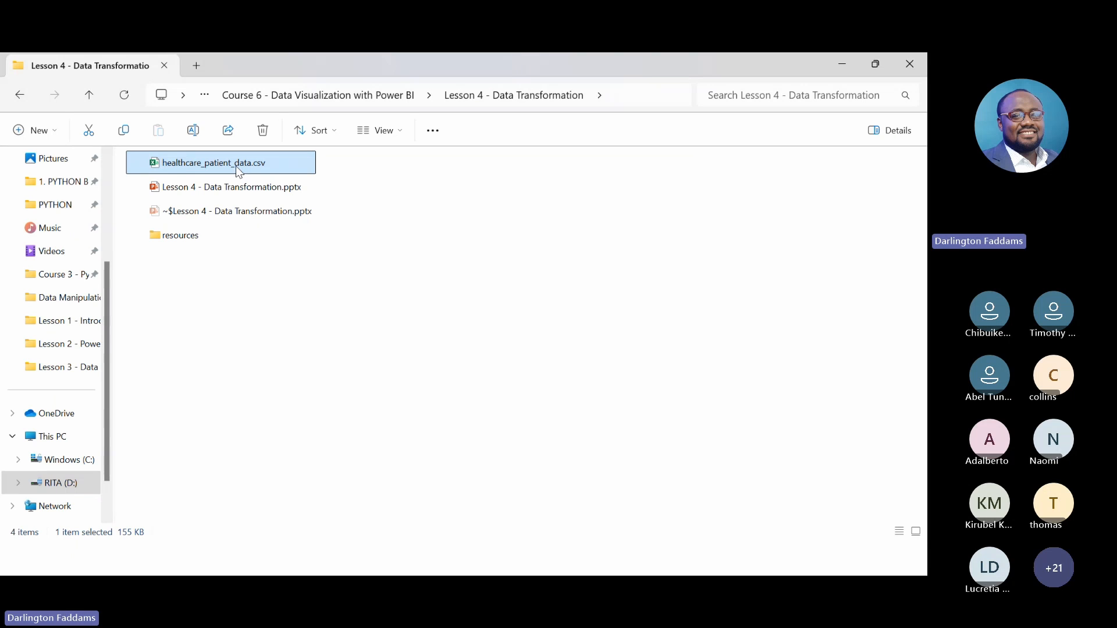
Open healthcare_patient_data.csv in Excel and magnify the screen to make the data readable.
{"action": "double_click", "coordinate": [235, 166]}
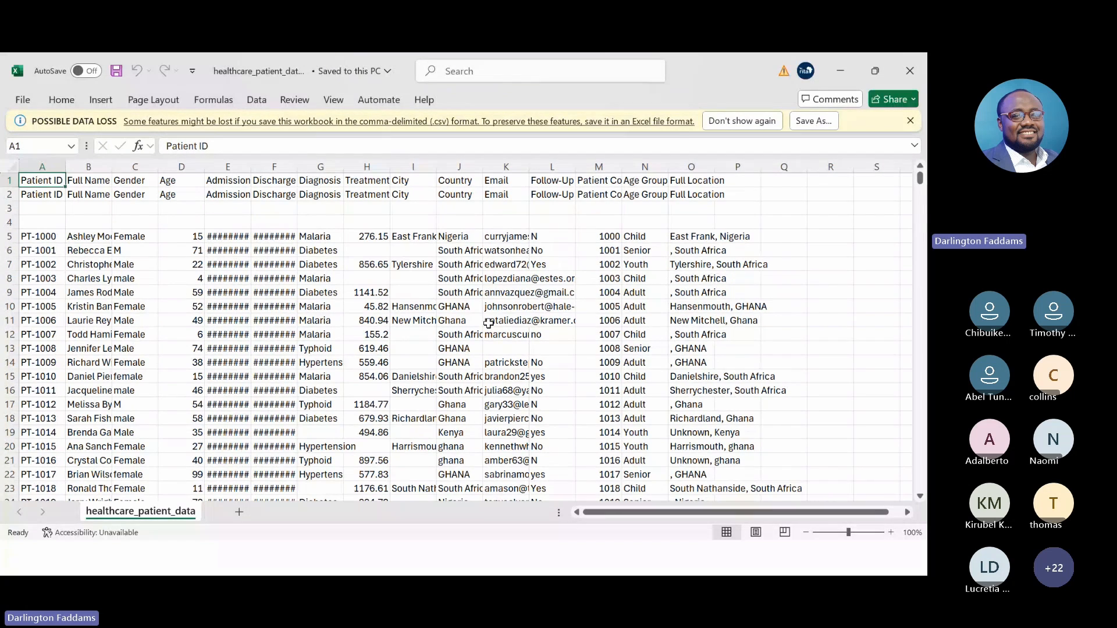
{"action": "key", "text": "super+plus"}
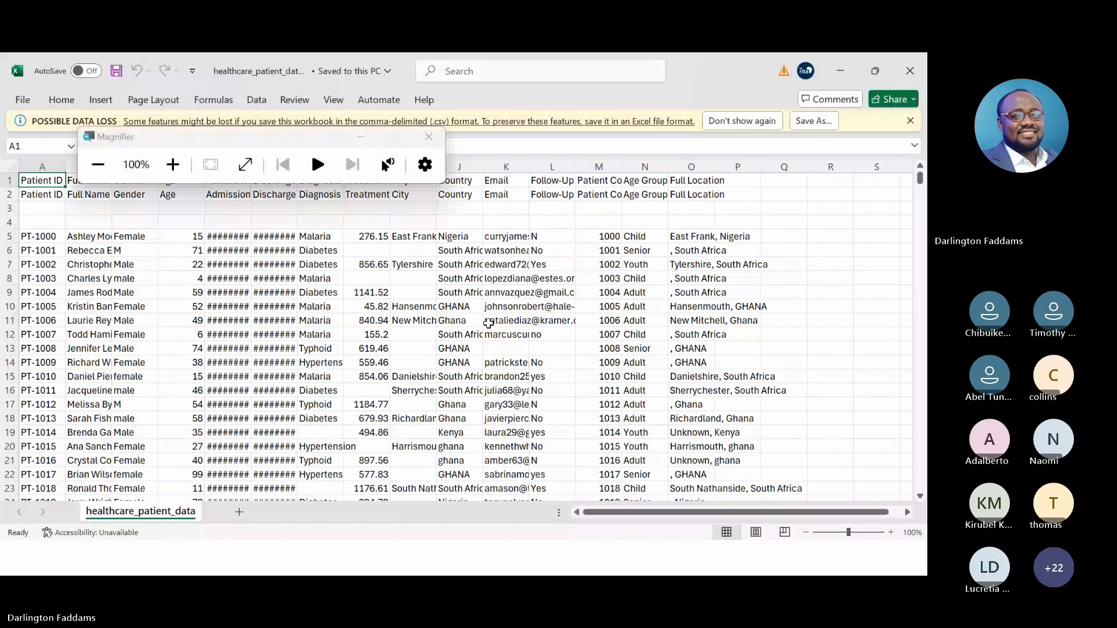
{"action": "left_click", "coordinate": [362, 137]}
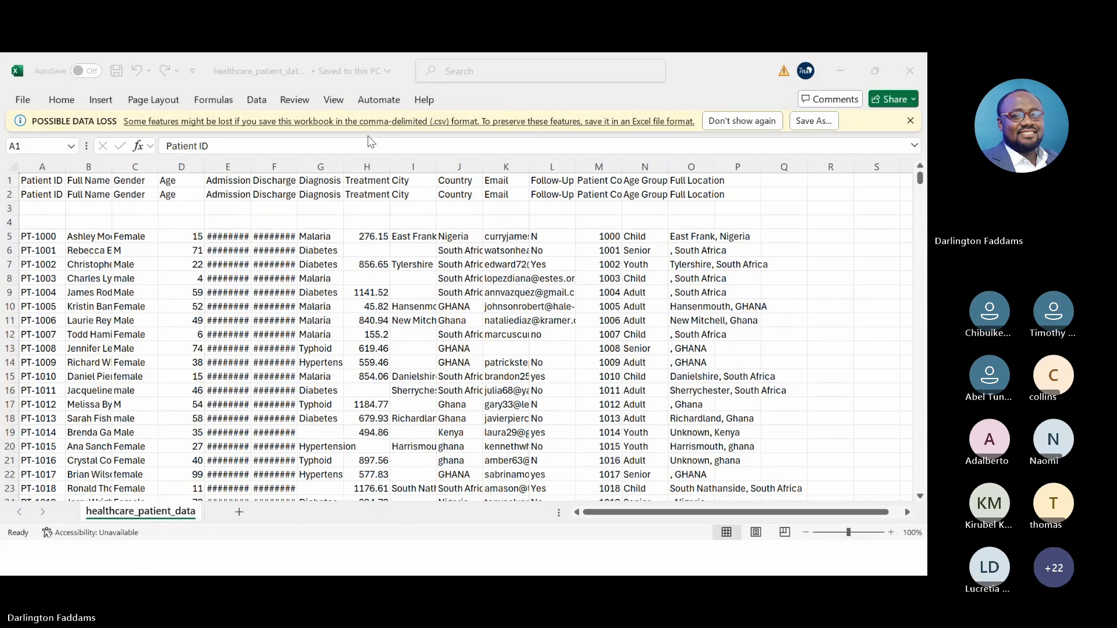
{"action": "key", "text": "super+plus"}
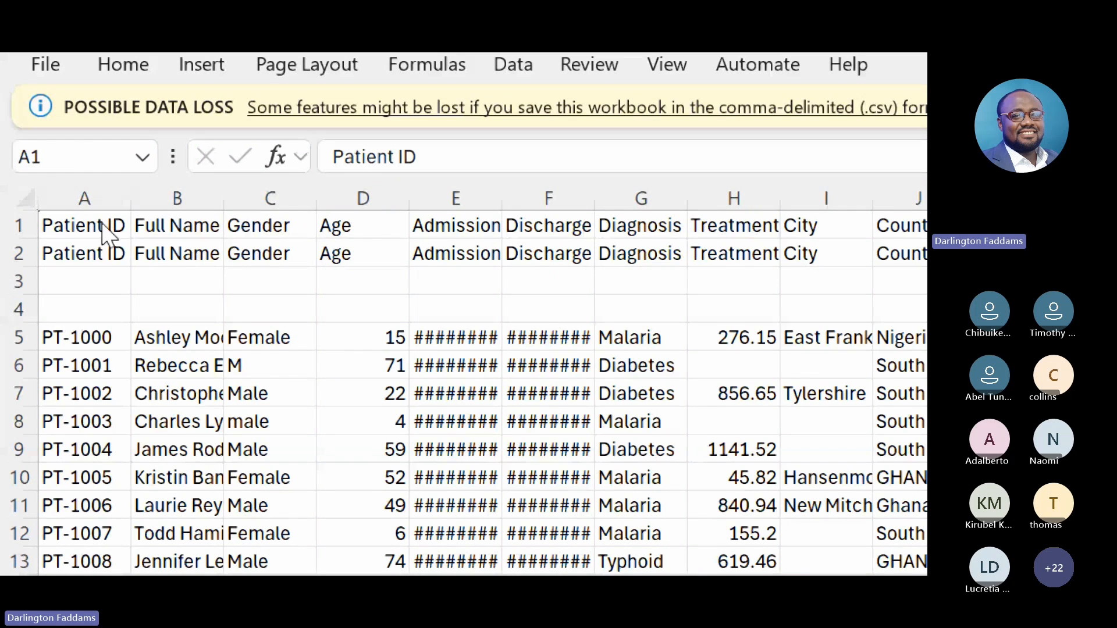
Examine the top four rows and the Treatment Cost and City columns for duplicated or missing entries.
{"action": "left_click", "coordinate": [82, 252]}
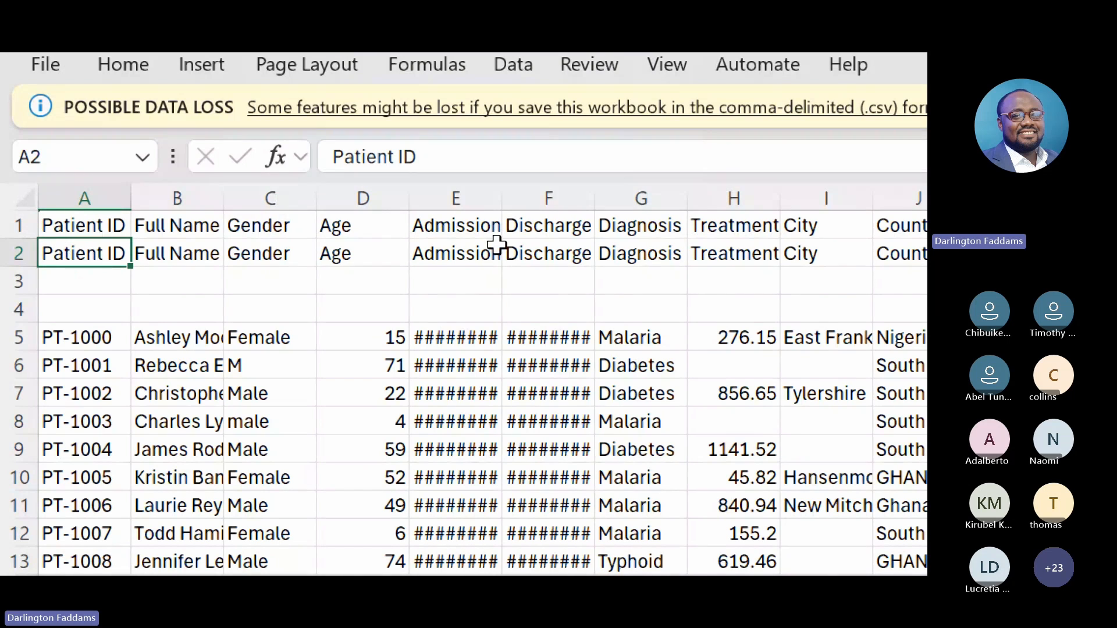
{"action": "left_click", "coordinate": [85, 283]}
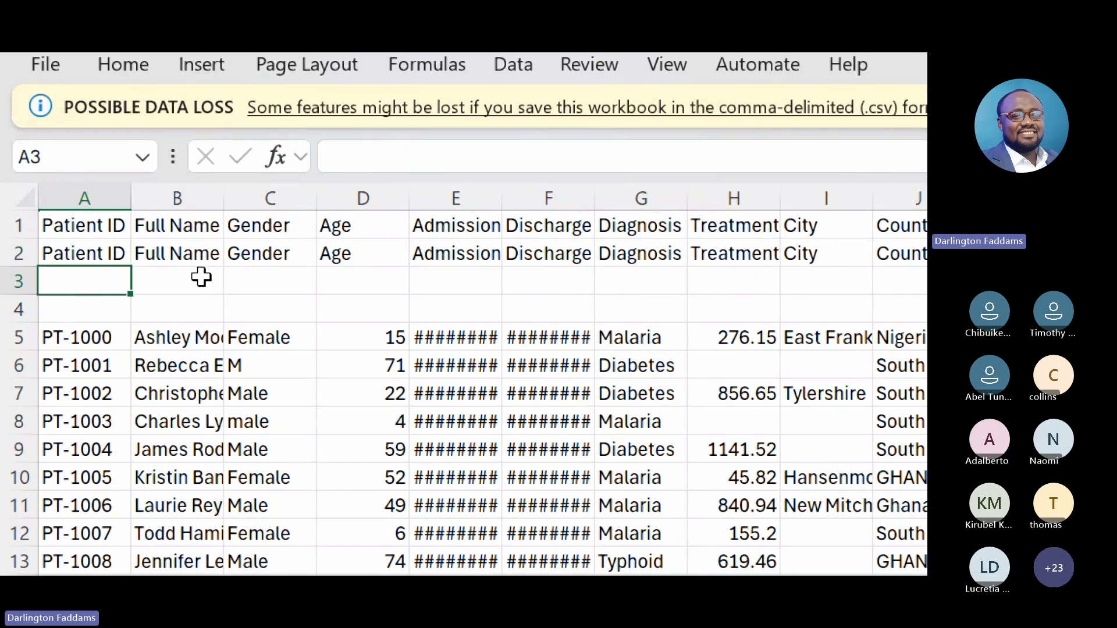
{"action": "scroll", "coordinate": [553, 333], "scroll_direction": "right", "scroll_amount": 5}
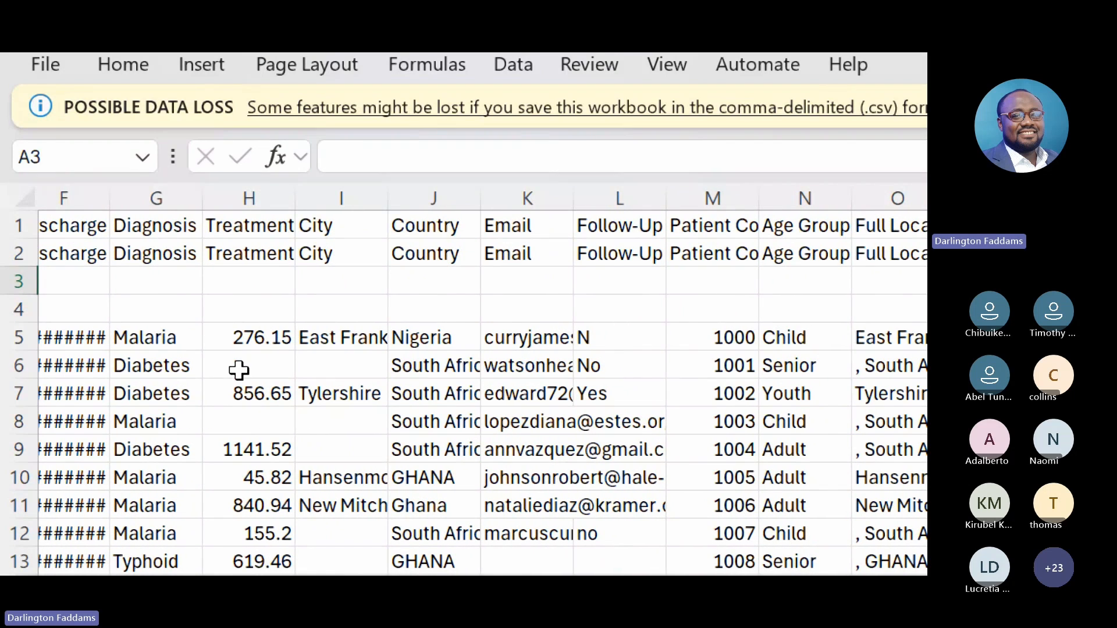
{"action": "left_click", "coordinate": [239, 370]}
{"action": "left_click", "coordinate": [334, 366]}
{"action": "left_click", "coordinate": [337, 443]}
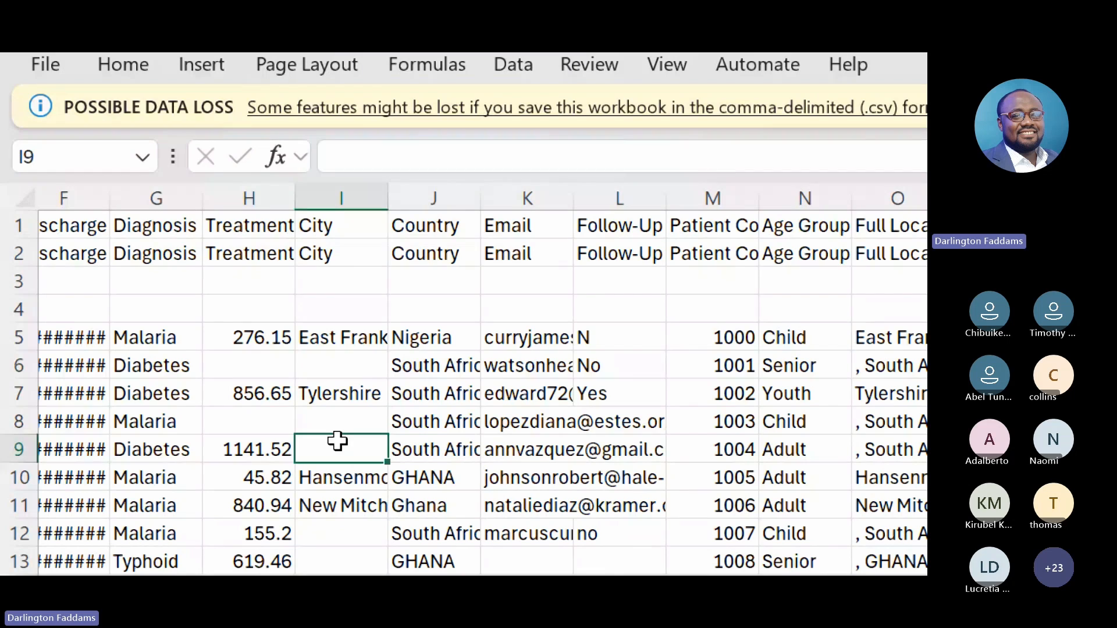
Examine the remaining columns from Email through Full Location, checking for missing and inconsistent values, and return to normal magnification.
{"action": "scroll", "coordinate": [591, 445], "scroll_direction": "down", "scroll_amount": 2}
{"action": "scroll", "coordinate": [533, 437], "scroll_direction": "down", "scroll_amount": 1}
{"action": "left_click", "coordinate": [521, 432]}
{"action": "scroll", "coordinate": [520, 432], "scroll_direction": "up", "scroll_amount": 1}
{"action": "scroll", "coordinate": [522, 431], "scroll_direction": "down", "scroll_amount": 2}
{"action": "scroll", "coordinate": [719, 443], "scroll_direction": "up", "scroll_amount": 3}
{"action": "scroll", "coordinate": [704, 432], "scroll_direction": "right", "scroll_amount": 2}
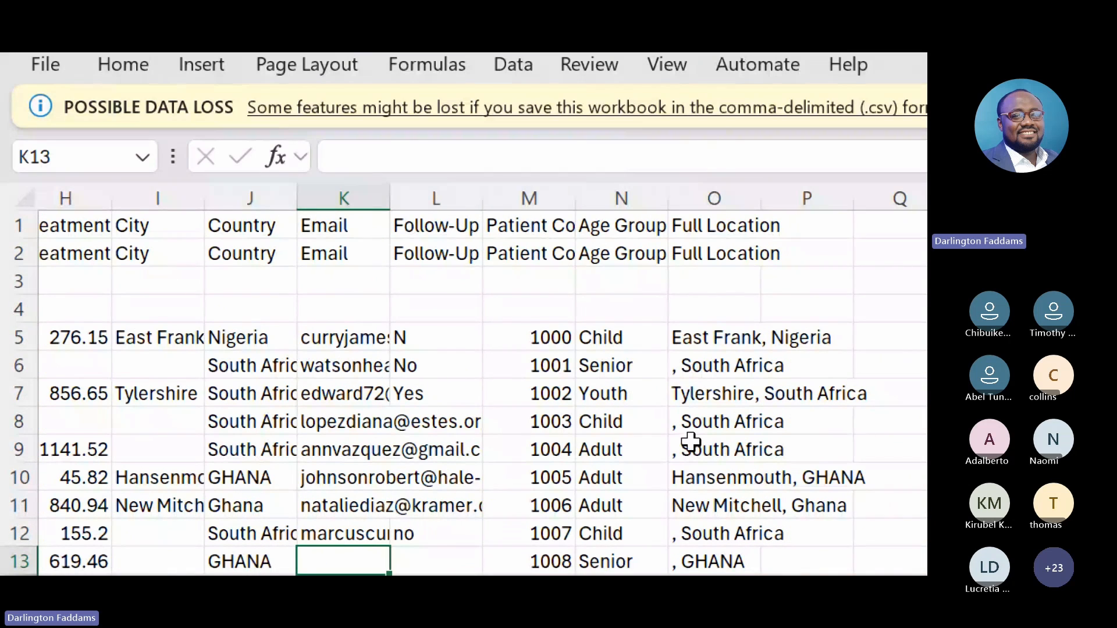
{"action": "scroll", "coordinate": [692, 518], "scroll_direction": "down", "scroll_amount": 2}
{"action": "scroll", "coordinate": [692, 522], "scroll_direction": "up", "scroll_amount": 2}
{"action": "scroll", "coordinate": [692, 522], "scroll_direction": "right", "scroll_amount": 4}
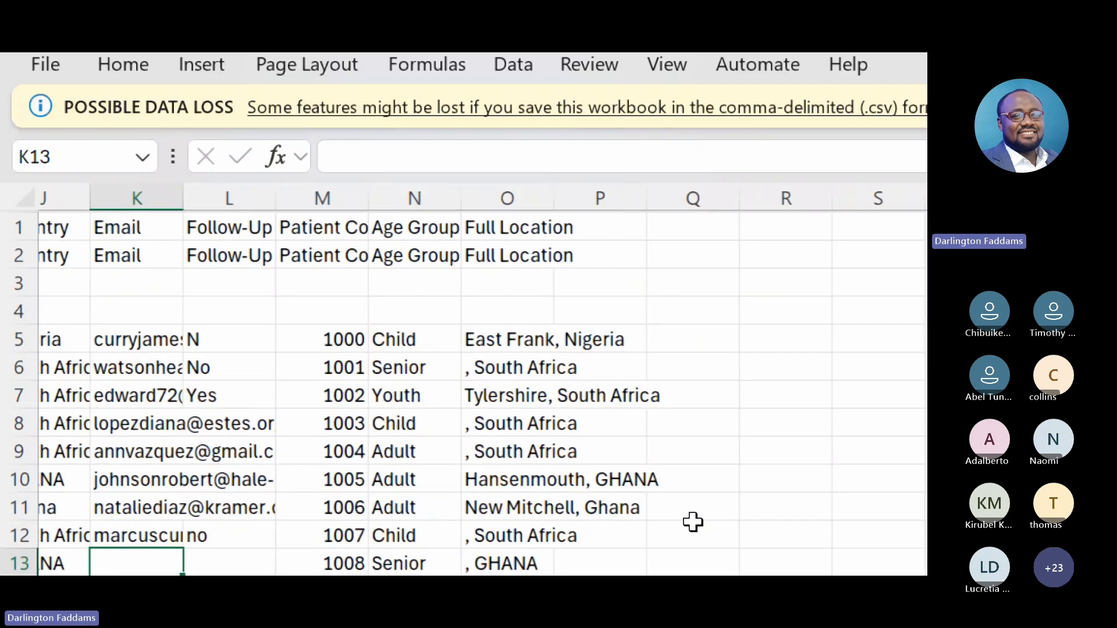
{"action": "scroll", "coordinate": [692, 522], "scroll_direction": "left", "scroll_amount": 2}
{"action": "scroll", "coordinate": [692, 522], "scroll_direction": "down", "scroll_amount": 1}
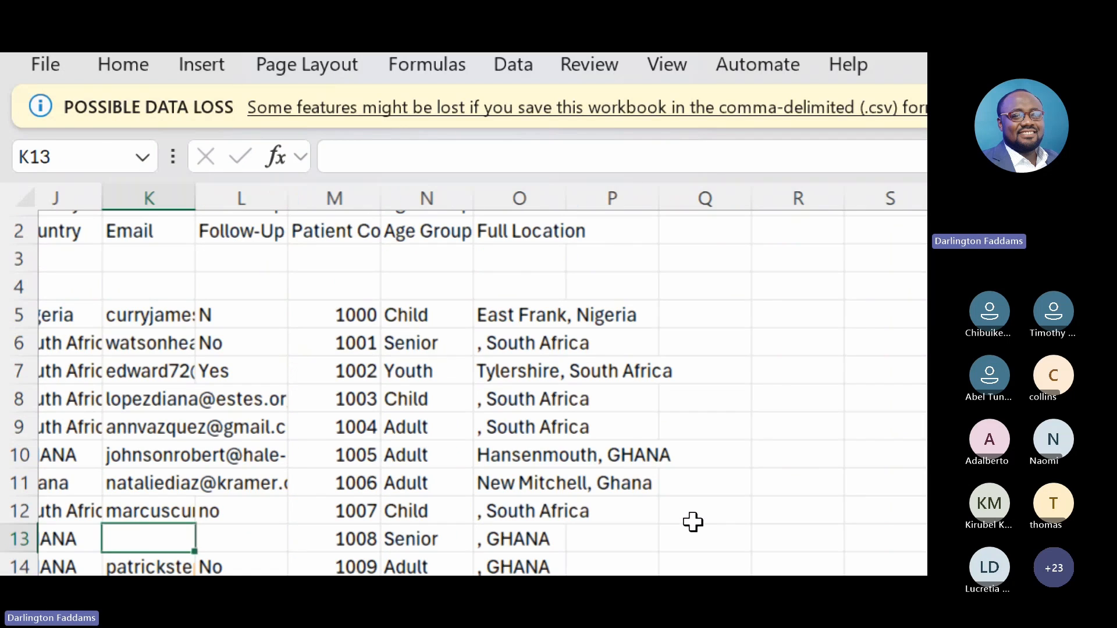
{"action": "scroll", "coordinate": [543, 399], "scroll_direction": "down", "scroll_amount": 2}
{"action": "scroll", "coordinate": [543, 399], "scroll_direction": "left", "scroll_amount": 2}
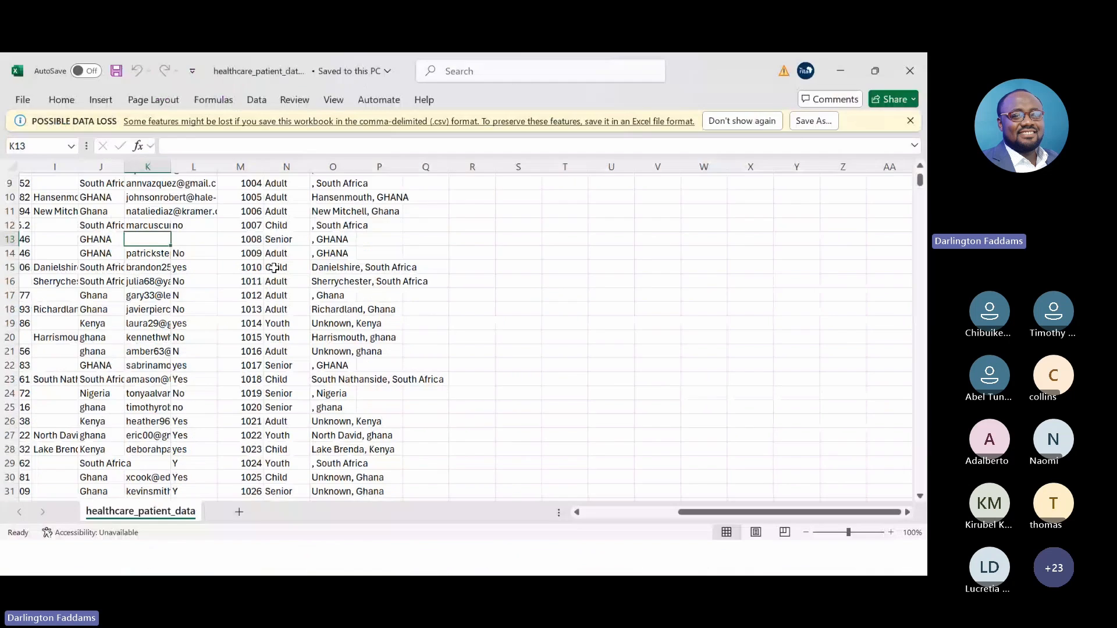
{"action": "scroll", "coordinate": [267, 251], "scroll_direction": "left", "scroll_amount": 6}
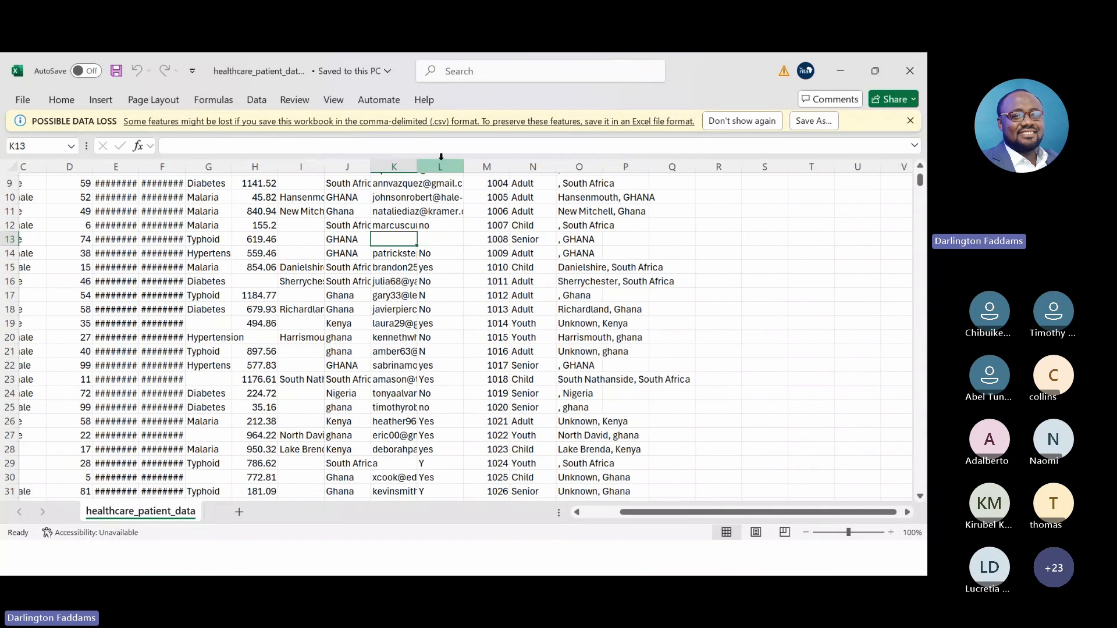
Widen the Treatment Cost, City, Country, Email and Follow-Up Required columns, and close the workbook without saving.
{"action": "left_click_drag", "start_coordinate": [417, 167], "coordinate": [605, 170]}
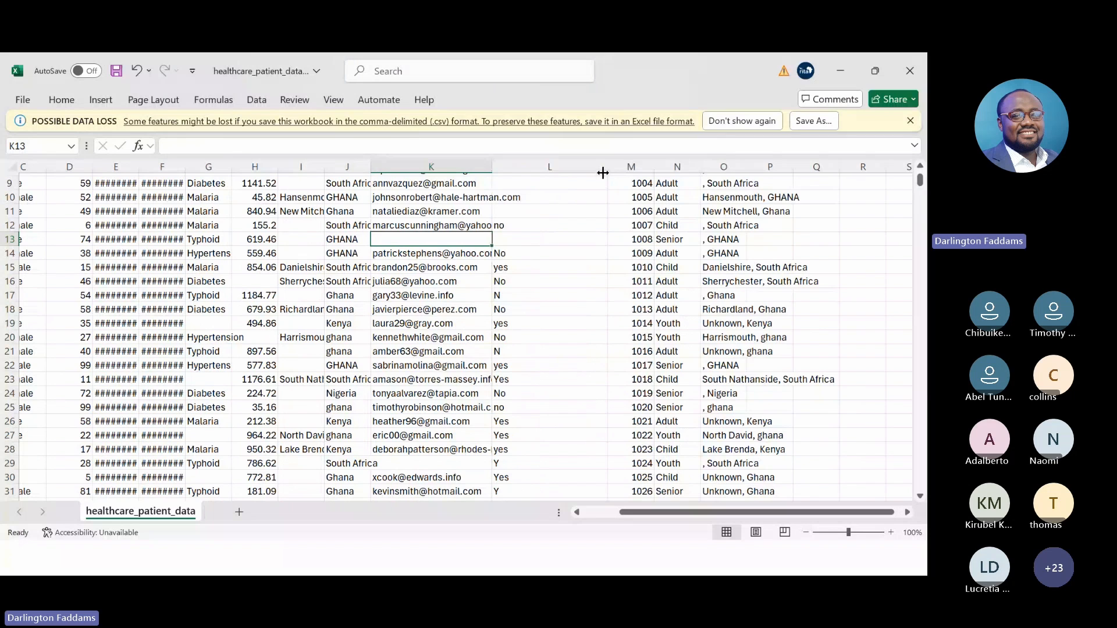
{"action": "left_click_drag", "start_coordinate": [491, 167], "coordinate": [562, 167]}
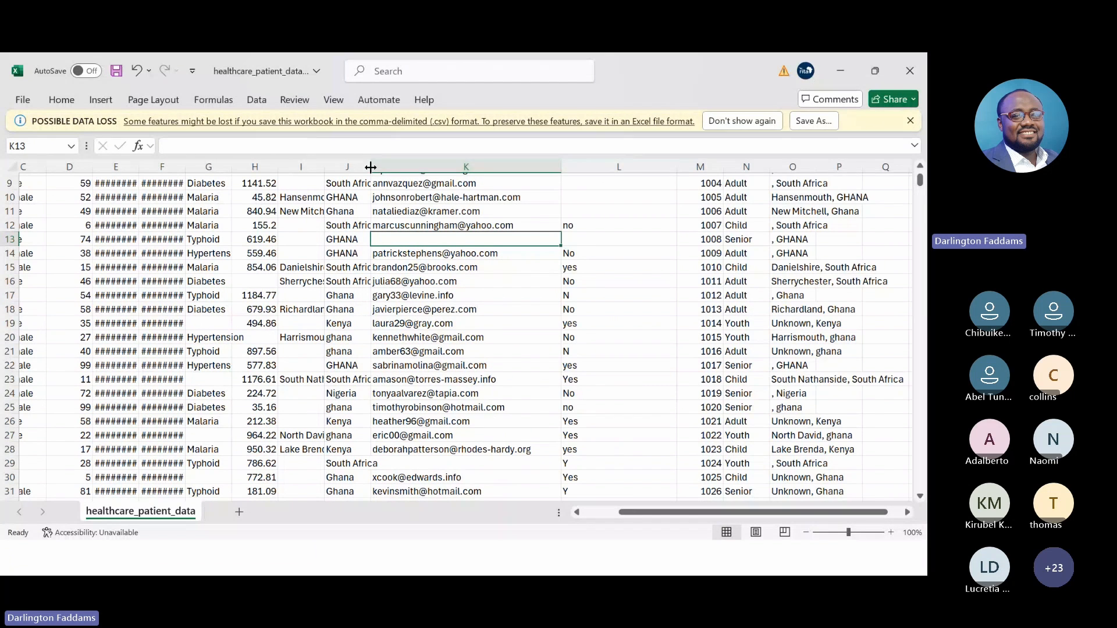
{"action": "left_click_drag", "start_coordinate": [370, 167], "coordinate": [471, 167]}
{"action": "left_click_drag", "start_coordinate": [324, 169], "coordinate": [392, 163]}
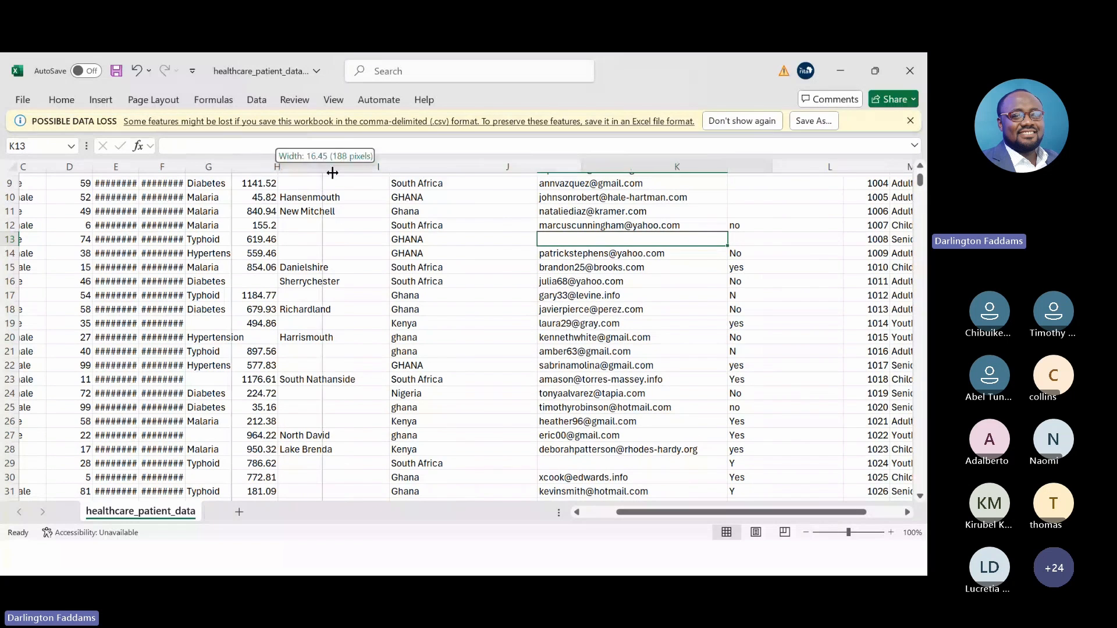
{"action": "left_click_drag", "start_coordinate": [276, 168], "coordinate": [361, 180]}
{"action": "scroll", "coordinate": [287, 330], "scroll_direction": "up", "scroll_amount": 3}
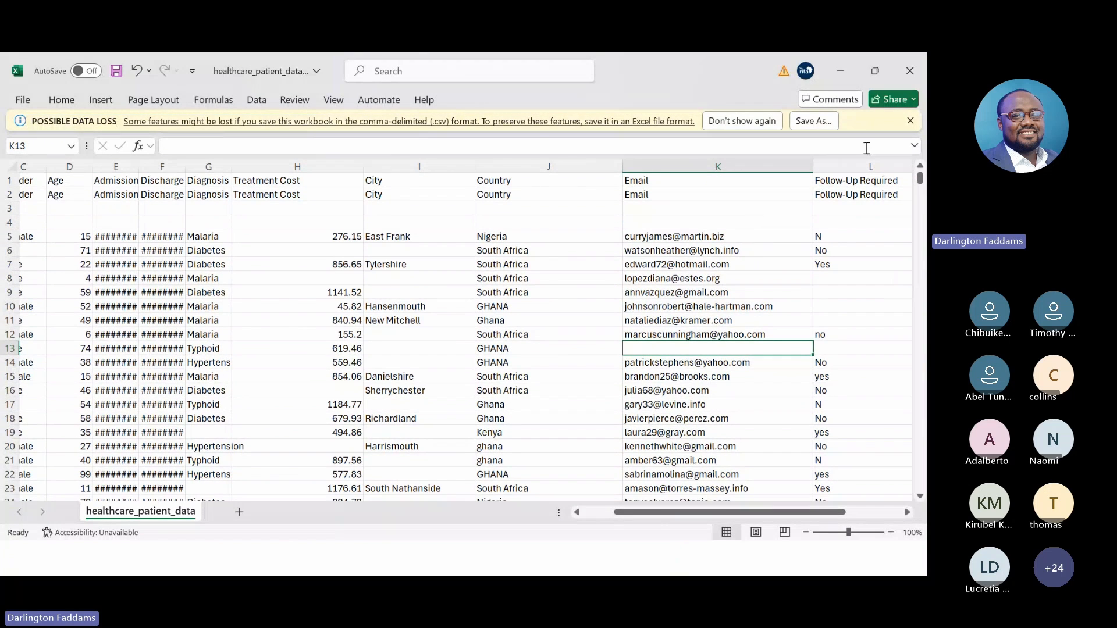
{"action": "left_click", "coordinate": [899, 82]}
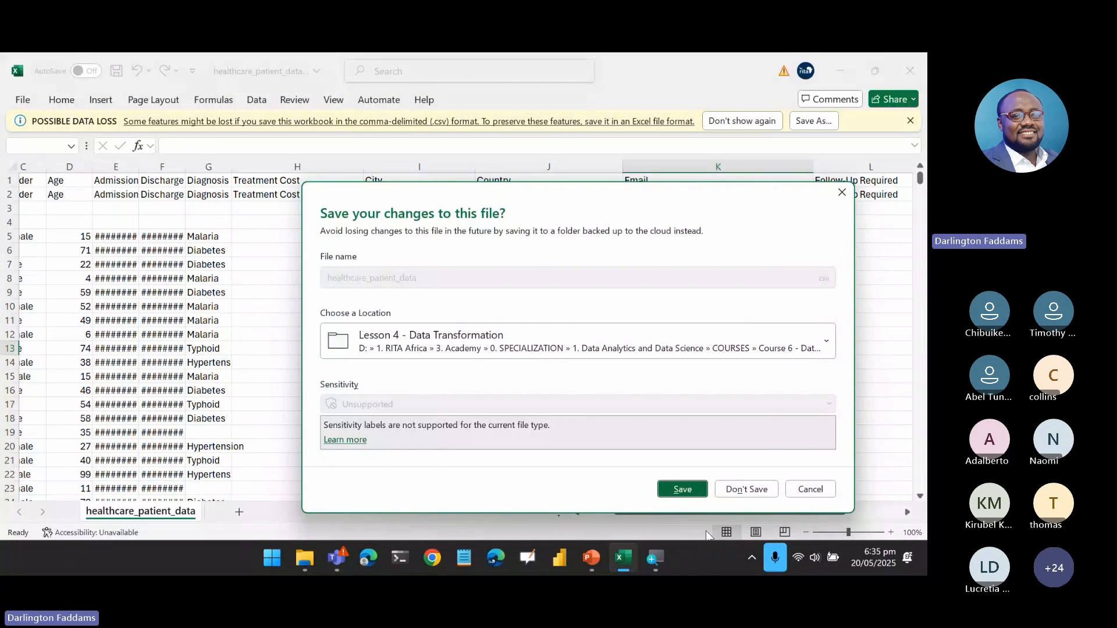
{"action": "left_click", "coordinate": [749, 490]}
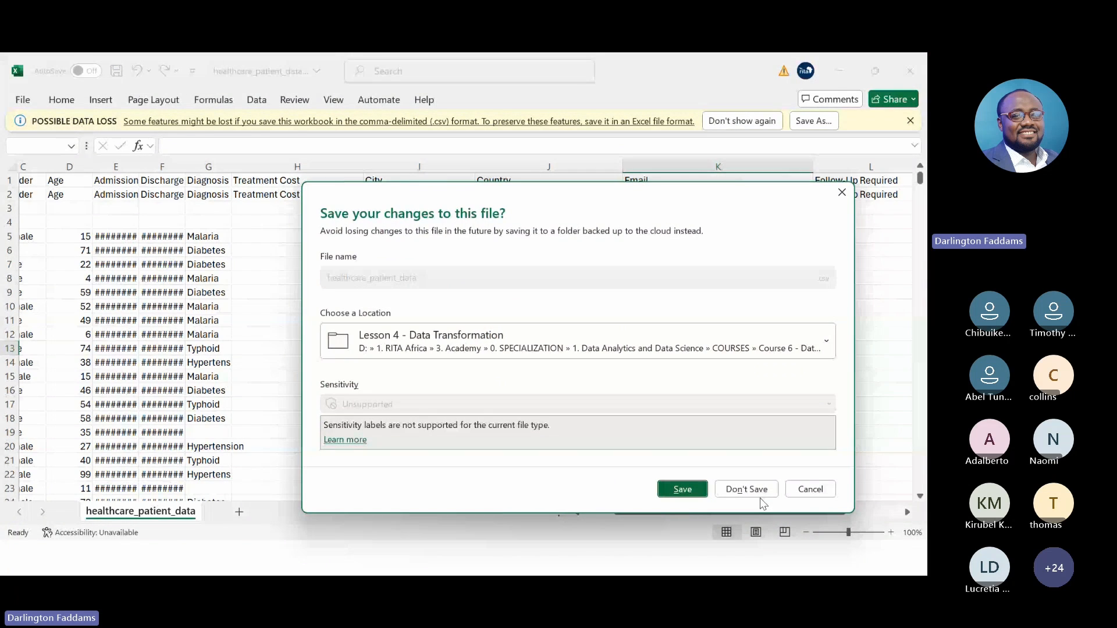
Launch Power BI Desktop, minimize the file explorer window and start a blank report.
{"action": "key", "text": "super"}
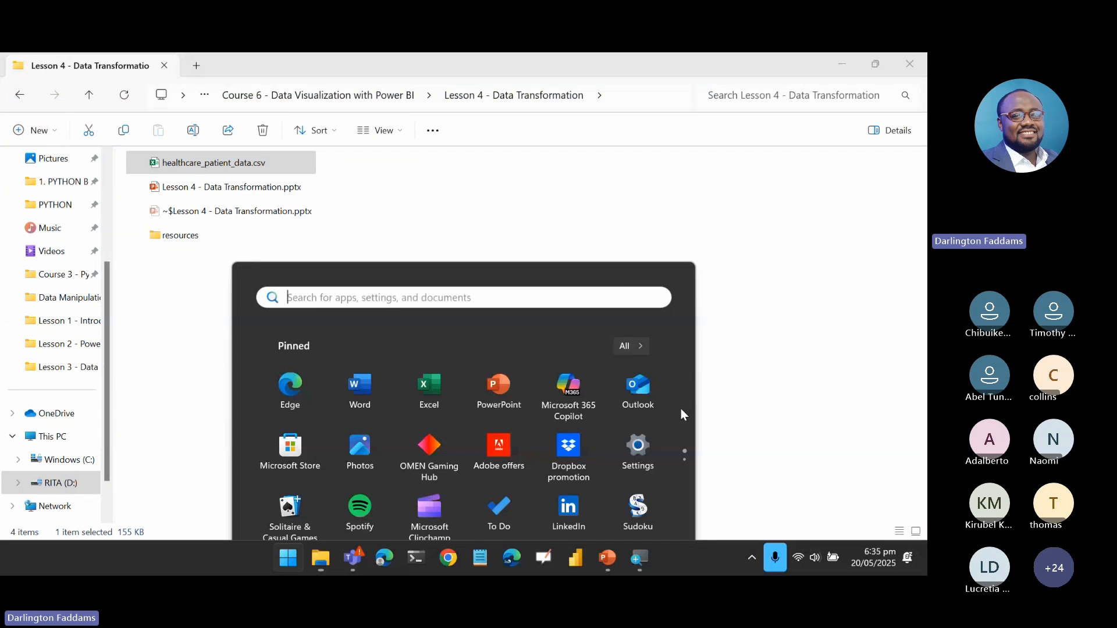
{"action": "left_click", "coordinate": [584, 559]}
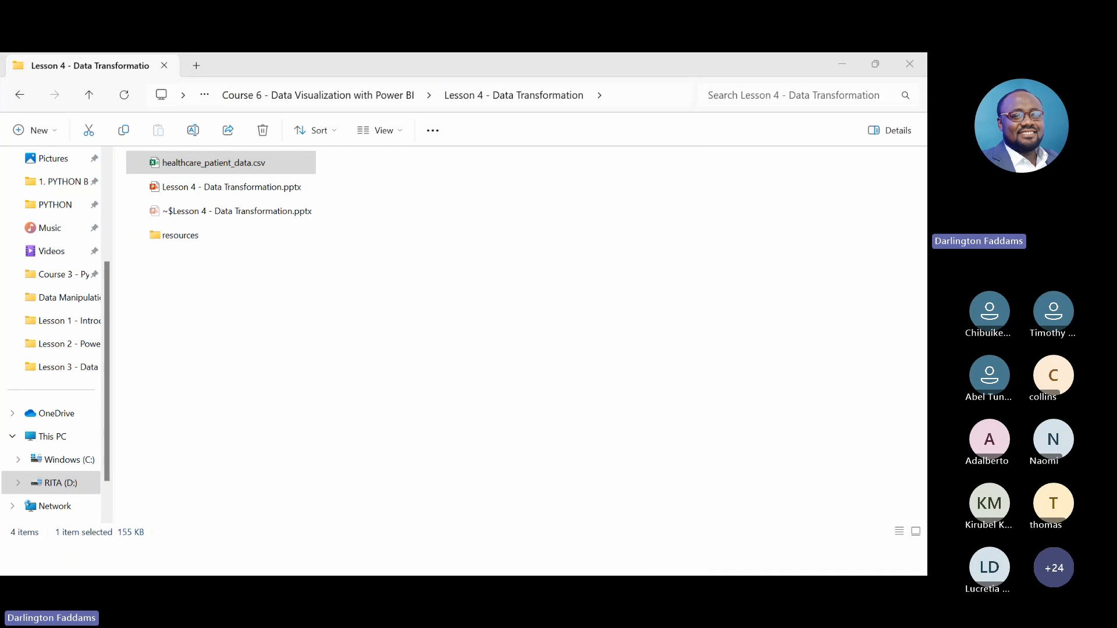
{"action": "left_click", "coordinate": [847, 64]}
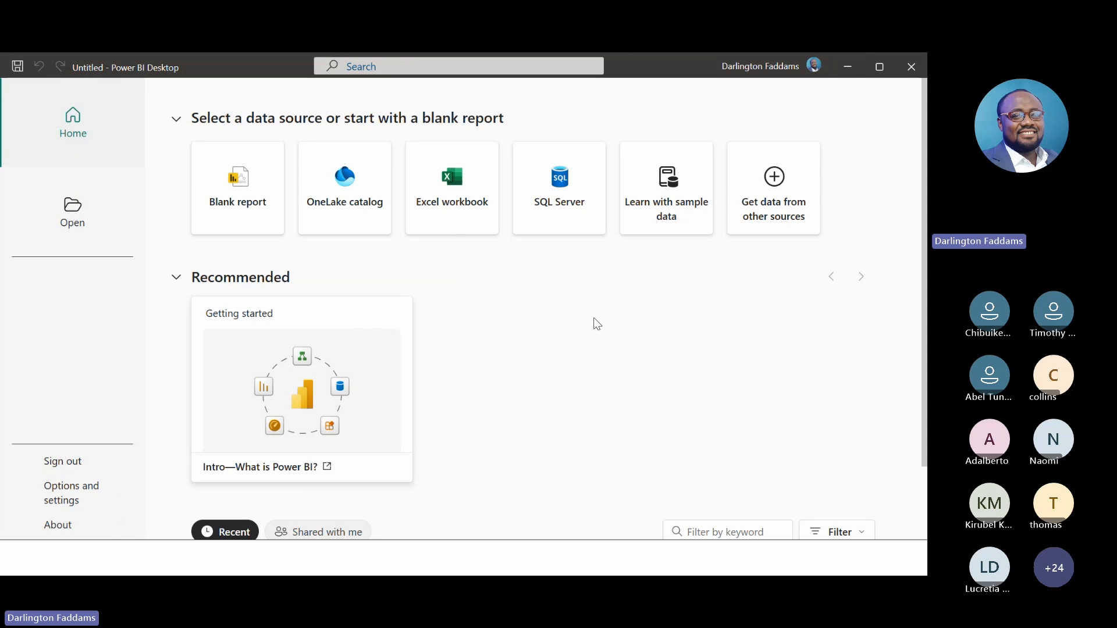
{"action": "left_click", "coordinate": [241, 209]}
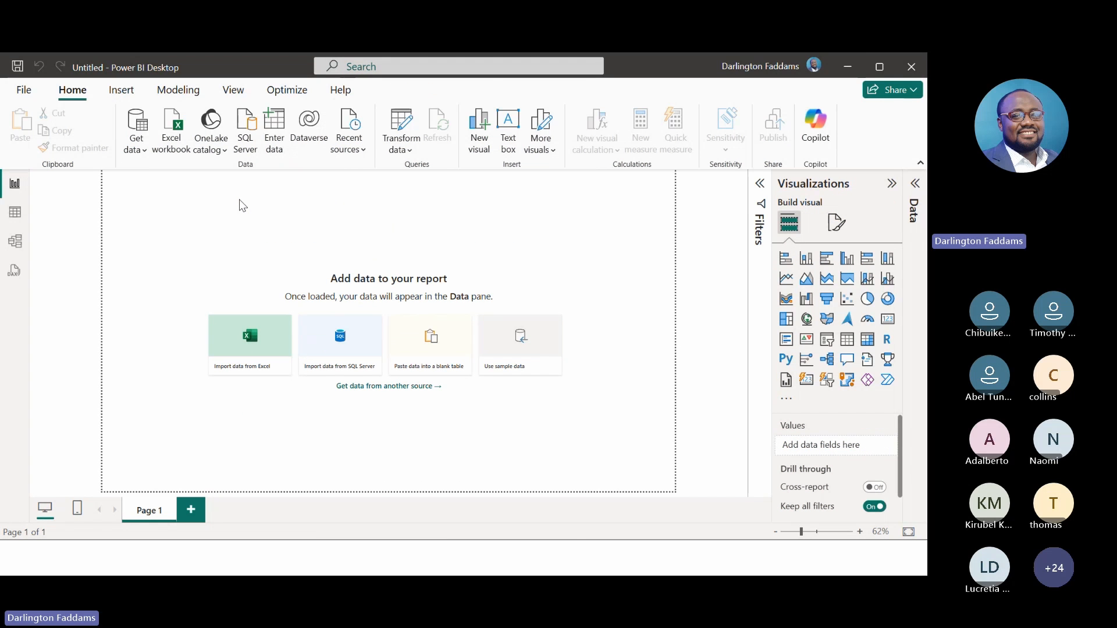
Get data from the Text/CSV file healthcare_patient_data.csv in the Lesson 4 - Data Transformation folder and open it in Power Query Editor.
{"action": "left_click", "coordinate": [143, 156]}
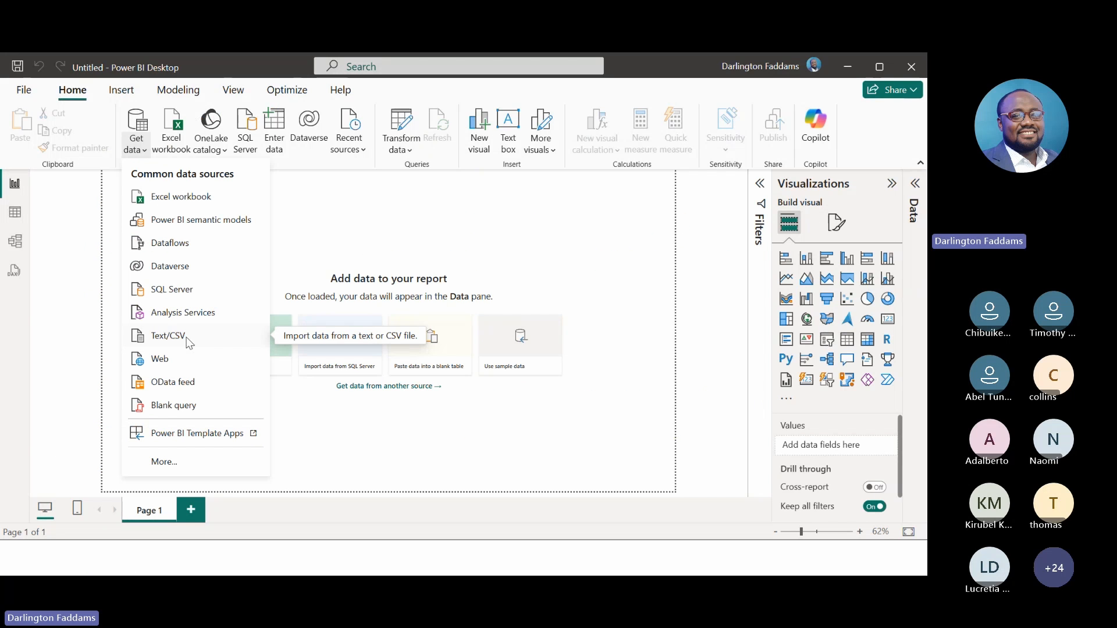
{"action": "left_click", "coordinate": [188, 342]}
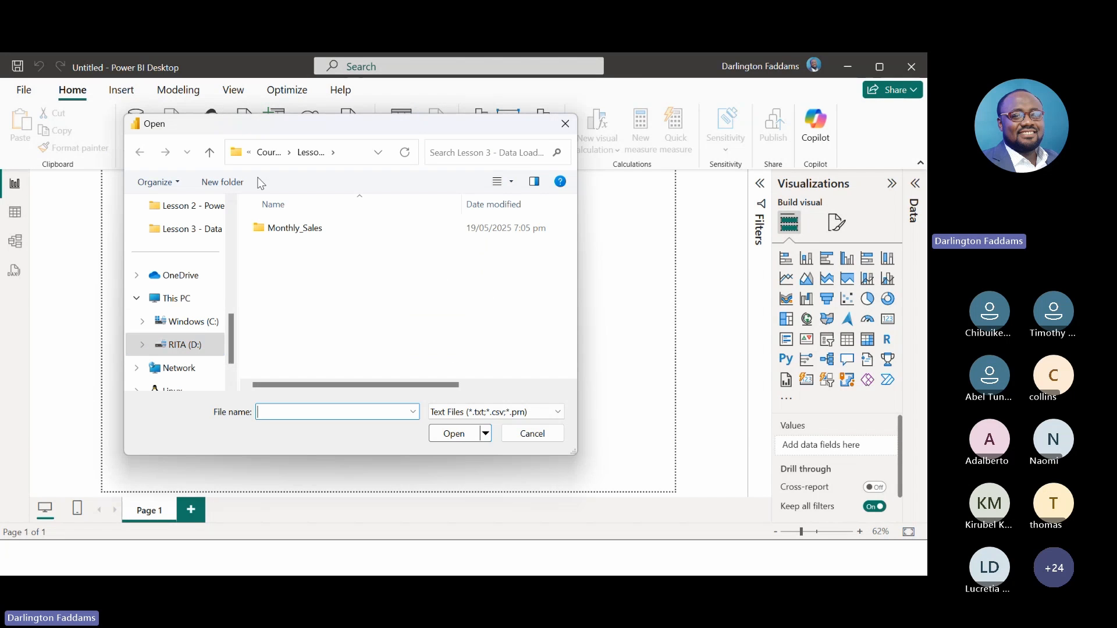
{"action": "left_click", "coordinate": [209, 152]}
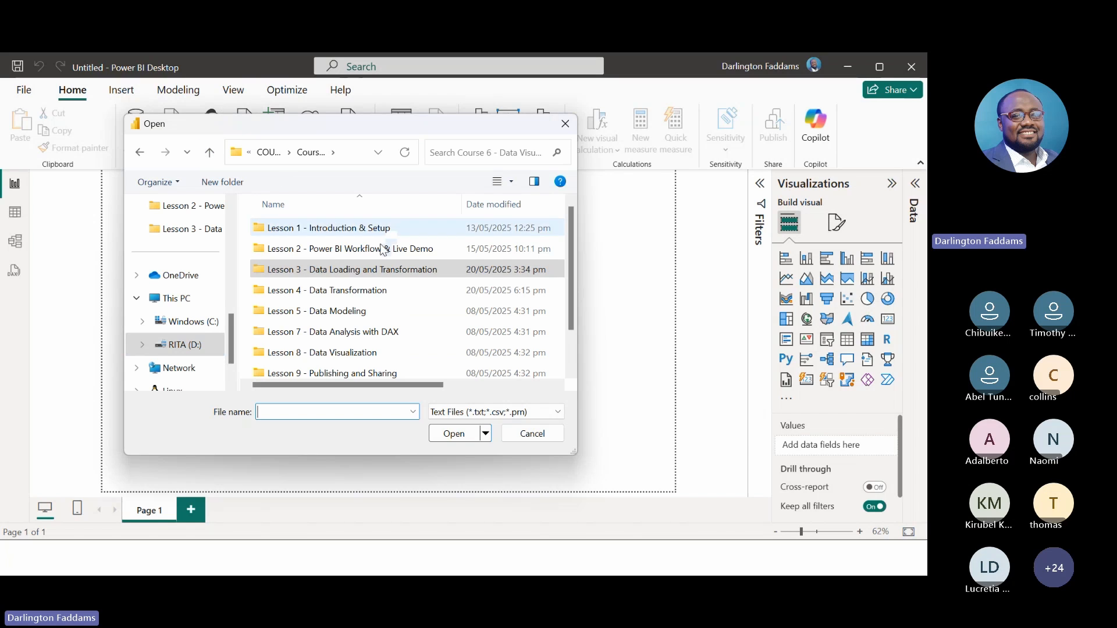
{"action": "double_click", "coordinate": [331, 289]}
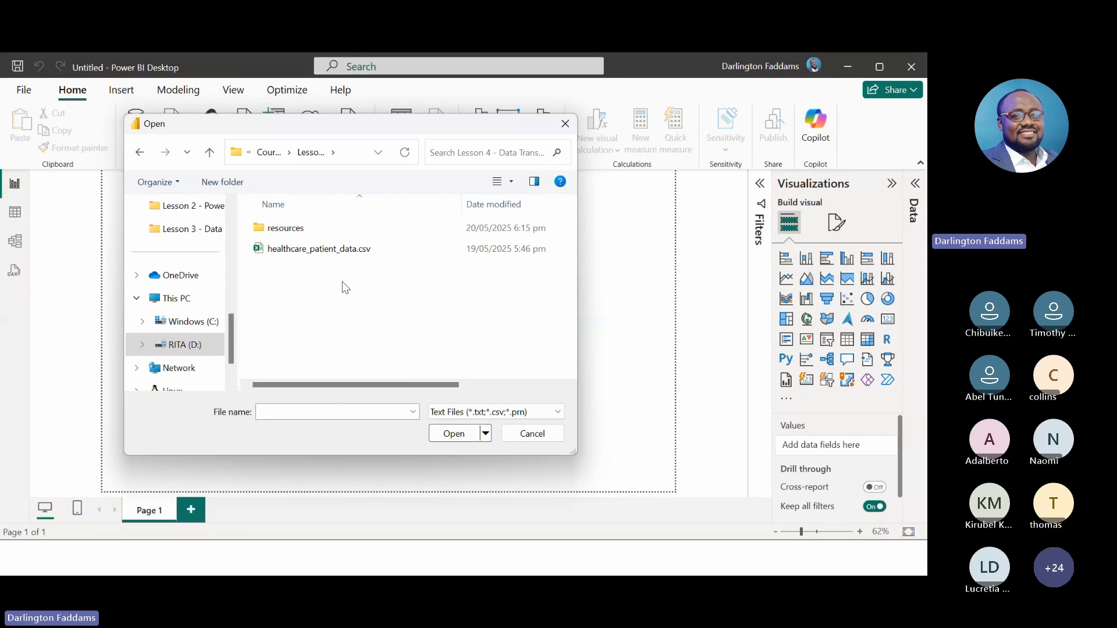
{"action": "left_click", "coordinate": [317, 249]}
{"action": "left_click", "coordinate": [450, 436]}
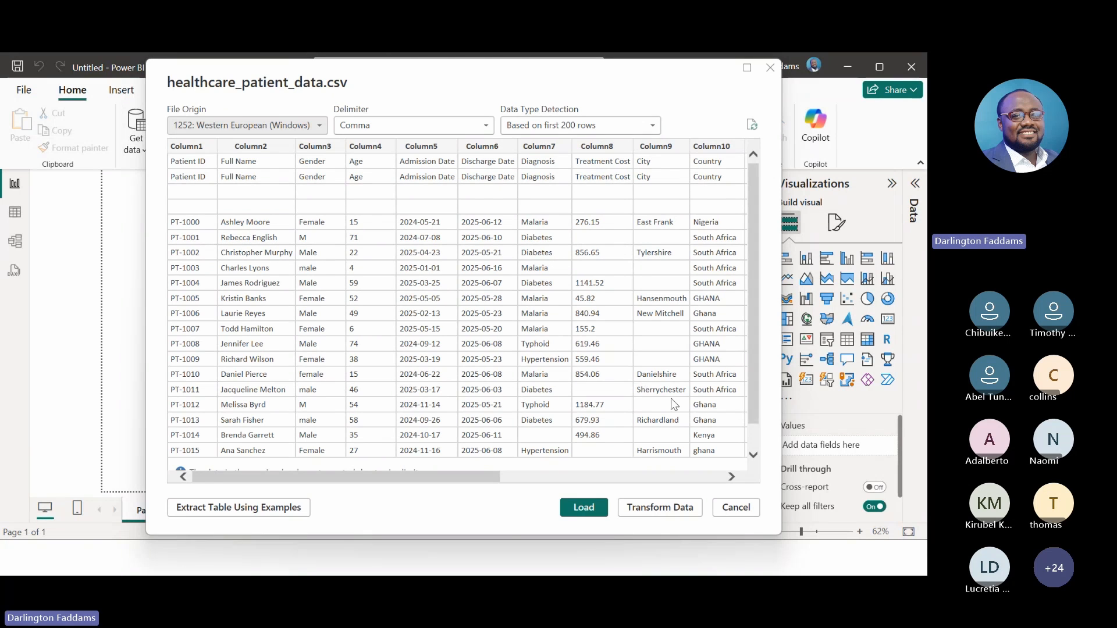
{"action": "left_click", "coordinate": [662, 508]}
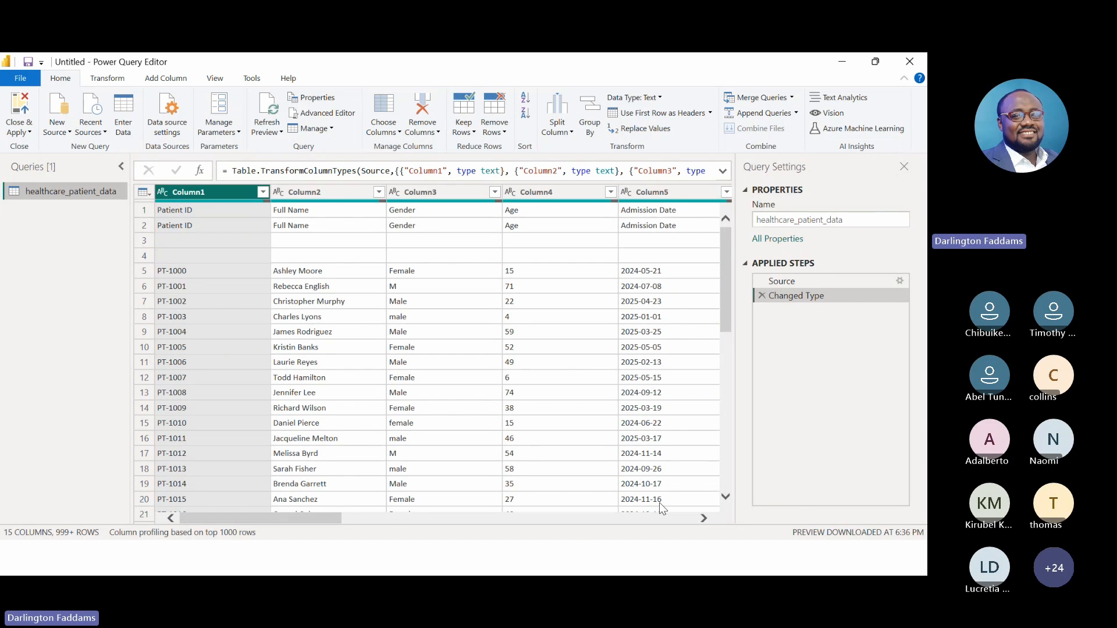
Switch back to the Lesson 4 folder in File Explorer and reopen healthcare_patient_data.csv in Excel.
{"action": "key", "text": "super+d"}
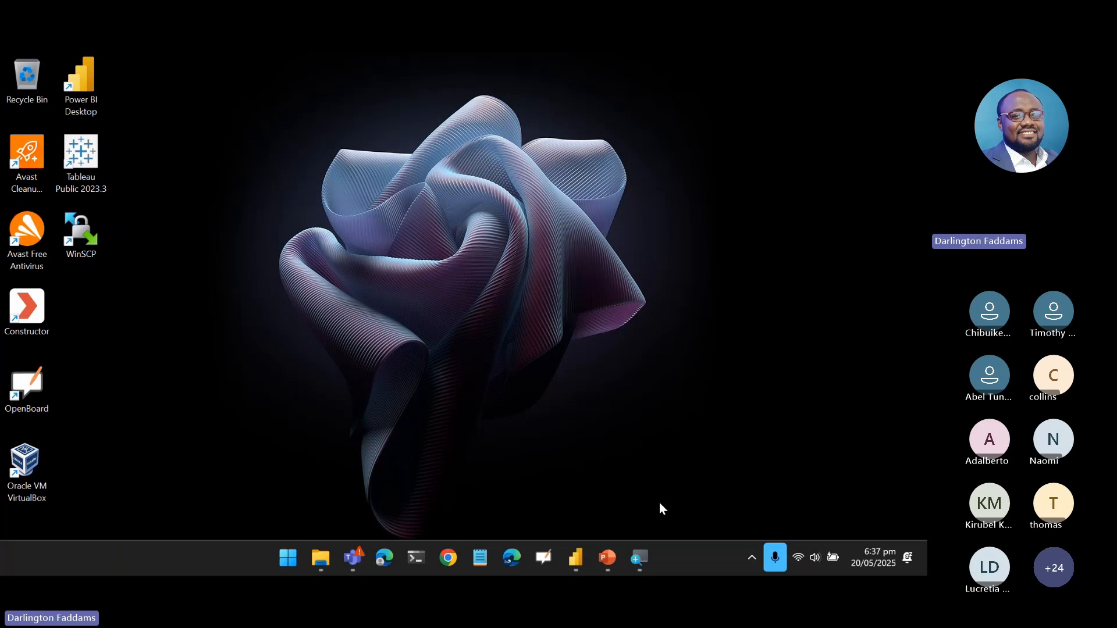
{"action": "left_click", "coordinate": [326, 559]}
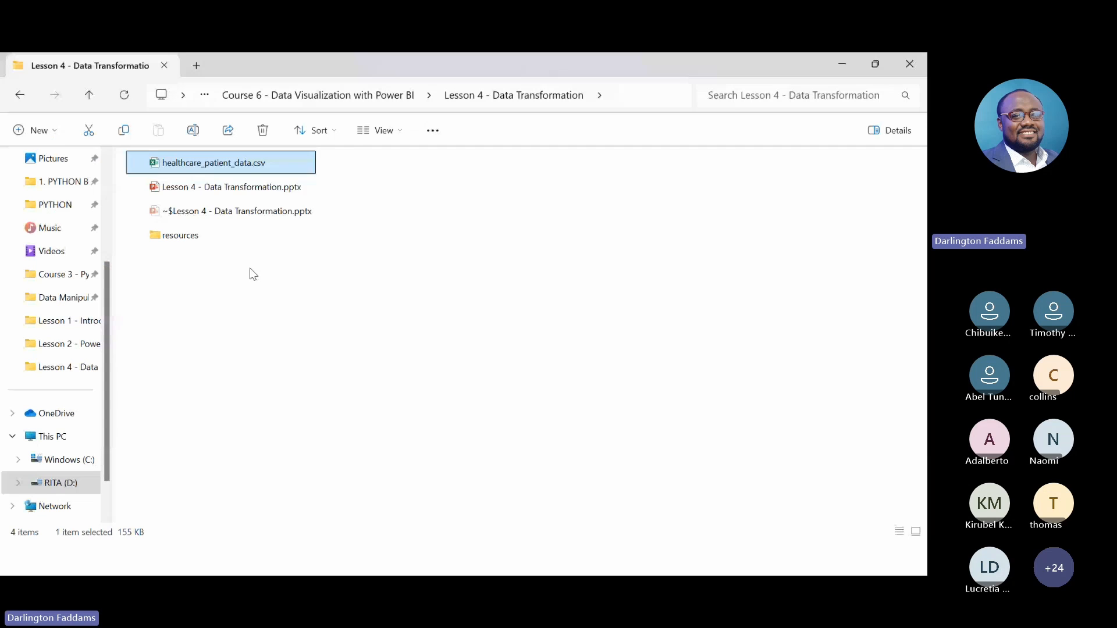
{"action": "double_click", "coordinate": [232, 169]}
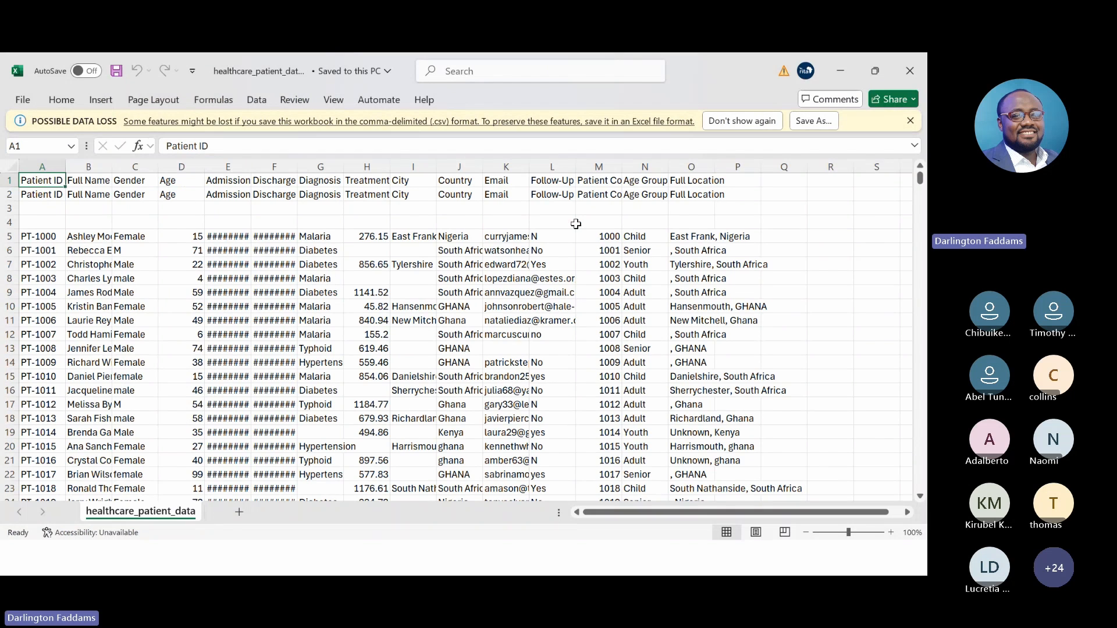
Widen the Full Location column so that its city and country entries fit.
{"action": "scroll", "coordinate": [576, 224], "scroll_direction": "right", "scroll_amount": 1}
{"action": "left_click", "coordinate": [643, 167]}
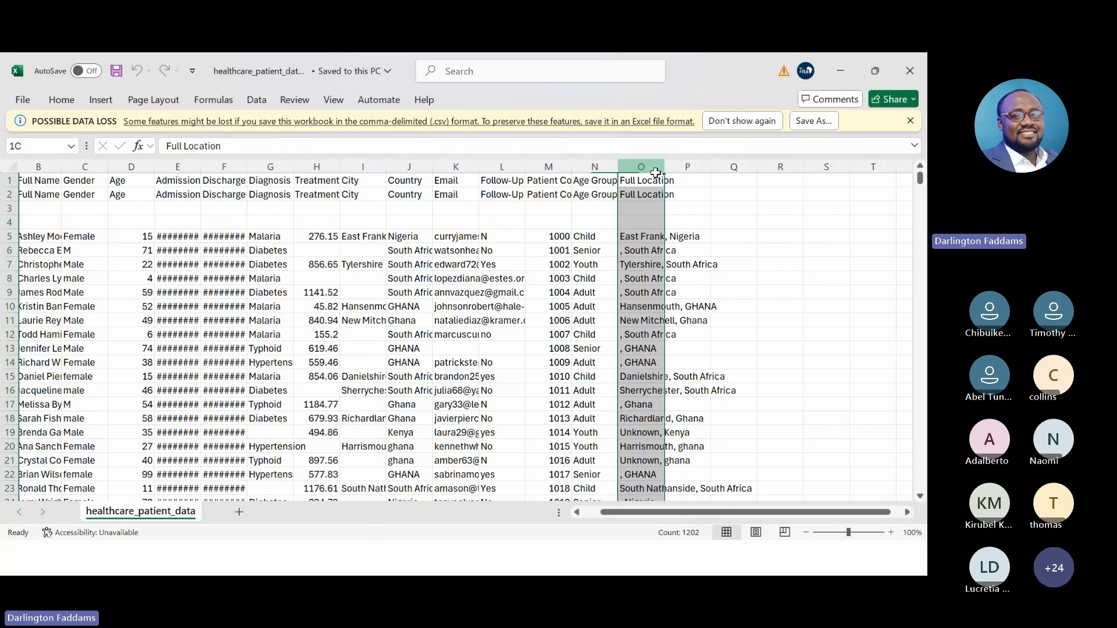
{"action": "left_click_drag", "start_coordinate": [666, 167], "coordinate": [754, 161]}
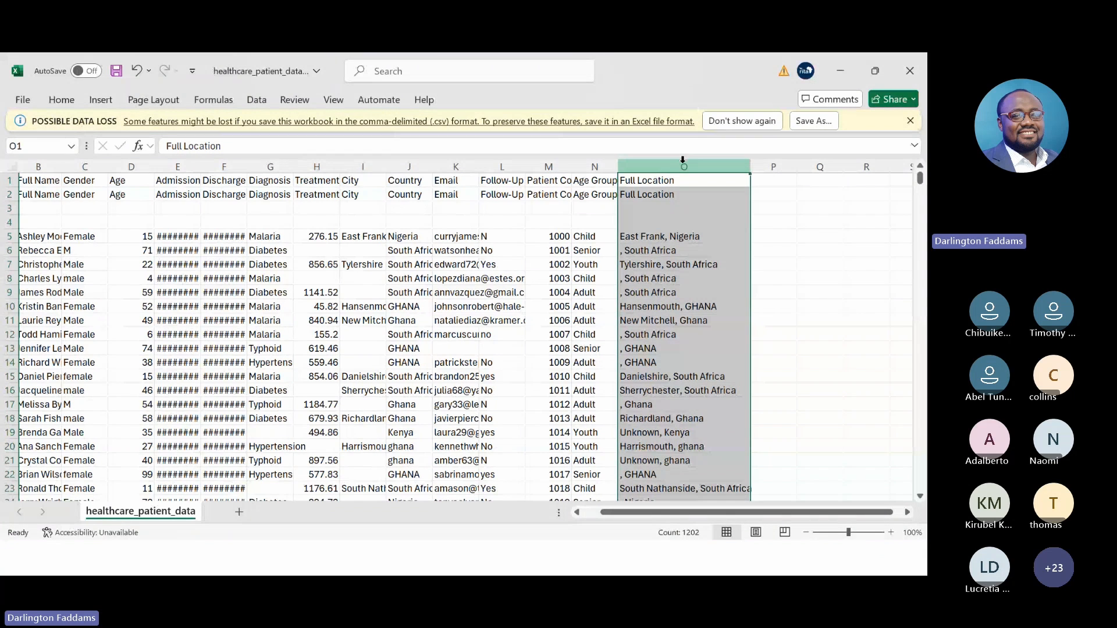
{"action": "scroll", "coordinate": [683, 159], "scroll_direction": "left", "scroll_amount": 1}
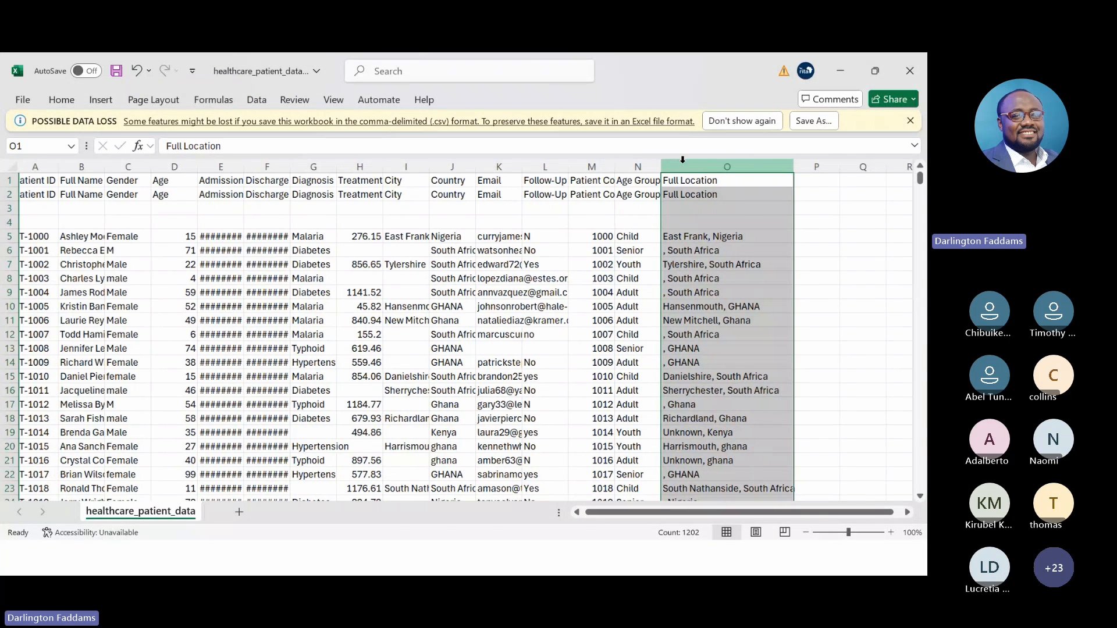
Review the patient records down to the last filled row and return to the header rows.
{"action": "scroll", "coordinate": [683, 159], "scroll_direction": "left", "scroll_amount": 1}
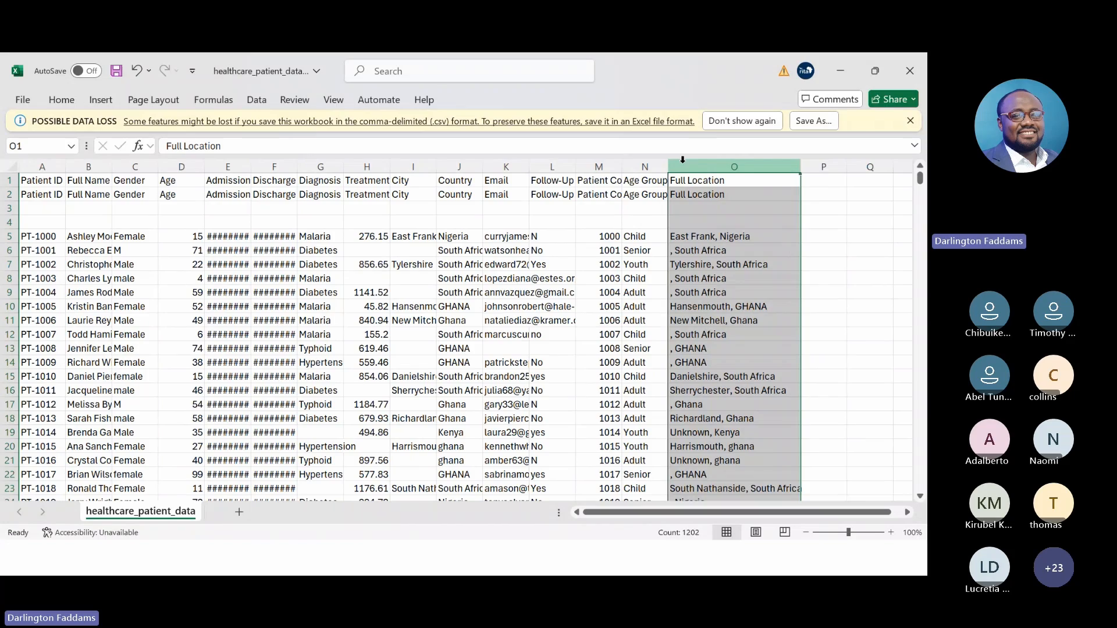
{"action": "scroll", "coordinate": [361, 304], "scroll_direction": "down", "scroll_amount": 20}
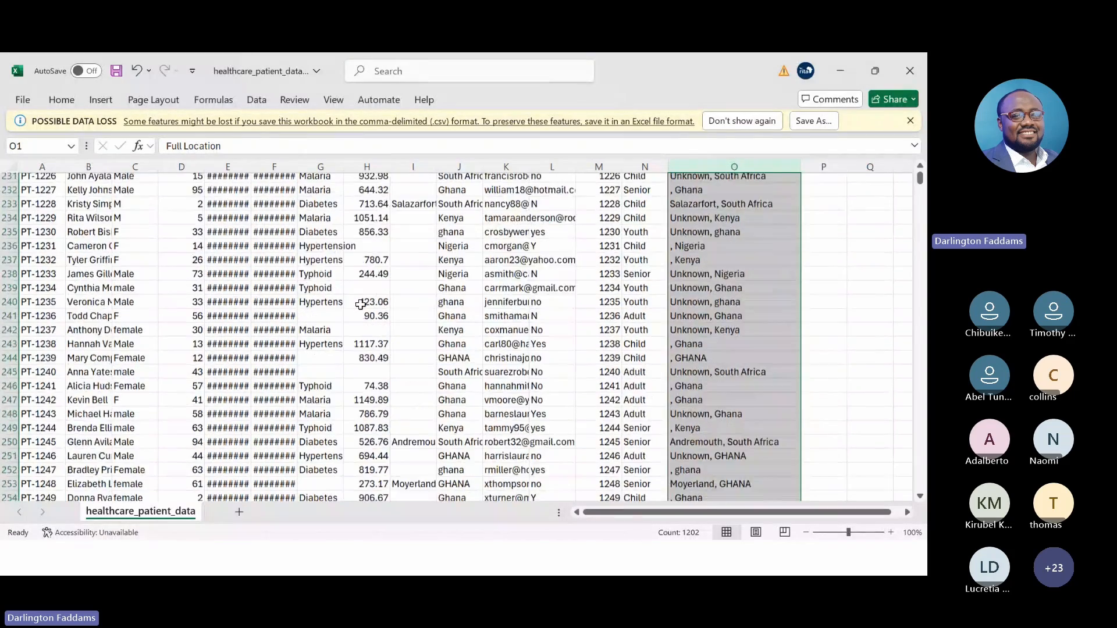
{"action": "scroll", "coordinate": [361, 304], "scroll_direction": "down", "scroll_amount": 20}
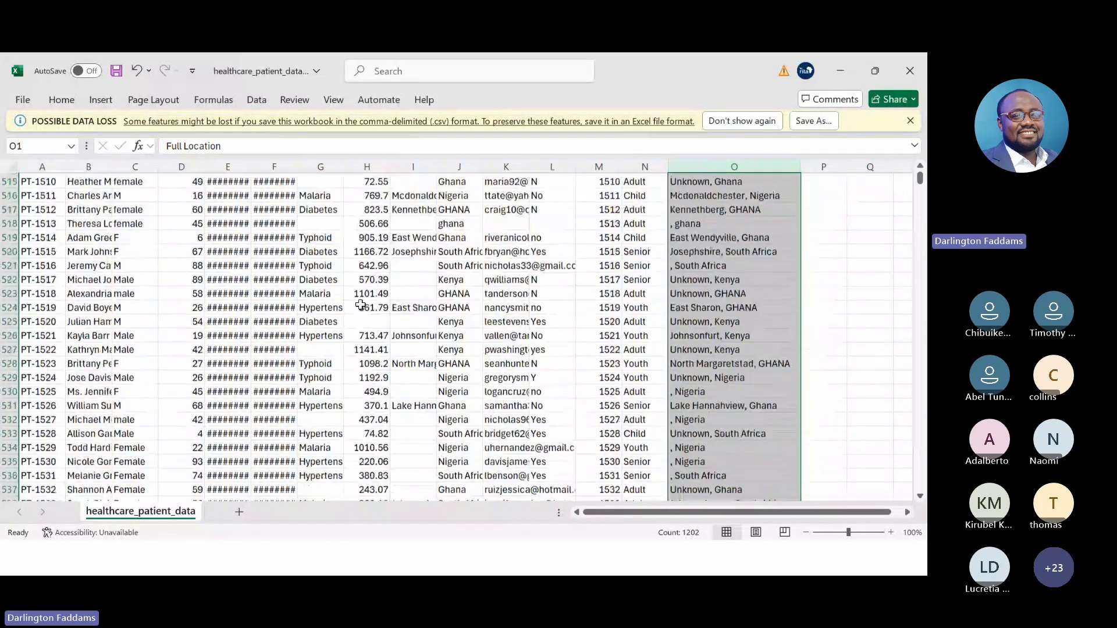
{"action": "scroll", "coordinate": [361, 304], "scroll_direction": "down", "scroll_amount": 20}
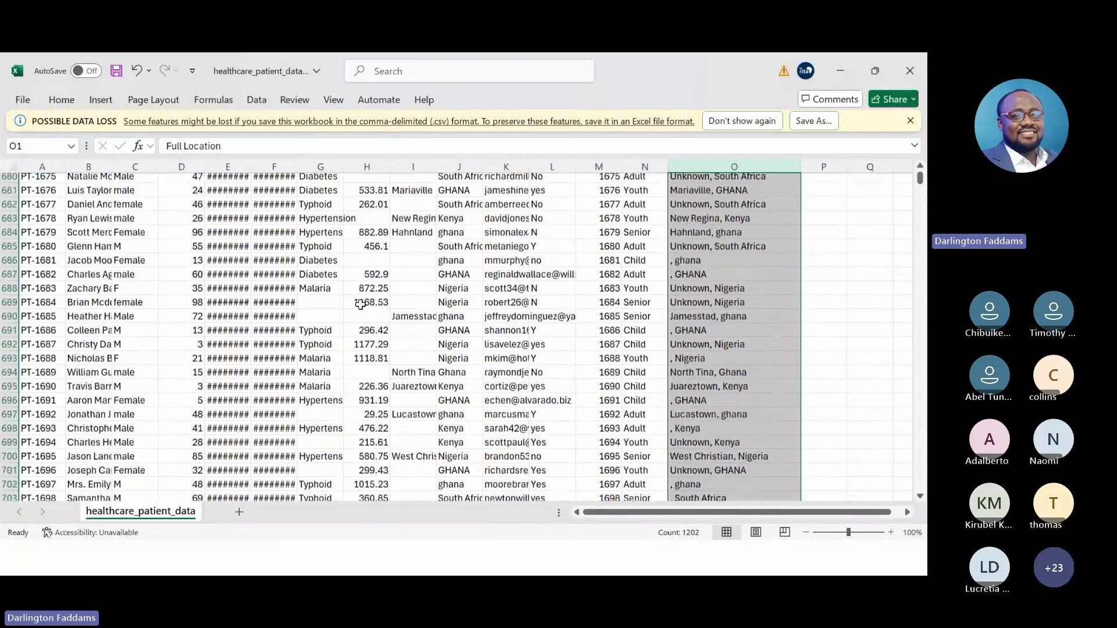
{"action": "scroll", "coordinate": [360, 305], "scroll_direction": "down", "scroll_amount": 20}
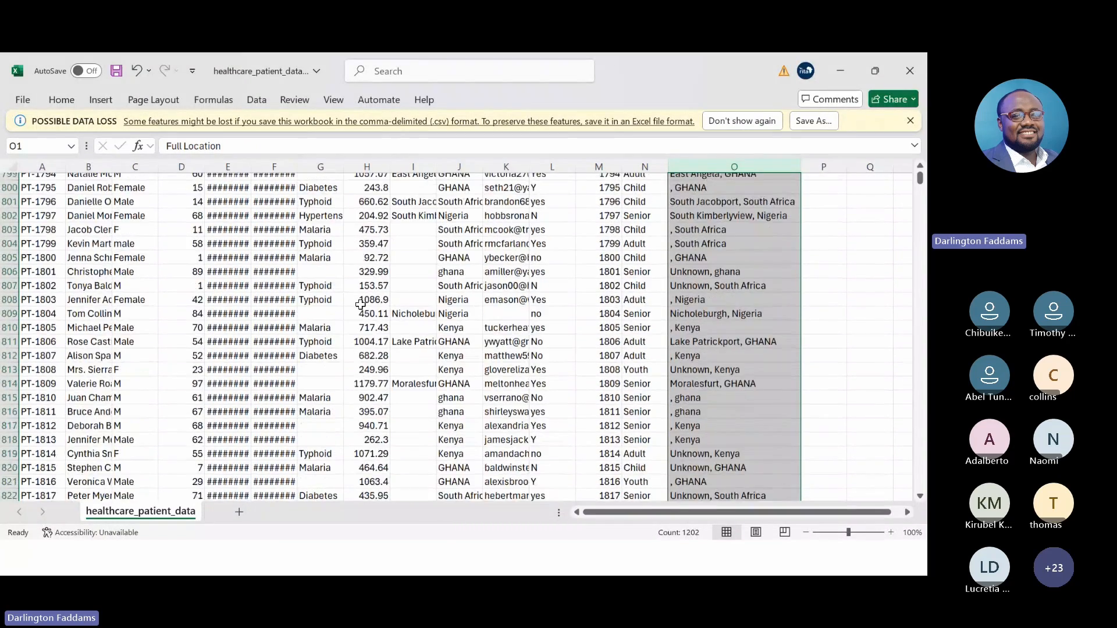
{"action": "scroll", "coordinate": [360, 304], "scroll_direction": "down", "scroll_amount": 11}
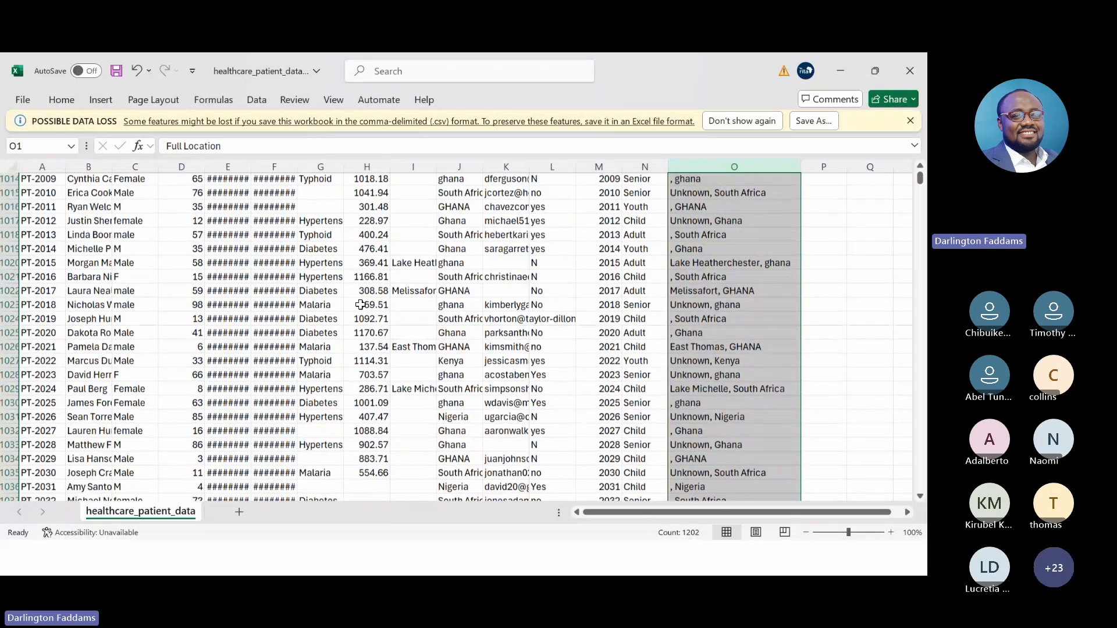
{"action": "scroll", "coordinate": [361, 304], "scroll_direction": "down", "scroll_amount": 20}
{"action": "left_click", "coordinate": [52, 370]}
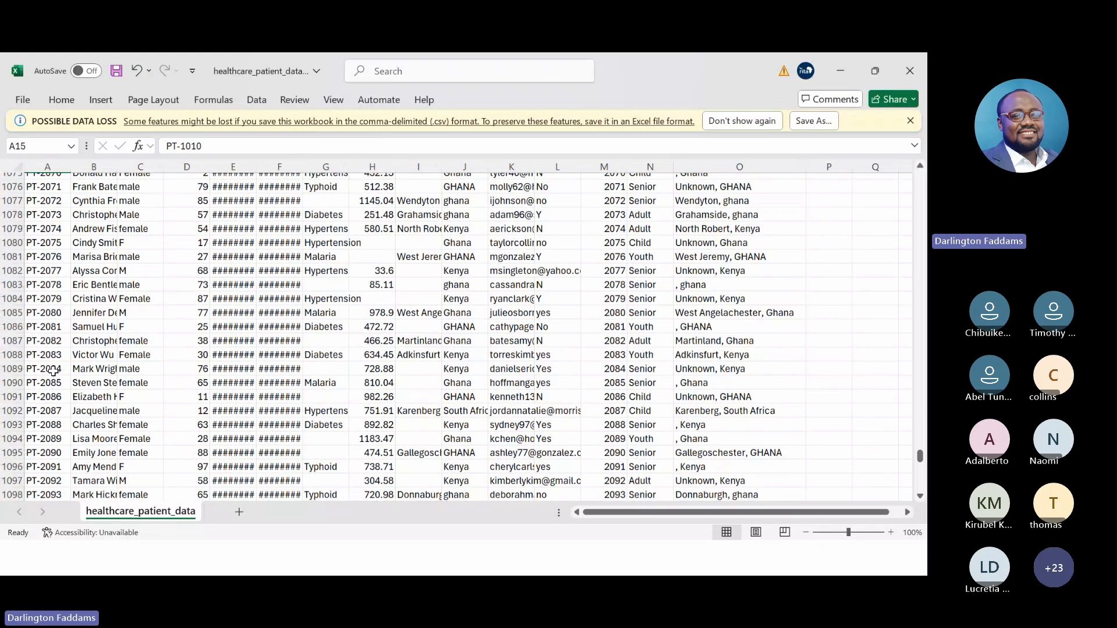
{"action": "scroll", "coordinate": [52, 370], "scroll_direction": "down", "scroll_amount": 20}
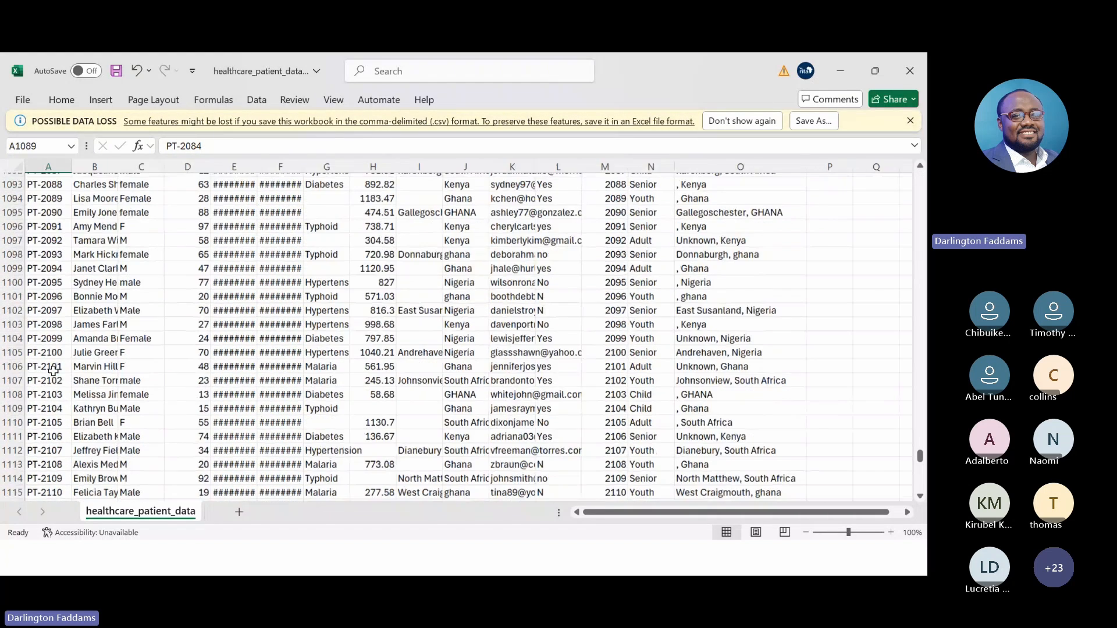
{"action": "scroll", "coordinate": [54, 372], "scroll_direction": "down", "scroll_amount": 6}
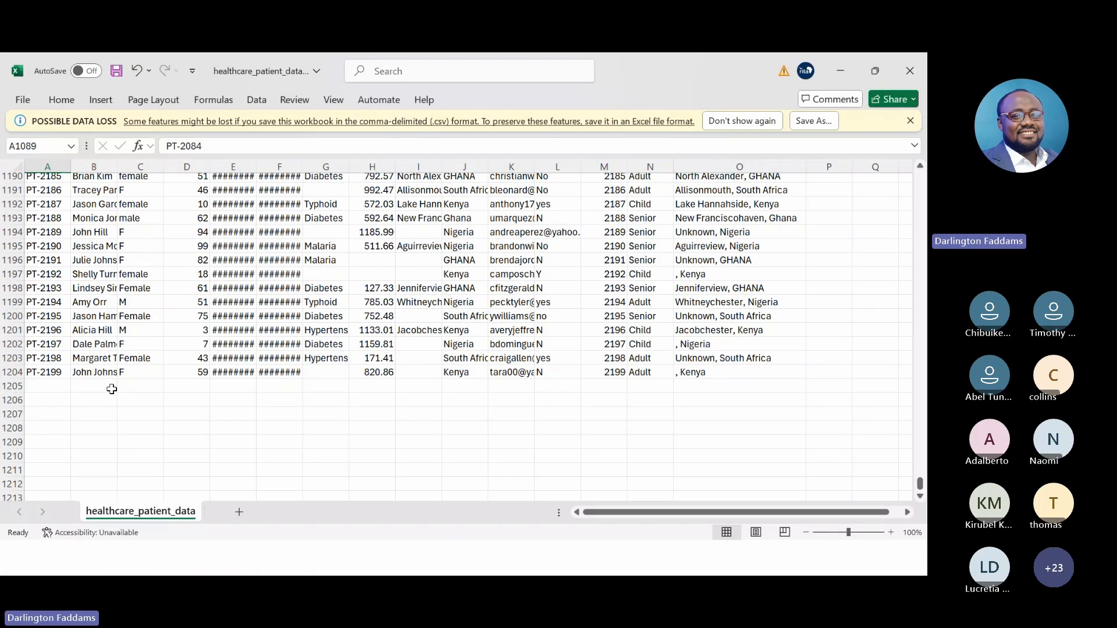
{"action": "scroll", "coordinate": [402, 318], "scroll_direction": "up", "scroll_amount": 20}
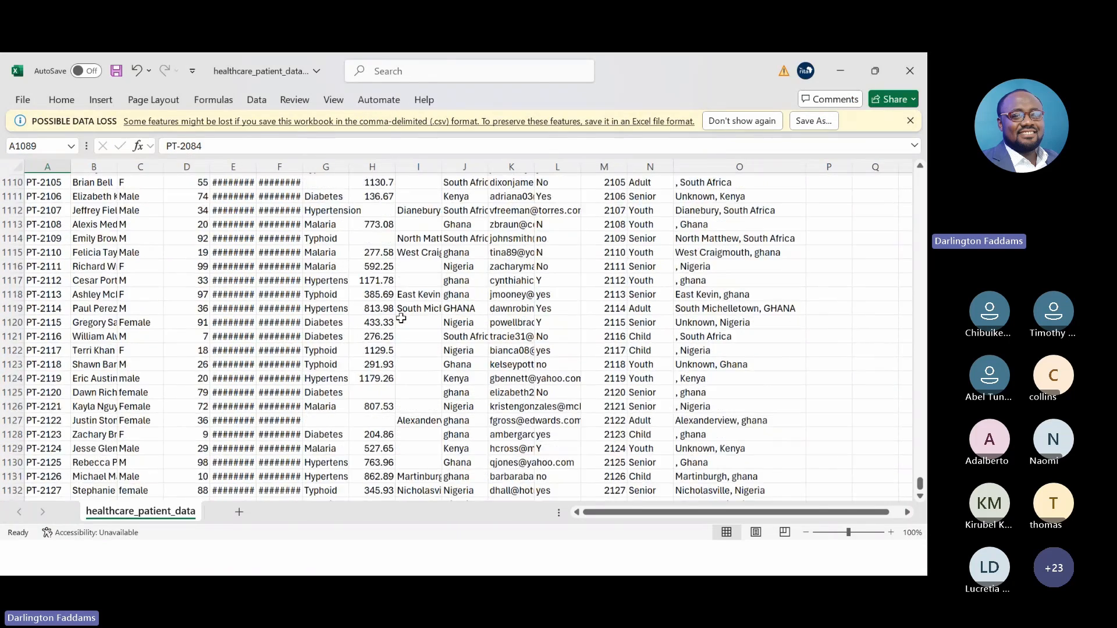
{"action": "scroll", "coordinate": [409, 319], "scroll_direction": "up", "scroll_amount": 20}
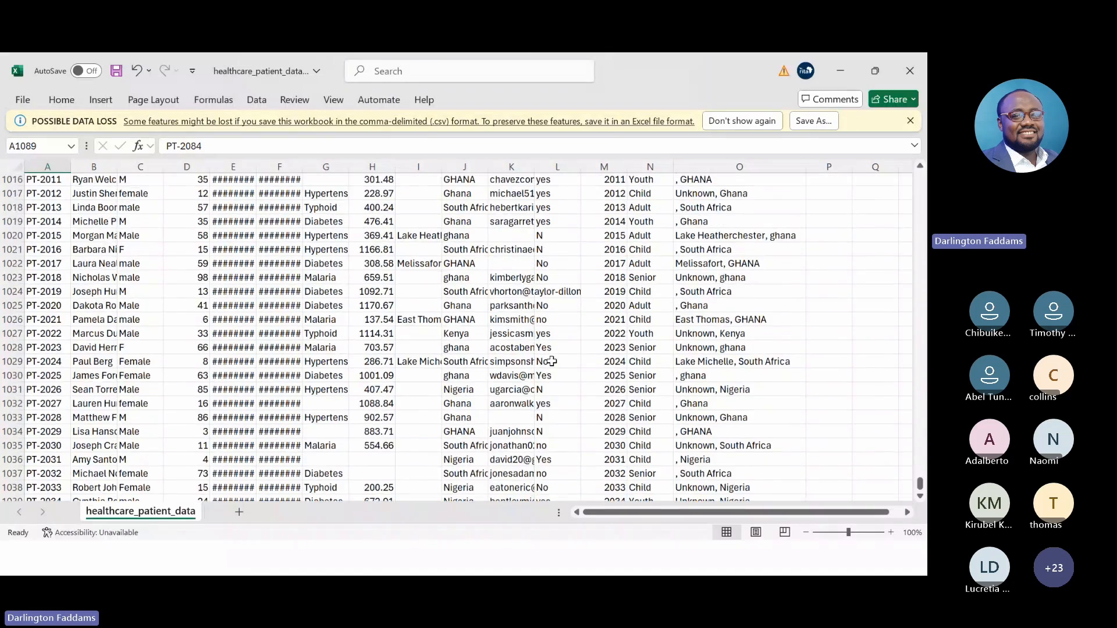
{"action": "scroll", "coordinate": [665, 367], "scroll_direction": "up", "scroll_amount": 2}
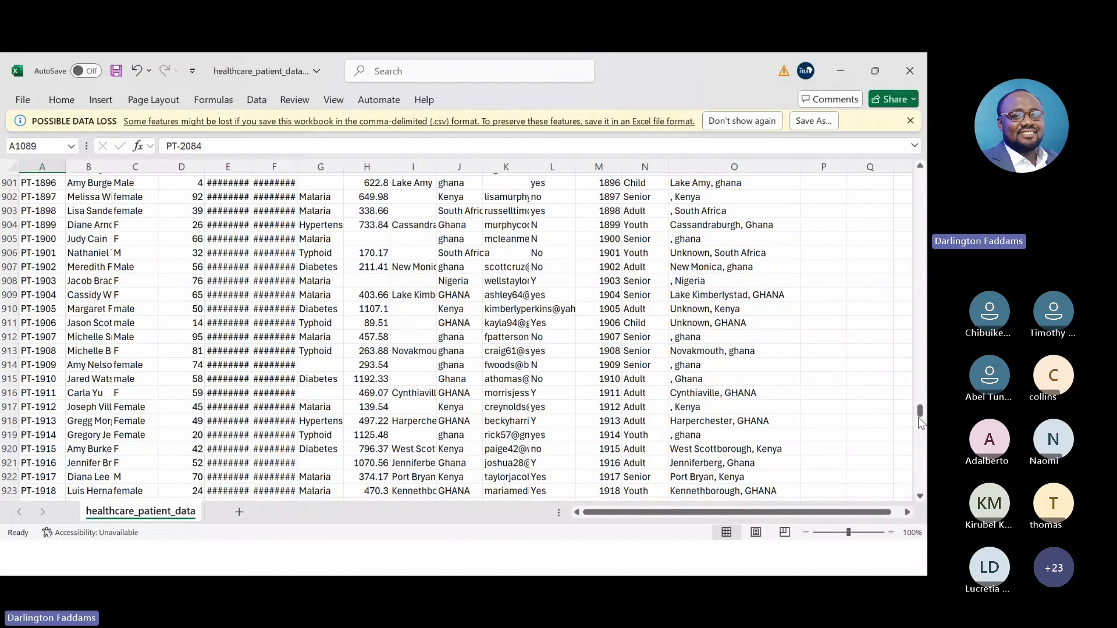
{"action": "left_click", "coordinate": [918, 418]}
{"action": "left_click_drag", "start_coordinate": [914, 407], "coordinate": [920, 175]}
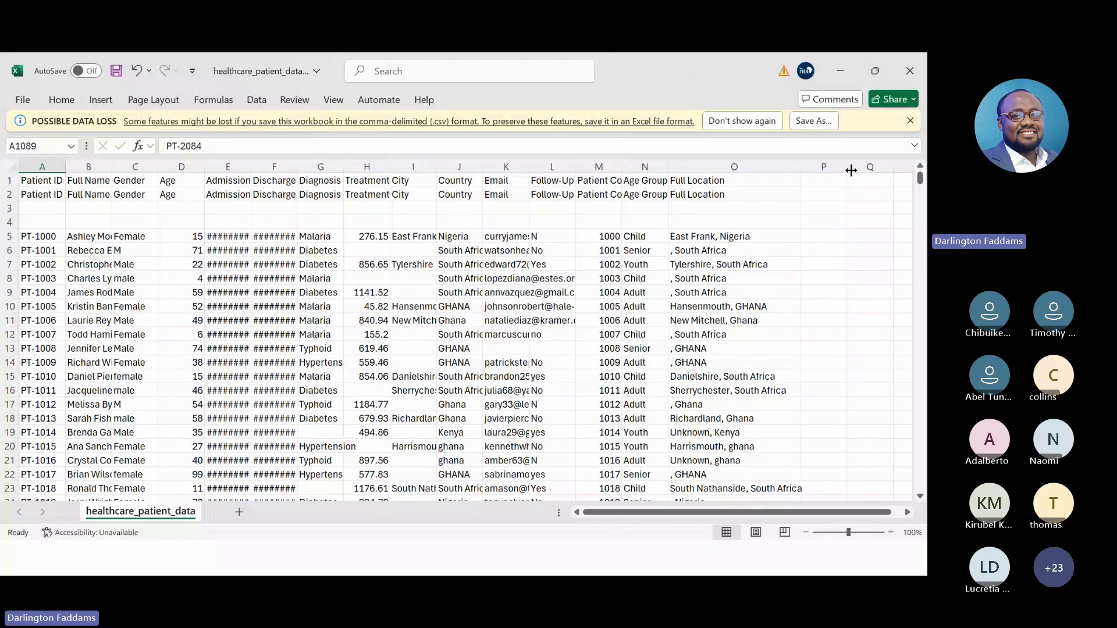
Close the workbook without saving, minimize the Lesson 4 folder window and switch to Power Query Editor.
{"action": "left_click", "coordinate": [909, 70]}
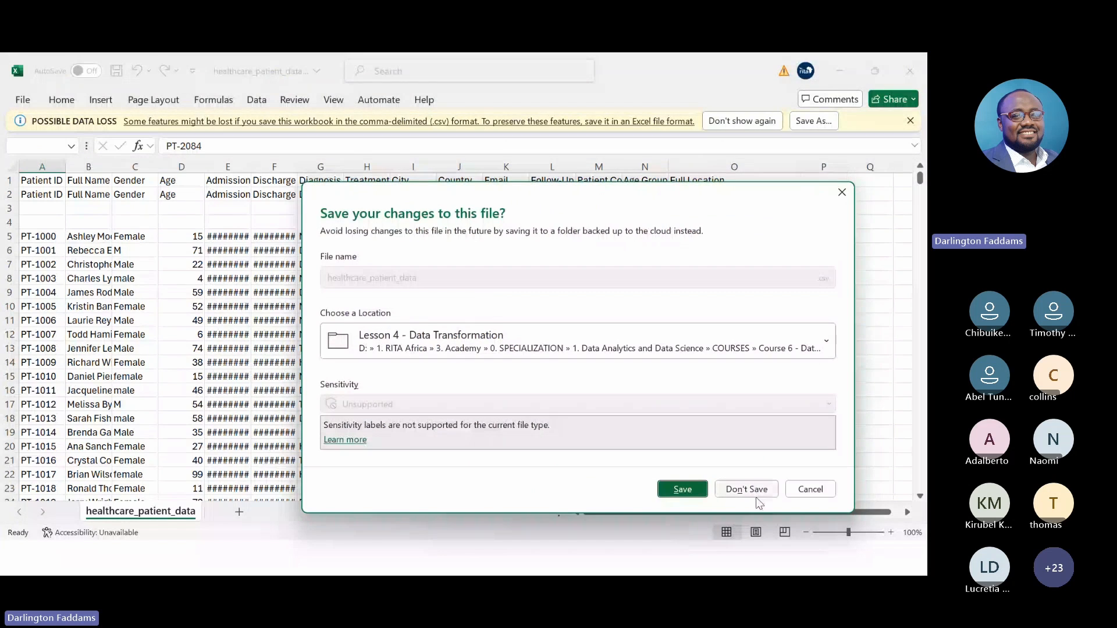
{"action": "left_click", "coordinate": [747, 491]}
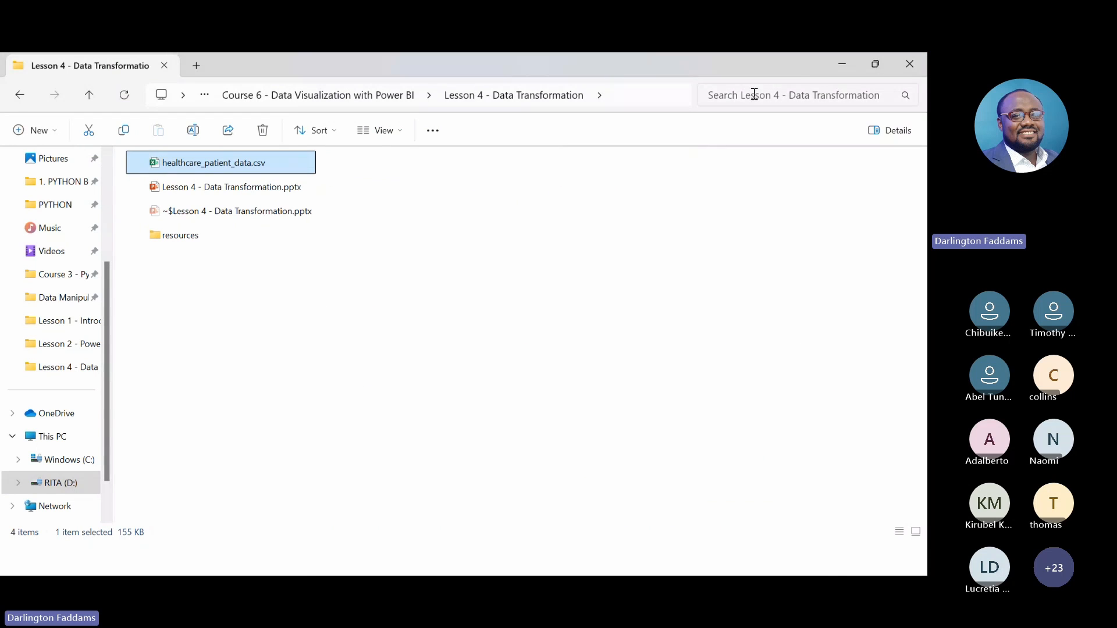
{"action": "left_click", "coordinate": [841, 64]}
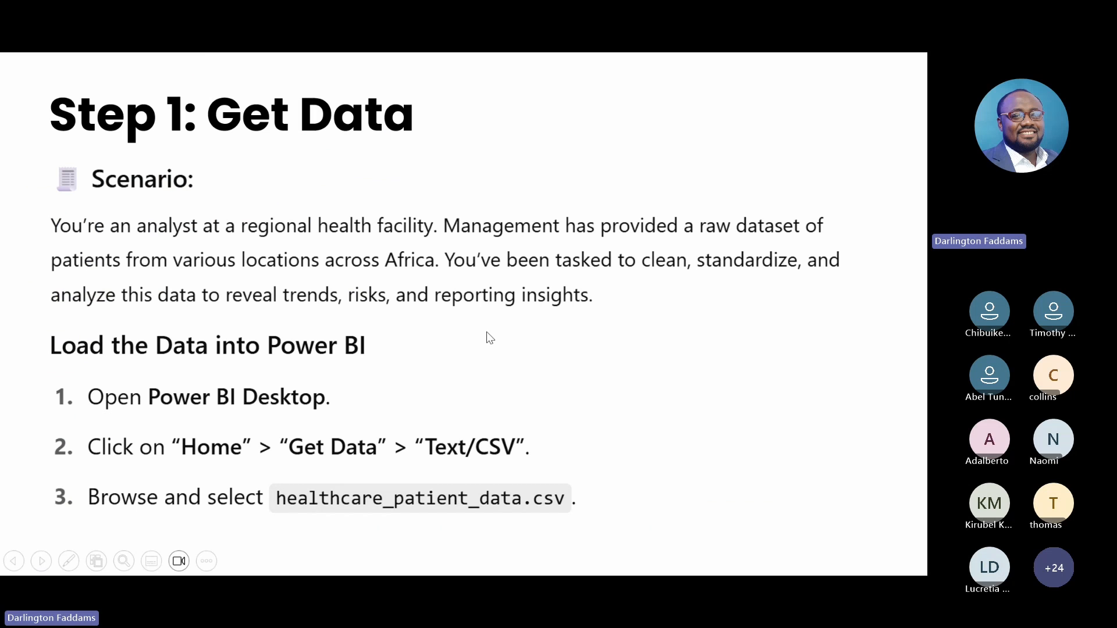
{"action": "key", "text": "super"}
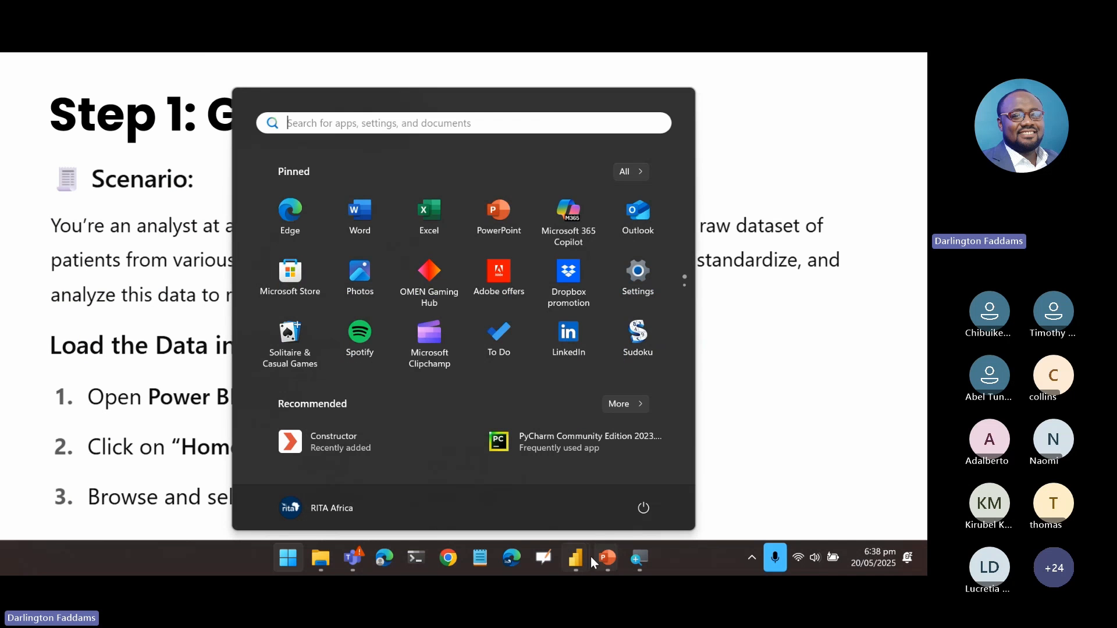
{"action": "mouse_move", "coordinate": [576, 557]}
{"action": "left_click", "coordinate": [627, 475]}
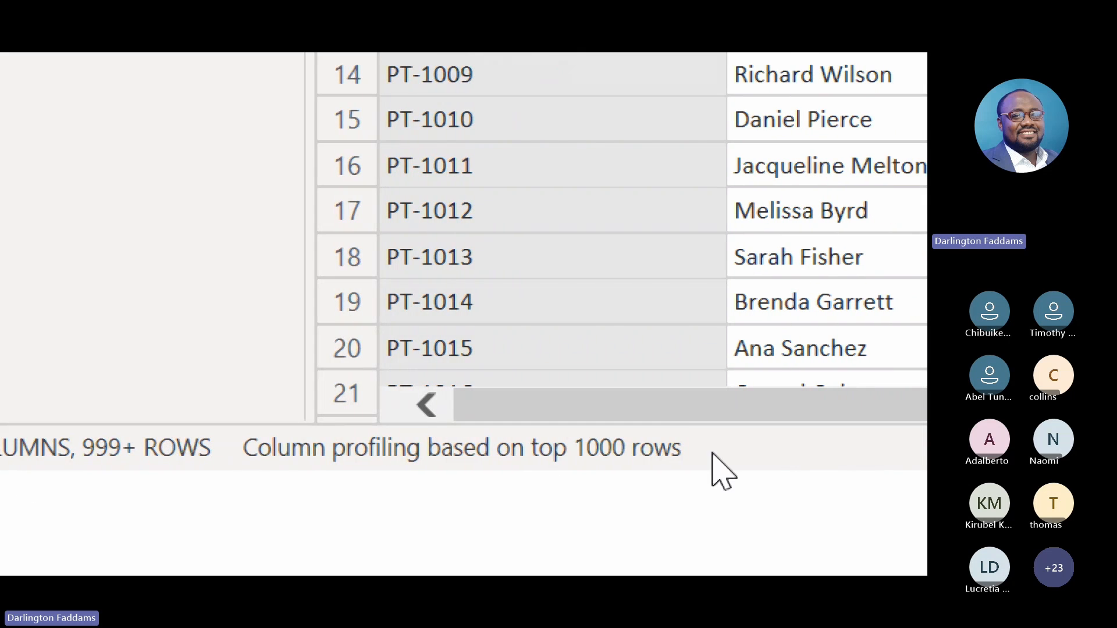
Check the column profiling scope, keep it on the top 1000 rows, and inspect the quality metrics and options of Column1.
{"action": "left_click", "coordinate": [649, 465]}
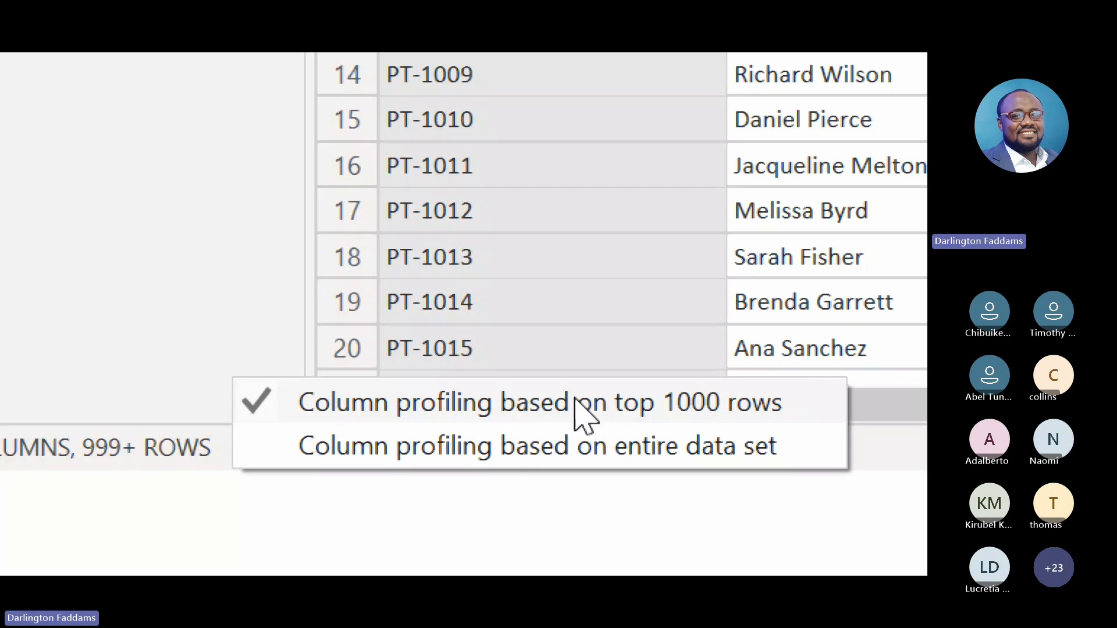
{"action": "left_click", "coordinate": [485, 403]}
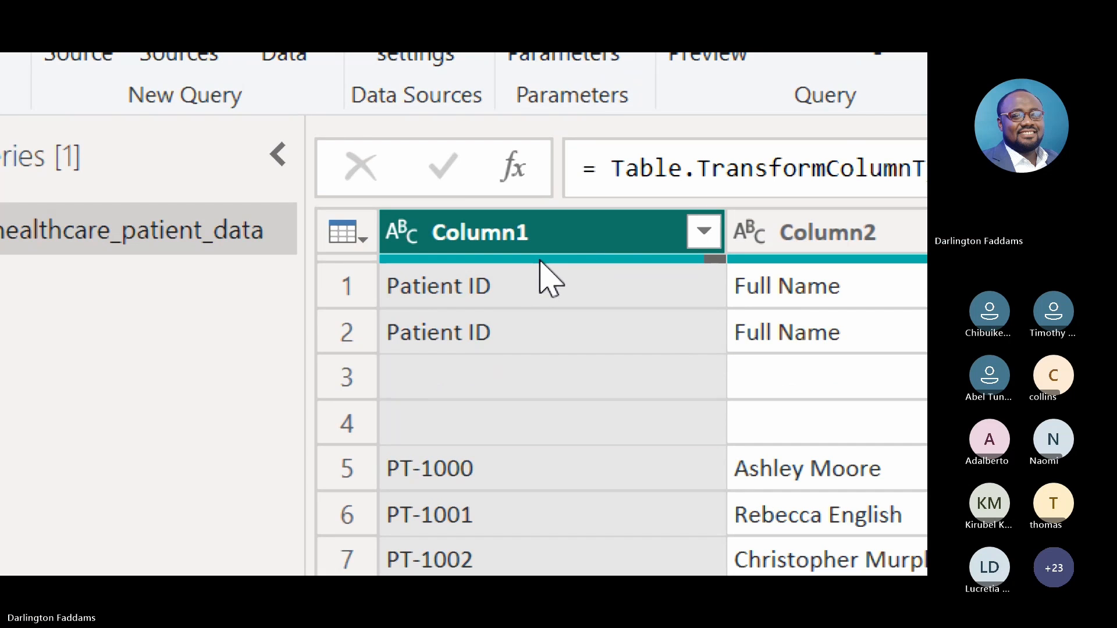
{"action": "right_click", "coordinate": [539, 260]}
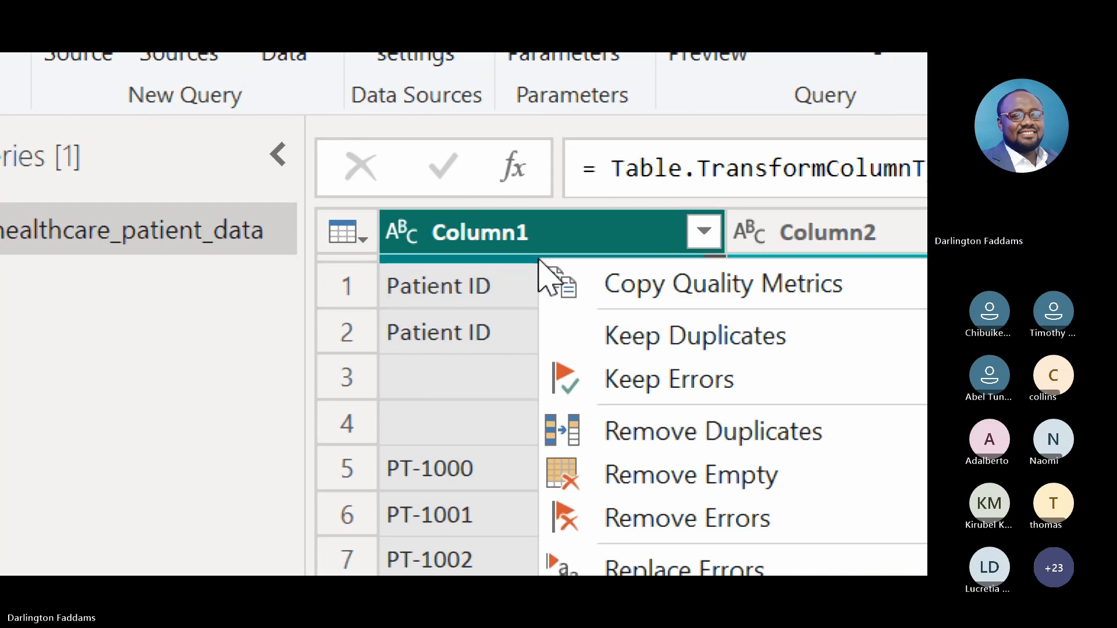
{"action": "left_click", "coordinate": [517, 257]}
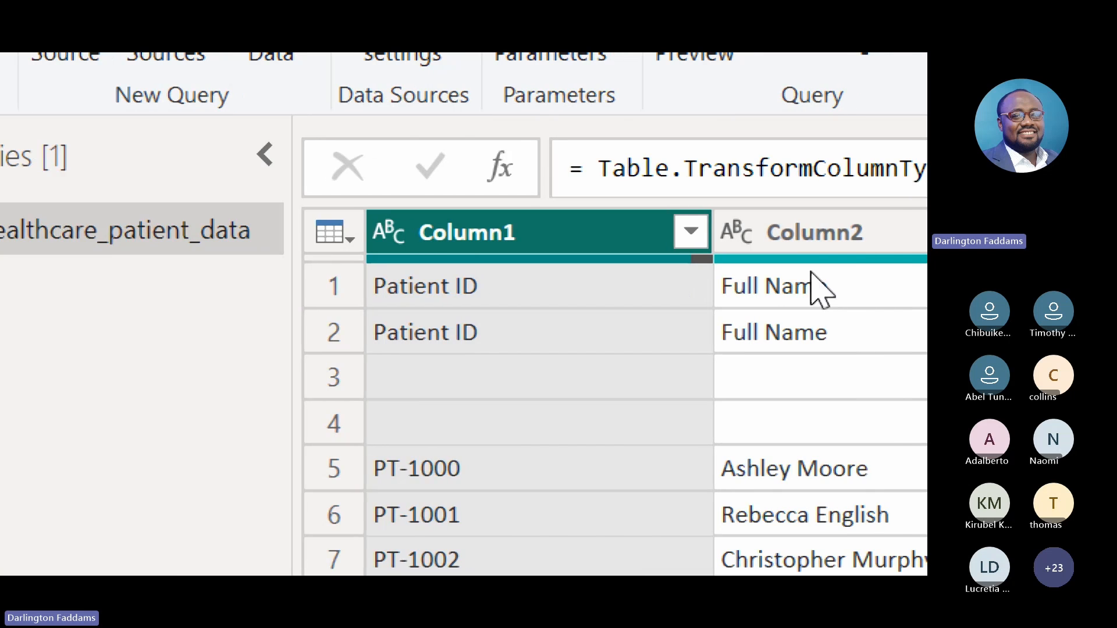
{"action": "mouse_move", "coordinate": [355, 260]}
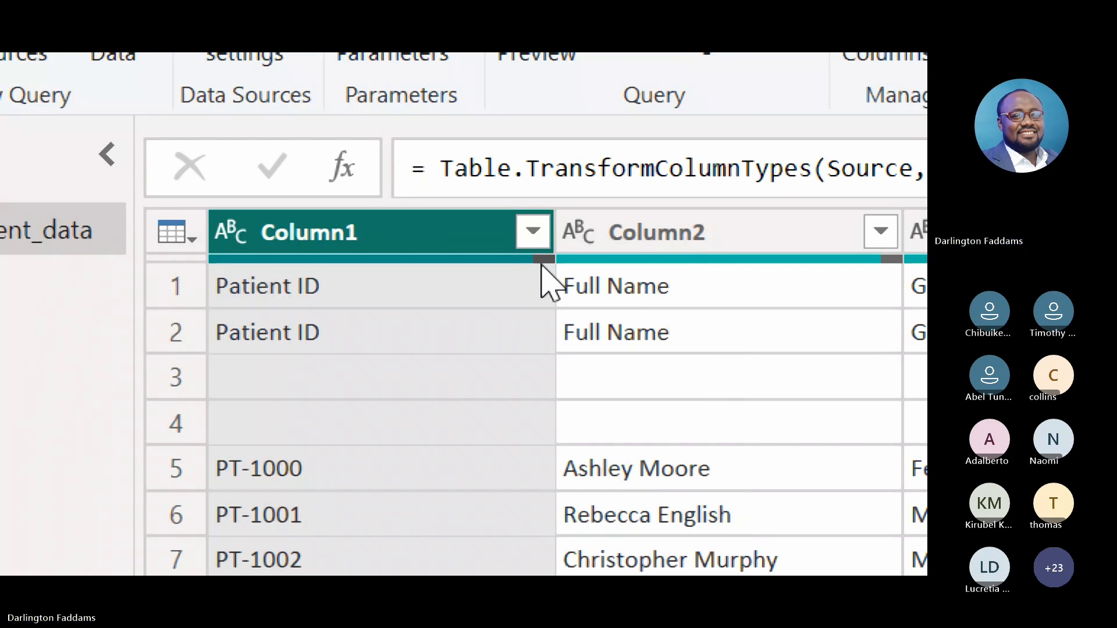
{"action": "mouse_move", "coordinate": [531, 262]}
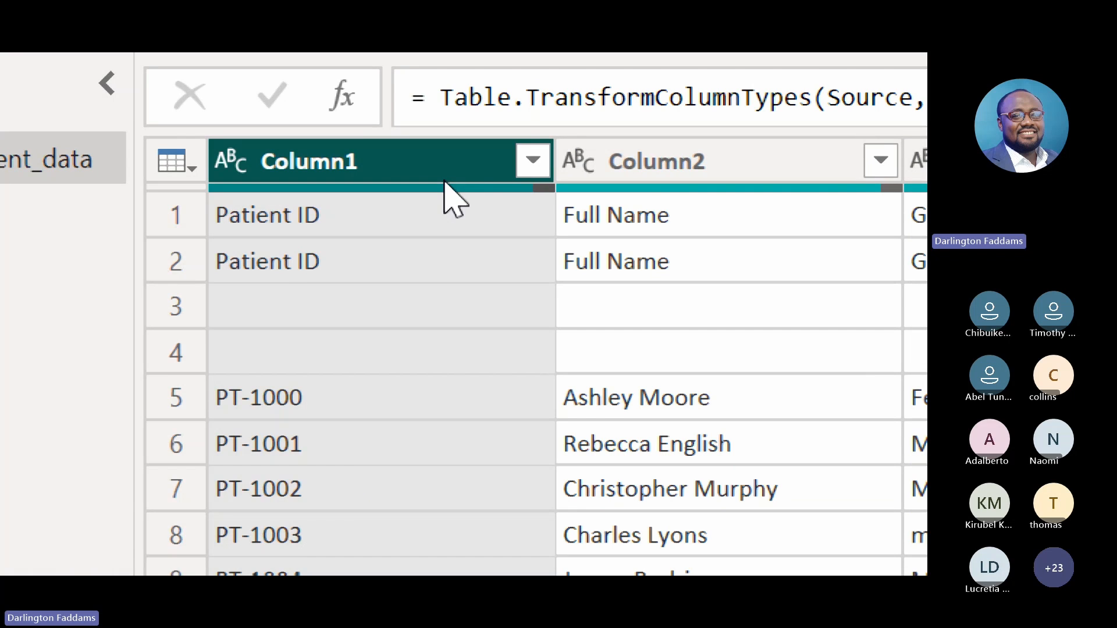
{"action": "mouse_move", "coordinate": [418, 189]}
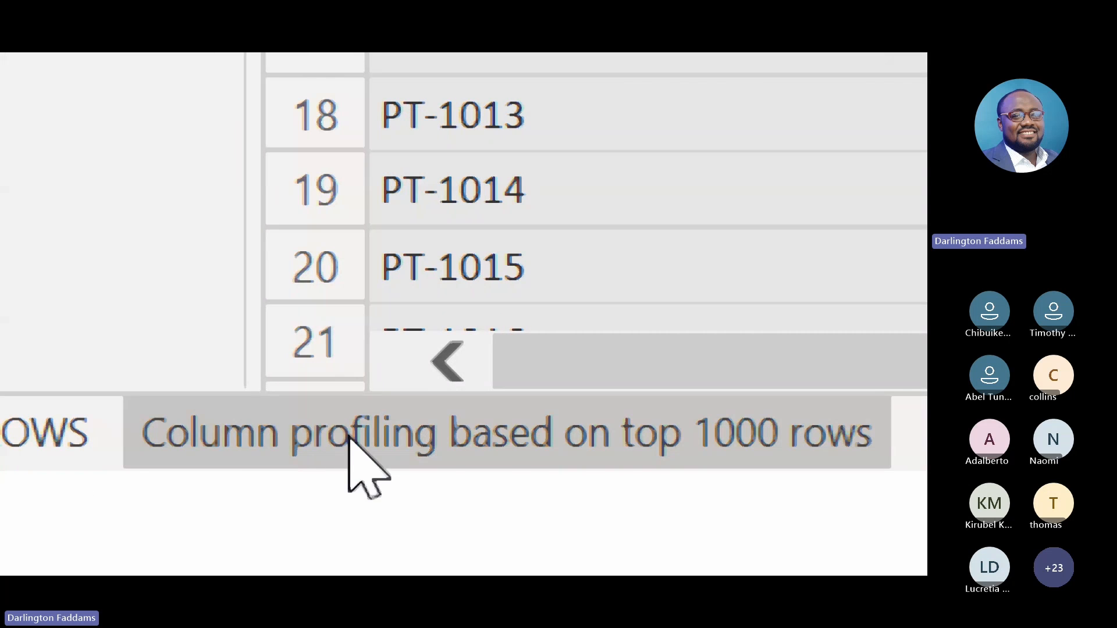
Base column profiling on the entire data set and review the quality indicators from Column1 across to Column15.
{"action": "left_click", "coordinate": [108, 436]}
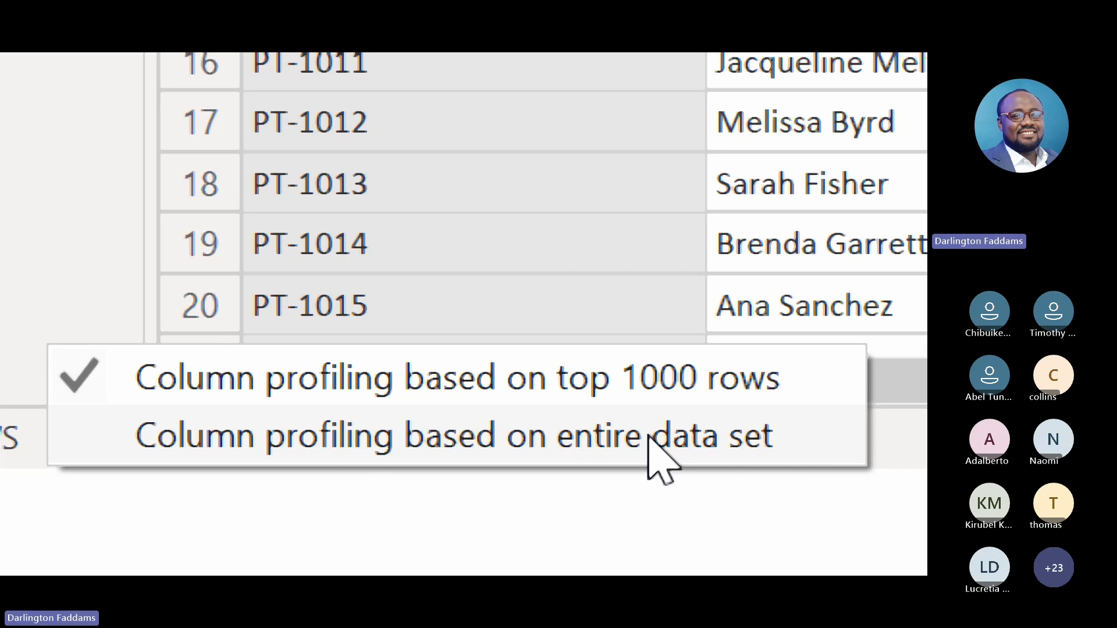
{"action": "left_click", "coordinate": [308, 447]}
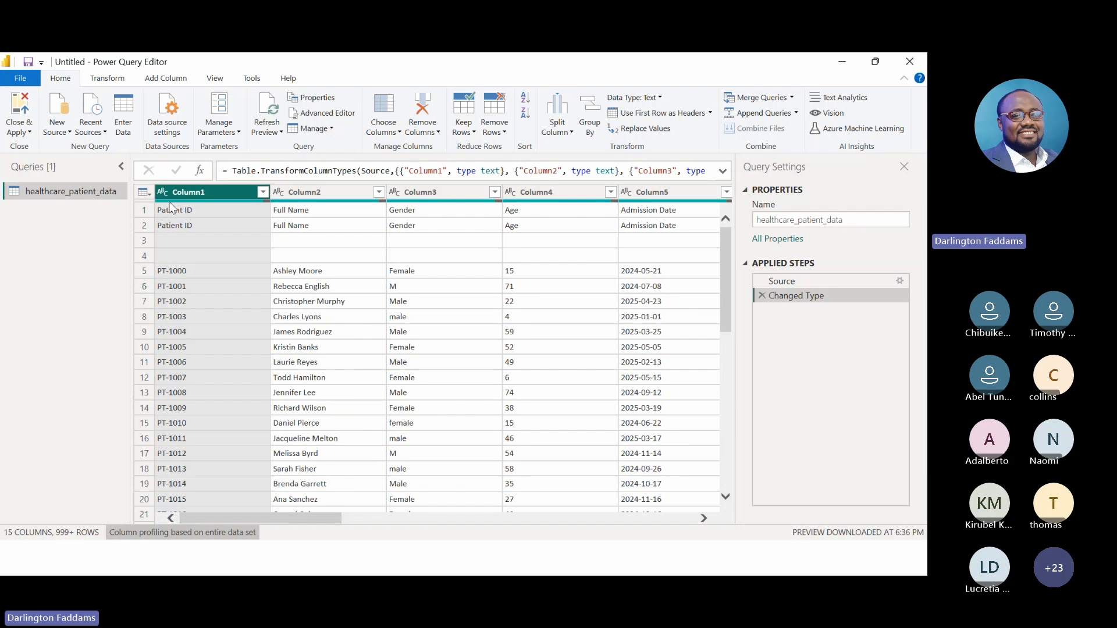
{"action": "mouse_move", "coordinate": [171, 205]}
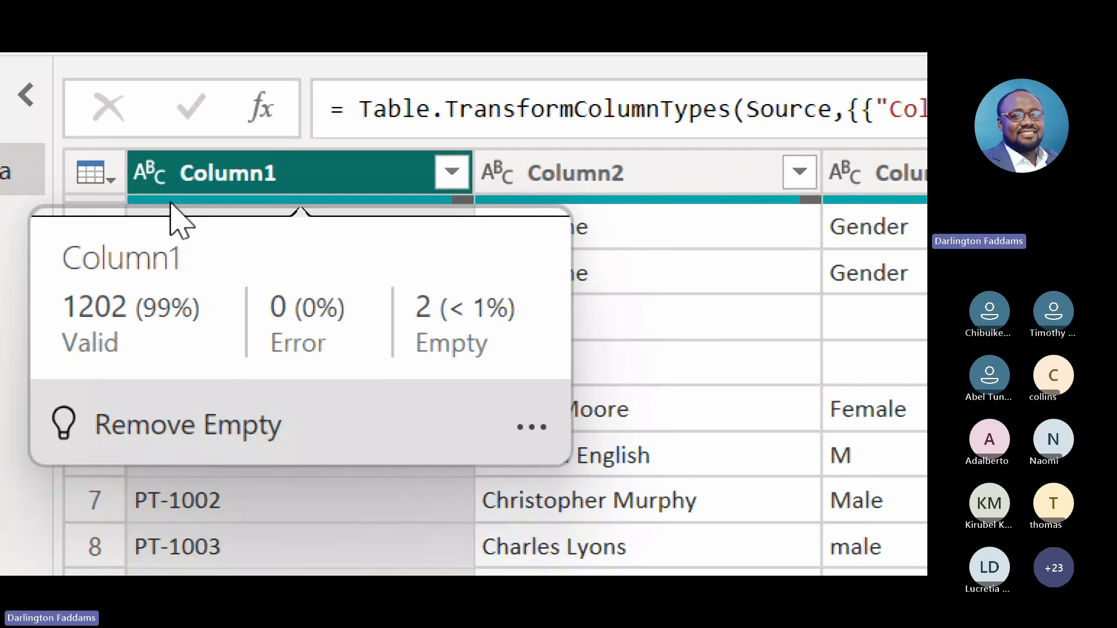
{"action": "mouse_move", "coordinate": [196, 200]}
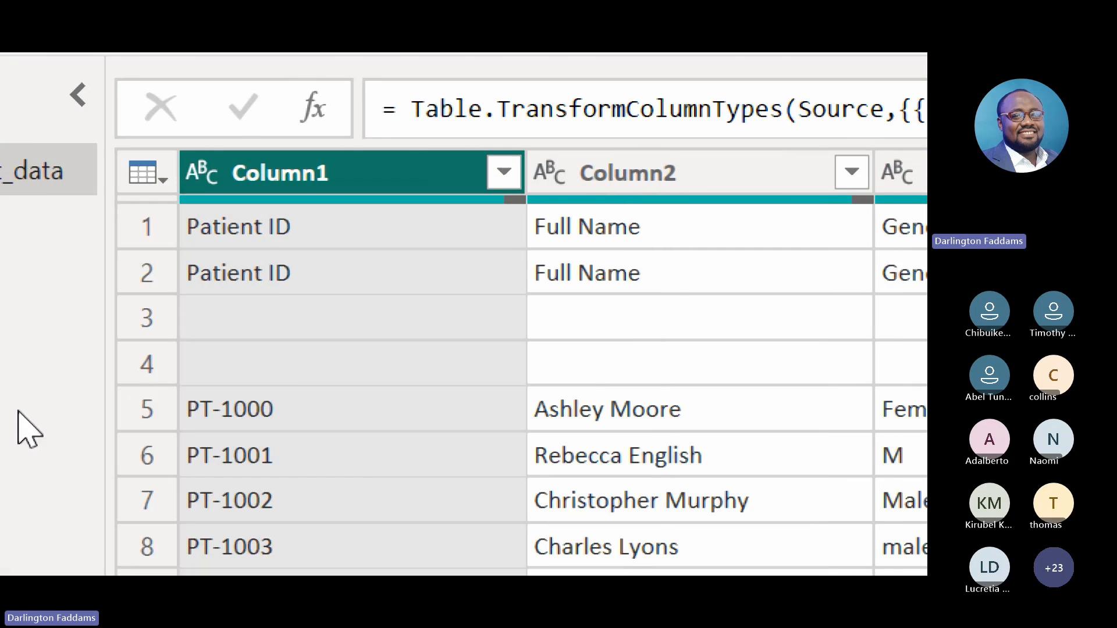
{"action": "mouse_move", "coordinate": [324, 199]}
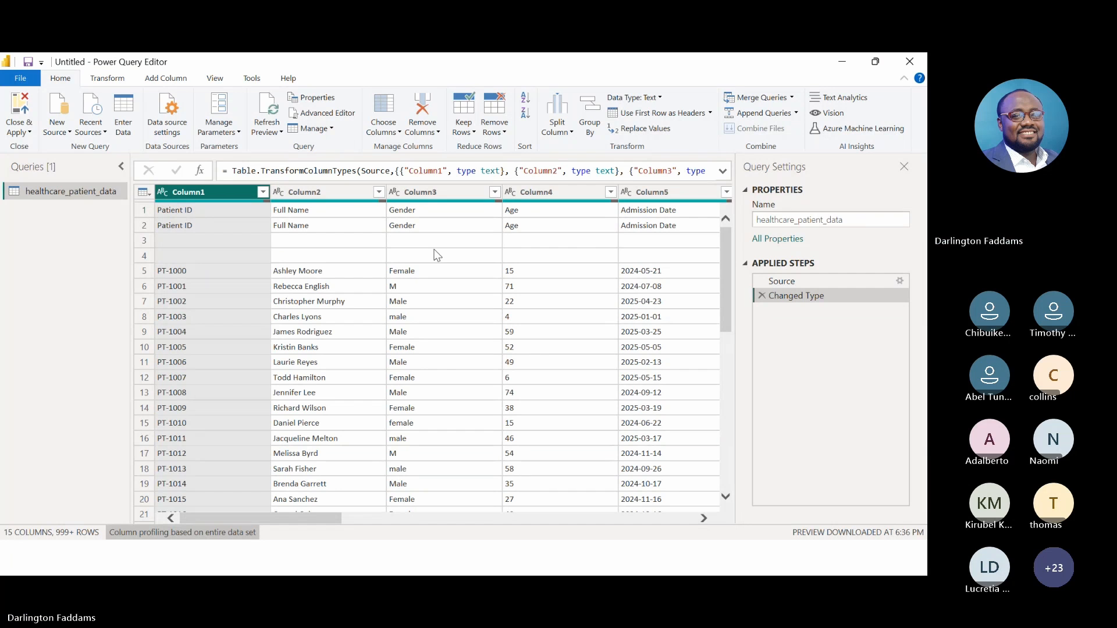
{"action": "scroll", "coordinate": [436, 256], "scroll_direction": "right", "scroll_amount": 10}
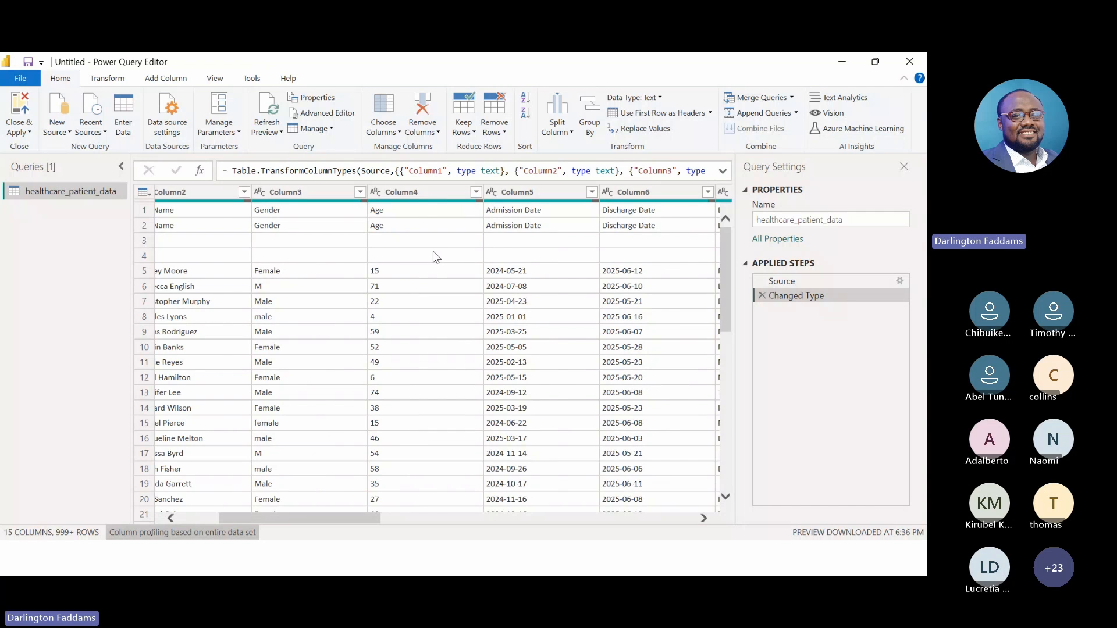
{"action": "scroll", "coordinate": [437, 256], "scroll_direction": "right", "scroll_amount": 8}
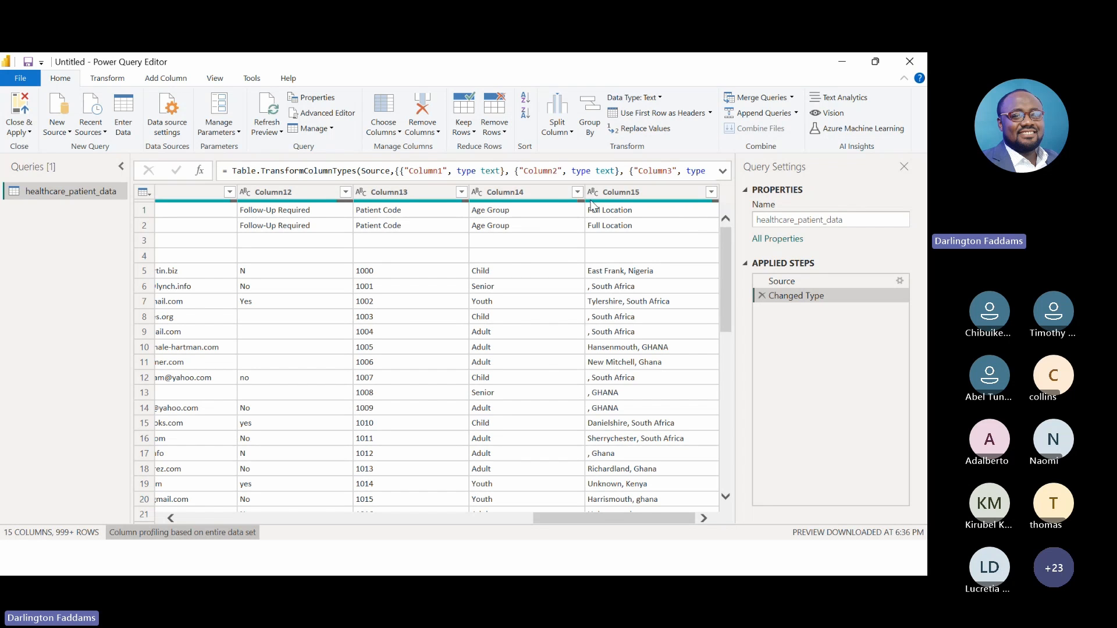
{"action": "scroll", "coordinate": [419, 239], "scroll_direction": "left", "scroll_amount": 15}
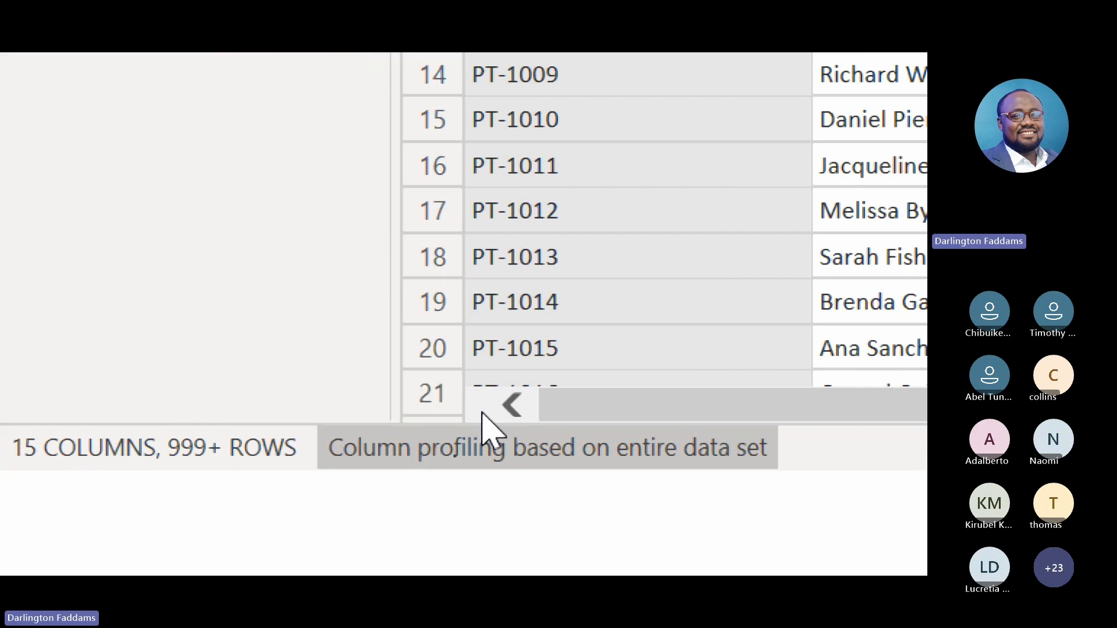
Switch column profiling back to the top 1000 rows.
{"action": "left_click", "coordinate": [625, 456]}
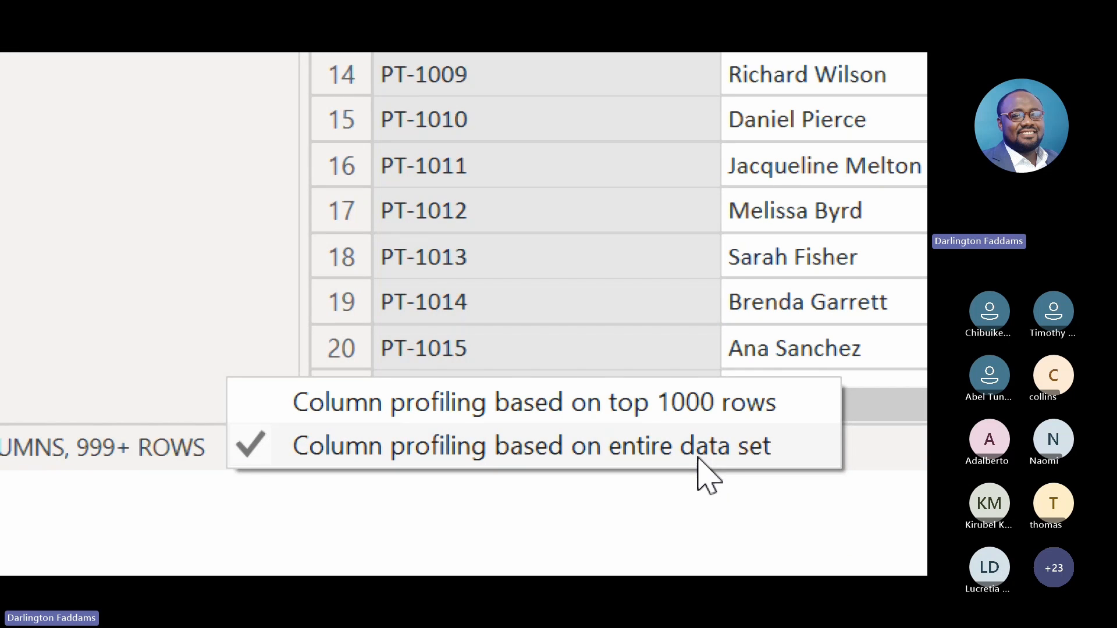
{"action": "left_click", "coordinate": [679, 420]}
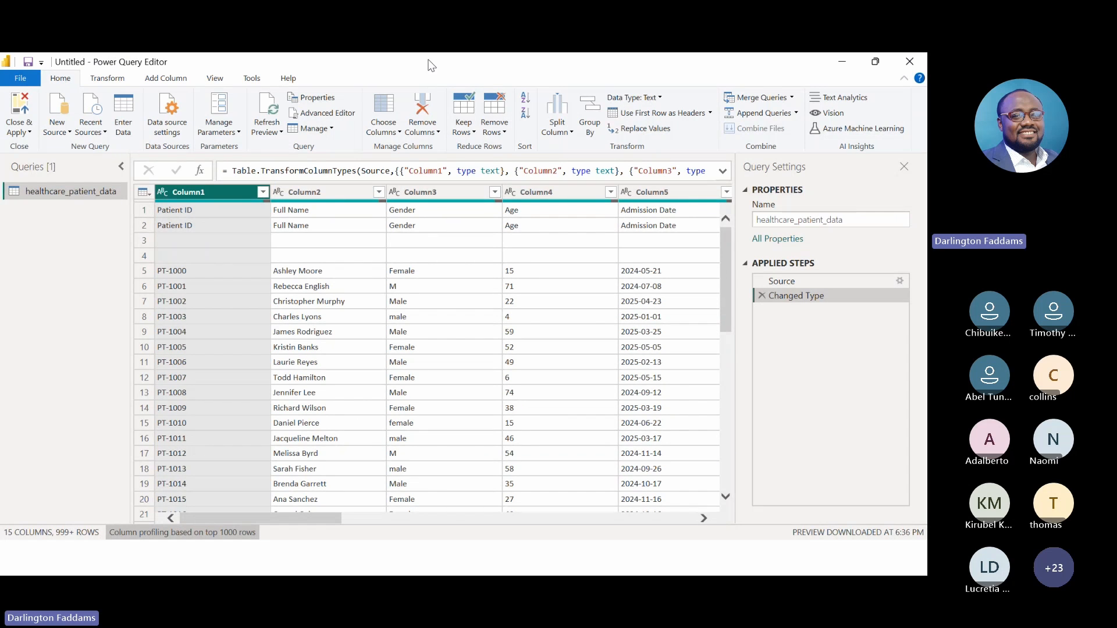
{"action": "left_click", "coordinate": [280, 74]}
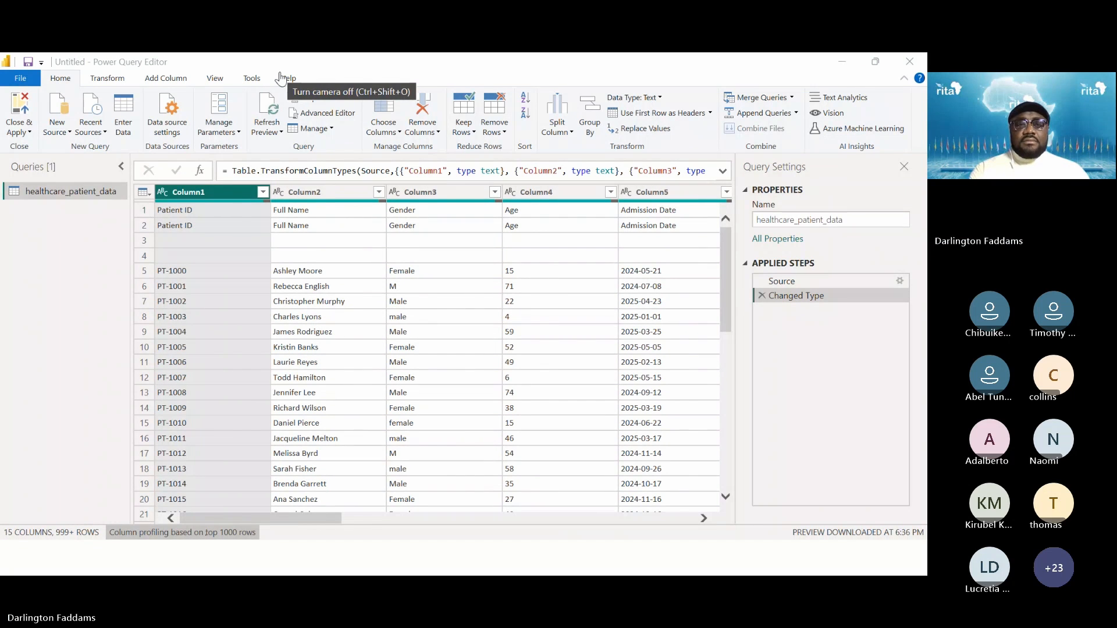
{"action": "left_click", "coordinate": [281, 78]}
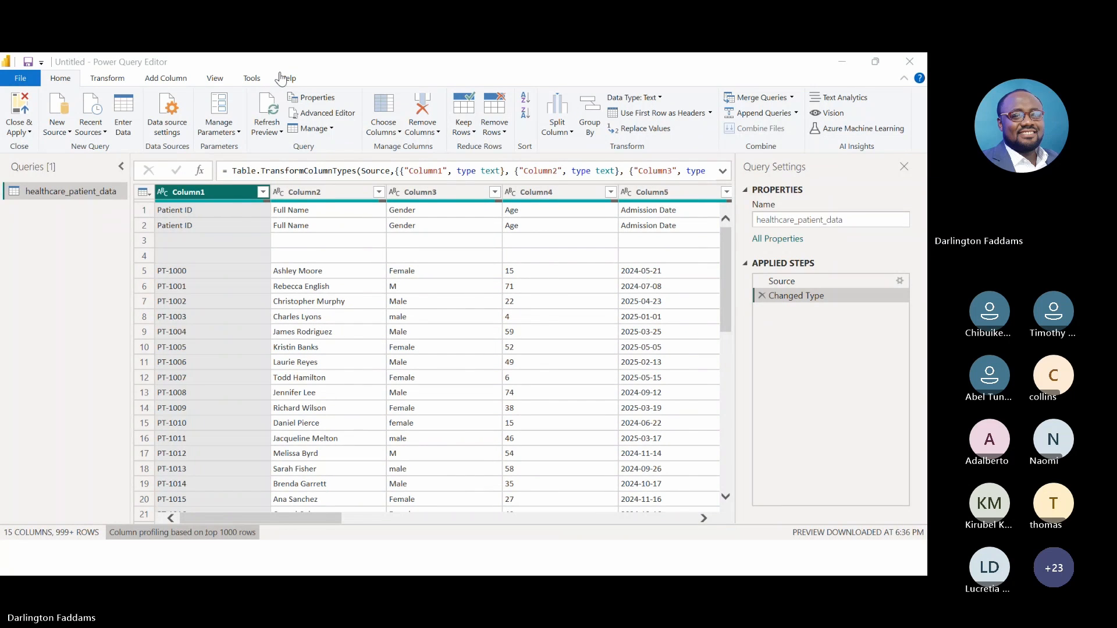
{"action": "left_click", "coordinate": [691, 85]}
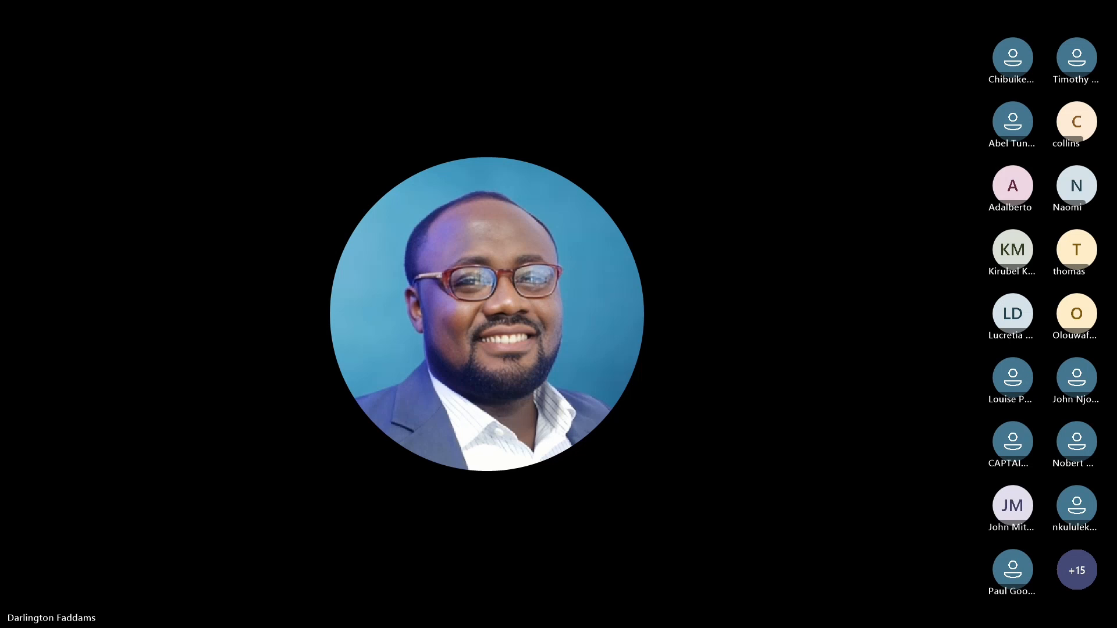
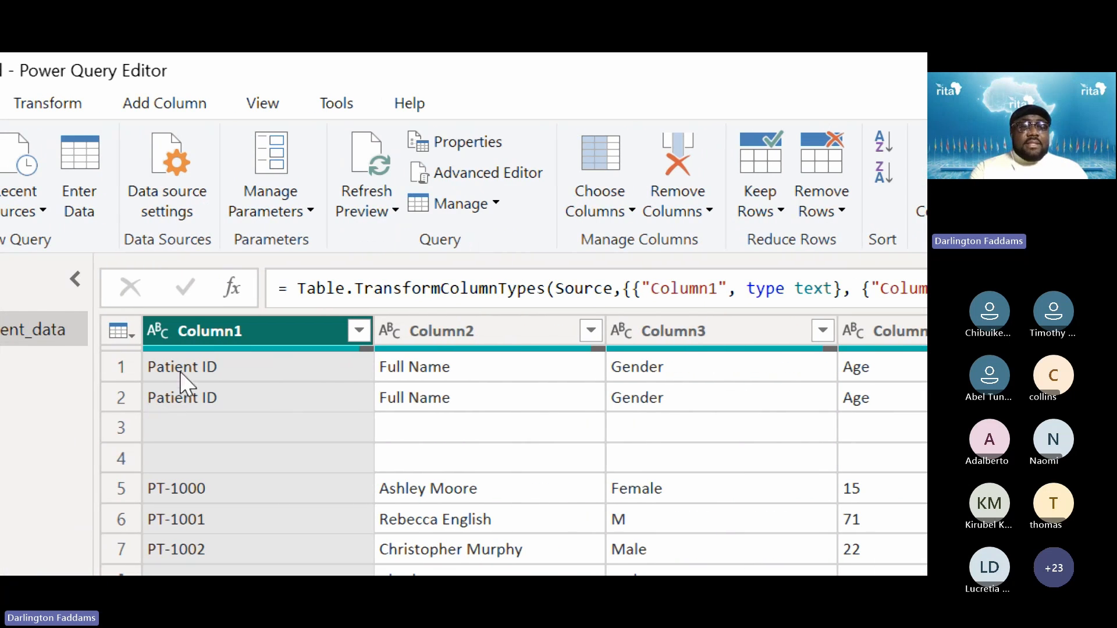
Promote the first row of the healthcare_patient_data table to column headers.
{"action": "left_click", "coordinate": [179, 371]}
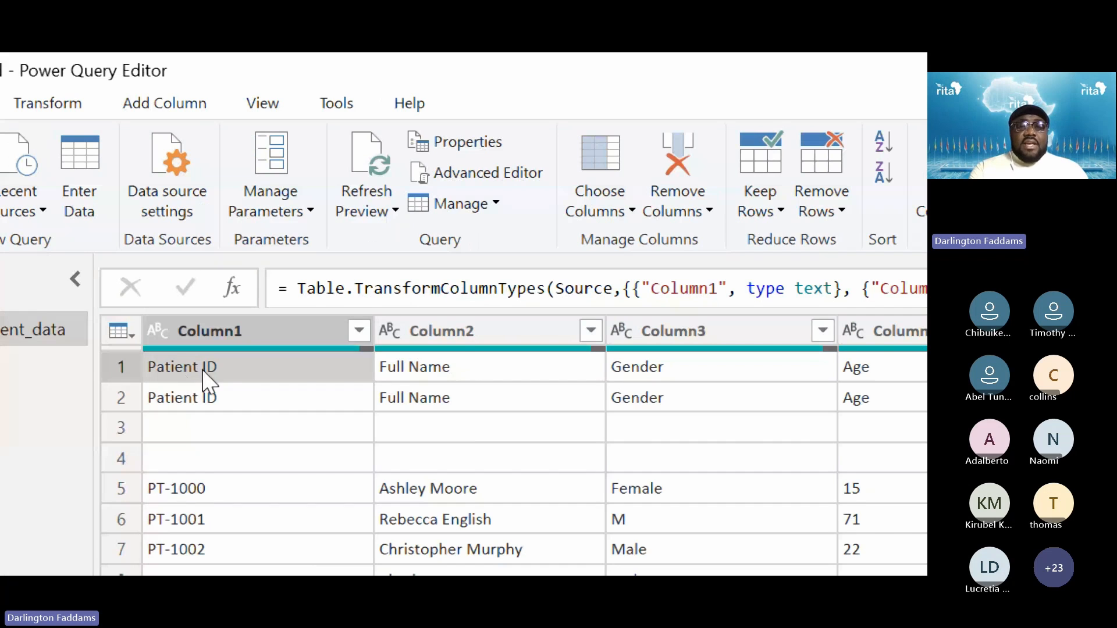
{"action": "left_click", "coordinate": [449, 335]}
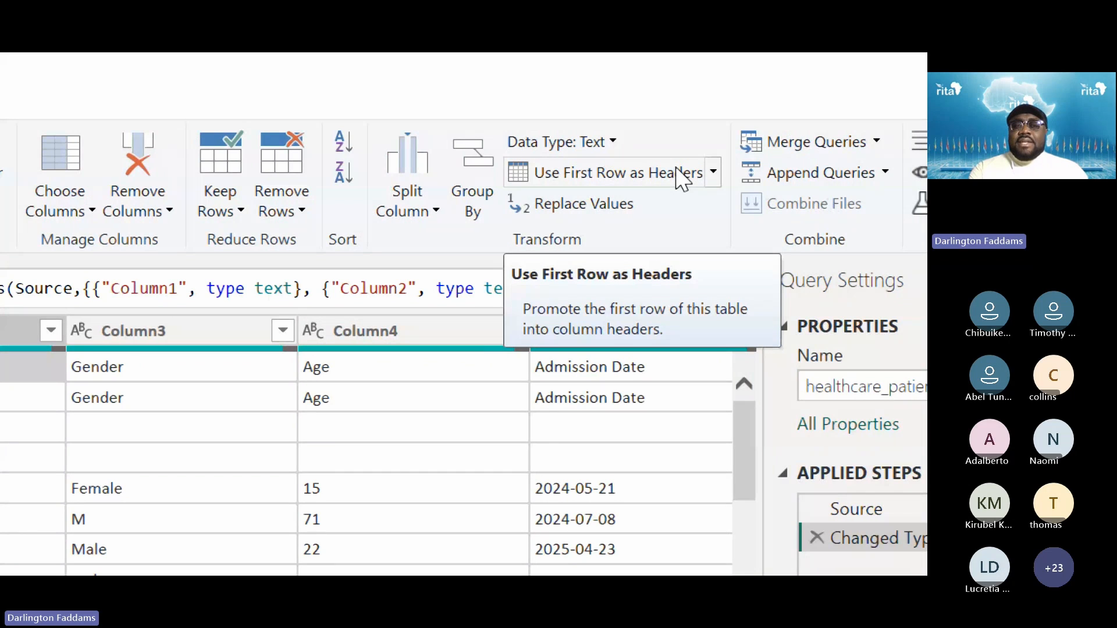
{"action": "left_click", "coordinate": [713, 172]}
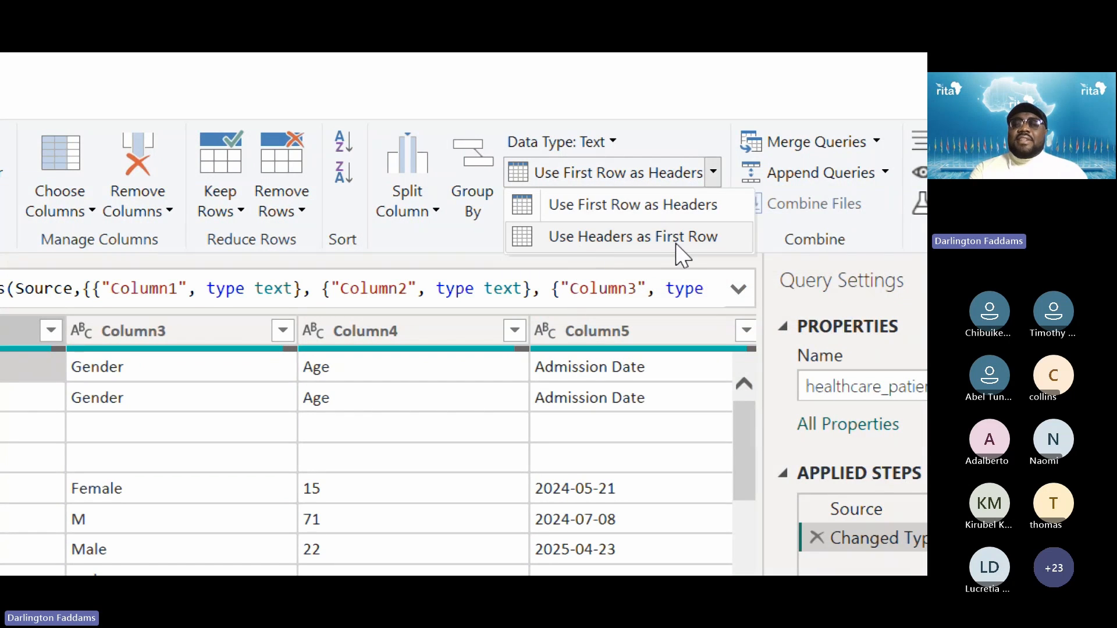
{"action": "left_click", "coordinate": [566, 222]}
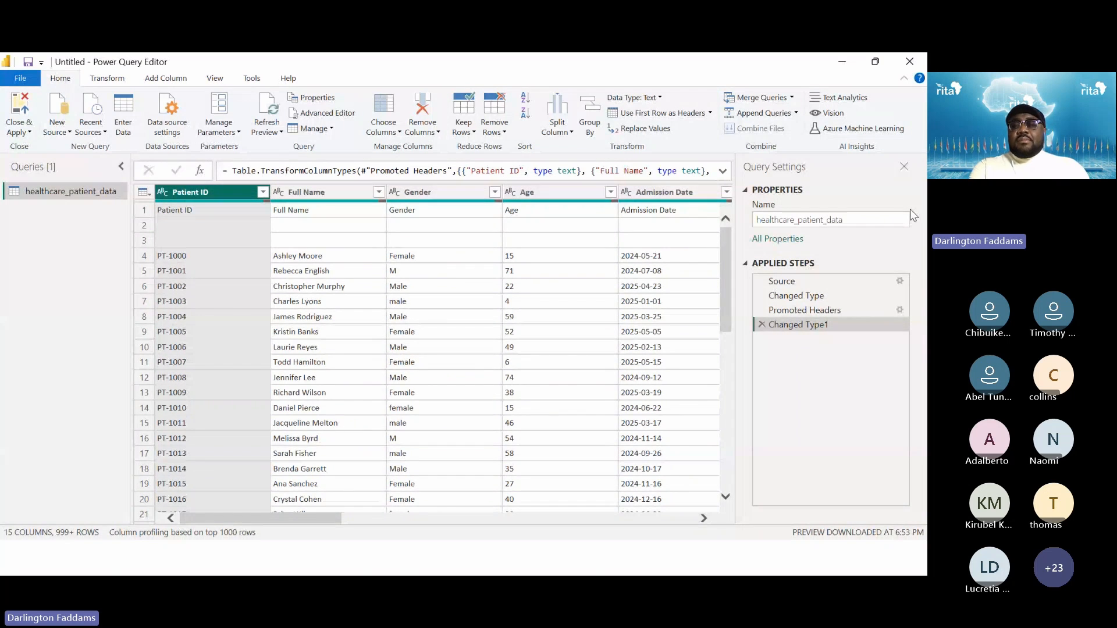
Rename the healthcare_patient_data query as Patient Health Data in its query properties.
{"action": "key", "text": "super+plus"}
{"action": "key", "text": "super+plus"}
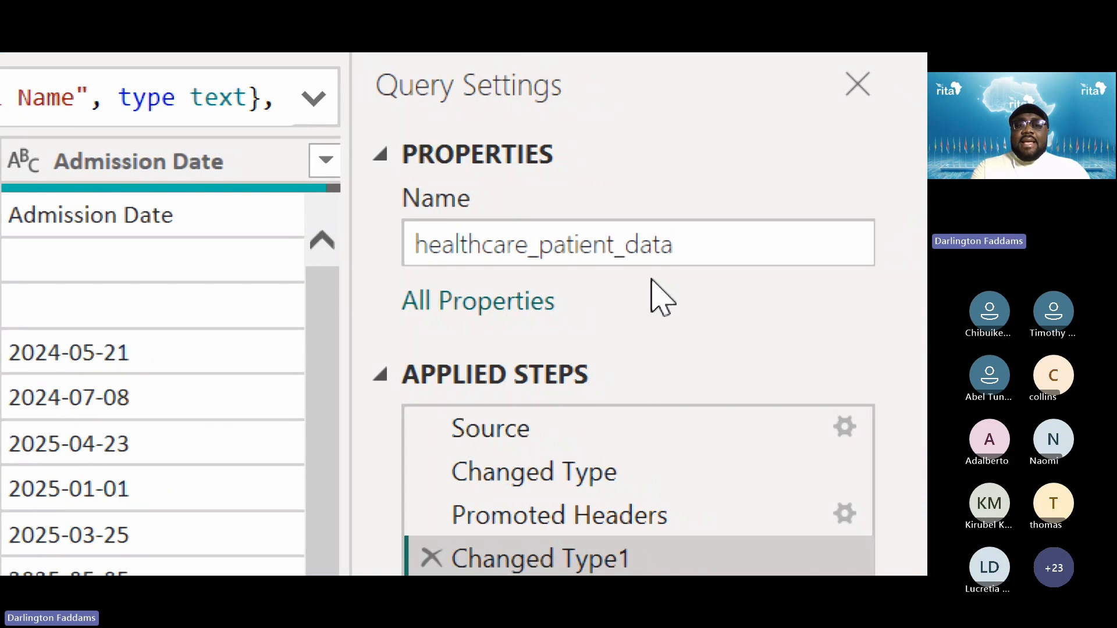
{"action": "left_click", "coordinate": [492, 243]}
{"action": "left_click_drag", "start_coordinate": [727, 233], "coordinate": [394, 249]}
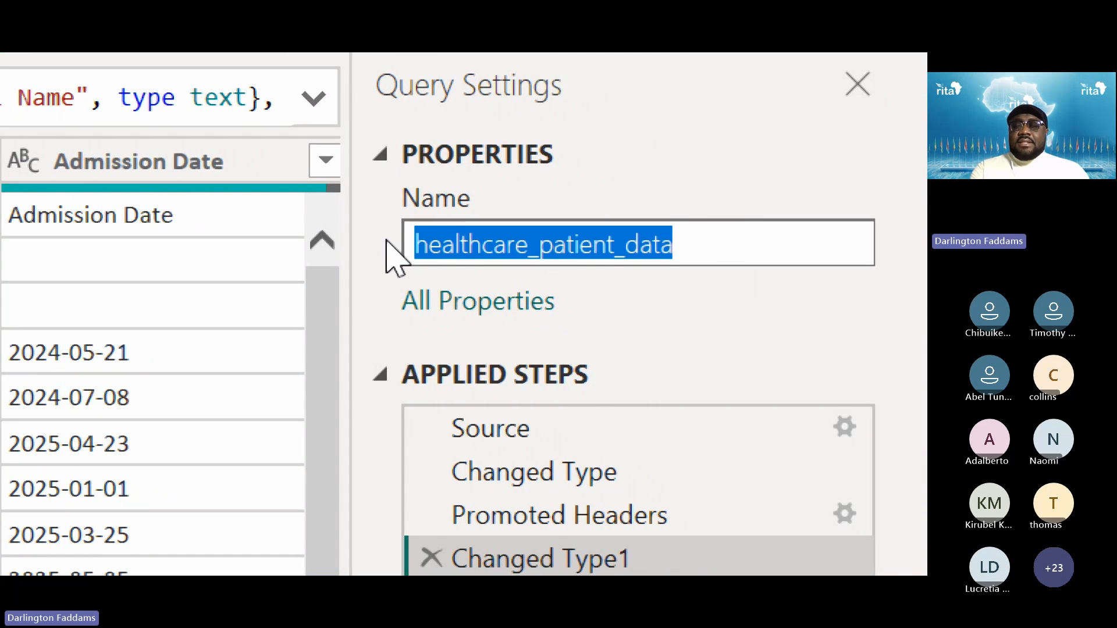
{"action": "left_click", "coordinate": [543, 249]}
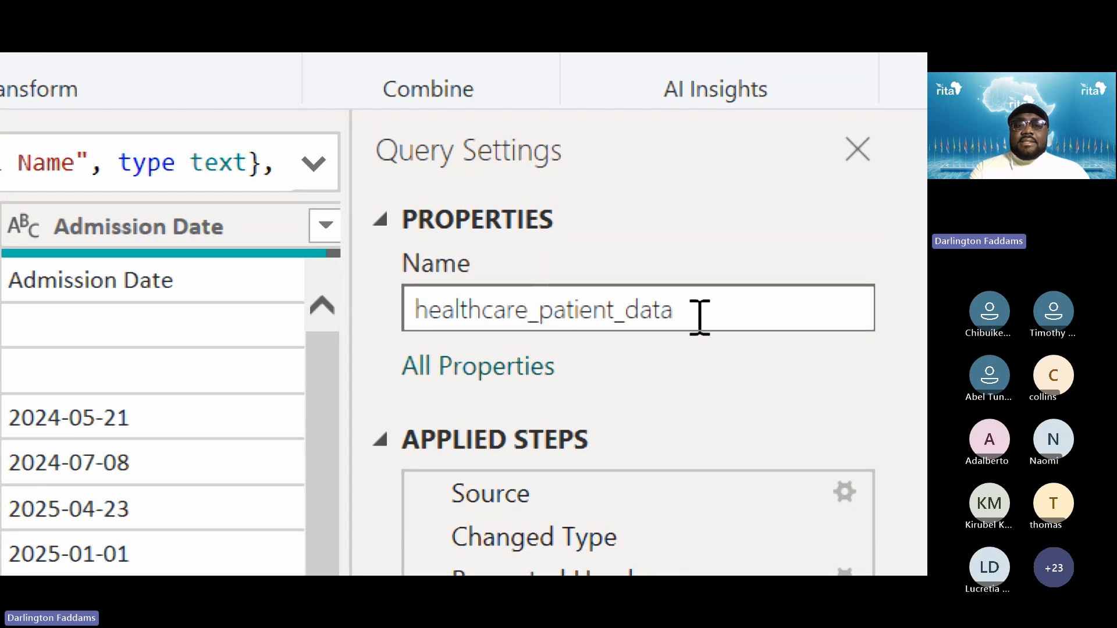
{"action": "left_click_drag", "start_coordinate": [700, 317], "coordinate": [421, 317]}
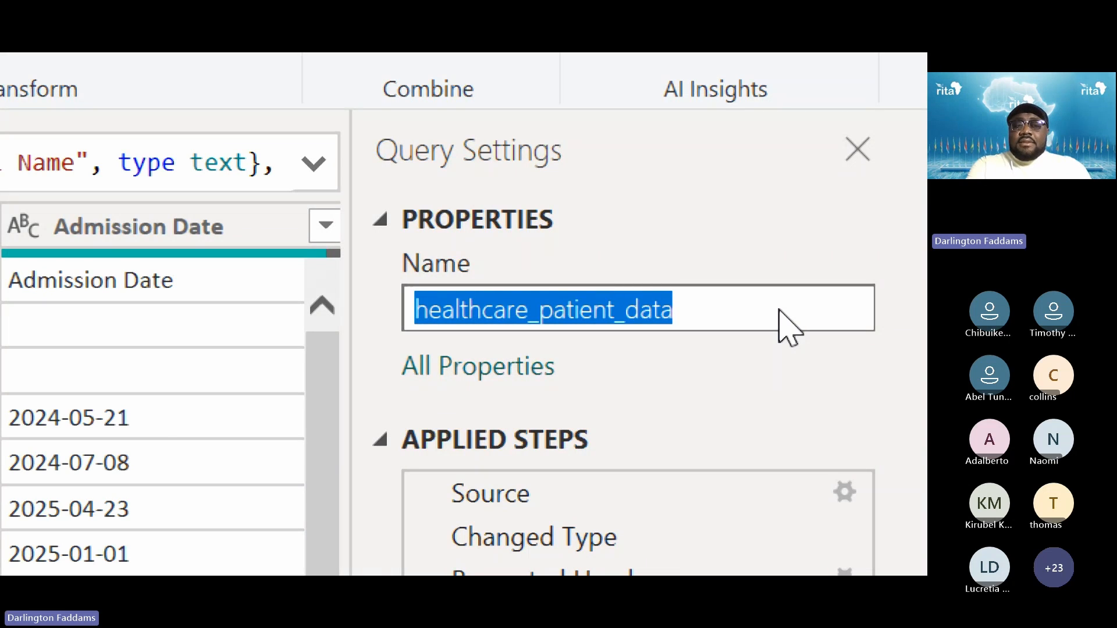
{"action": "type", "text": "Patient Hela"}
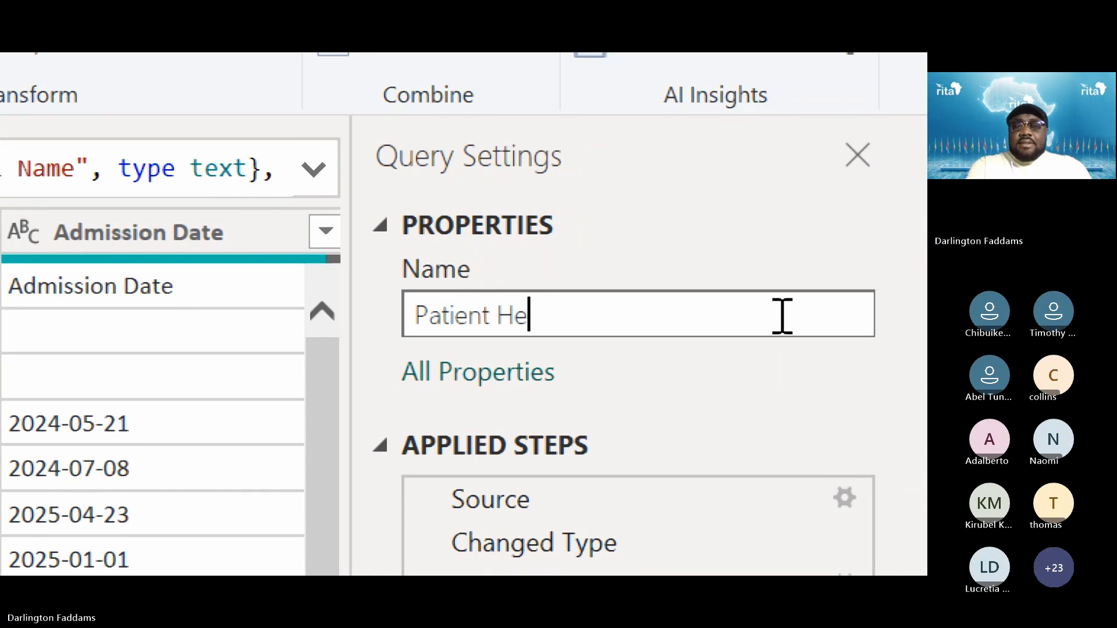
{"action": "key", "text": "BackSpace"}
{"action": "key", "text": "BackSpace"}
{"action": "type", "text": "alth Data"}
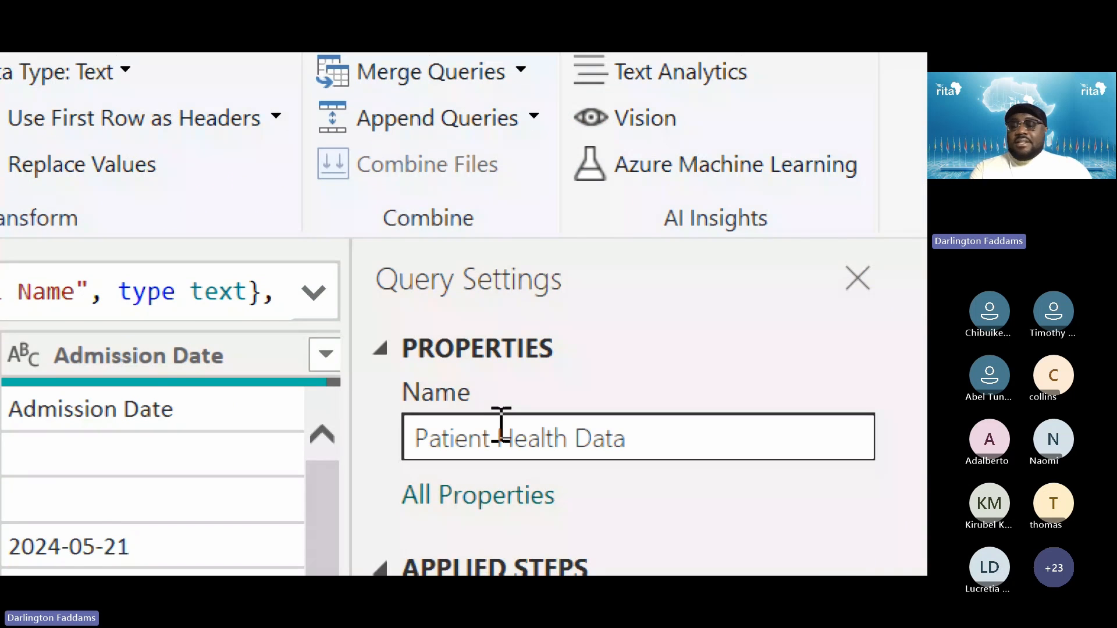
Change the query name to Patient Records and collapse the list of queries.
{"action": "left_click_drag", "start_coordinate": [496, 441], "coordinate": [791, 410]}
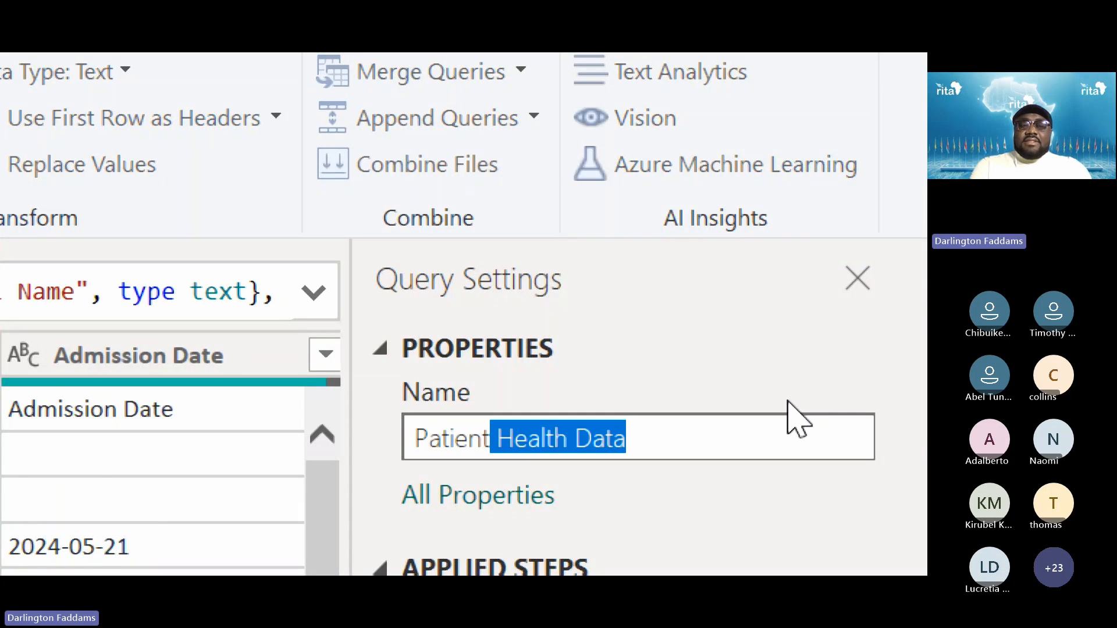
{"action": "key", "text": "BackSpace"}
{"action": "type", "text": "Records"}
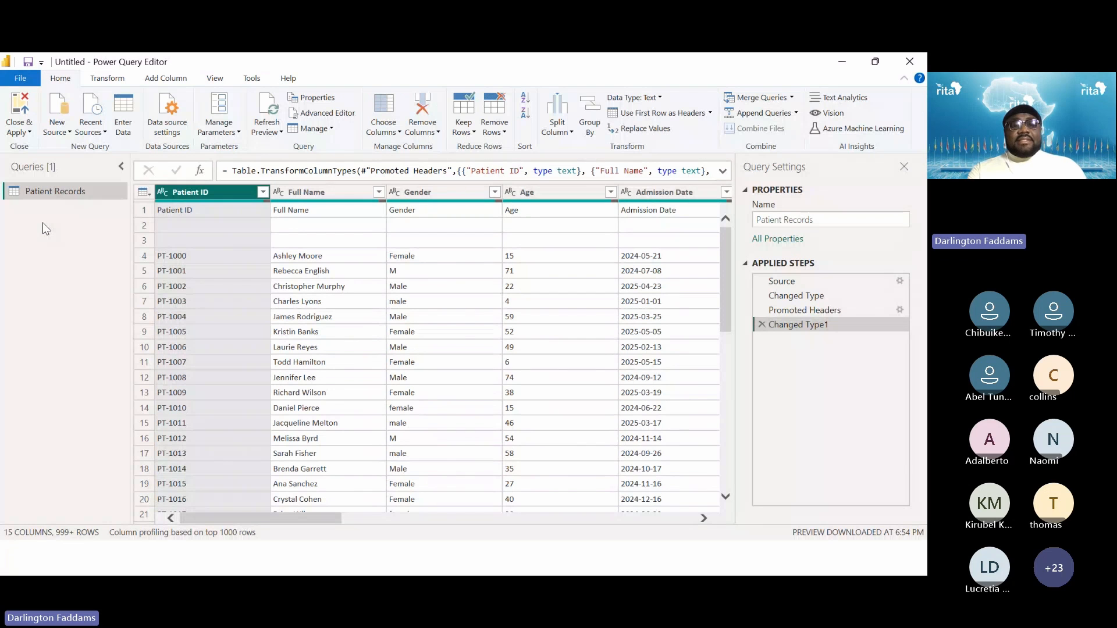
{"action": "left_click", "coordinate": [120, 167]}
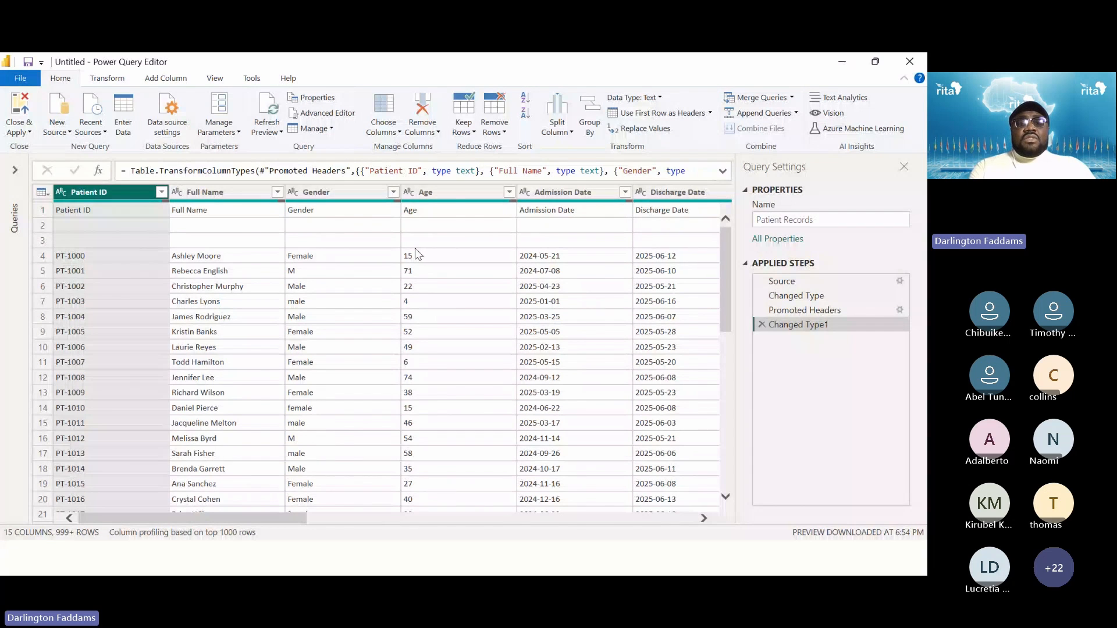
Switch to the presentation and advance to the Step 2.2 slide on removing irrelevant top rows.
{"action": "key", "text": "Right"}
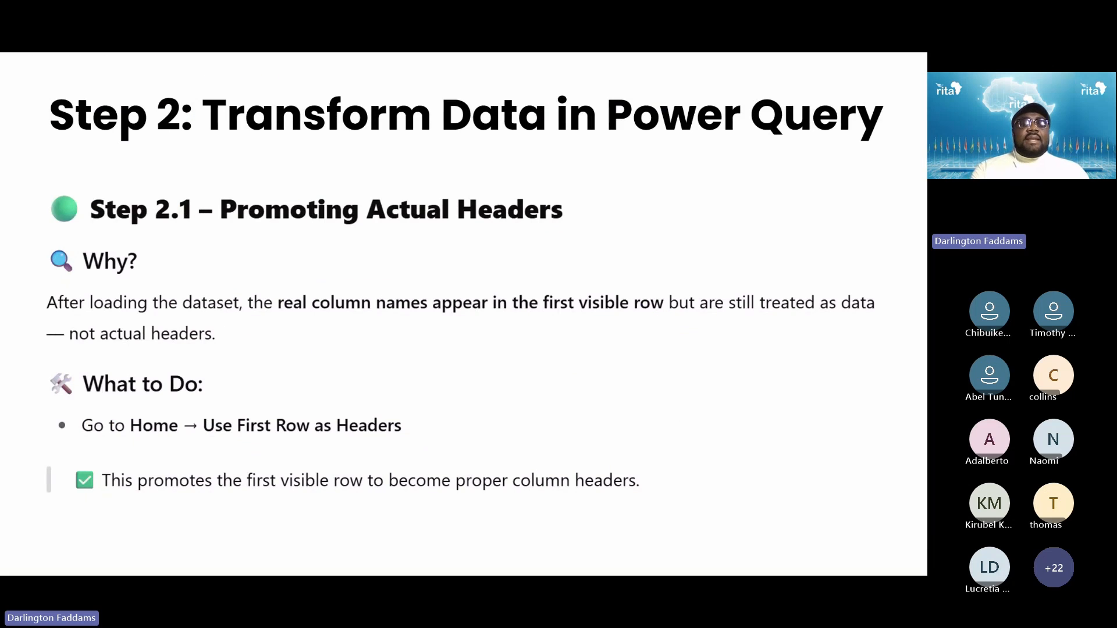
{"action": "key", "text": "Right"}
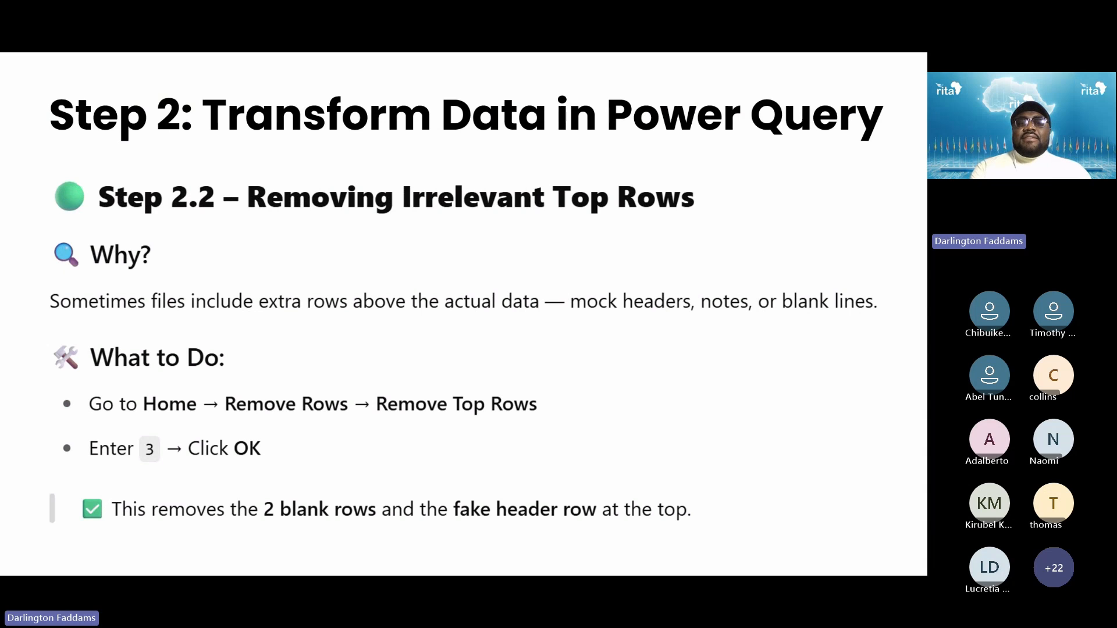
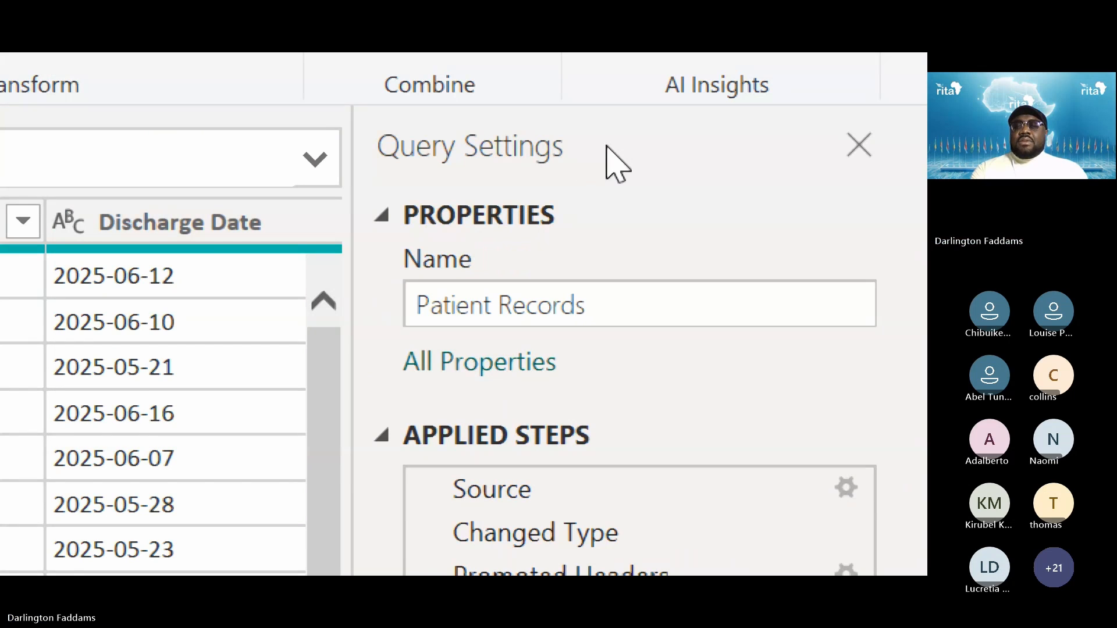
Review the query name and compare the table at the Changed Type1 and Removed Top Rows applied steps.
{"action": "left_click_drag", "start_coordinate": [610, 291], "coordinate": [417, 295]}
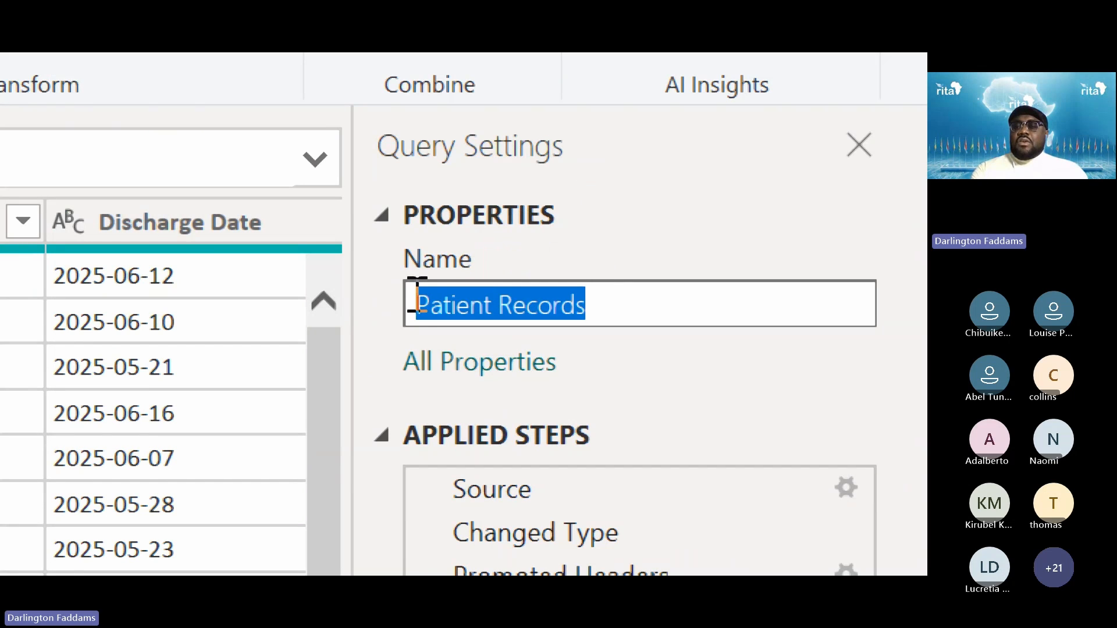
{"action": "left_click", "coordinate": [620, 297]}
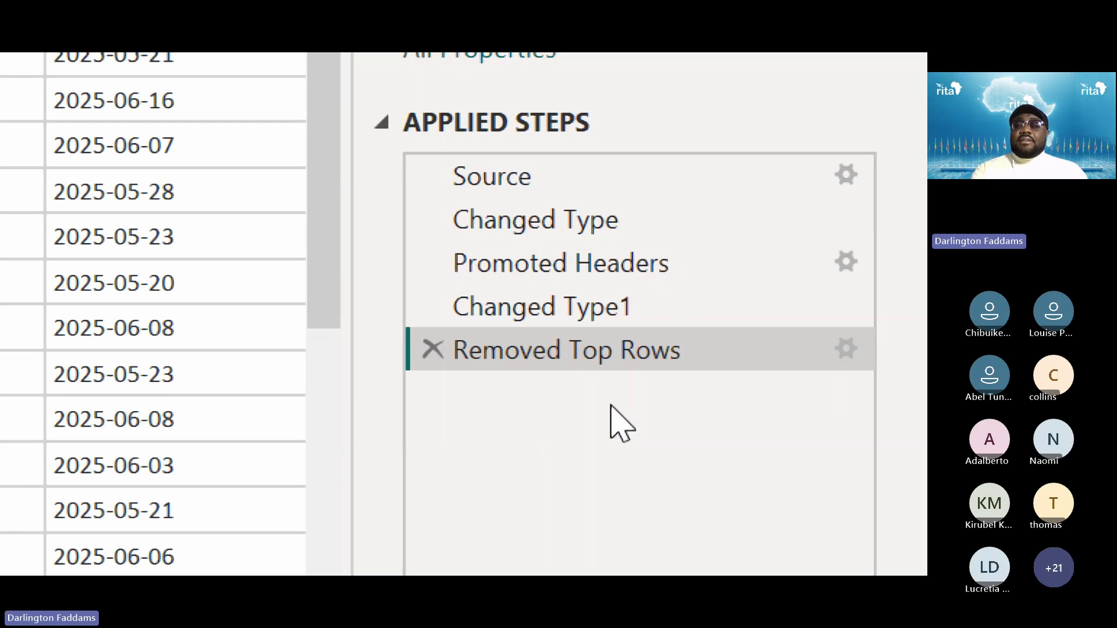
{"action": "left_click", "coordinate": [578, 317]}
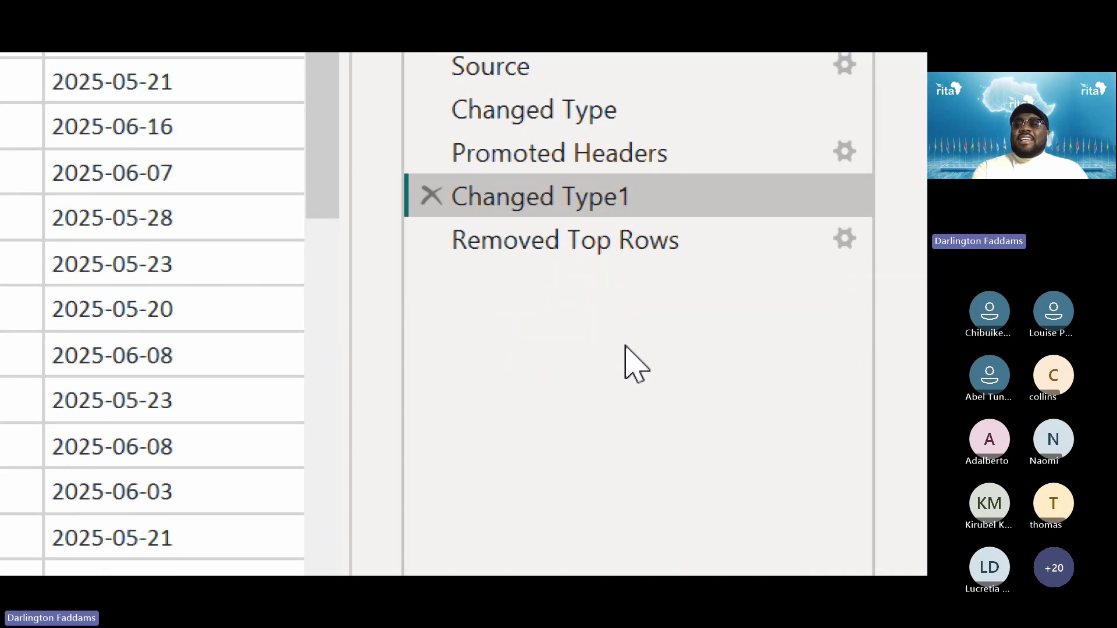
{"action": "left_click", "coordinate": [582, 244]}
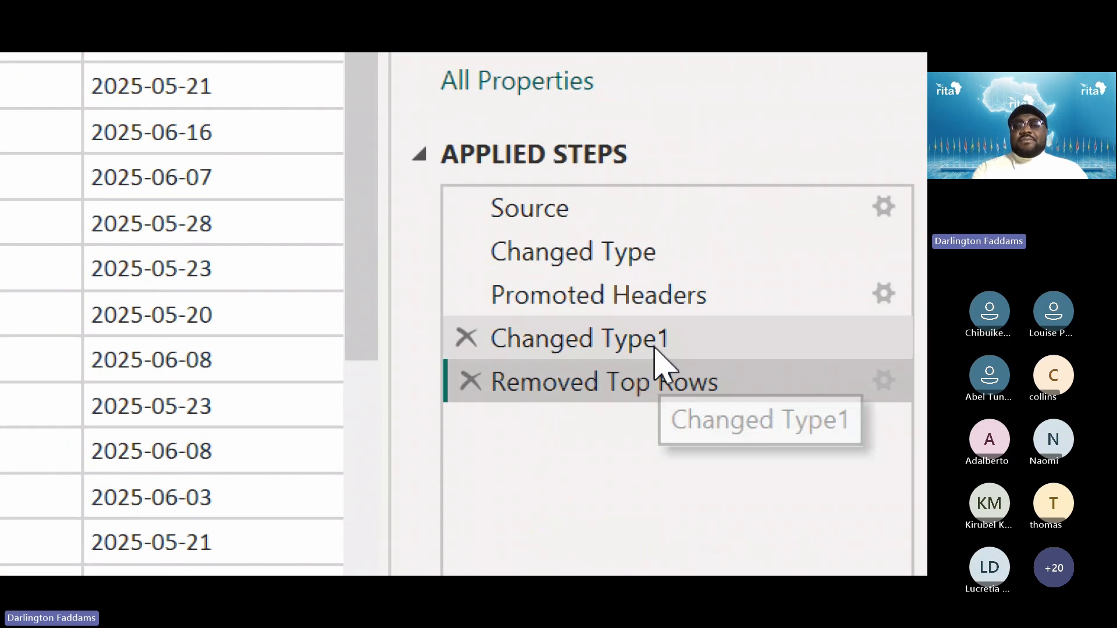
{"action": "left_click", "coordinate": [654, 347]}
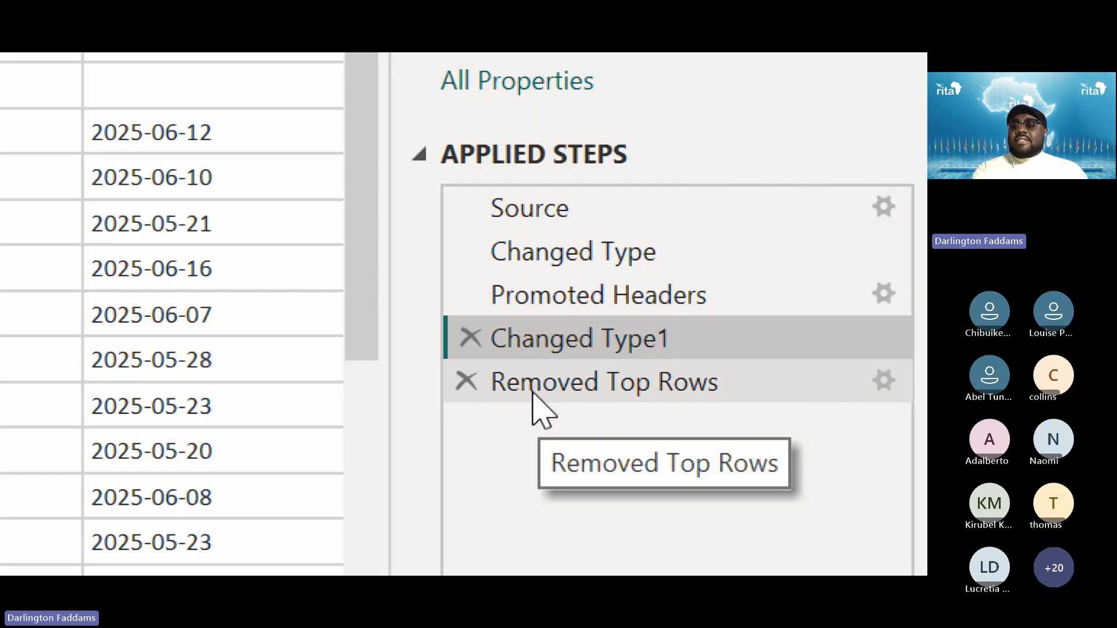
Delete the Removed Top Rows applied step and remove the top 3 rows from the table again.
{"action": "right_click", "coordinate": [478, 385]}
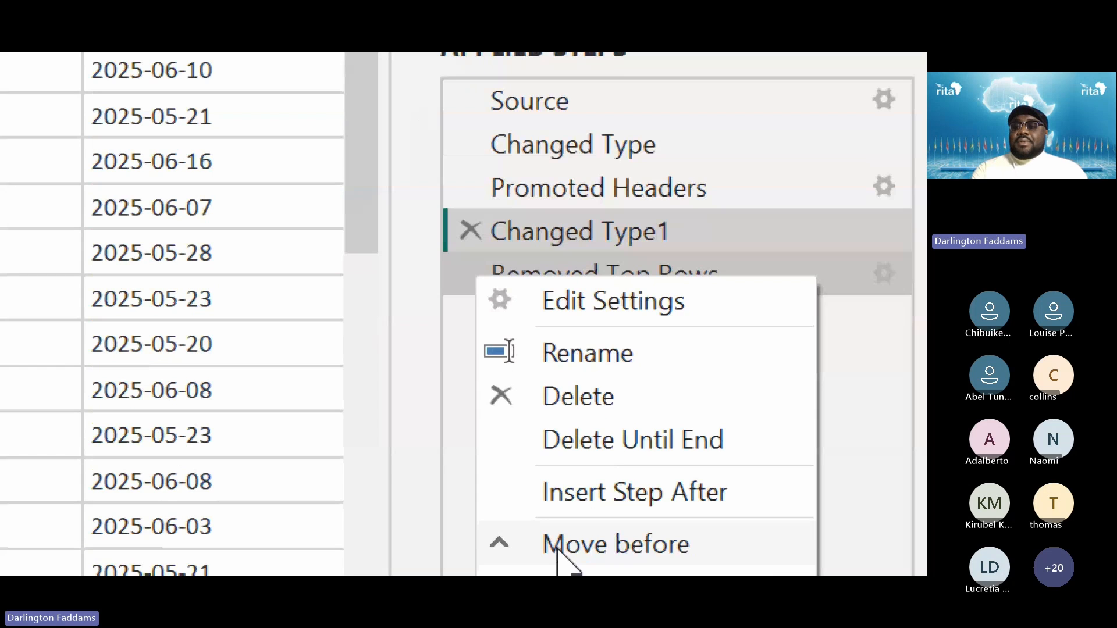
{"action": "left_click", "coordinate": [591, 399]}
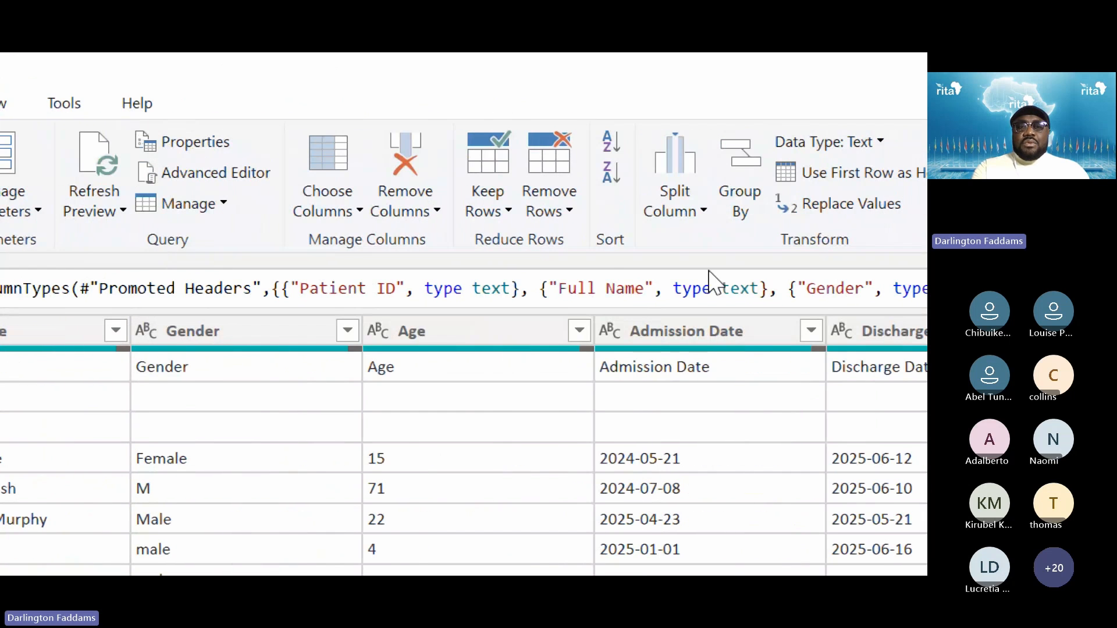
{"action": "left_click", "coordinate": [549, 200]}
{"action": "left_click", "coordinate": [602, 244]}
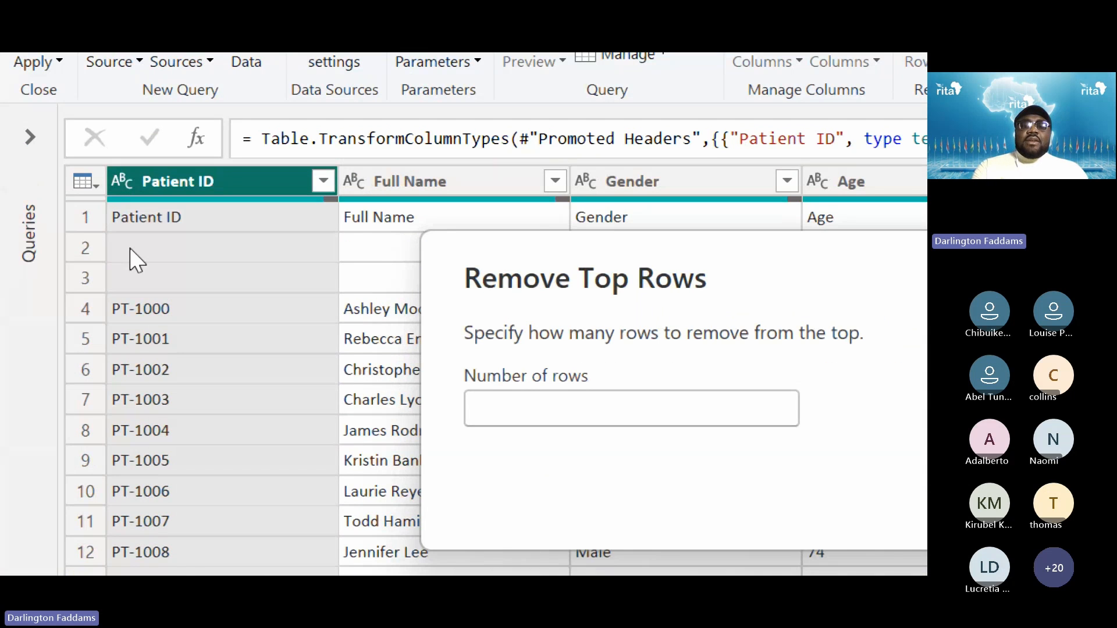
{"action": "type", "text": "3"}
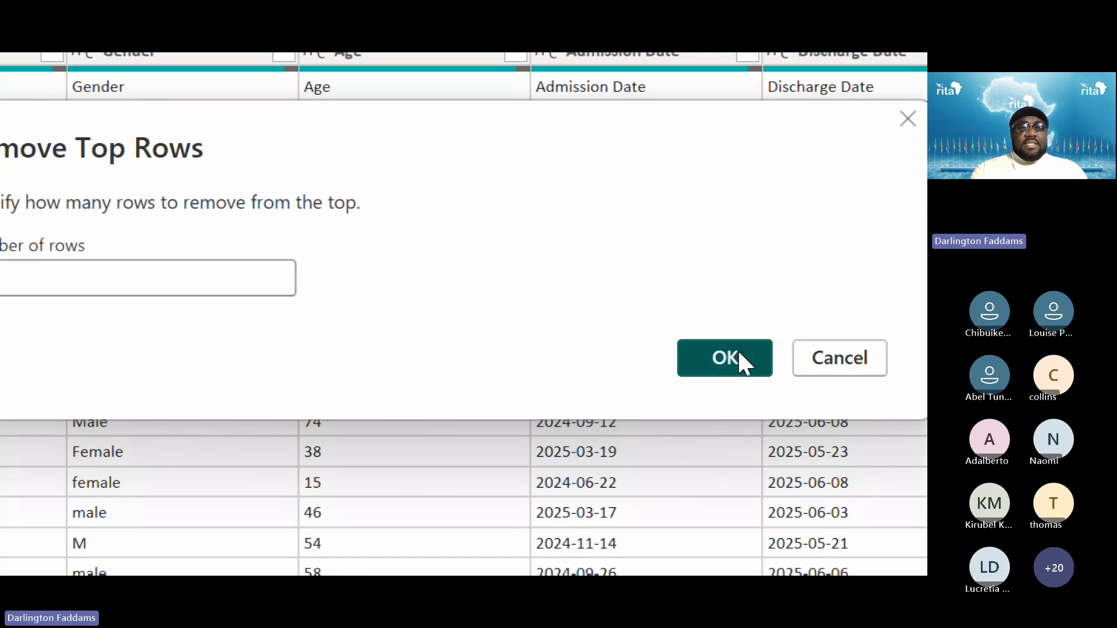
{"action": "left_click", "coordinate": [1116, 486]}
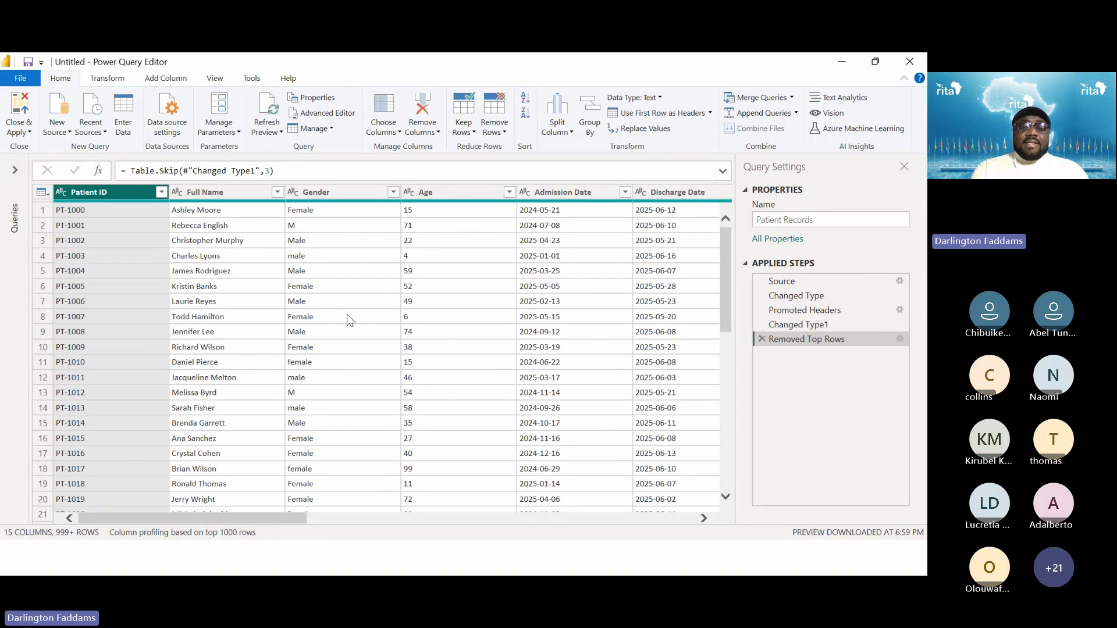
Inspect the distinct values of the Gender column in its filter list, close it unchanged and switch to the slides.
{"action": "key", "text": "super+plus"}
{"action": "key", "text": "super+plus"}
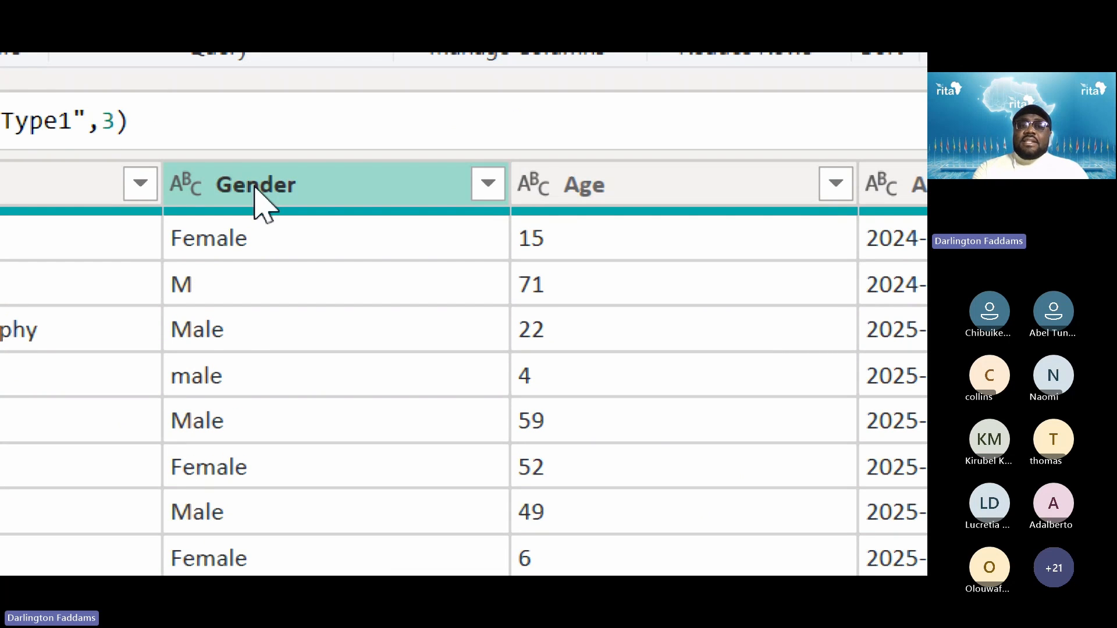
{"action": "left_click", "coordinate": [488, 184]}
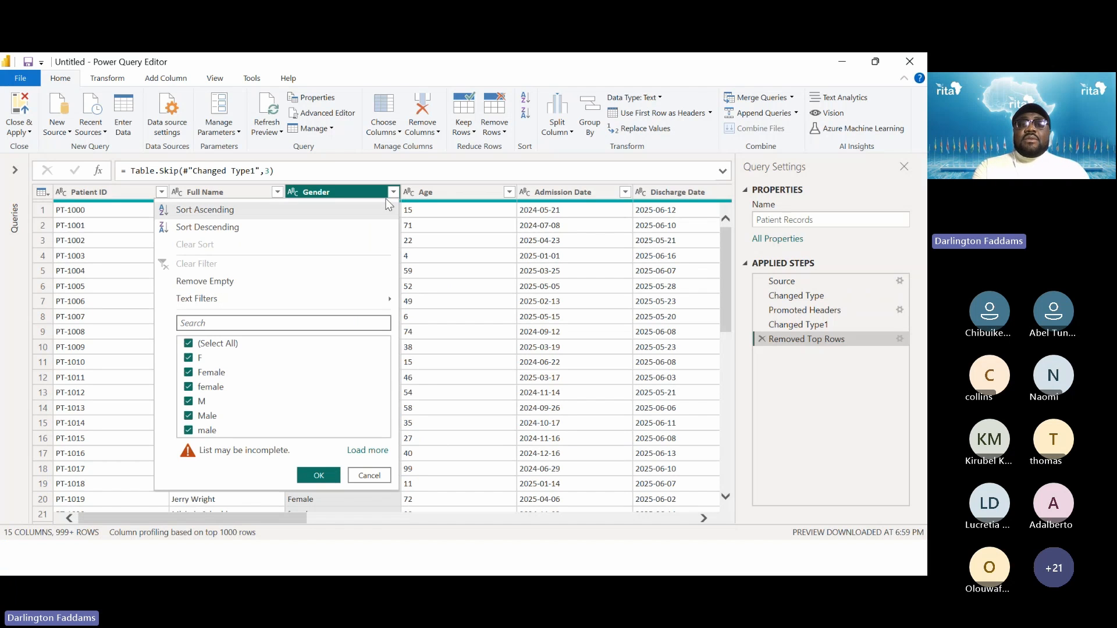
{"action": "left_click", "coordinate": [393, 191]}
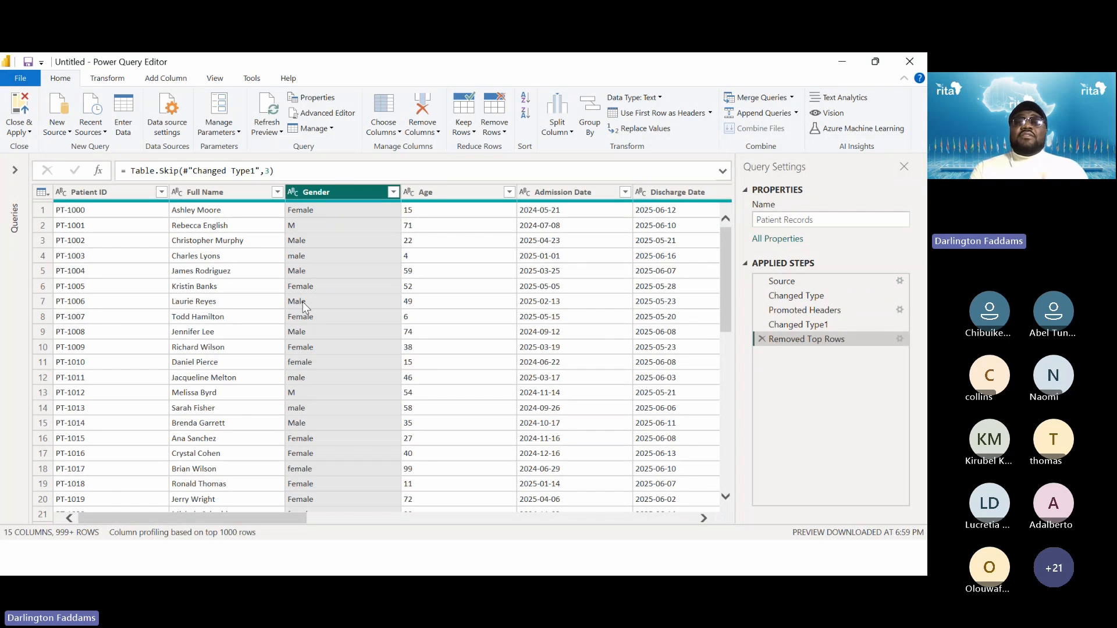
{"action": "key", "text": "alt+Tab"}
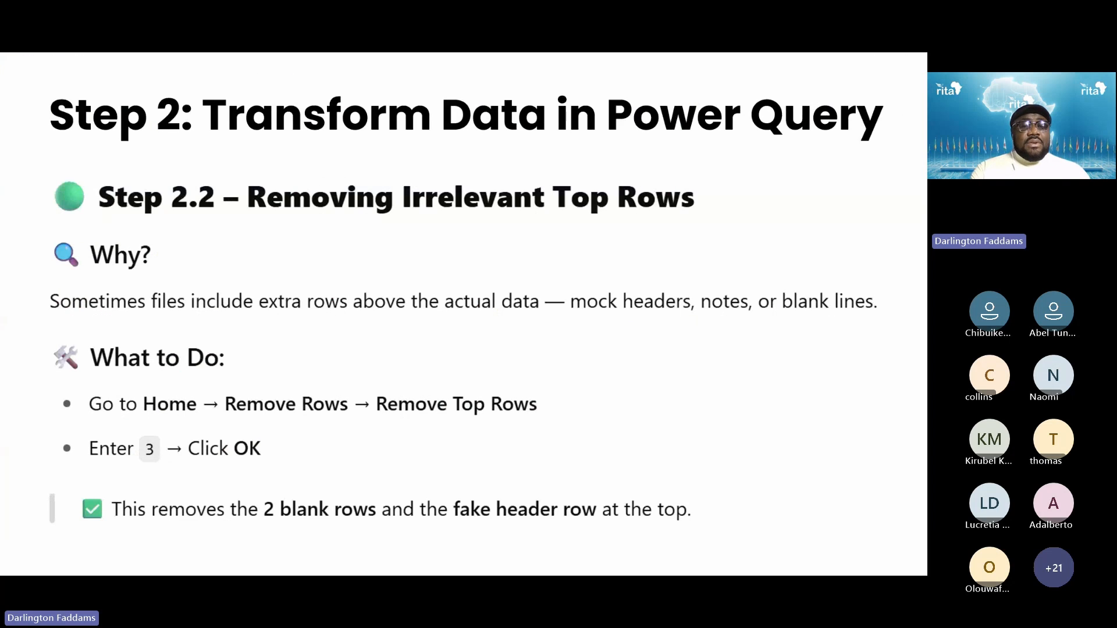
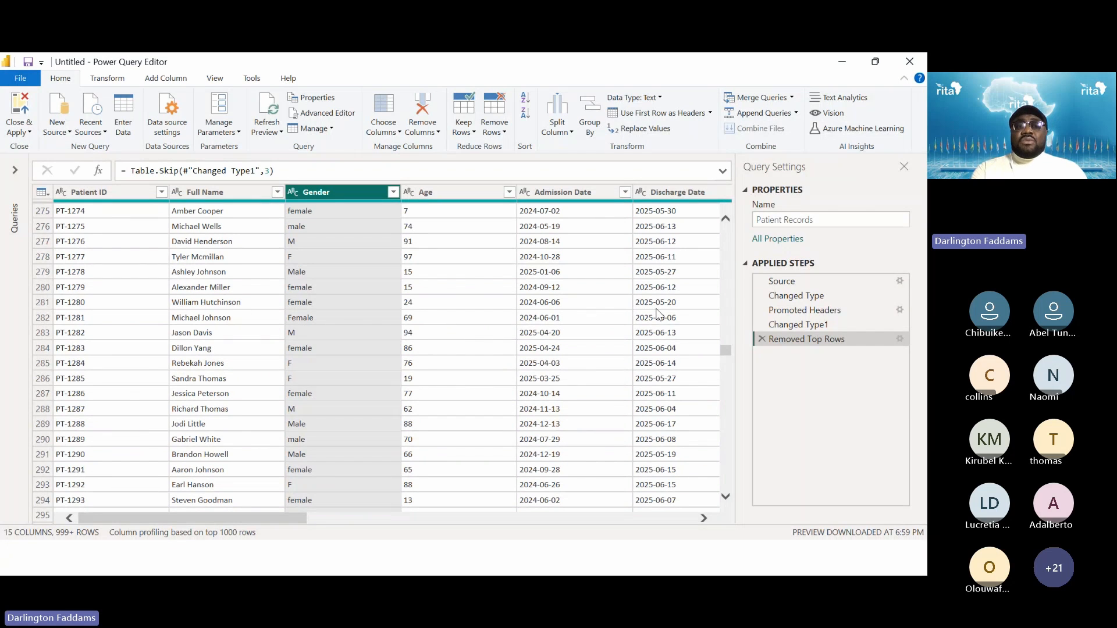
Remove the blank rows from the Patient Records table and check the applied steps list.
{"action": "scroll", "coordinate": [497, 257], "scroll_direction": "up", "scroll_amount": 10}
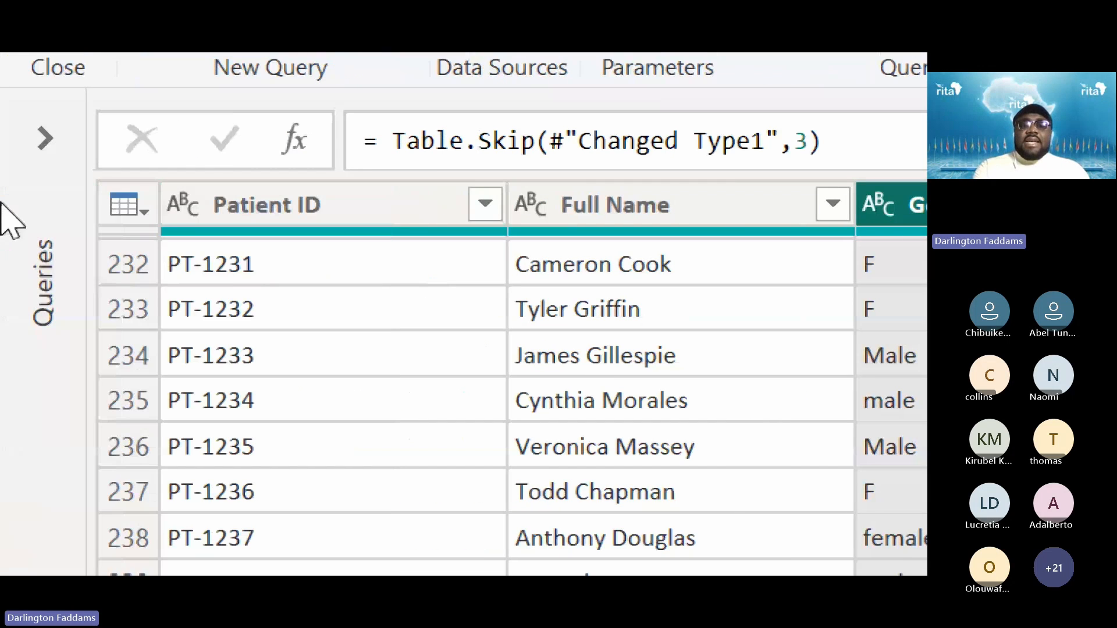
{"action": "mouse_move", "coordinate": [304, 233]}
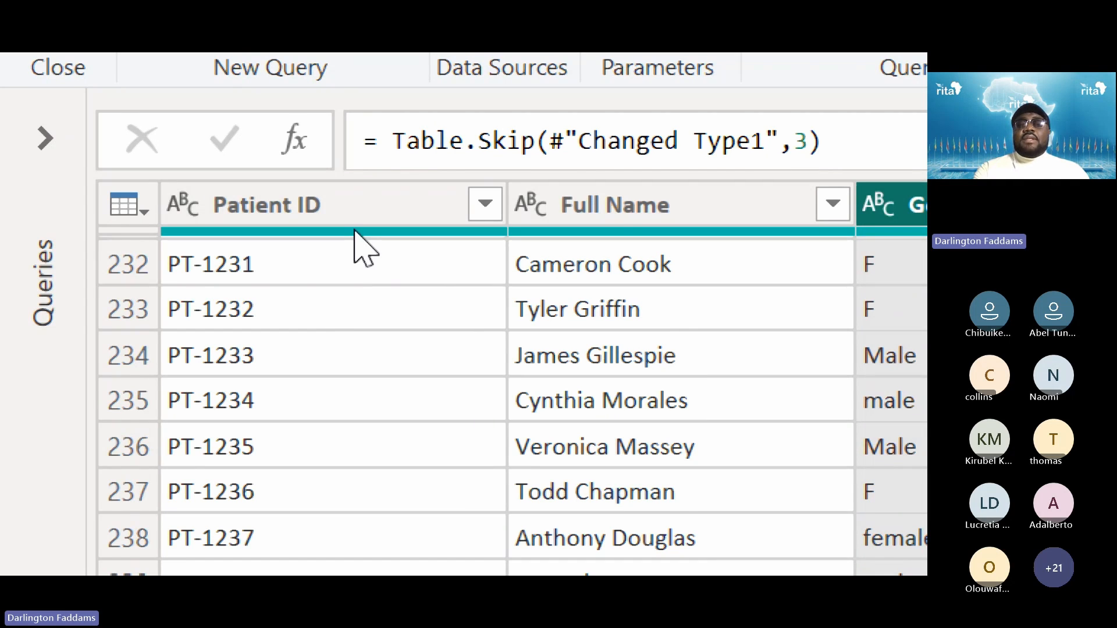
{"action": "mouse_move", "coordinate": [355, 231]}
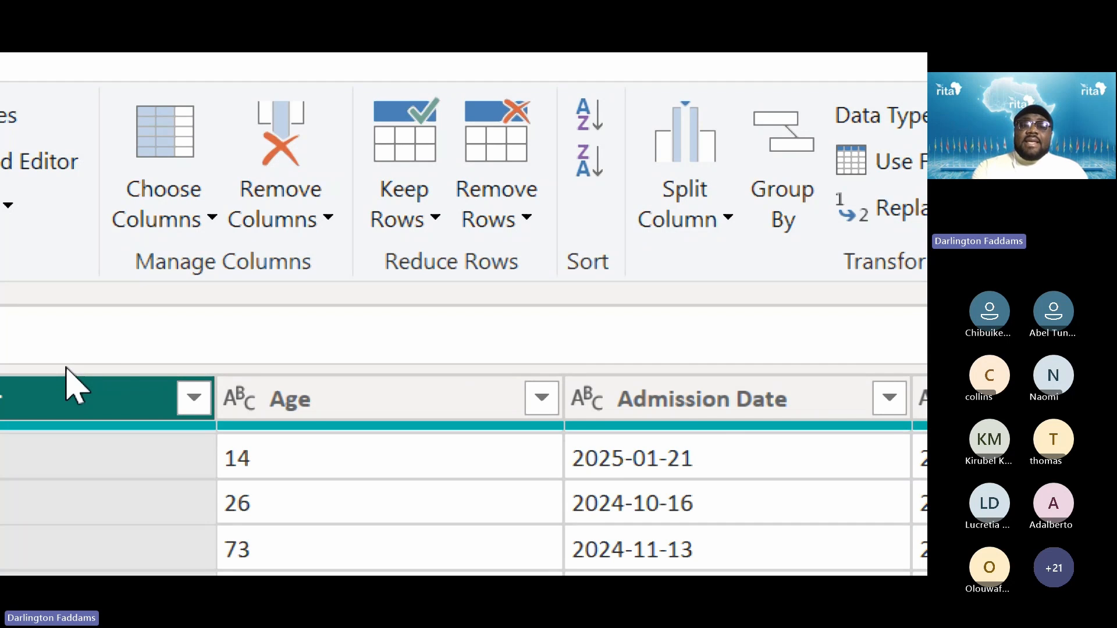
{"action": "mouse_move", "coordinate": [312, 428]}
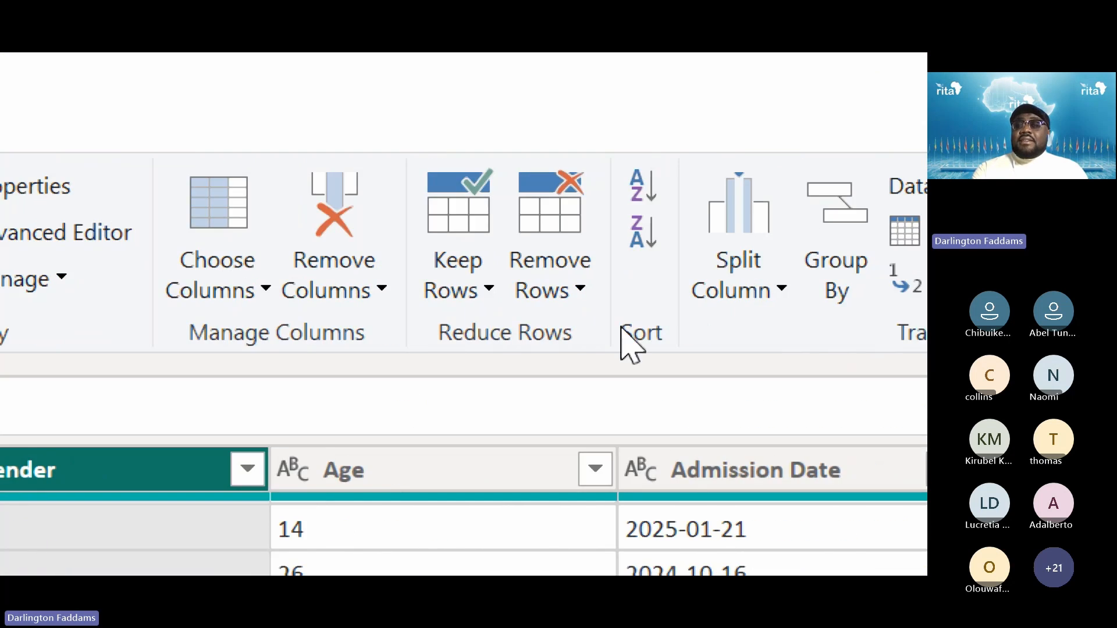
{"action": "left_click", "coordinate": [584, 303]}
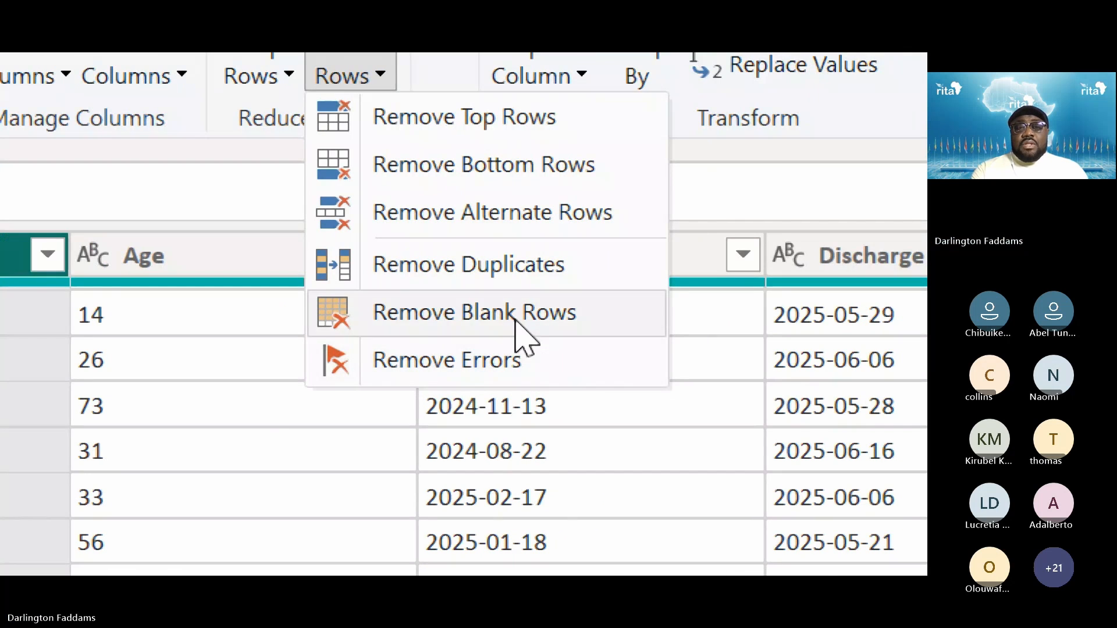
{"action": "left_click", "coordinate": [601, 310]}
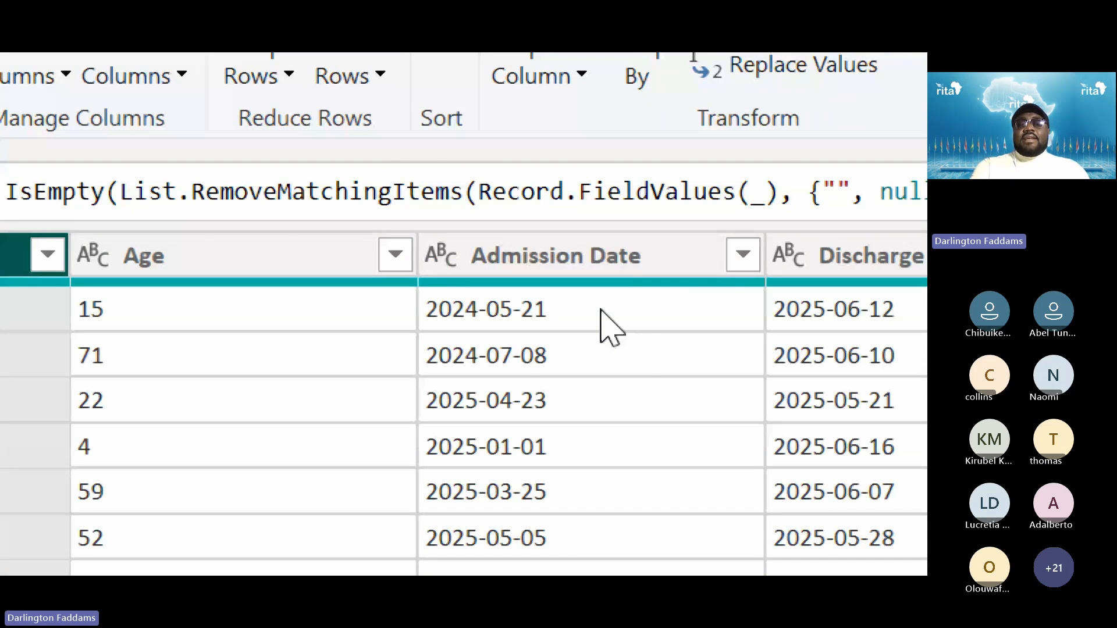
{"action": "key", "text": "super+Escape"}
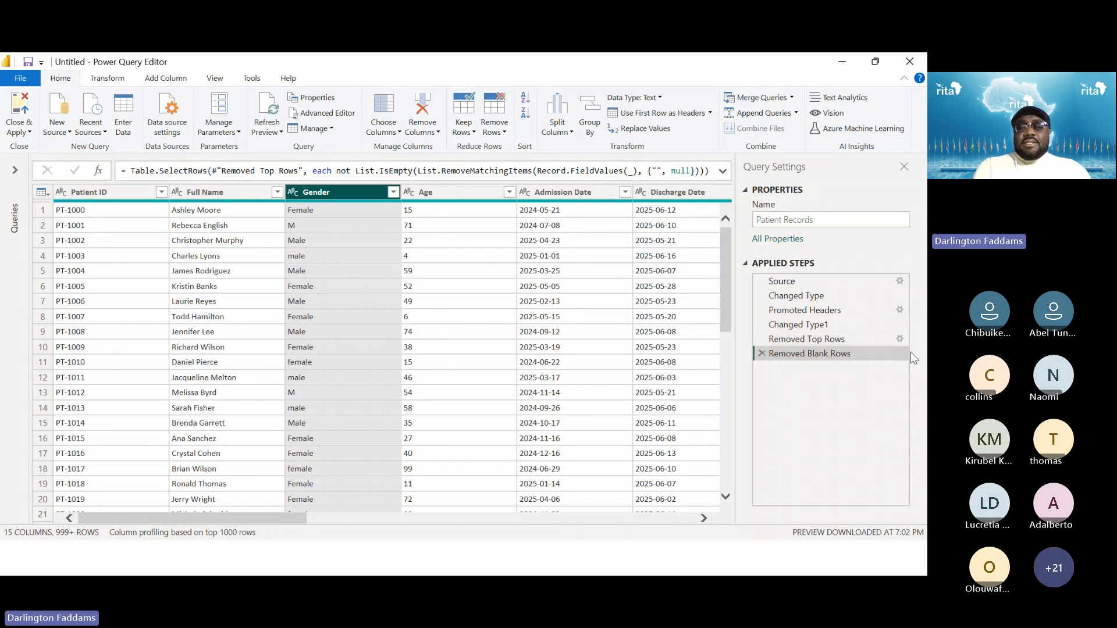
{"action": "key", "text": "super+plus"}
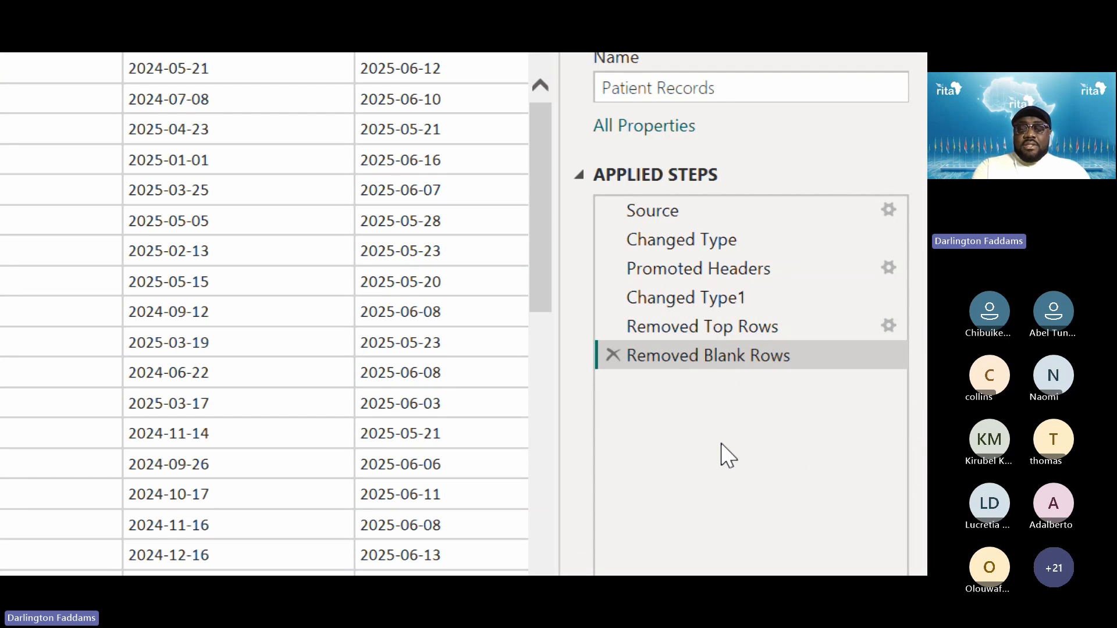
{"action": "key", "text": "super+minus"}
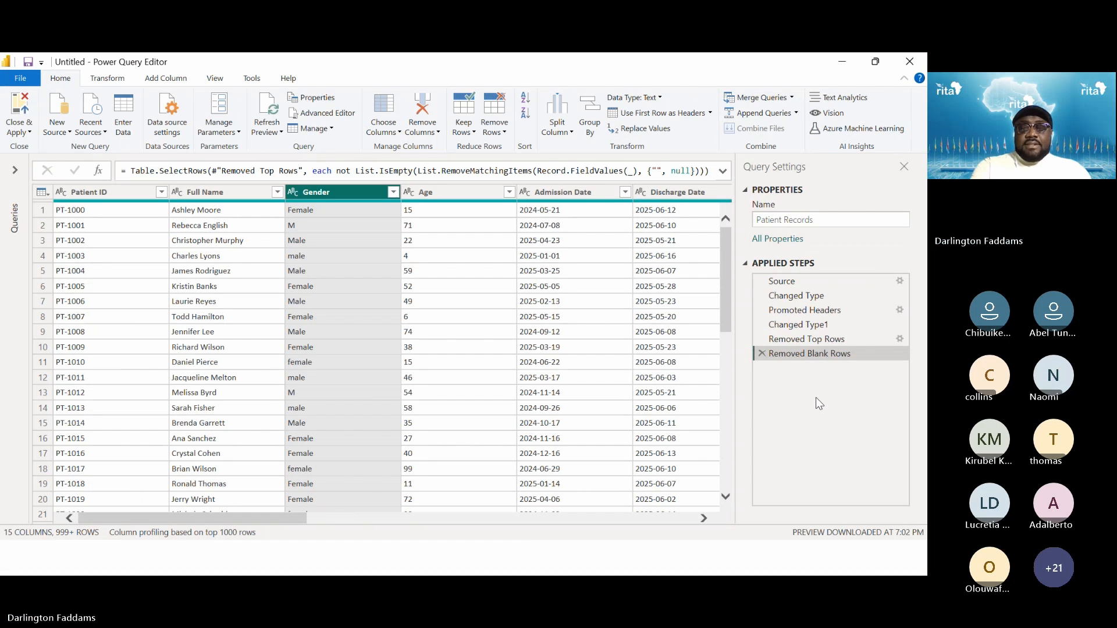
Switch to the presentation, advance to the Step 2.4 slide on fixing column data types, and return to Power Query.
{"action": "key", "text": "alt+Tab"}
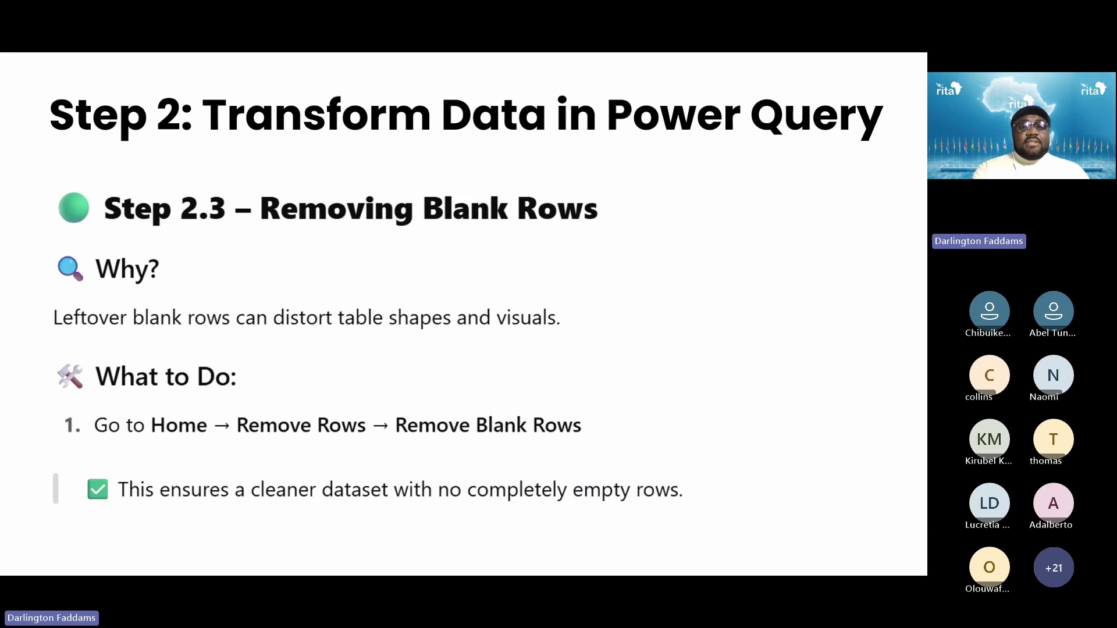
{"action": "key", "text": "Right"}
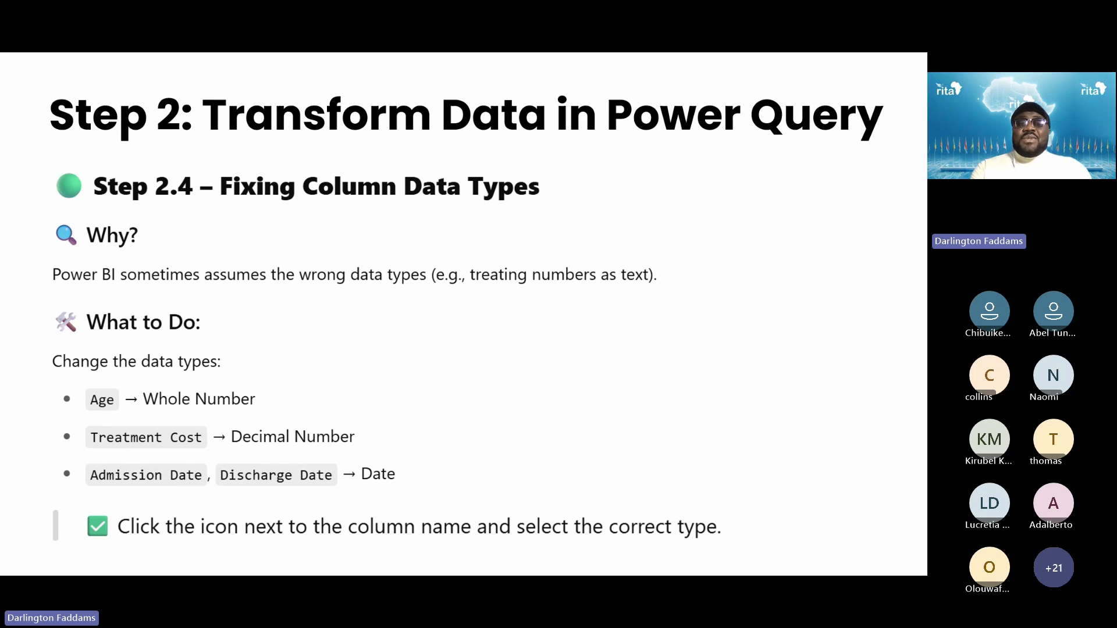
{"action": "key", "text": "alt+Tab"}
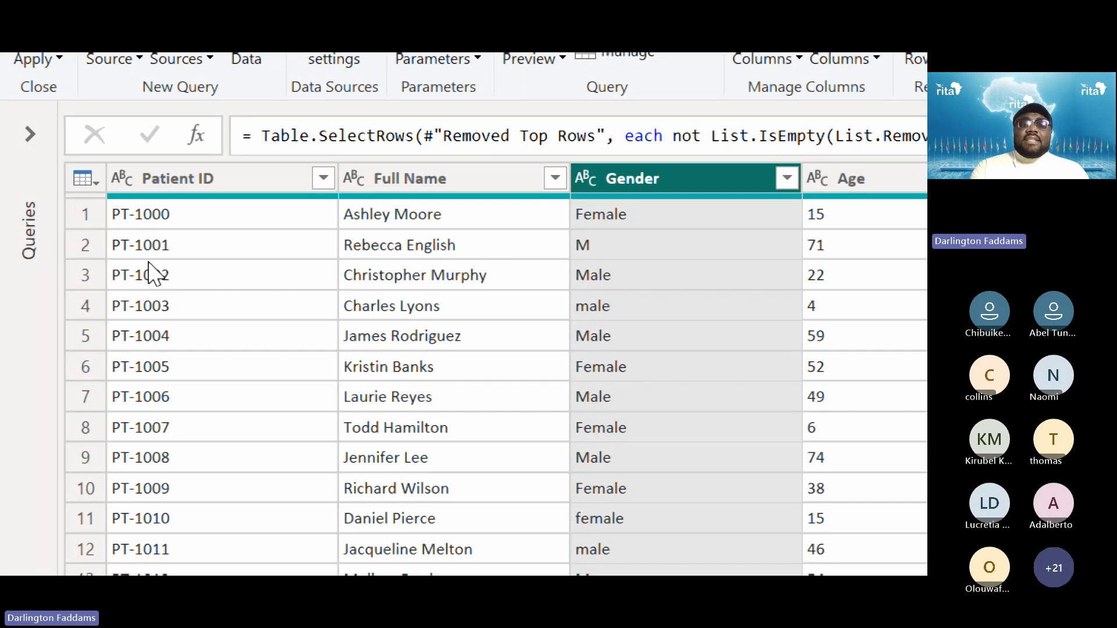
Set the data type of the Patient ID column to Text.
{"action": "left_click", "coordinate": [120, 177]}
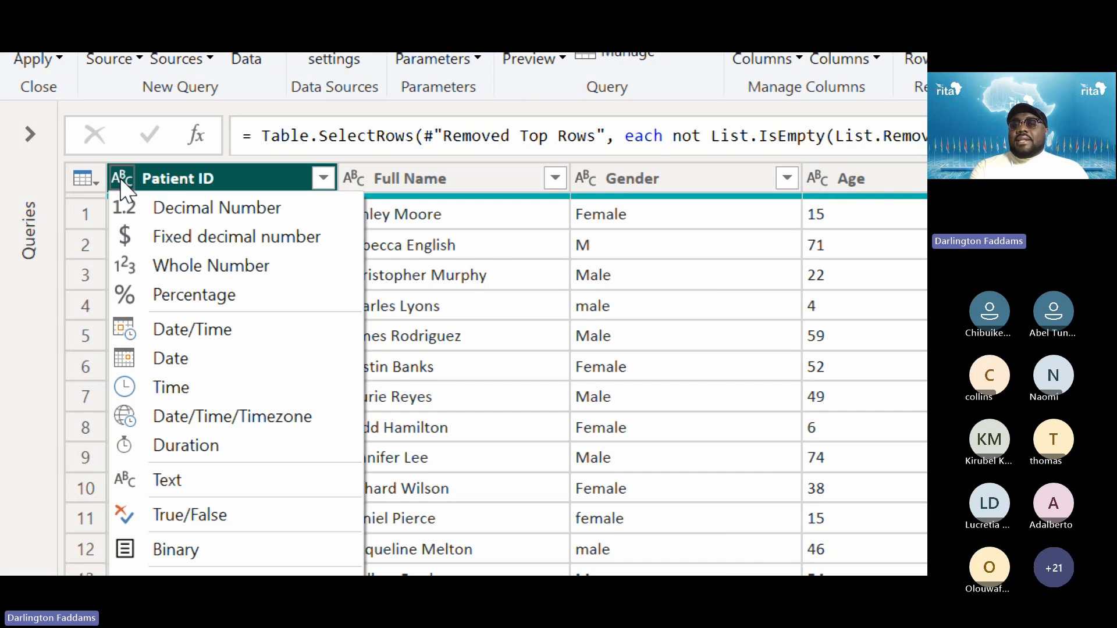
{"action": "left_click", "coordinate": [153, 180]}
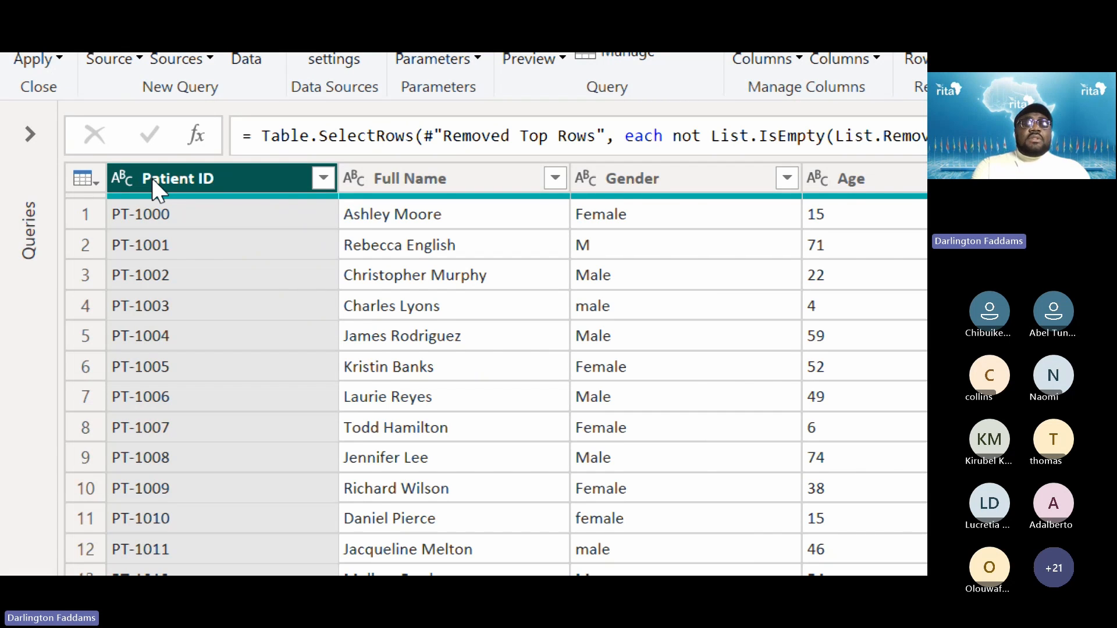
{"action": "right_click", "coordinate": [152, 180]}
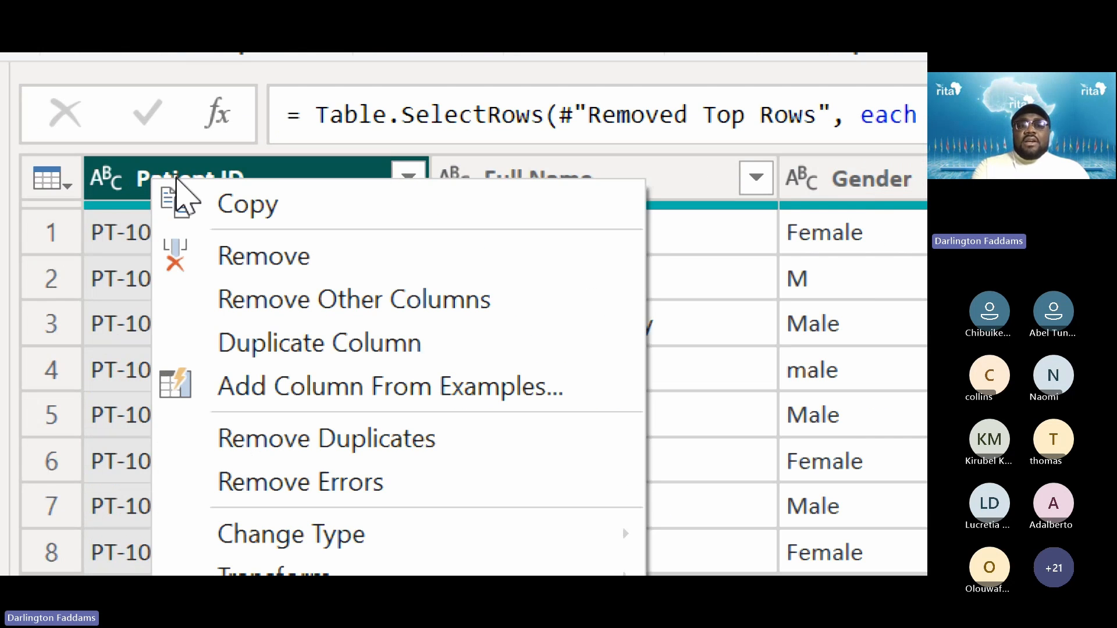
{"action": "mouse_move", "coordinate": [451, 544]}
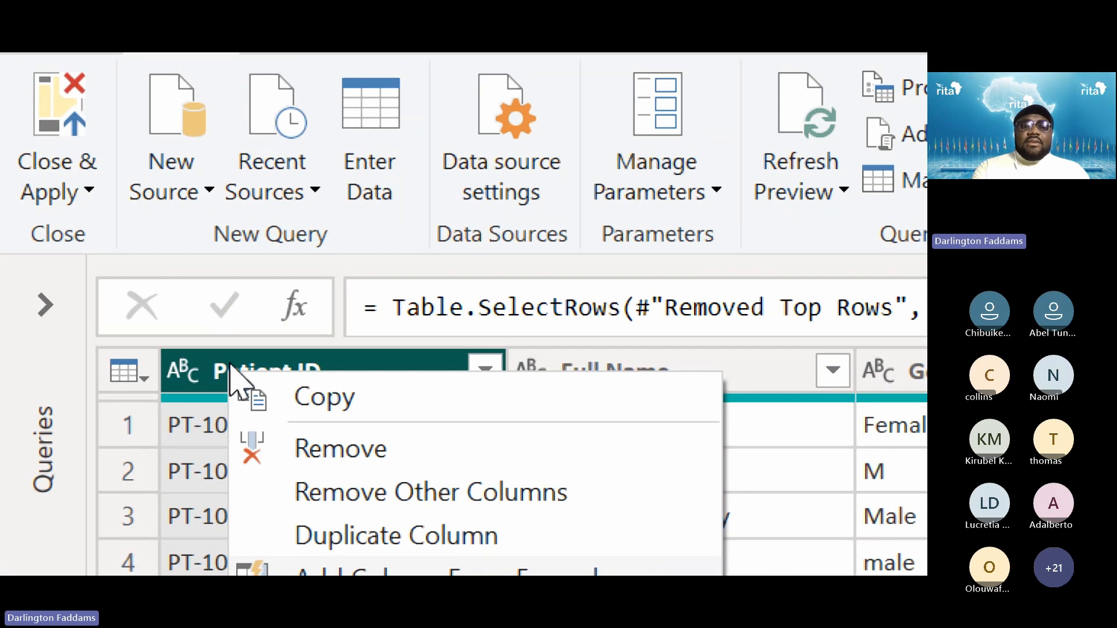
{"action": "left_click", "coordinate": [182, 371]}
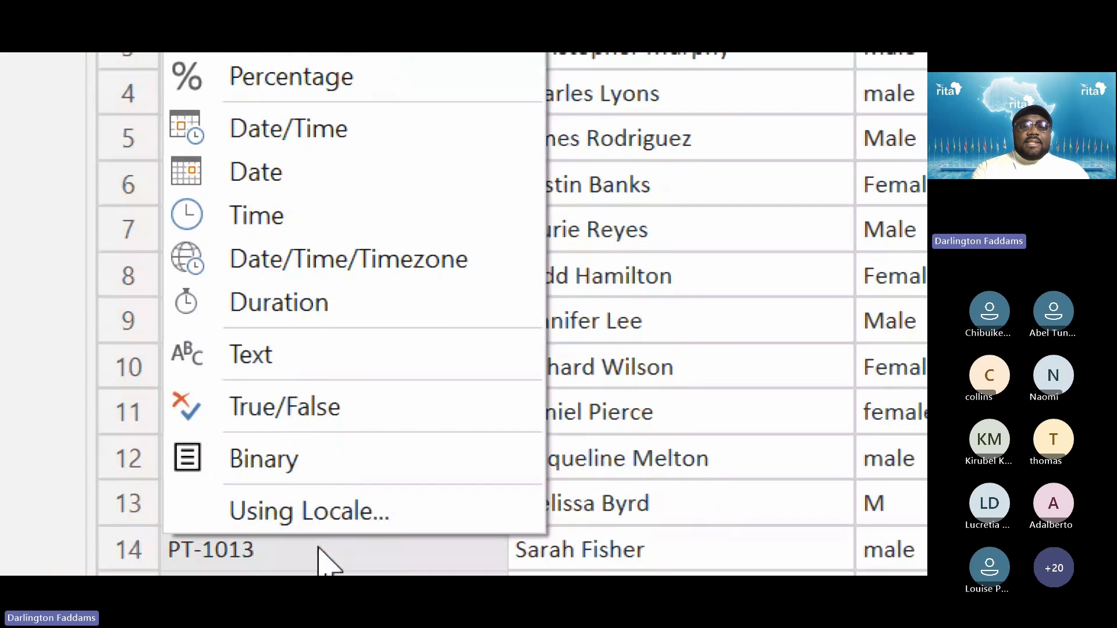
{"action": "left_click", "coordinate": [289, 372]}
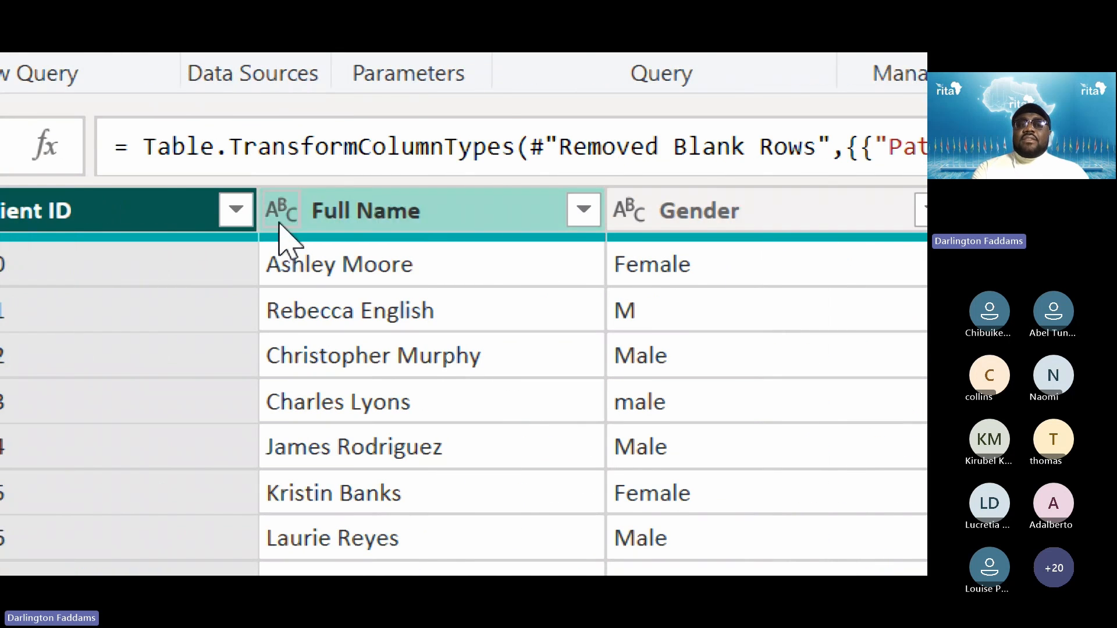
Review the data type choices of the Full Name and Gender columns and leave both columns as text.
{"action": "left_click", "coordinate": [282, 215]}
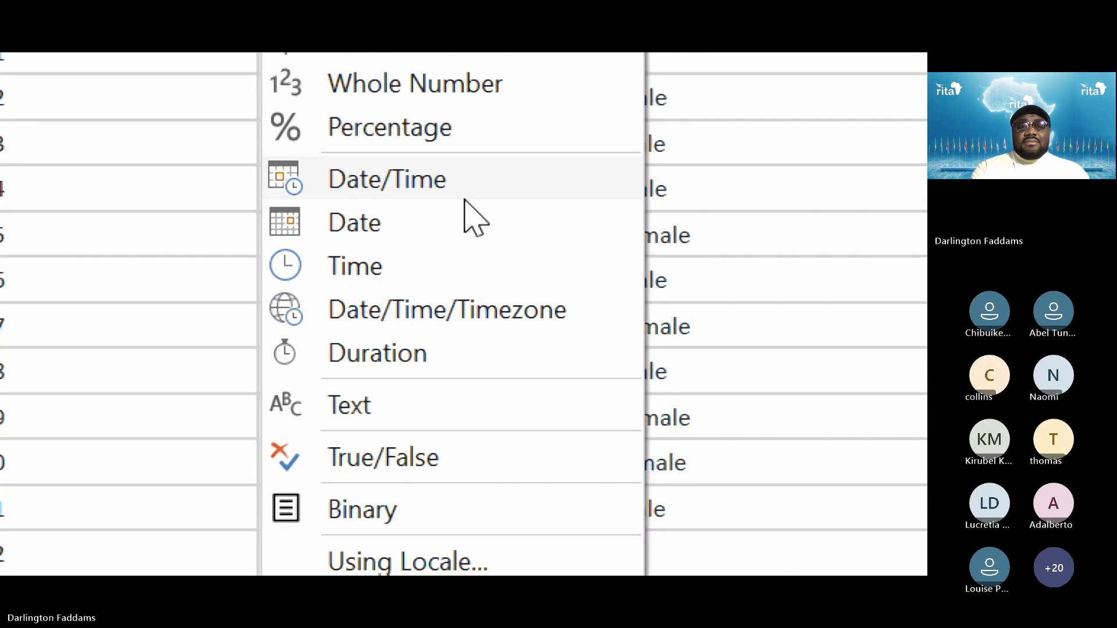
{"action": "left_click", "coordinate": [287, 132]}
{"action": "left_click", "coordinate": [282, 131]}
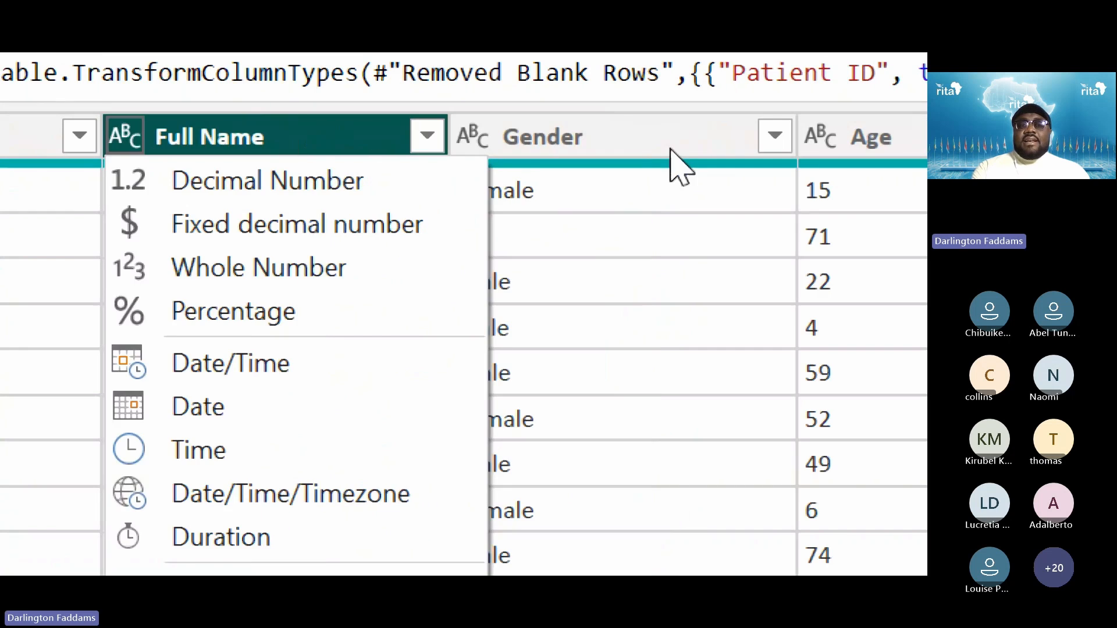
{"action": "left_click", "coordinate": [470, 140]}
{"action": "left_click", "coordinate": [470, 140]}
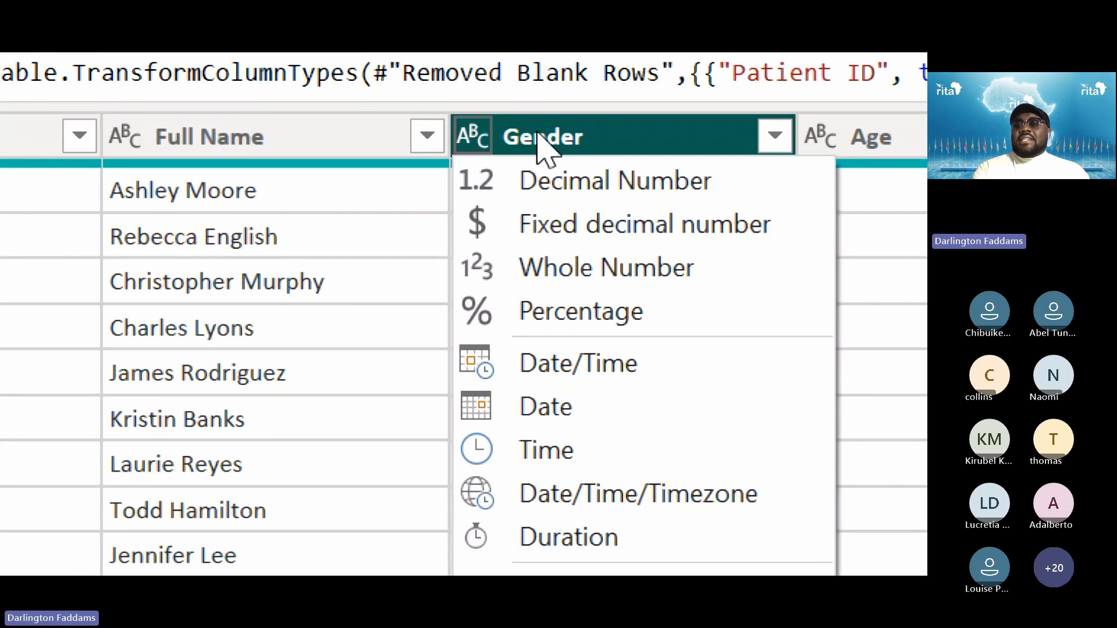
{"action": "left_click", "coordinate": [542, 144]}
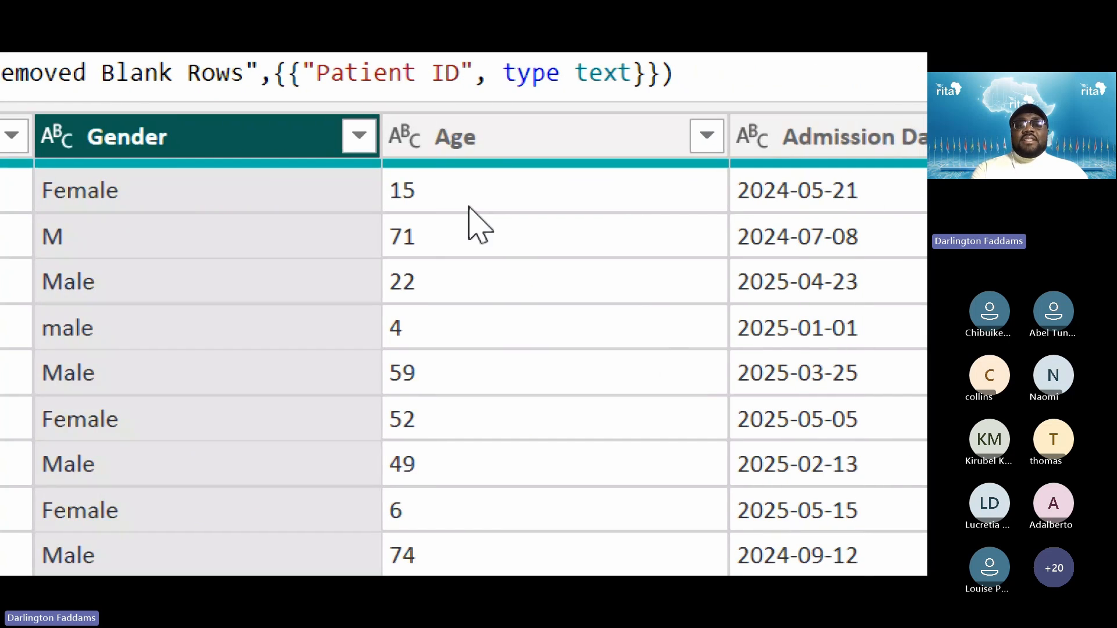
Set the Age column's data type to Whole Number and the Admission Date column's to Date.
{"action": "left_click", "coordinate": [397, 150]}
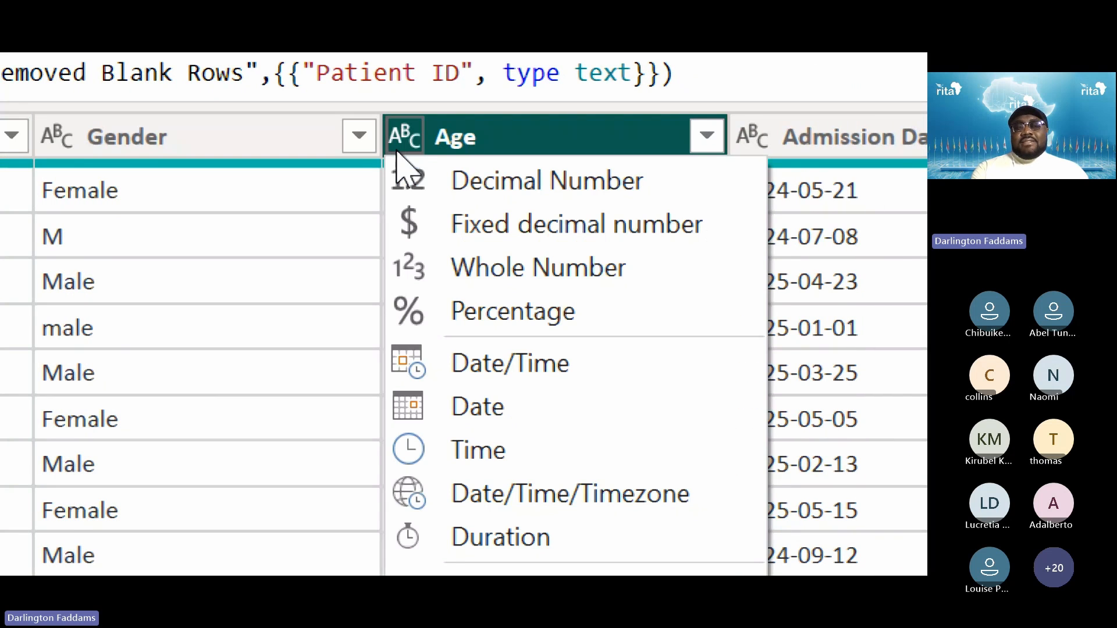
{"action": "left_click", "coordinate": [476, 283]}
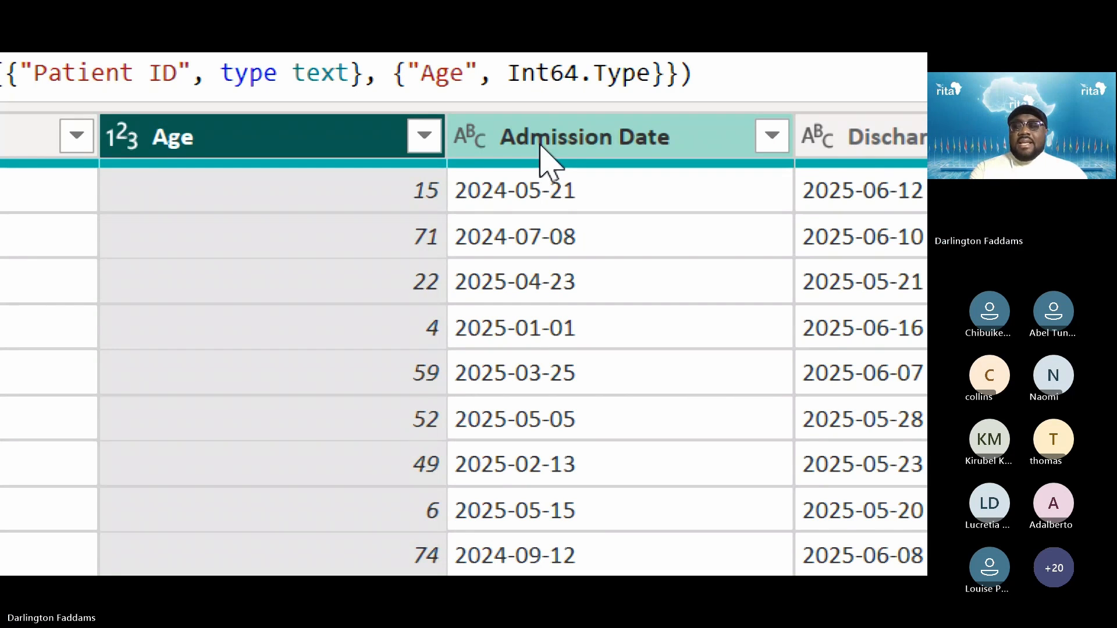
{"action": "left_click", "coordinate": [465, 137]}
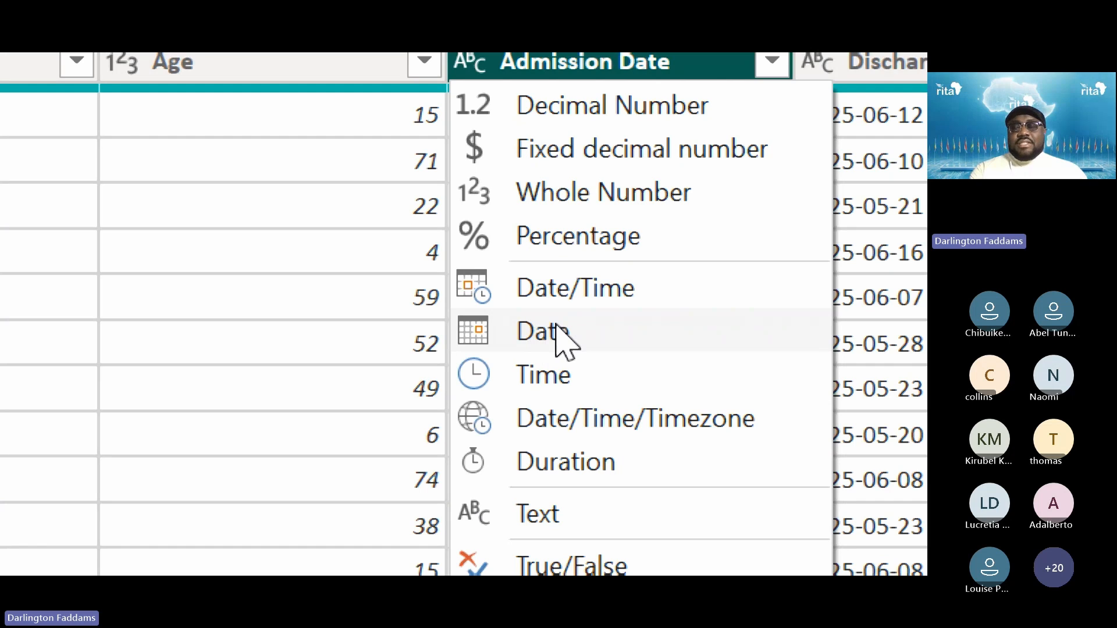
{"action": "left_click", "coordinate": [557, 336]}
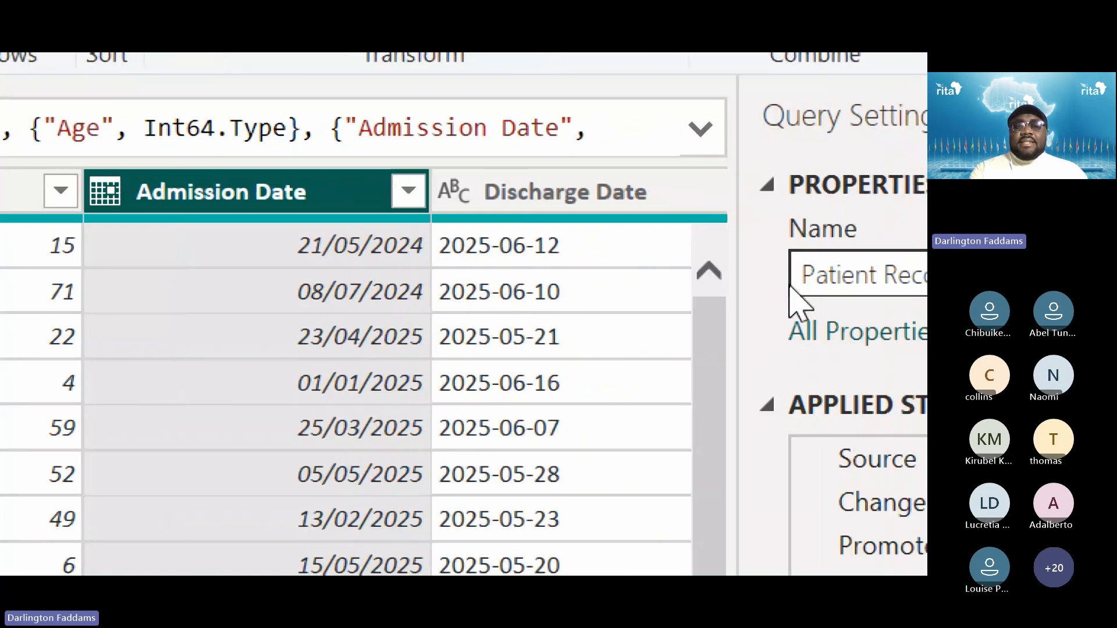
Set the data type of the Discharge Date column to Date.
{"action": "scroll", "coordinate": [633, 254], "scroll_direction": "right", "scroll_amount": 5}
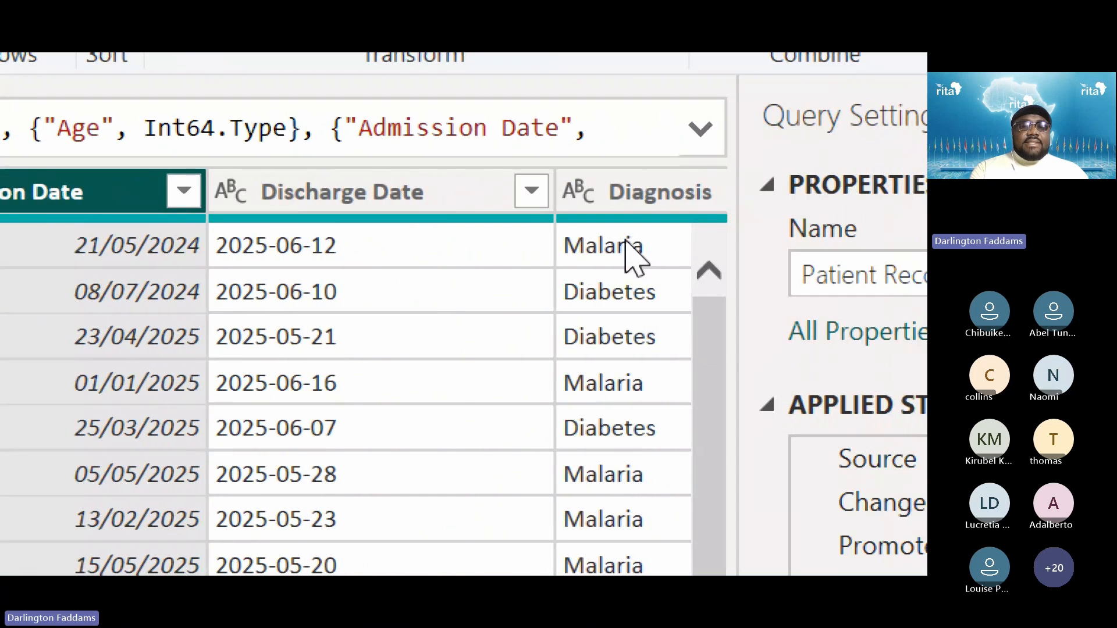
{"action": "scroll", "coordinate": [626, 240], "scroll_direction": "right", "scroll_amount": 2}
{"action": "scroll", "coordinate": [857, 361], "scroll_direction": "right", "scroll_amount": 1}
{"action": "scroll", "coordinate": [857, 361], "scroll_direction": "right", "scroll_amount": 4}
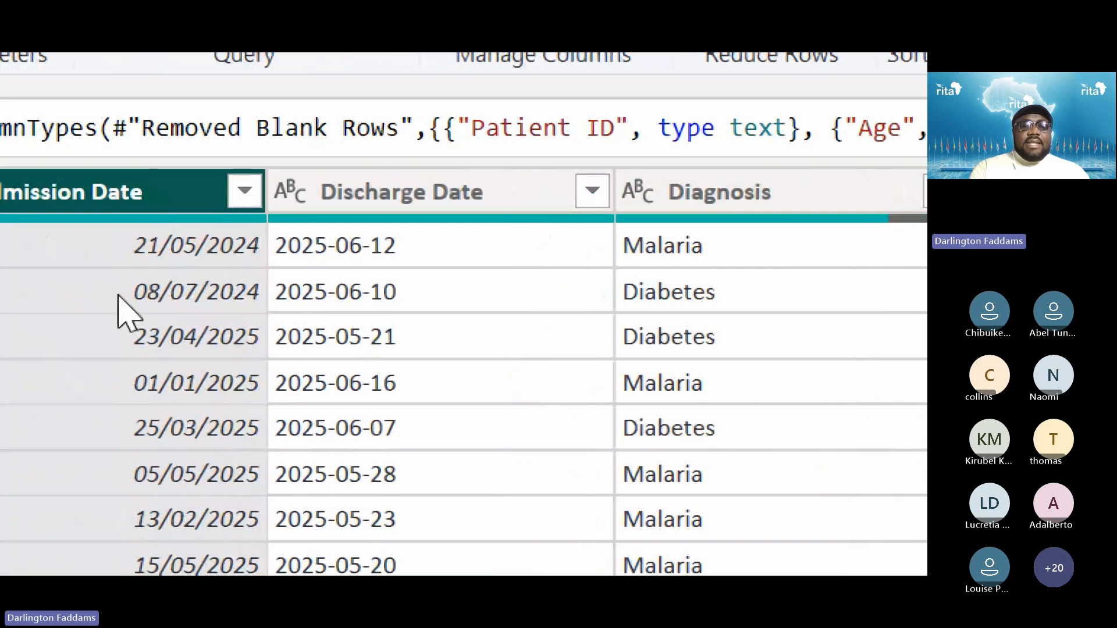
{"action": "left_click", "coordinate": [294, 194]}
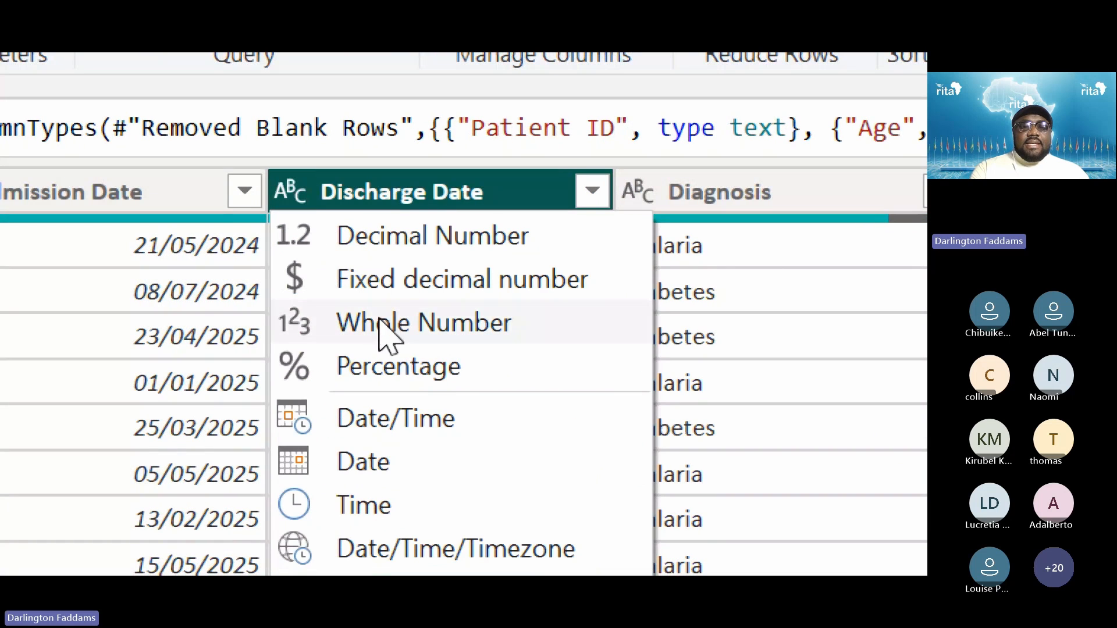
{"action": "left_click", "coordinate": [410, 472]}
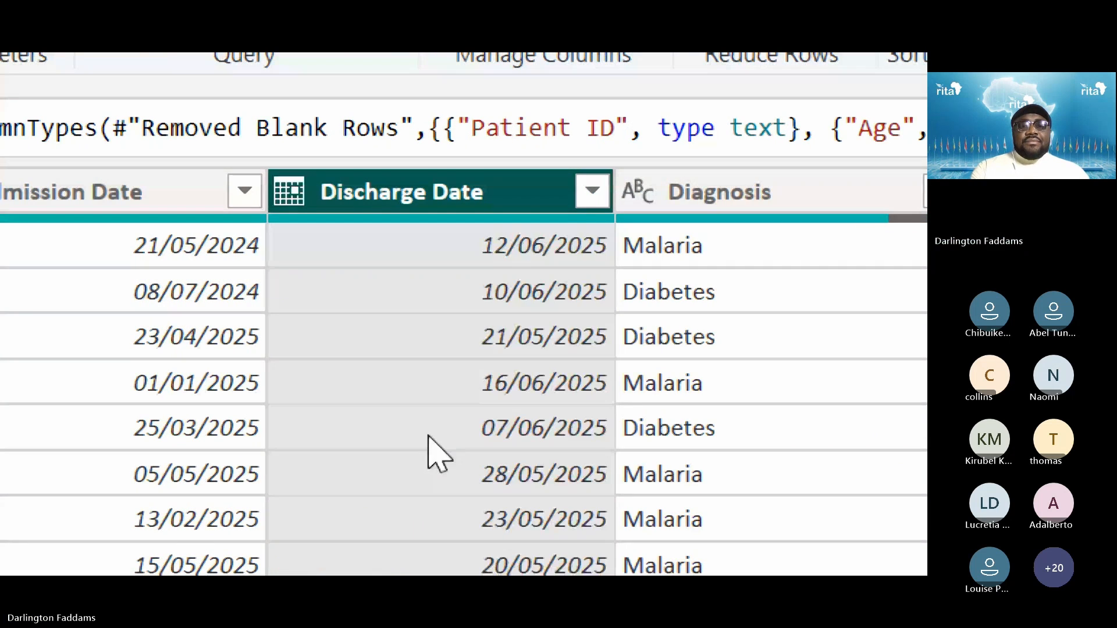
Set the data type of the Treatment Cost column to Decimal Number and look over the City and Country columns.
{"action": "scroll", "coordinate": [428, 442], "scroll_direction": "right", "scroll_amount": 4}
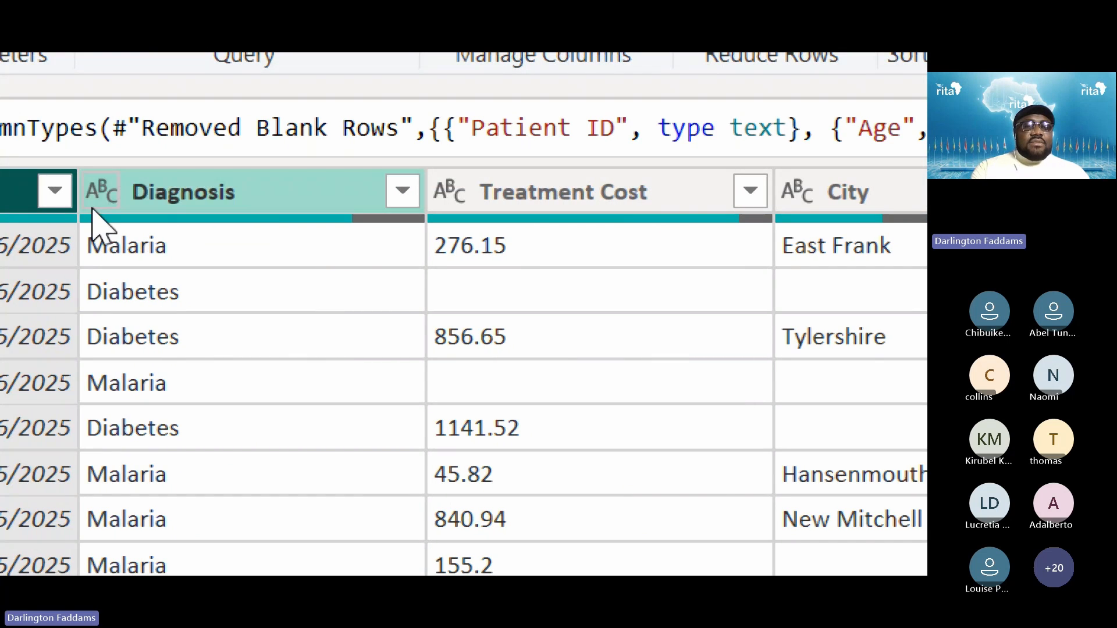
{"action": "left_click", "coordinate": [454, 197]}
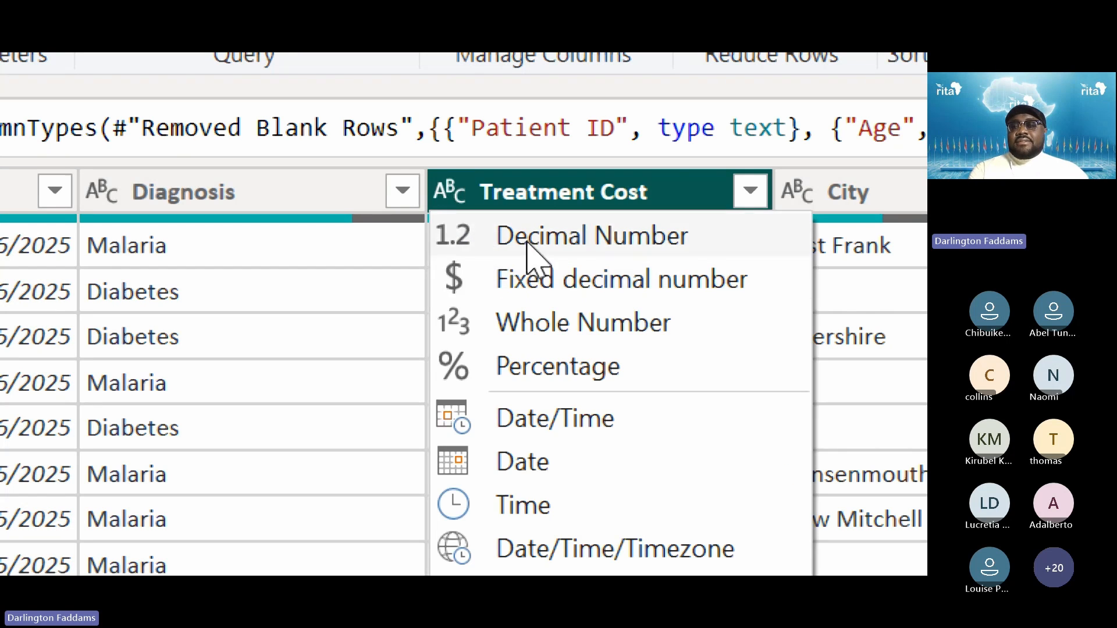
{"action": "left_click", "coordinate": [450, 241]}
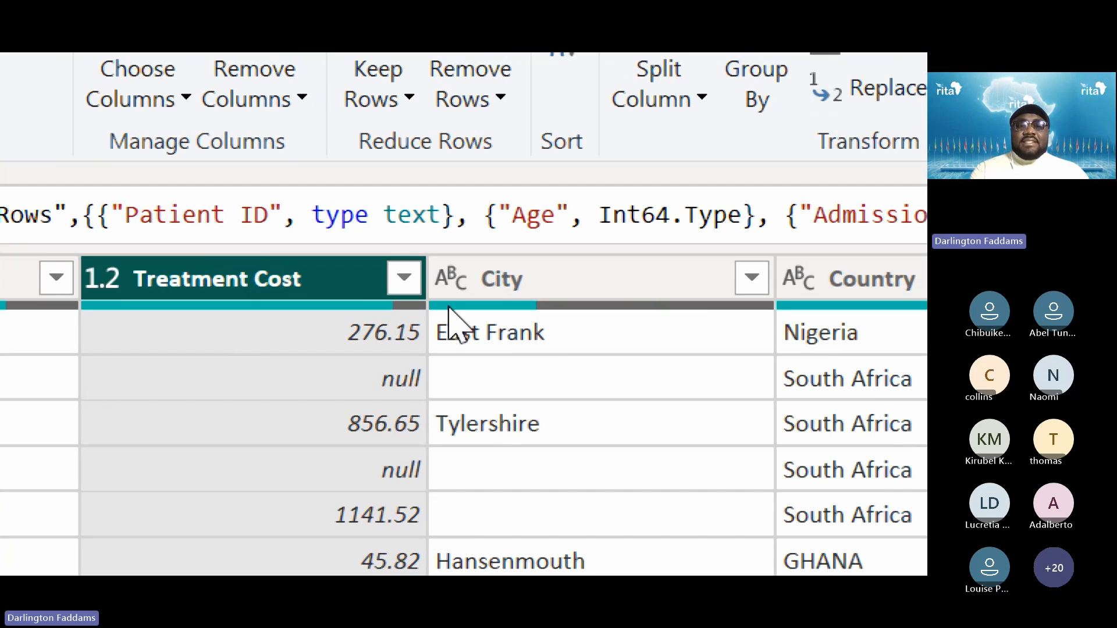
{"action": "scroll", "coordinate": [474, 442], "scroll_direction": "right", "scroll_amount": 3}
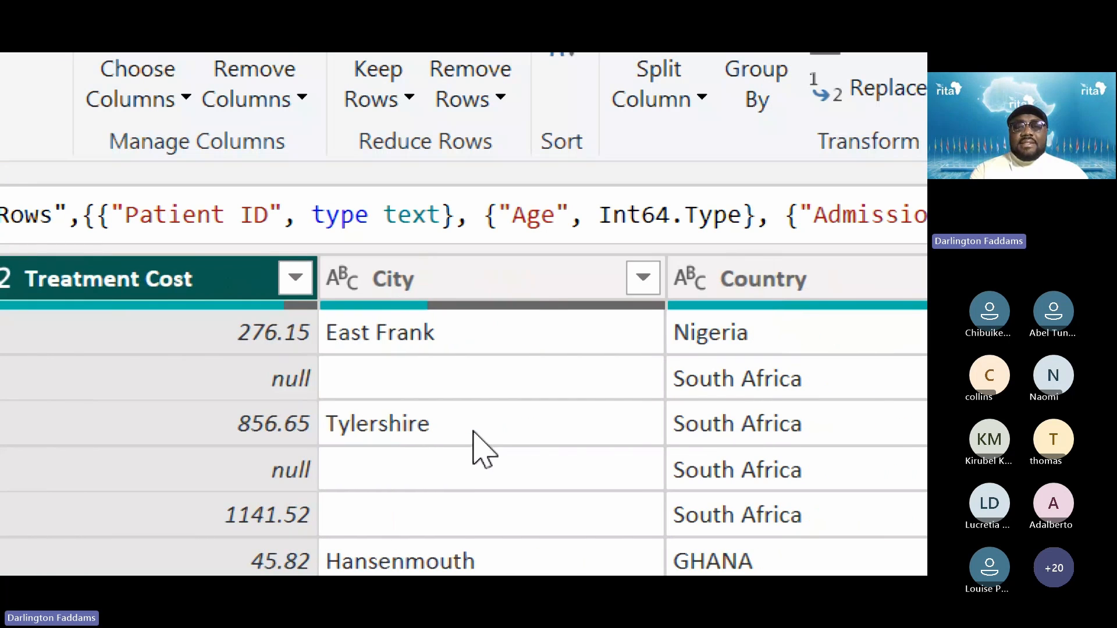
{"action": "scroll", "coordinate": [474, 445], "scroll_direction": "right", "scroll_amount": 3}
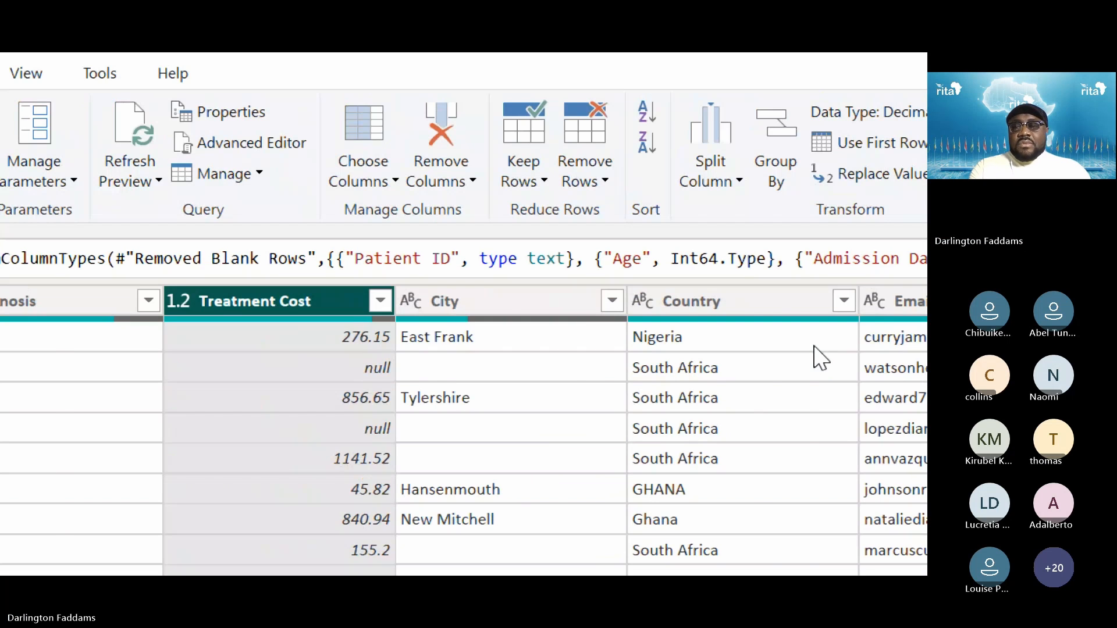
Set the data type of the Patient Code column to Whole Number.
{"action": "scroll", "coordinate": [815, 352], "scroll_direction": "right", "scroll_amount": 5}
{"action": "scroll", "coordinate": [662, 395], "scroll_direction": "right", "scroll_amount": 4}
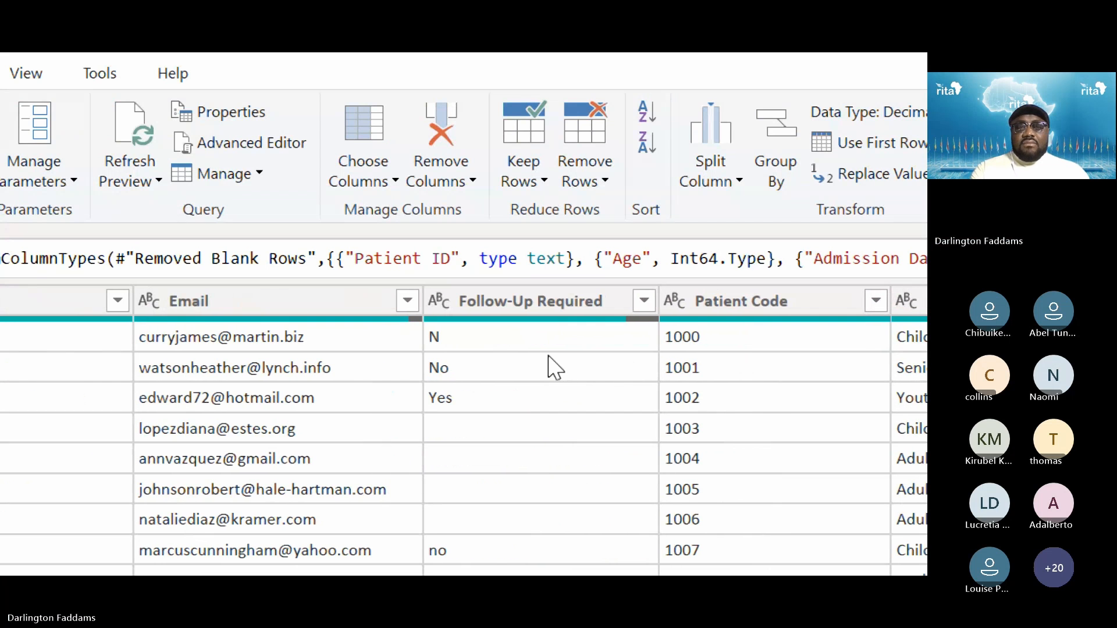
{"action": "scroll", "coordinate": [554, 367], "scroll_direction": "right", "scroll_amount": 2}
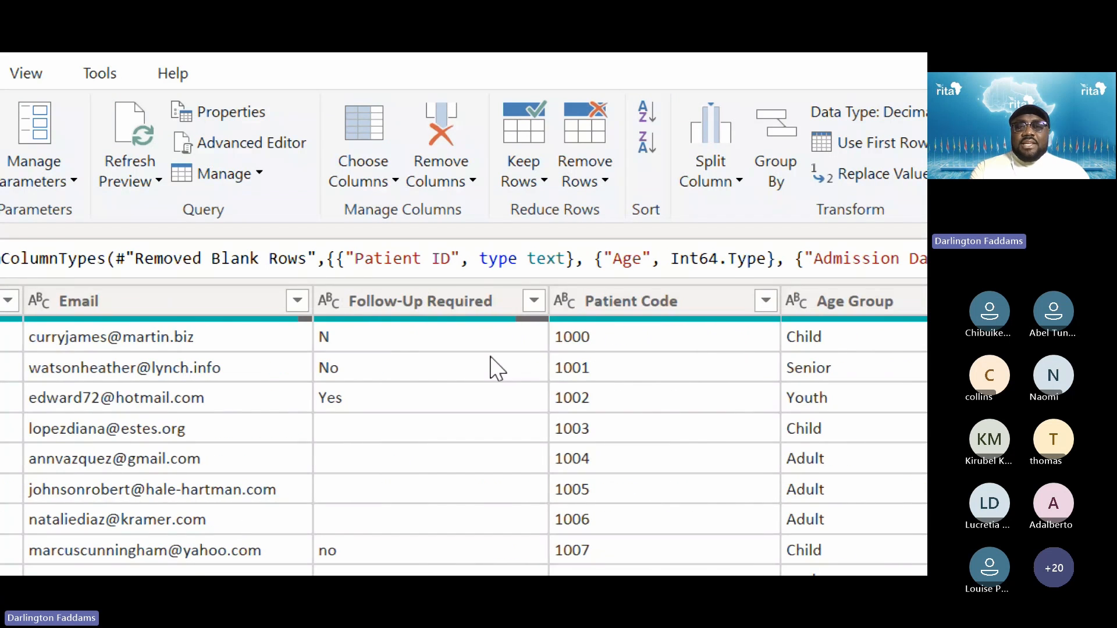
{"action": "scroll", "coordinate": [497, 368], "scroll_direction": "right", "scroll_amount": 2}
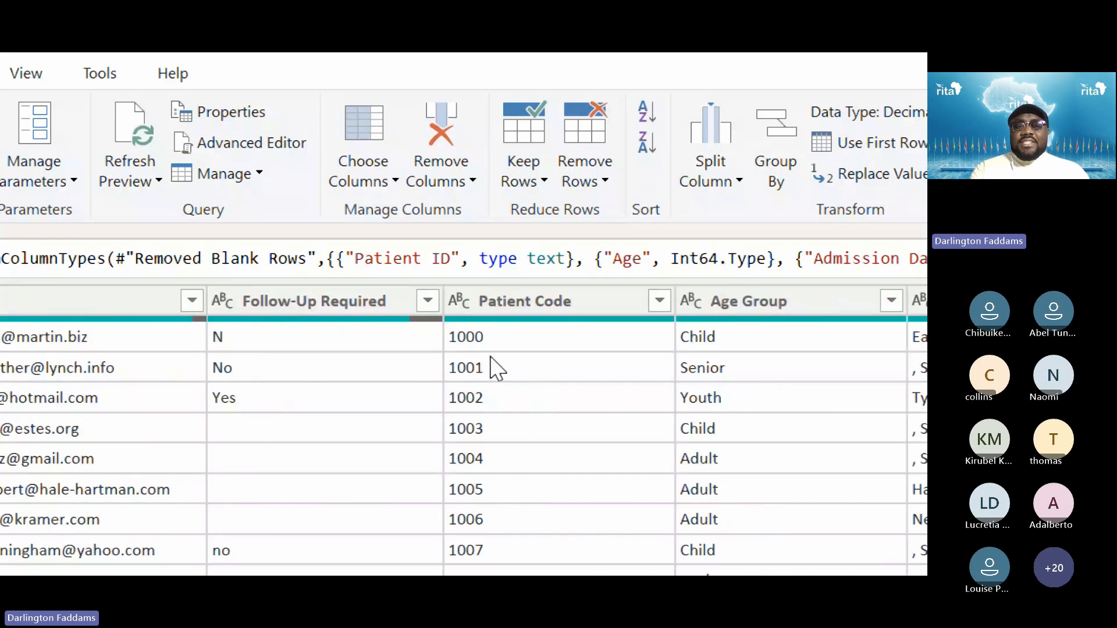
{"action": "left_click", "coordinate": [458, 307]}
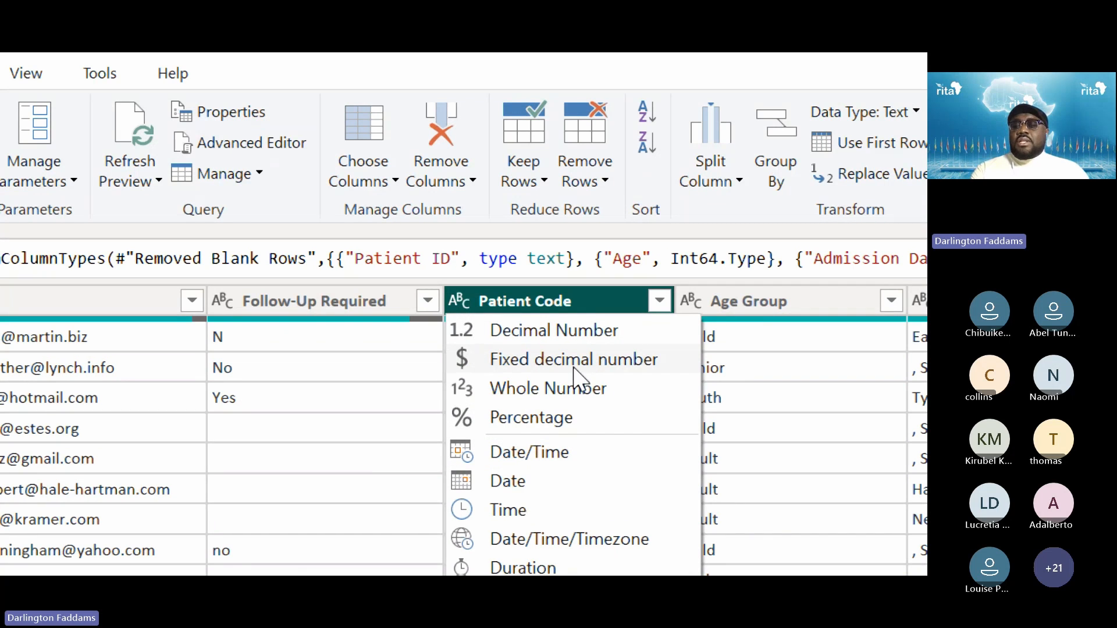
{"action": "left_click", "coordinate": [560, 388]}
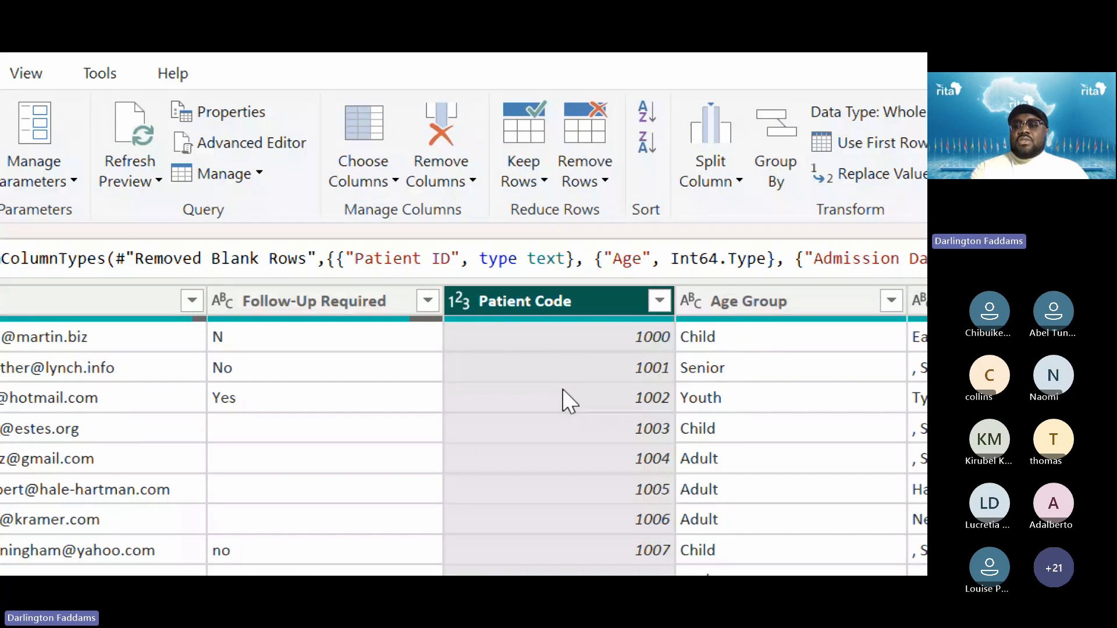
Look over the columns across the whole table and switch to the slide on cleaning inconsistent text in the Gender column.
{"action": "scroll", "coordinate": [559, 540], "scroll_direction": "down", "scroll_amount": 2}
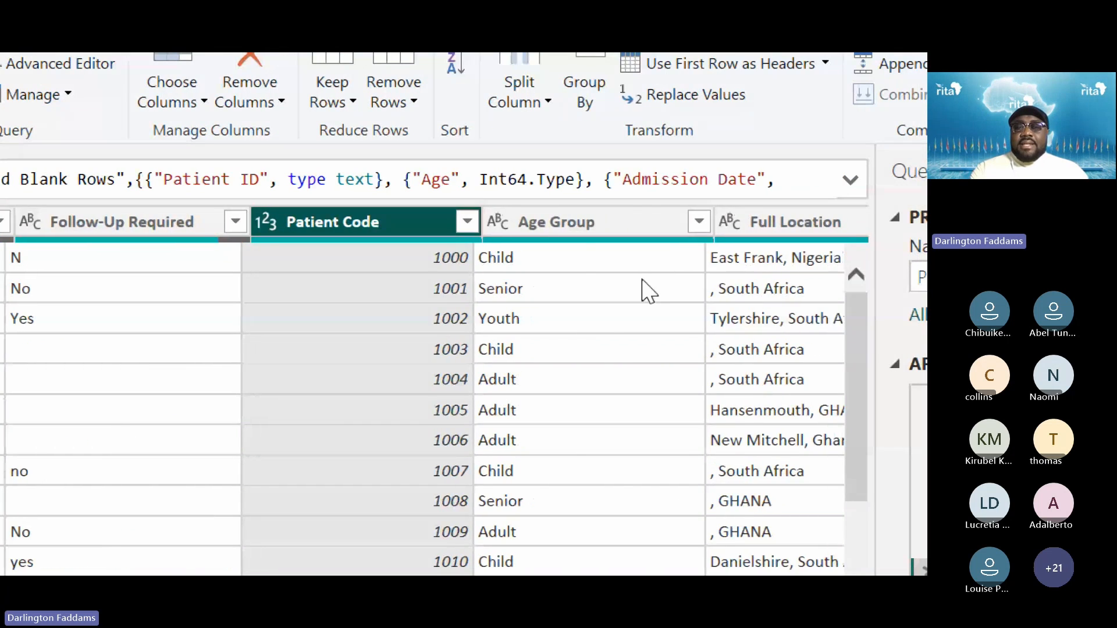
{"action": "scroll", "coordinate": [646, 290], "scroll_direction": "right", "scroll_amount": 3}
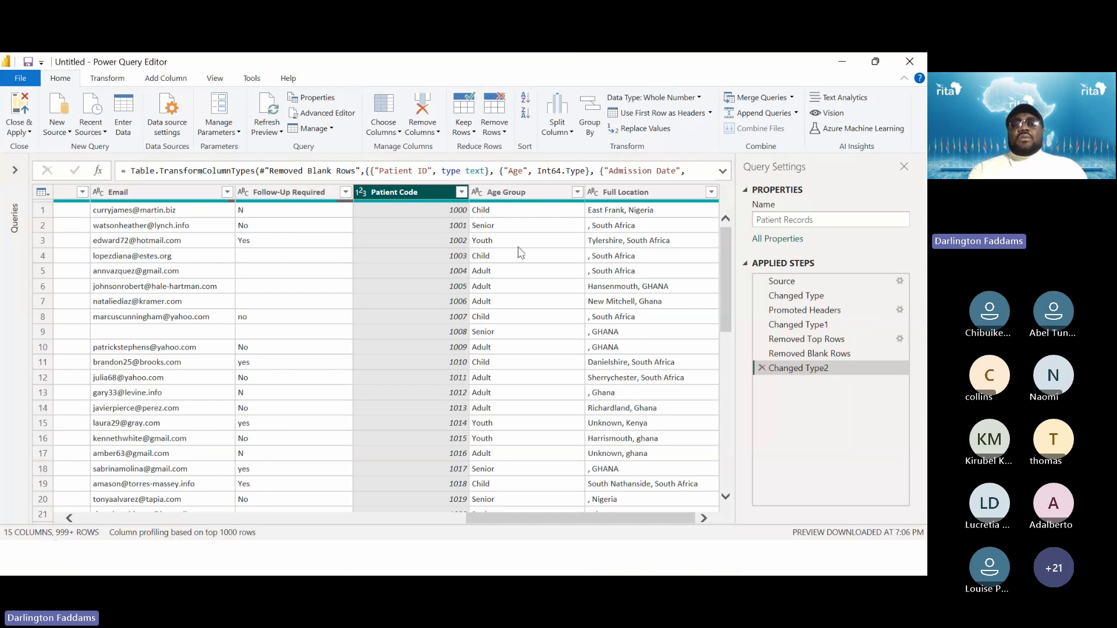
{"action": "scroll", "coordinate": [467, 259], "scroll_direction": "left", "scroll_amount": 10}
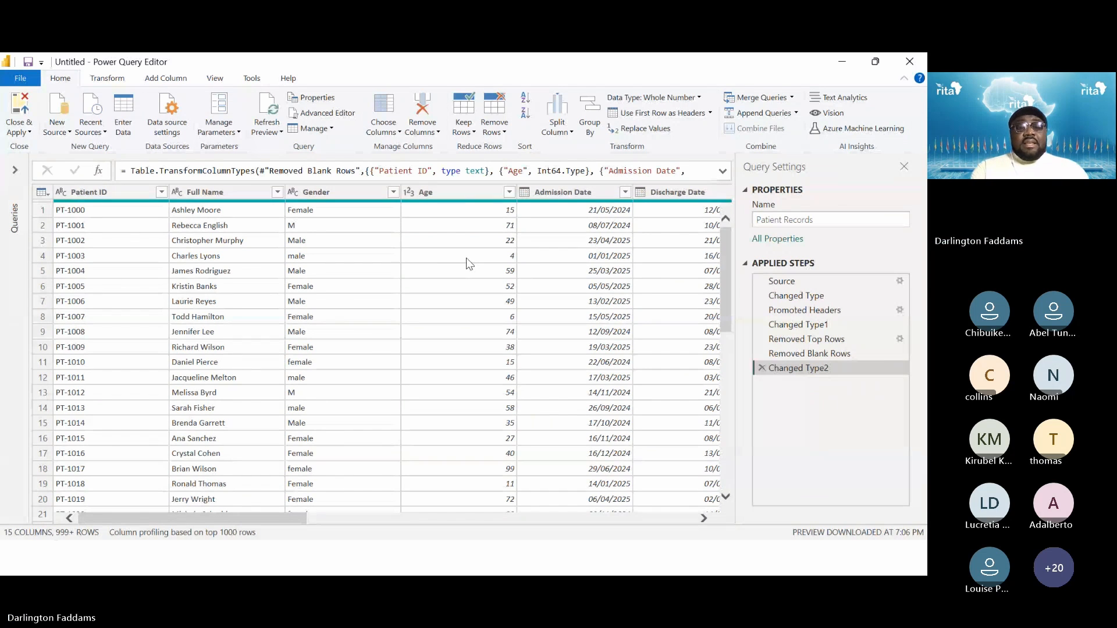
{"action": "key", "text": "alt+Tab"}
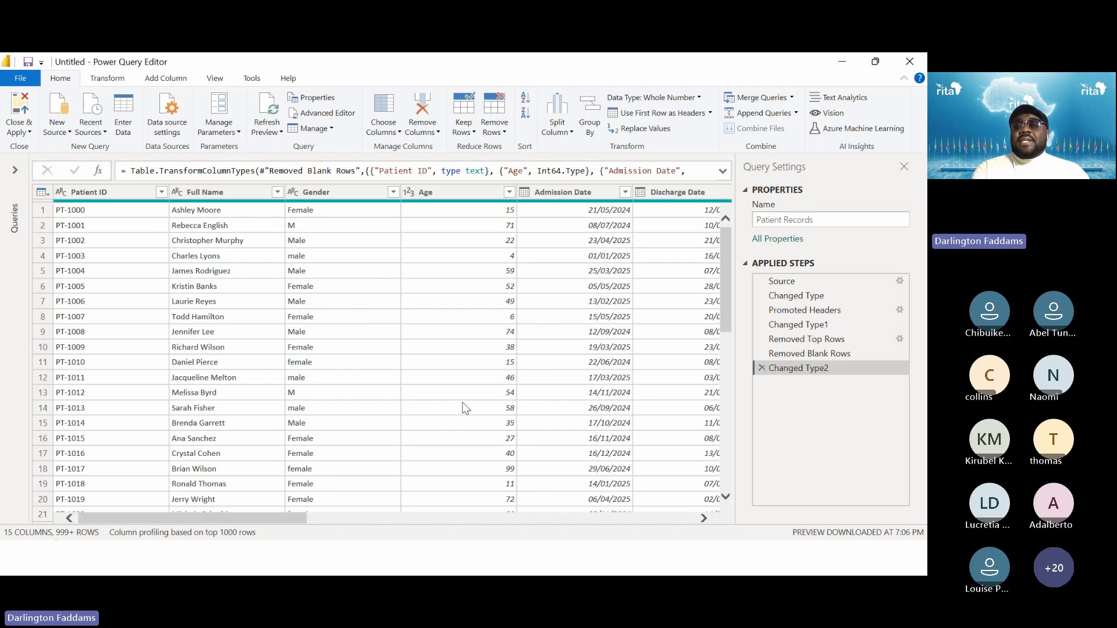
{"action": "scroll", "coordinate": [599, 355], "scroll_direction": "right", "scroll_amount": 3}
{"action": "scroll", "coordinate": [600, 356], "scroll_direction": "right", "scroll_amount": 4}
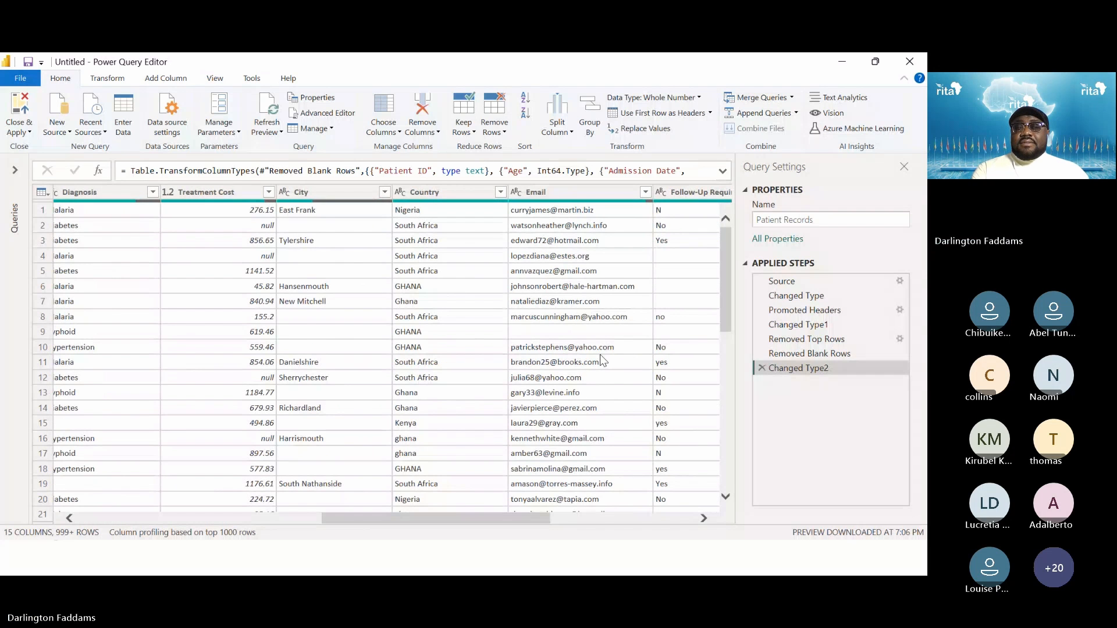
{"action": "scroll", "coordinate": [600, 359], "scroll_direction": "right", "scroll_amount": 2}
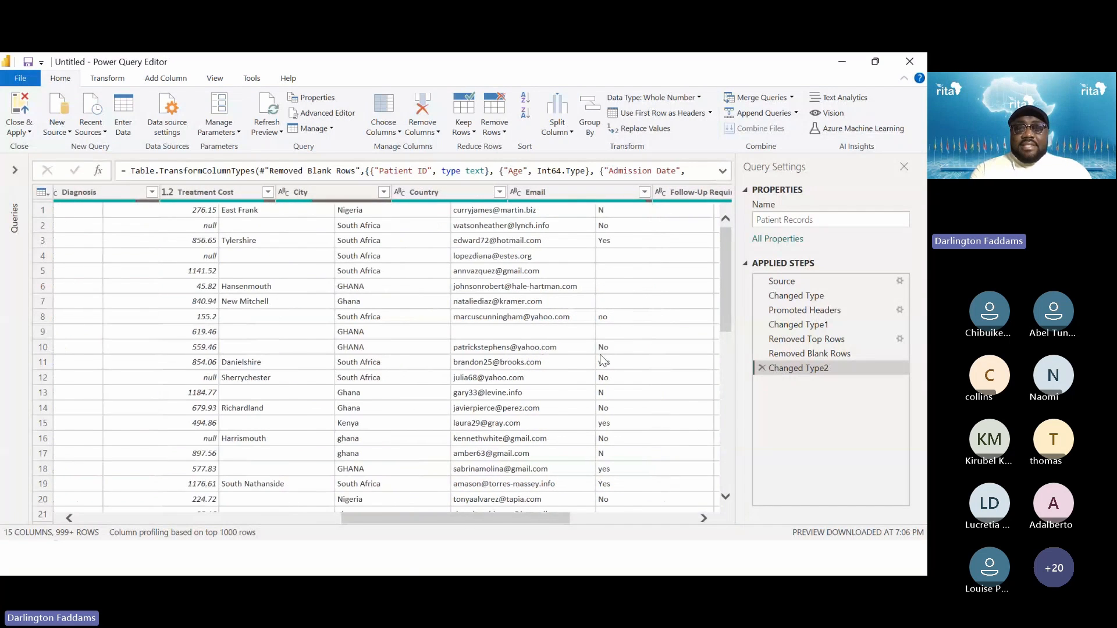
{"action": "scroll", "coordinate": [600, 360], "scroll_direction": "right", "scroll_amount": 1}
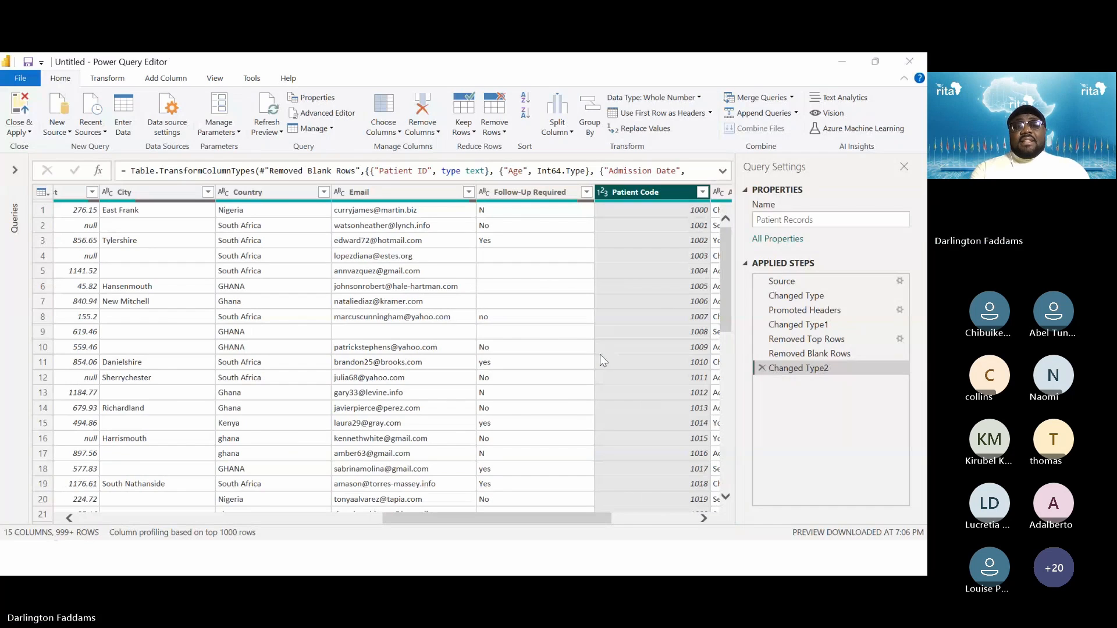
{"action": "key", "text": "alt+Tab"}
{"action": "key", "text": "Right"}
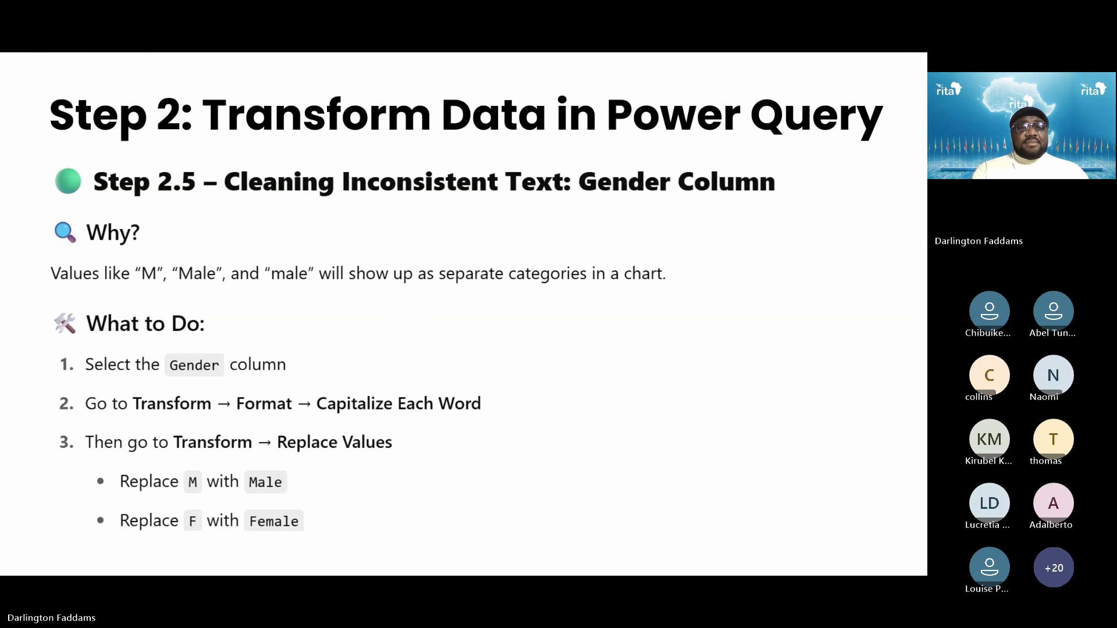
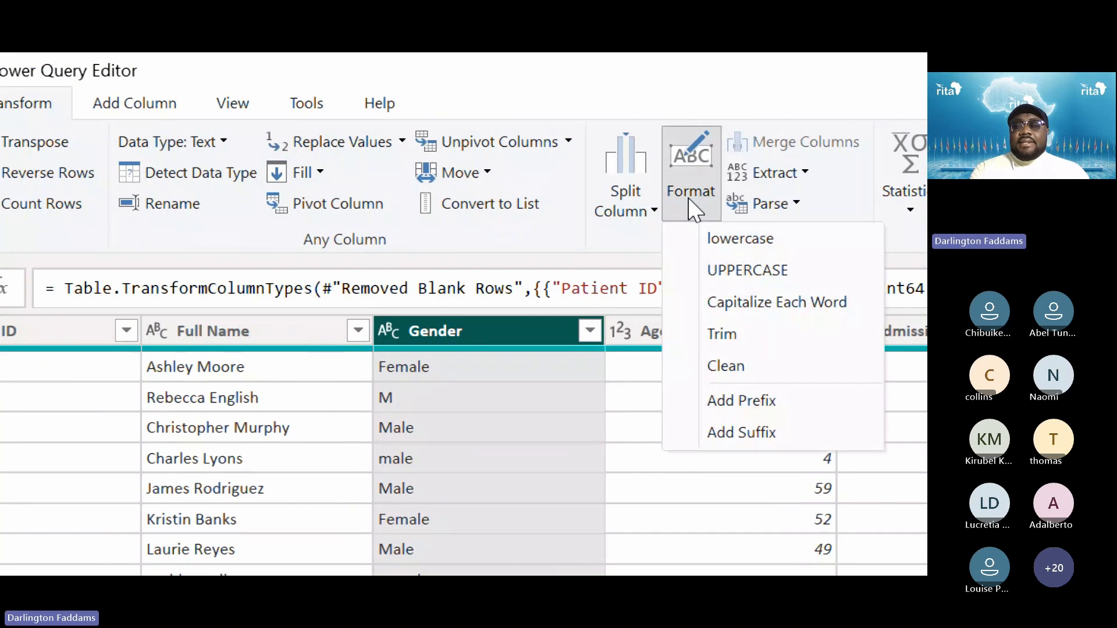
Capitalize each word in the Gender column and replace the value M with Male.
{"action": "left_click", "coordinate": [757, 317]}
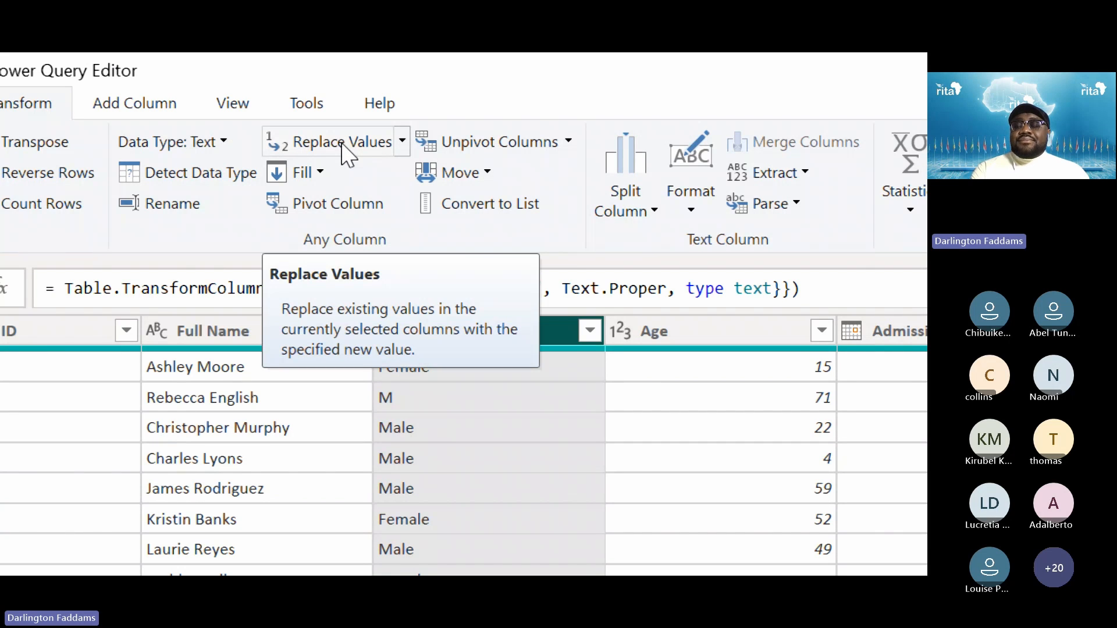
{"action": "right_click", "coordinate": [460, 319]}
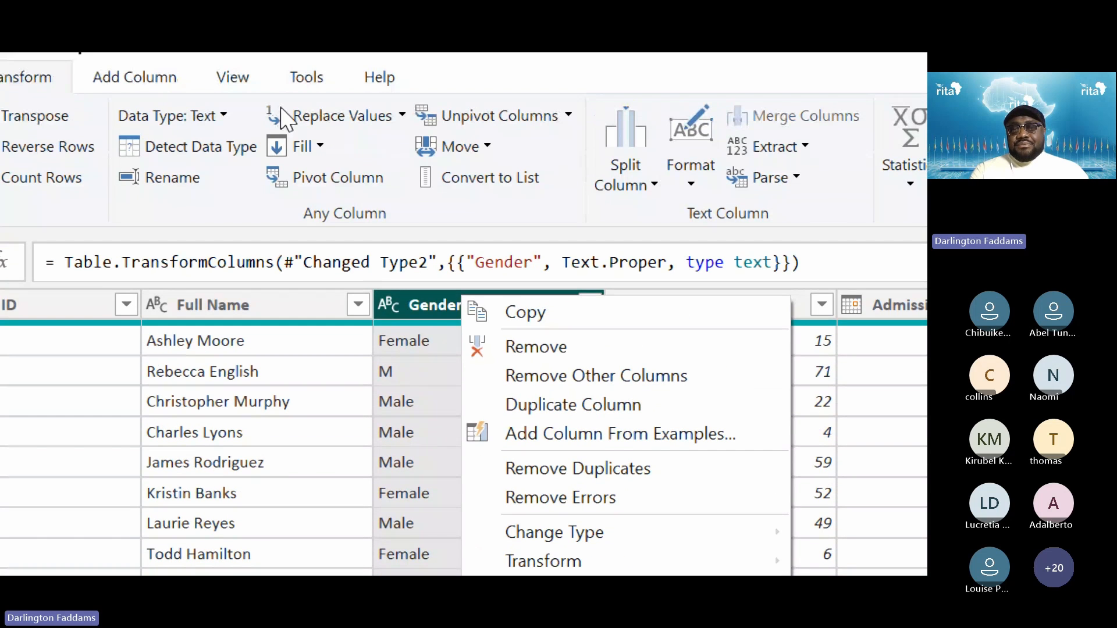
{"action": "left_click", "coordinate": [331, 121]}
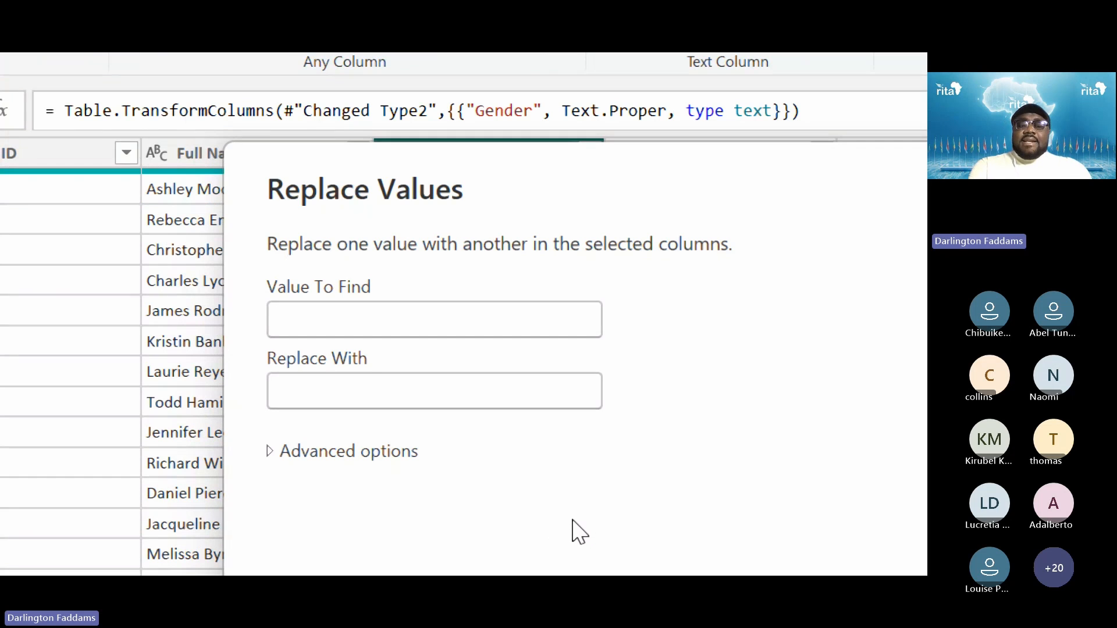
{"action": "type", "text": "M"}
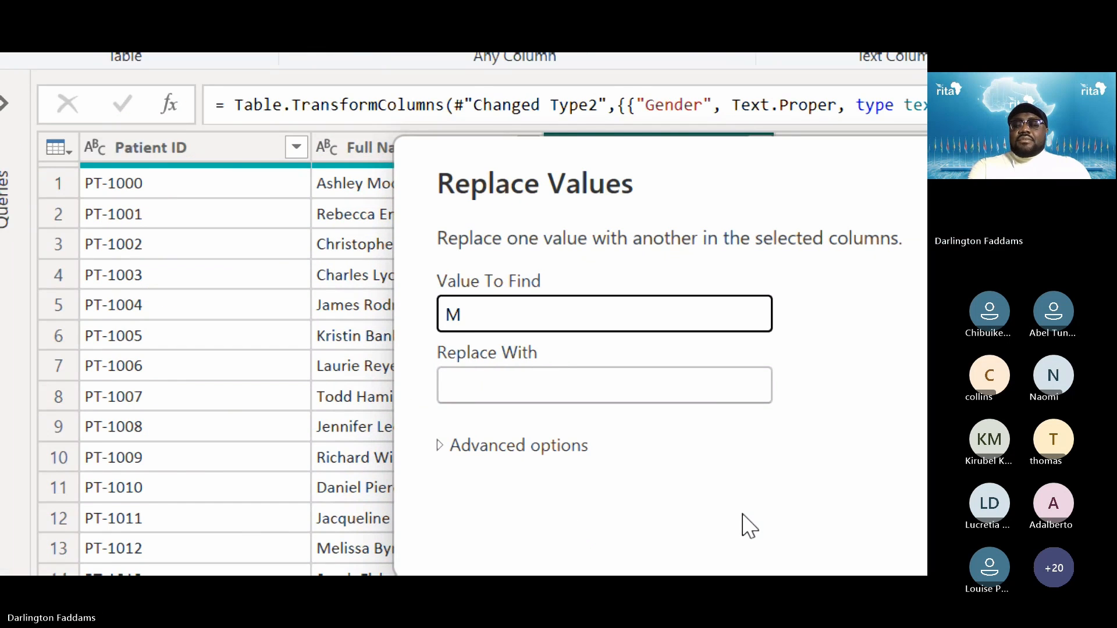
{"action": "key", "text": "Tab"}
{"action": "type", "text": "Male"}
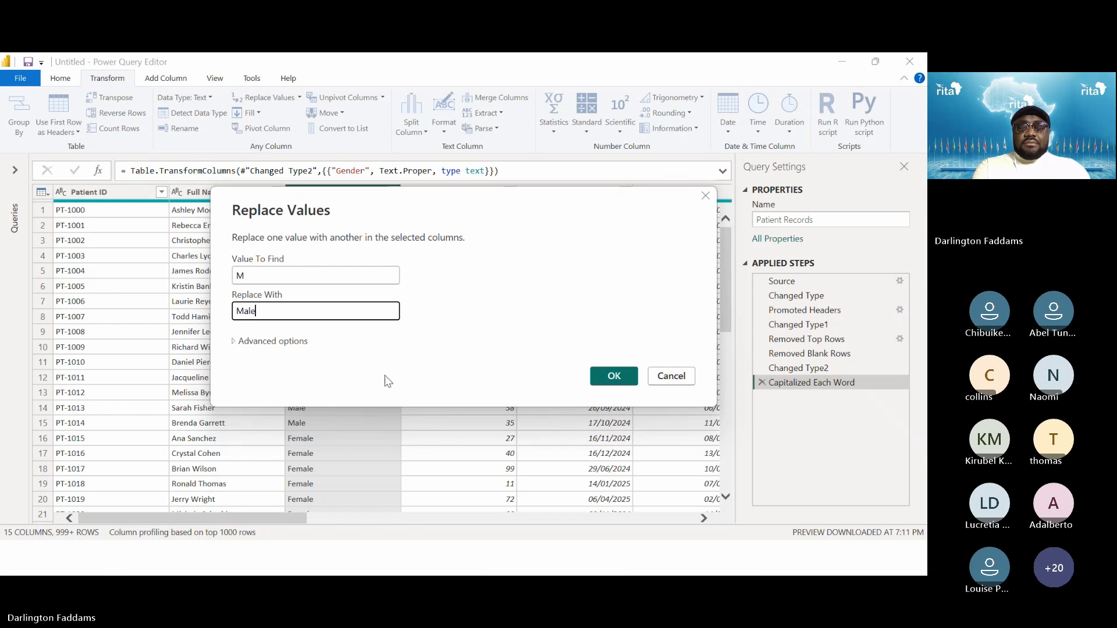
{"action": "left_click", "coordinate": [628, 375]}
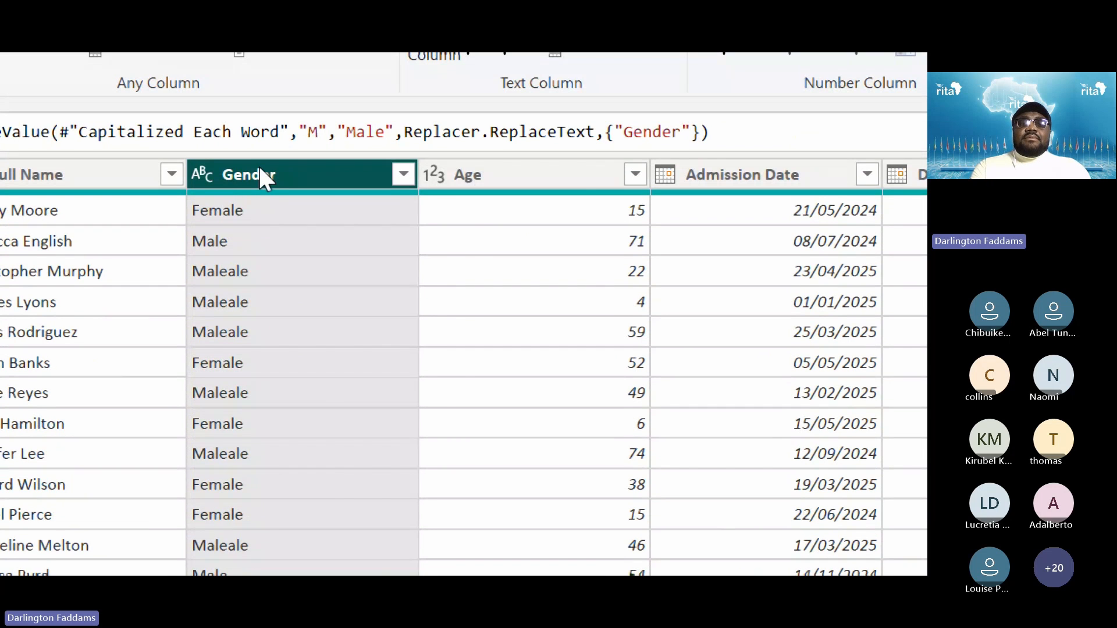
Replace the value F with Female in the Gender column.
{"action": "right_click", "coordinate": [260, 169]}
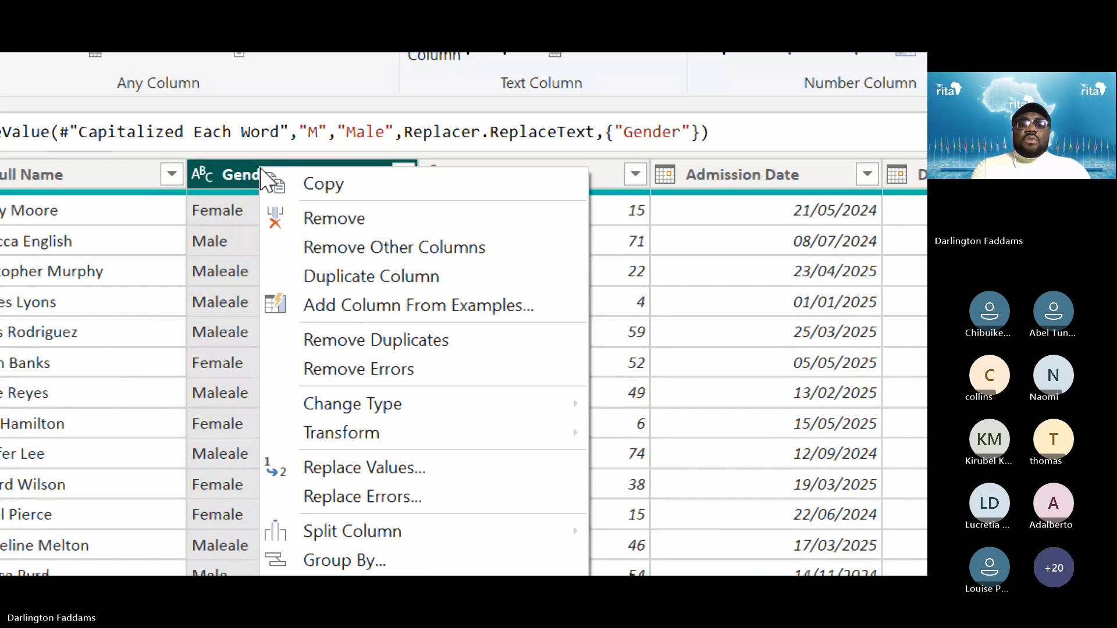
{"action": "left_click", "coordinate": [335, 466]}
{"action": "type", "text": "F"}
{"action": "key", "text": "Tab"}
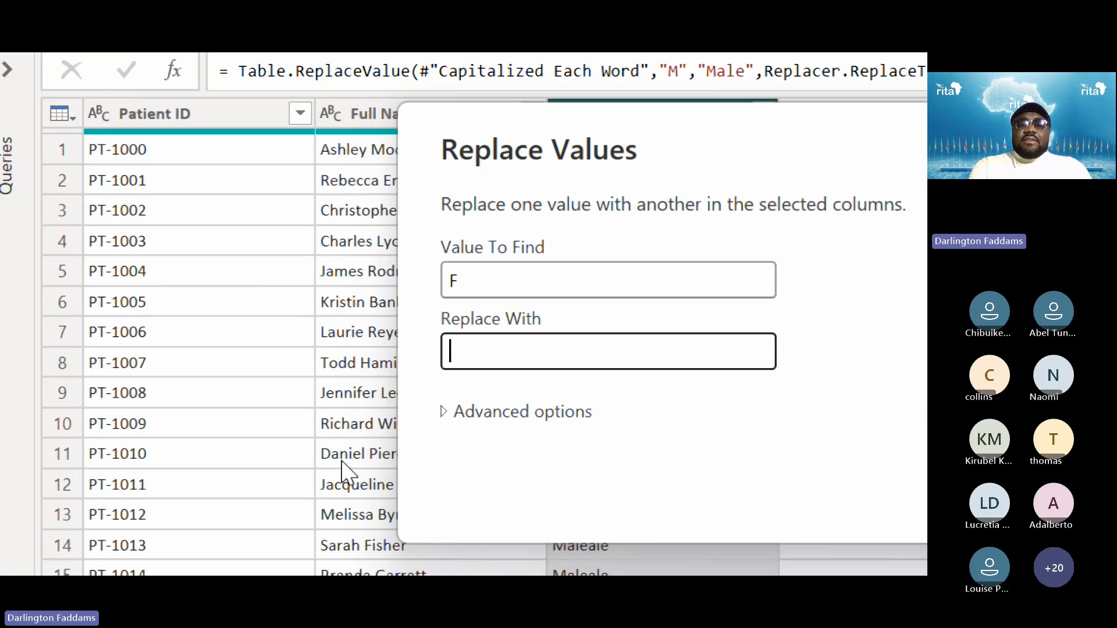
{"action": "type", "text": "Female"}
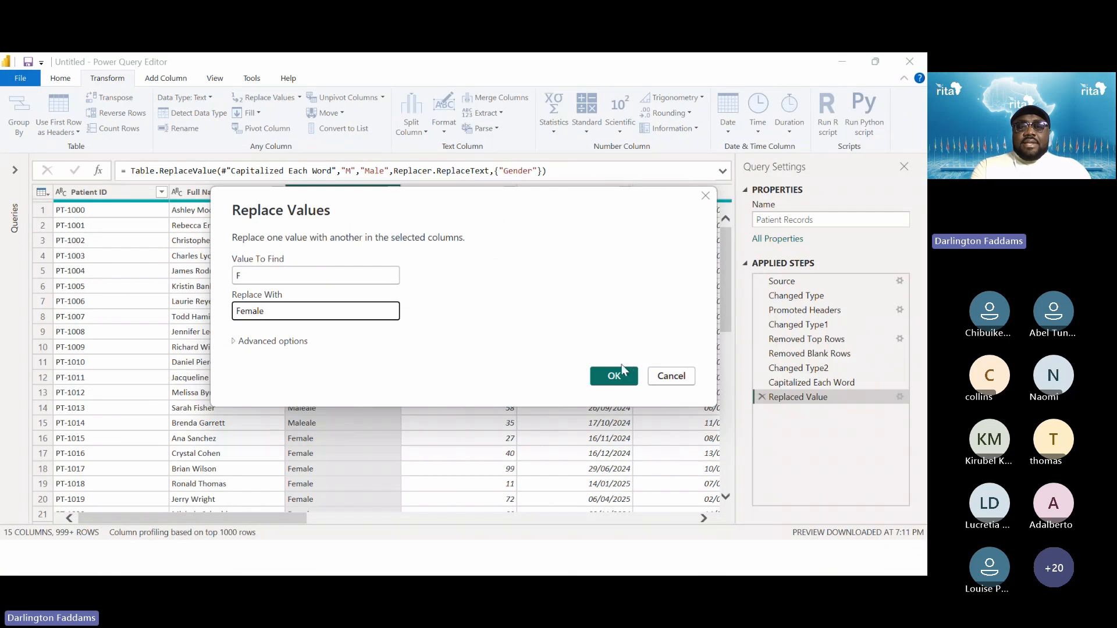
{"action": "left_click", "coordinate": [621, 369]}
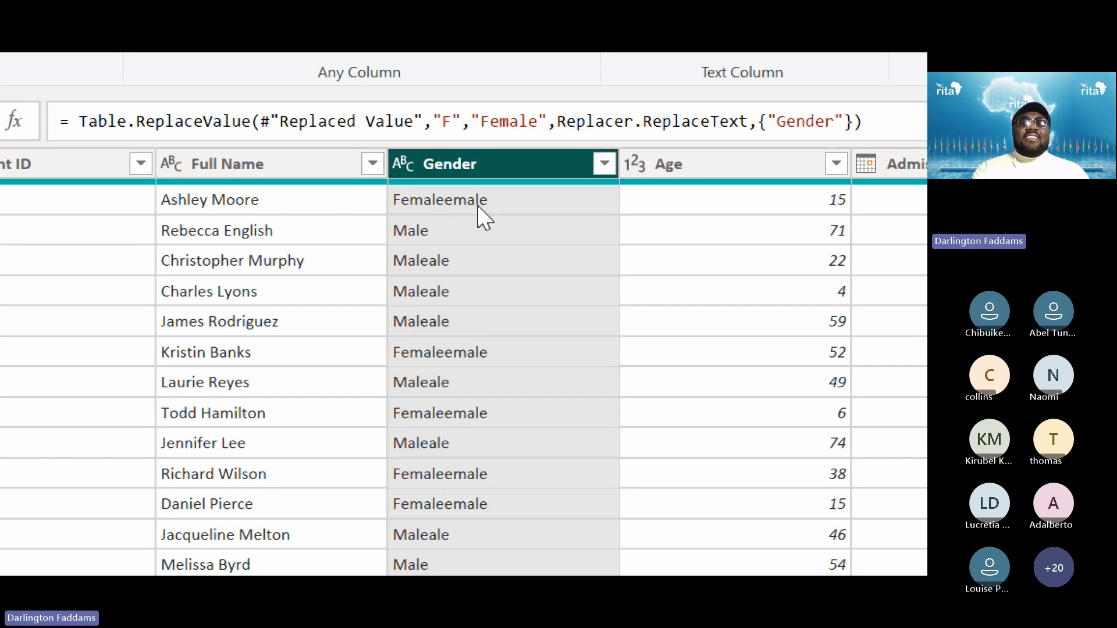
Copy the faulty text Femaleemale from its cell and replace it with Female throughout the Gender column.
{"action": "left_click", "coordinate": [432, 203]}
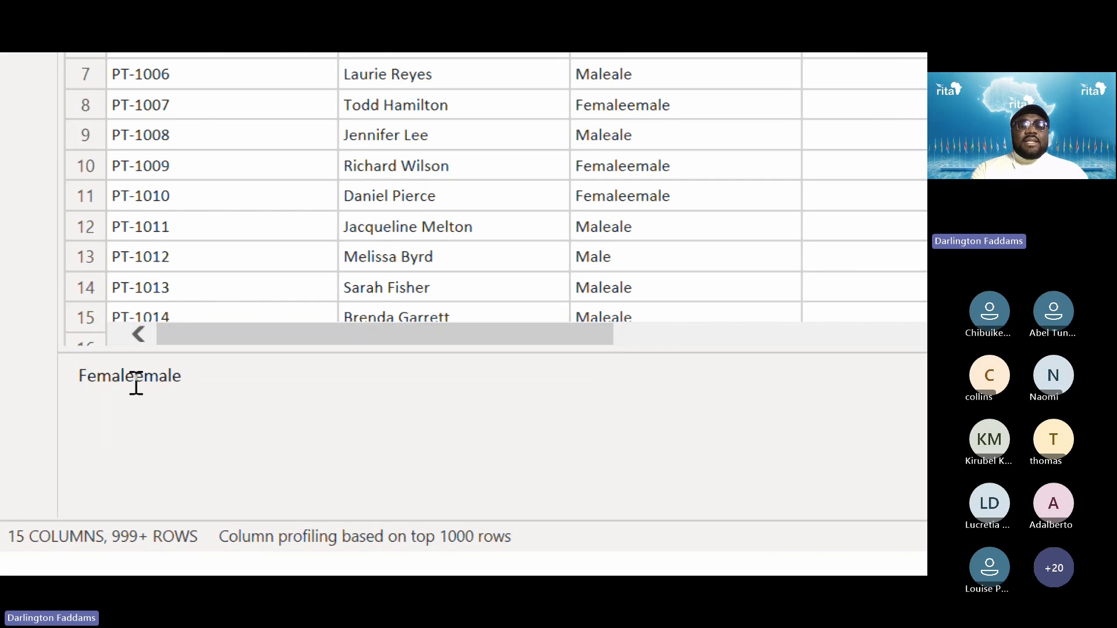
{"action": "double_click", "coordinate": [136, 384]}
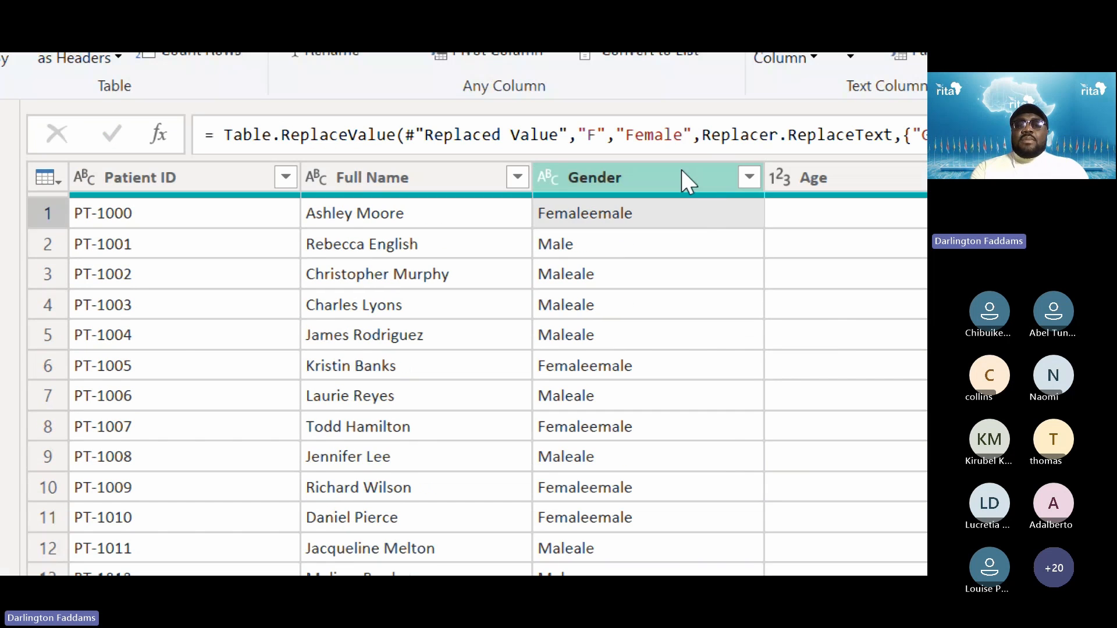
{"action": "right_click", "coordinate": [669, 173]}
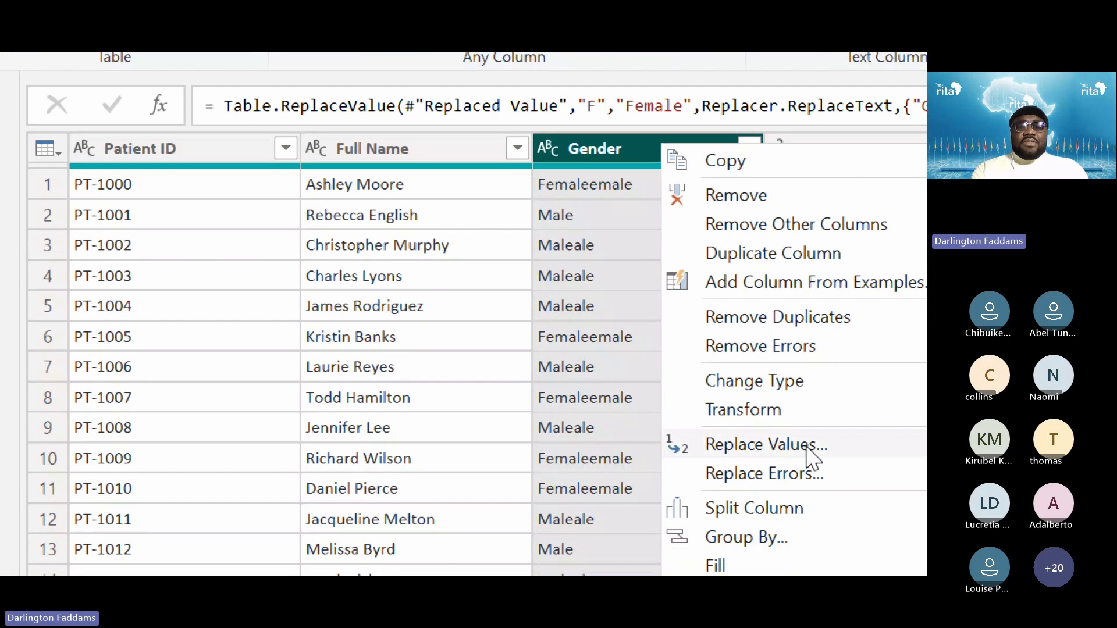
{"action": "left_click", "coordinate": [810, 450]}
{"action": "type", "text": "Femaleemale"}
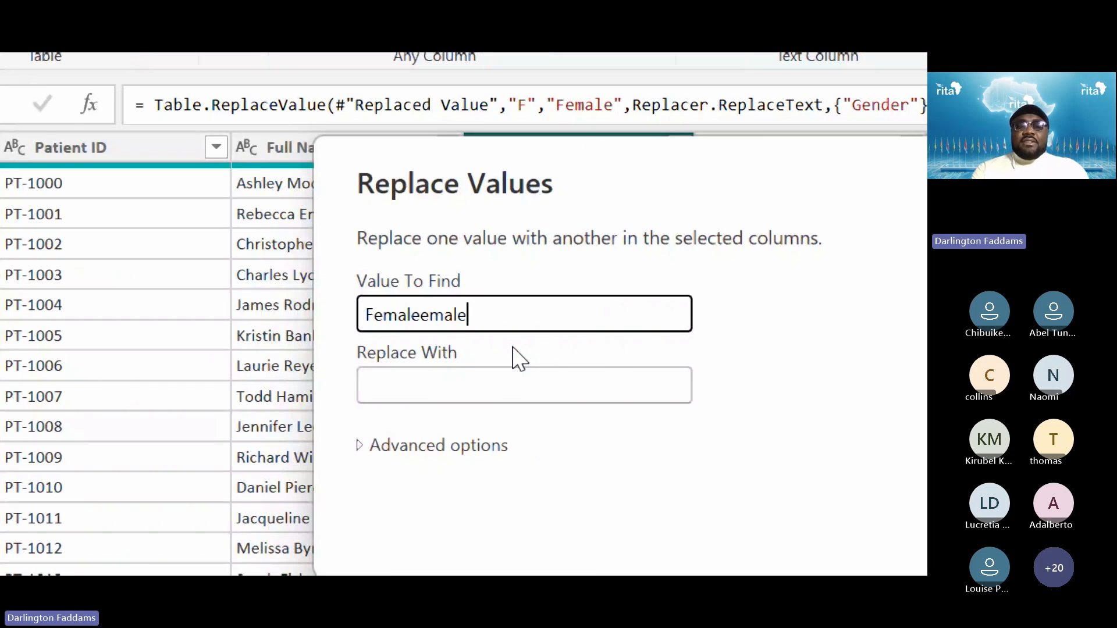
{"action": "left_click", "coordinate": [526, 385]}
{"action": "type", "text": "Femaleemale"}
{"action": "key", "text": "BackSpace"}
{"action": "key", "text": "BackSpace"}
{"action": "key", "text": "BackSpace"}
{"action": "key", "text": "BackSpace"}
{"action": "key", "text": "BackSpace"}
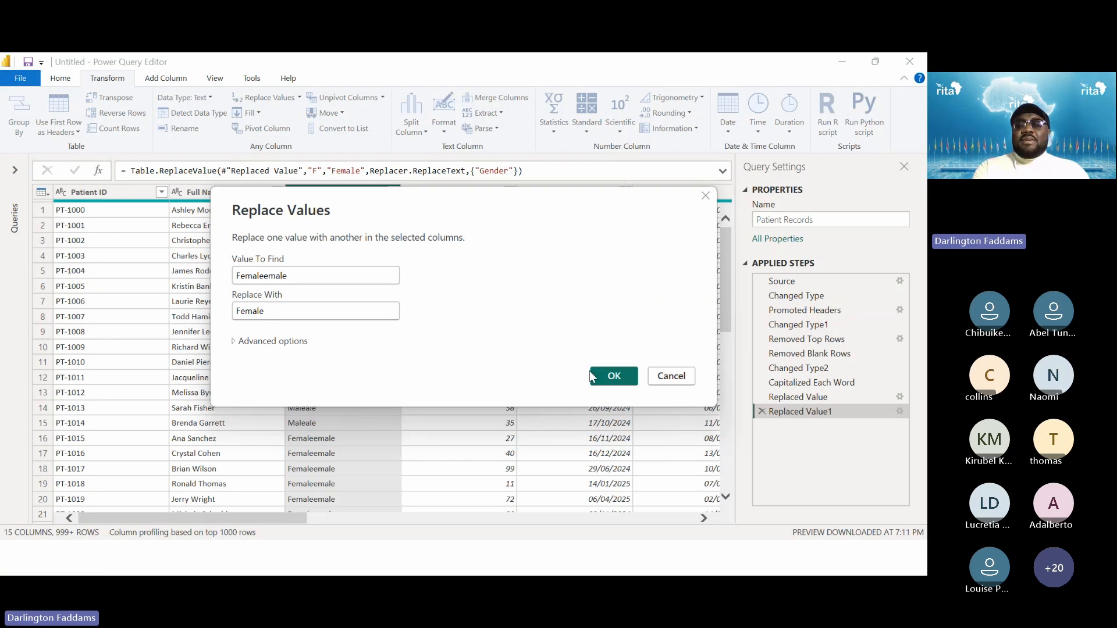
{"action": "left_click", "coordinate": [604, 377]}
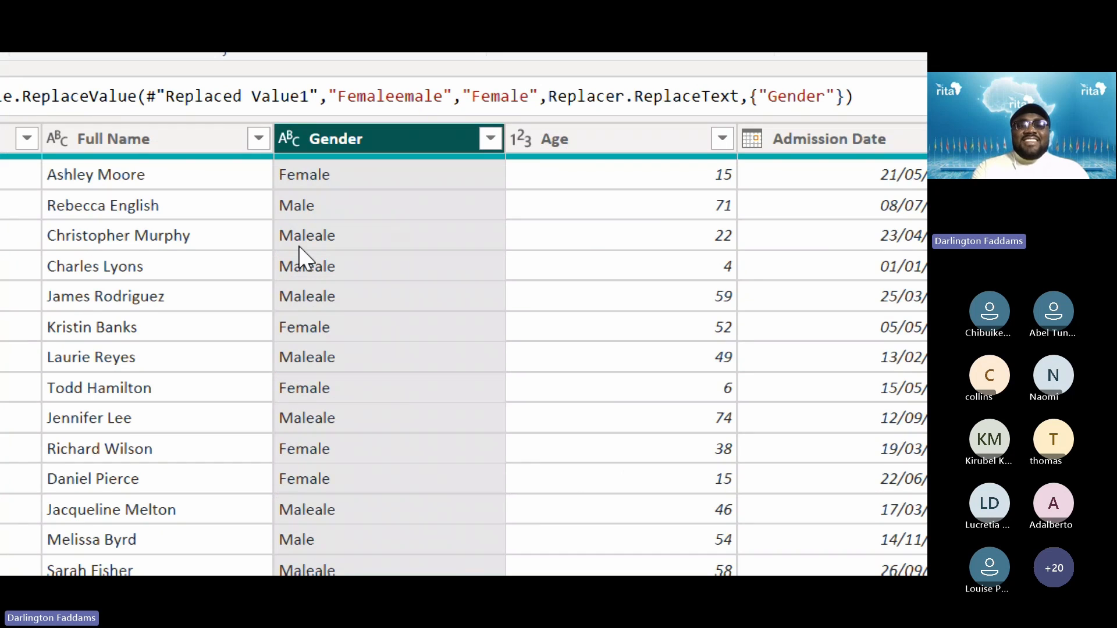
Copy the faulty text Maleale from its cell and replace it with Male throughout the Gender column.
{"action": "left_click", "coordinate": [355, 239]}
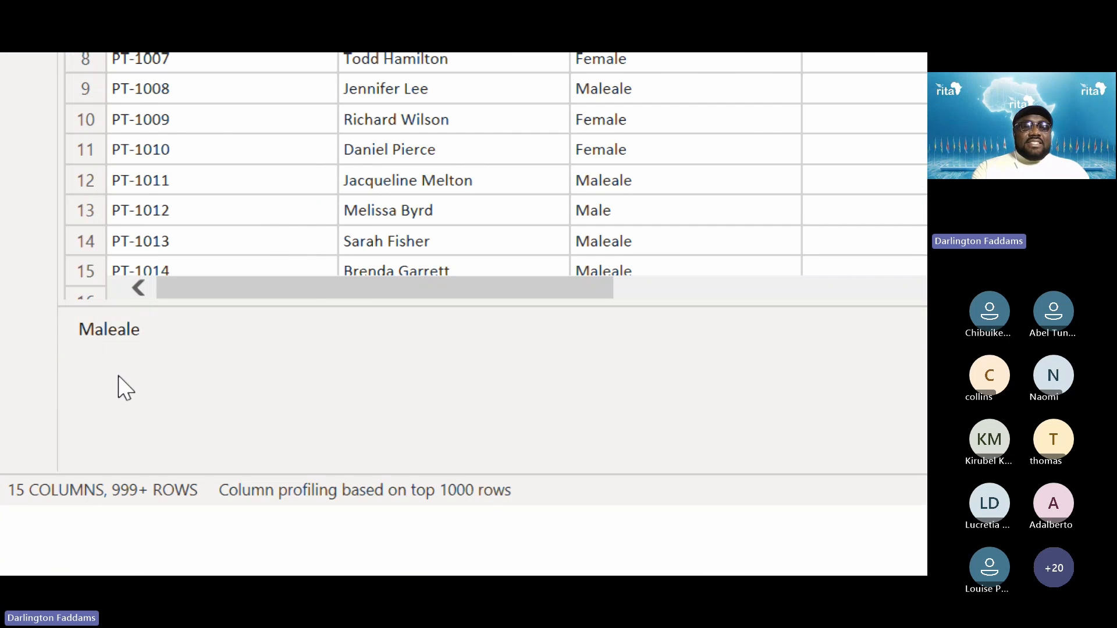
{"action": "double_click", "coordinate": [130, 343]}
{"action": "key", "text": "ctrl+c"}
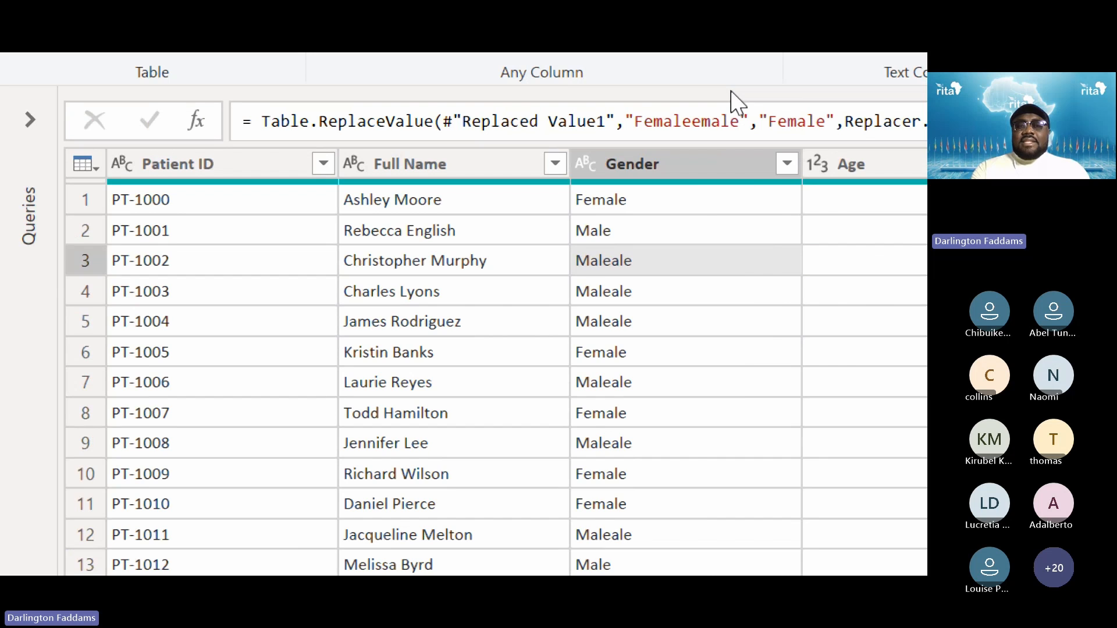
{"action": "right_click", "coordinate": [698, 165]}
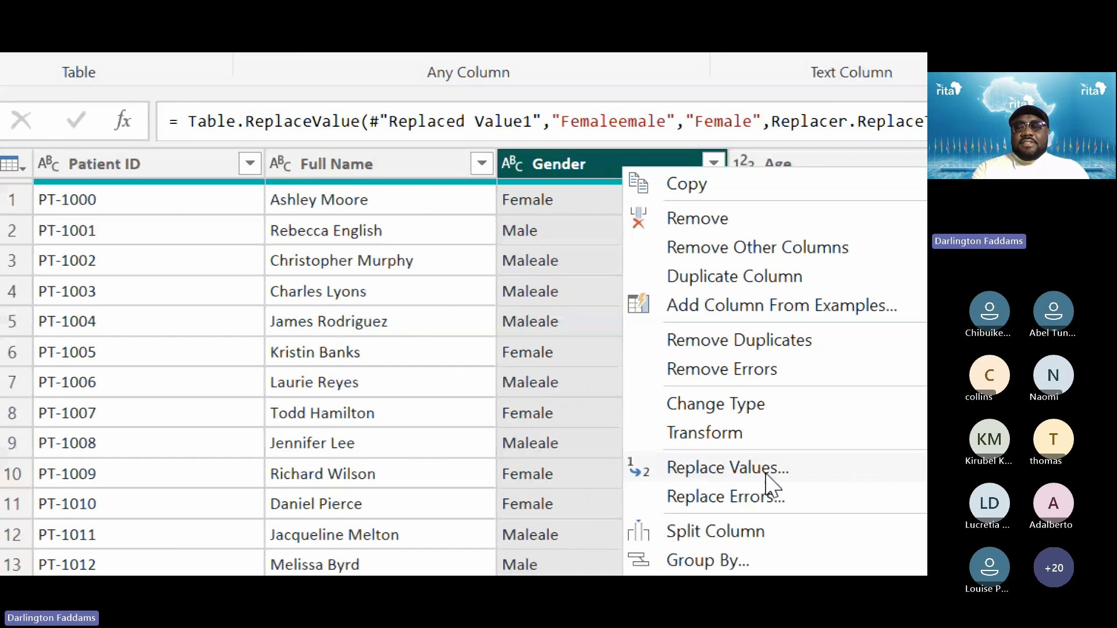
{"action": "left_click", "coordinate": [786, 474]}
{"action": "key", "text": "ctrl+v"}
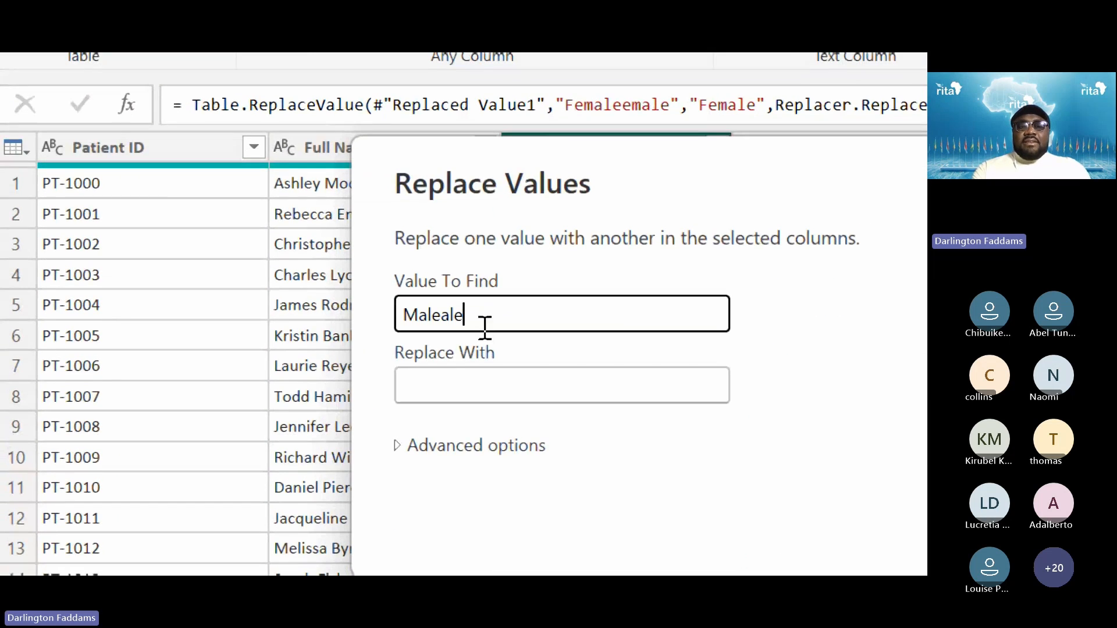
{"action": "left_click", "coordinate": [463, 391]}
{"action": "key", "text": "ctrl+v"}
{"action": "key", "text": "BackSpace"}
{"action": "key", "text": "BackSpace"}
{"action": "key", "text": "BackSpace"}
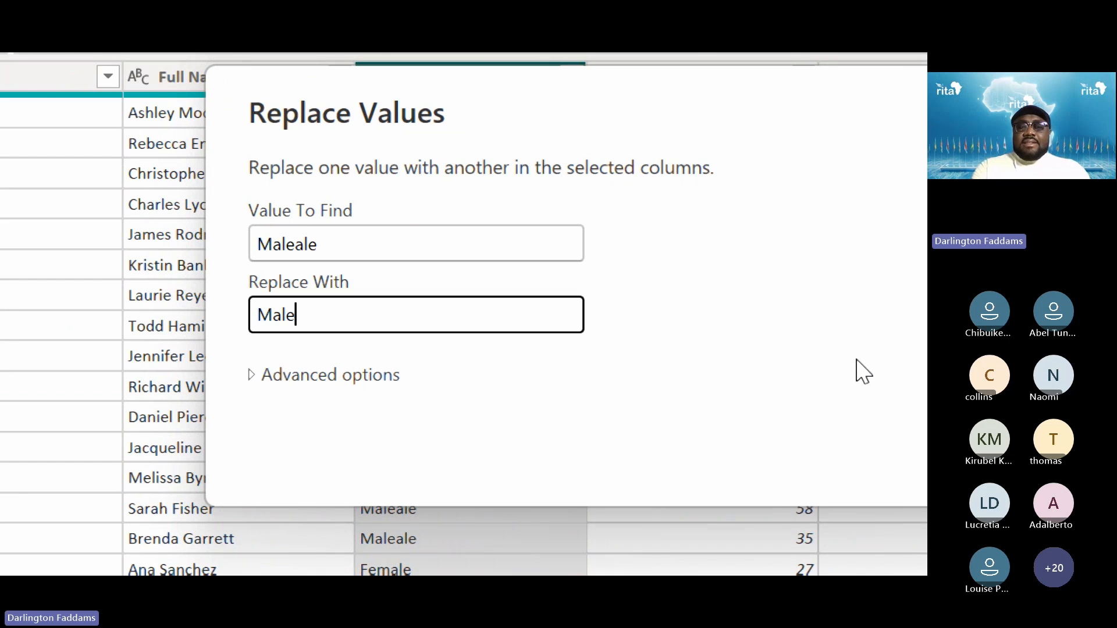
{"action": "left_click", "coordinate": [859, 442]}
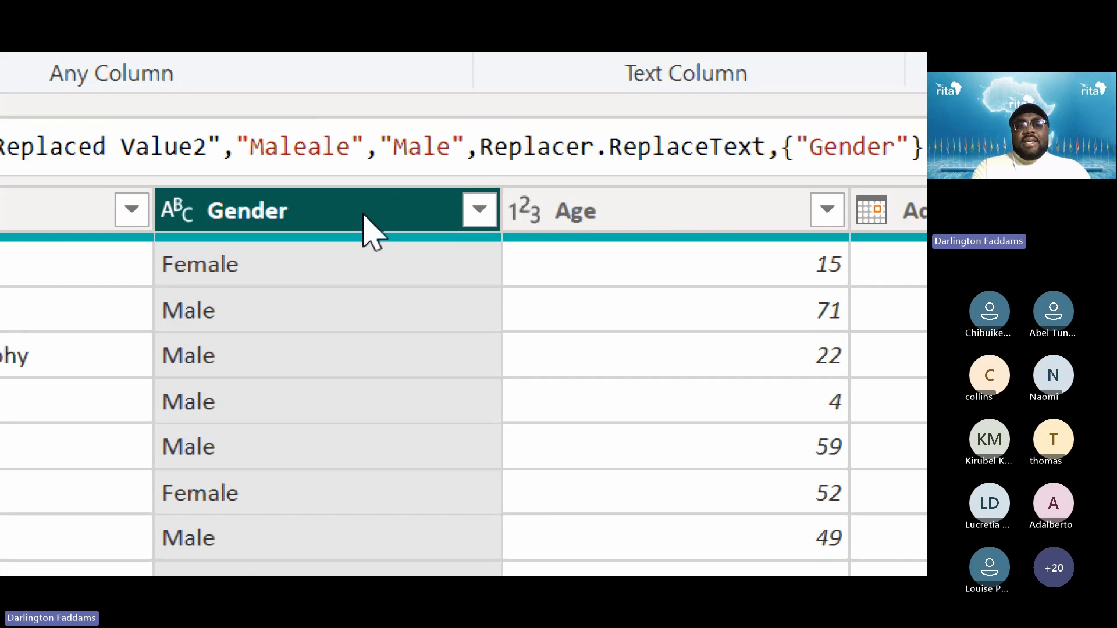
Check the Gender column's quality summary and distinct filter values, and switch to the slide on standardizing country names.
{"action": "mouse_move", "coordinate": [361, 238]}
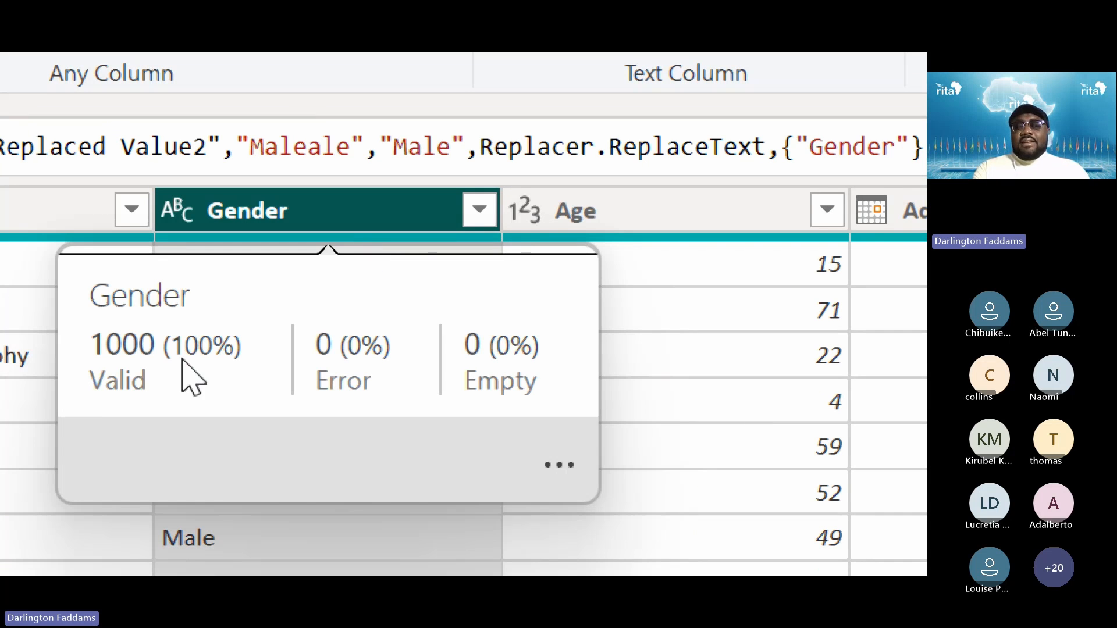
{"action": "left_click", "coordinate": [480, 210]}
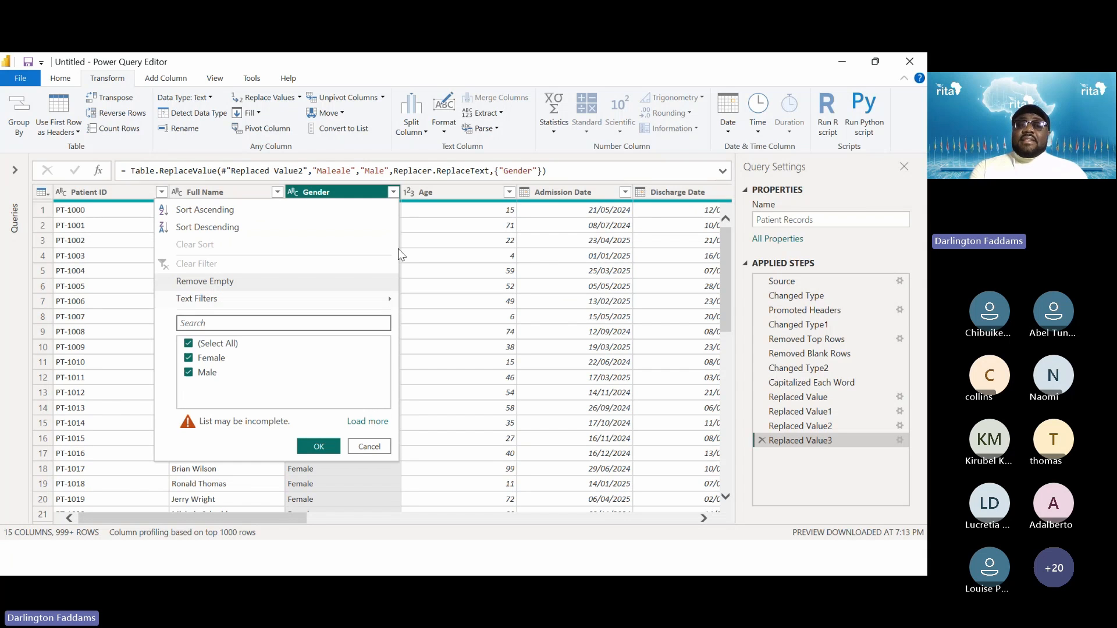
{"action": "left_click", "coordinate": [394, 196]}
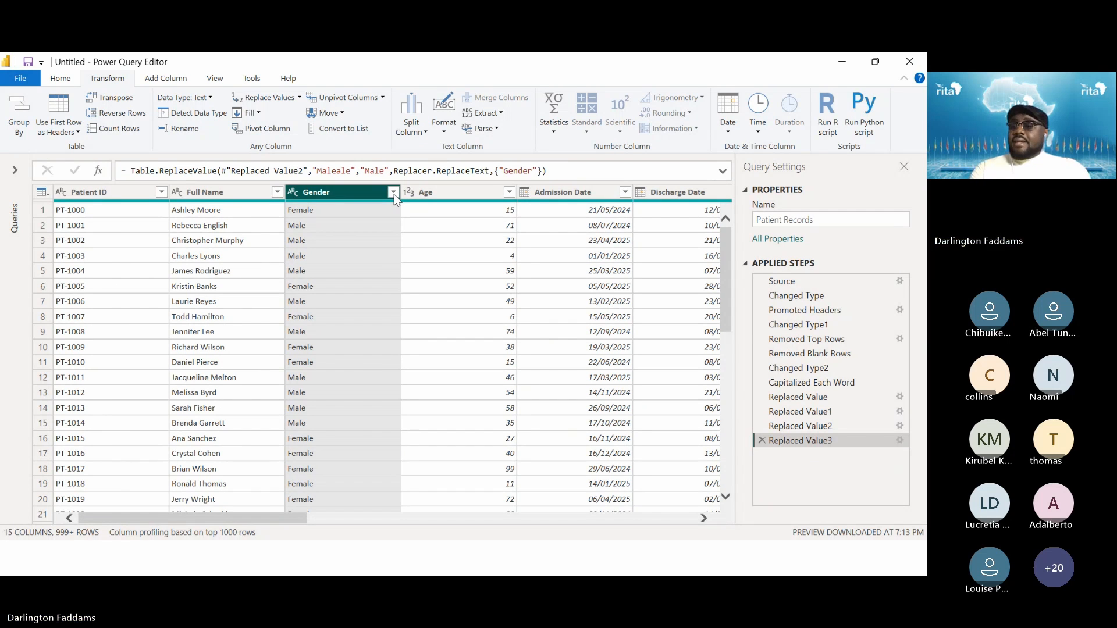
{"action": "key", "text": "alt+Tab"}
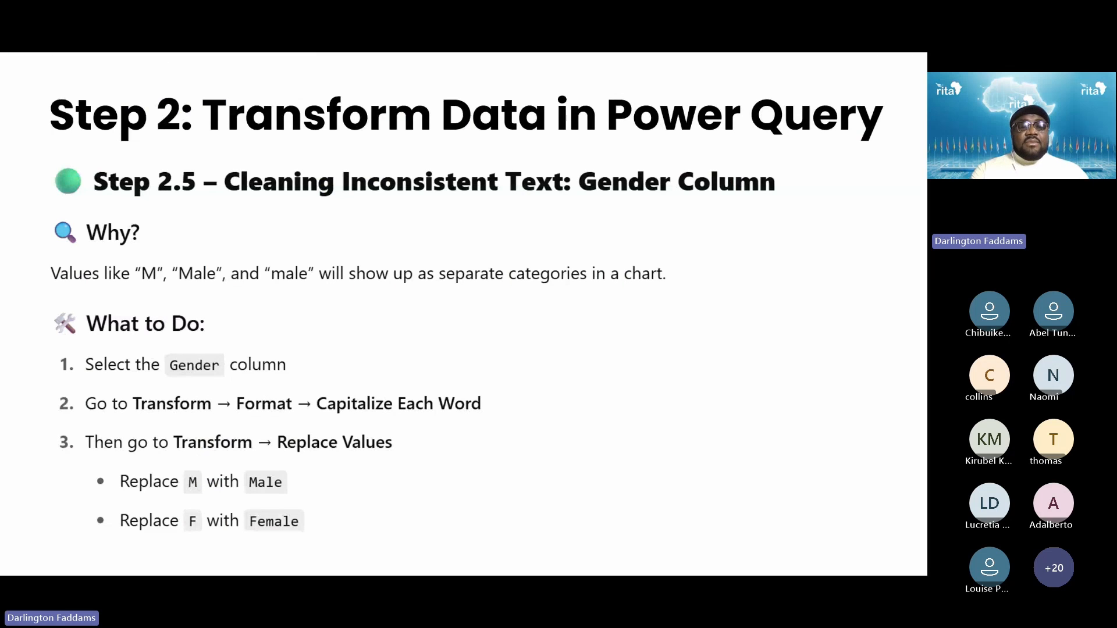
{"action": "key", "text": "Right"}
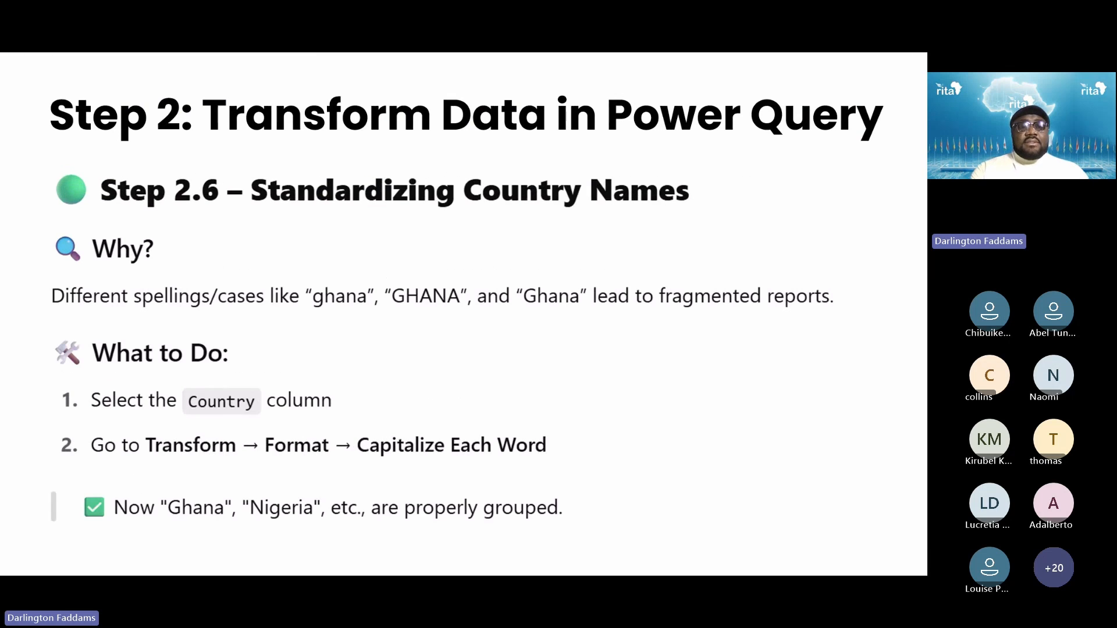
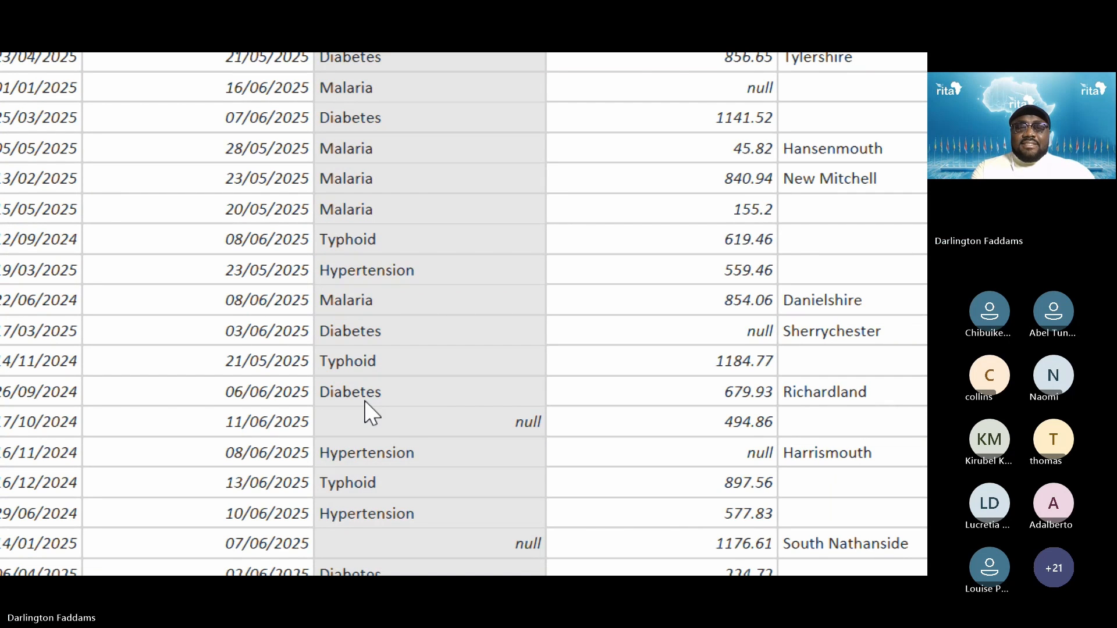
Inspect the null cells in the Diagnosis column and fill them down with the values above.
{"action": "scroll", "coordinate": [334, 563], "scroll_direction": "down", "scroll_amount": 2}
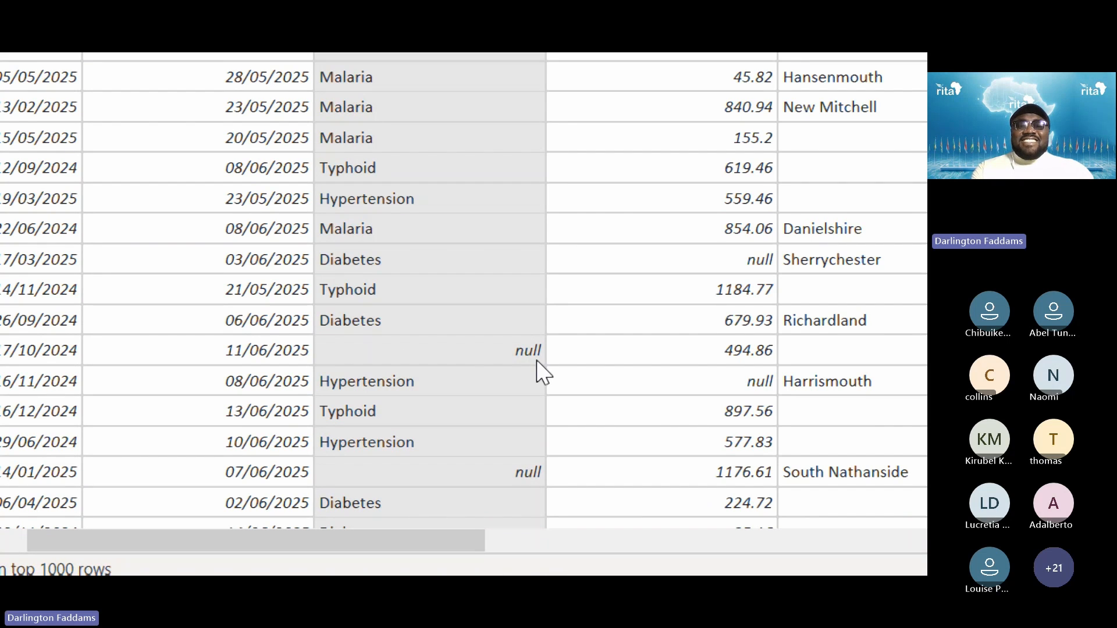
{"action": "left_click", "coordinate": [470, 356]}
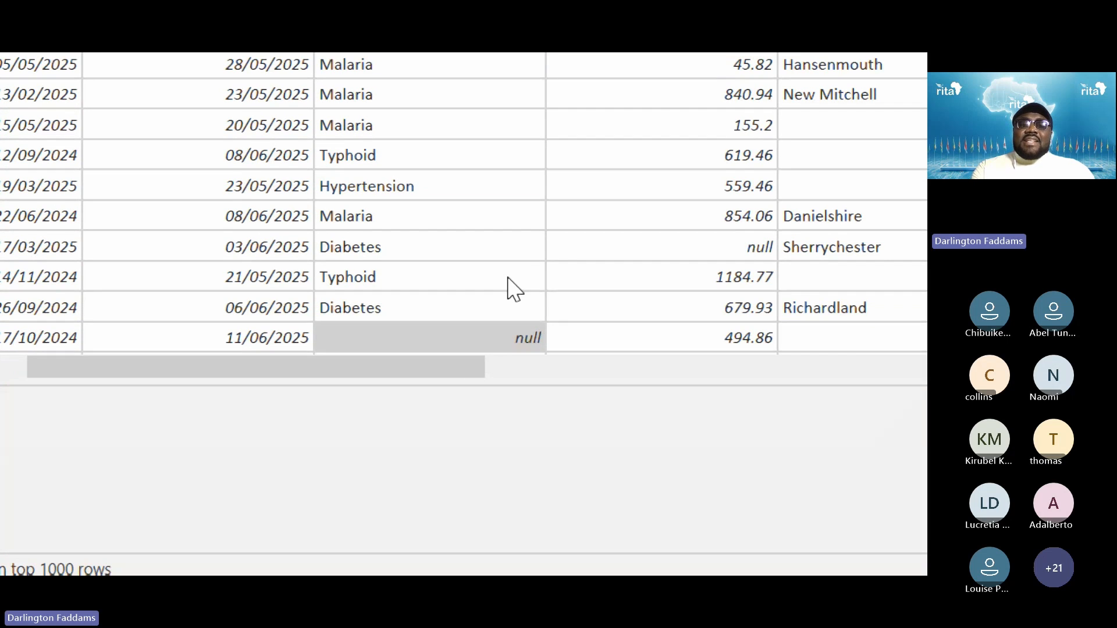
{"action": "scroll", "coordinate": [510, 287], "scroll_direction": "down", "scroll_amount": 2}
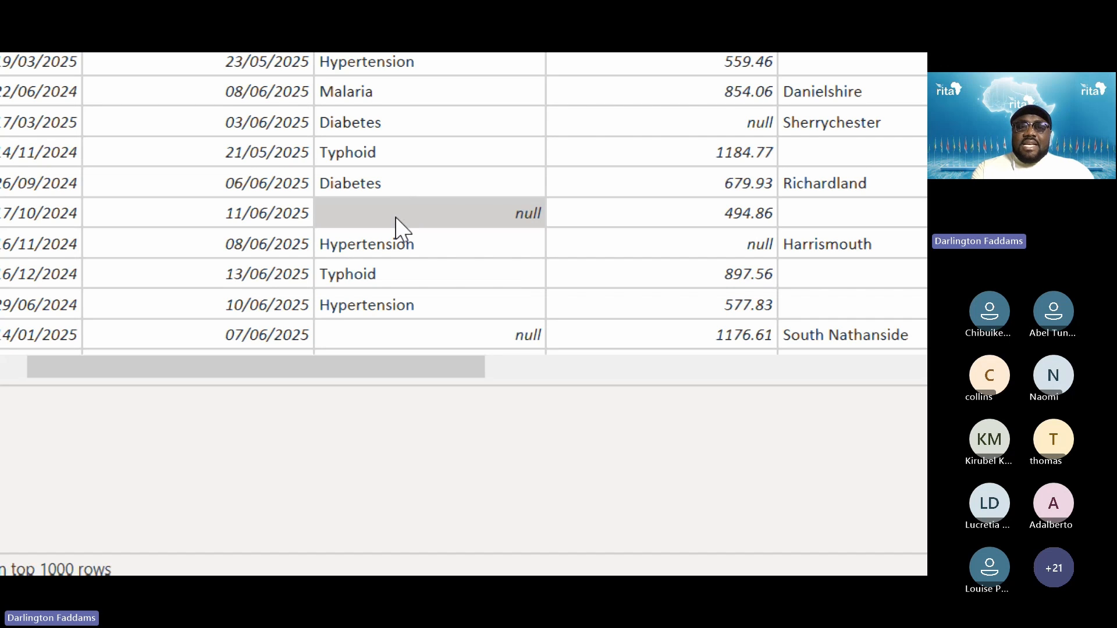
{"action": "scroll", "coordinate": [402, 228], "scroll_direction": "down", "scroll_amount": 2}
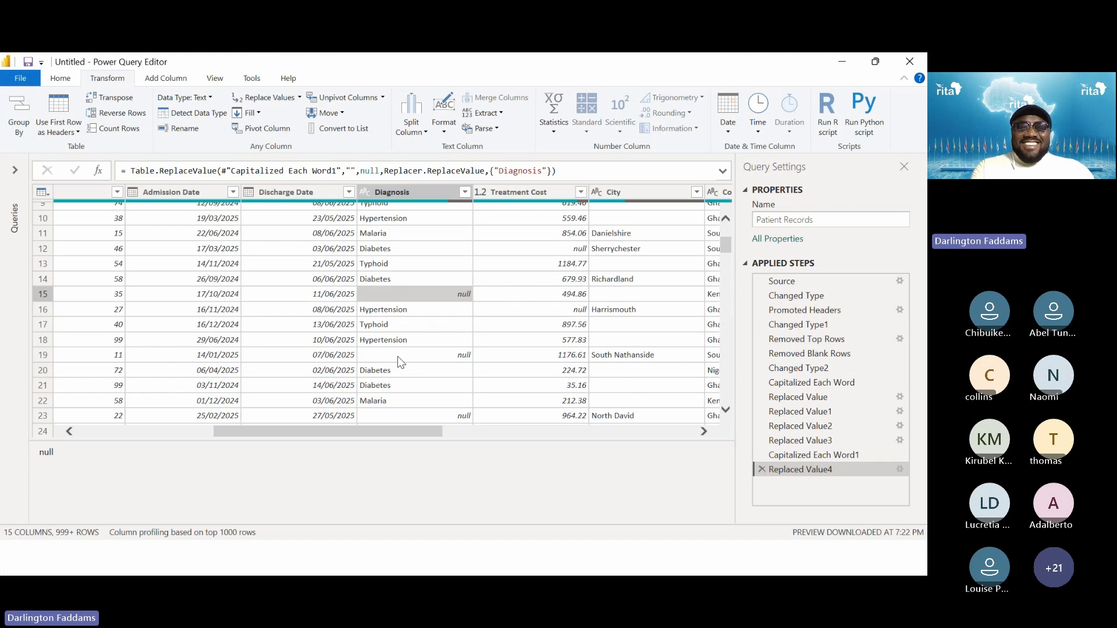
{"action": "scroll", "coordinate": [397, 356], "scroll_direction": "up", "scroll_amount": 3}
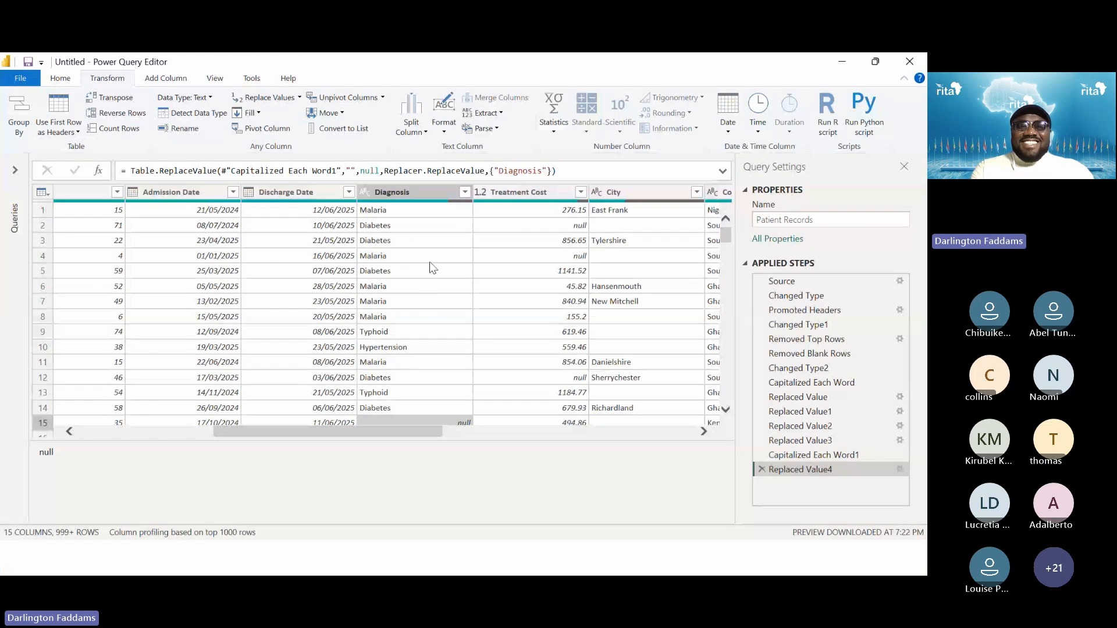
{"action": "right_click", "coordinate": [404, 195]}
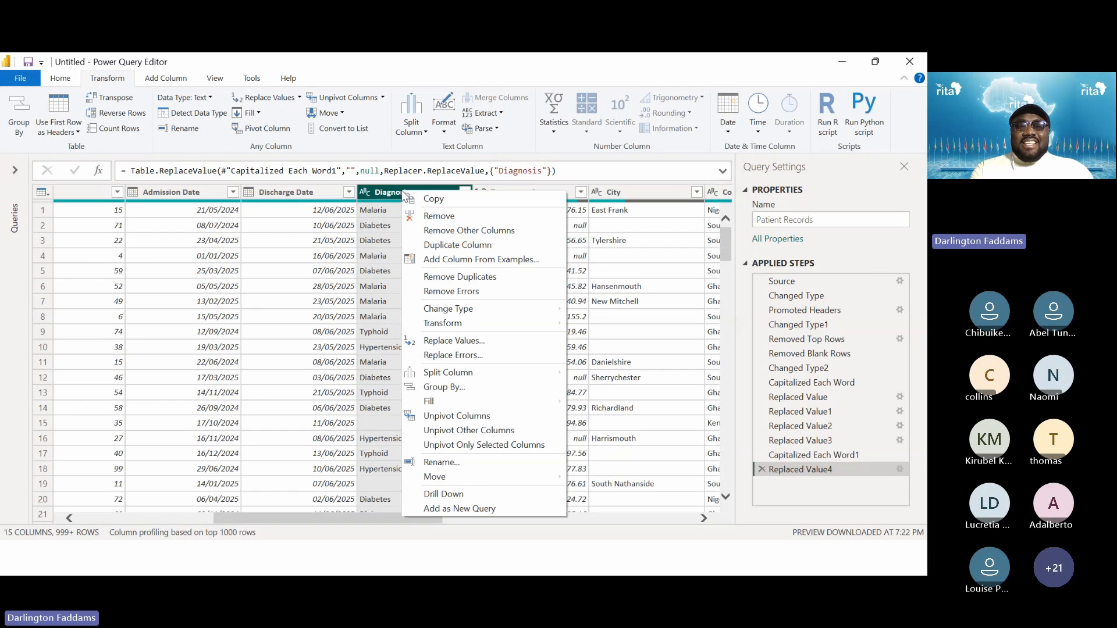
{"action": "mouse_move", "coordinate": [504, 407]}
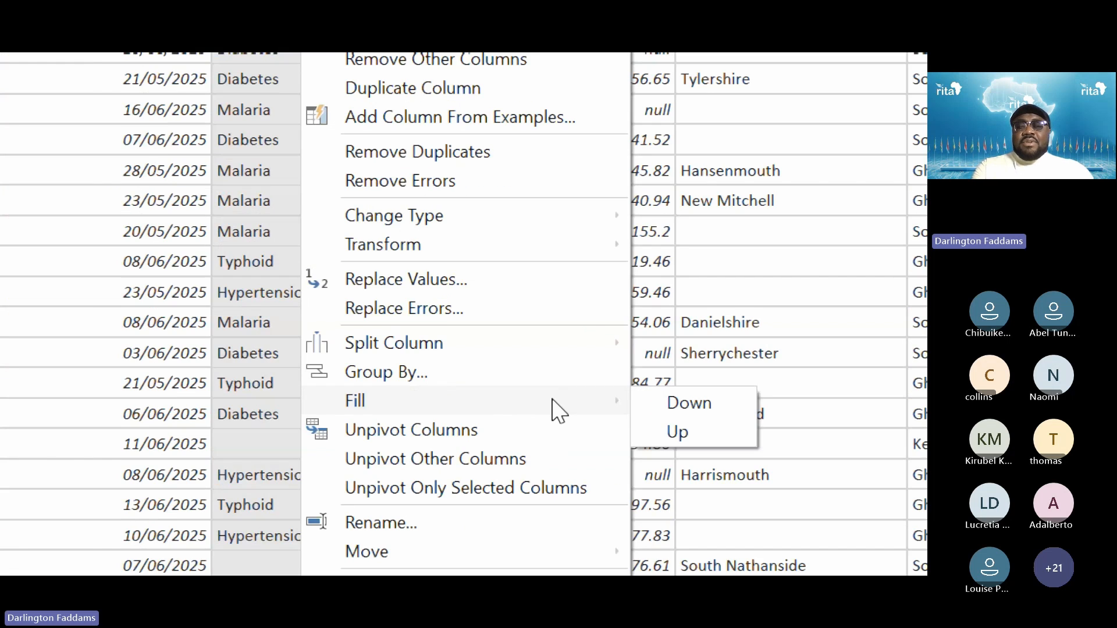
{"action": "left_click", "coordinate": [705, 407]}
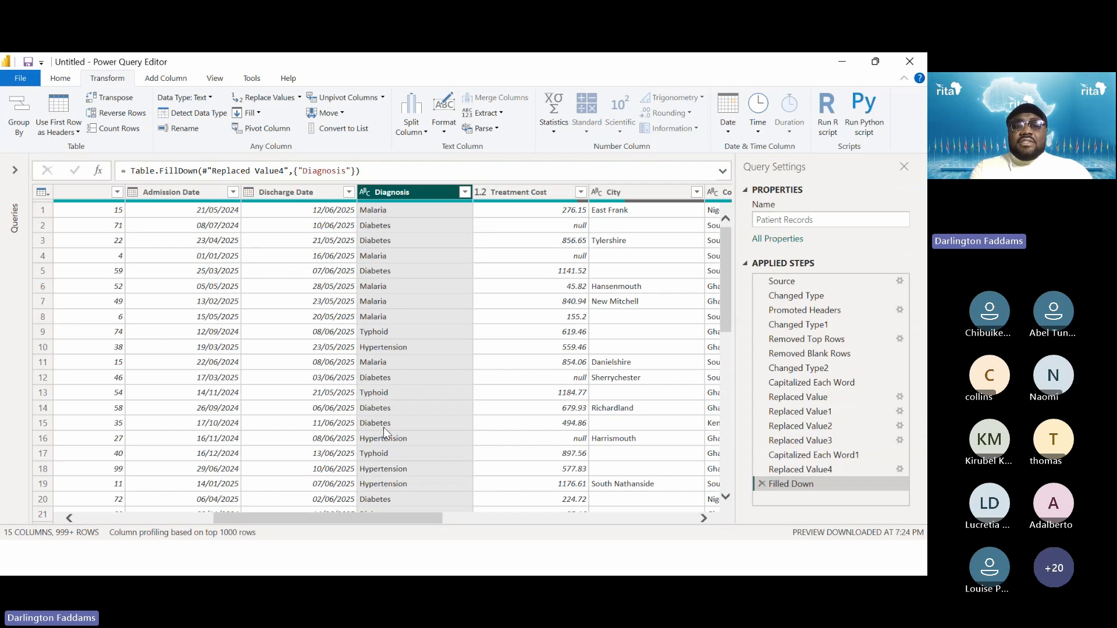
Consult the slide on filling missing data for the City column and return to the Power Query Editor.
{"action": "left_click", "coordinate": [548, 378]}
{"action": "key", "text": "alt+Tab"}
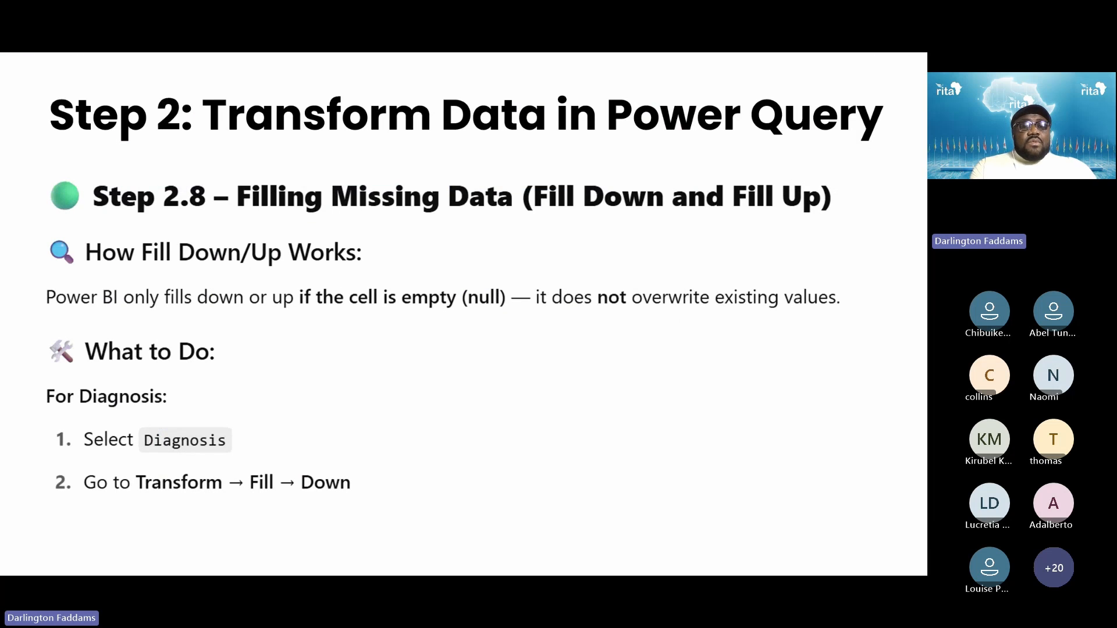
{"action": "key", "text": "Right"}
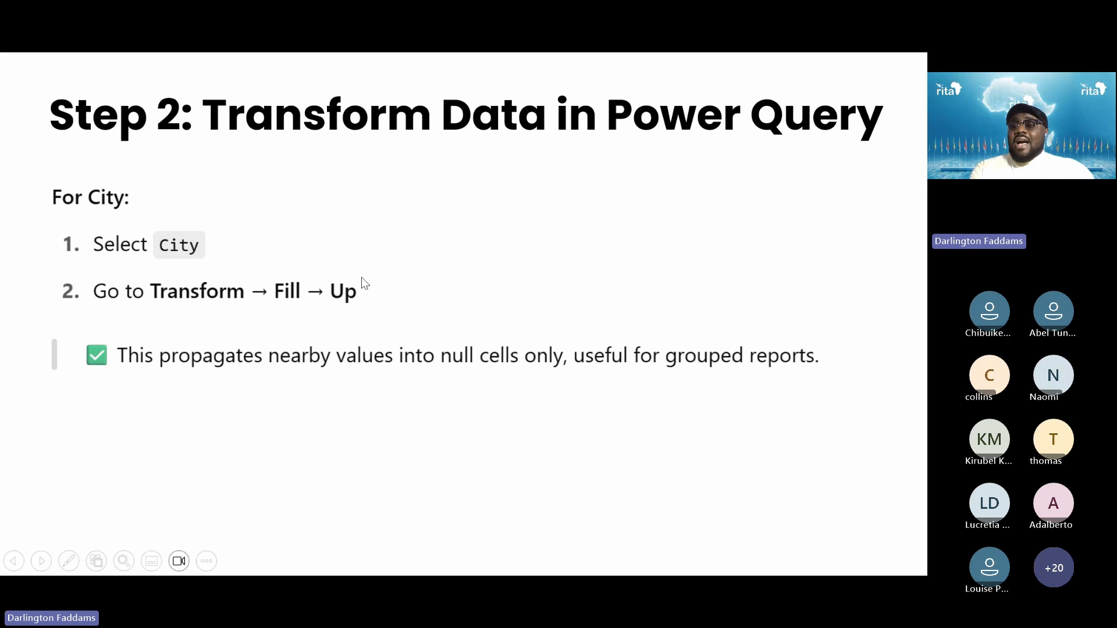
{"action": "key", "text": "alt+Tab"}
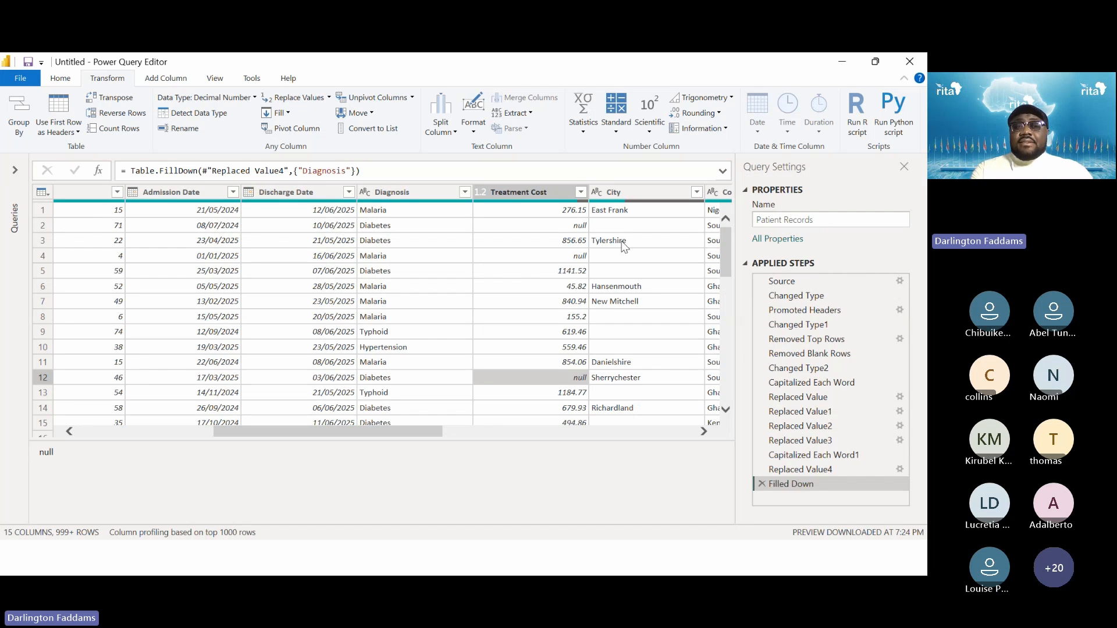
Replace the blank values in the City column with null.
{"action": "left_click", "coordinate": [695, 236]}
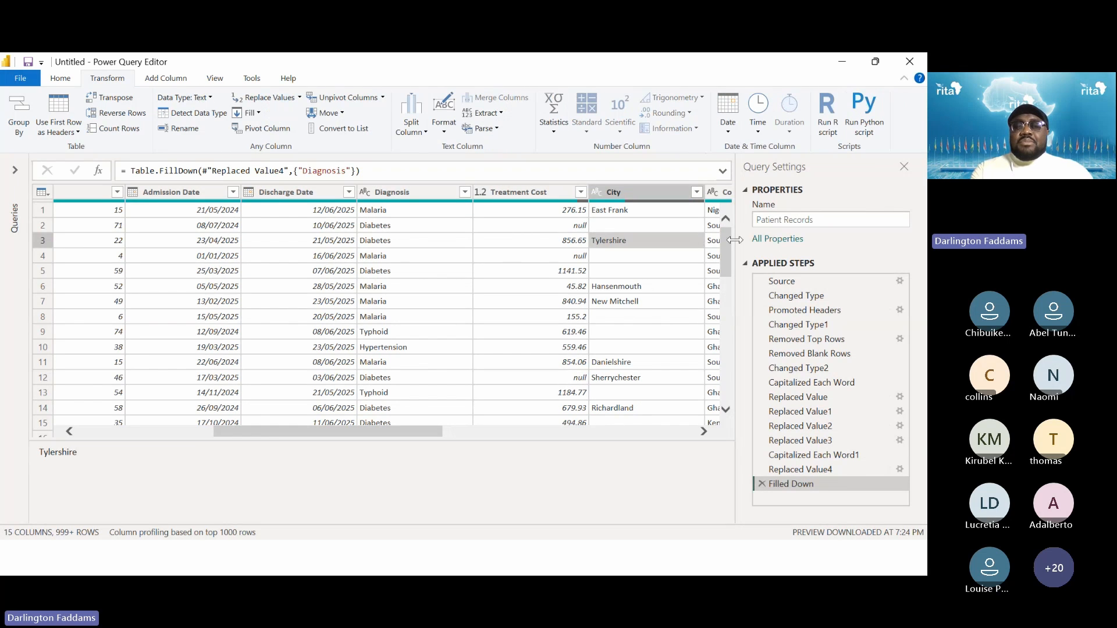
{"action": "left_click", "coordinate": [633, 191]}
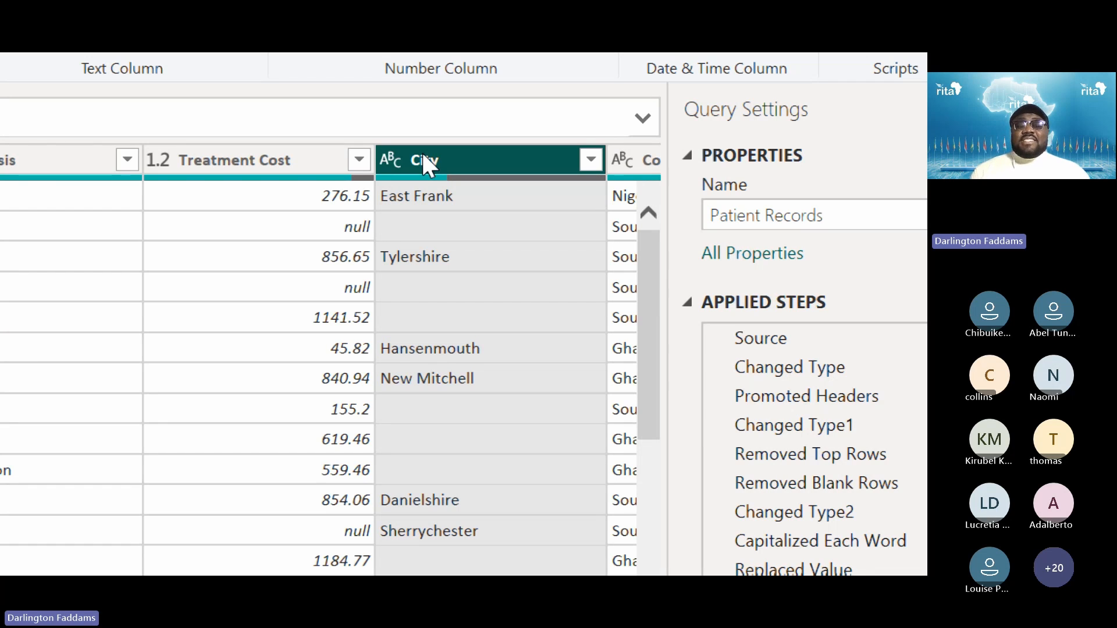
{"action": "right_click", "coordinate": [425, 163]}
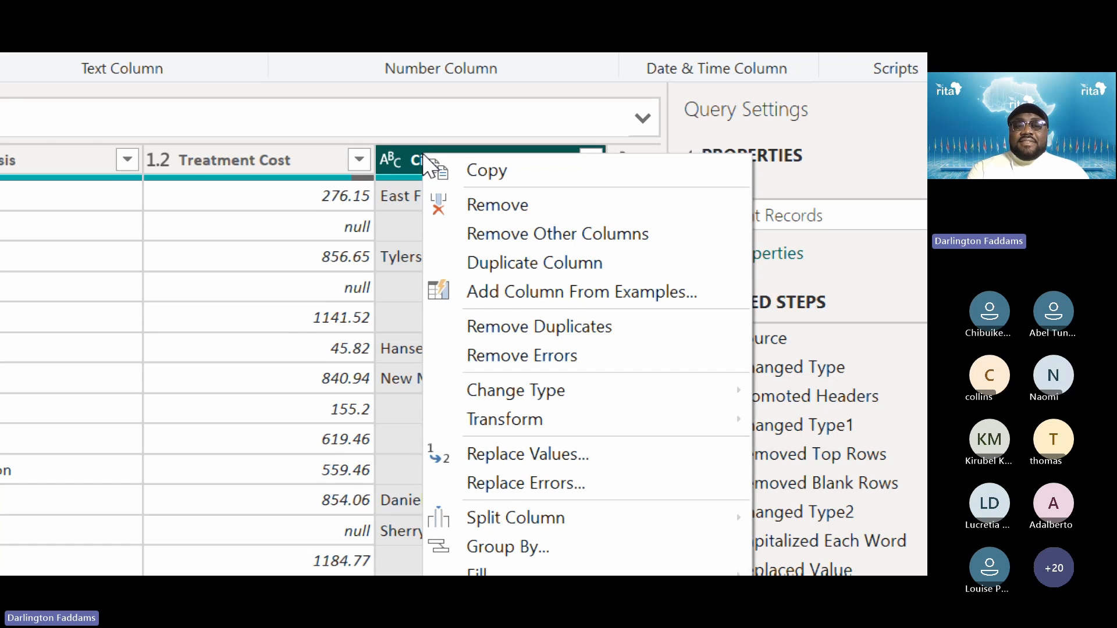
{"action": "left_click", "coordinate": [532, 457]}
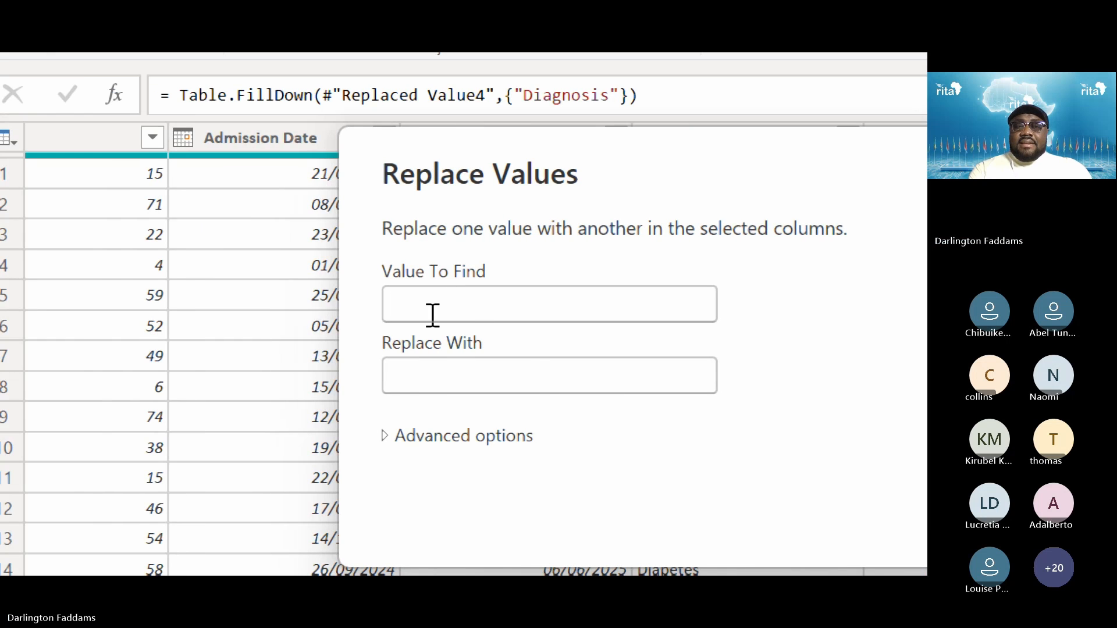
{"action": "left_click", "coordinate": [444, 371]}
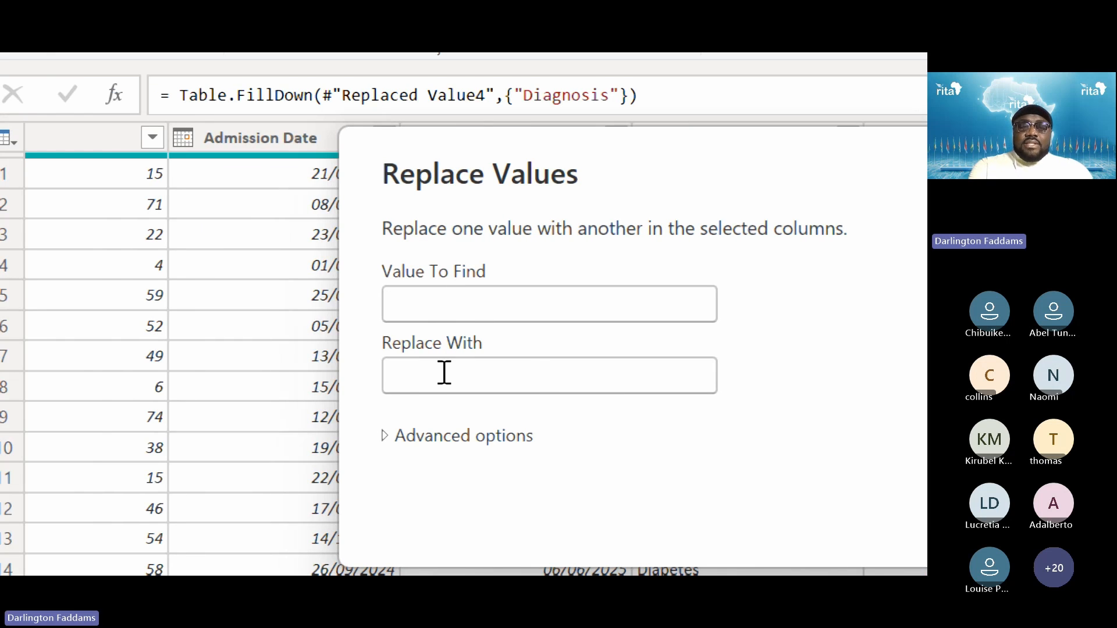
{"action": "type", "text": "null"}
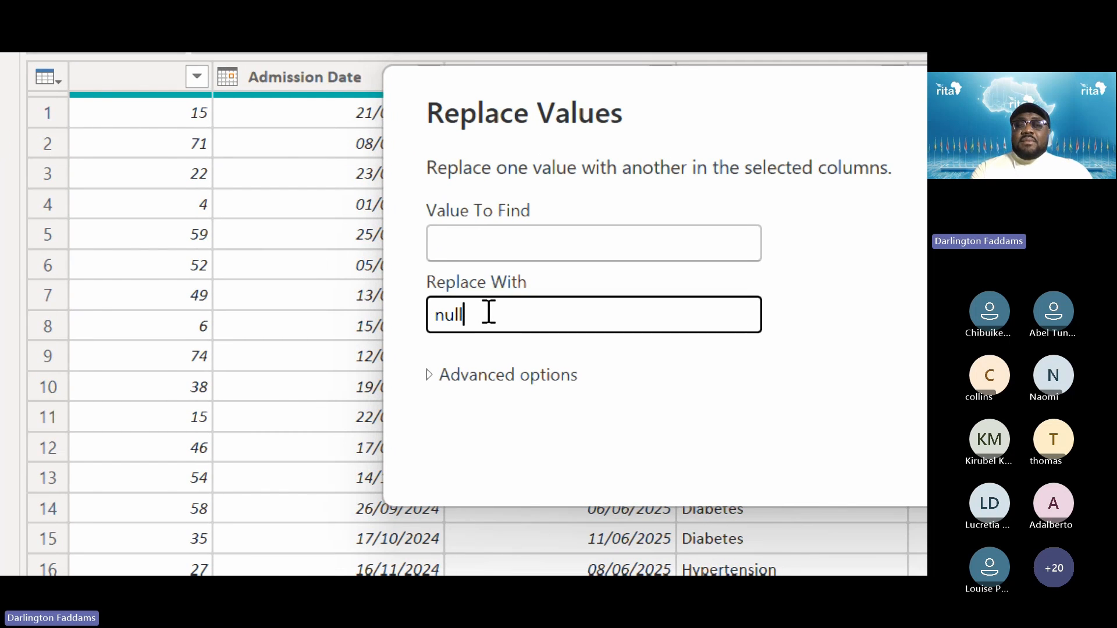
{"action": "key", "text": "Return"}
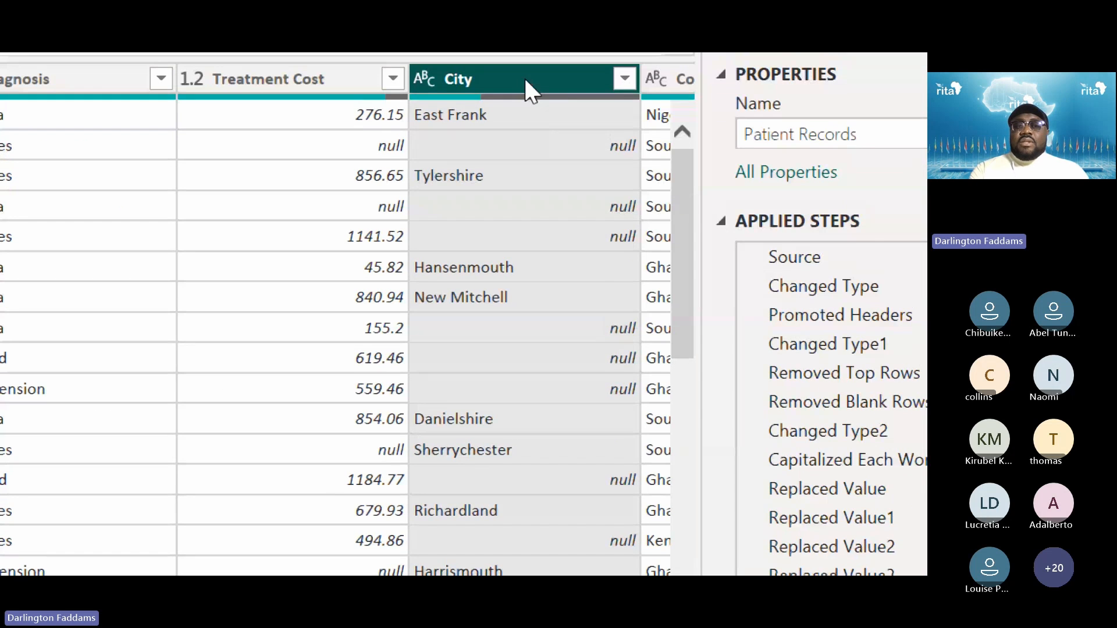
Fill the null cells in the City column up with the values below them.
{"action": "right_click", "coordinate": [649, 78]}
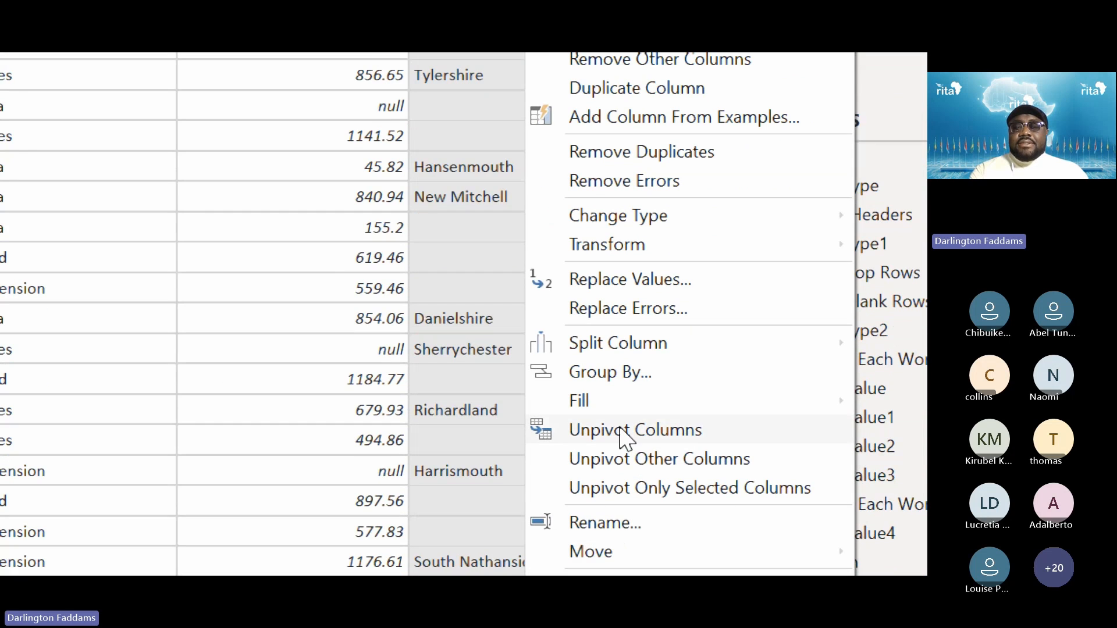
{"action": "mouse_move", "coordinate": [616, 501]}
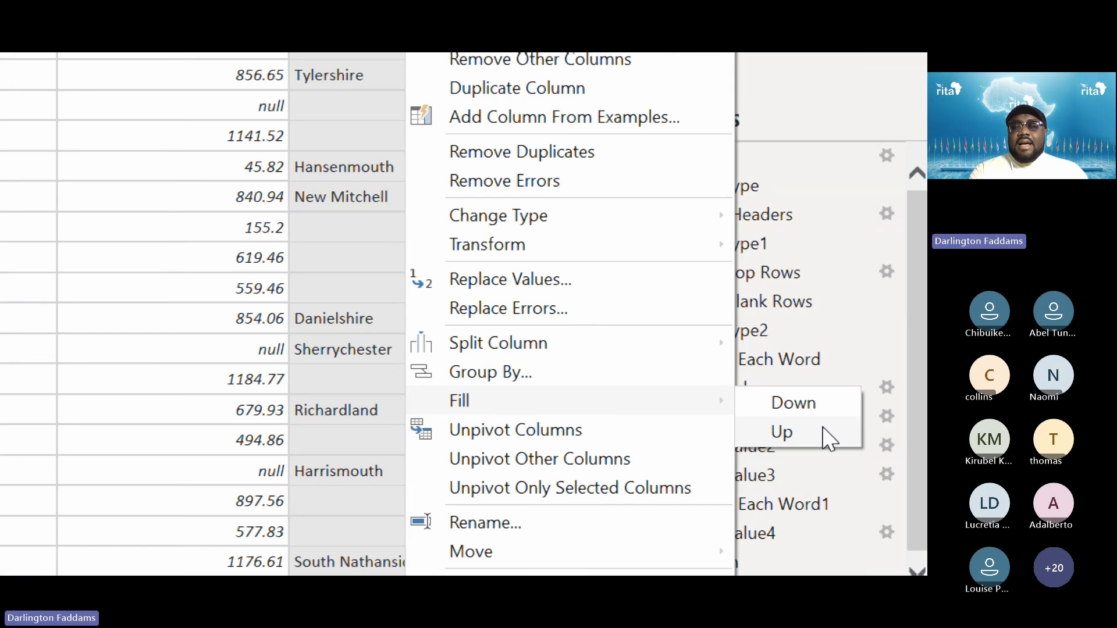
{"action": "left_click", "coordinate": [829, 438]}
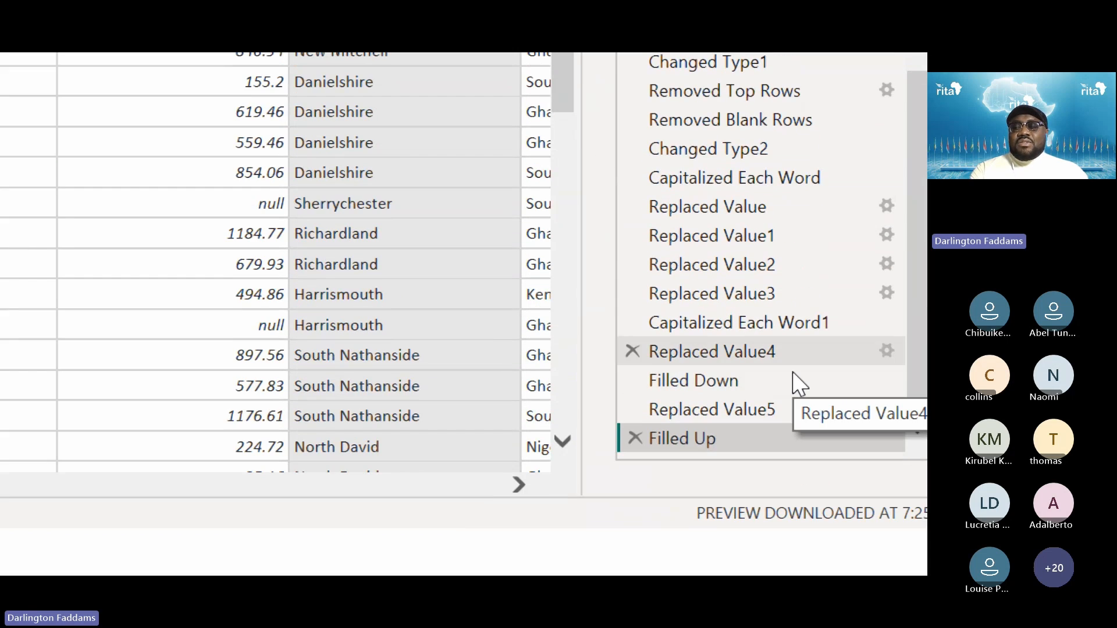
Review the City column beside Country at the Replaced Value5 applied step, before the fill up.
{"action": "left_click", "coordinate": [725, 417]}
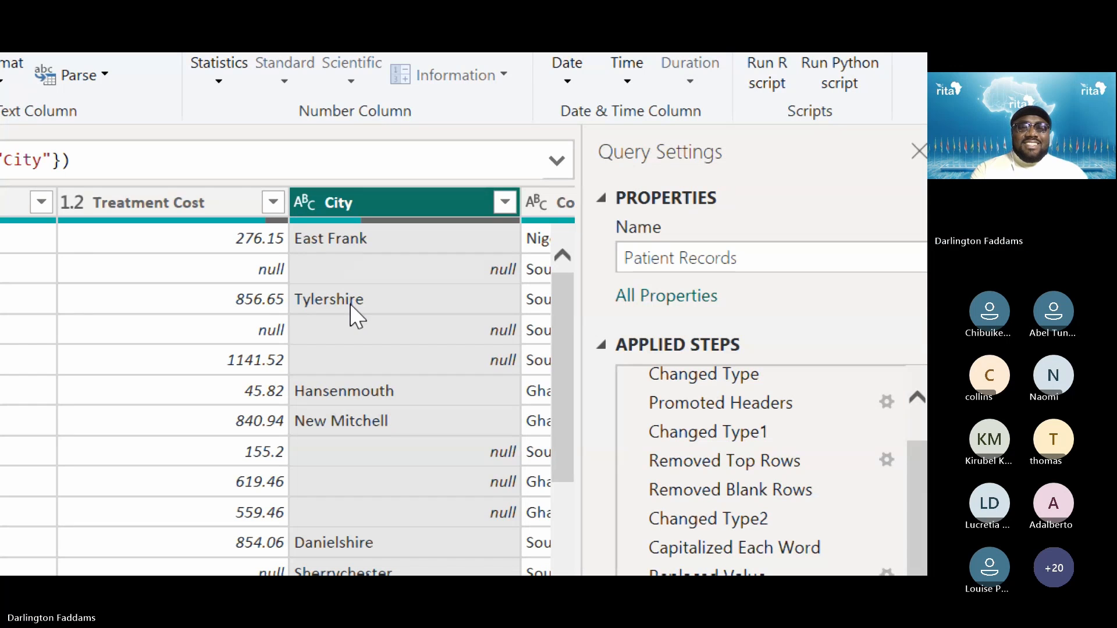
{"action": "scroll", "coordinate": [452, 339], "scroll_direction": "right", "scroll_amount": 3}
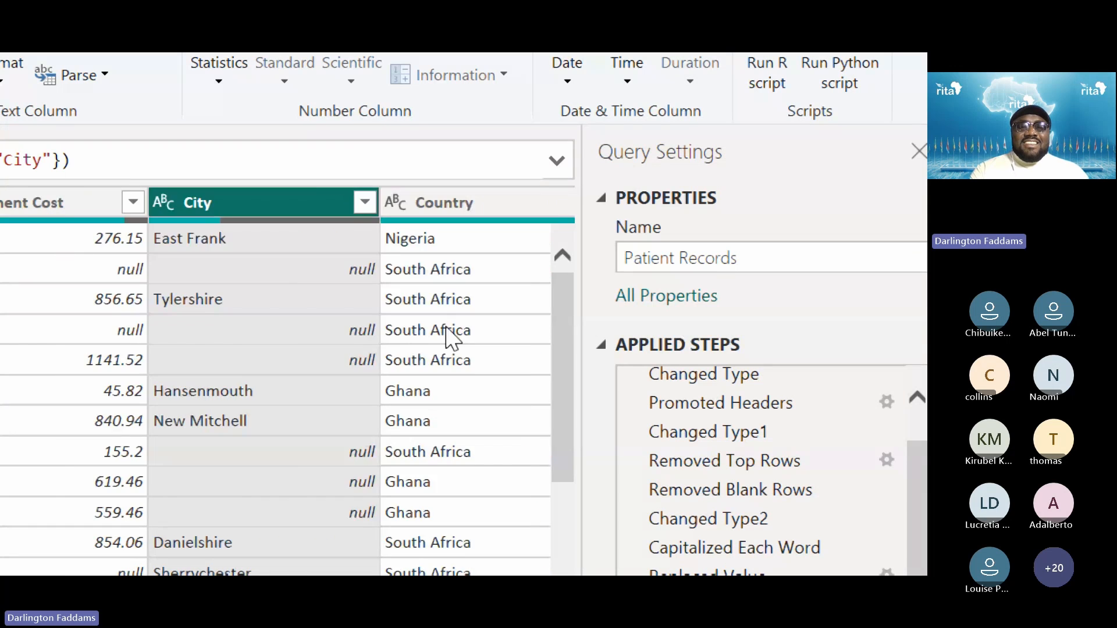
Compare the null cells in the City column before the fill with the same rows at the Filled Up applied step.
{"action": "left_click", "coordinate": [258, 304]}
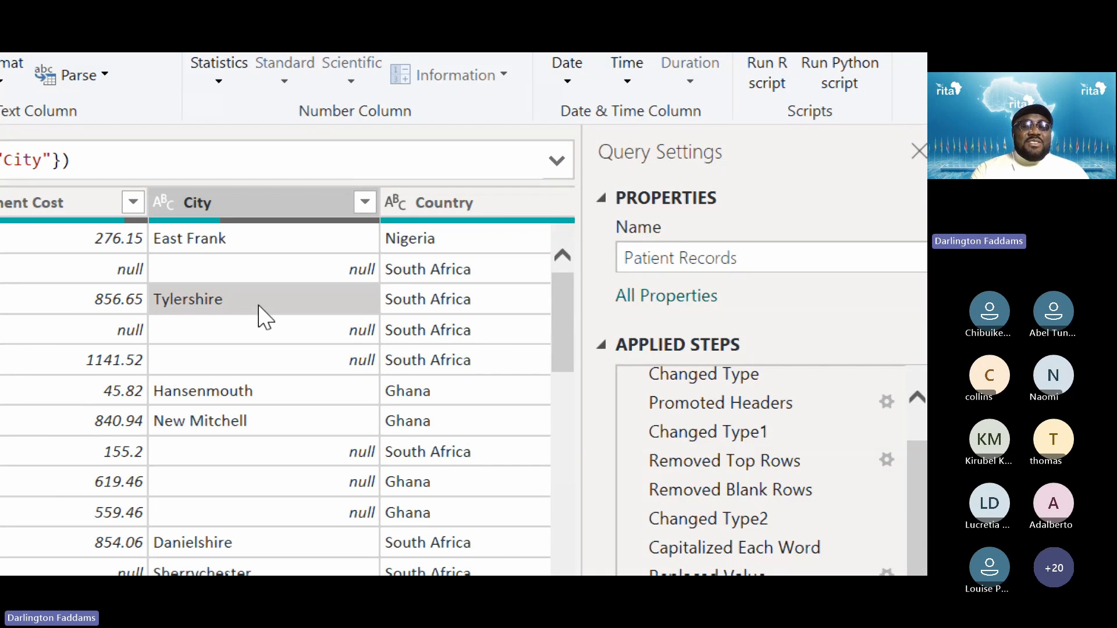
{"action": "left_click", "coordinate": [195, 271]}
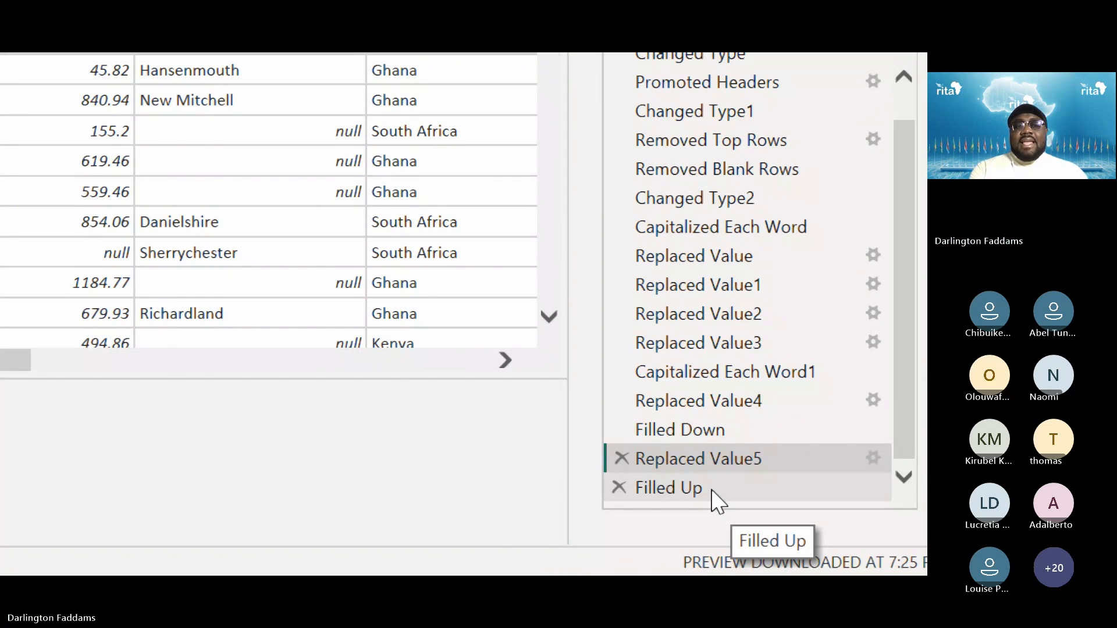
{"action": "left_click", "coordinate": [714, 492]}
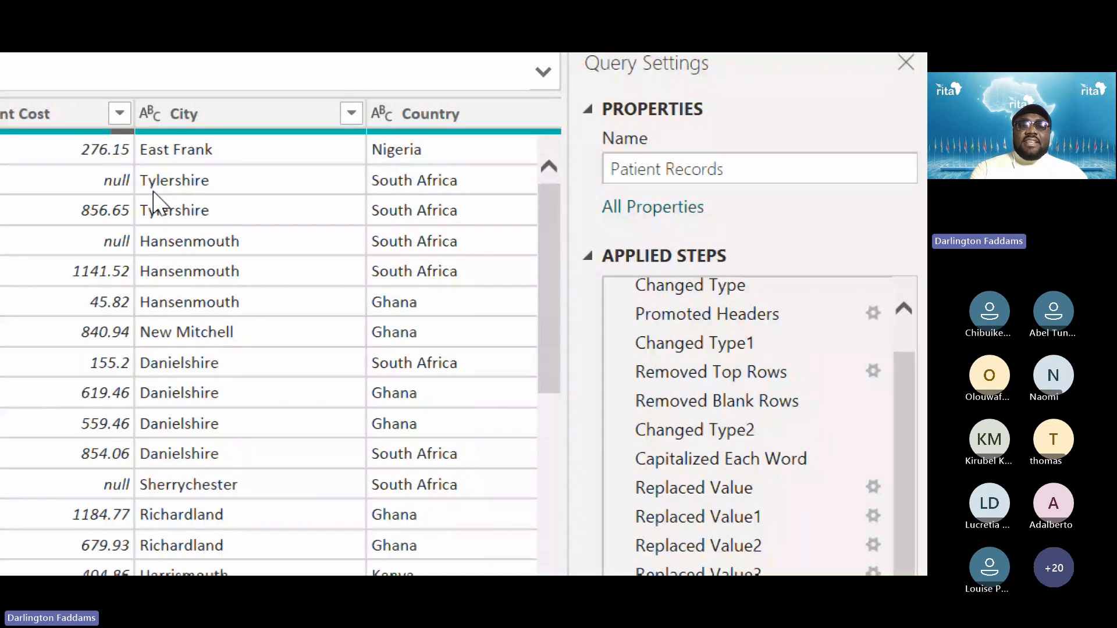
{"action": "left_click", "coordinate": [153, 192]}
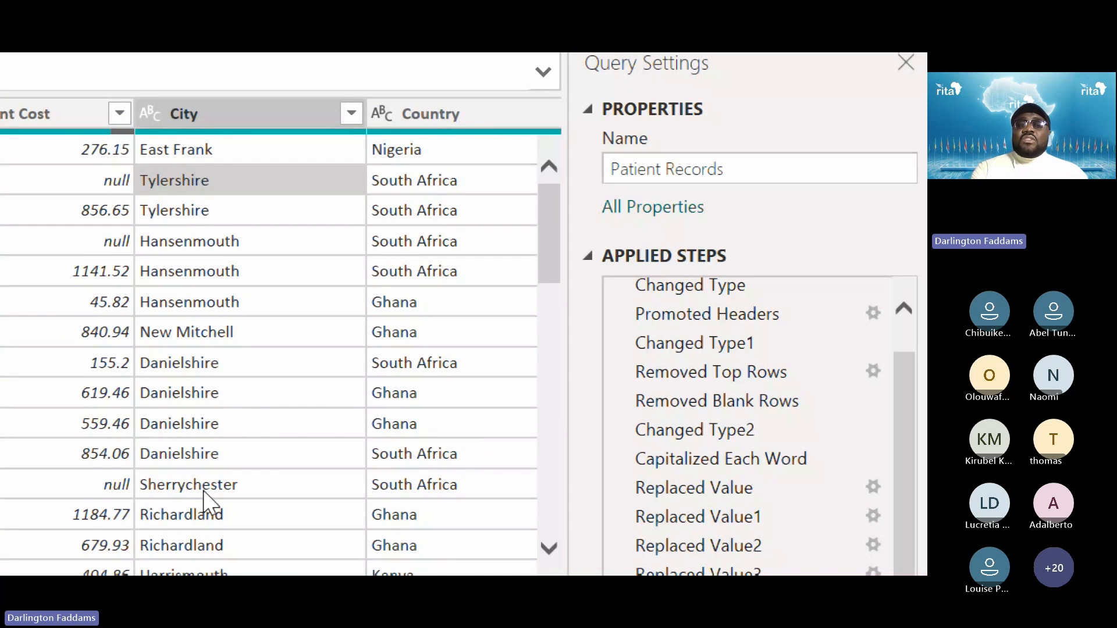
Check the City column at the Filled Up step for leftover null values, from the first rows far down and back.
{"action": "scroll", "coordinate": [203, 490], "scroll_direction": "down", "scroll_amount": 5}
{"action": "scroll", "coordinate": [205, 493], "scroll_direction": "down", "scroll_amount": 2}
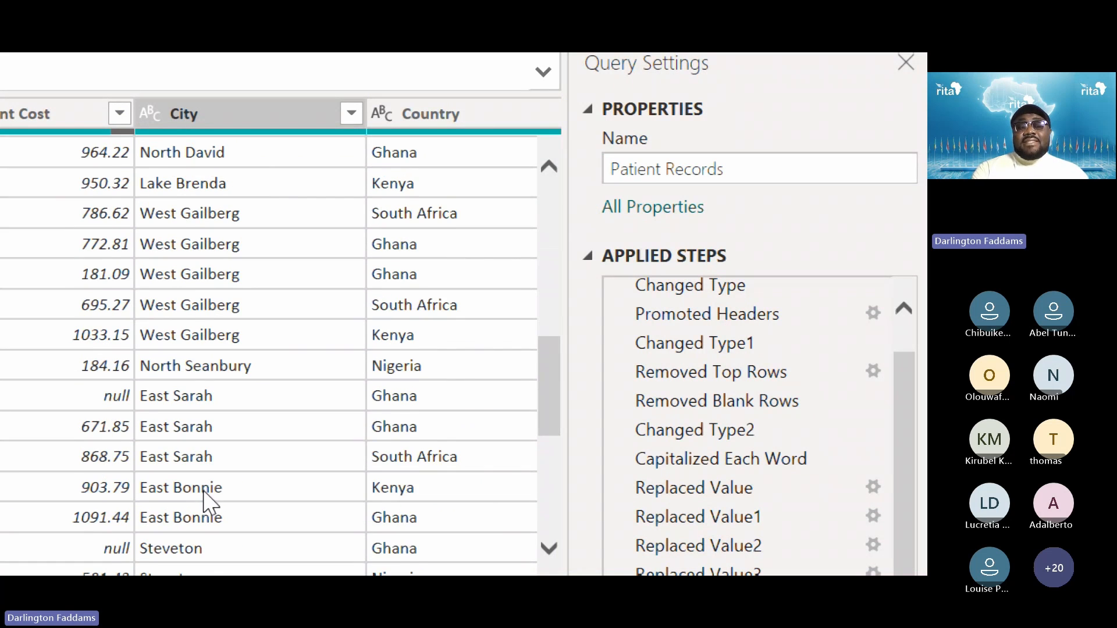
{"action": "scroll", "coordinate": [209, 500], "scroll_direction": "down", "scroll_amount": 4}
{"action": "scroll", "coordinate": [204, 492], "scroll_direction": "down", "scroll_amount": 12}
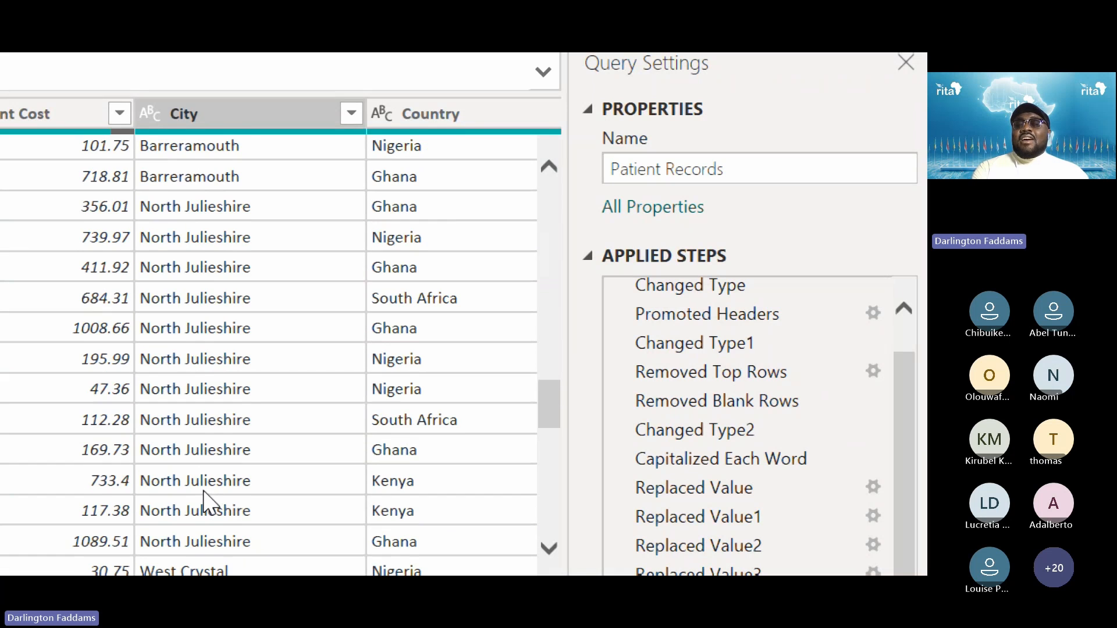
{"action": "scroll", "coordinate": [210, 499], "scroll_direction": "down", "scroll_amount": 6}
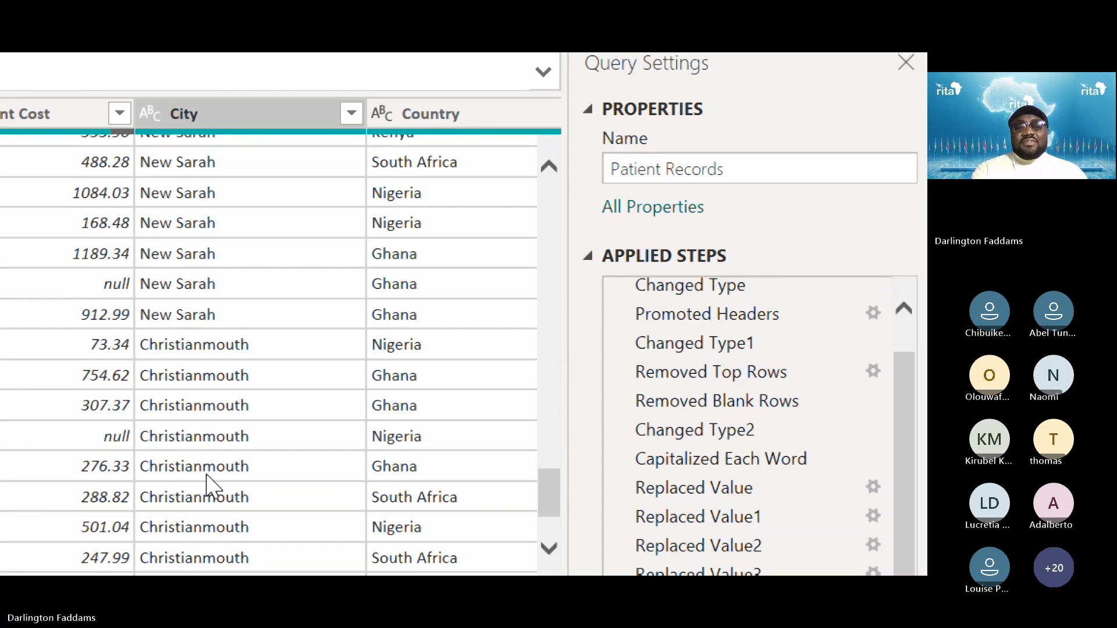
{"action": "scroll", "coordinate": [210, 489], "scroll_direction": "up", "scroll_amount": 8}
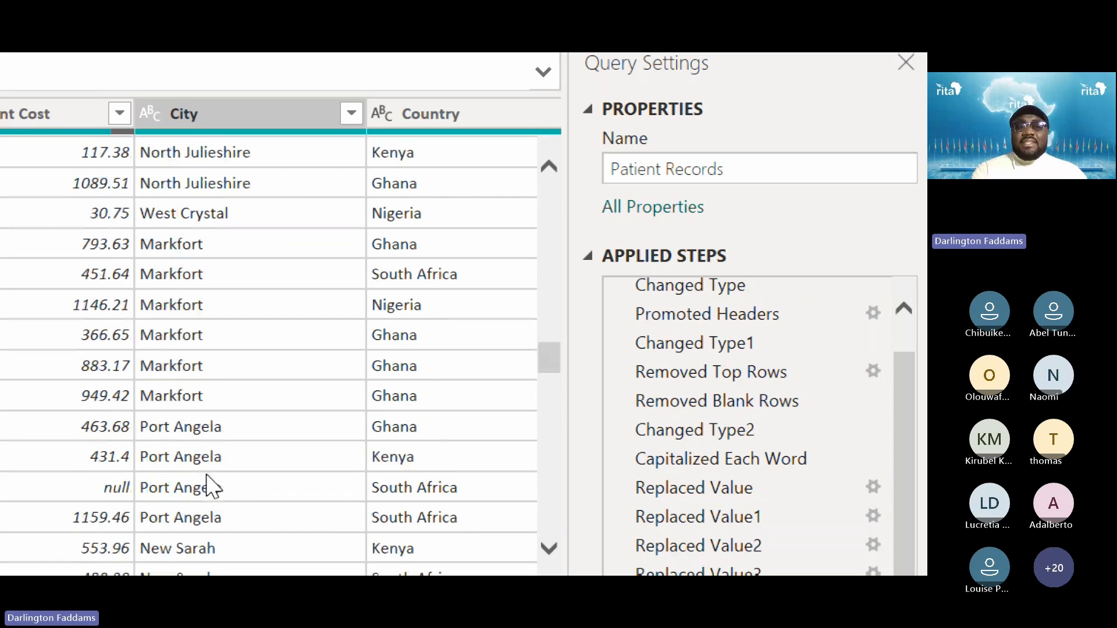
{"action": "scroll", "coordinate": [212, 486], "scroll_direction": "up", "scroll_amount": 10}
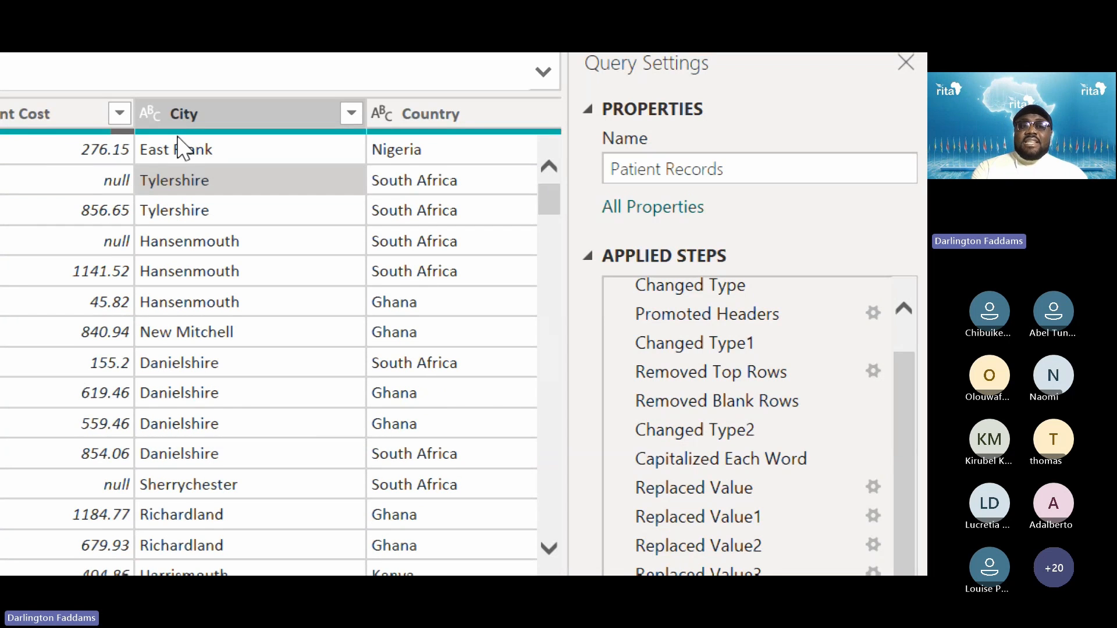
{"action": "mouse_move", "coordinate": [178, 135]}
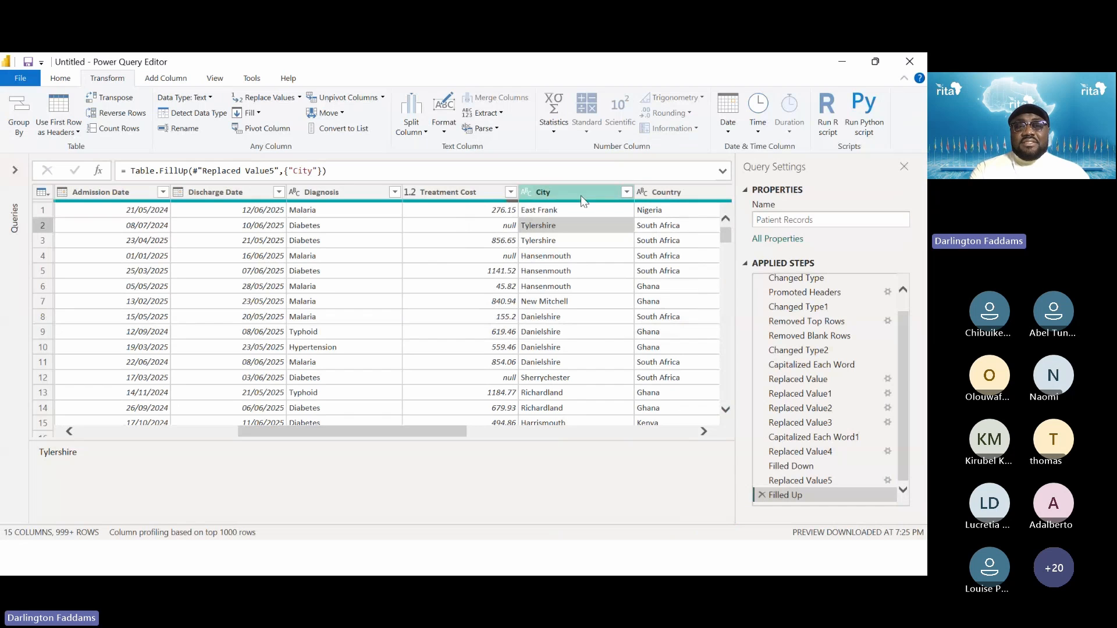
{"action": "left_click", "coordinate": [559, 209]}
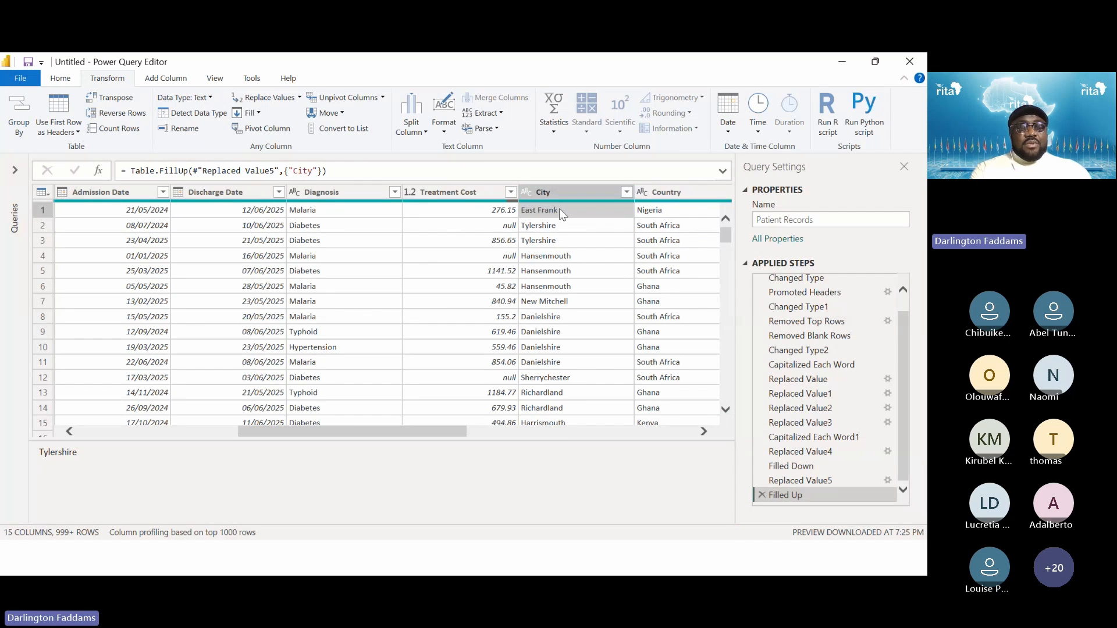
Consult the slides on filling City and splitting Full Location into two columns, and return to the Power Query Editor.
{"action": "key", "text": "alt+Tab"}
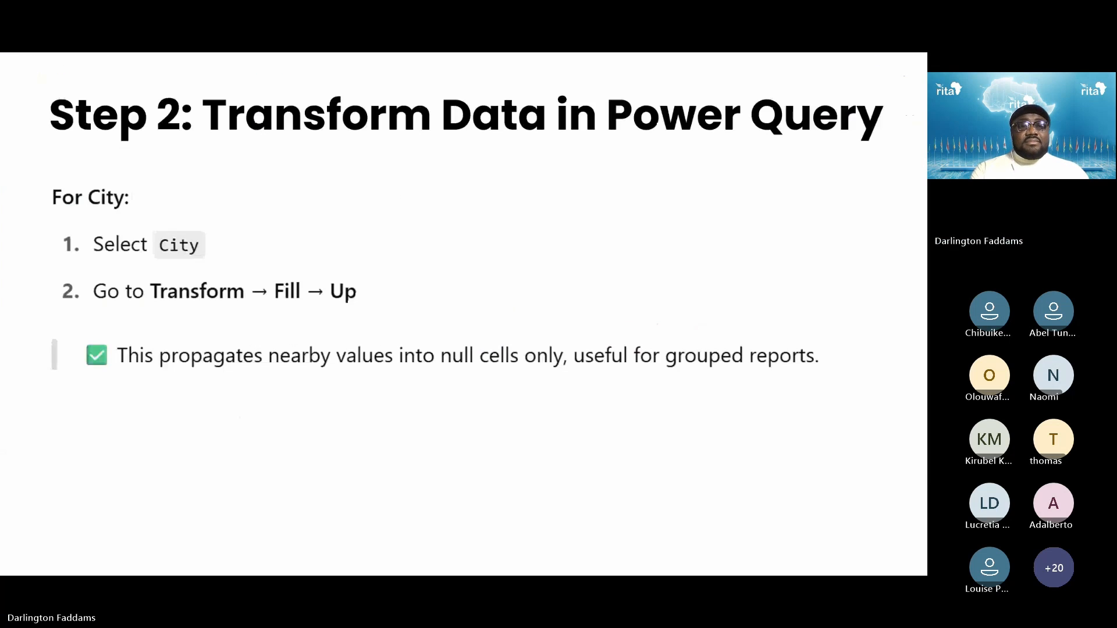
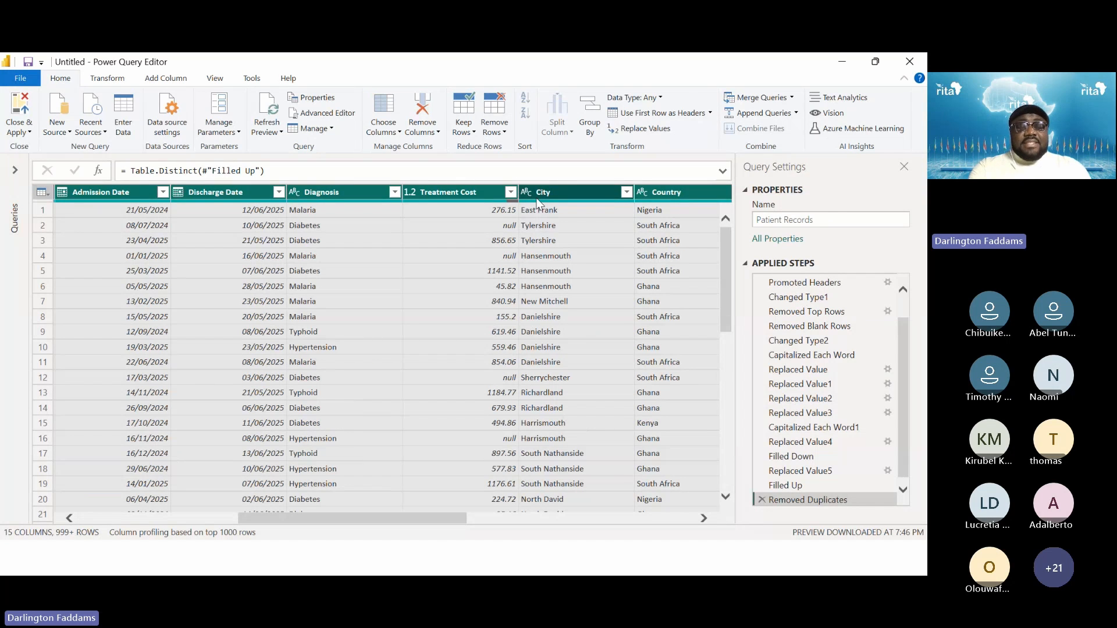
{"action": "key", "text": "alt+Tab"}
{"action": "key", "text": "Right"}
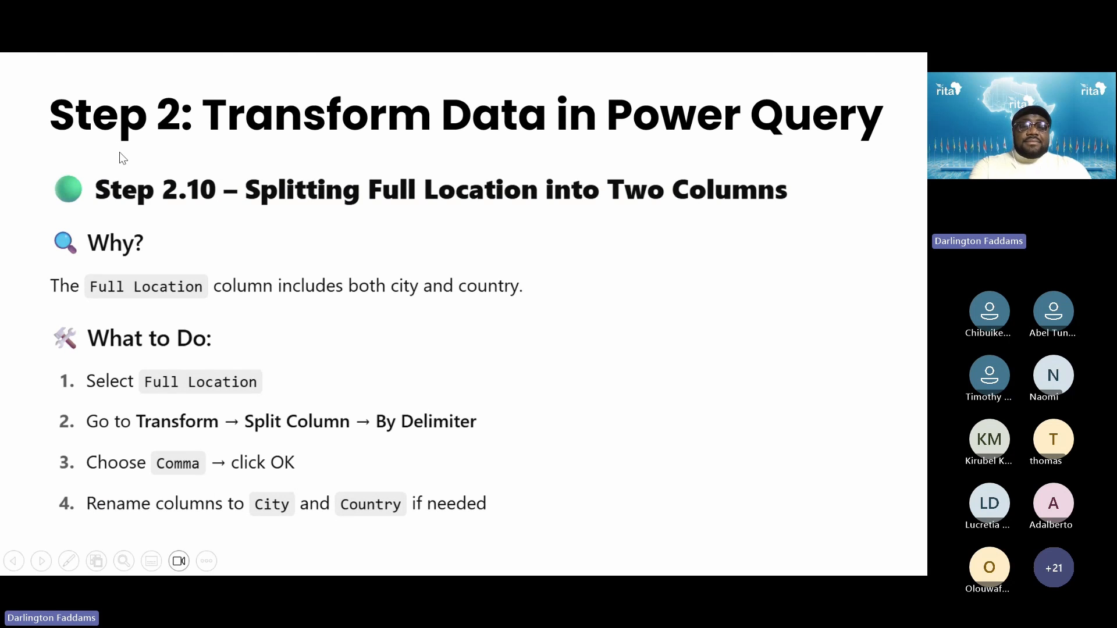
{"action": "key", "text": "super+plus"}
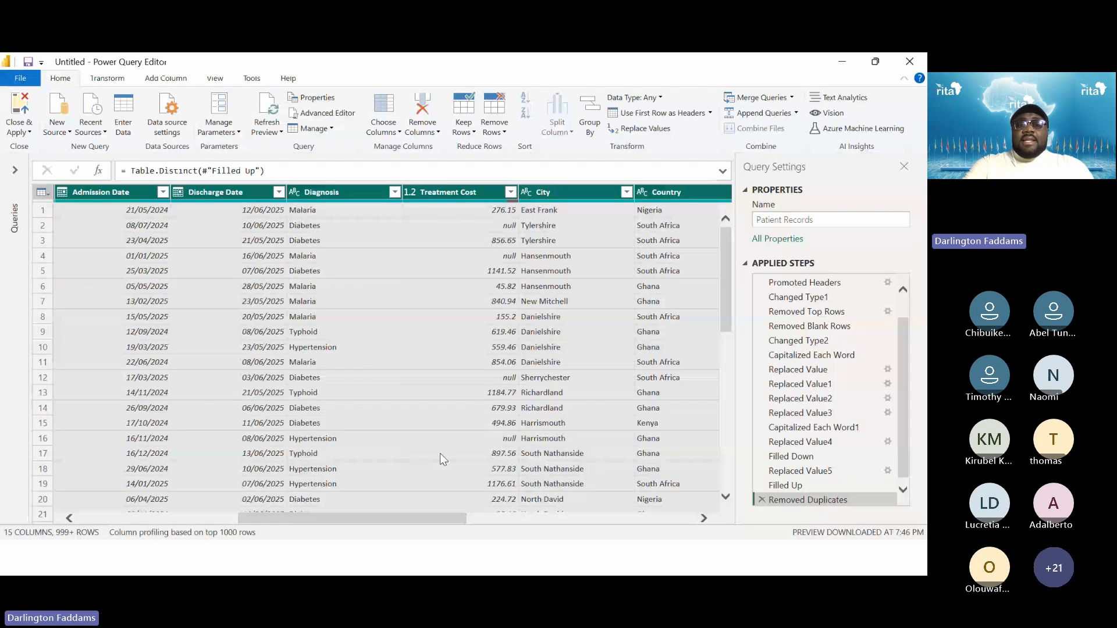
Examine the City and Country columns and compare them with the combined values in the Full Location column.
{"action": "left_click", "coordinate": [583, 197]}
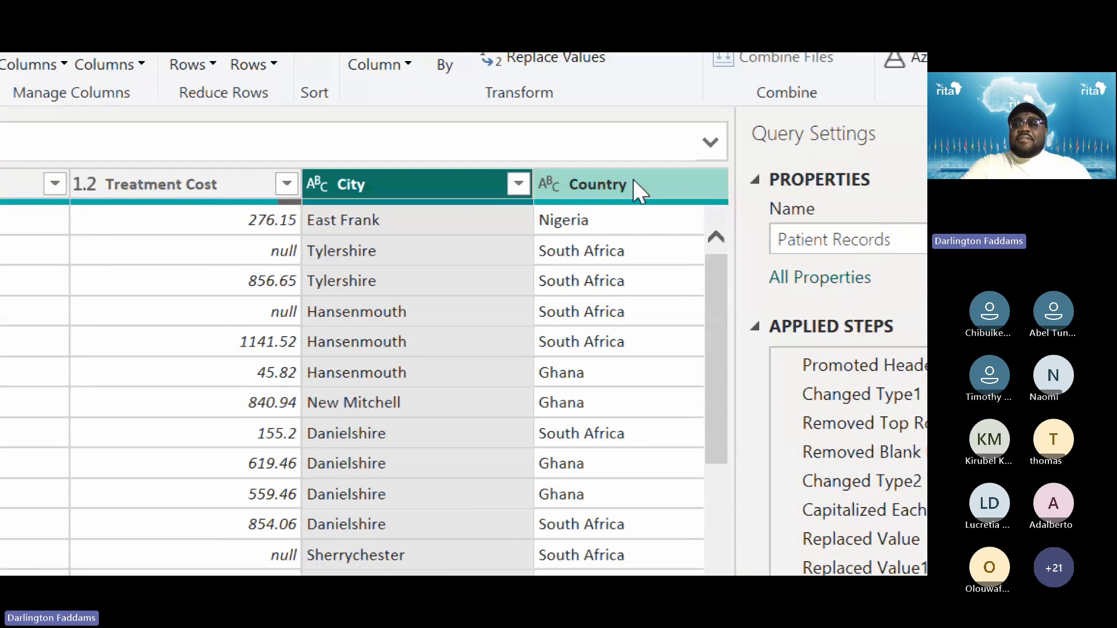
{"action": "left_click", "coordinate": [638, 189]}
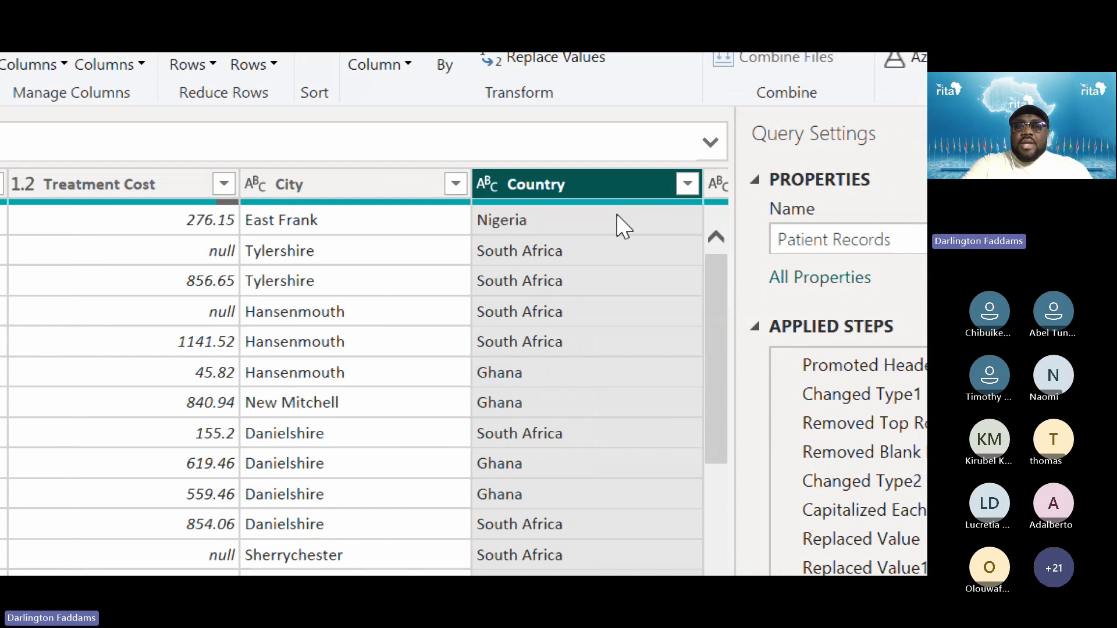
{"action": "scroll", "coordinate": [616, 215], "scroll_direction": "right", "scroll_amount": 10}
{"action": "left_click", "coordinate": [546, 187]}
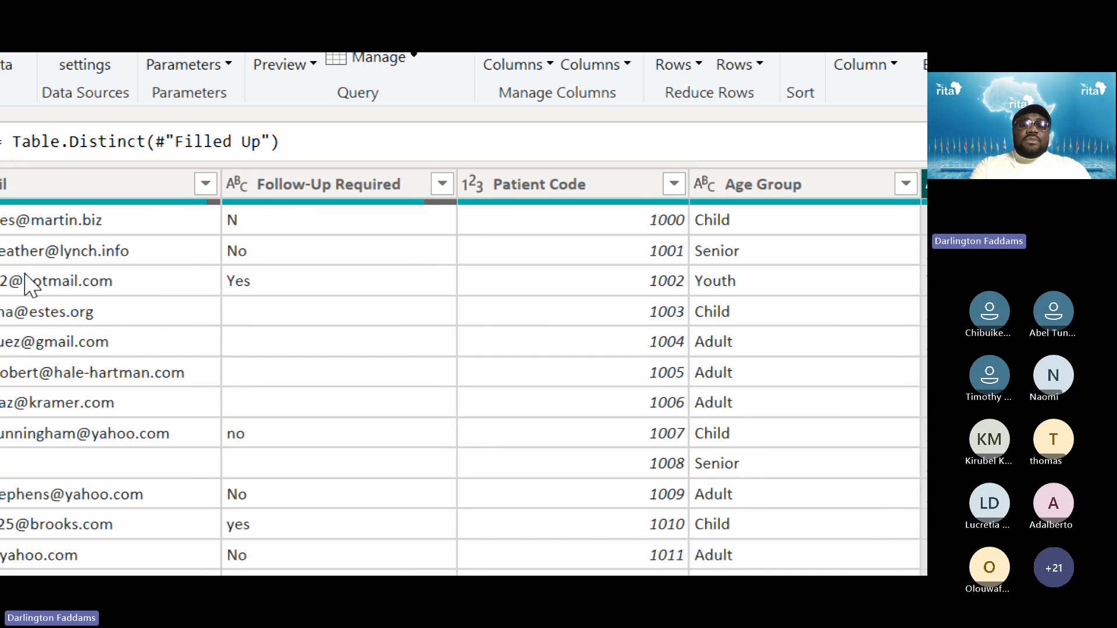
{"action": "scroll", "coordinate": [333, 236], "scroll_direction": "left", "scroll_amount": 6}
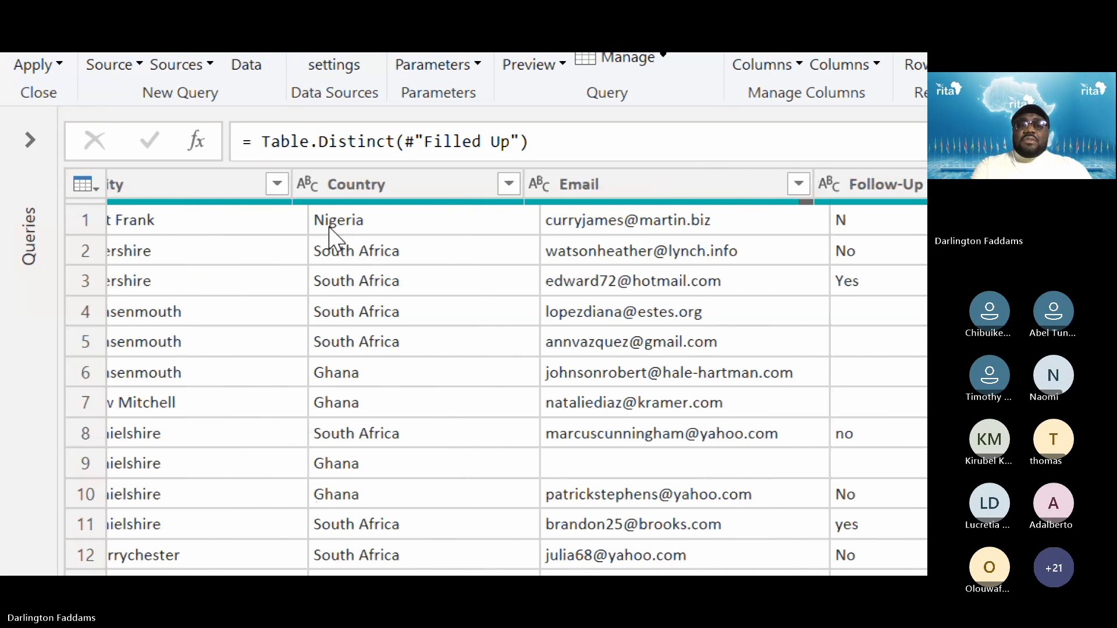
{"action": "left_click", "coordinate": [230, 190]}
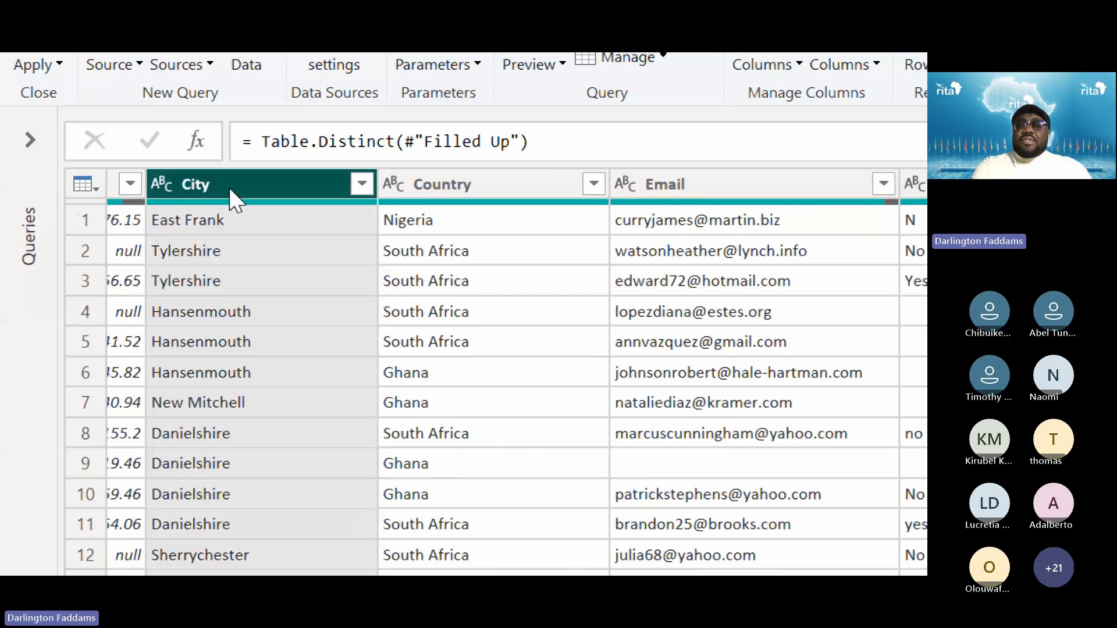
{"action": "left_click", "coordinate": [390, 187]}
{"action": "left_click", "coordinate": [390, 188]}
{"action": "left_click", "coordinate": [436, 193]}
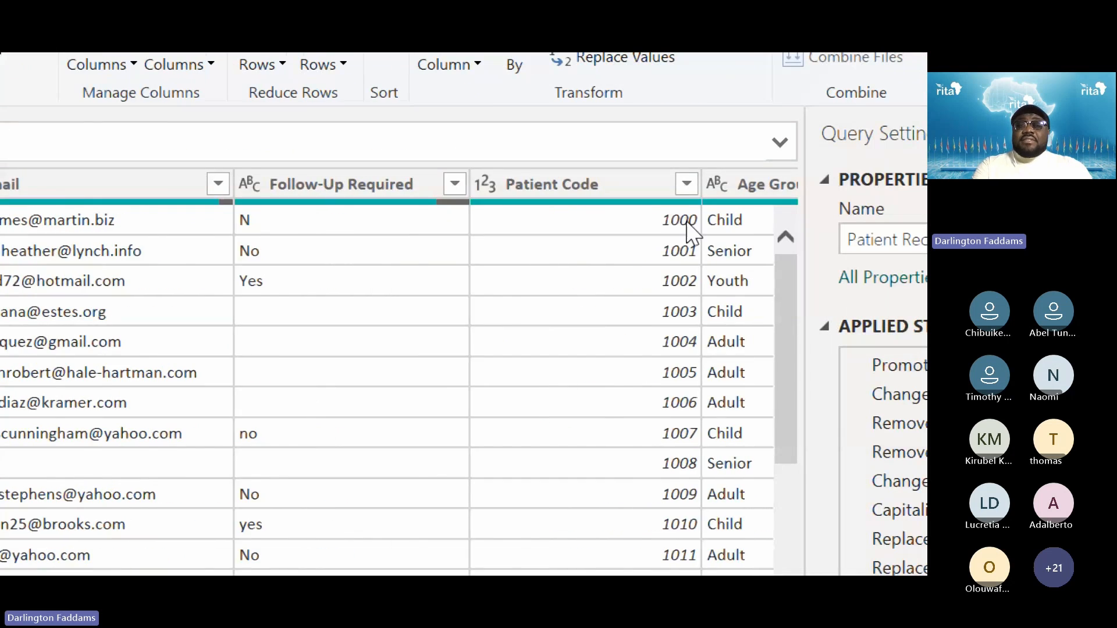
{"action": "scroll", "coordinate": [687, 223], "scroll_direction": "right", "scroll_amount": 5}
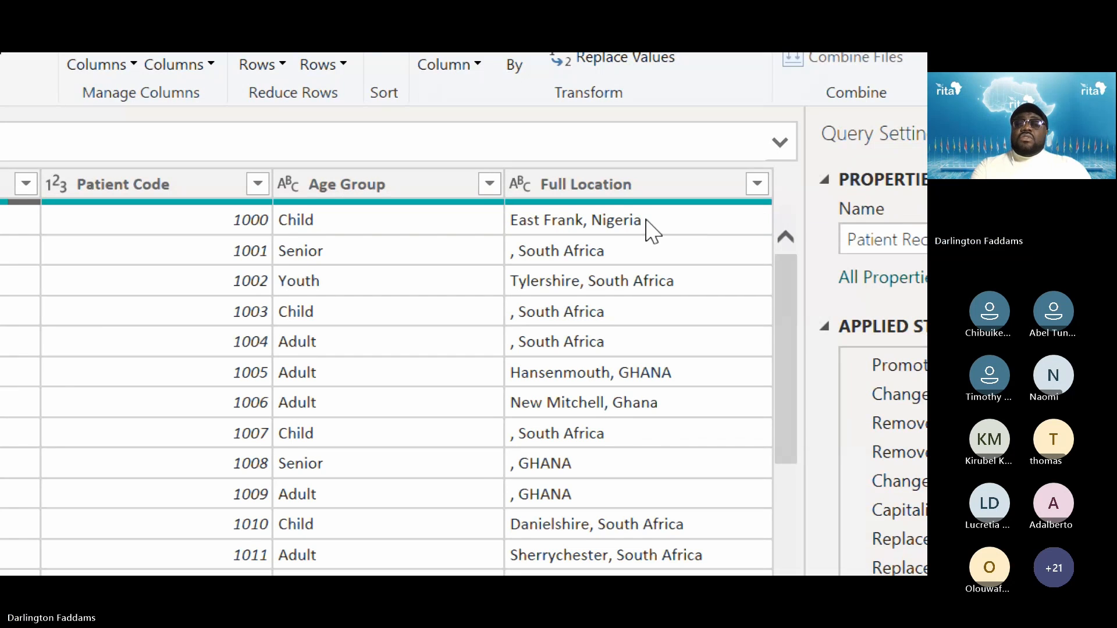
Split the Full Location column by the comma delimiter at each occurrence.
{"action": "left_click", "coordinate": [618, 188]}
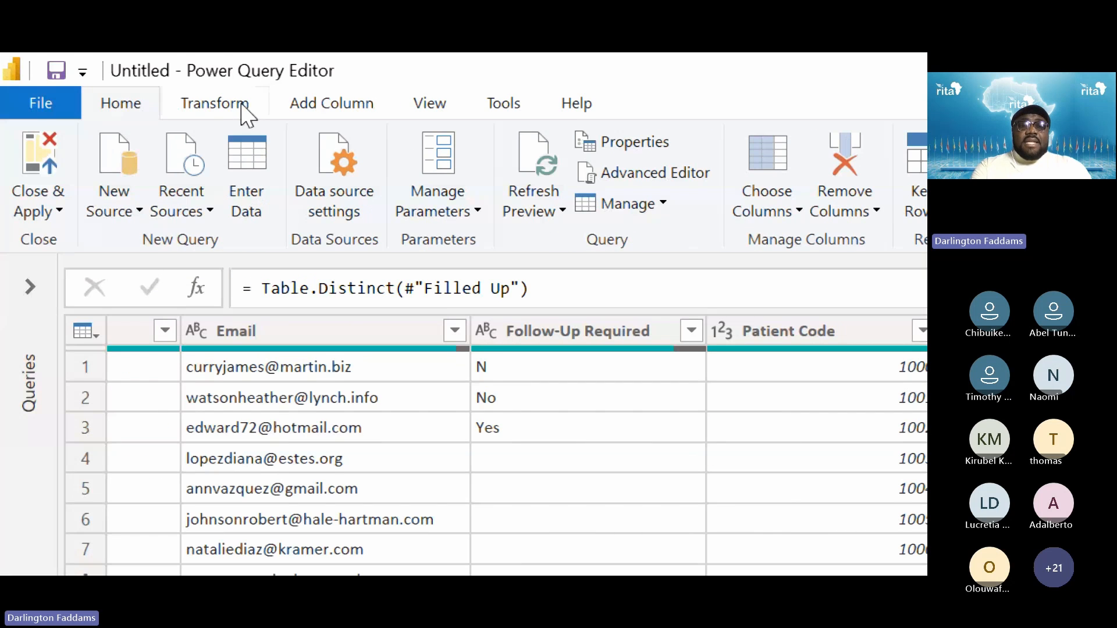
{"action": "left_click", "coordinate": [242, 111]}
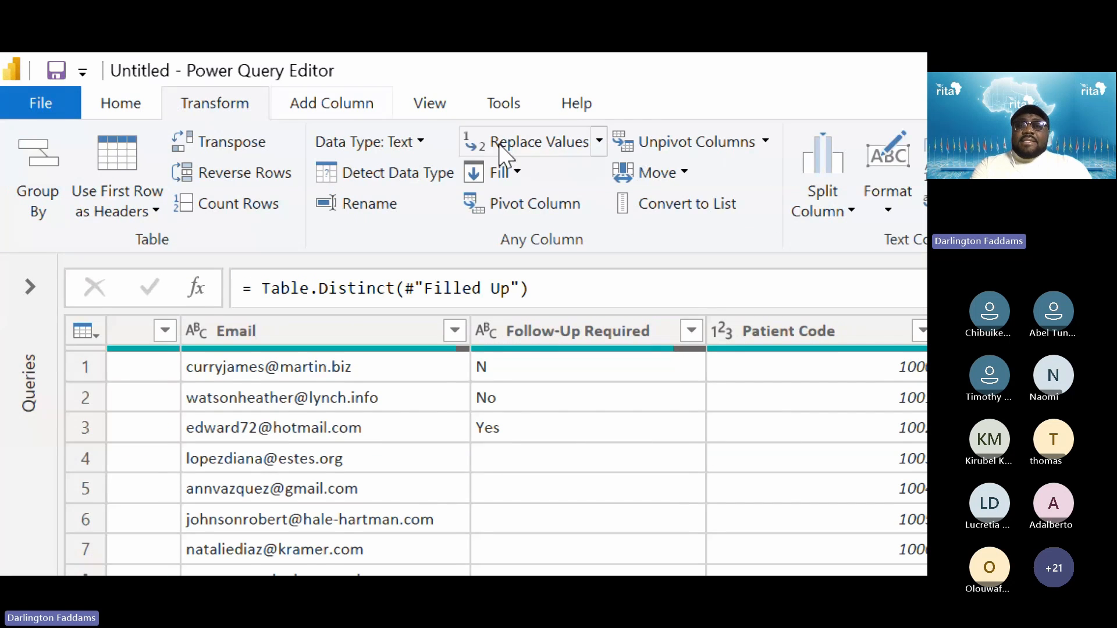
{"action": "left_click", "coordinate": [585, 217]}
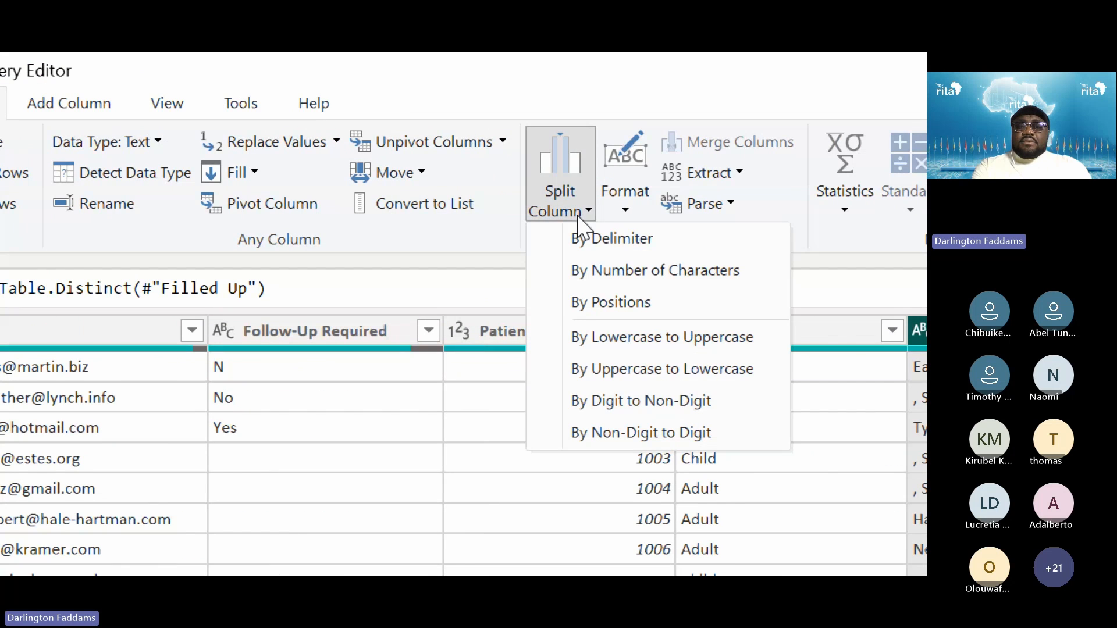
{"action": "left_click", "coordinate": [642, 243]}
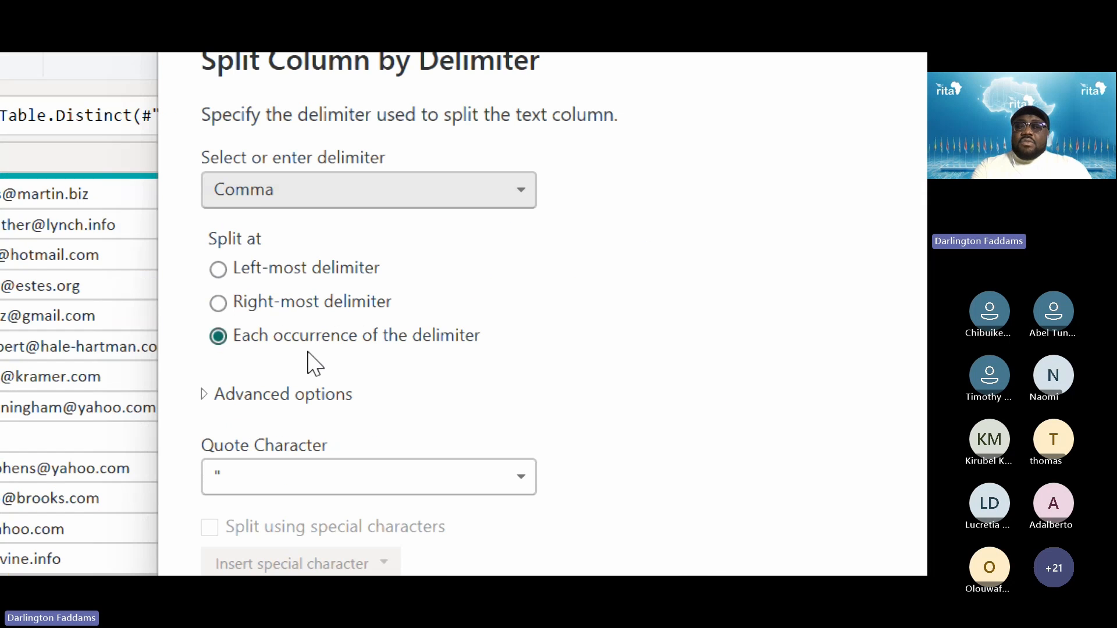
{"action": "left_click", "coordinate": [241, 200]}
{"action": "left_click", "coordinate": [241, 200]}
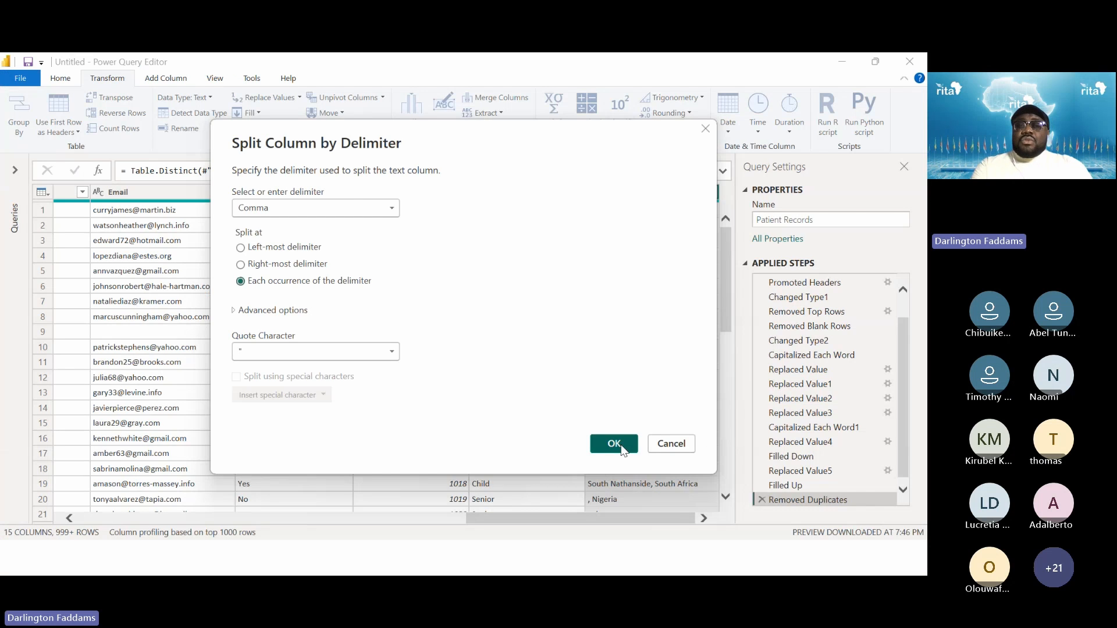
{"action": "left_click", "coordinate": [622, 449]}
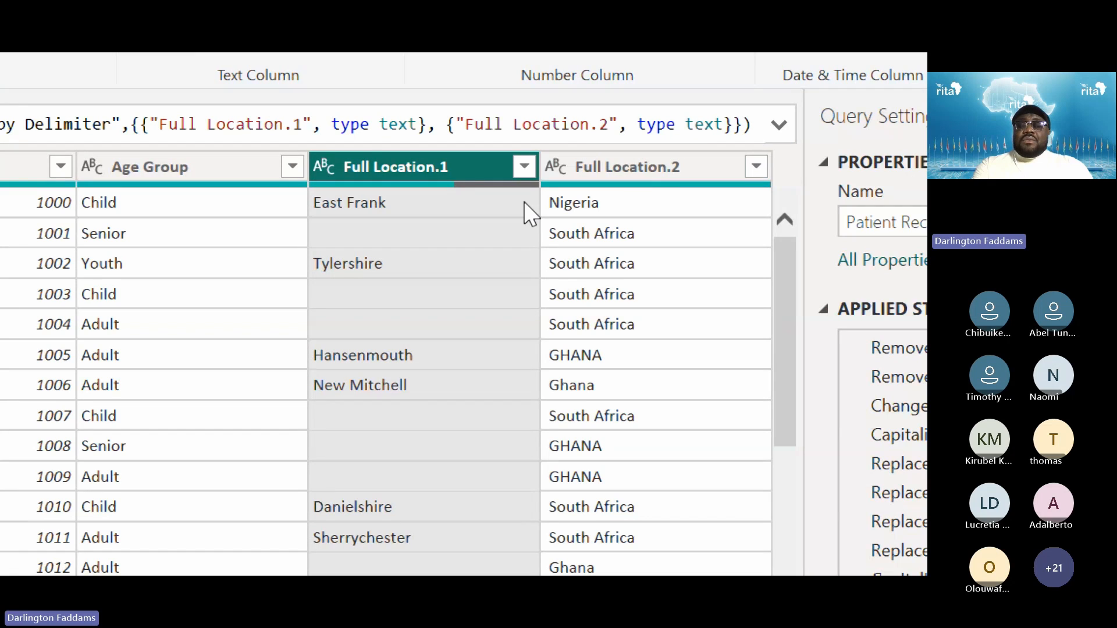
Rename the Full Location.1 column to City Split.
{"action": "double_click", "coordinate": [459, 166]}
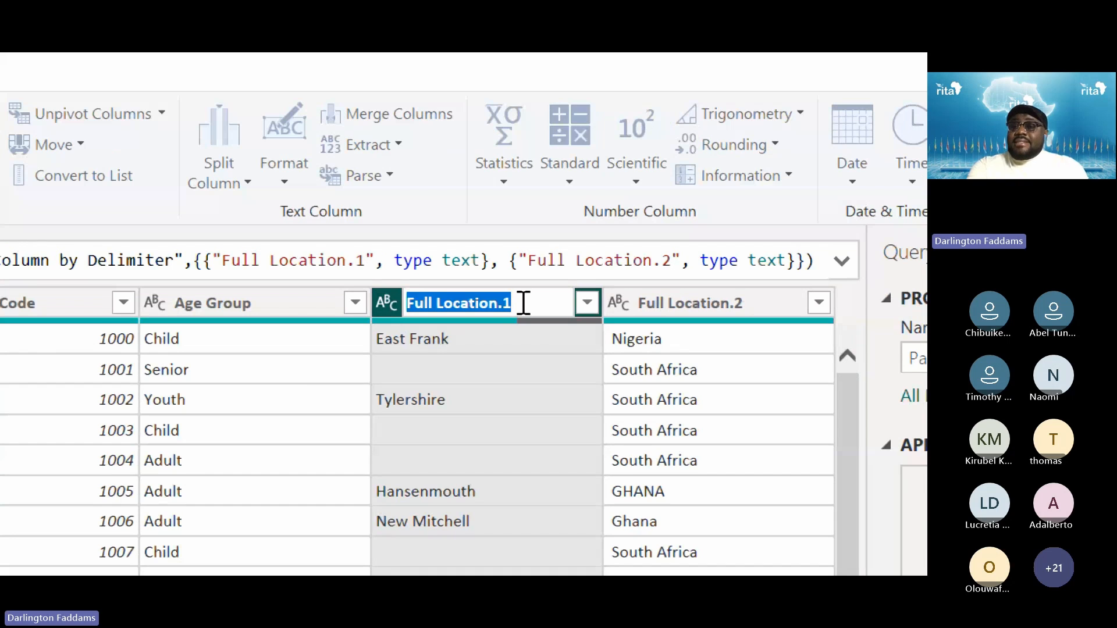
{"action": "type", "text": "City"}
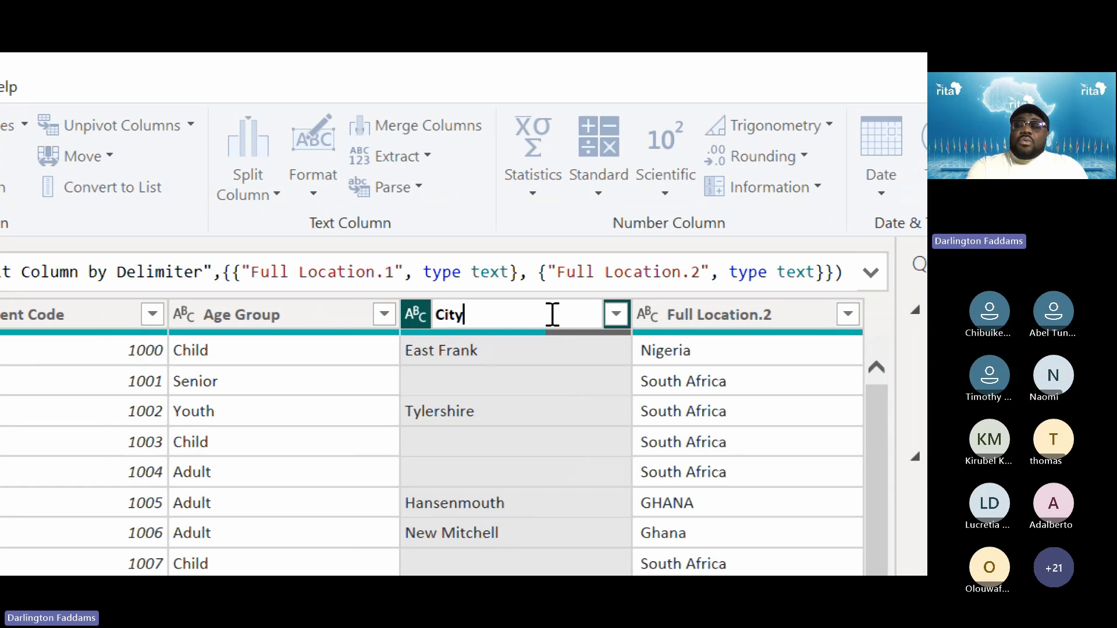
{"action": "type", "text": " Split"}
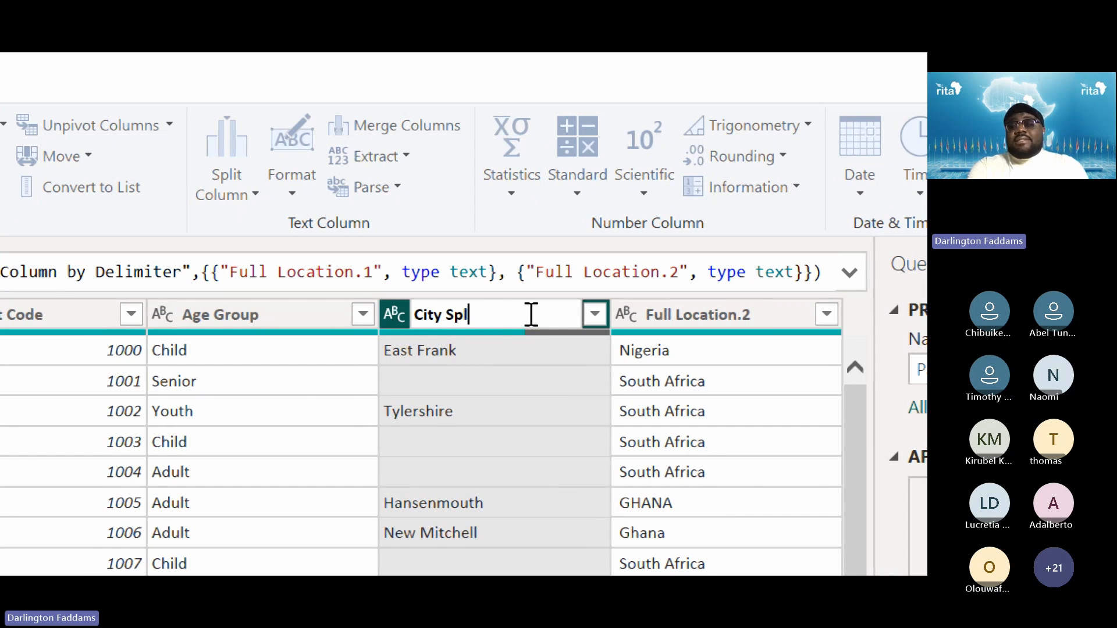
{"action": "key", "text": "Return"}
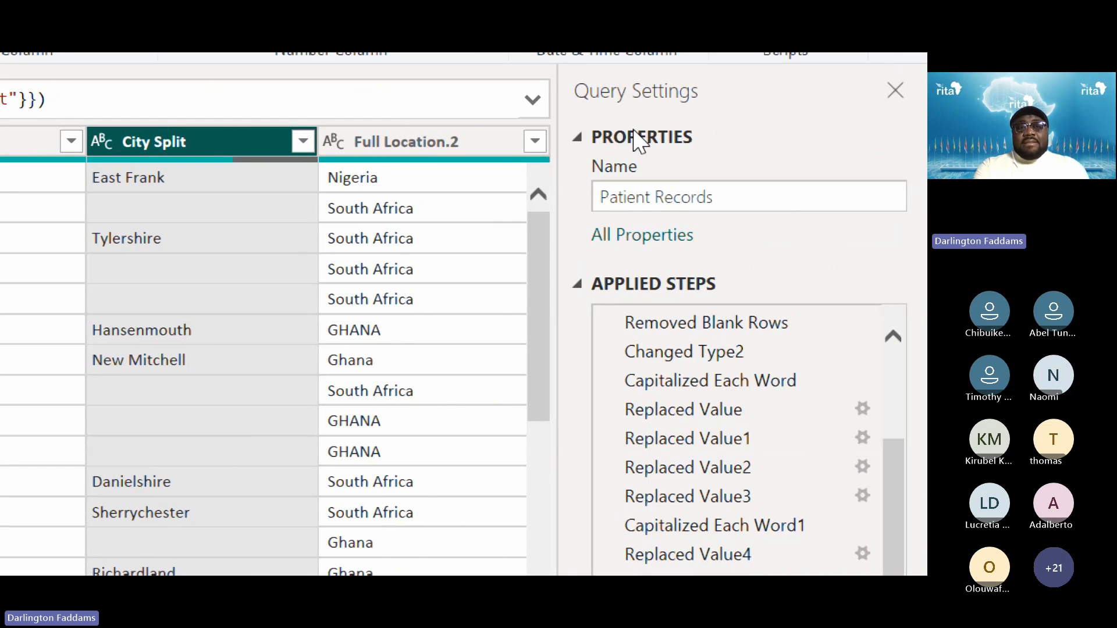
Rename the Full Location.2 column to Country Split.
{"action": "double_click", "coordinate": [432, 143]}
{"action": "type", "text": "c"}
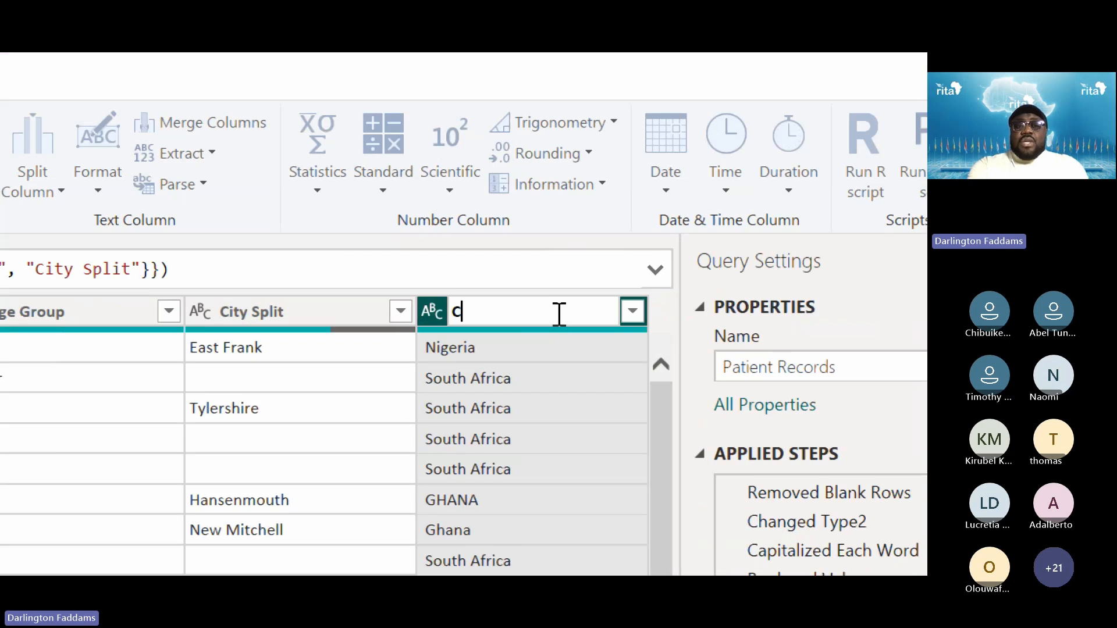
{"action": "type", "text": "ou"}
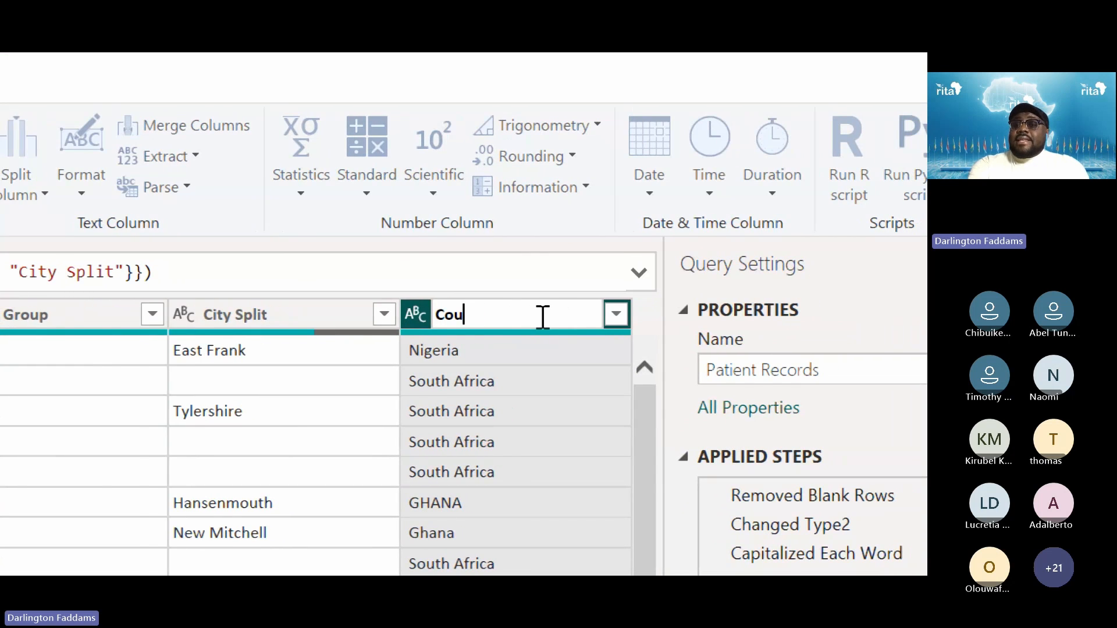
{"action": "type", "text": "ntry"}
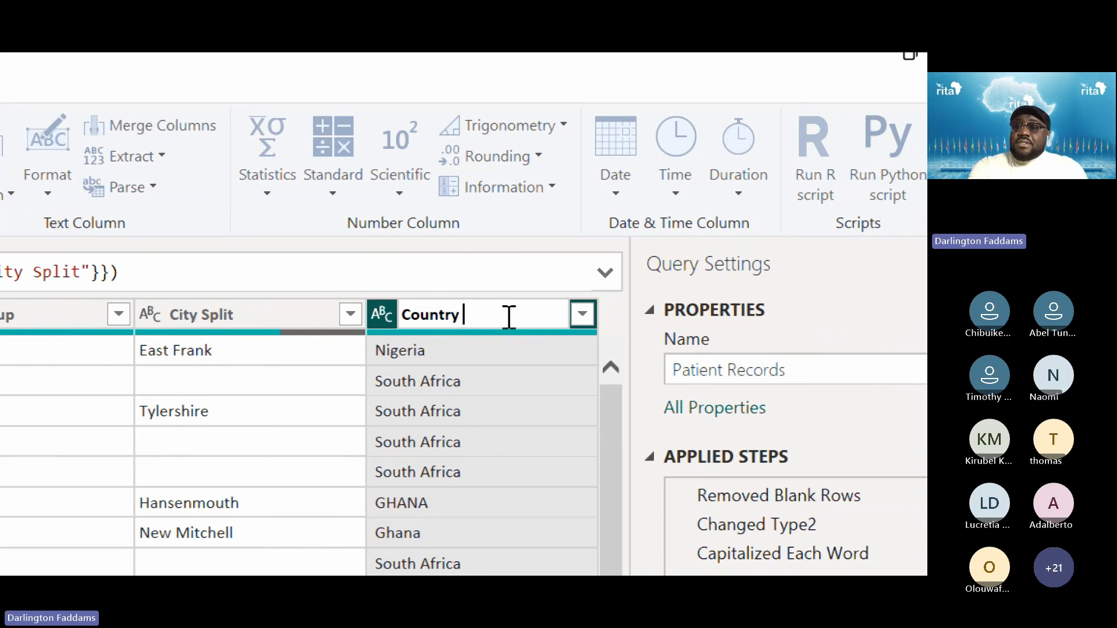
{"action": "type", "text": " Split"}
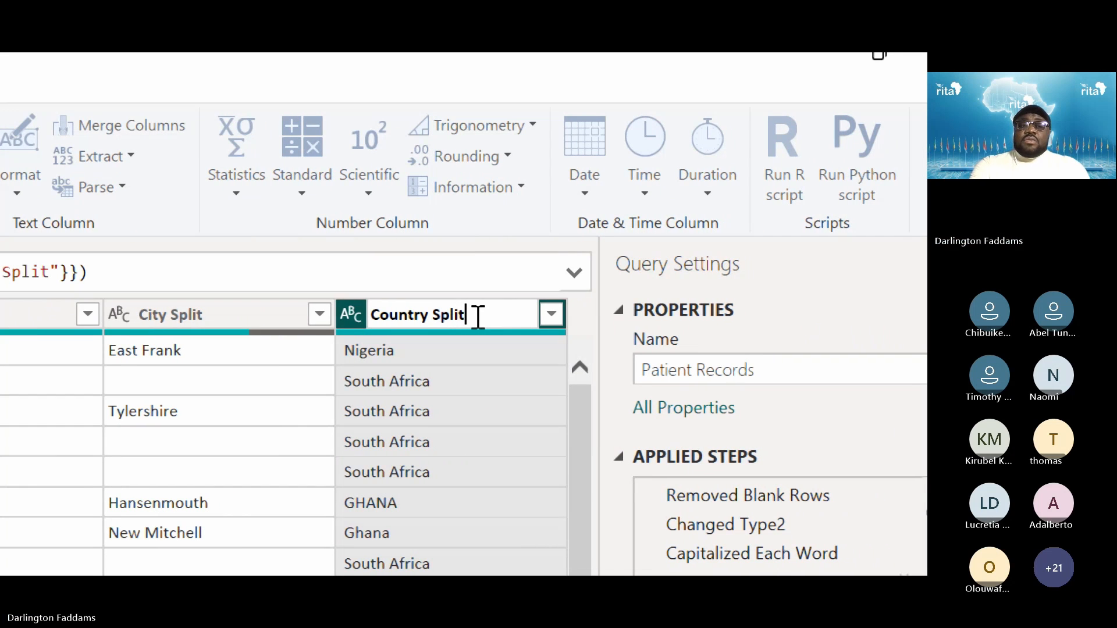
{"action": "key", "text": "Return"}
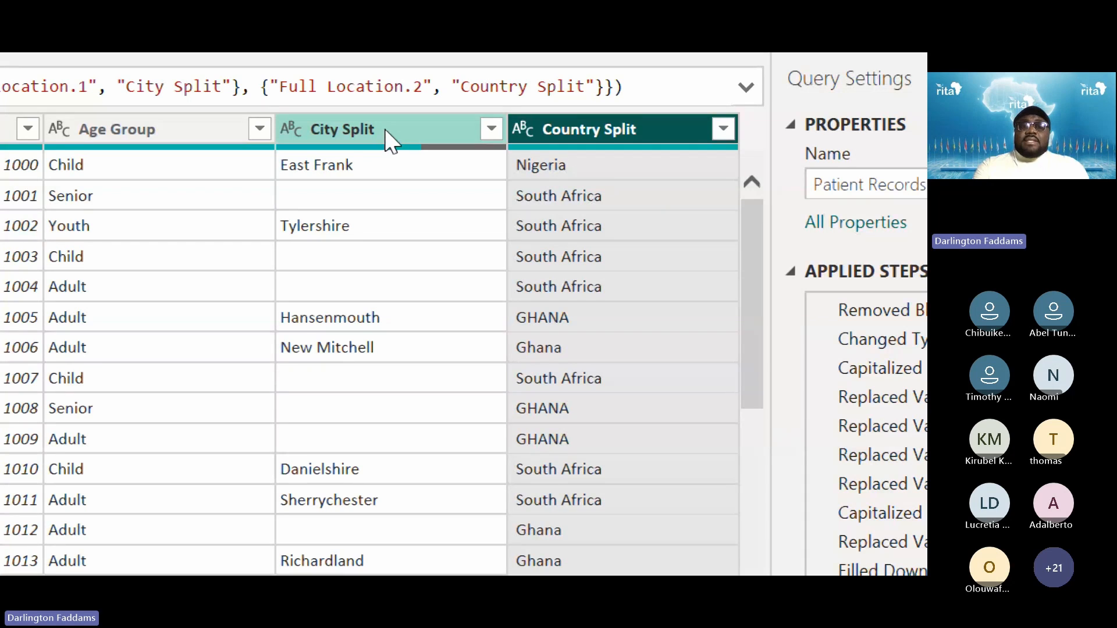
Replace the empty values in the City Split column with null.
{"action": "mouse_move", "coordinate": [383, 153]}
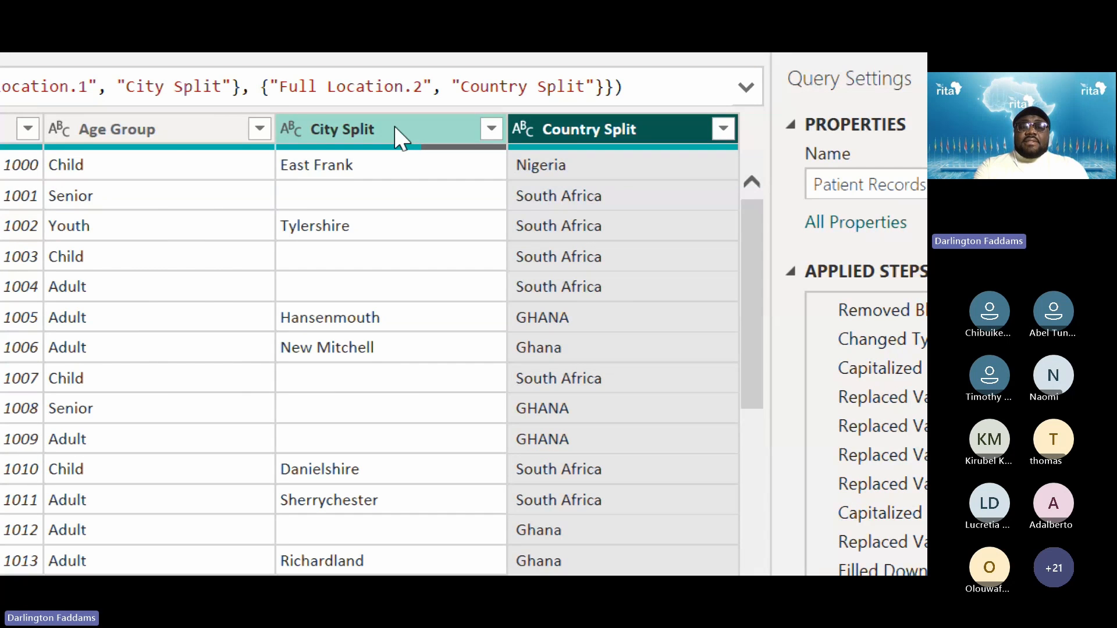
{"action": "right_click", "coordinate": [395, 128]}
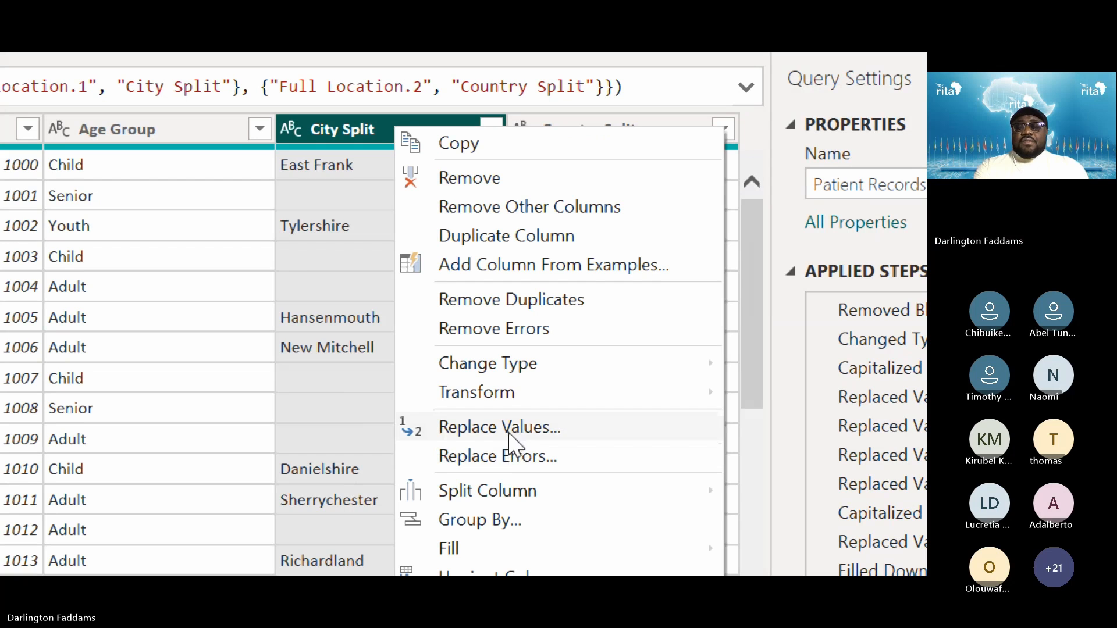
{"action": "left_click", "coordinate": [510, 435]}
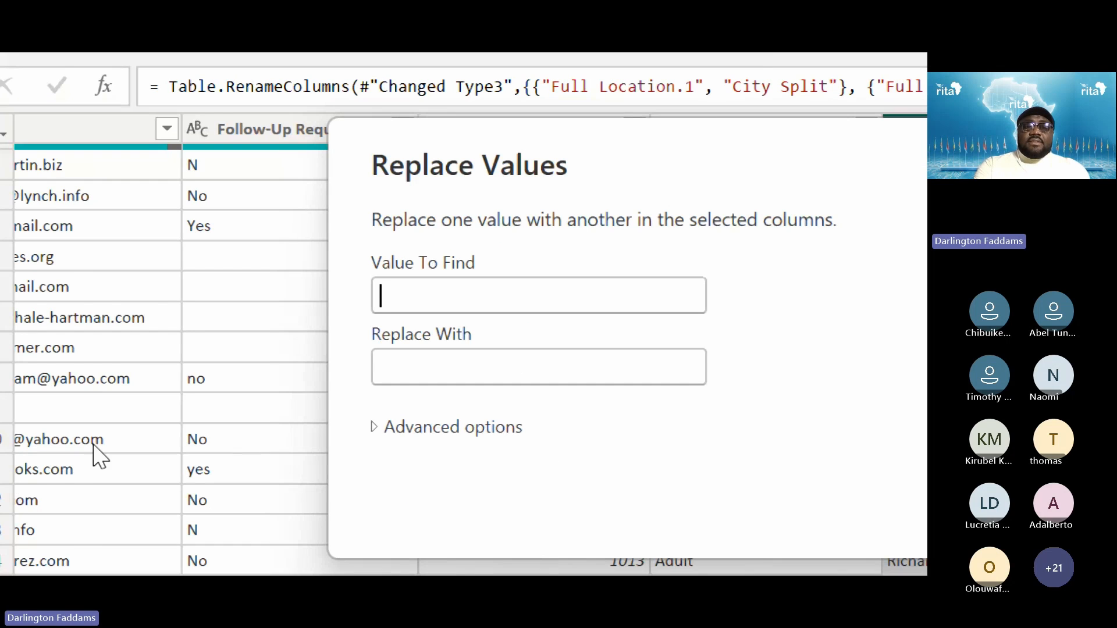
{"action": "left_click", "coordinate": [441, 384]}
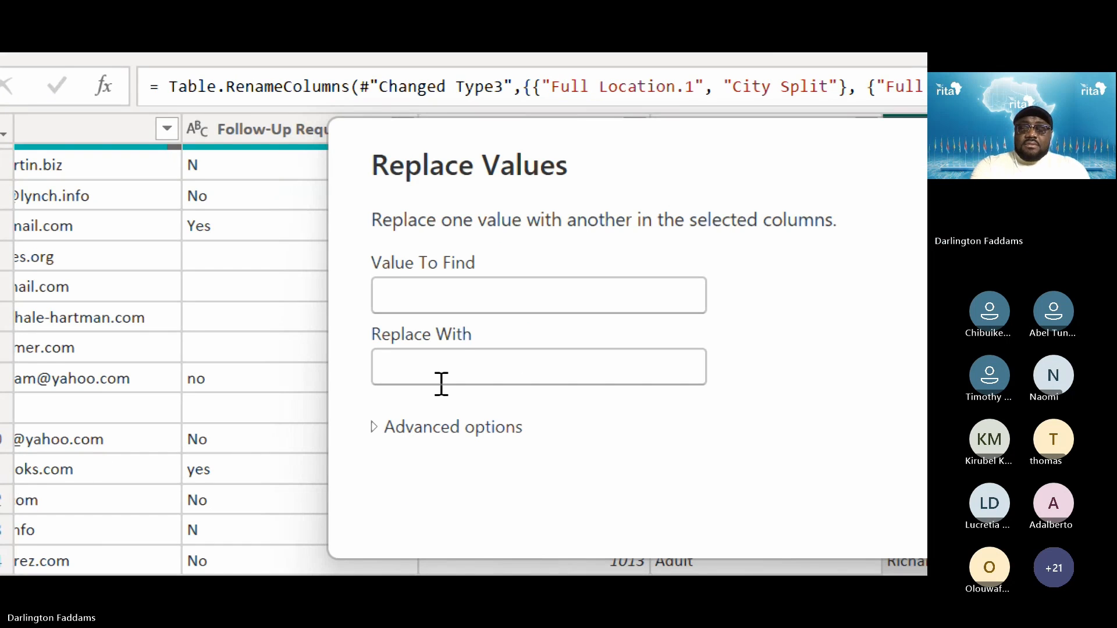
{"action": "type", "text": "null"}
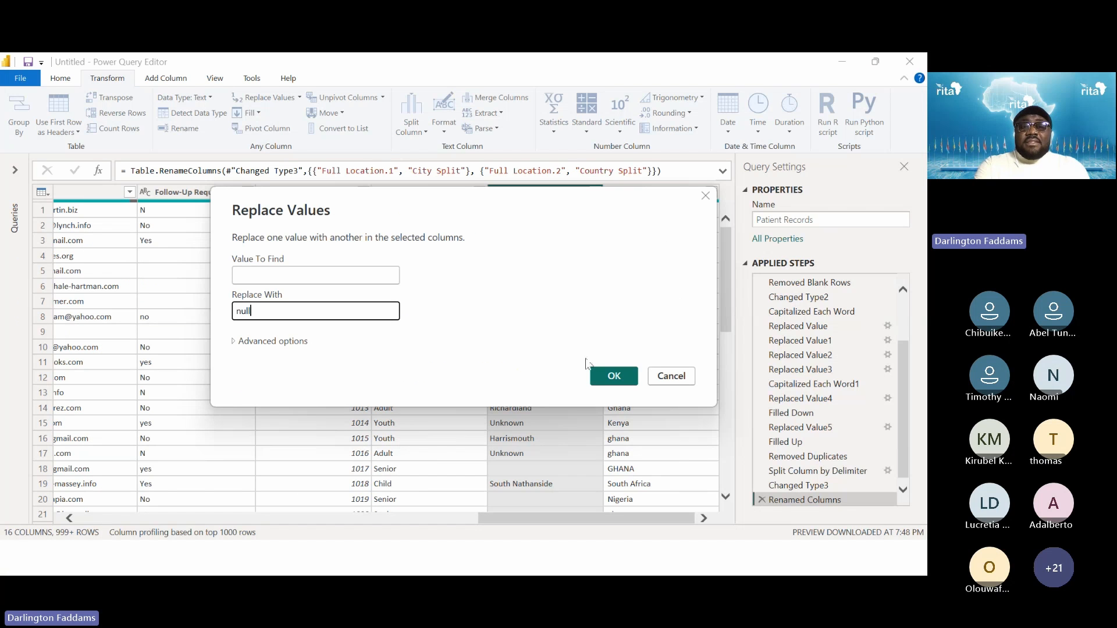
{"action": "left_click", "coordinate": [605, 375]}
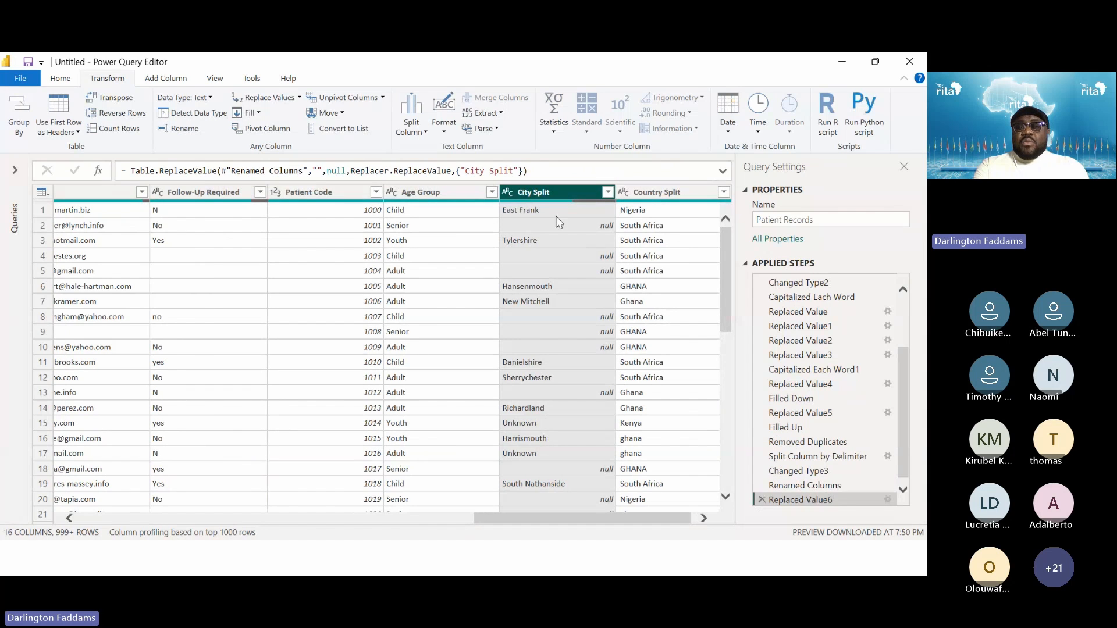
Fill the null values in the City Split column upwards.
{"action": "mouse_move", "coordinate": [578, 203]}
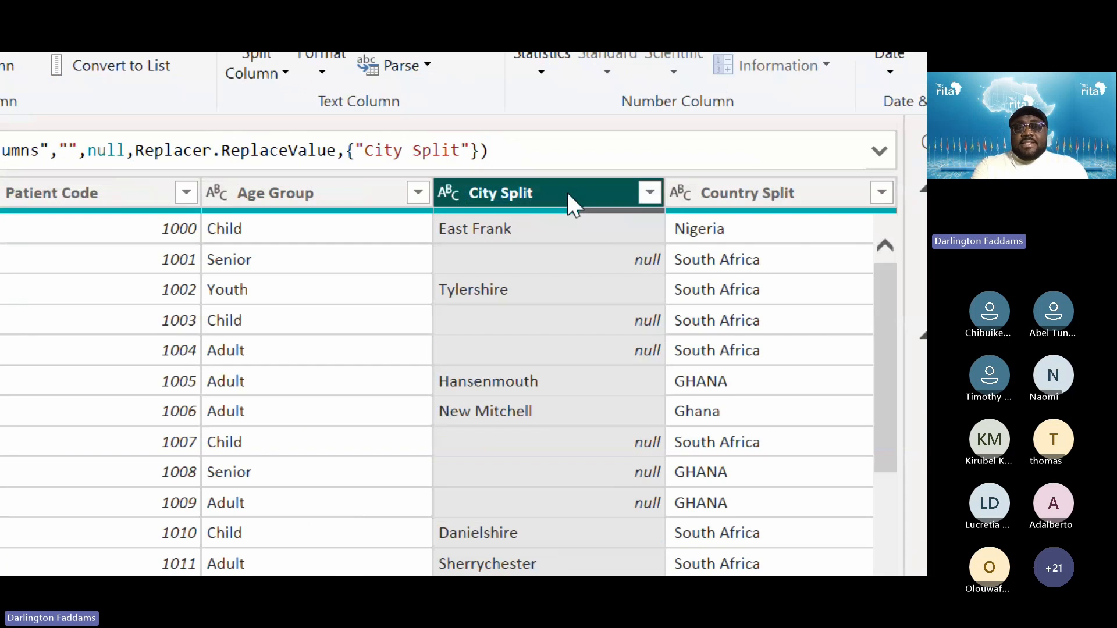
{"action": "right_click", "coordinate": [568, 195]}
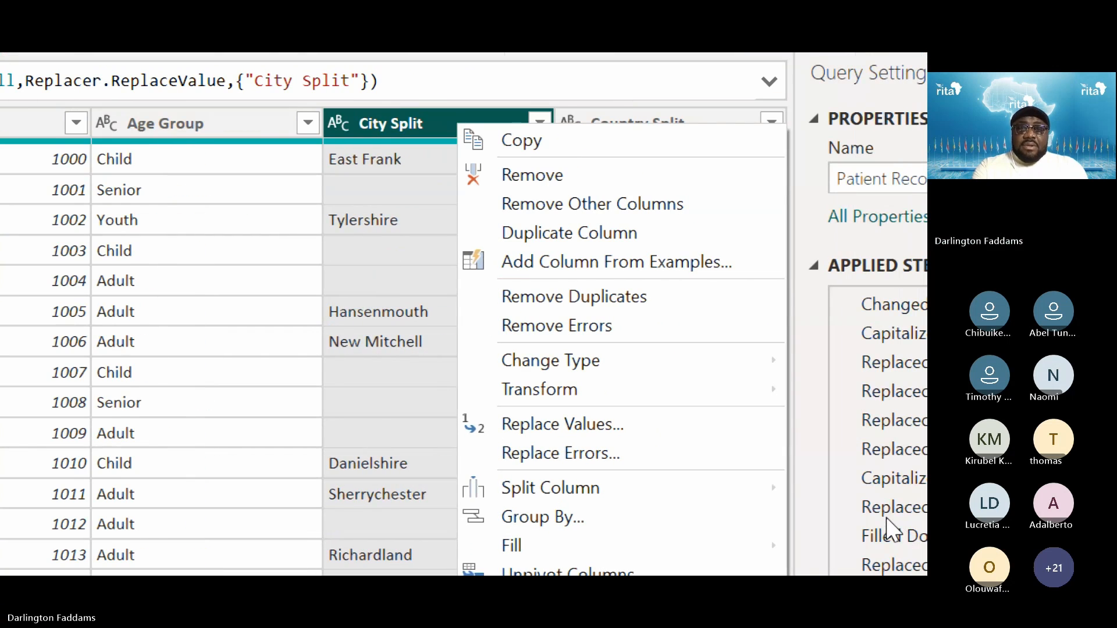
{"action": "mouse_move", "coordinate": [662, 552]}
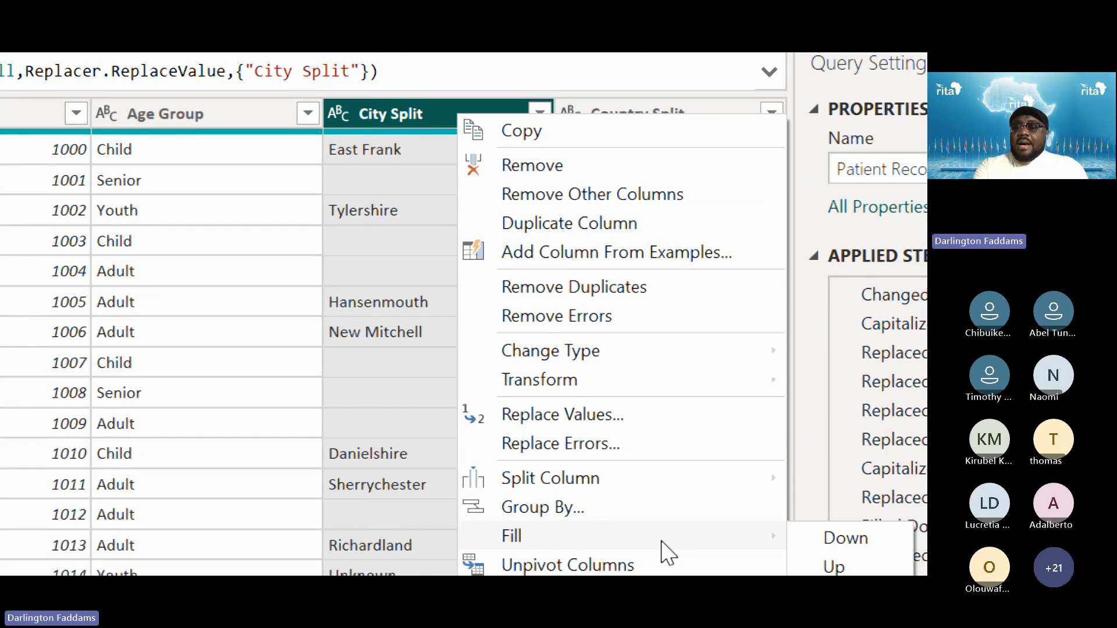
{"action": "left_click", "coordinate": [863, 566]}
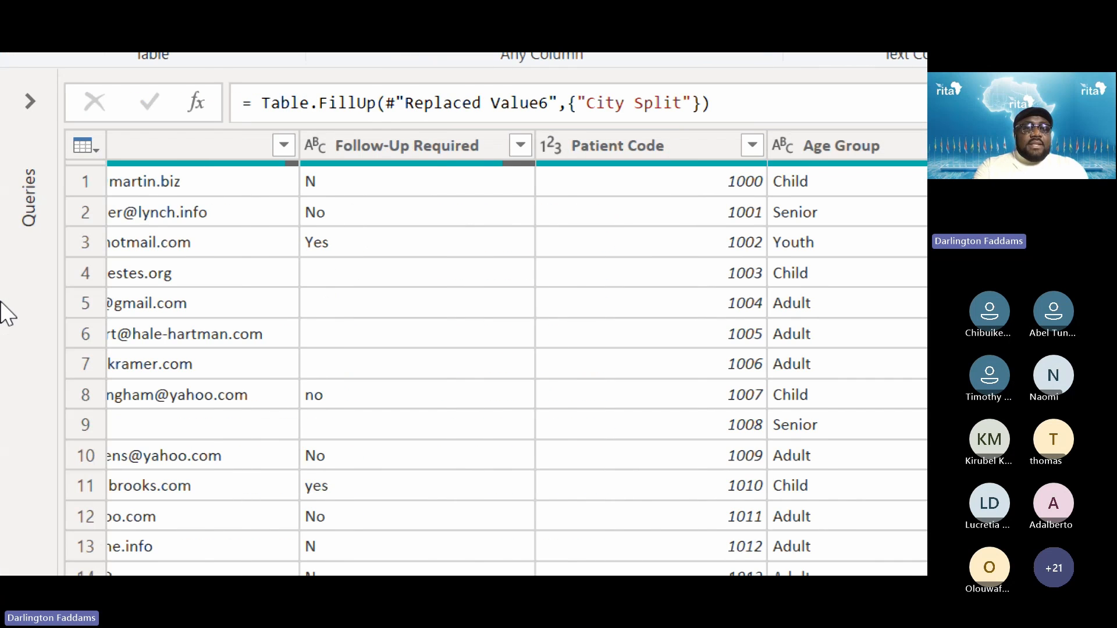
Compare the original City and Country columns with the City Split and Country Split columns.
{"action": "scroll", "coordinate": [142, 300], "scroll_direction": "left", "scroll_amount": 5}
{"action": "scroll", "coordinate": [142, 300], "scroll_direction": "left", "scroll_amount": 3}
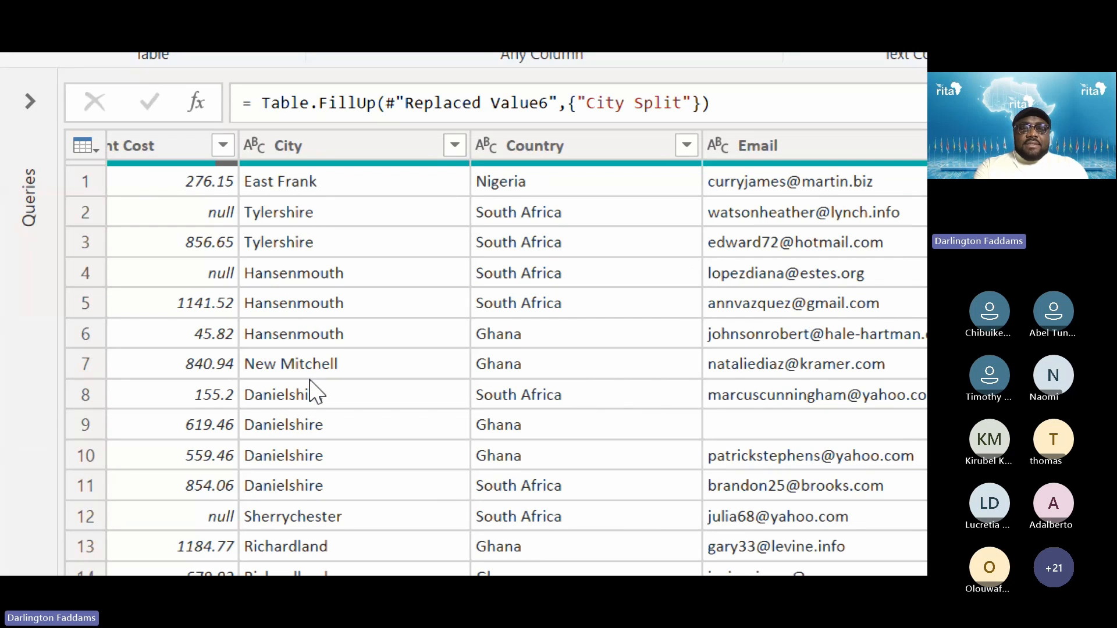
{"action": "scroll", "coordinate": [768, 386], "scroll_direction": "right", "scroll_amount": 5}
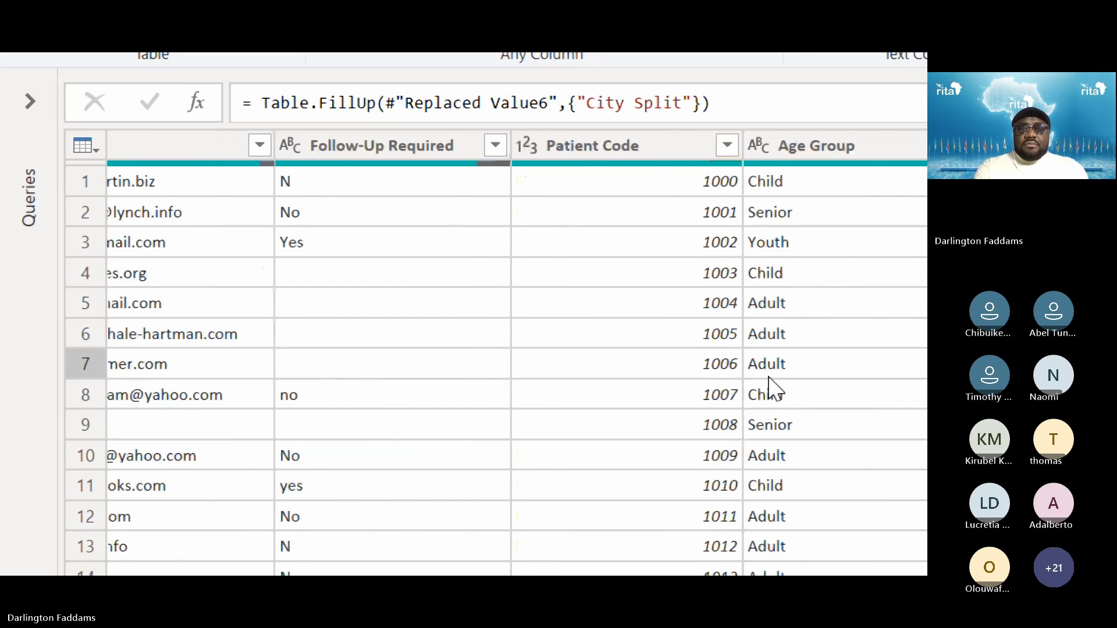
{"action": "scroll", "coordinate": [840, 374], "scroll_direction": "right", "scroll_amount": 4}
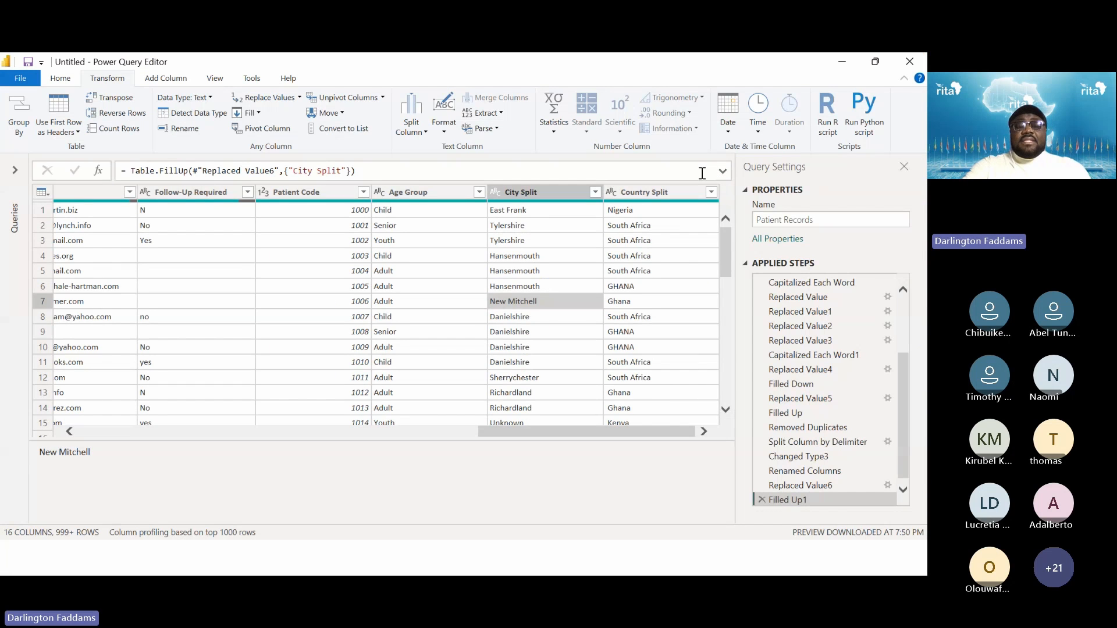
{"action": "key", "text": "alt+Tab"}
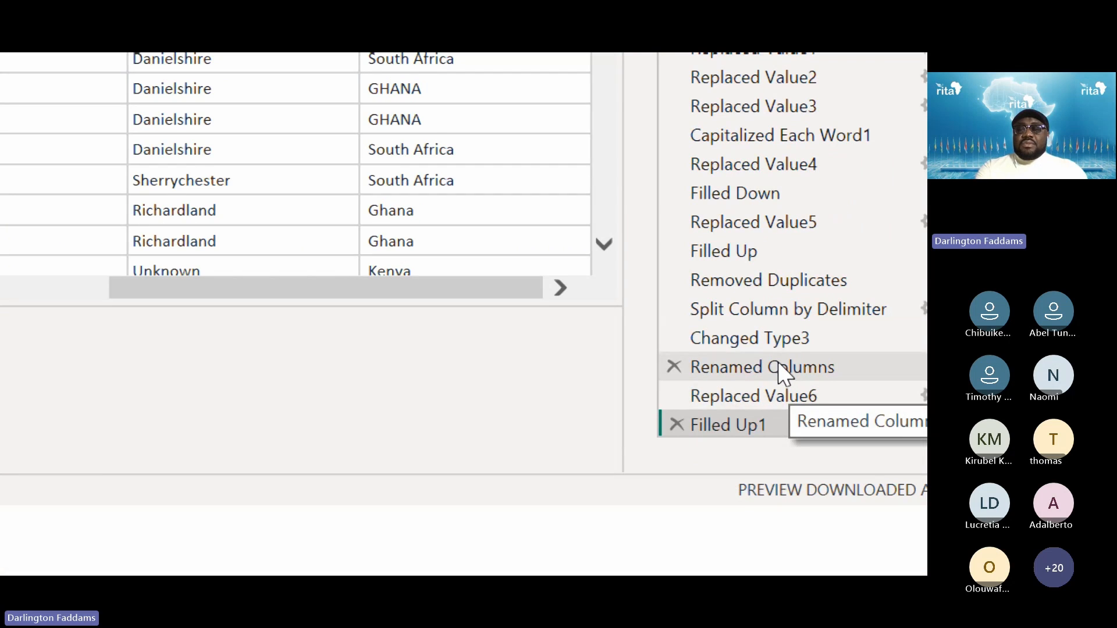
Review the query at the Split Column by Delimiter and Removed Duplicates steps, and examine the combined values in the Full Location column.
{"action": "left_click", "coordinate": [780, 314]}
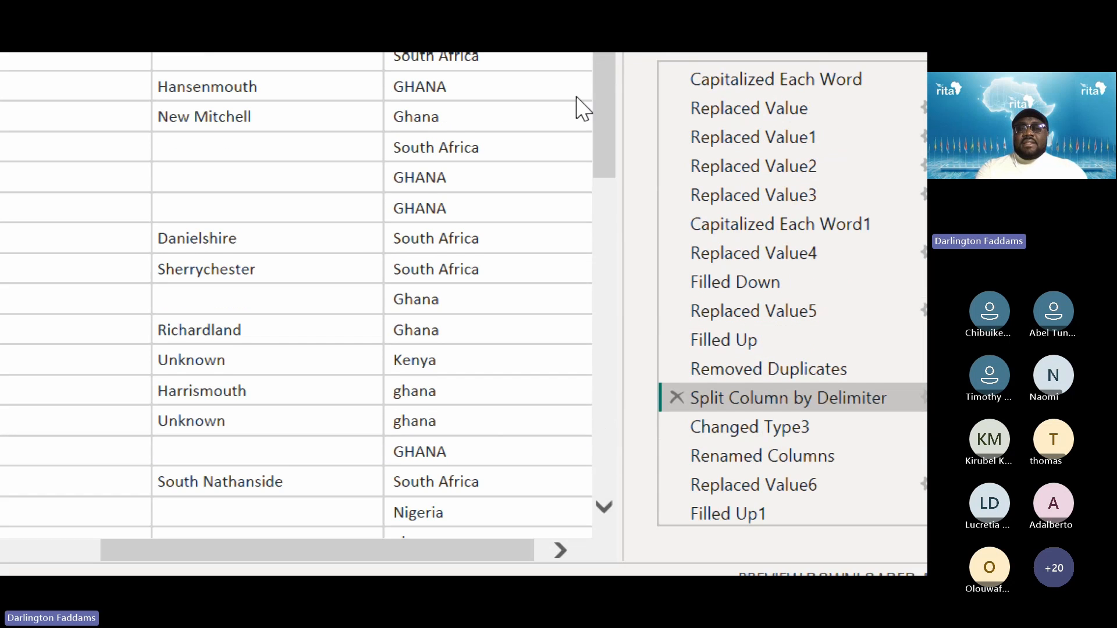
{"action": "left_click", "coordinate": [771, 372]}
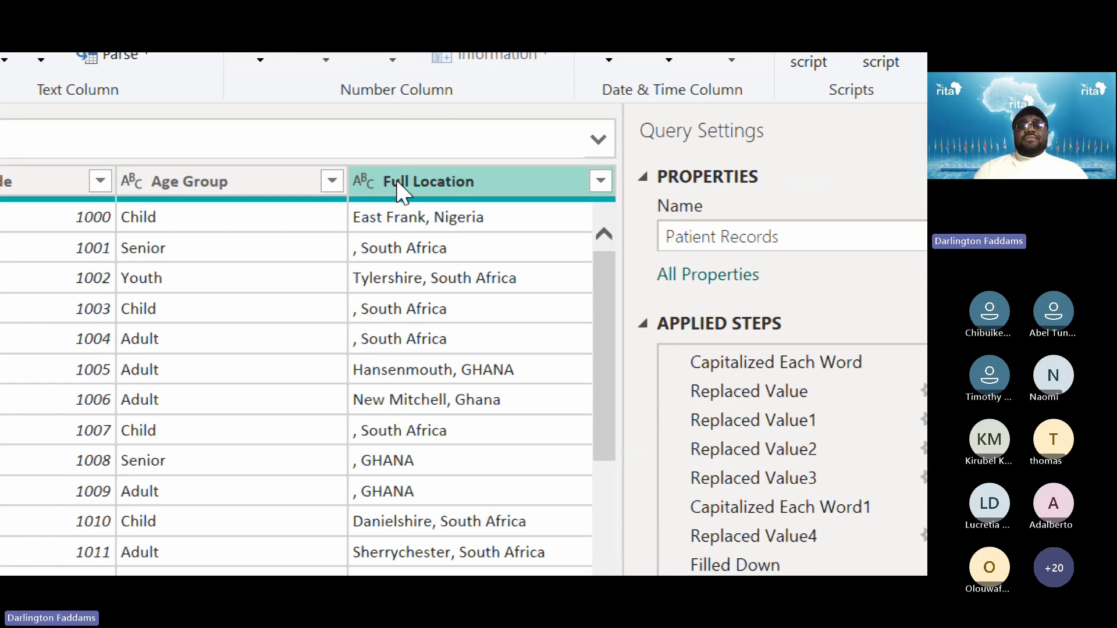
{"action": "left_click", "coordinate": [398, 182]}
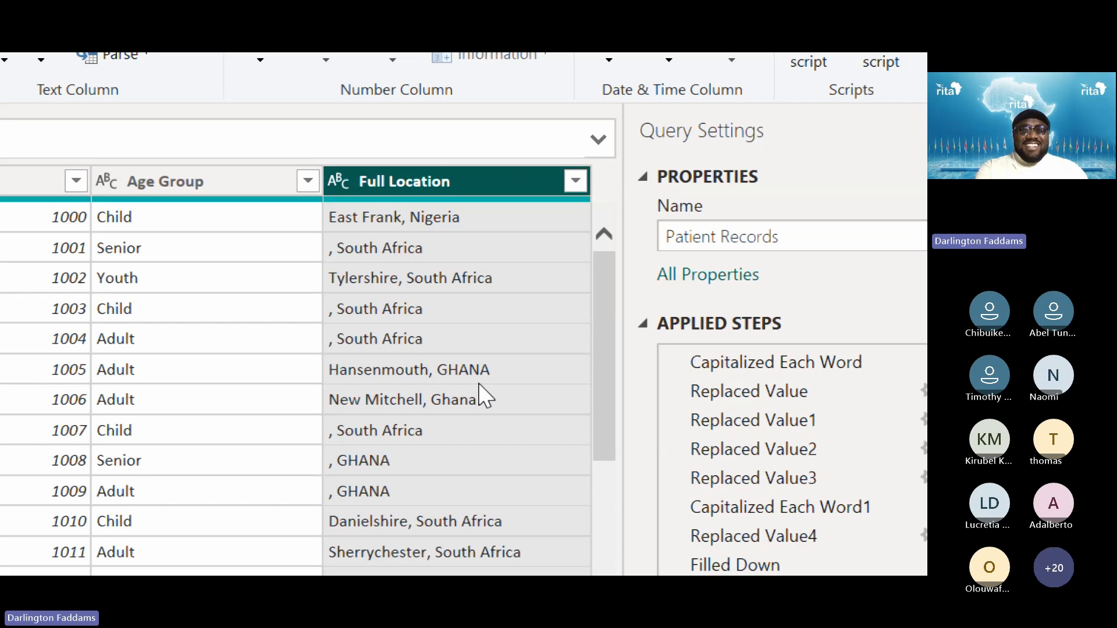
{"action": "scroll", "coordinate": [482, 396], "scroll_direction": "down", "scroll_amount": 3}
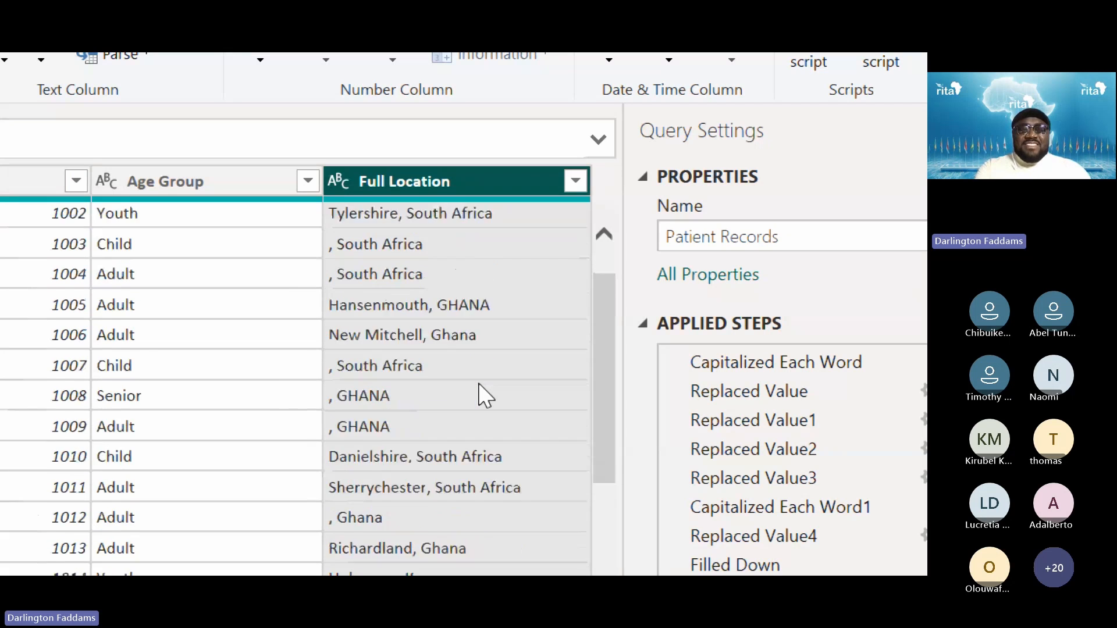
{"action": "scroll", "coordinate": [483, 396], "scroll_direction": "down", "scroll_amount": 3}
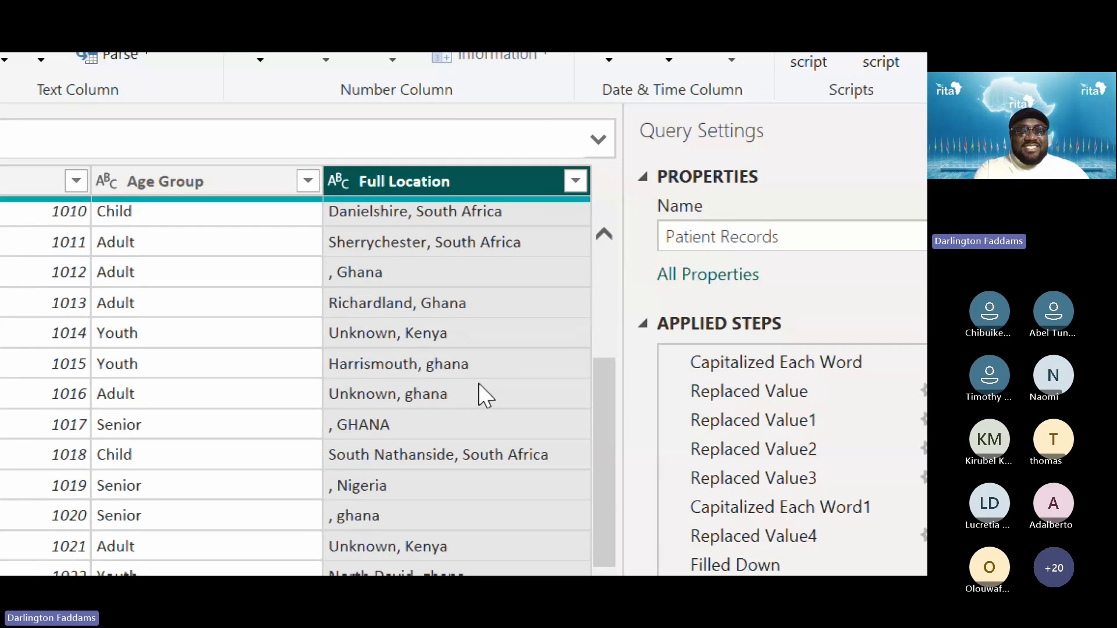
{"action": "scroll", "coordinate": [486, 395], "scroll_direction": "down", "scroll_amount": 2}
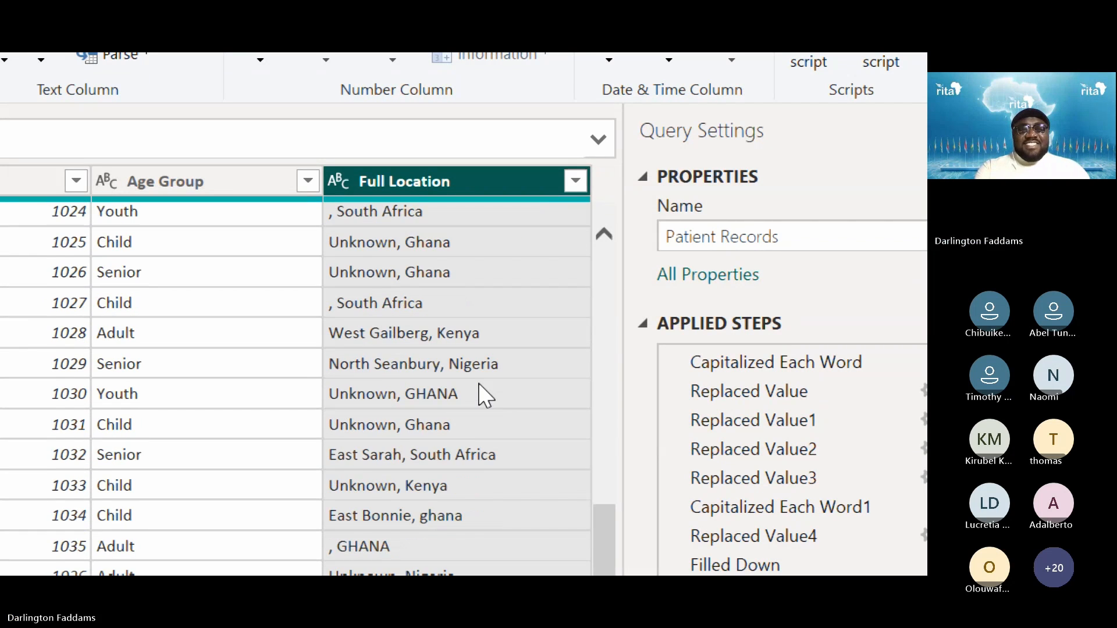
{"action": "scroll", "coordinate": [486, 395], "scroll_direction": "up", "scroll_amount": 8}
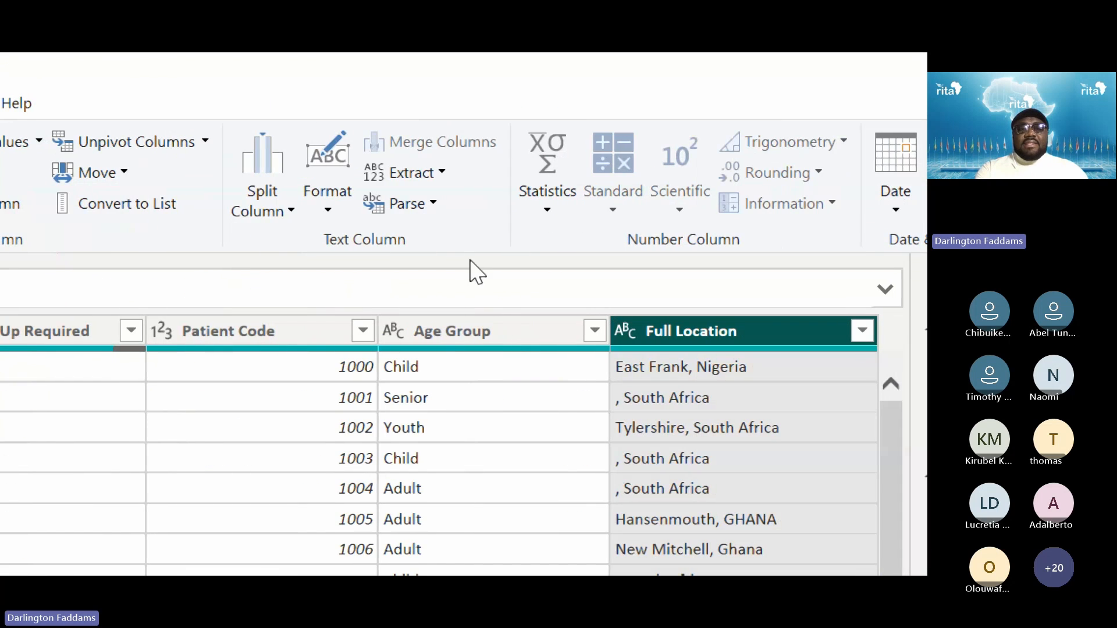
{"action": "left_click", "coordinate": [285, 210]}
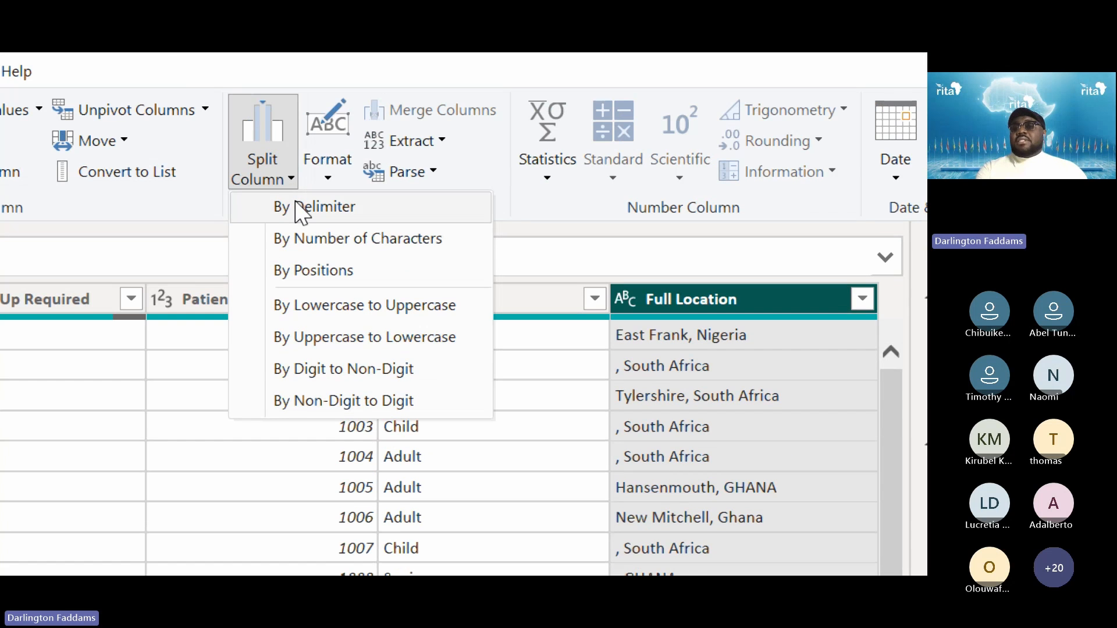
{"action": "left_click", "coordinate": [299, 208]}
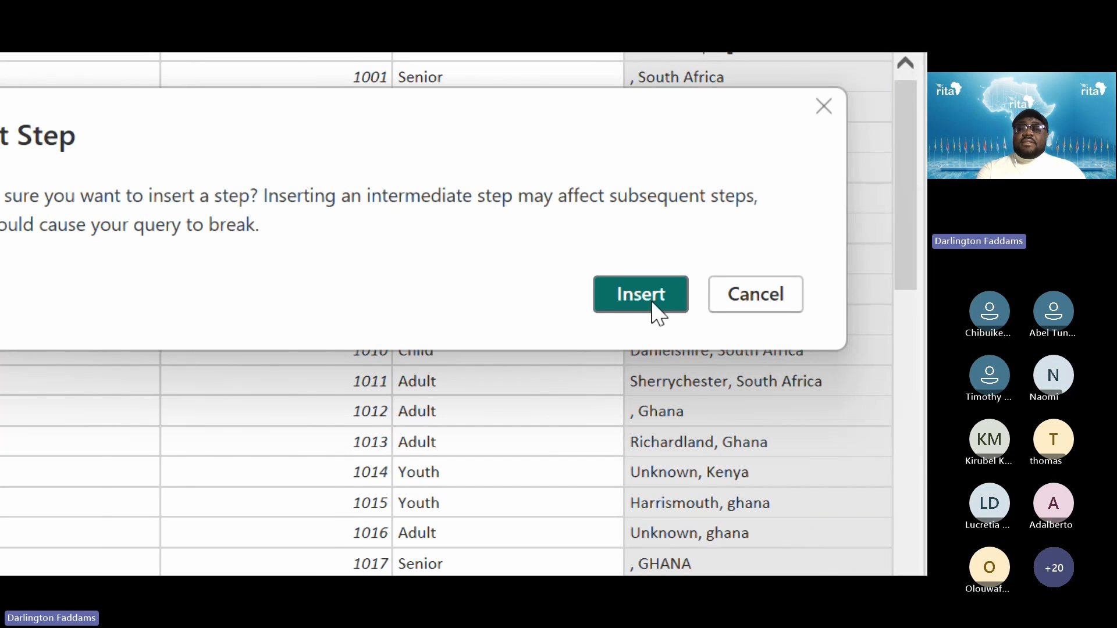
{"action": "left_click", "coordinate": [734, 308]}
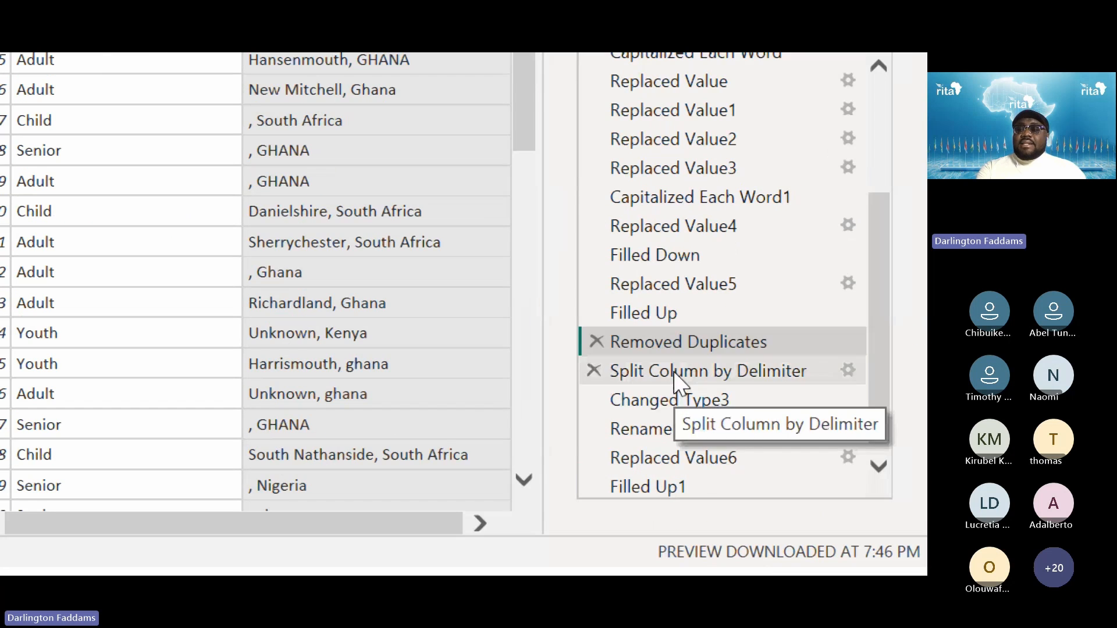
Go to the Split Column by Delimiter applied step and try to rename the Full Location.1 column to City.
{"action": "left_click", "coordinate": [676, 375]}
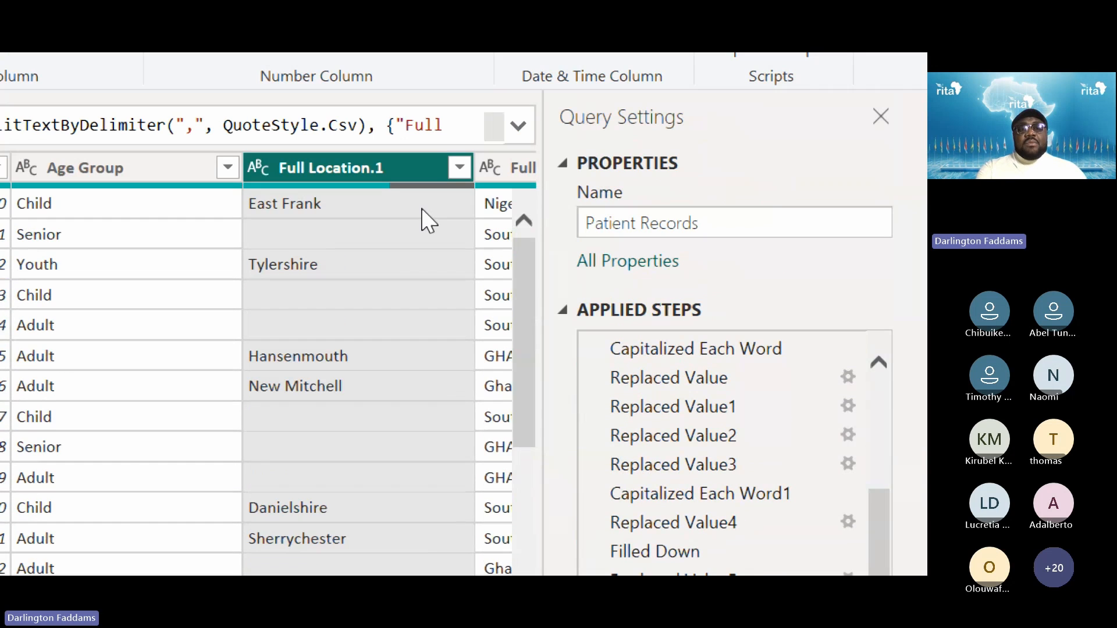
{"action": "scroll", "coordinate": [428, 221], "scroll_direction": "right", "scroll_amount": 3}
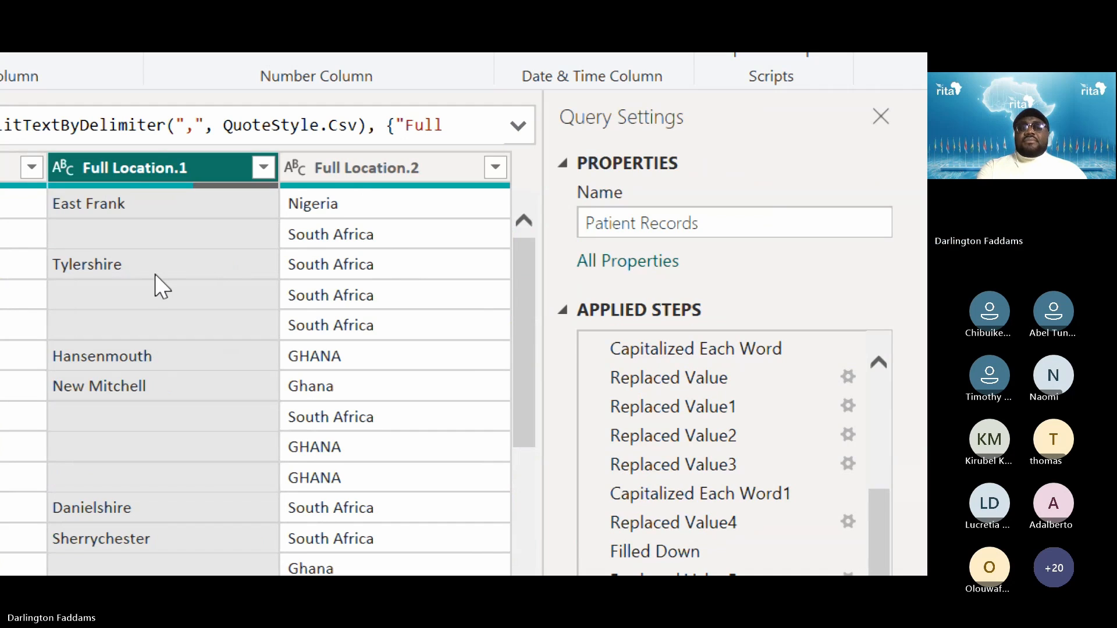
{"action": "mouse_move", "coordinate": [348, 188]}
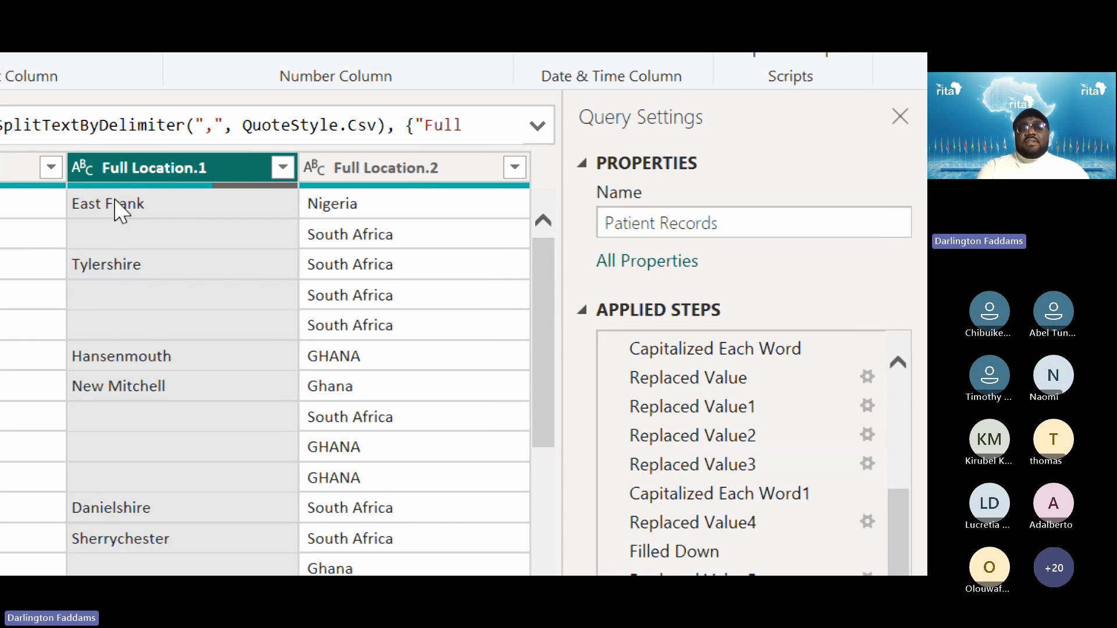
{"action": "double_click", "coordinate": [194, 168]}
{"action": "left_click", "coordinate": [199, 161]}
{"action": "key", "text": "BackSpace"}
{"action": "key", "text": "BackSpace"}
{"action": "key", "text": "BackSpace"}
{"action": "key", "text": "BackSpace"}
{"action": "key", "text": "BackSpace"}
{"action": "key", "text": "BackSpace"}
{"action": "key", "text": "BackSpace"}
{"action": "key", "text": "BackSpace"}
{"action": "key", "text": "BackSpace"}
{"action": "key", "text": "BackSpace"}
{"action": "key", "text": "BackSpace"}
{"action": "key", "text": "BackSpace"}
{"action": "key", "text": "BackSpace"}
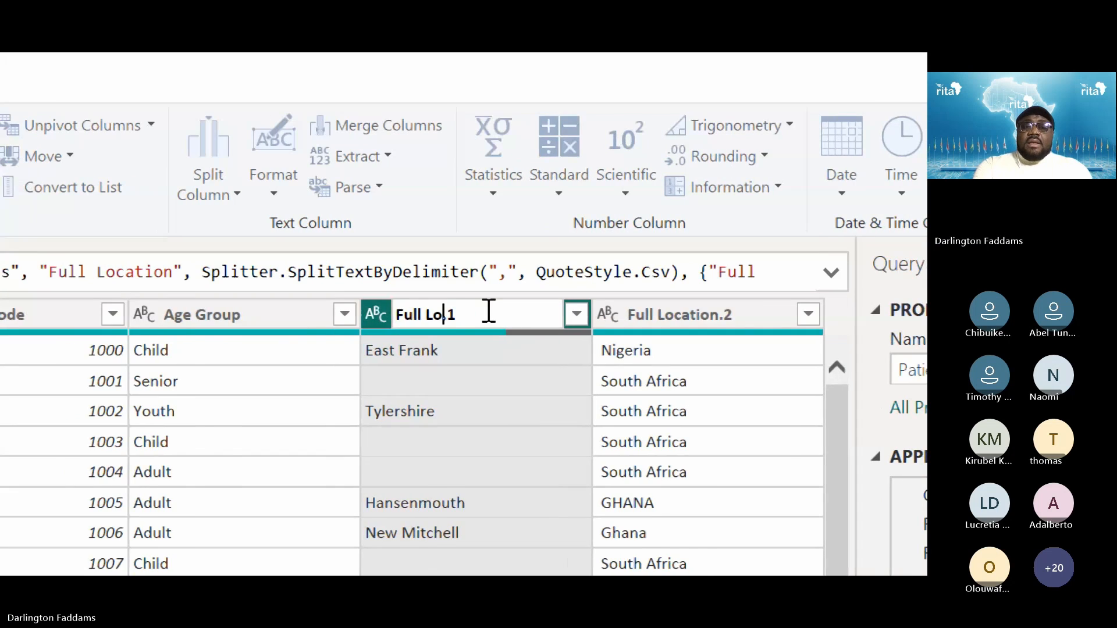
{"action": "key", "text": "Delete"}
{"action": "key", "text": "Delete"}
{"action": "type", "text": "City"}
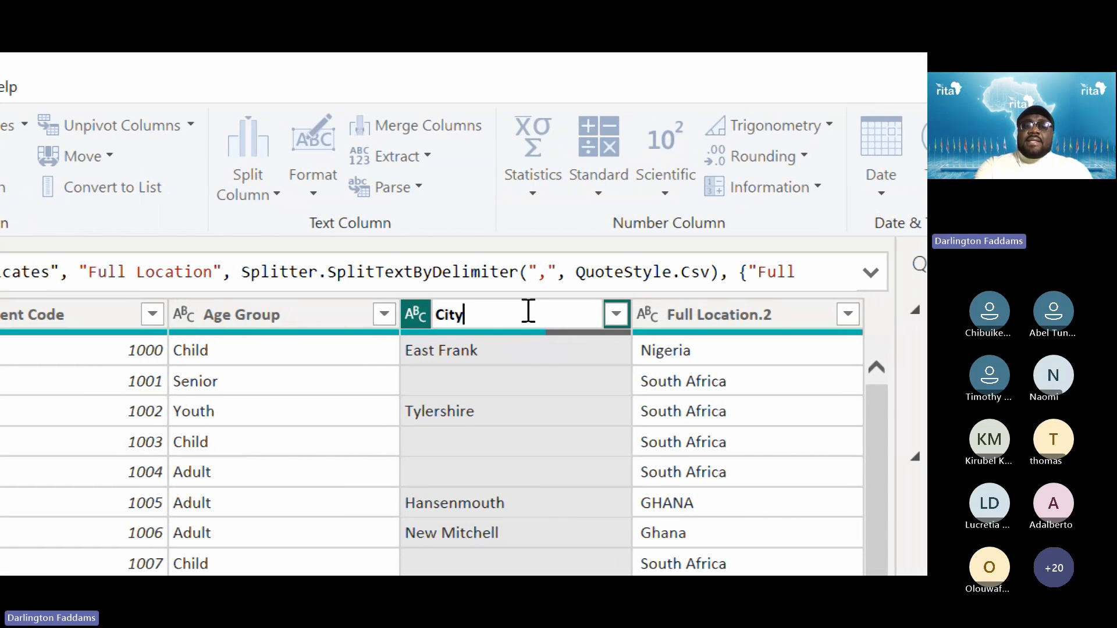
{"action": "key", "text": "Return"}
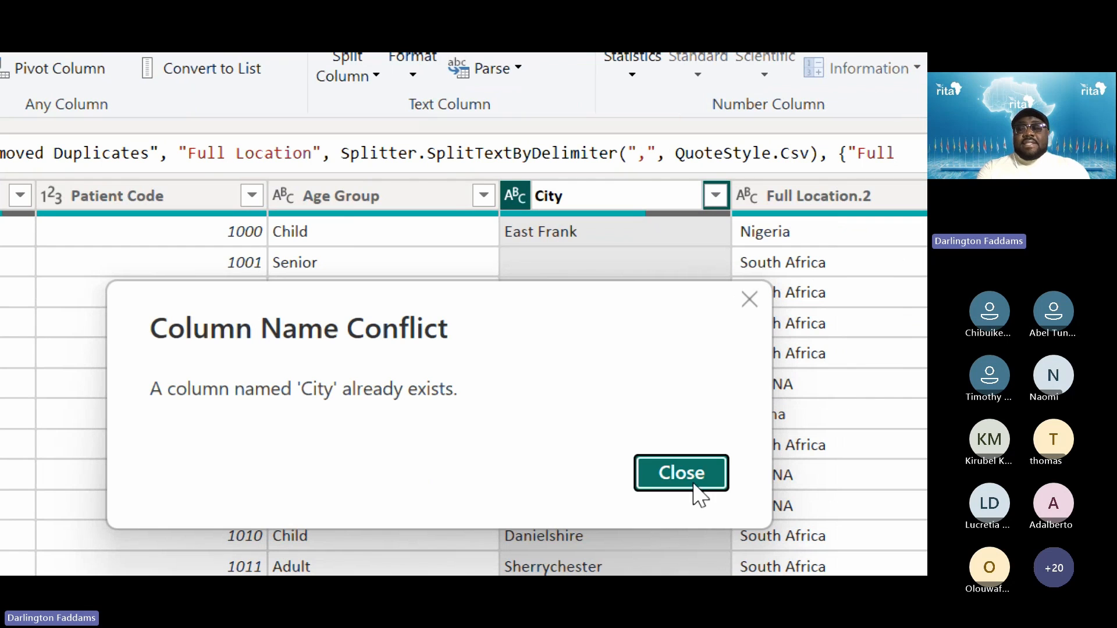
Try to rename the Full Location.1 column to City Split at the Split Column by Delimiter step.
{"action": "left_click", "coordinate": [693, 488]}
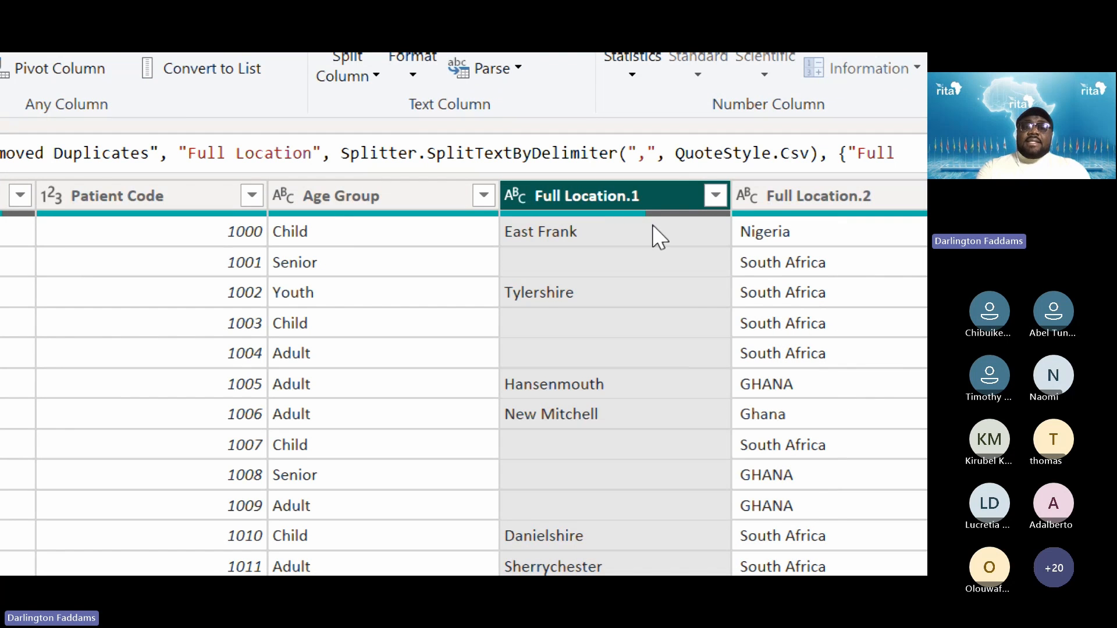
{"action": "double_click", "coordinate": [631, 191]}
{"action": "type", "text": "City Sp"}
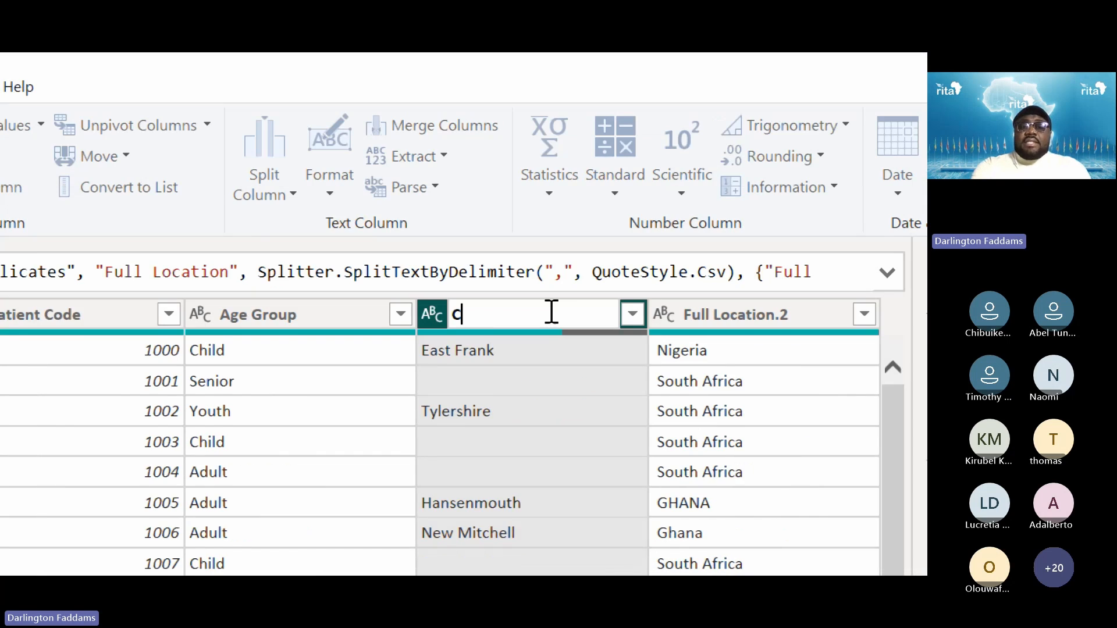
{"action": "type", "text": "lit"}
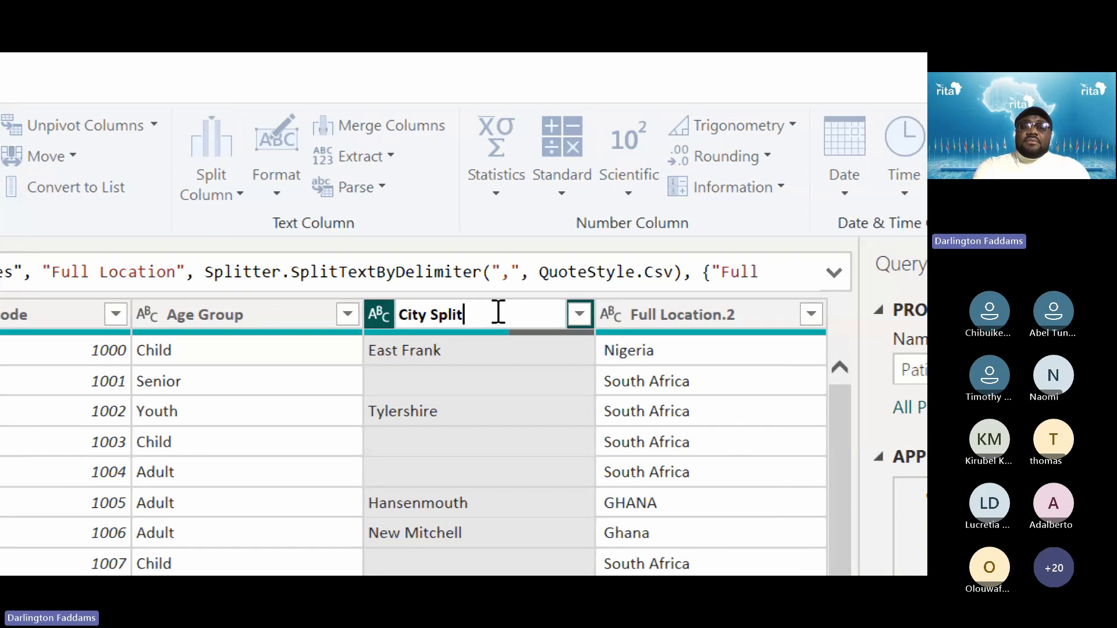
{"action": "key", "text": "Return"}
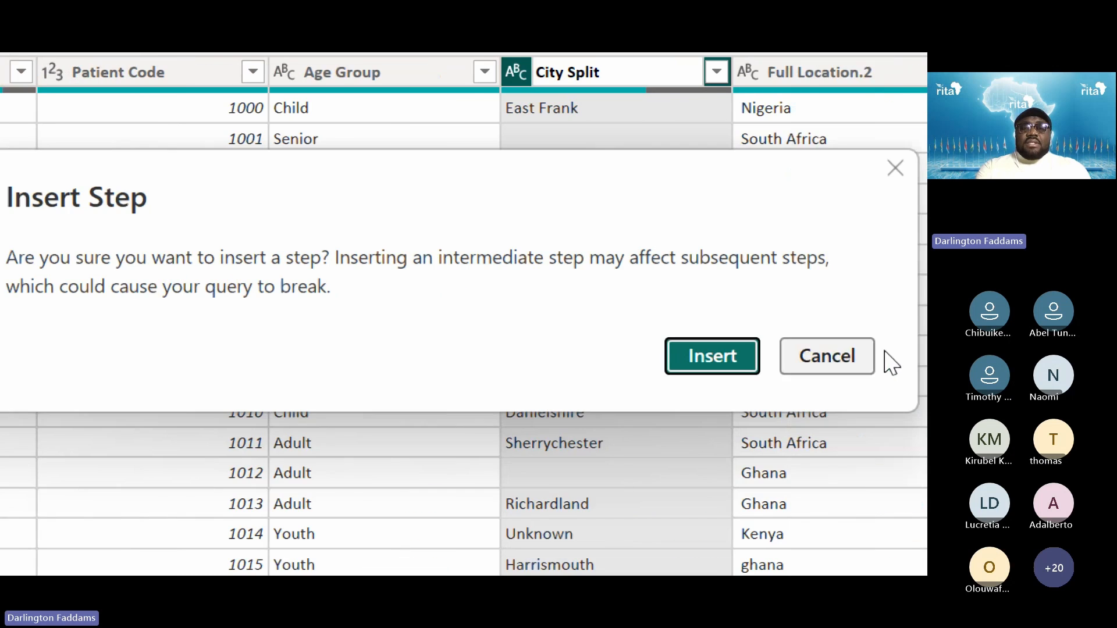
{"action": "left_click", "coordinate": [816, 355]}
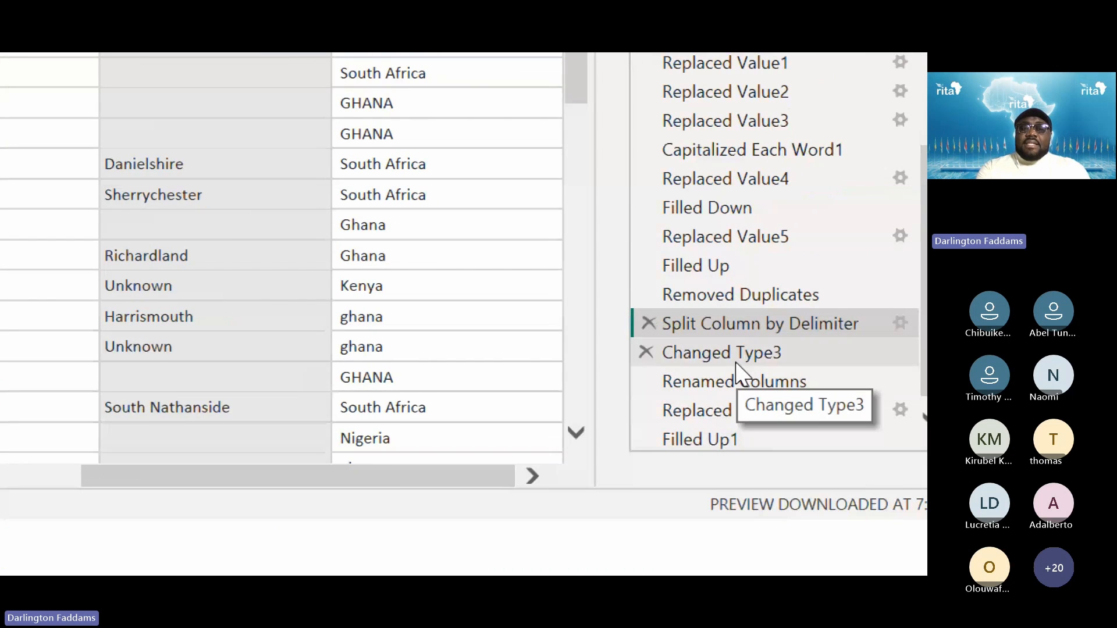
Review the query at the Changed Type3 and Renamed Columns applied steps, and examine the blank cells in the City Split column.
{"action": "left_click", "coordinate": [742, 356]}
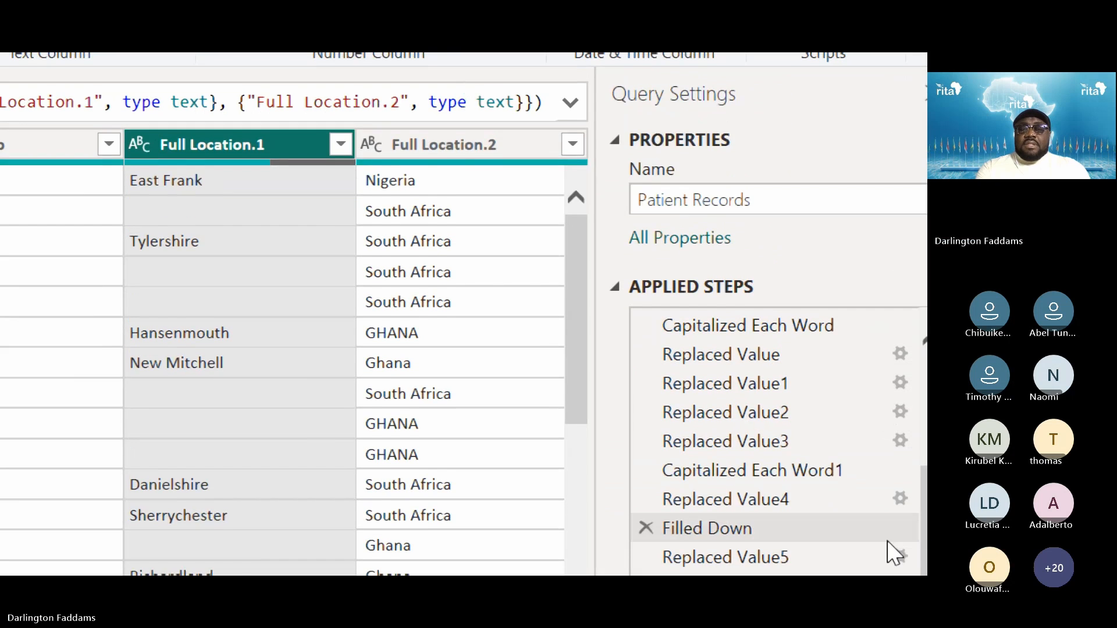
{"action": "left_click", "coordinate": [767, 531]}
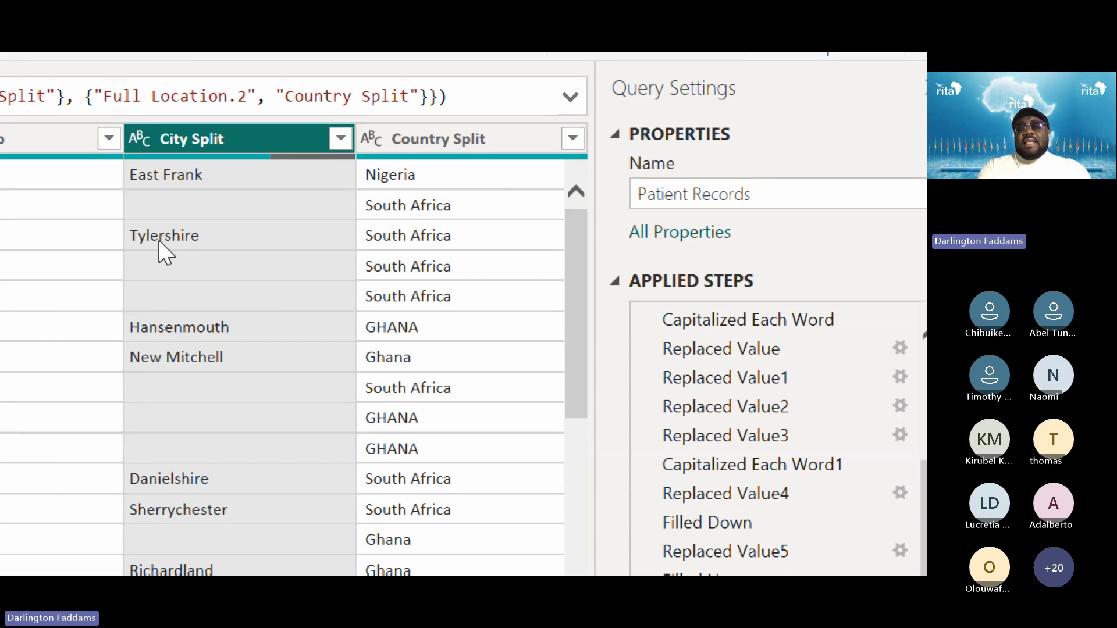
{"action": "left_click", "coordinate": [141, 209]}
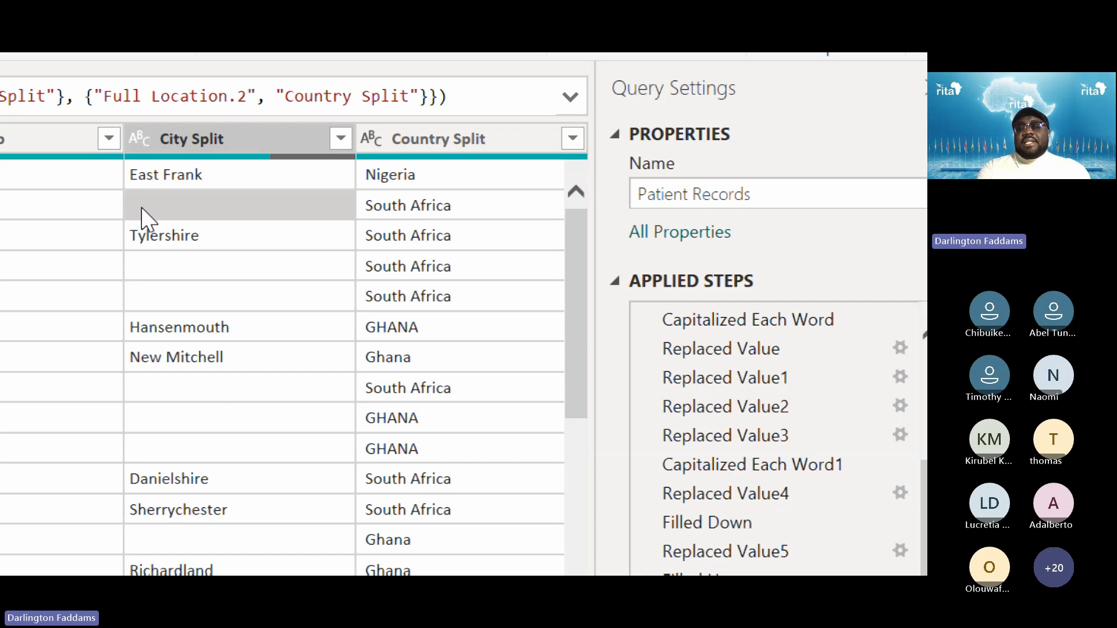
{"action": "left_click", "coordinate": [156, 266]}
{"action": "left_click", "coordinate": [162, 300]}
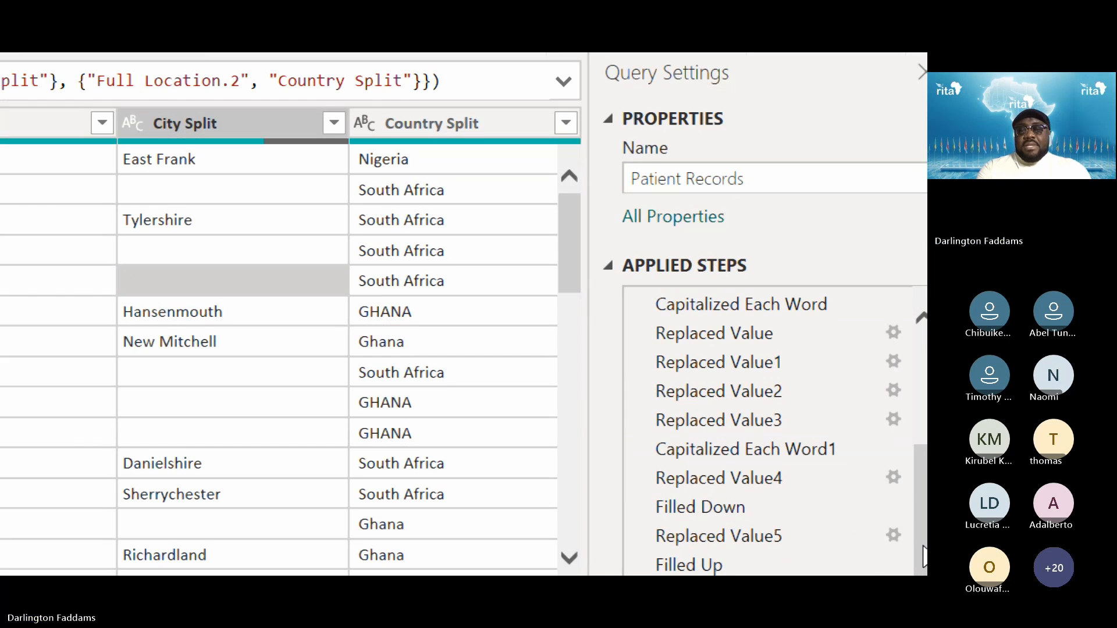
Compare the City Split values at the Replaced Value6 and Filled Up1 applied steps, and switch to the slide on splitting Full Location.
{"action": "scroll", "coordinate": [767, 528], "scroll_direction": "up", "scroll_amount": 1}
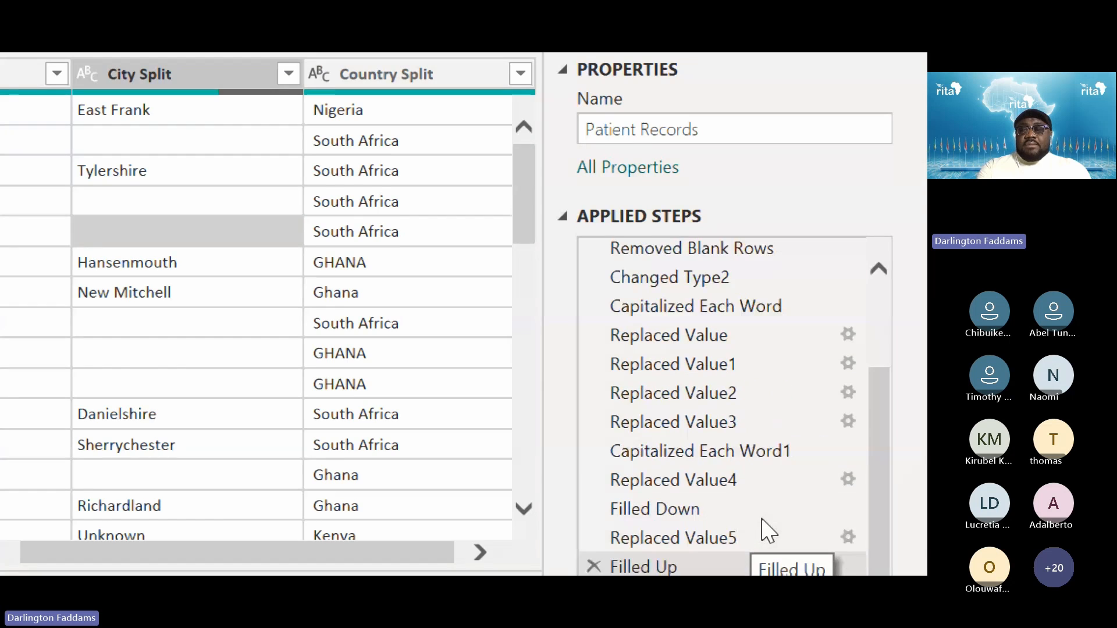
{"action": "scroll", "coordinate": [762, 521], "scroll_direction": "down", "scroll_amount": 1}
{"action": "scroll", "coordinate": [760, 410], "scroll_direction": "down", "scroll_amount": 2}
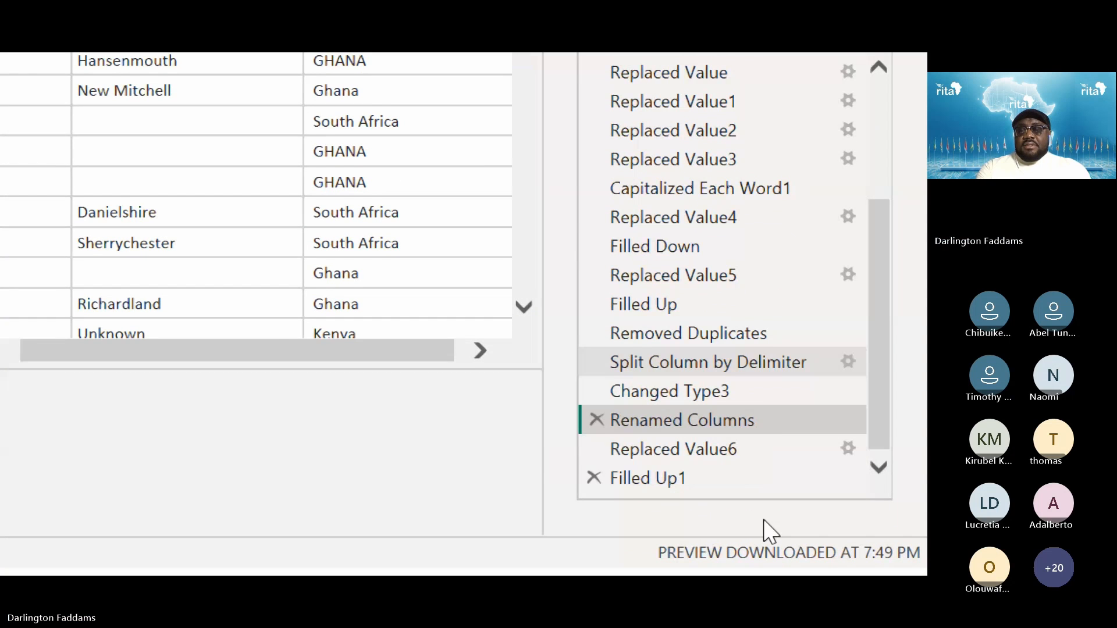
{"action": "left_click", "coordinate": [695, 453]}
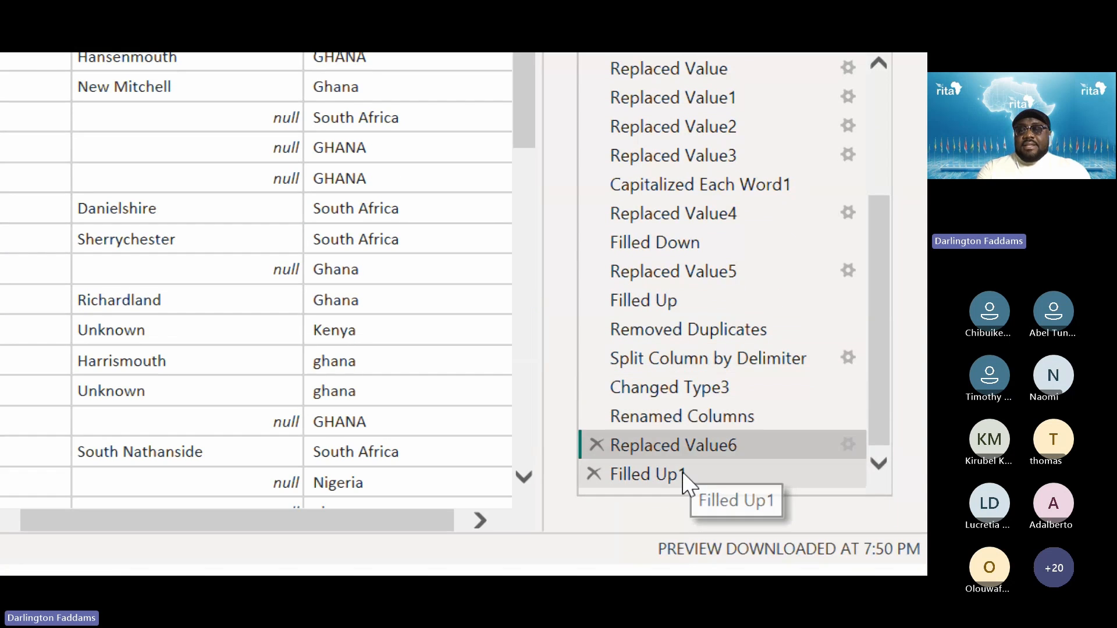
{"action": "left_click", "coordinate": [686, 479]}
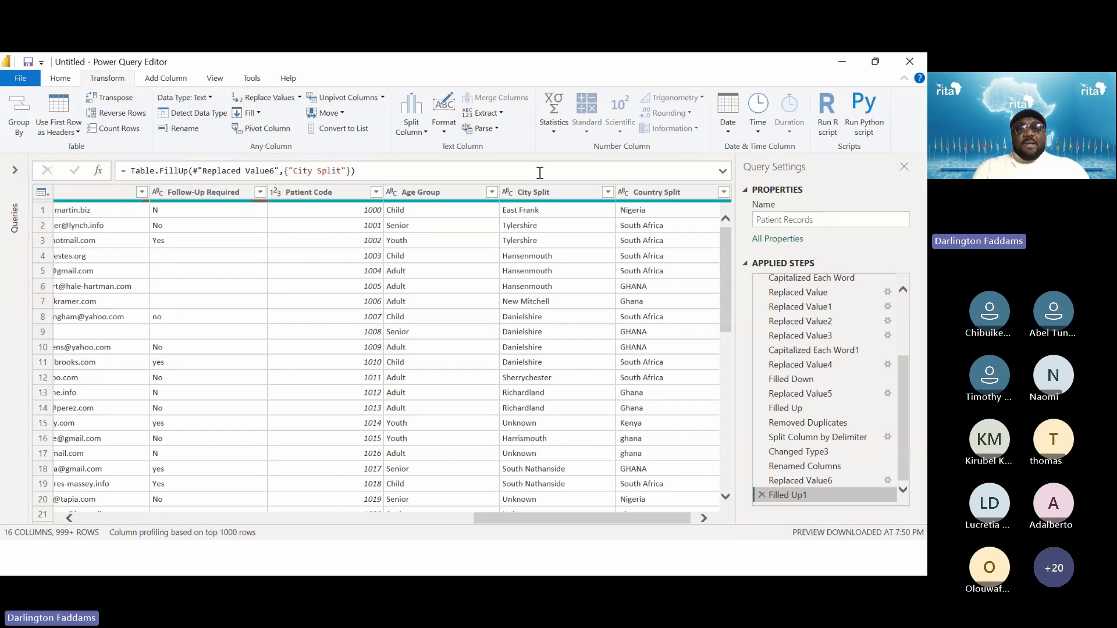
{"action": "key", "text": "alt+Tab"}
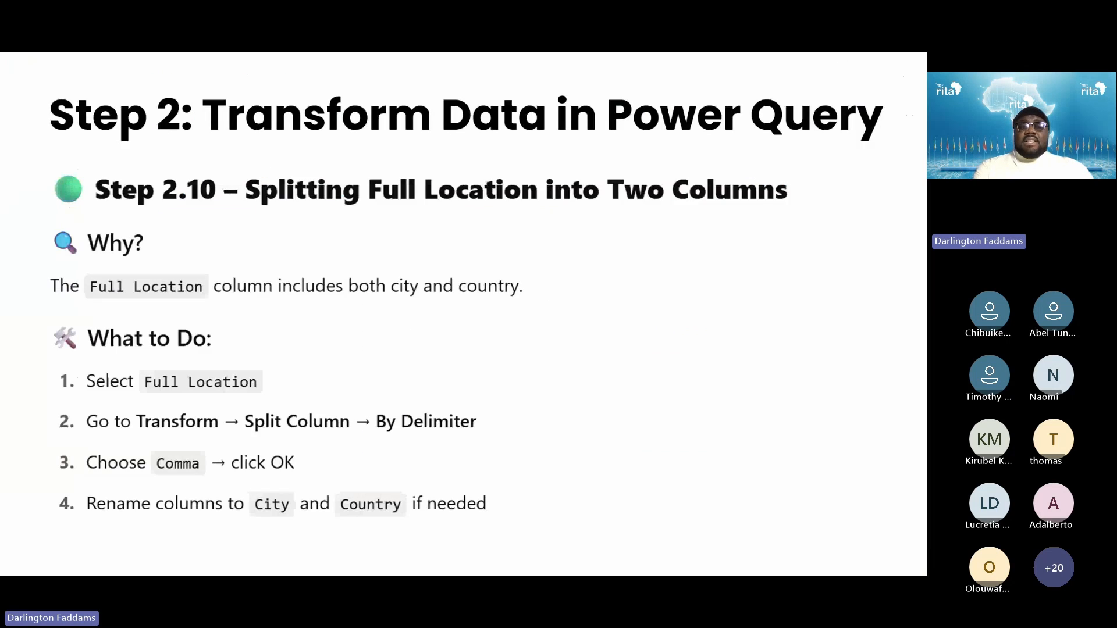
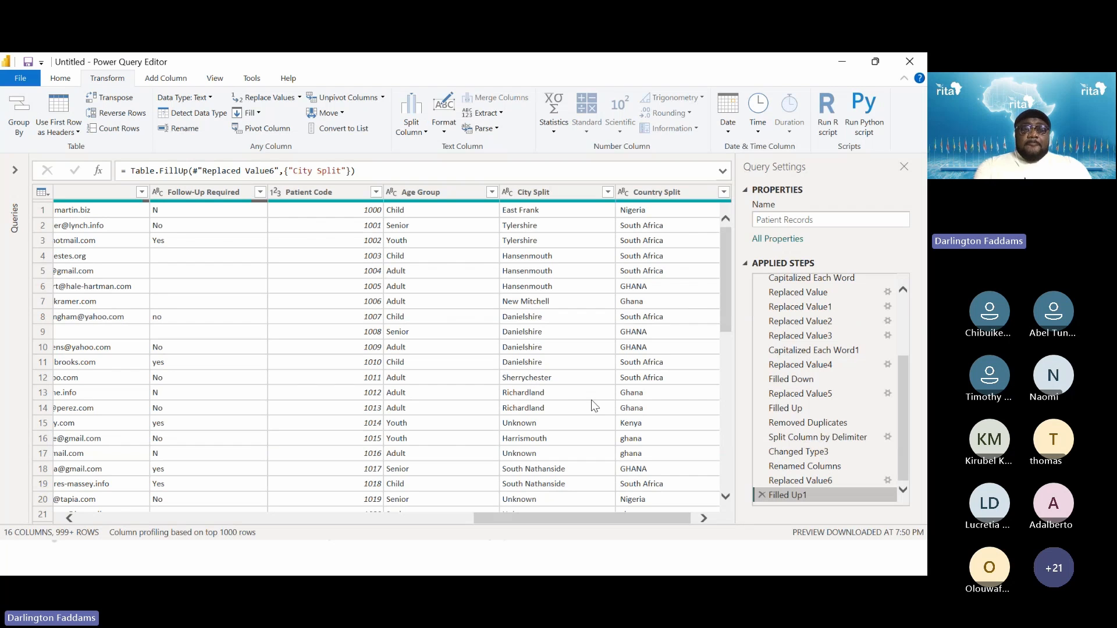
Start adding a column from examples based on the current selection in the Patient Records query.
{"action": "key", "text": "super+plus"}
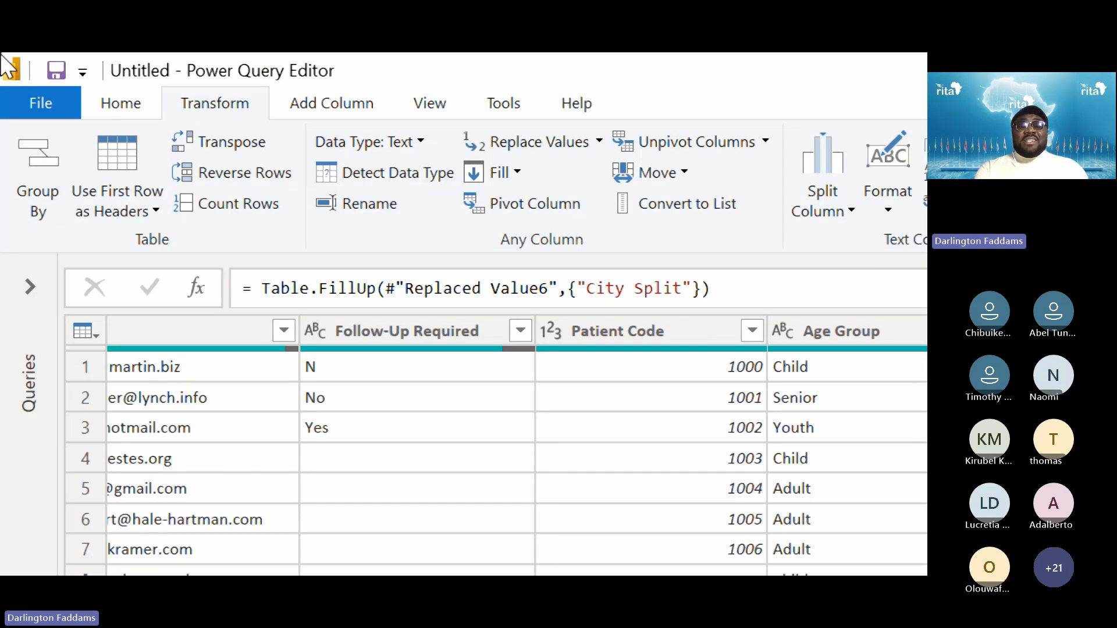
{"action": "left_click", "coordinate": [337, 104]}
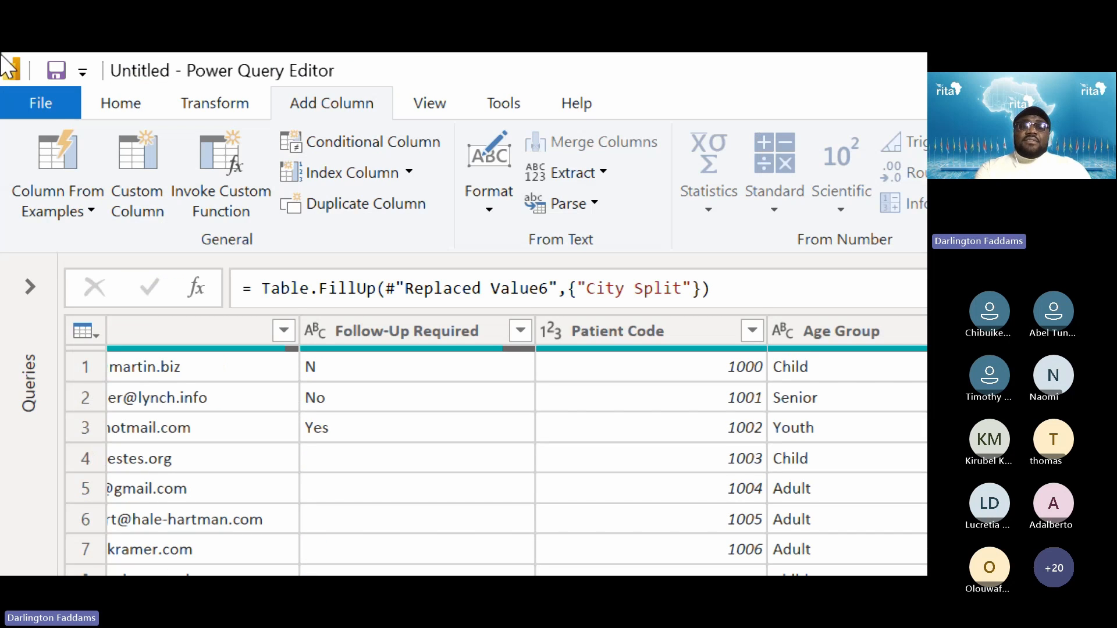
{"action": "left_click", "coordinate": [91, 213]}
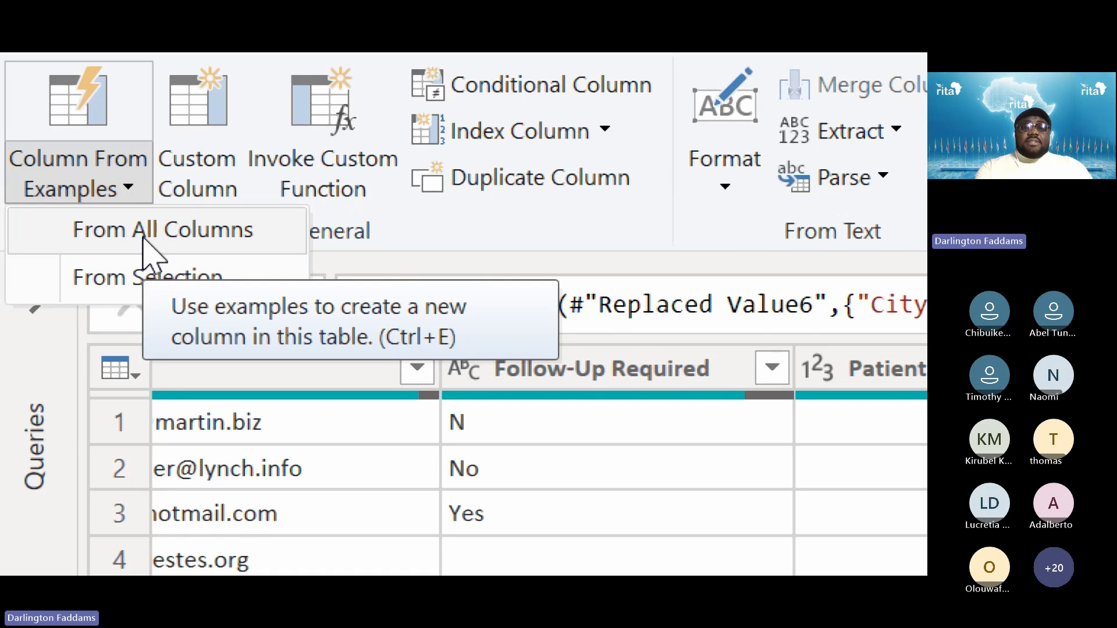
{"action": "left_click", "coordinate": [166, 277]}
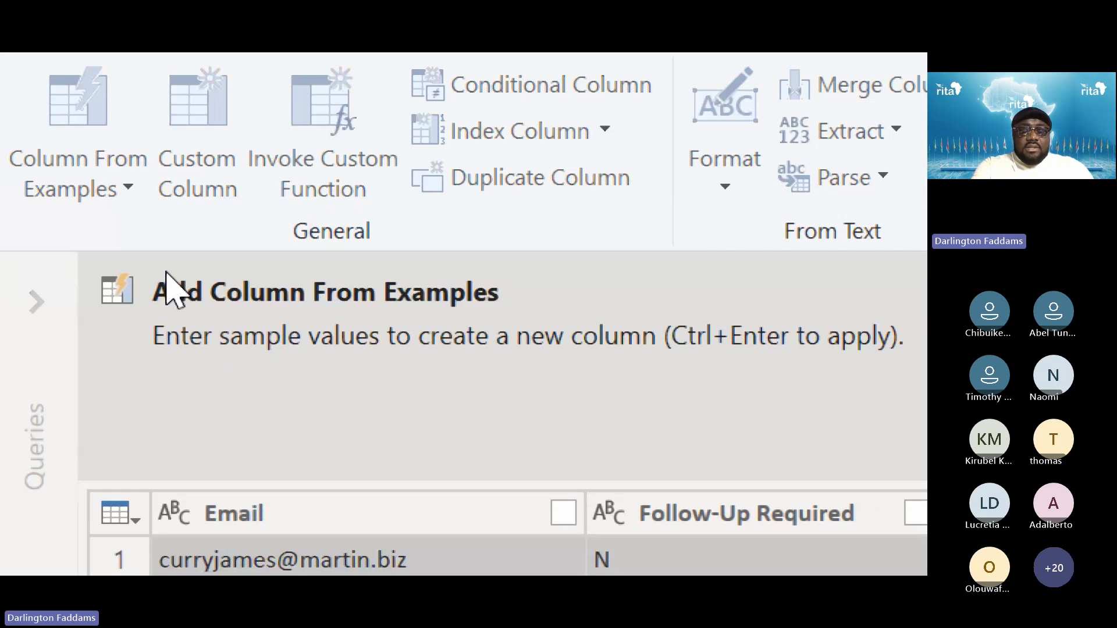
{"action": "key", "text": "super+minus"}
{"action": "key", "text": "super+minus"}
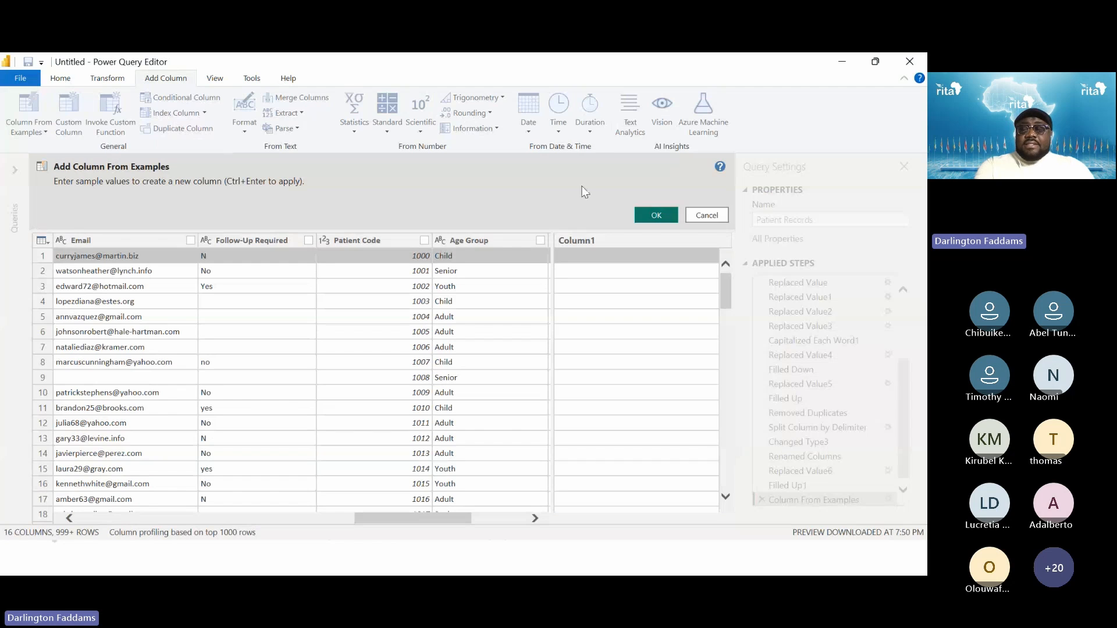
Choose the Age column as the source for the new column from examples.
{"action": "key", "text": "super+plus"}
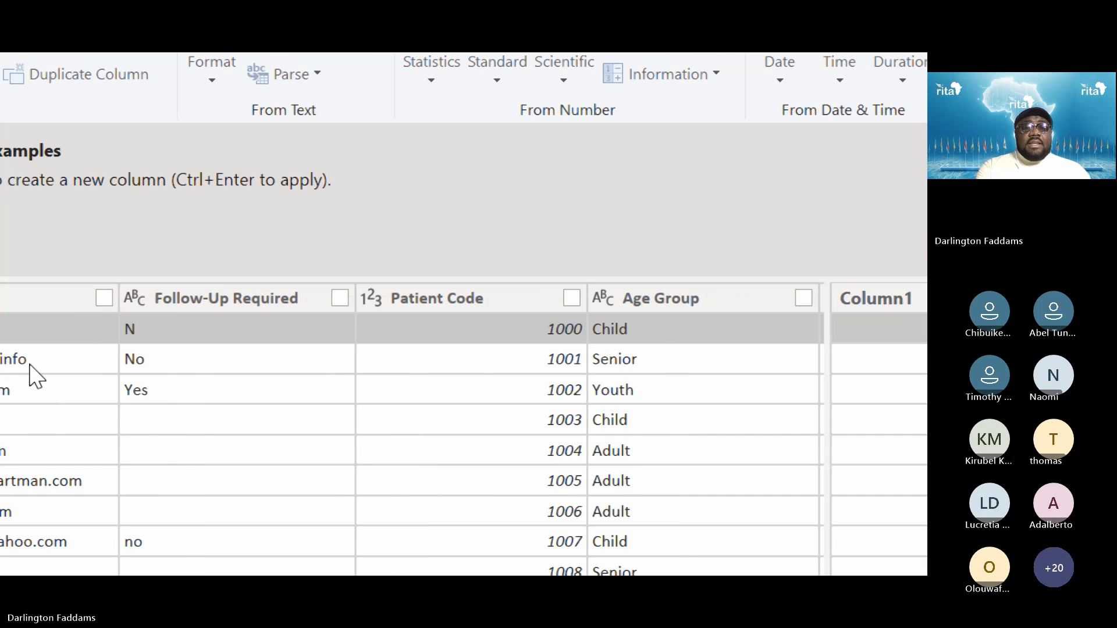
{"action": "scroll", "coordinate": [251, 364], "scroll_direction": "left", "scroll_amount": 6}
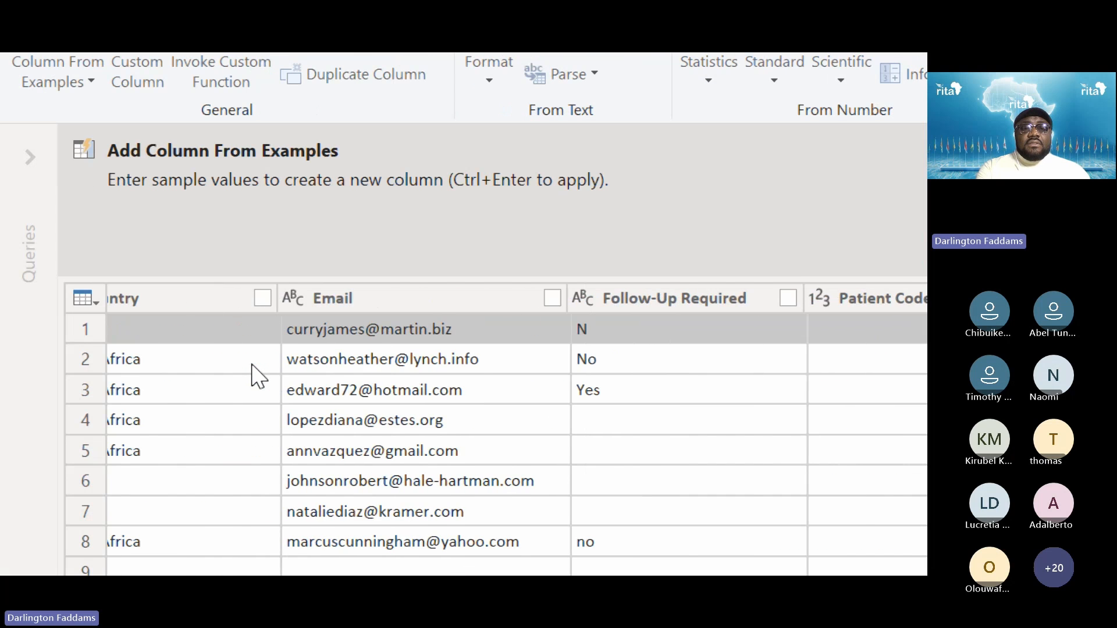
{"action": "scroll", "coordinate": [252, 366], "scroll_direction": "left", "scroll_amount": 4}
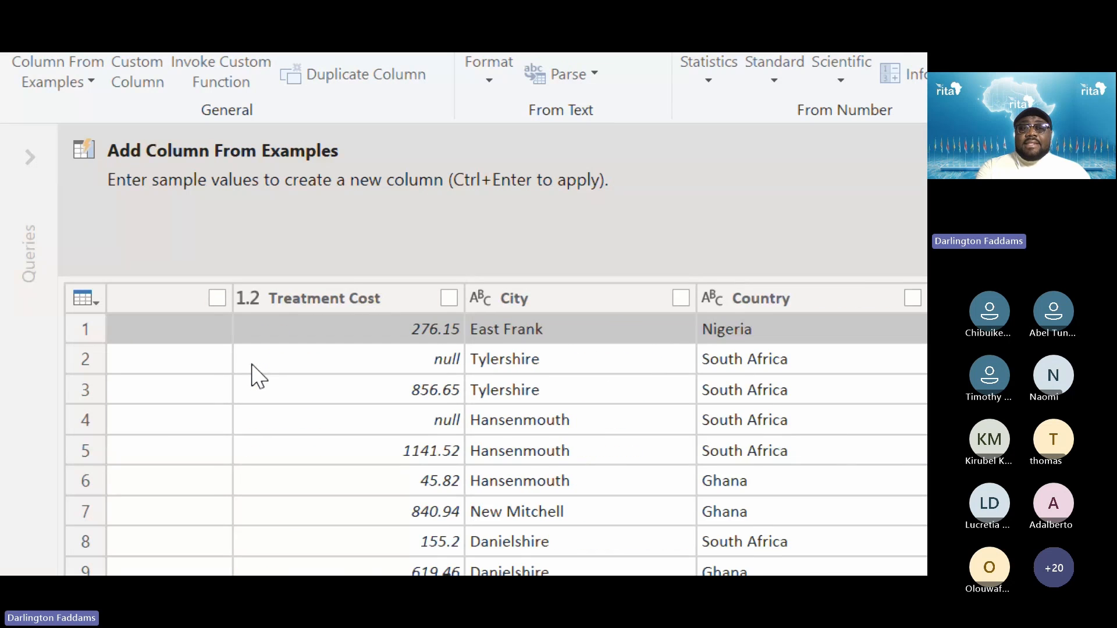
{"action": "scroll", "coordinate": [259, 372], "scroll_direction": "left", "scroll_amount": 4}
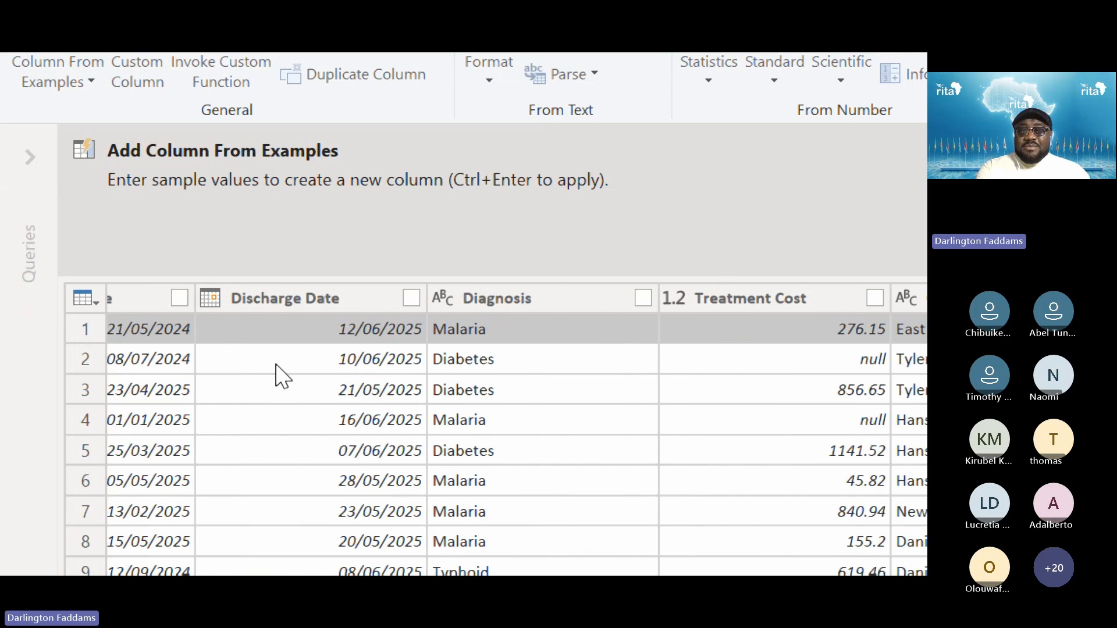
{"action": "scroll", "coordinate": [280, 375], "scroll_direction": "left", "scroll_amount": 8}
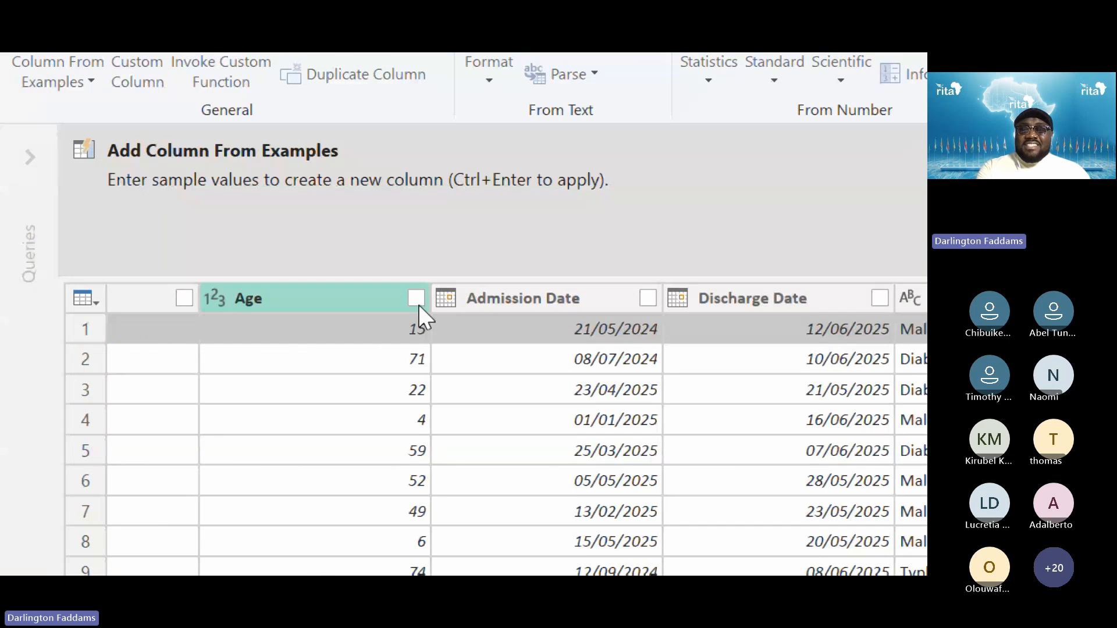
{"action": "left_click", "coordinate": [416, 298]}
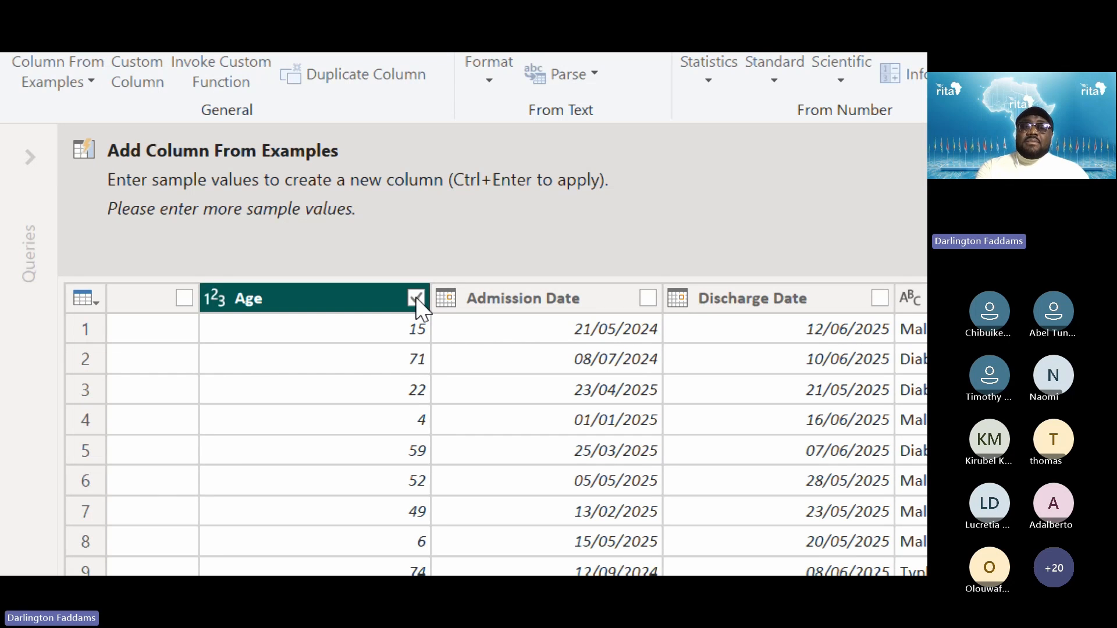
Include the Age Group column, alongside Age, as a source for the new column from examples.
{"action": "scroll", "coordinate": [803, 366], "scroll_direction": "right", "scroll_amount": 10}
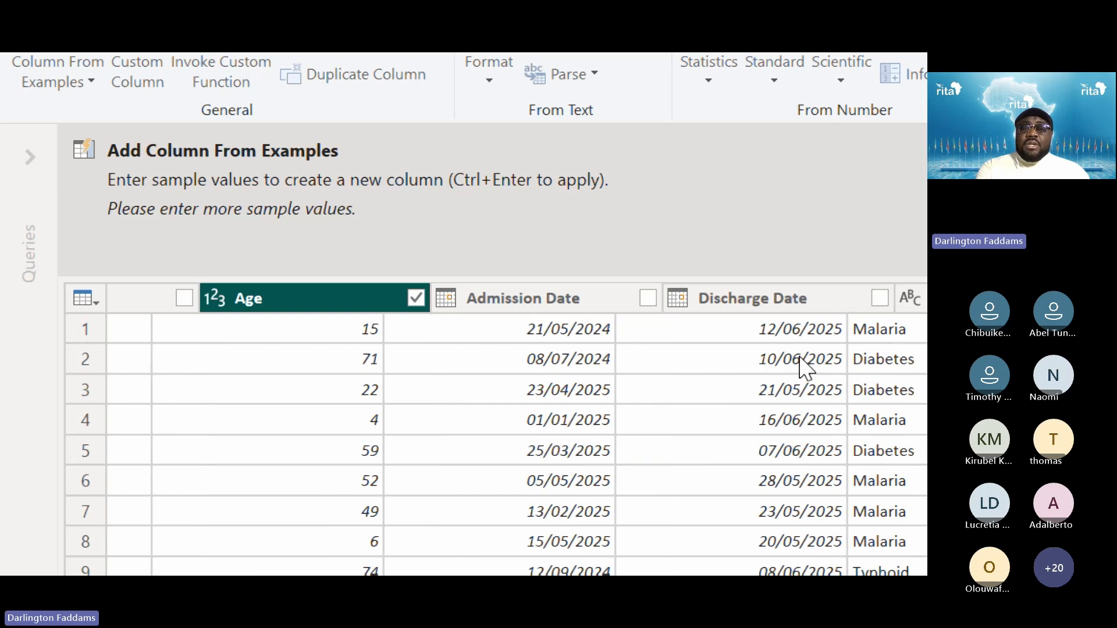
{"action": "scroll", "coordinate": [805, 368], "scroll_direction": "right", "scroll_amount": 4}
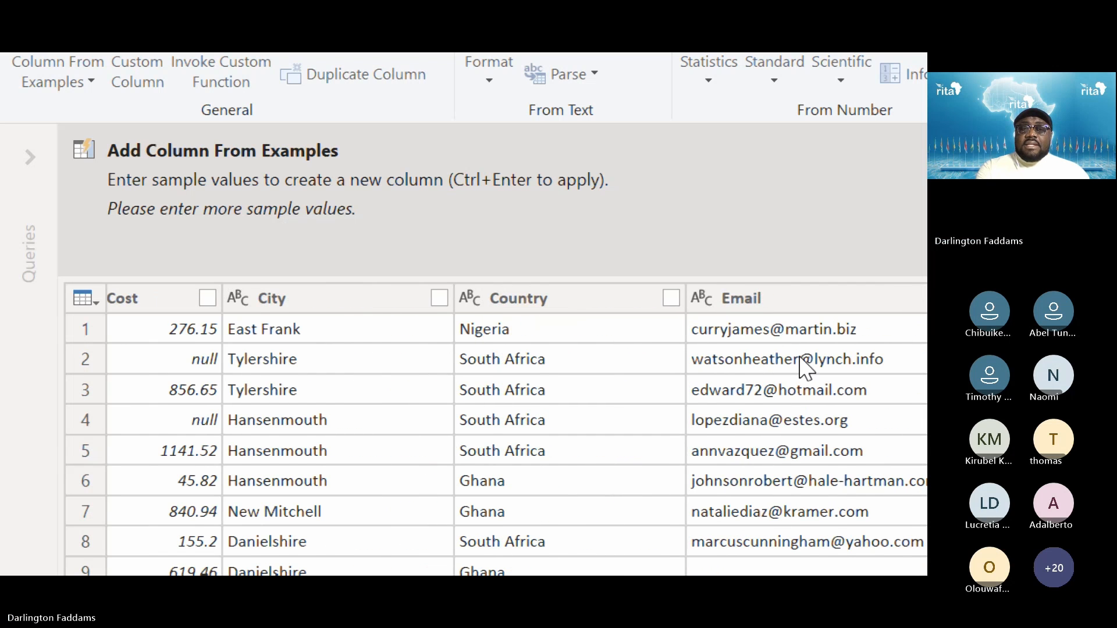
{"action": "scroll", "coordinate": [805, 368], "scroll_direction": "right", "scroll_amount": 8}
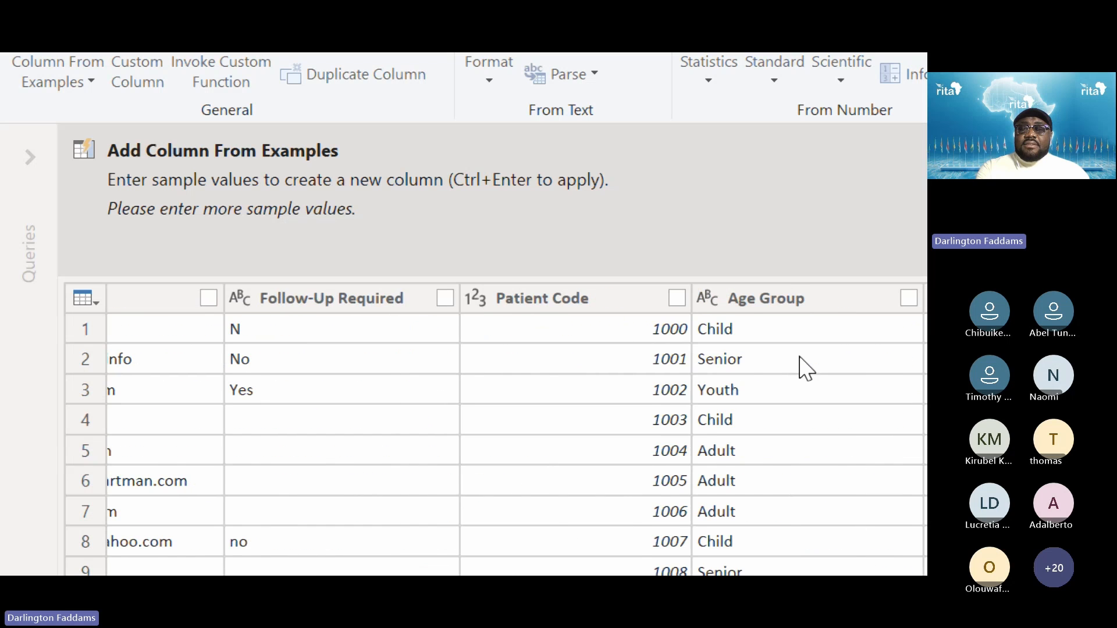
{"action": "left_click", "coordinate": [621, 298]}
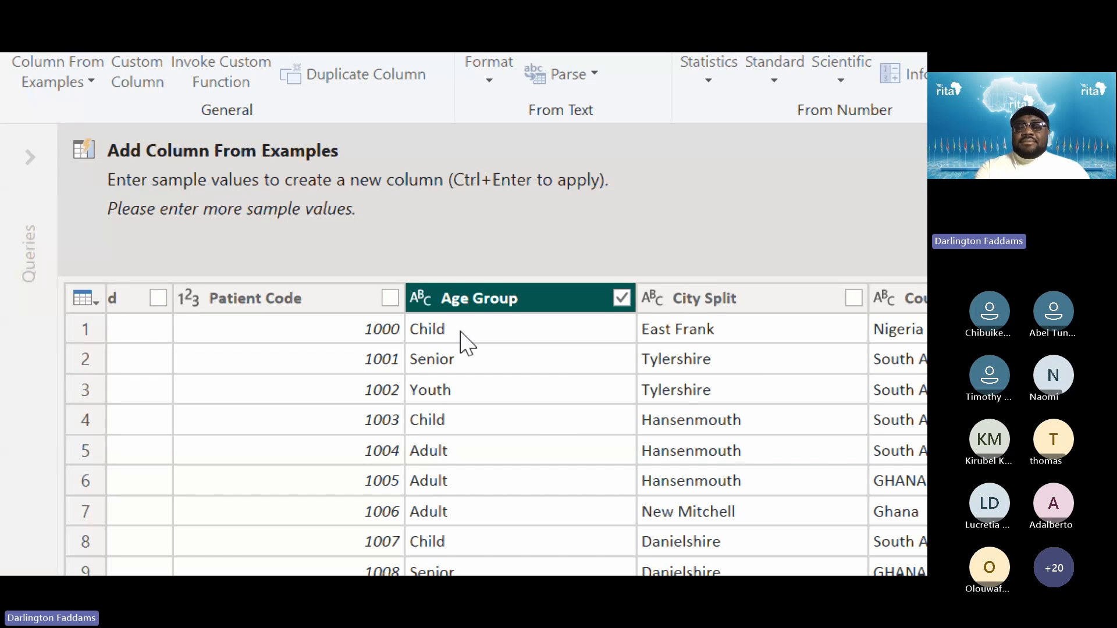
{"action": "scroll", "coordinate": [236, 343], "scroll_direction": "left", "scroll_amount": 10}
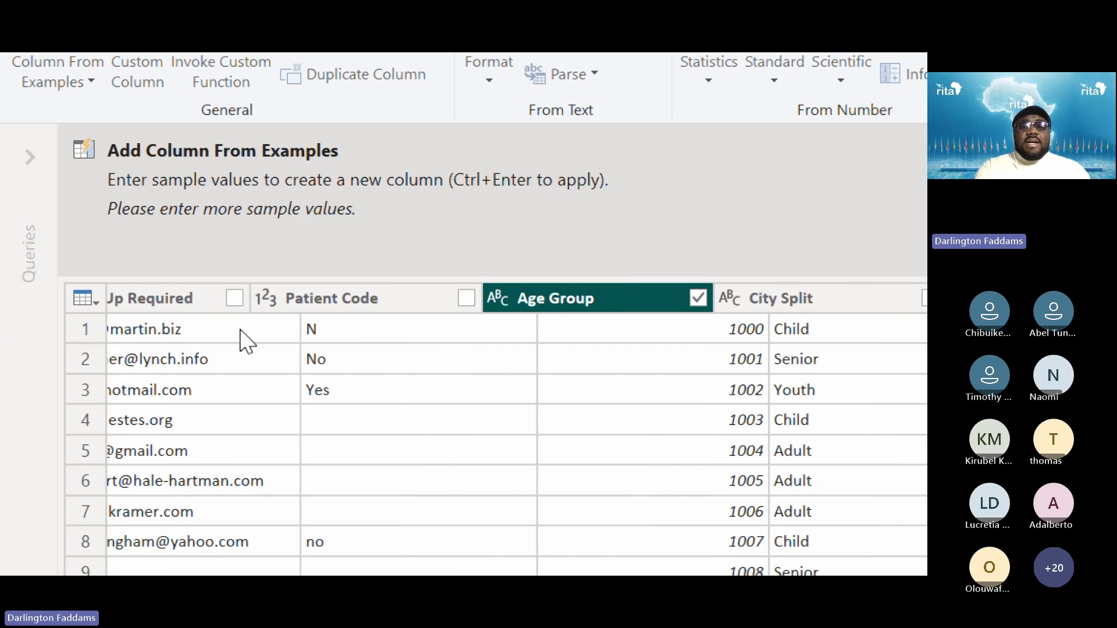
{"action": "scroll", "coordinate": [246, 342], "scroll_direction": "left", "scroll_amount": 5}
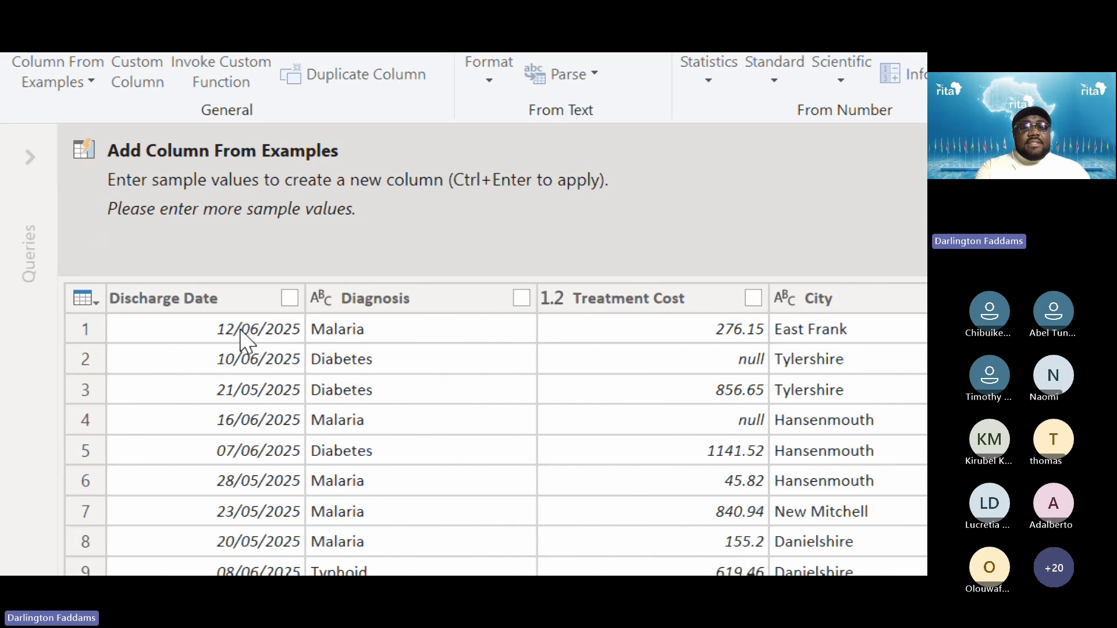
{"action": "scroll", "coordinate": [244, 340], "scroll_direction": "left", "scroll_amount": 5}
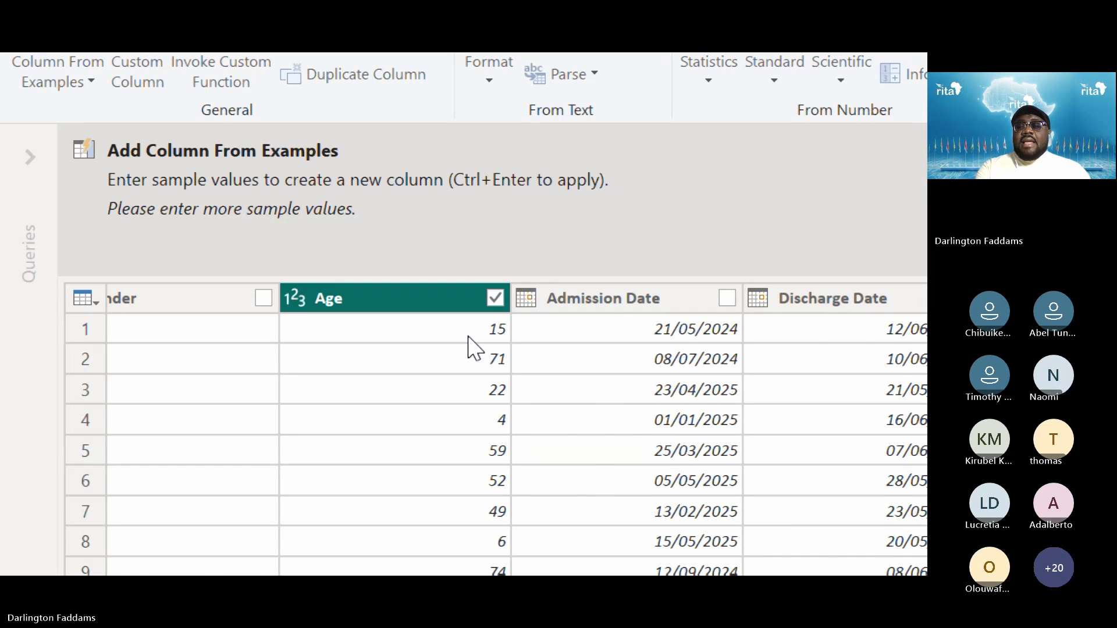
{"action": "scroll", "coordinate": [474, 348], "scroll_direction": "right", "scroll_amount": 10}
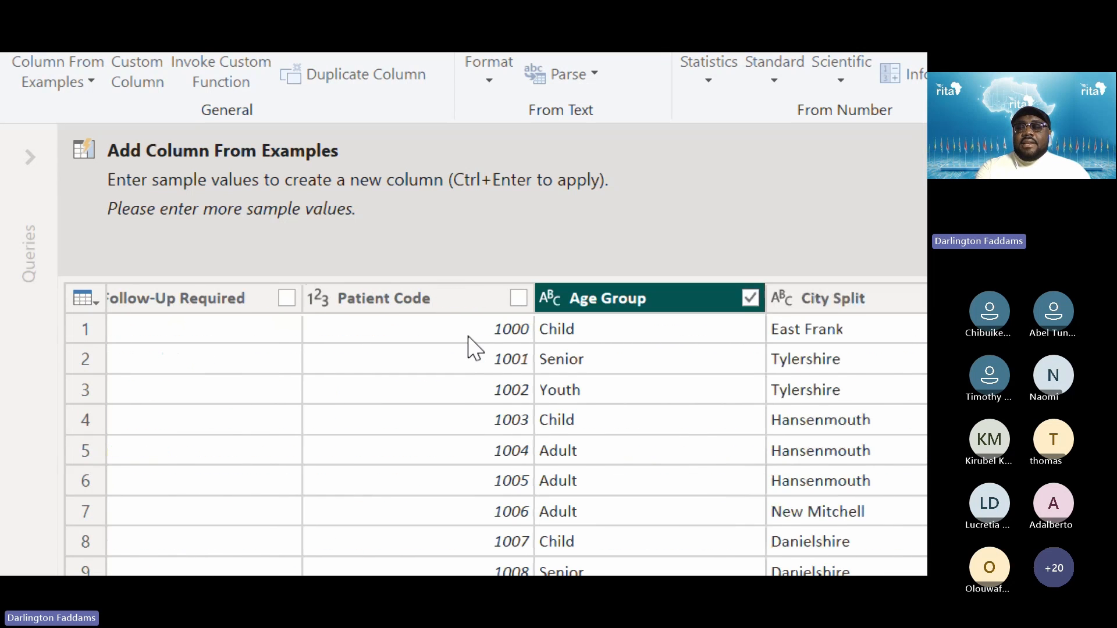
{"action": "scroll", "coordinate": [474, 347], "scroll_direction": "right", "scroll_amount": 3}
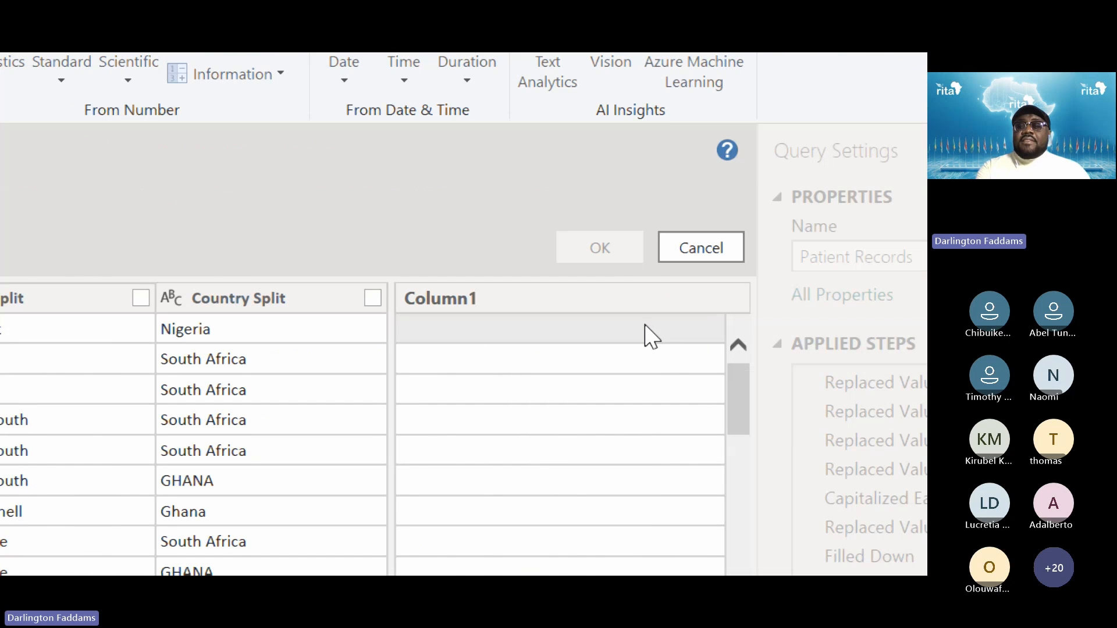
Enter "15, Child" as the first sample value to combine Age and Age Group in the new column.
{"action": "left_click", "coordinate": [645, 328]}
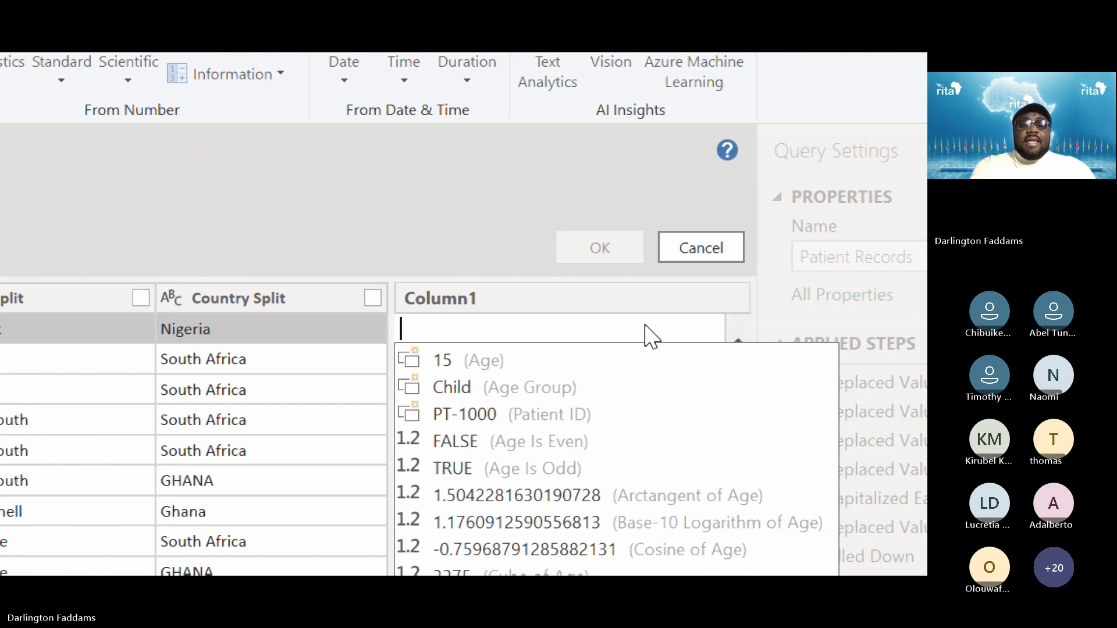
{"action": "type", "text": "15, Child"}
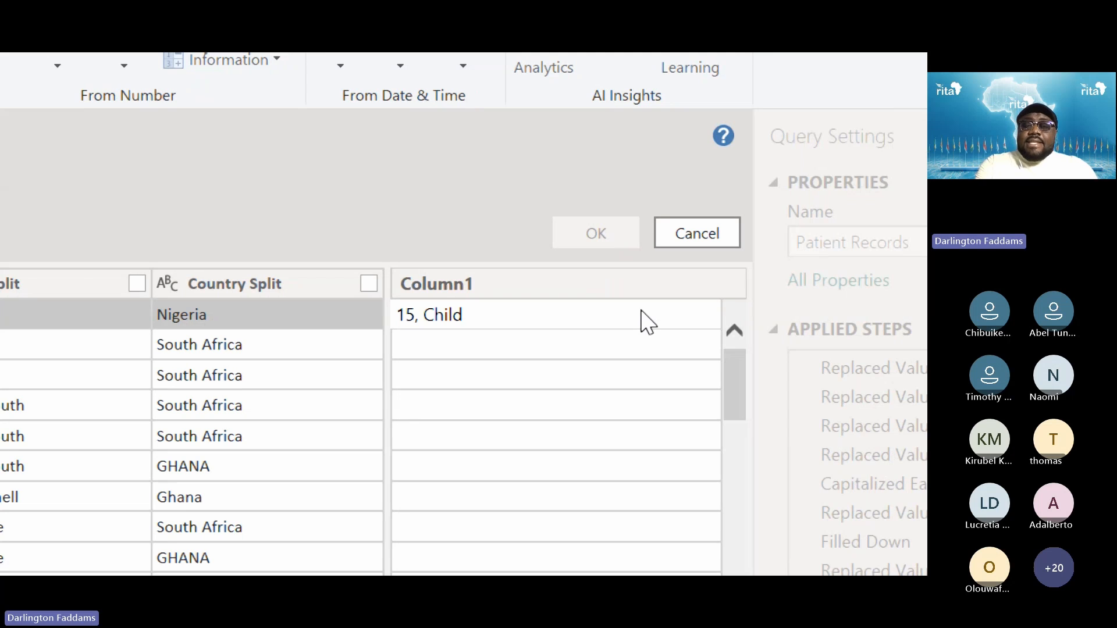
{"action": "key", "text": "Return"}
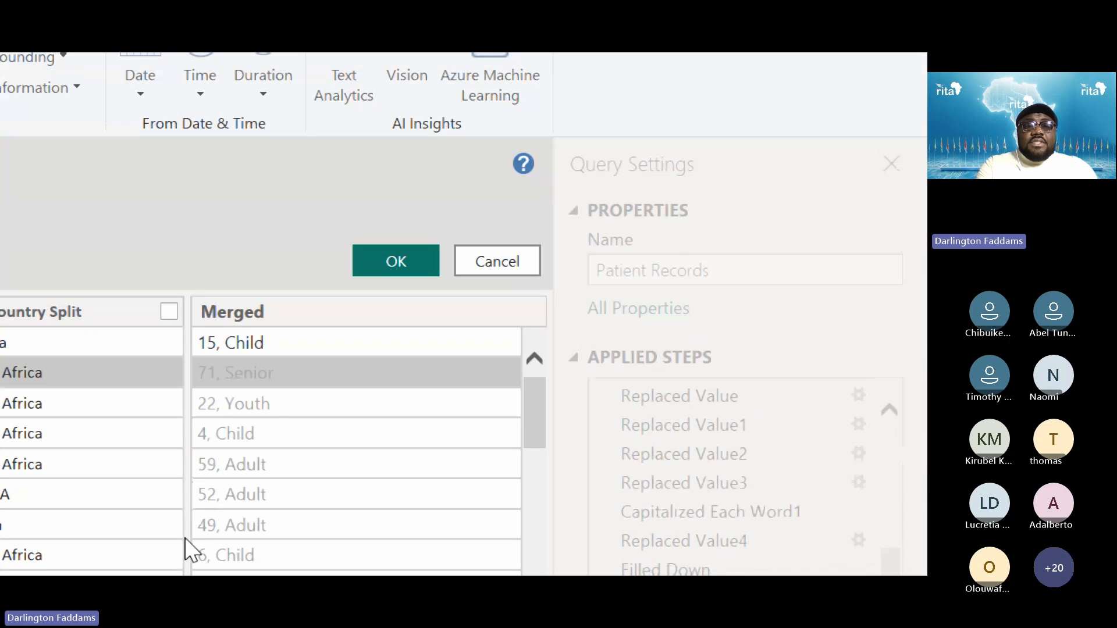
Compare the suggested merged values with the Age and Age Group columns, and consult the Patient Code extraction slide.
{"action": "left_click", "coordinate": [279, 402]}
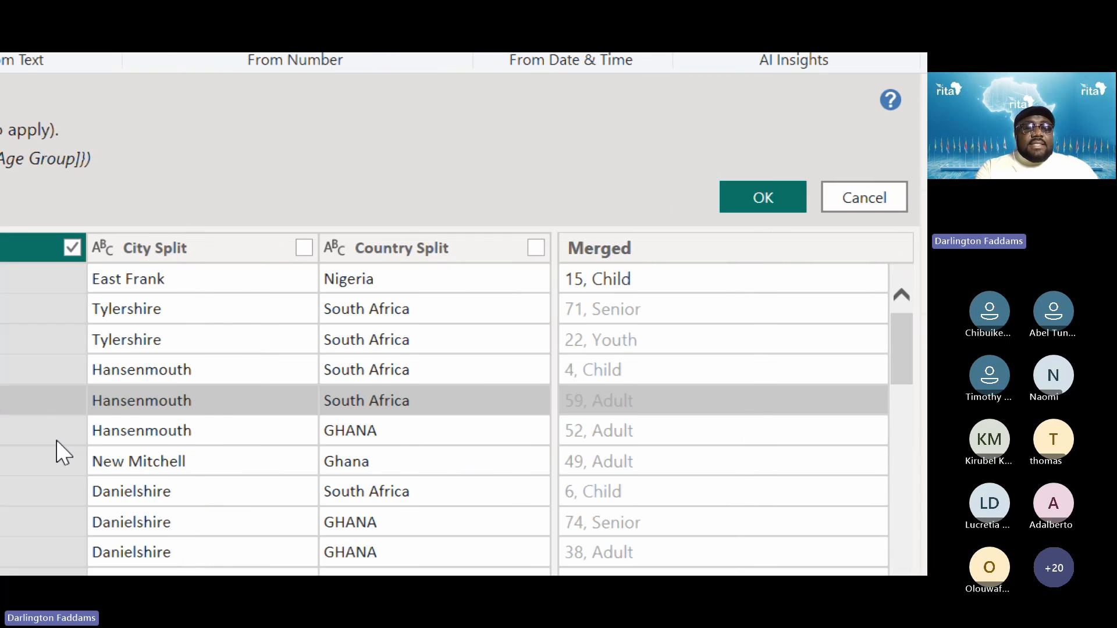
{"action": "scroll", "coordinate": [160, 432], "scroll_direction": "left", "scroll_amount": 8}
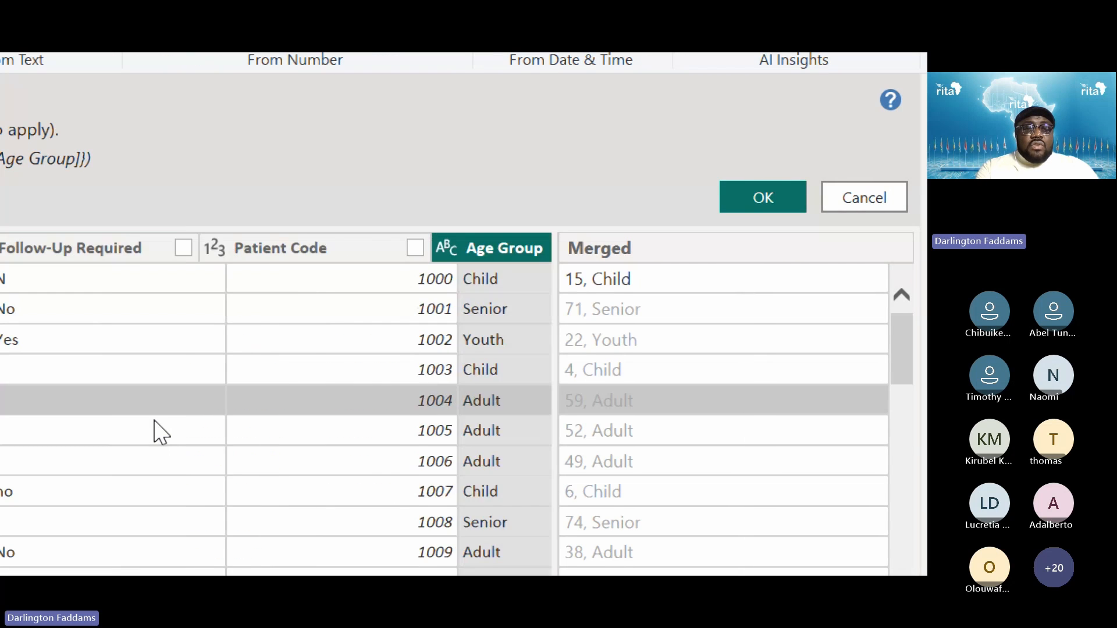
{"action": "scroll", "coordinate": [160, 431], "scroll_direction": "left", "scroll_amount": 8}
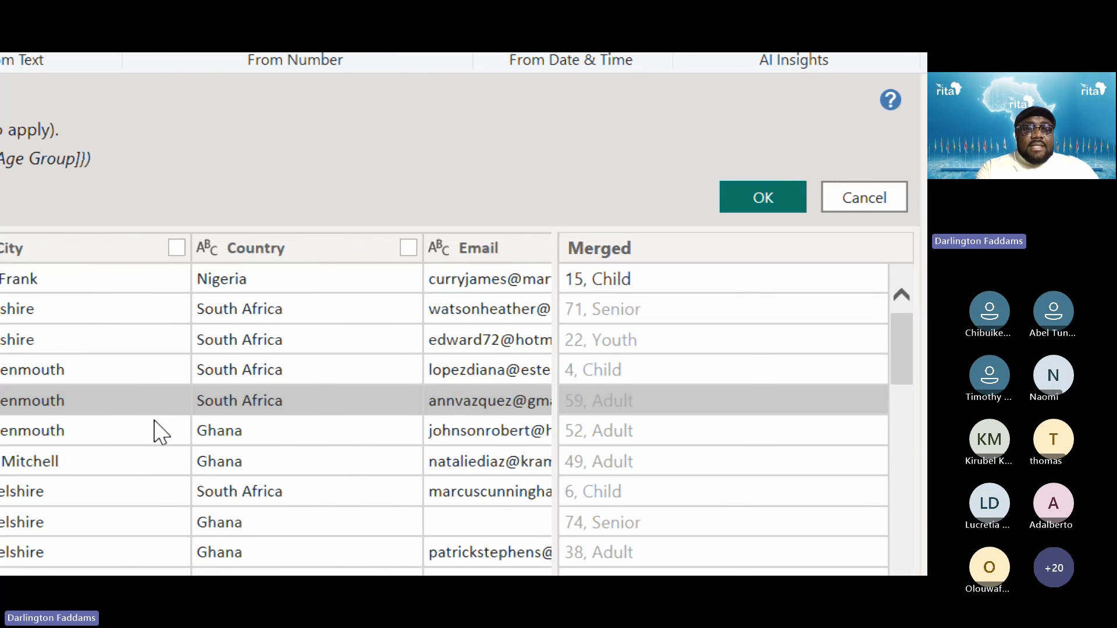
{"action": "scroll", "coordinate": [159, 431], "scroll_direction": "right", "scroll_amount": 12}
{"action": "scroll", "coordinate": [160, 432], "scroll_direction": "right", "scroll_amount": 3}
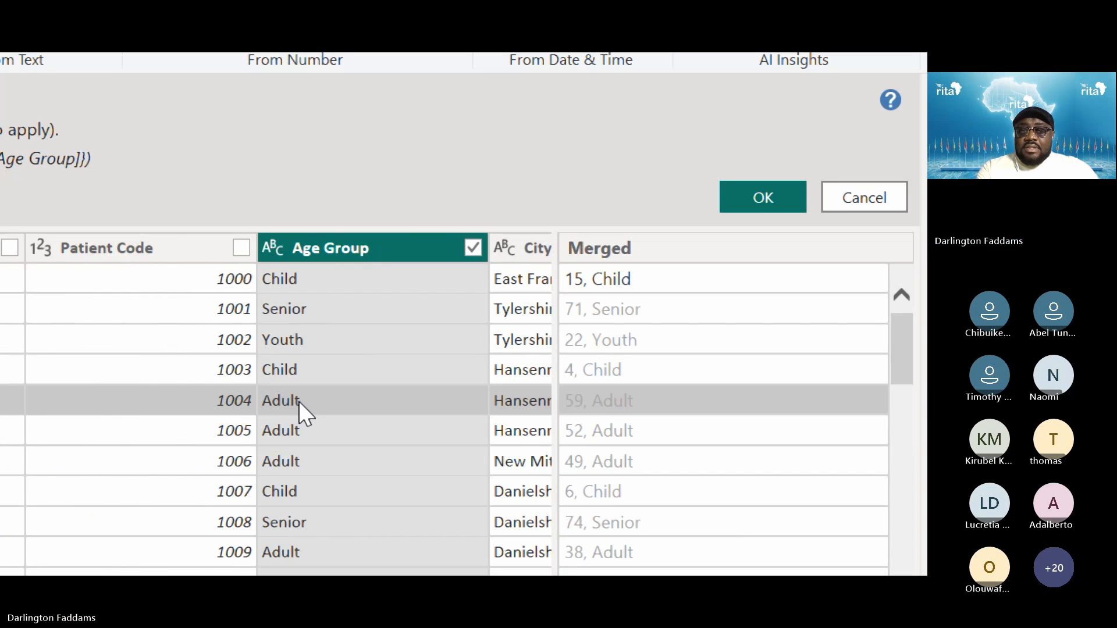
{"action": "scroll", "coordinate": [298, 400], "scroll_direction": "left", "scroll_amount": 6}
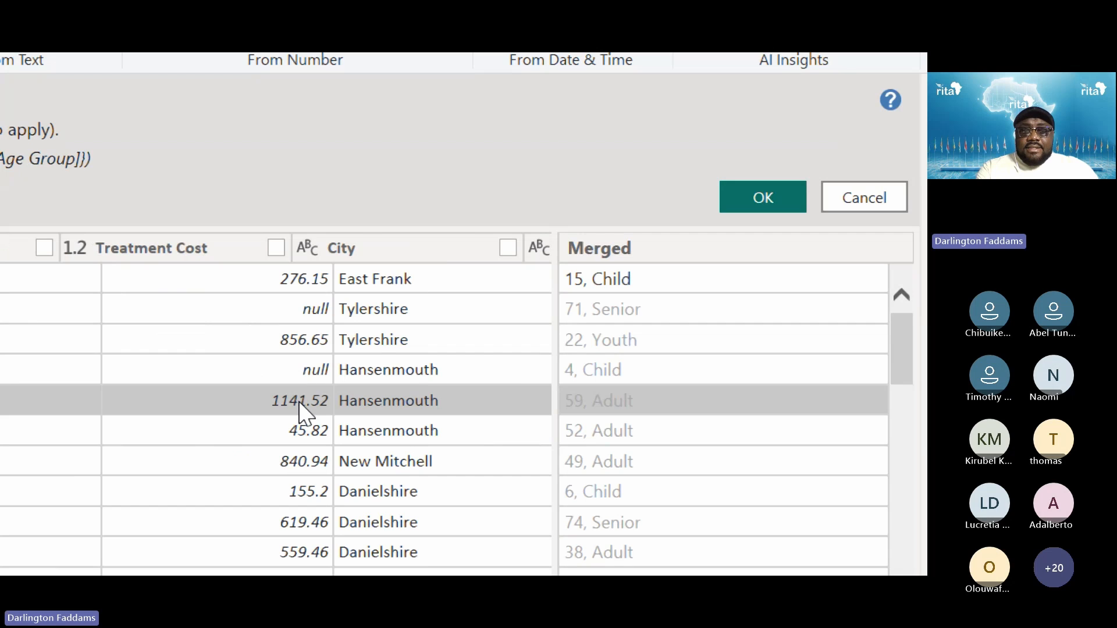
{"action": "scroll", "coordinate": [299, 406], "scroll_direction": "left", "scroll_amount": 3}
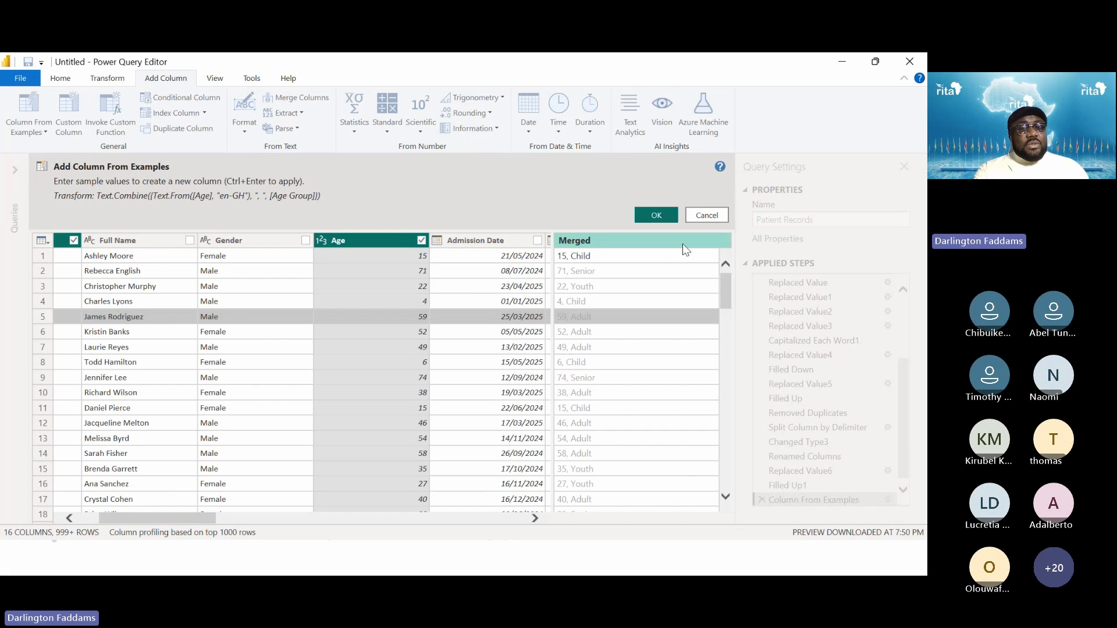
{"action": "key", "text": "alt+Tab"}
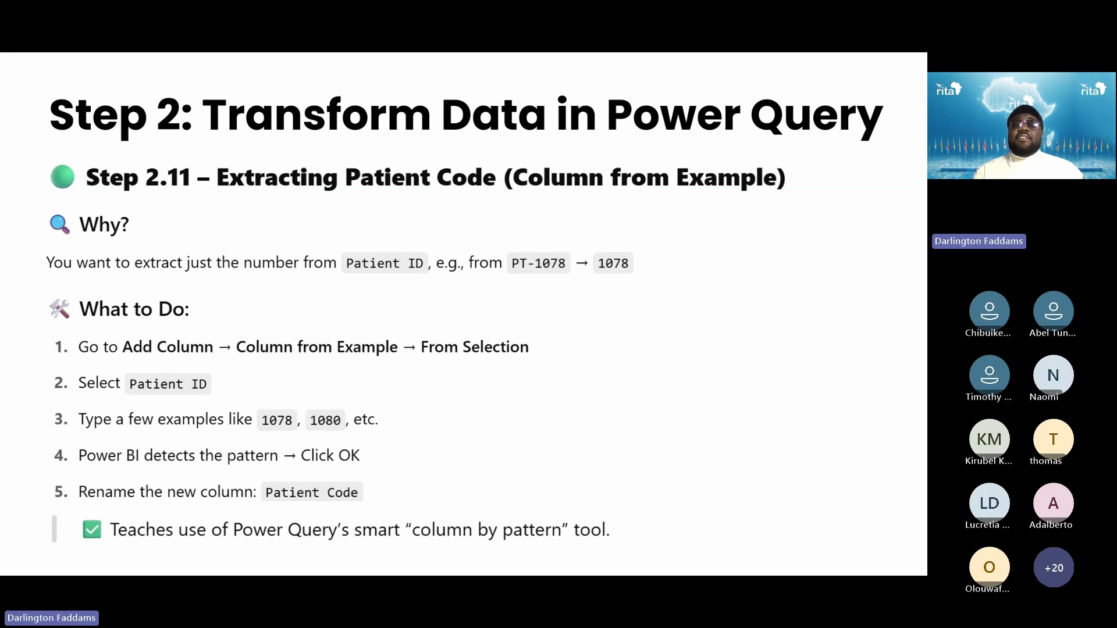
{"action": "key", "text": "alt+Tab"}
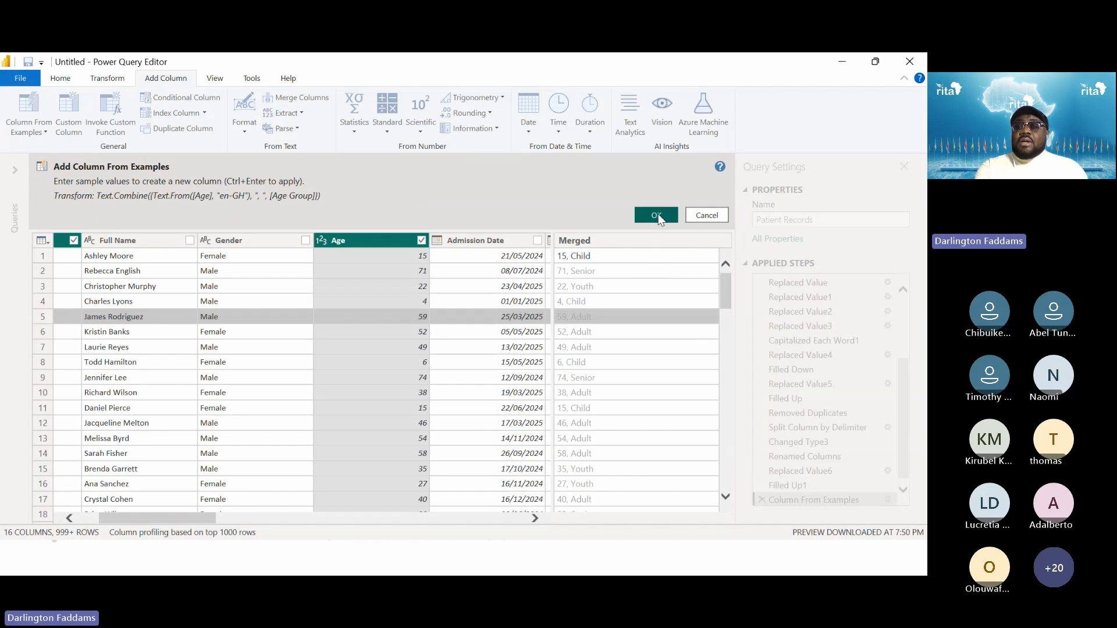
Name the merged column "Age and Age Group" and add it to the Patient Records query.
{"action": "double_click", "coordinate": [610, 245]}
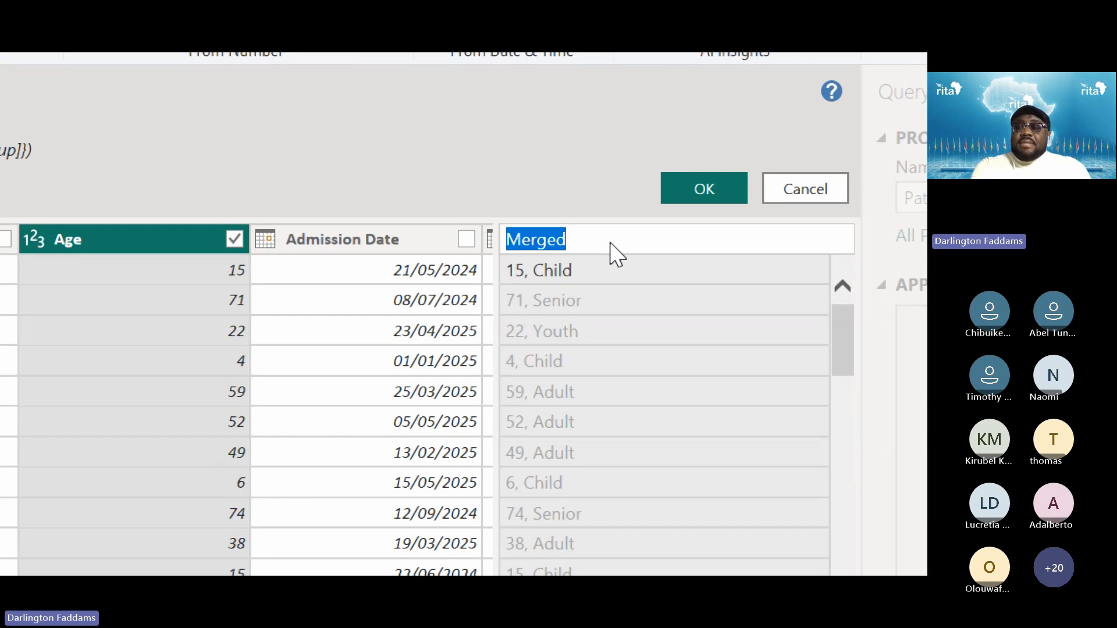
{"action": "type", "text": "Age and "}
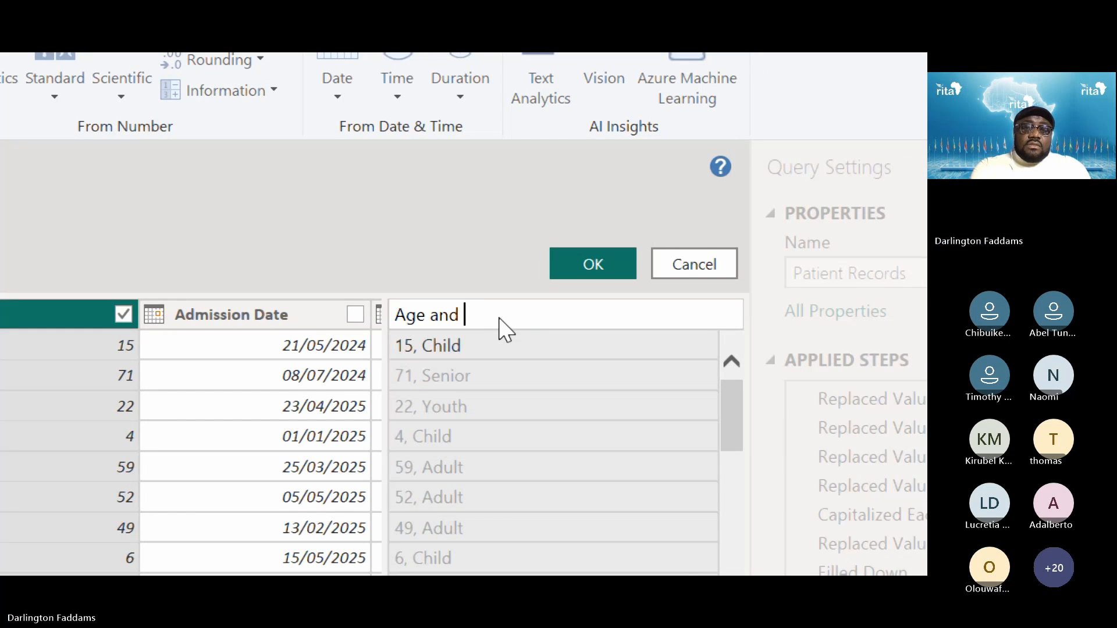
{"action": "type", "text": "Age Group"}
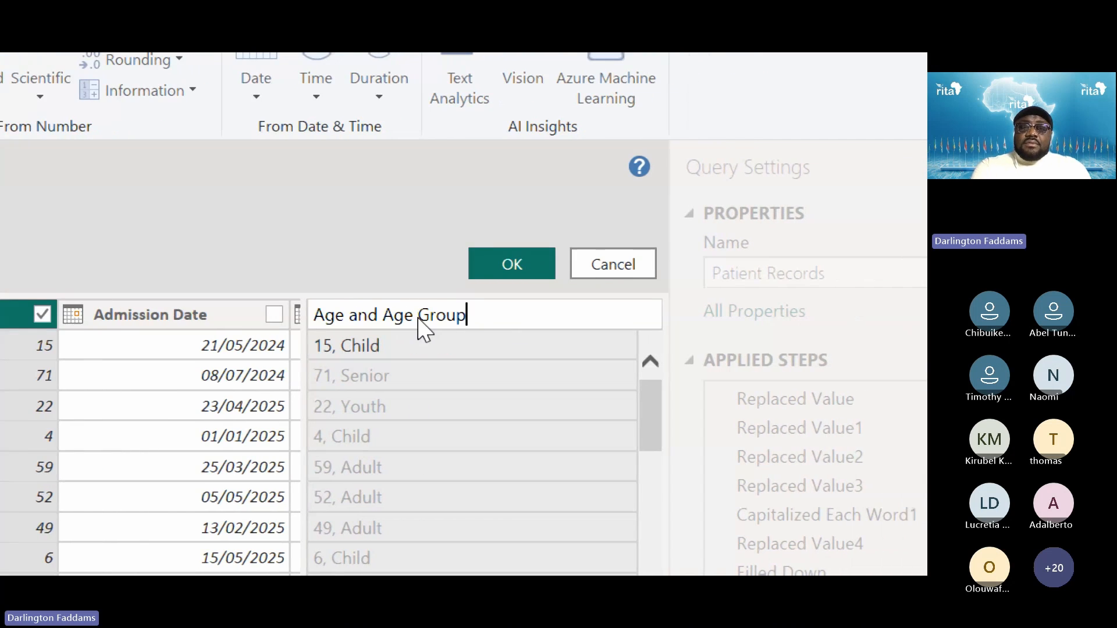
{"action": "key", "text": "Return"}
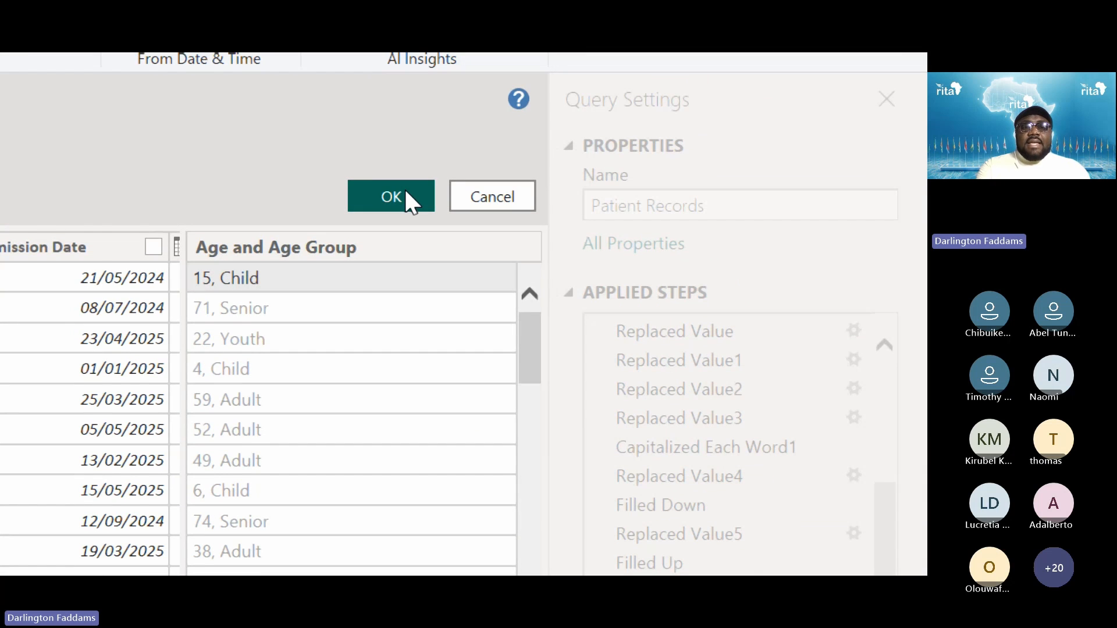
{"action": "left_click", "coordinate": [406, 192]}
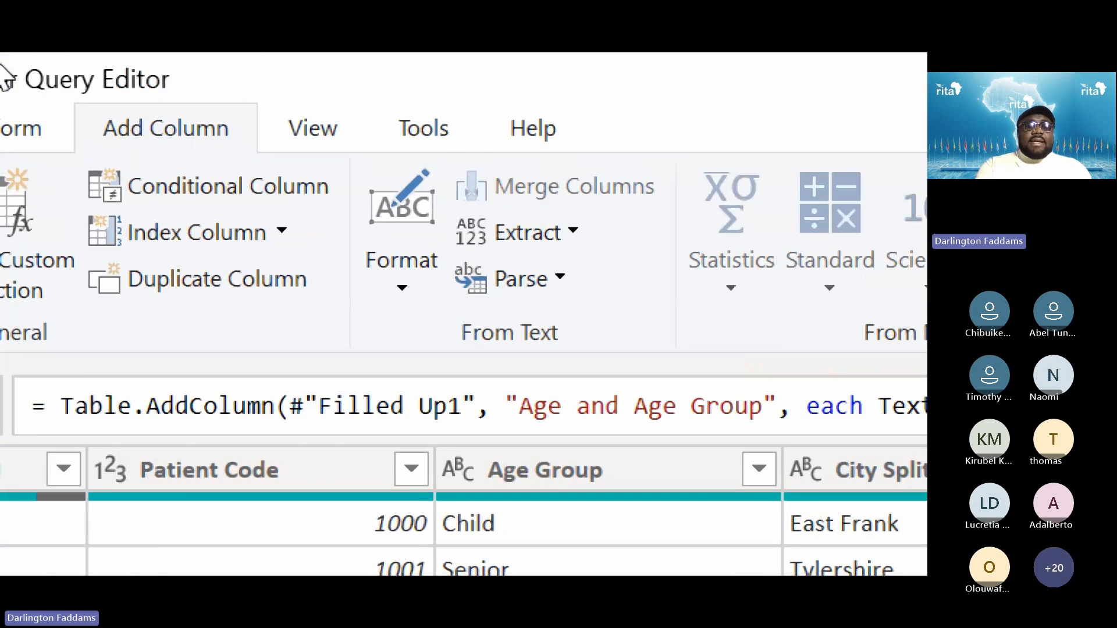
Start another column from examples based on the selection and include Patient ID as a source column.
{"action": "left_click", "coordinate": [84, 297]}
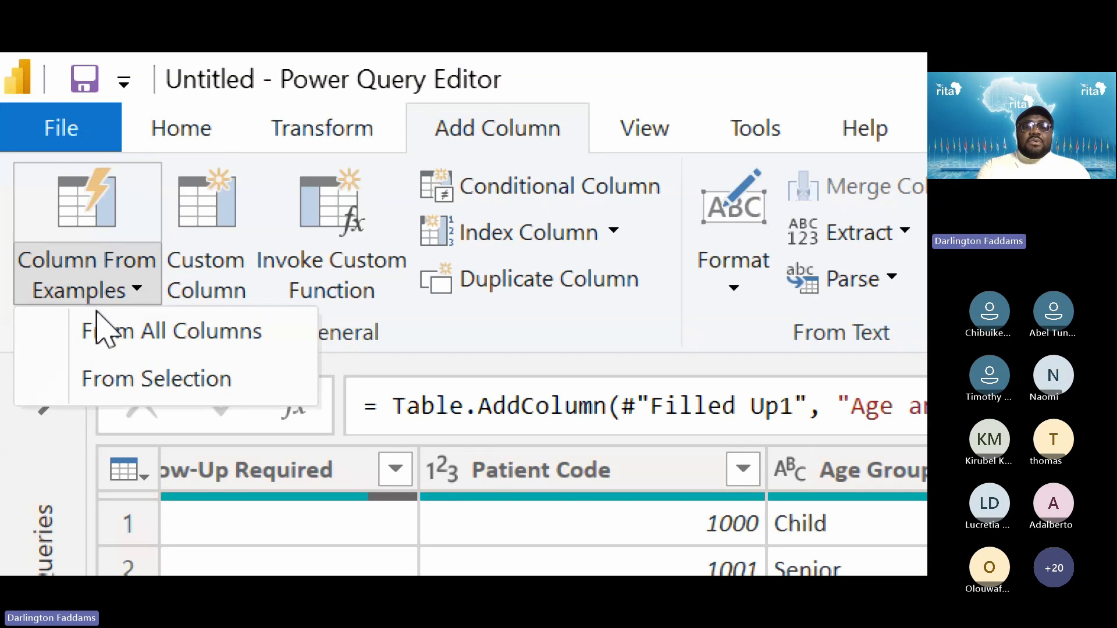
{"action": "left_click", "coordinate": [139, 366]}
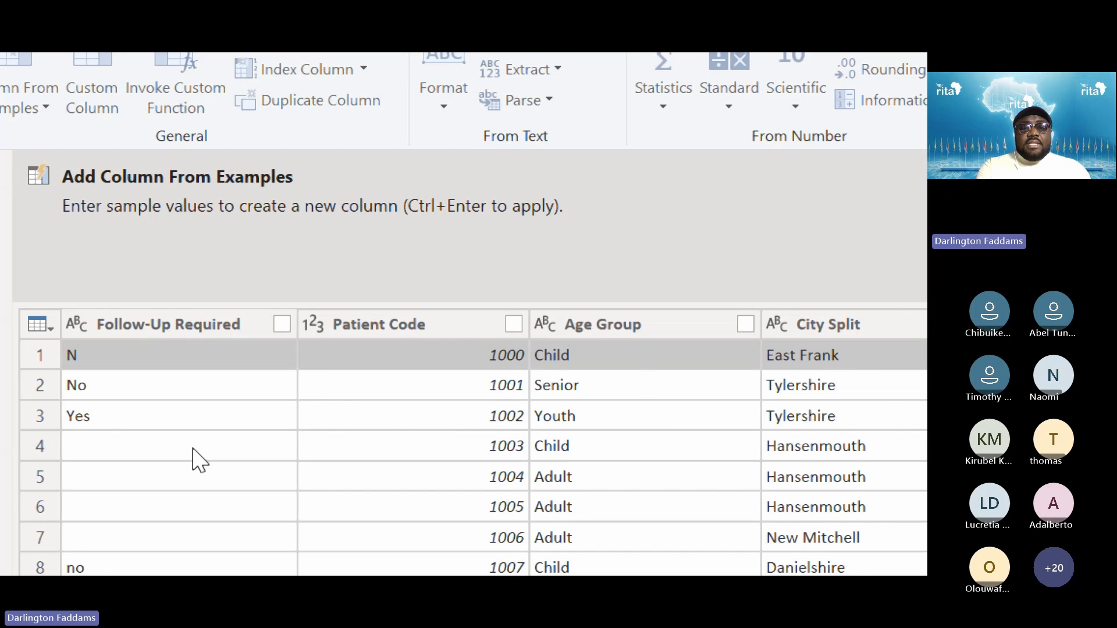
{"action": "scroll", "coordinate": [198, 459], "scroll_direction": "right", "scroll_amount": 5}
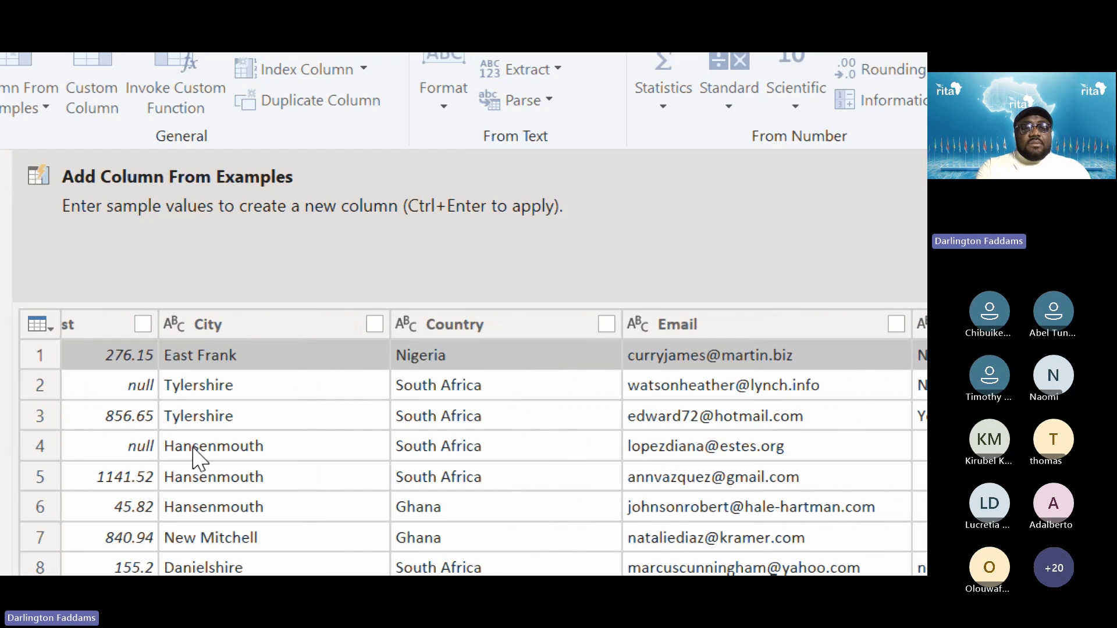
{"action": "scroll", "coordinate": [195, 457], "scroll_direction": "left", "scroll_amount": 10}
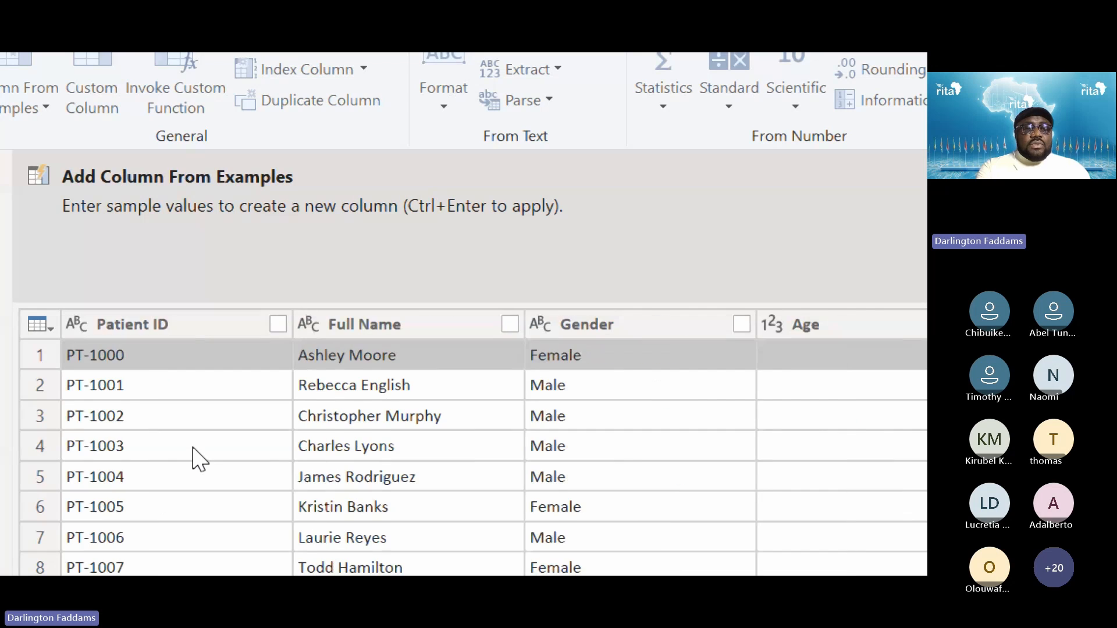
{"action": "left_click", "coordinate": [278, 324]}
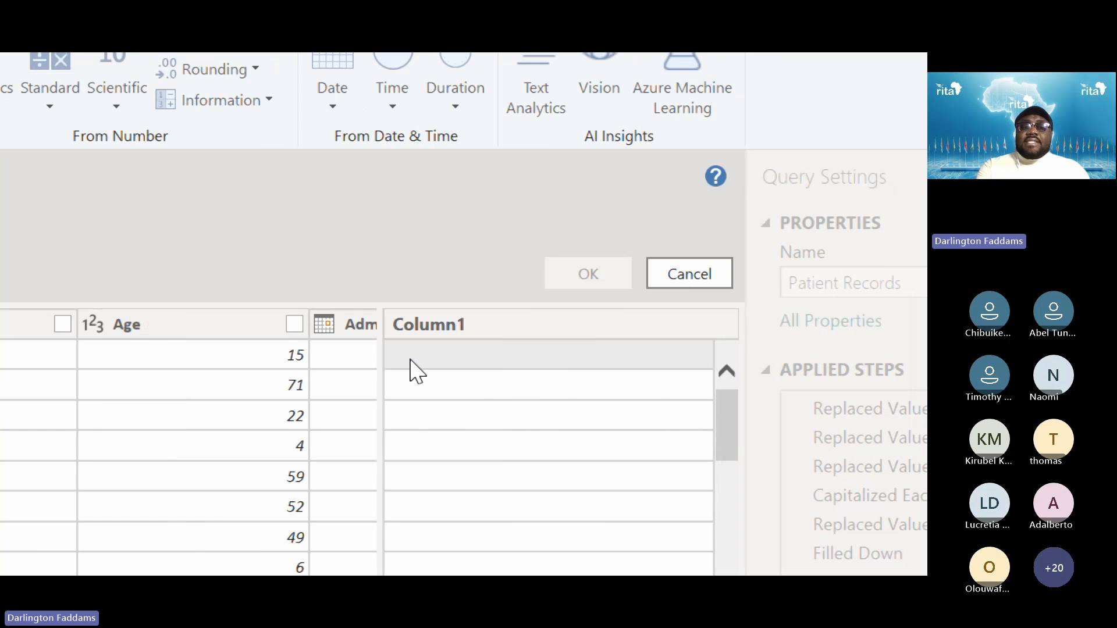
Enter 1000 as the first sample value to extract the numeric part of Patient ID.
{"action": "left_click", "coordinate": [410, 361]}
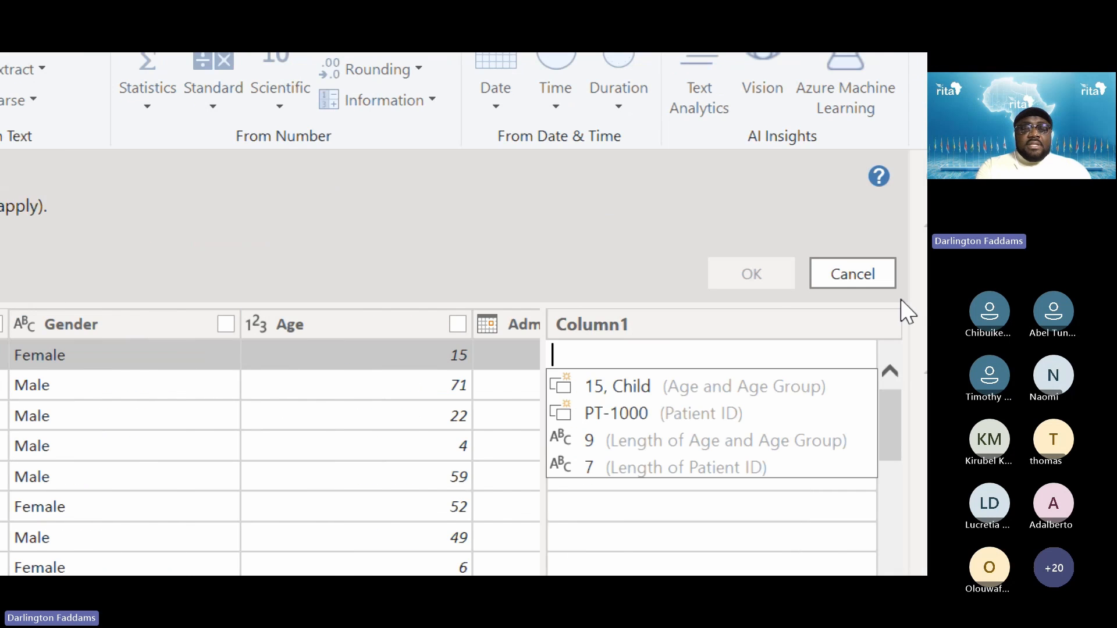
{"action": "type", "text": "1000"}
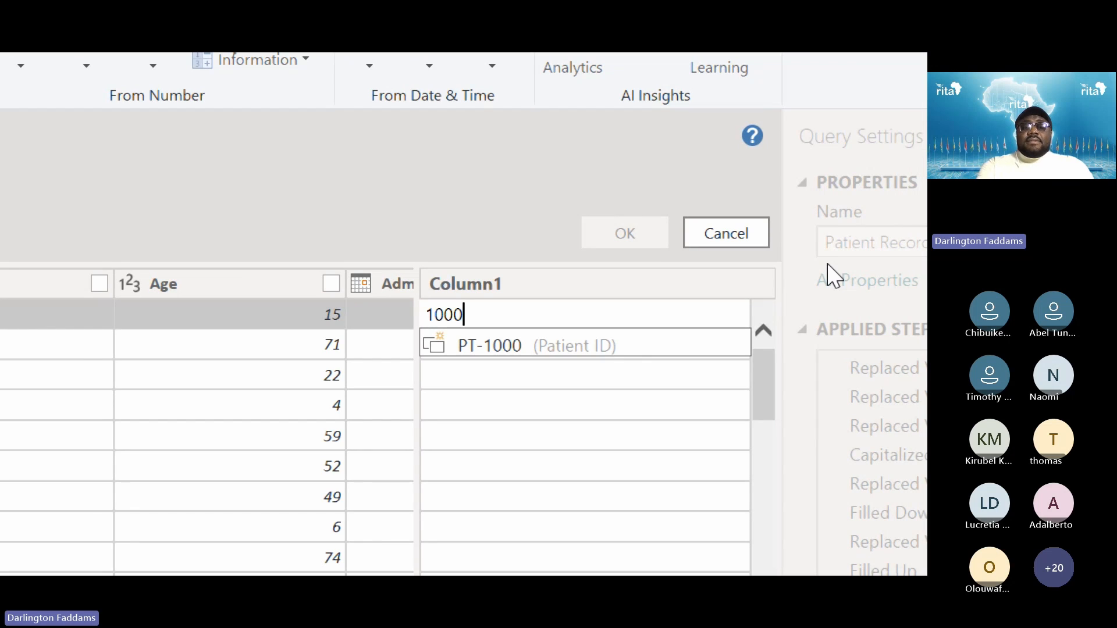
{"action": "key", "text": "Return"}
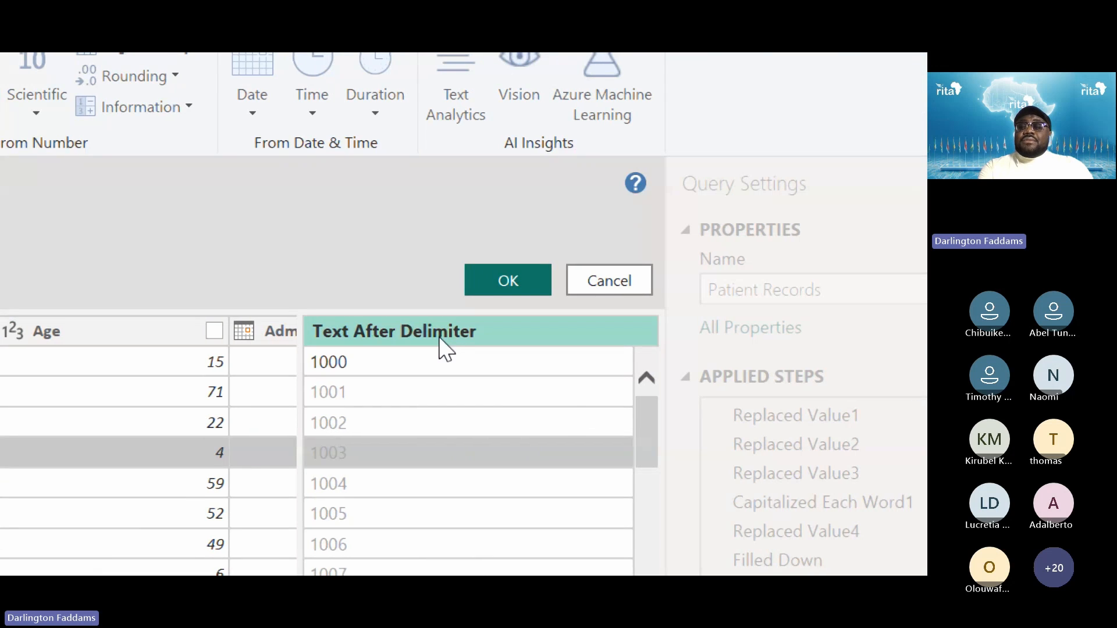
Name the column extracted from Patient ID "Patient Code Example".
{"action": "double_click", "coordinate": [439, 338]}
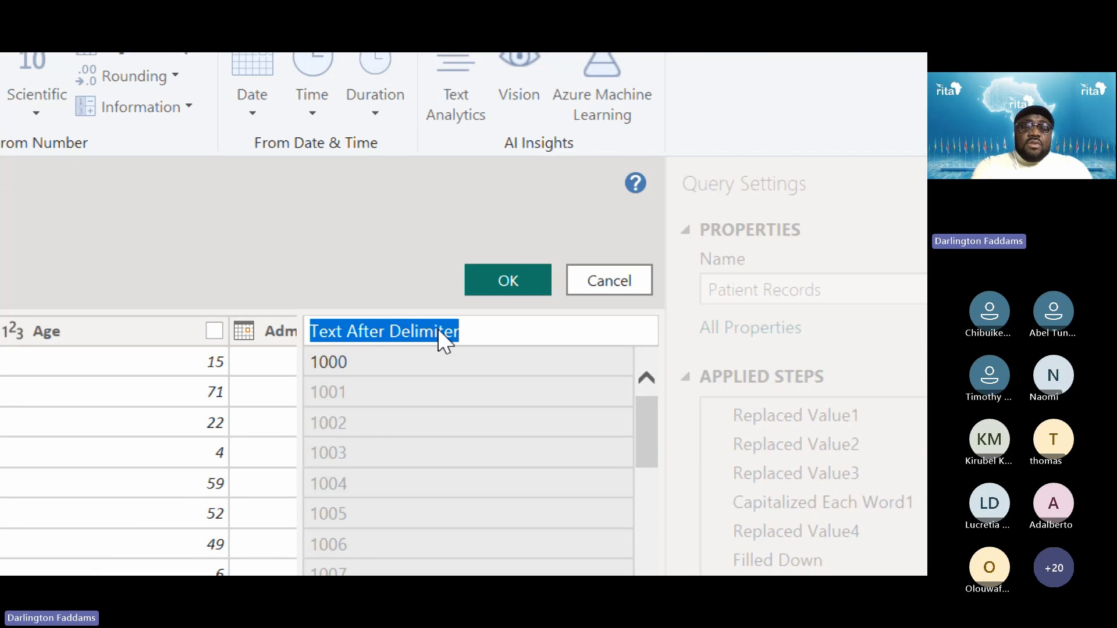
{"action": "left_click", "coordinate": [439, 336]}
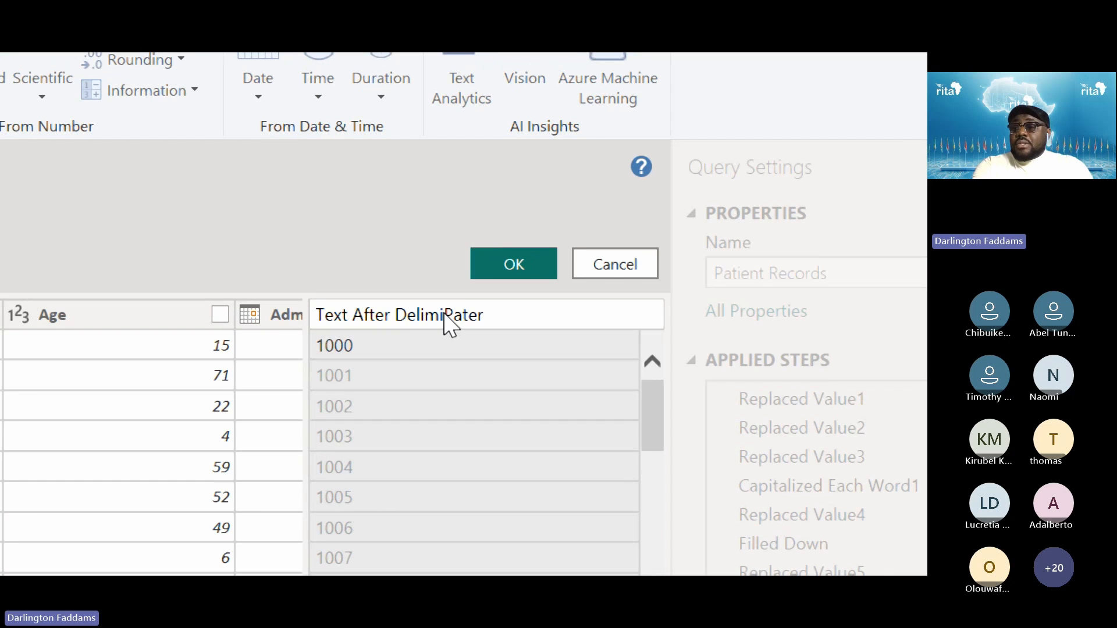
{"action": "key", "text": "BackSpace"}
{"action": "key", "text": "BackSpace"}
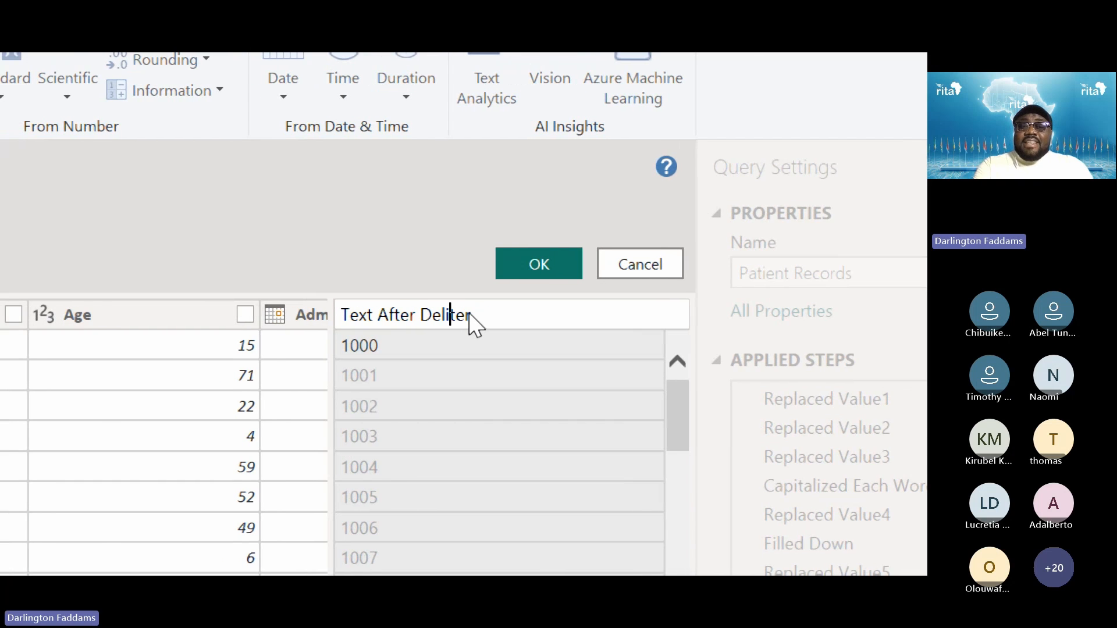
{"action": "key", "text": "BackSpace"}
{"action": "key", "text": "BackSpace"}
{"action": "key", "text": "BackSpace"}
{"action": "key", "text": "BackSpace"}
{"action": "key", "text": "BackSpace"}
{"action": "key", "text": "BackSpace"}
{"action": "key", "text": "BackSpace"}
{"action": "key", "text": "BackSpace"}
{"action": "key", "text": "BackSpace"}
{"action": "key", "text": "BackSpace"}
{"action": "key", "text": "BackSpace"}
{"action": "key", "text": "BackSpace"}
{"action": "key", "text": "BackSpace"}
{"action": "key", "text": "BackSpace"}
{"action": "key", "text": "BackSpace"}
{"action": "key", "text": "End"}
{"action": "key", "text": "shift+Left"}
{"action": "key", "text": "shift+Left"}
{"action": "key", "text": "shift+Left"}
{"action": "type", "text": "P"}
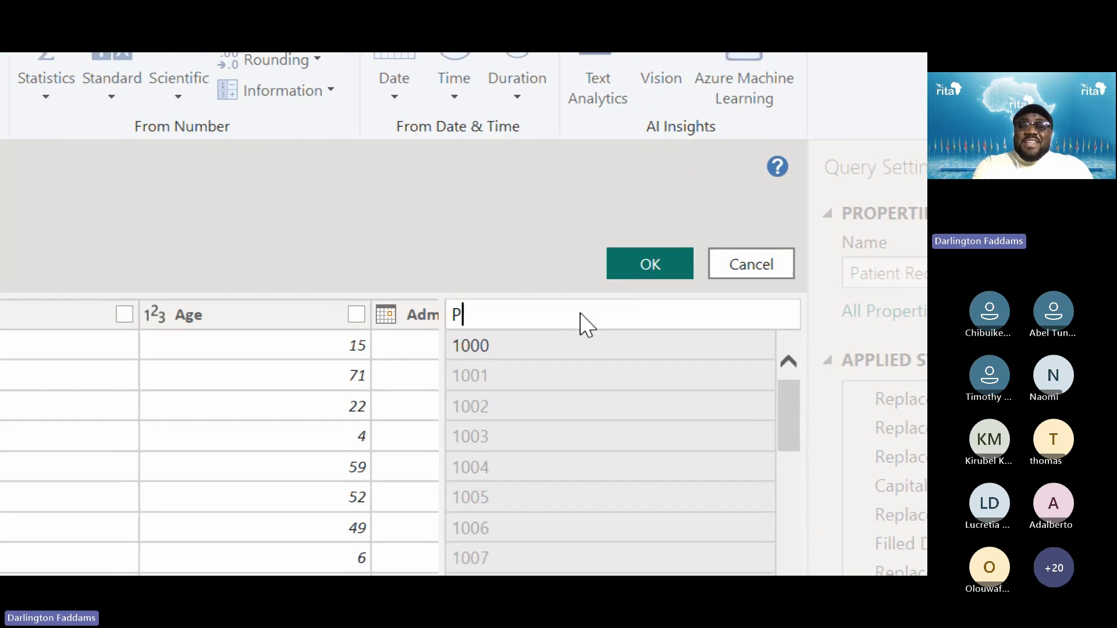
{"action": "type", "text": "atient Code Sp"}
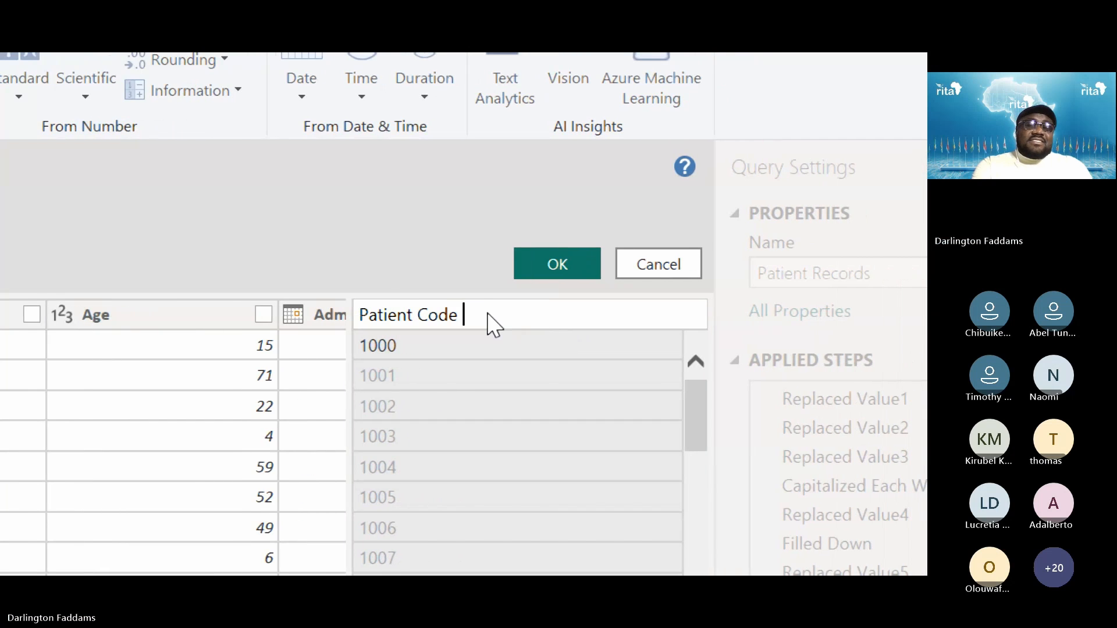
{"action": "key", "text": "BackSpace"}
{"action": "key", "text": "BackSpace"}
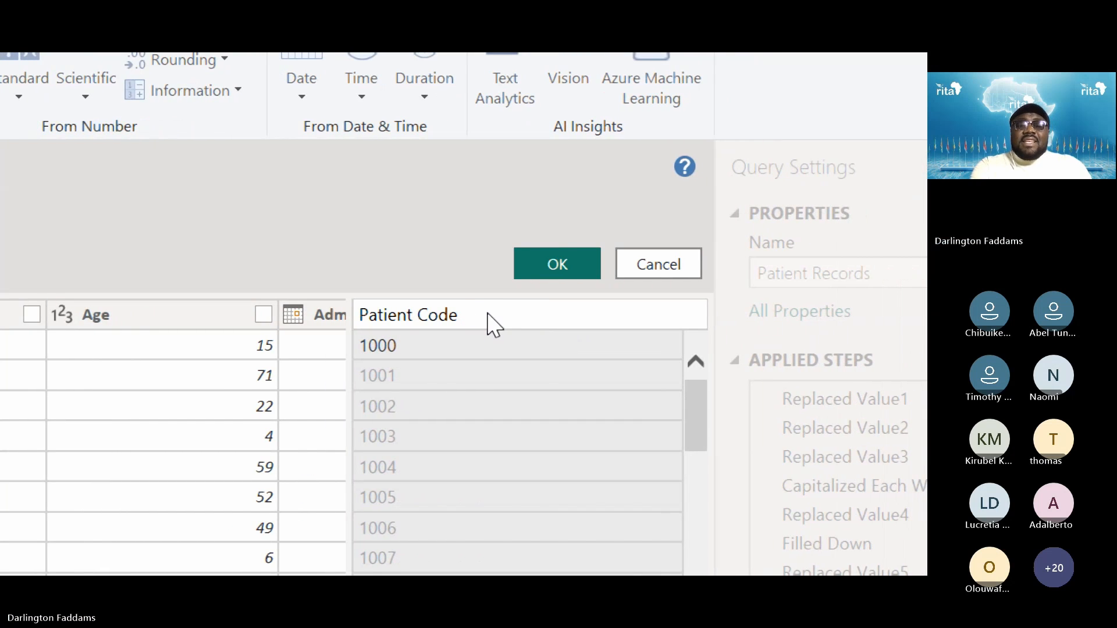
{"action": "type", "text": "Example"}
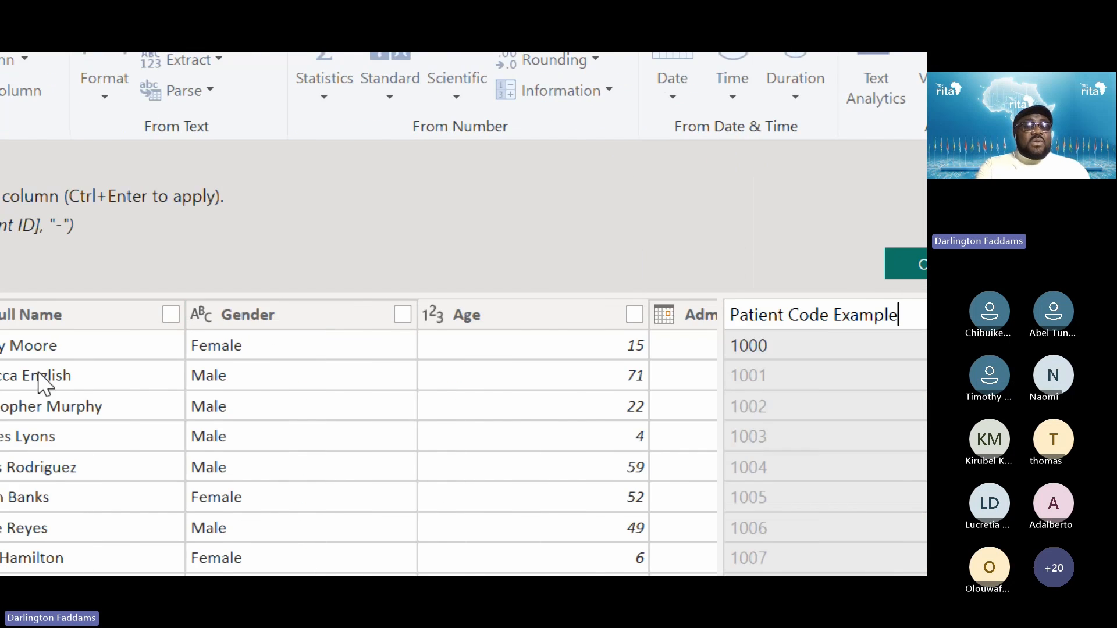
Add the Patient Code Example column to the Patient Records query and set its data type to whole number.
{"action": "scroll", "coordinate": [587, 350], "scroll_direction": "right", "scroll_amount": 5}
{"action": "scroll", "coordinate": [587, 350], "scroll_direction": "right", "scroll_amount": 6}
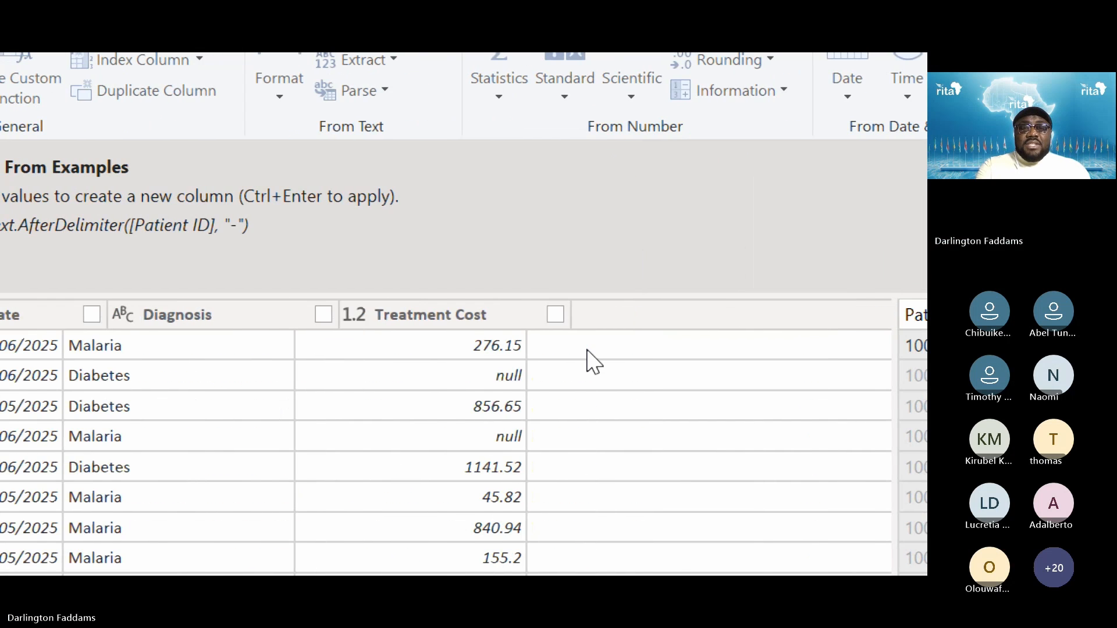
{"action": "scroll", "coordinate": [587, 350], "scroll_direction": "right", "scroll_amount": 6}
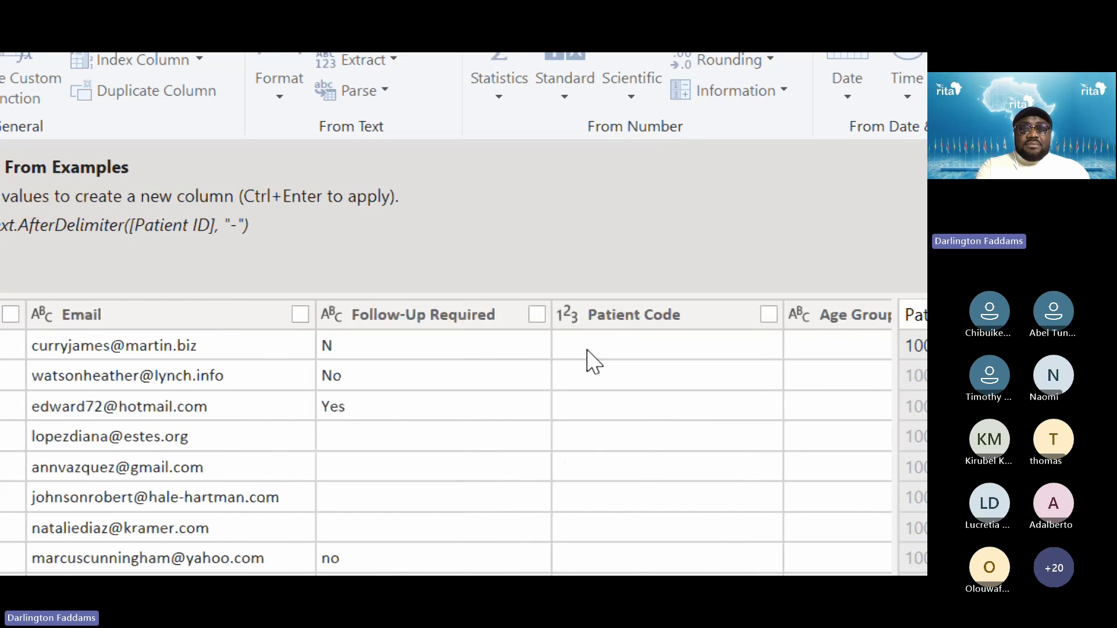
{"action": "scroll", "coordinate": [523, 362], "scroll_direction": "right", "scroll_amount": 4}
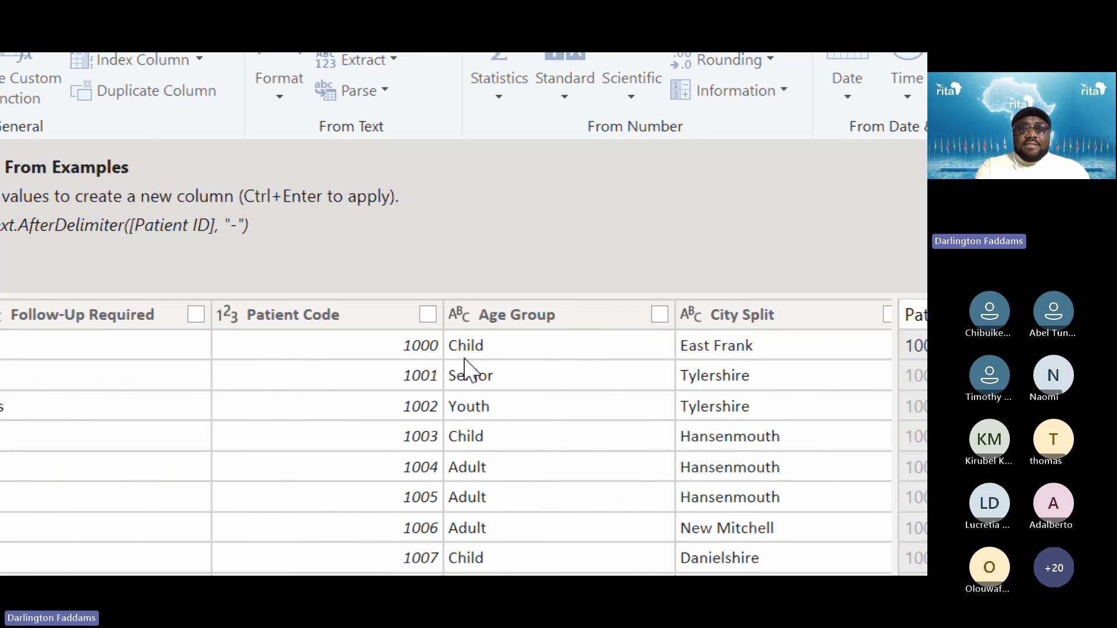
{"action": "scroll", "coordinate": [880, 403], "scroll_direction": "right", "scroll_amount": 5}
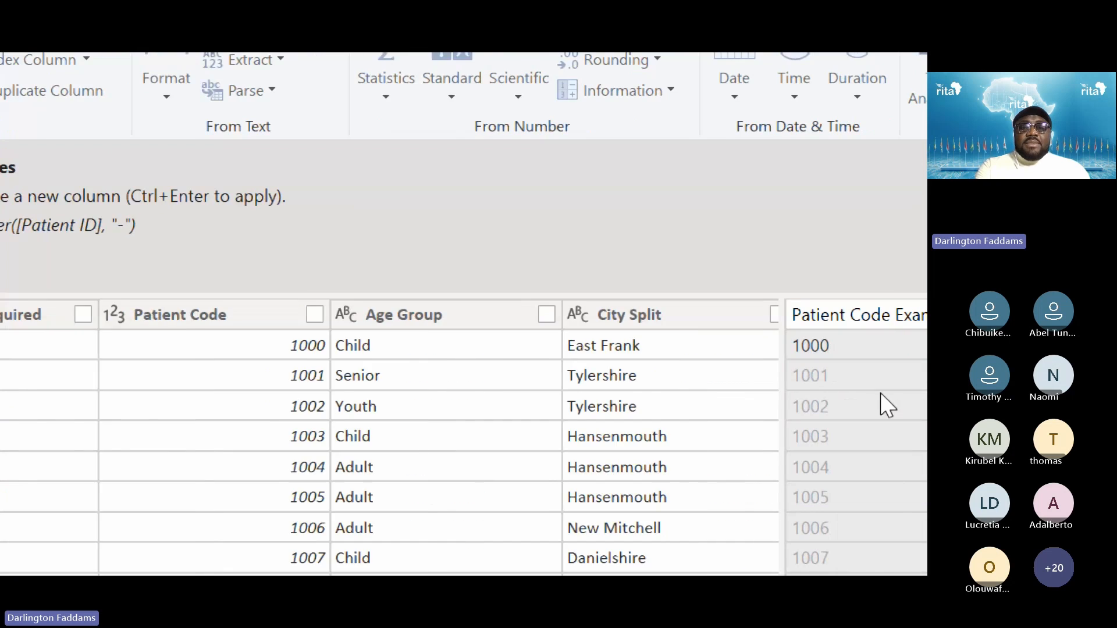
{"action": "left_click", "coordinate": [584, 260]}
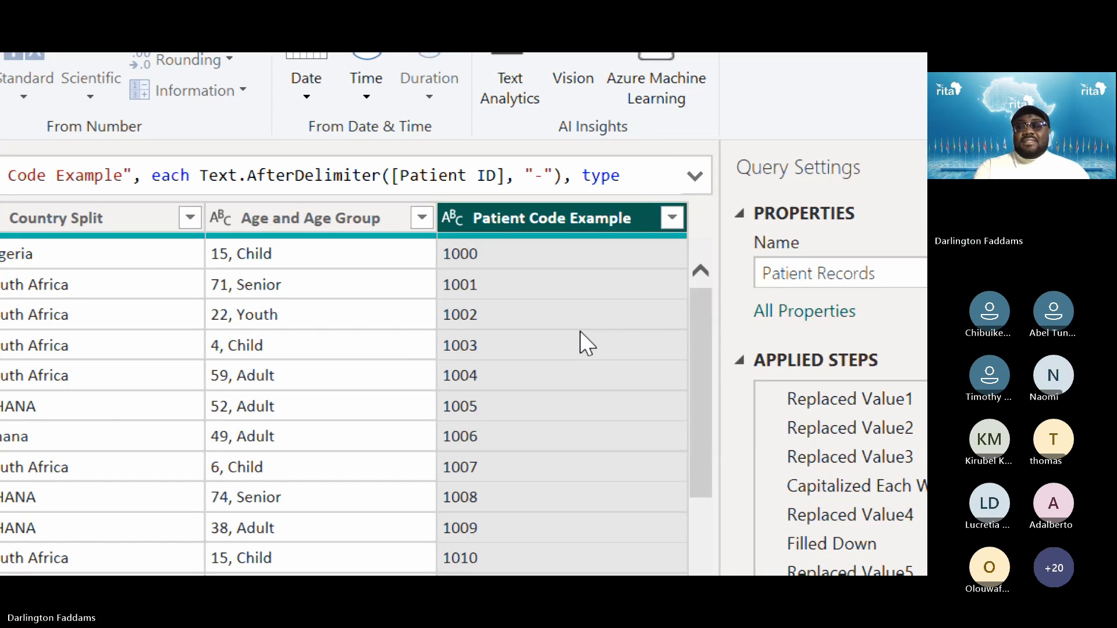
{"action": "left_click", "coordinate": [453, 217]}
{"action": "left_click", "coordinate": [491, 305]}
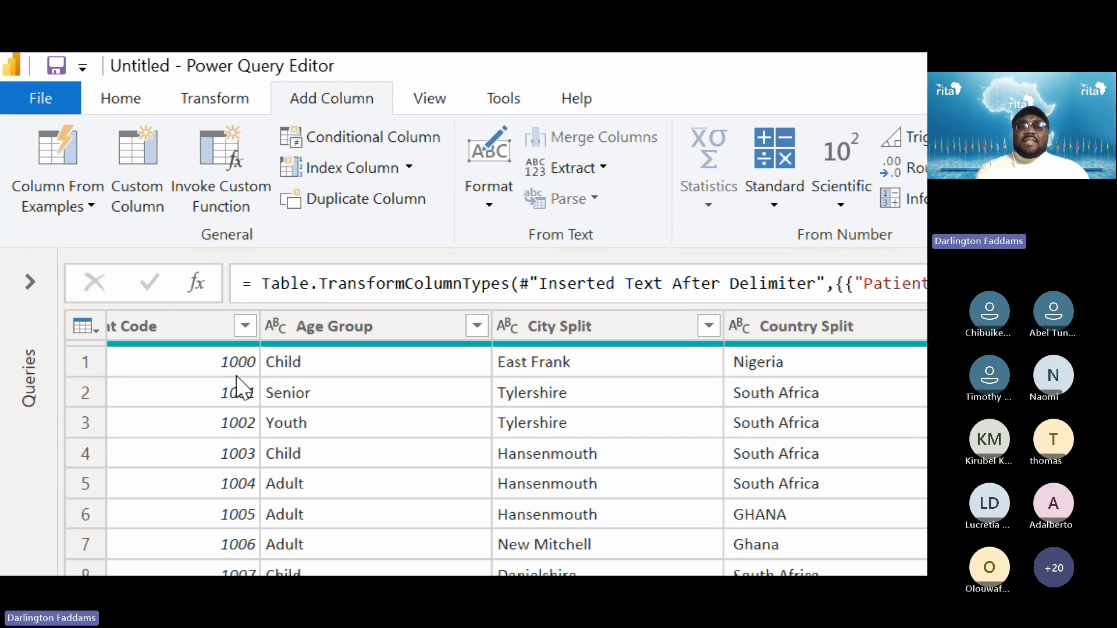
{"action": "left_click", "coordinate": [90, 207]}
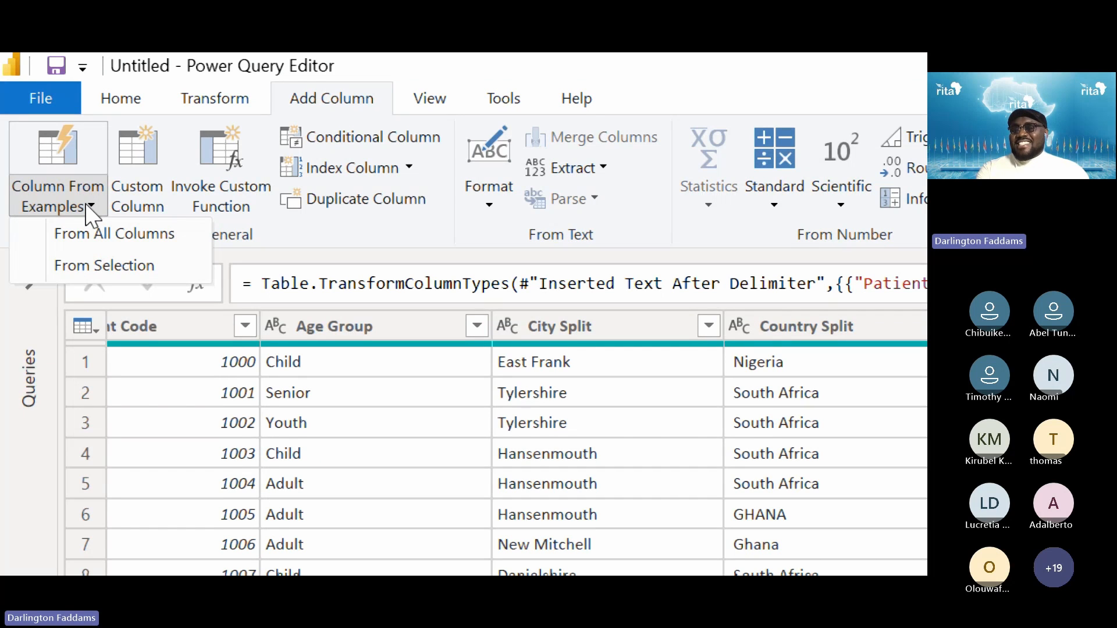
{"action": "left_click", "coordinate": [328, 101]}
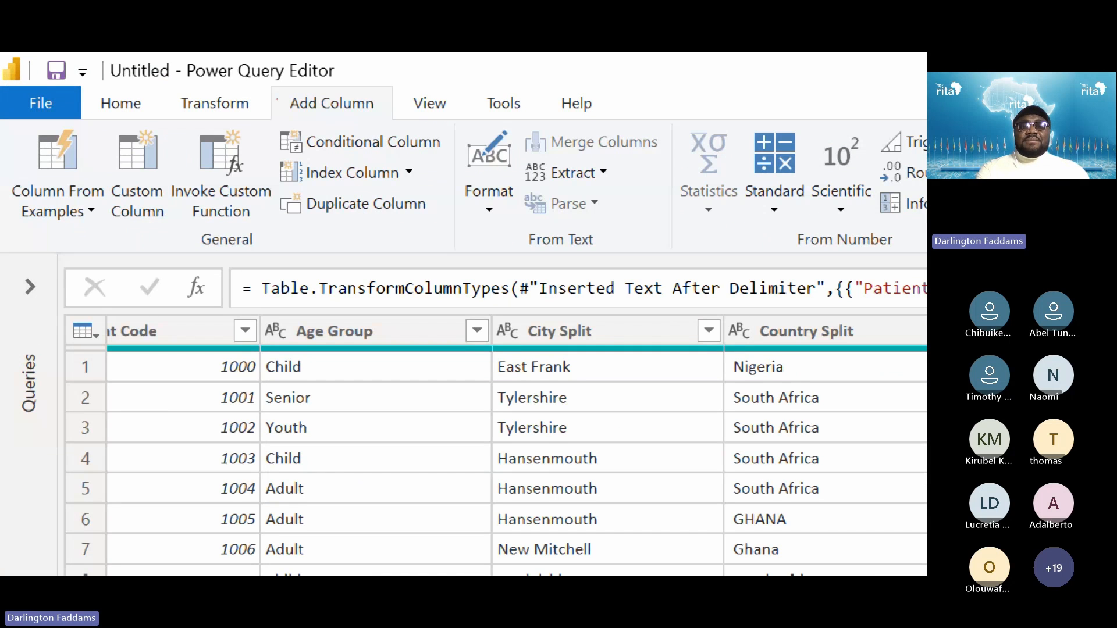
{"action": "left_click_drag", "start_coordinate": [276, 91], "coordinate": [341, 107]}
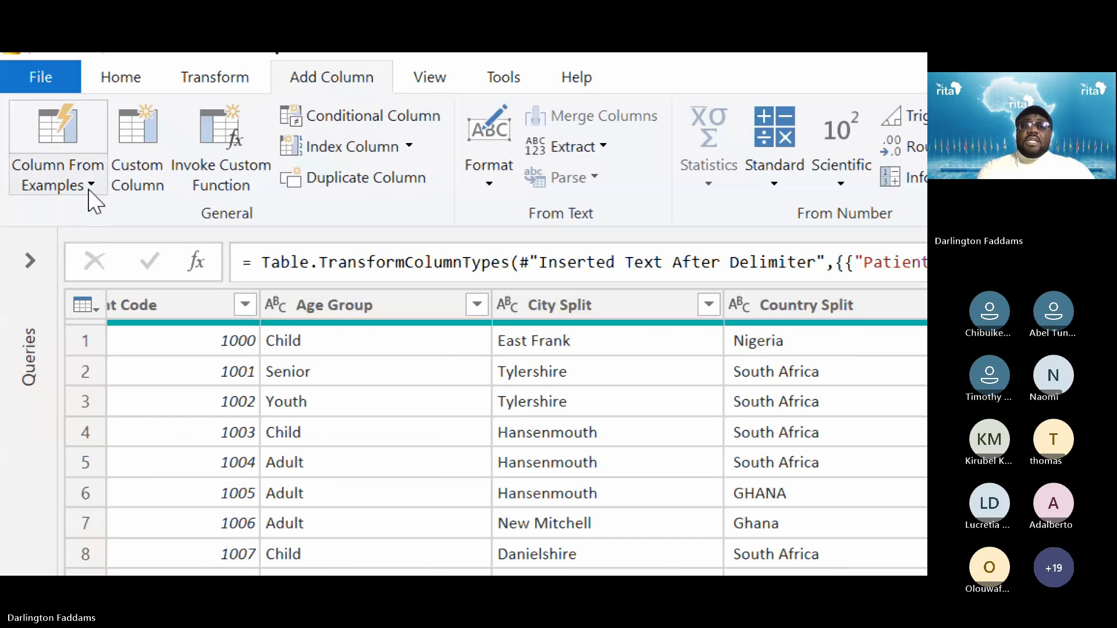
Start another column from examples based on the selection and include Email as a source column.
{"action": "left_click", "coordinate": [89, 191]}
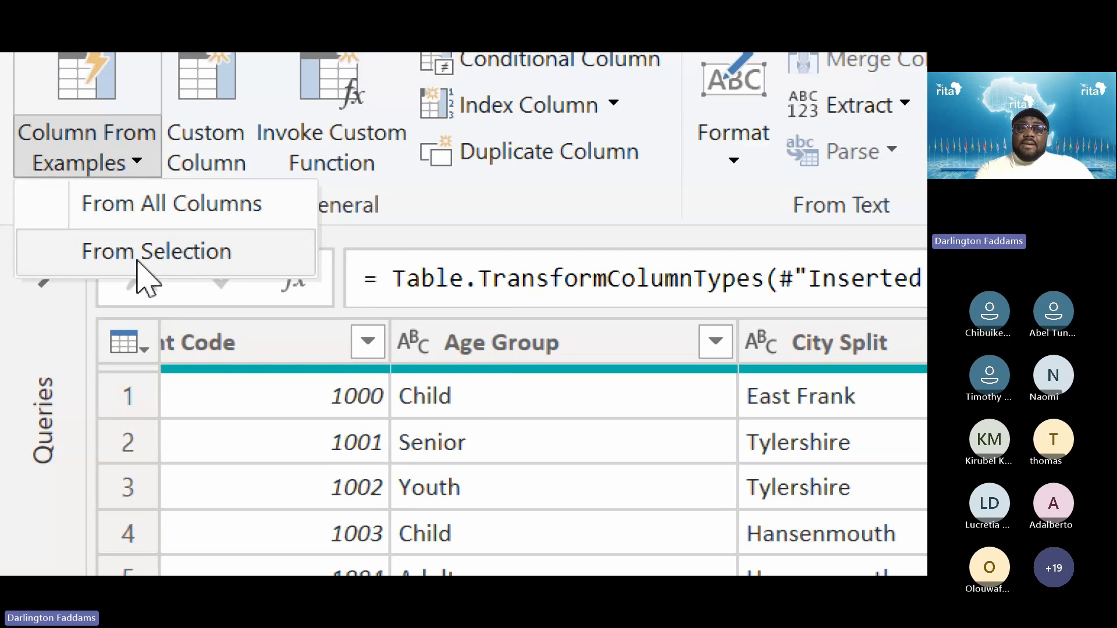
{"action": "left_click", "coordinate": [55, 258]}
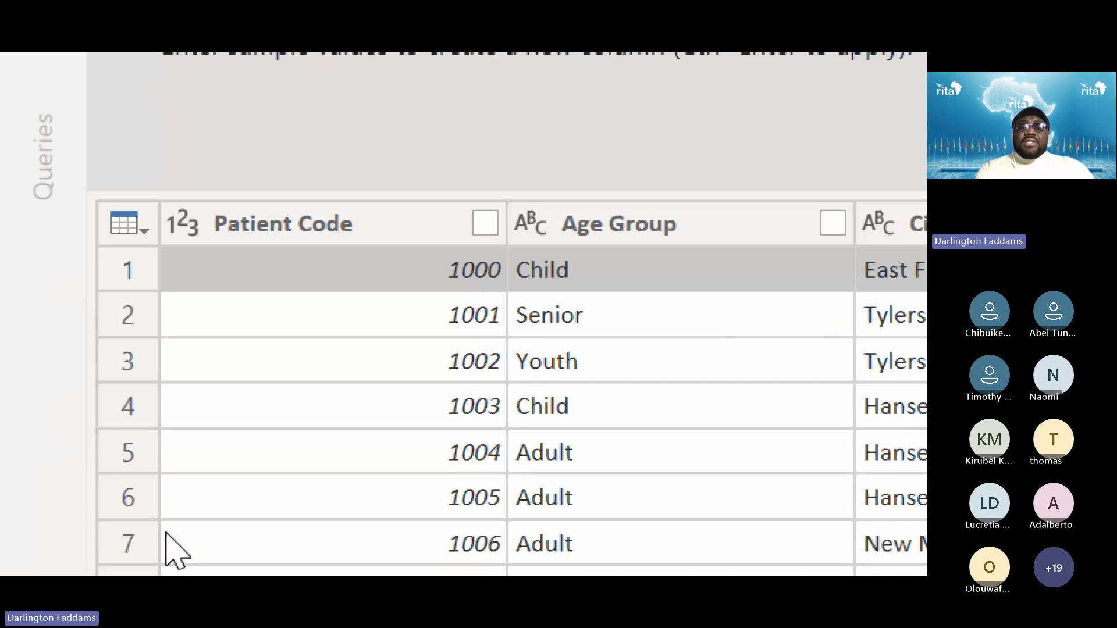
{"action": "scroll", "coordinate": [711, 314], "scroll_direction": "right", "scroll_amount": 10}
{"action": "scroll", "coordinate": [711, 314], "scroll_direction": "left", "scroll_amount": 3}
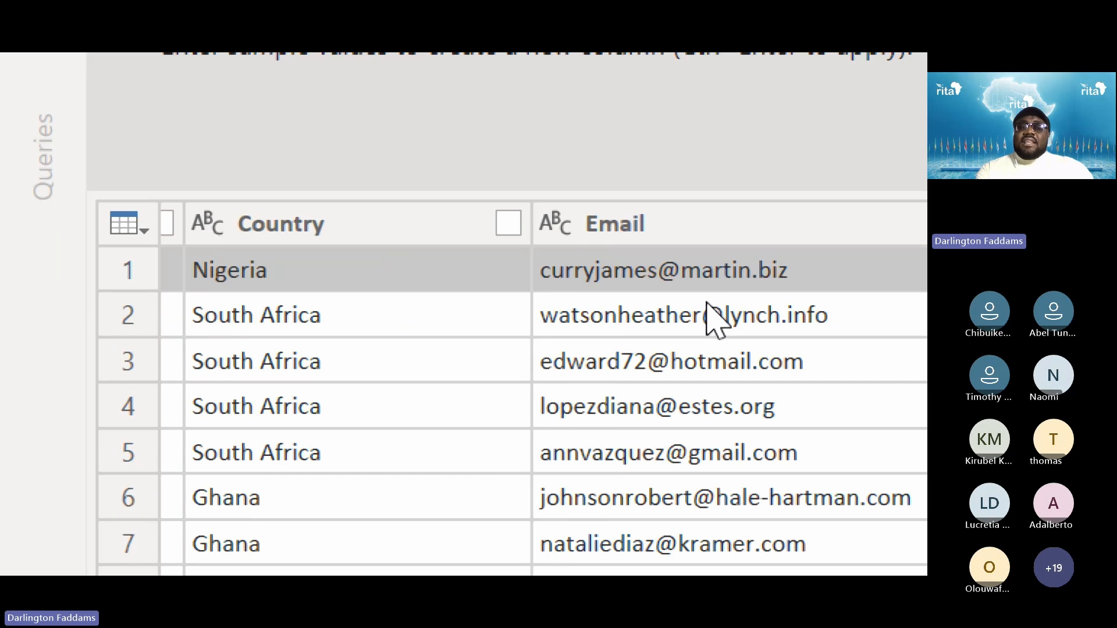
{"action": "scroll", "coordinate": [710, 314], "scroll_direction": "right", "scroll_amount": 5}
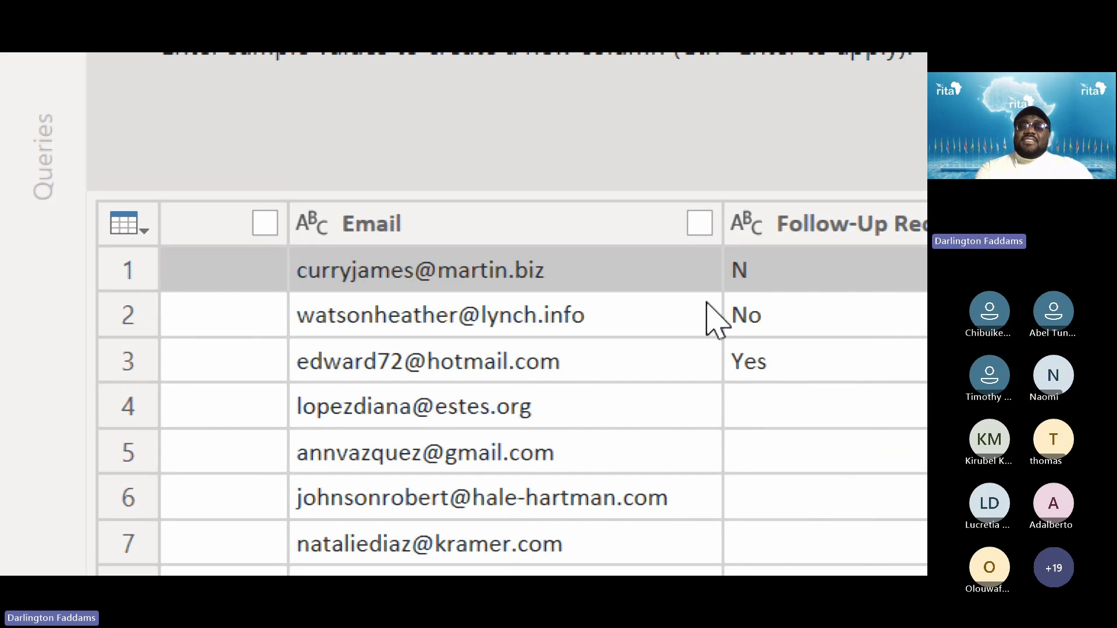
{"action": "left_click", "coordinate": [435, 239]}
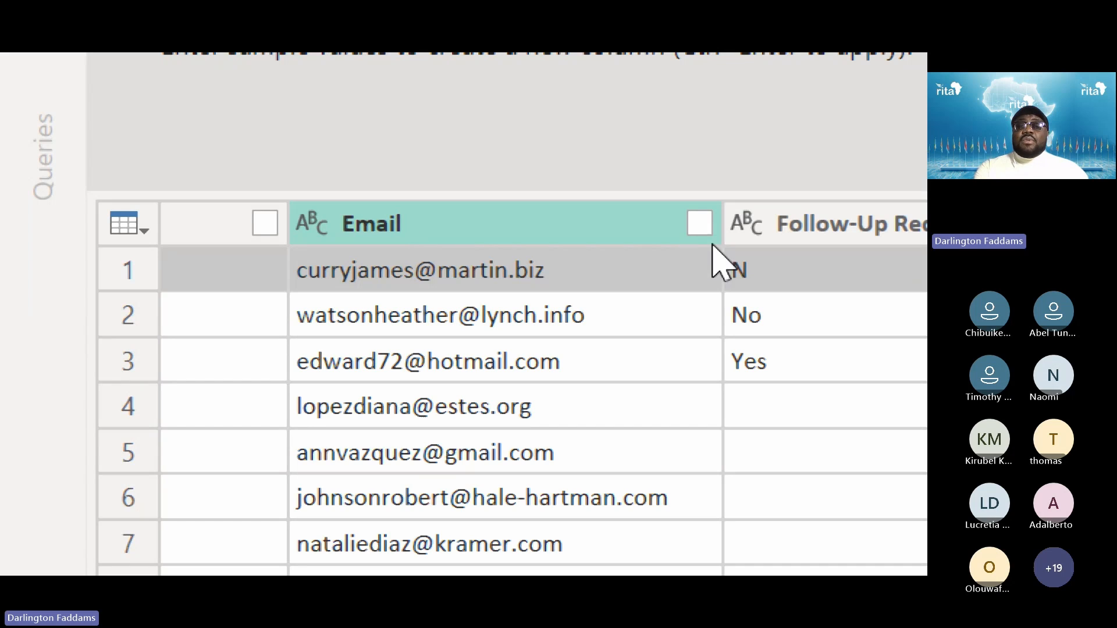
{"action": "left_click", "coordinate": [701, 224]}
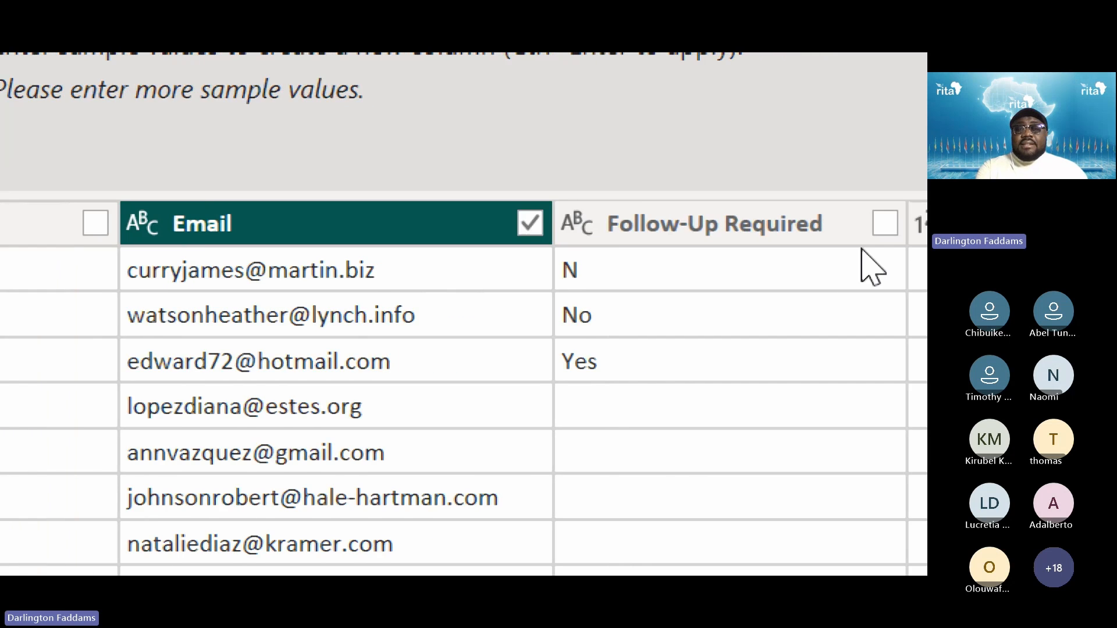
Enter martin.biz as the first sample value to extract the domain part of each Email address.
{"action": "left_click", "coordinate": [708, 259]}
{"action": "type", "text": "martin.bi"}
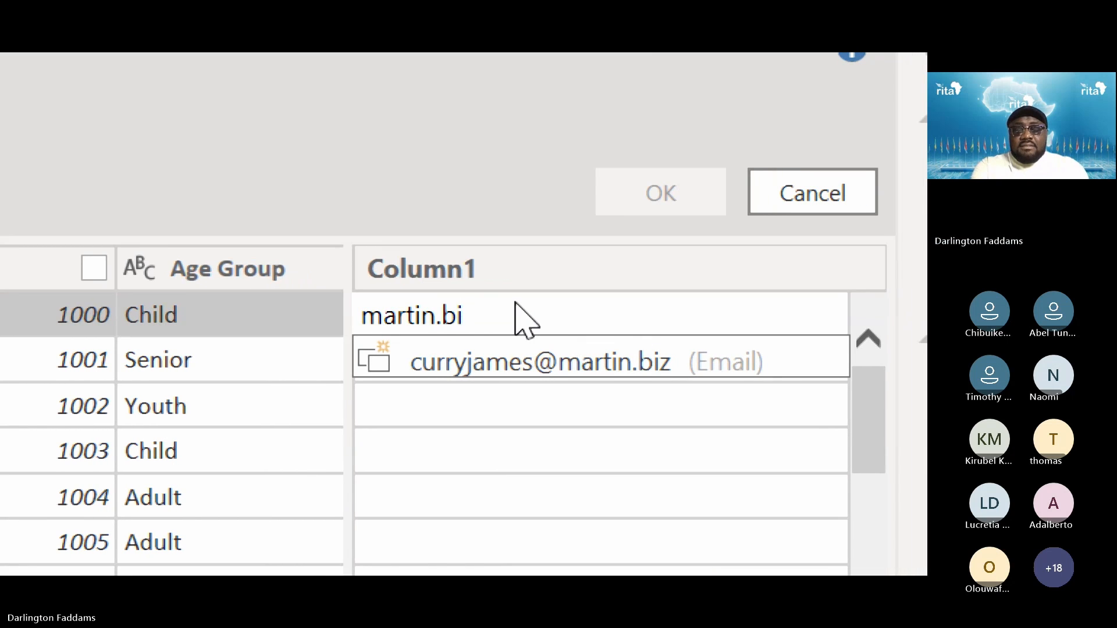
{"action": "type", "text": "z"}
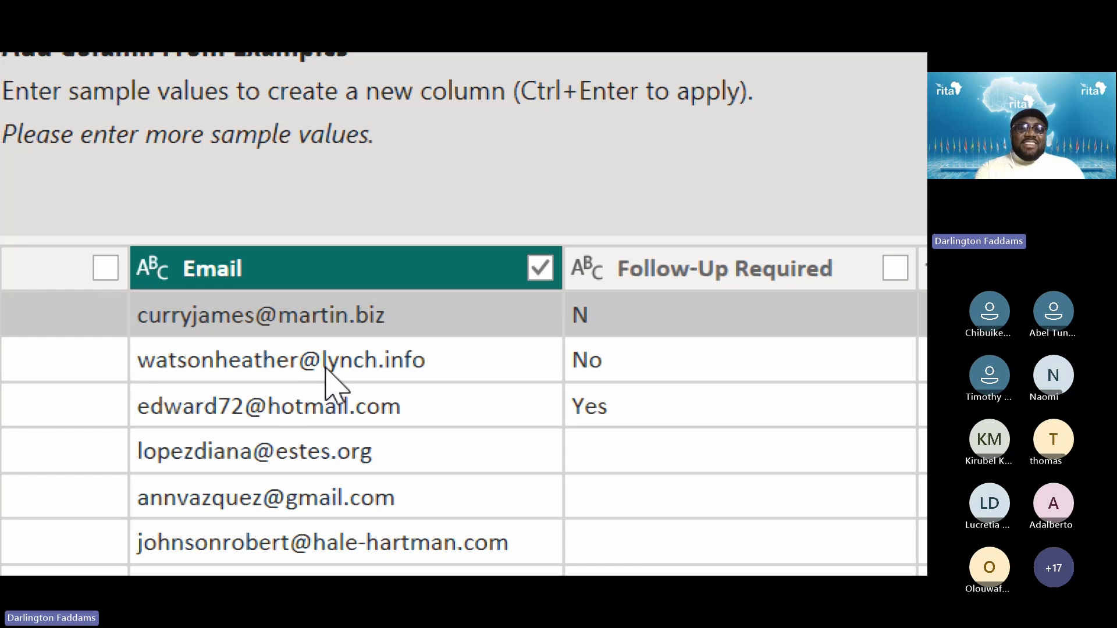
{"action": "scroll", "coordinate": [831, 384], "scroll_direction": "right", "scroll_amount": 5}
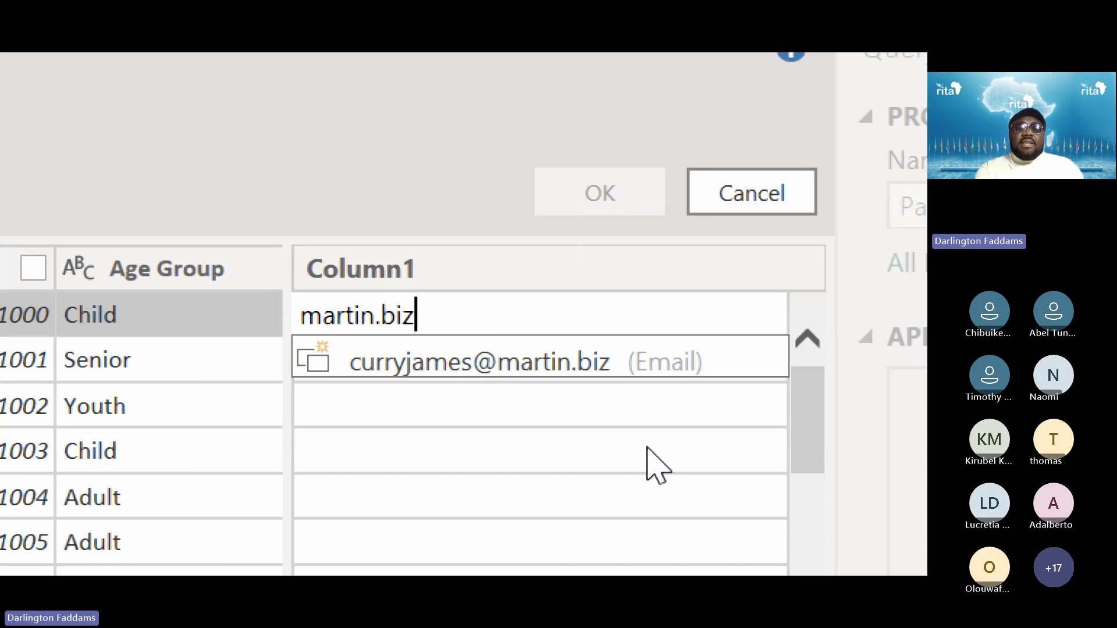
{"action": "key", "text": "Return"}
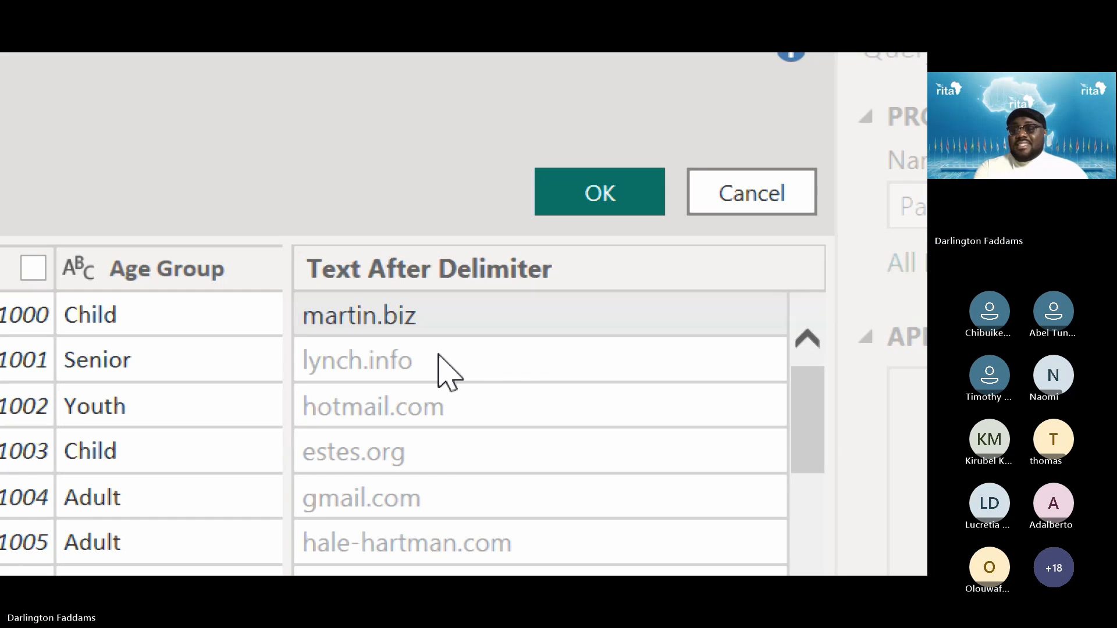
Name the extracted column "Domain Name" and add it to the Patient Records query.
{"action": "left_click", "coordinate": [585, 265]}
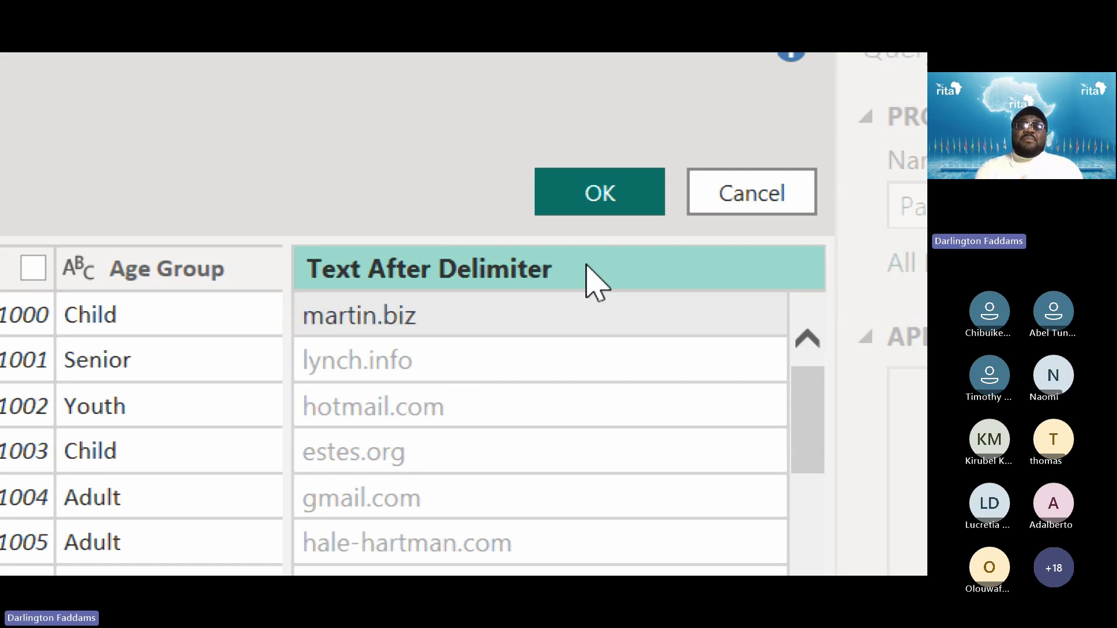
{"action": "double_click", "coordinate": [585, 264]}
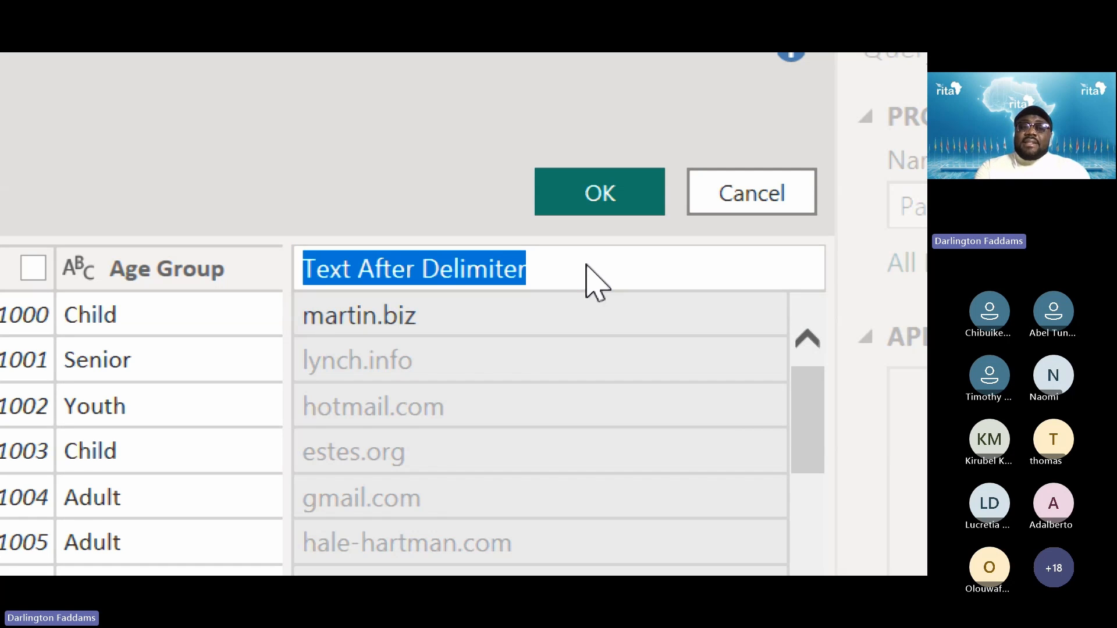
{"action": "type", "text": "Domain"}
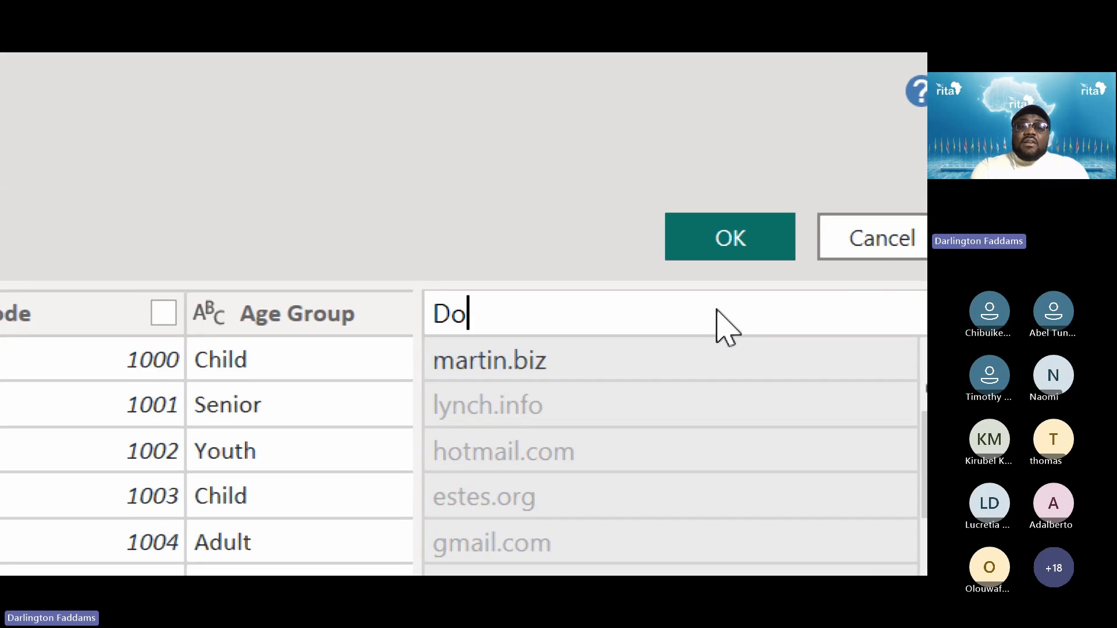
{"action": "type", "text": " Name"}
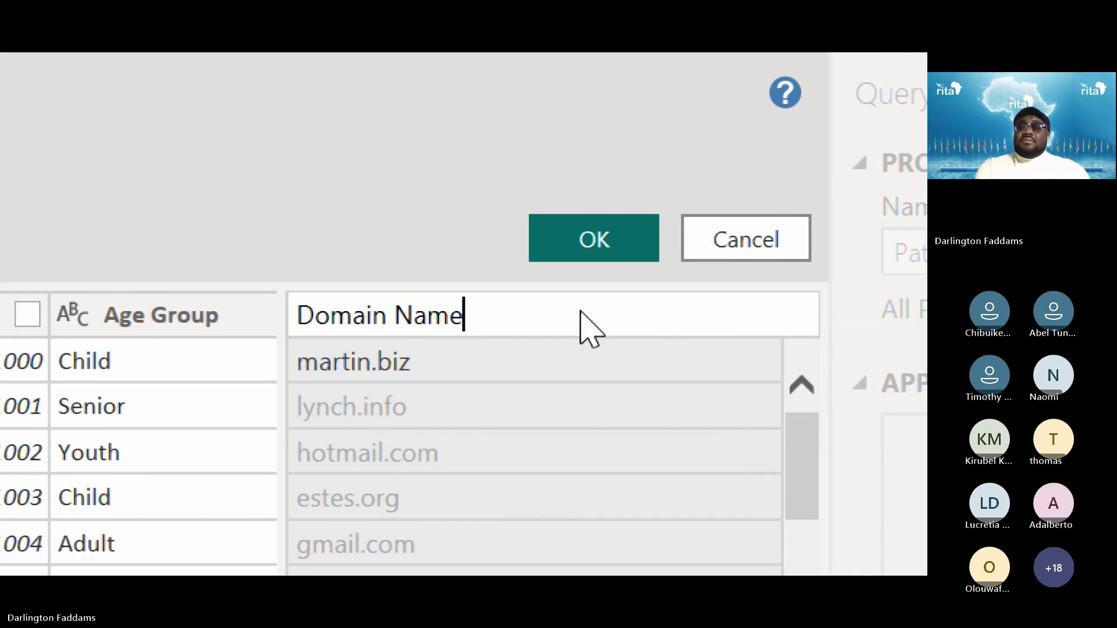
{"action": "left_click", "coordinate": [594, 257]}
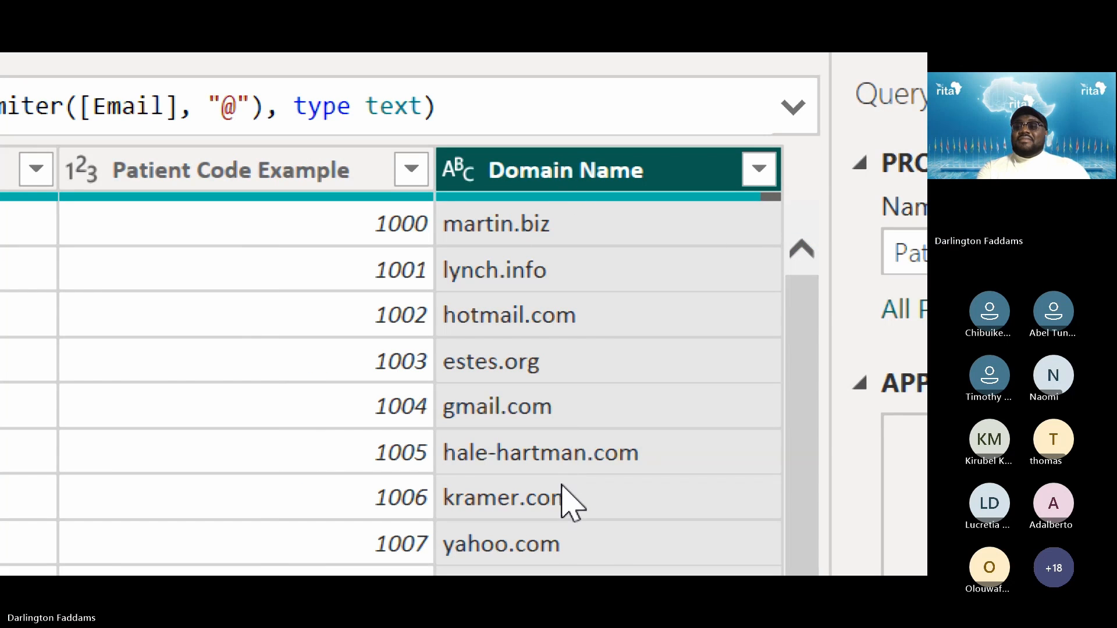
Compare the extracted Domain Name values with the addresses in the Email column.
{"action": "left_click", "coordinate": [504, 365]}
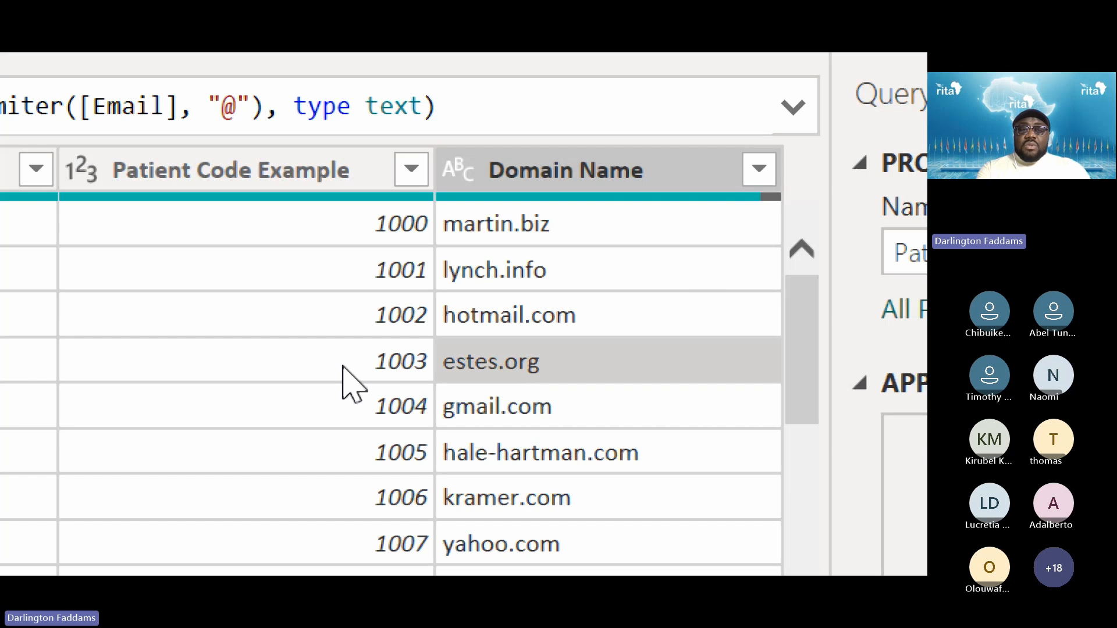
{"action": "scroll", "coordinate": [239, 381], "scroll_direction": "left", "scroll_amount": 10}
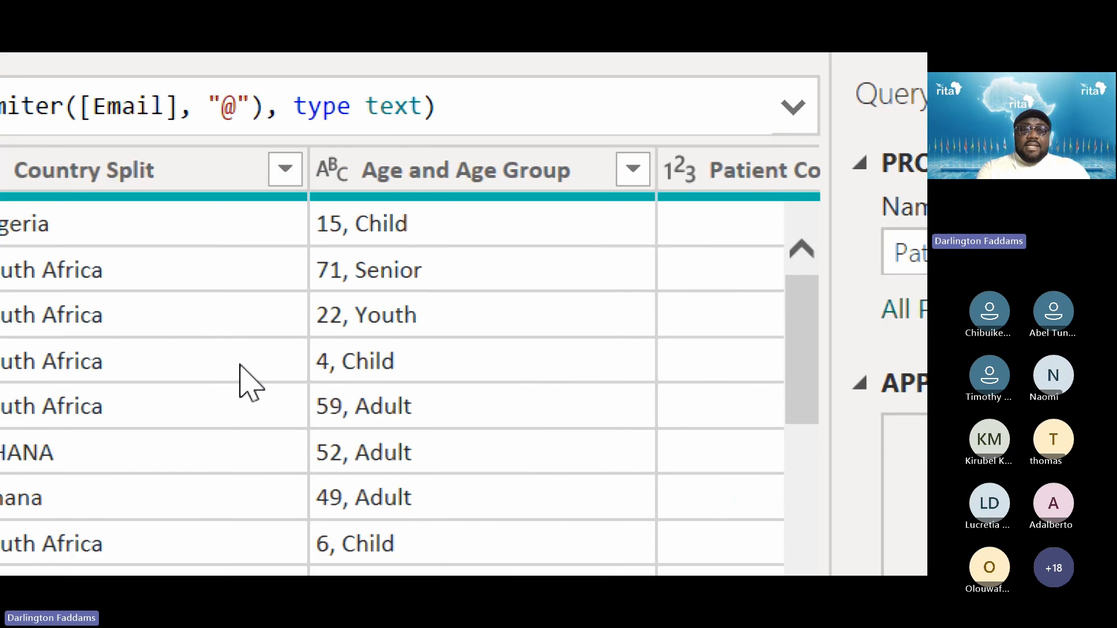
{"action": "scroll", "coordinate": [240, 366], "scroll_direction": "left", "scroll_amount": 10}
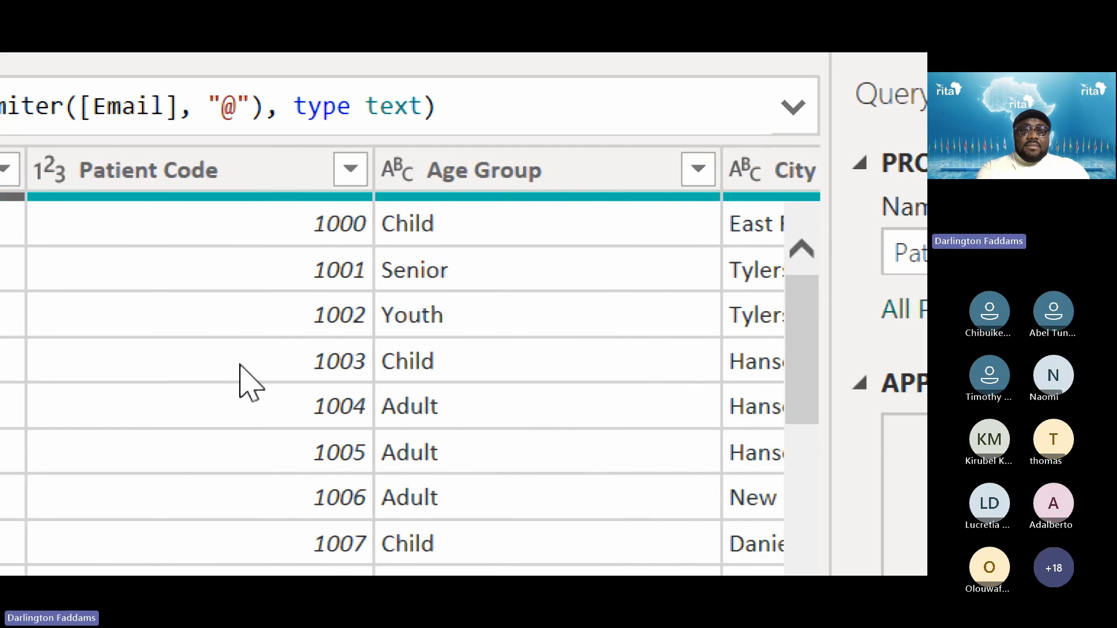
{"action": "scroll", "coordinate": [239, 366], "scroll_direction": "left", "scroll_amount": 5}
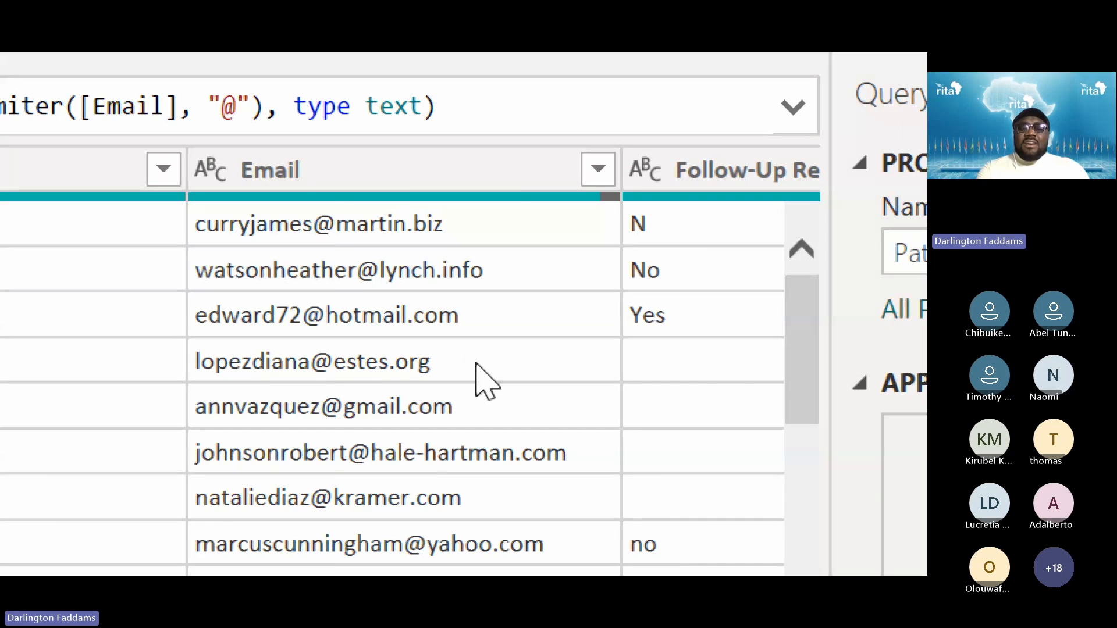
Check row 9 of the Domain Name column against the source address in the Email column.
{"action": "scroll", "coordinate": [474, 366], "scroll_direction": "right", "scroll_amount": 15}
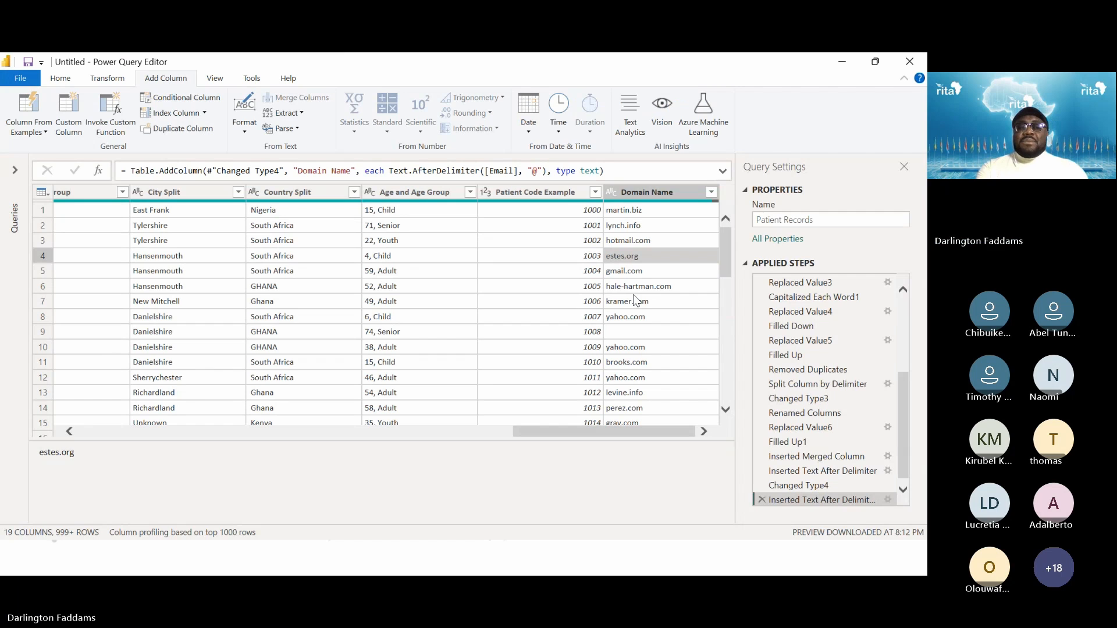
{"action": "left_click", "coordinate": [637, 336]}
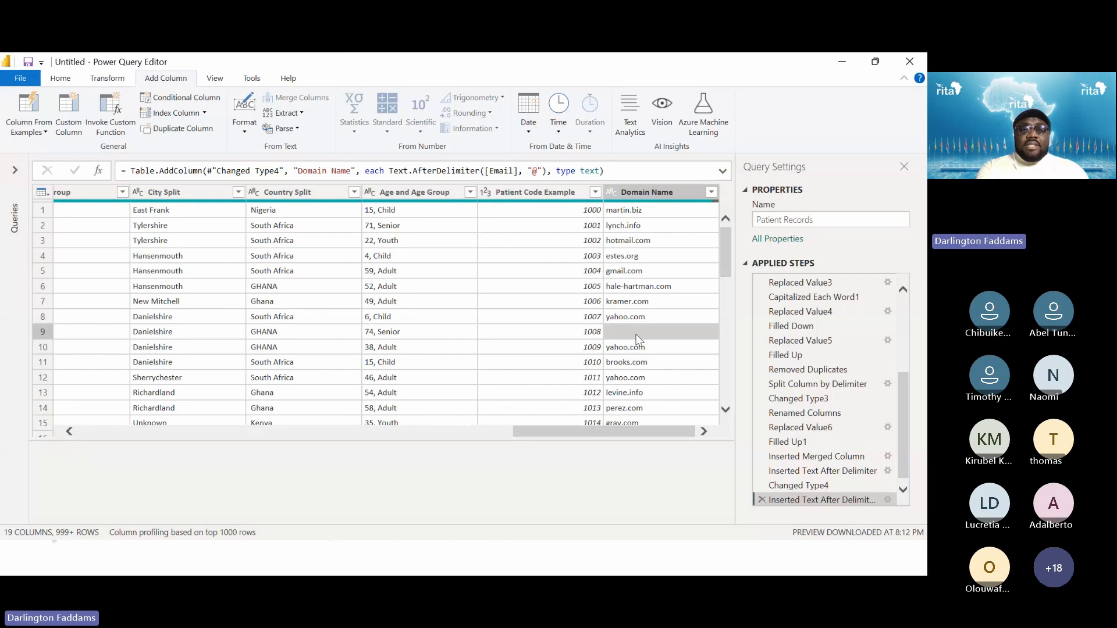
{"action": "scroll", "coordinate": [638, 340], "scroll_direction": "left", "scroll_amount": 2}
{"action": "scroll", "coordinate": [639, 340], "scroll_direction": "left", "scroll_amount": 3}
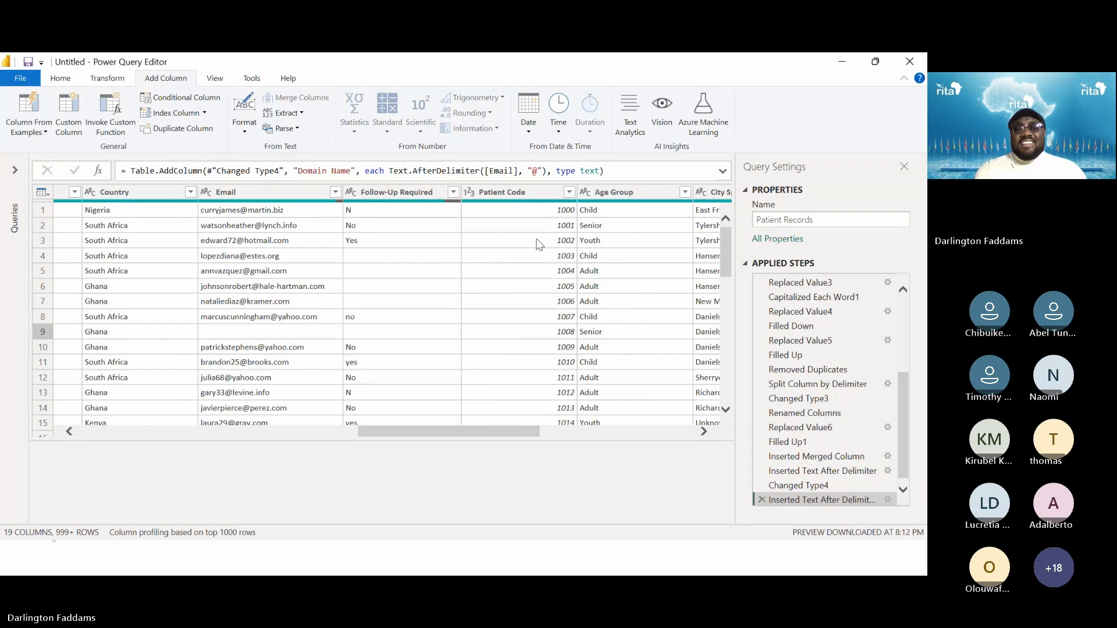
{"action": "scroll", "coordinate": [568, 239], "scroll_direction": "right", "scroll_amount": 5}
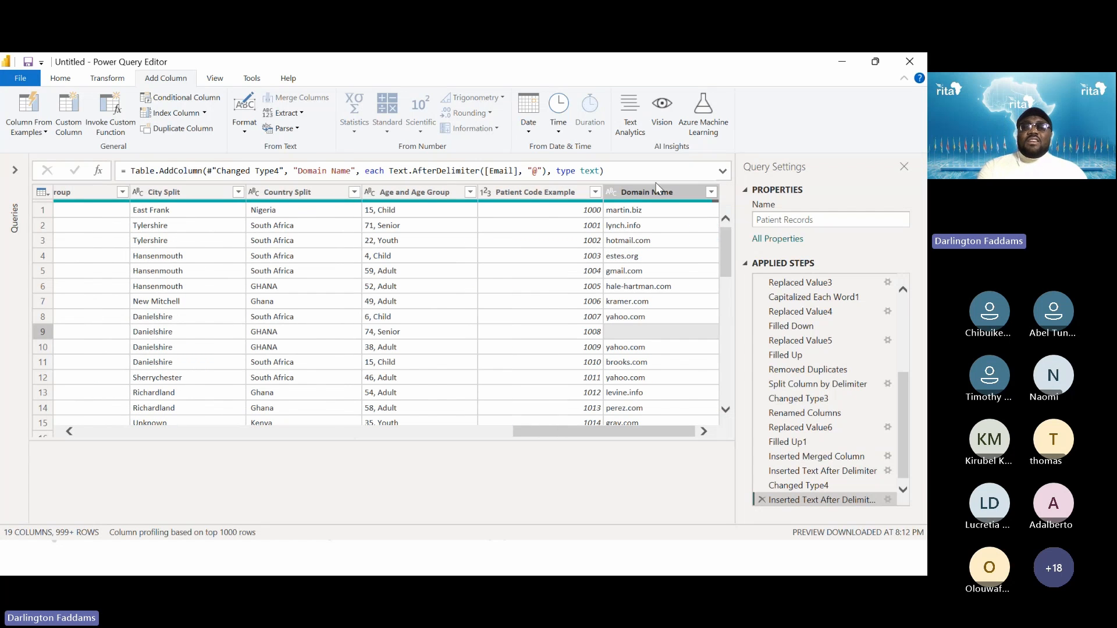
{"action": "left_click", "coordinate": [654, 191]}
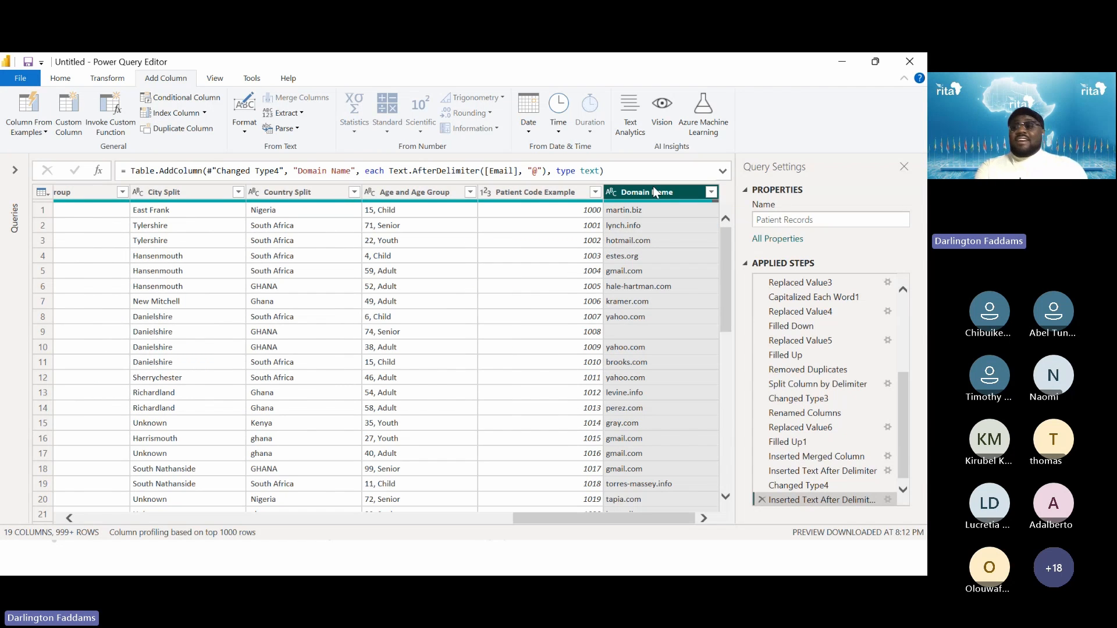
Switch to the presentation and show the Step 2.12 slide on creating a new Age Group column.
{"action": "key", "text": "alt+Tab"}
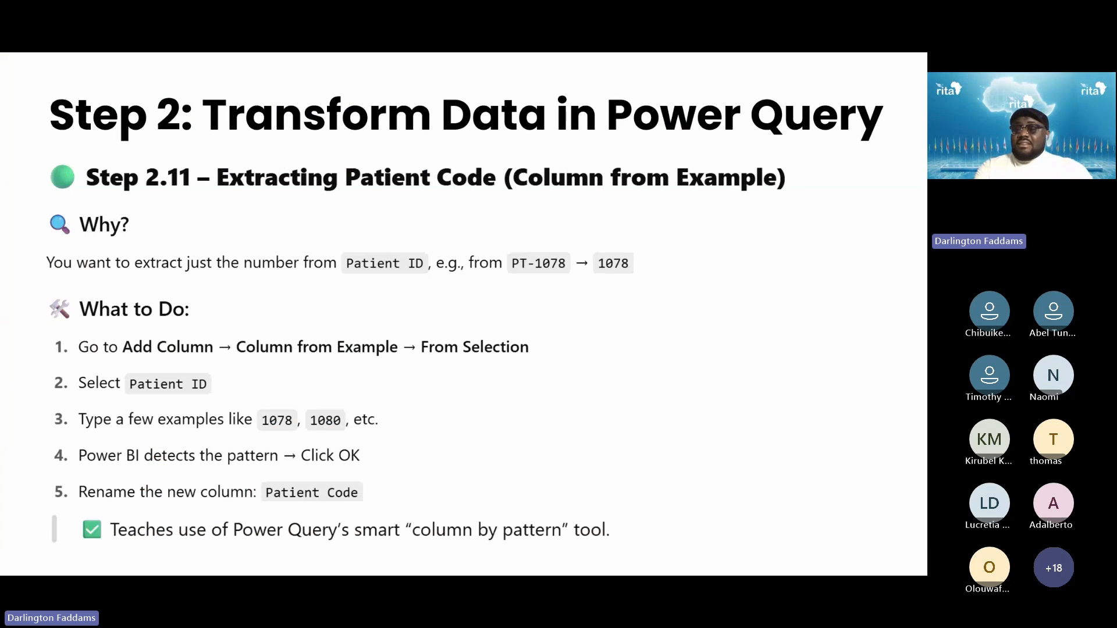
{"action": "key", "text": "alt+Tab"}
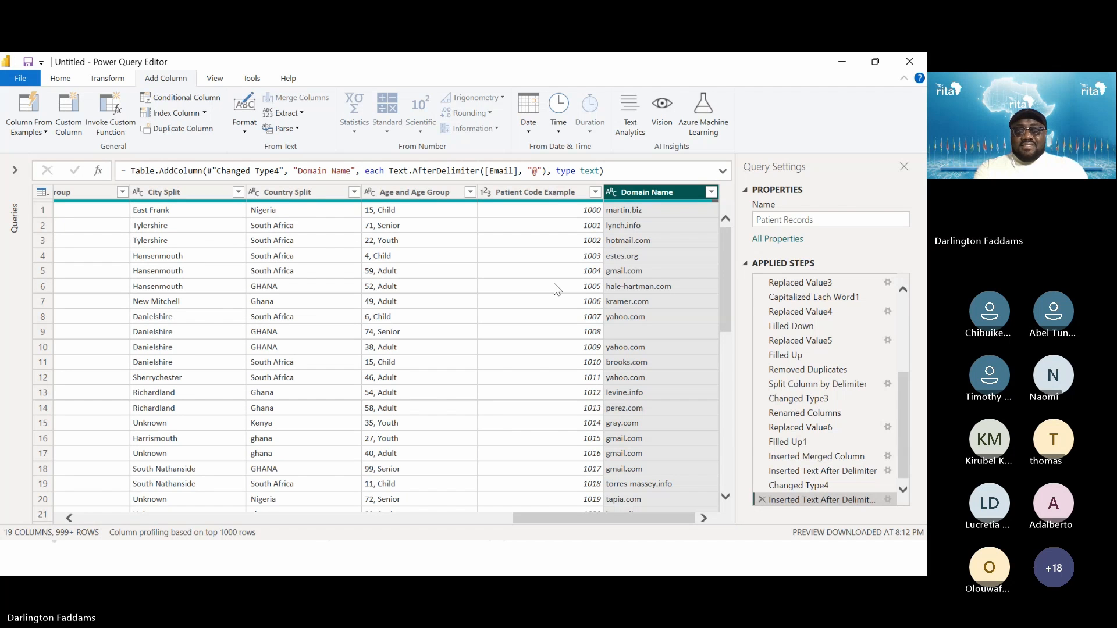
{"action": "key", "text": "alt+Tab"}
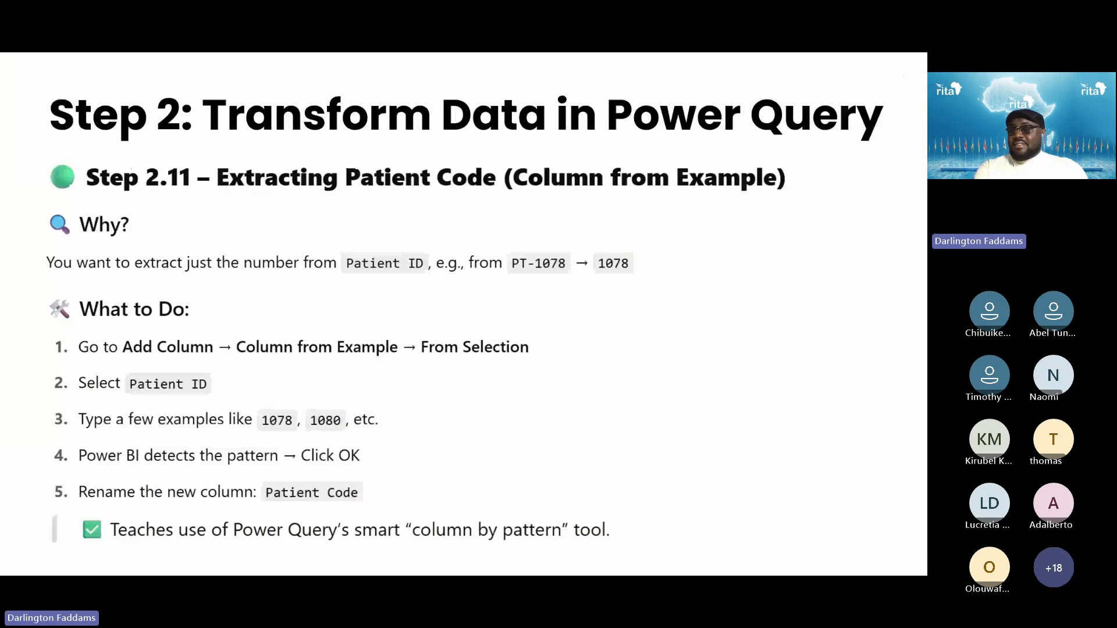
{"action": "key", "text": "Right"}
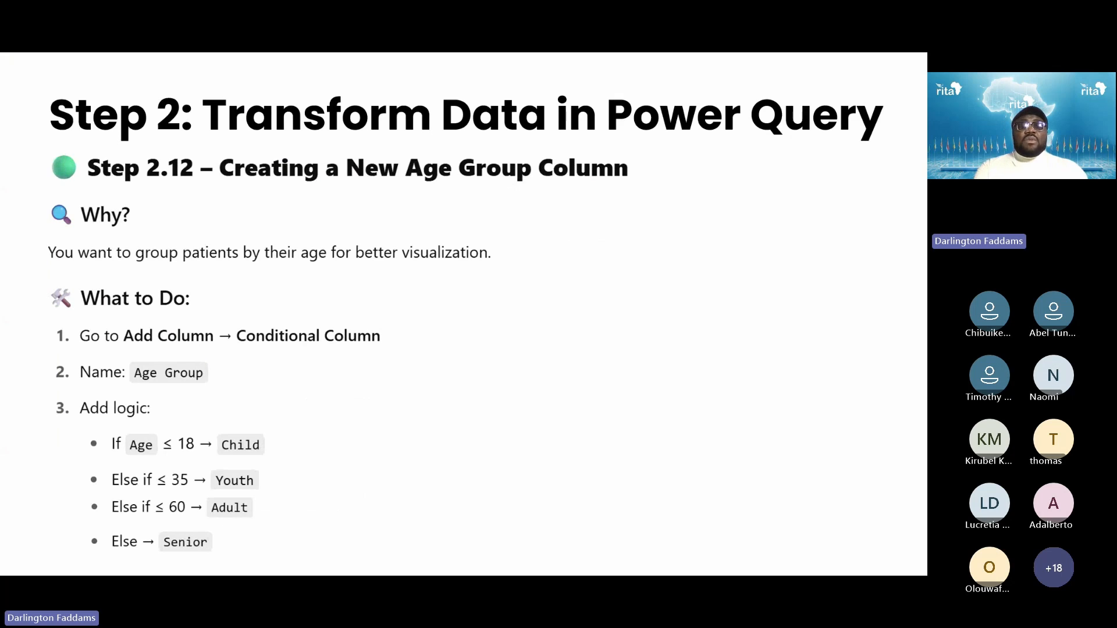
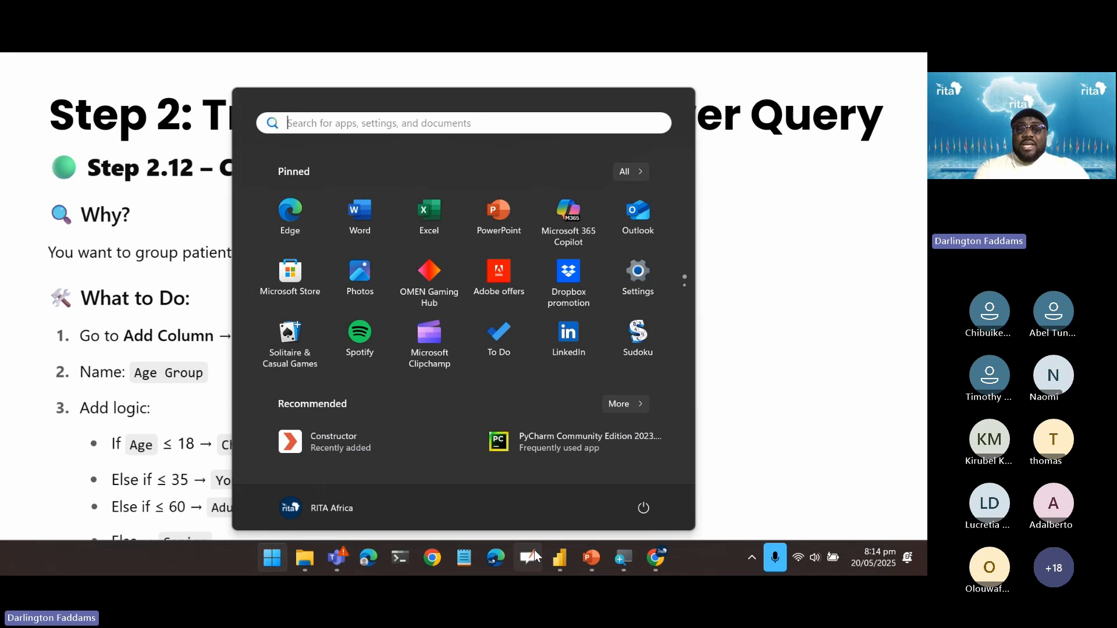
Switch back to the Power Query Editor and start adding a conditional column to the Patient Records query.
{"action": "mouse_move", "coordinate": [552, 563]}
{"action": "left_click", "coordinate": [601, 513]}
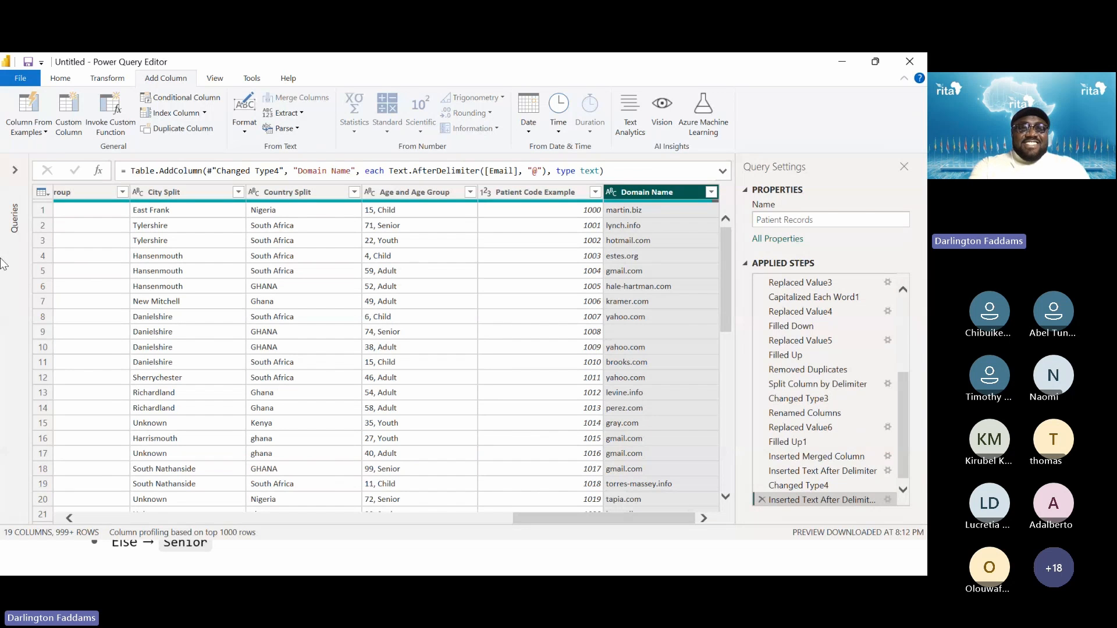
{"action": "key", "text": "super+plus"}
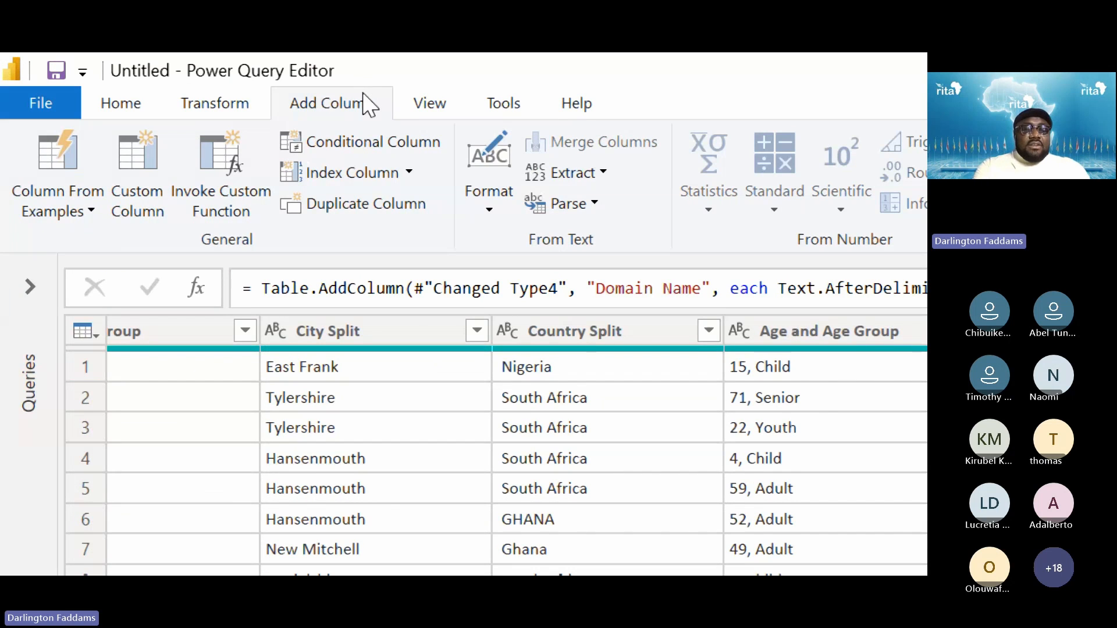
{"action": "key", "text": "super+plus"}
{"action": "key", "text": "super+minus"}
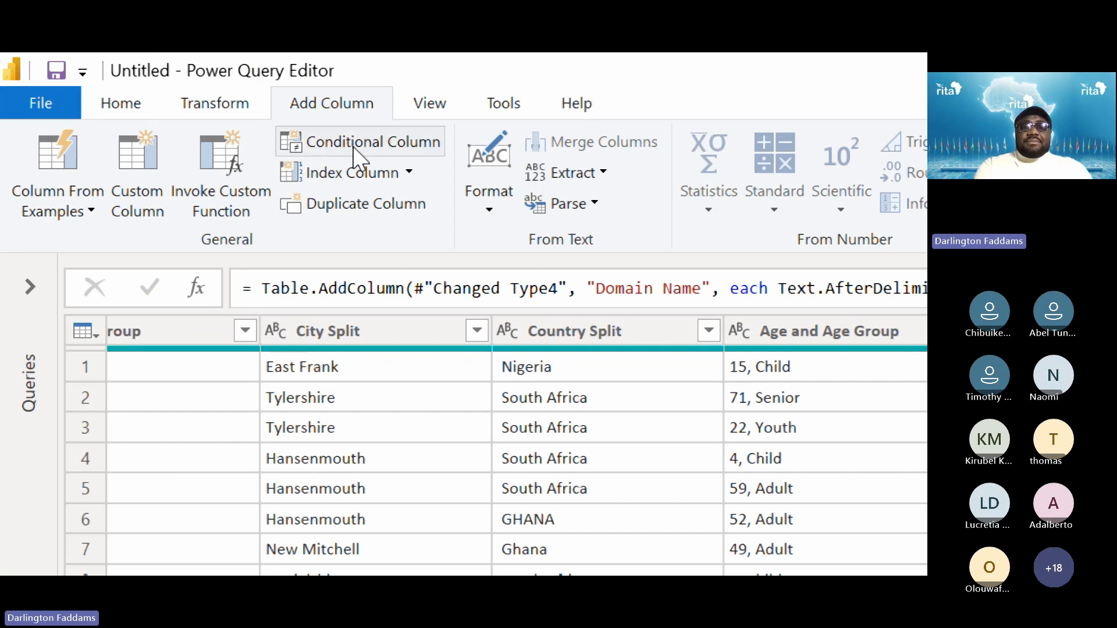
{"action": "left_click", "coordinate": [353, 156]}
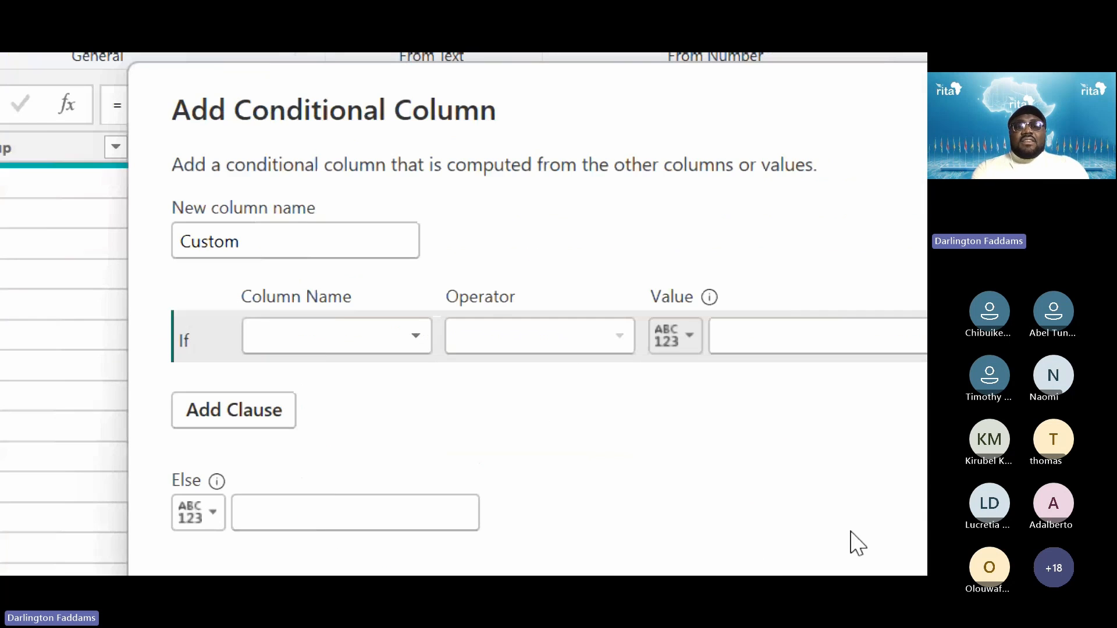
Name the new conditional column "Age Group New".
{"action": "double_click", "coordinate": [268, 234]}
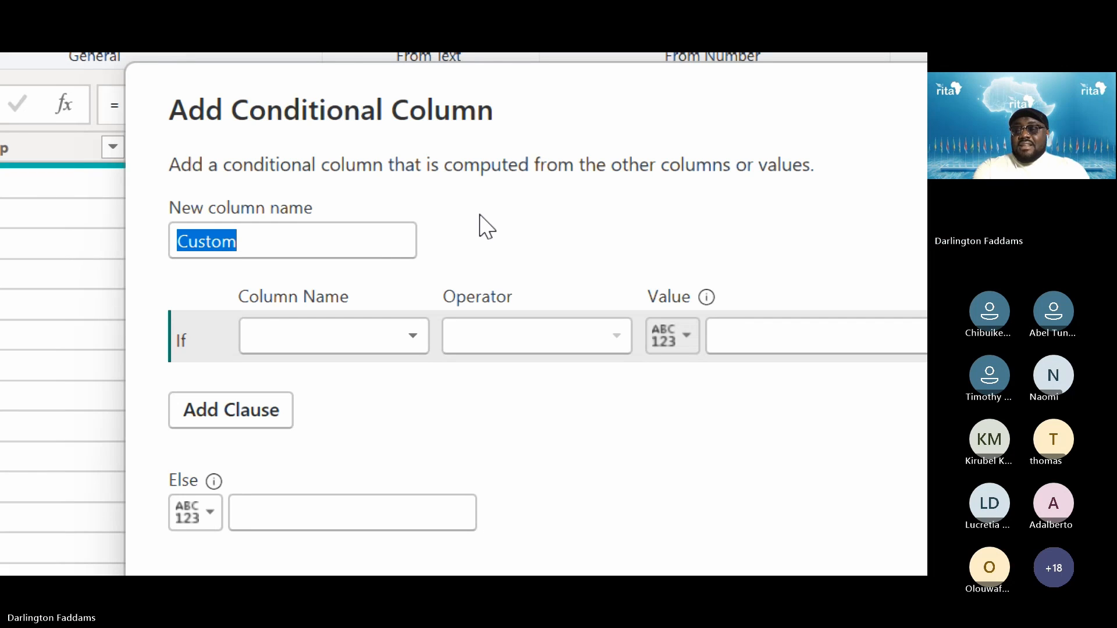
{"action": "type", "text": "Age G"}
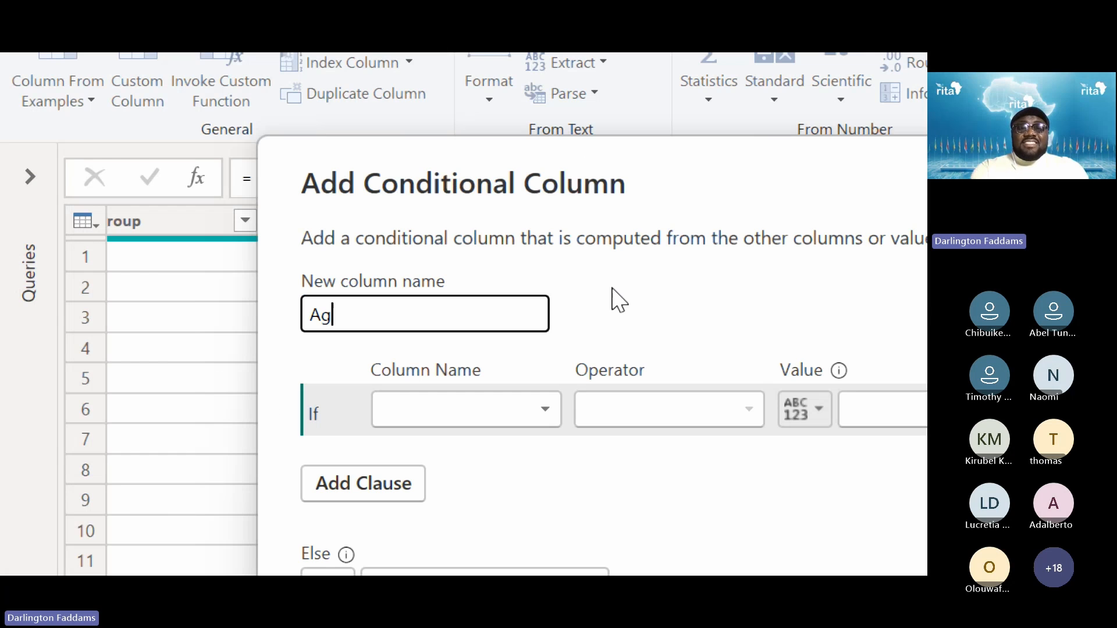
{"action": "type", "text": "roup"}
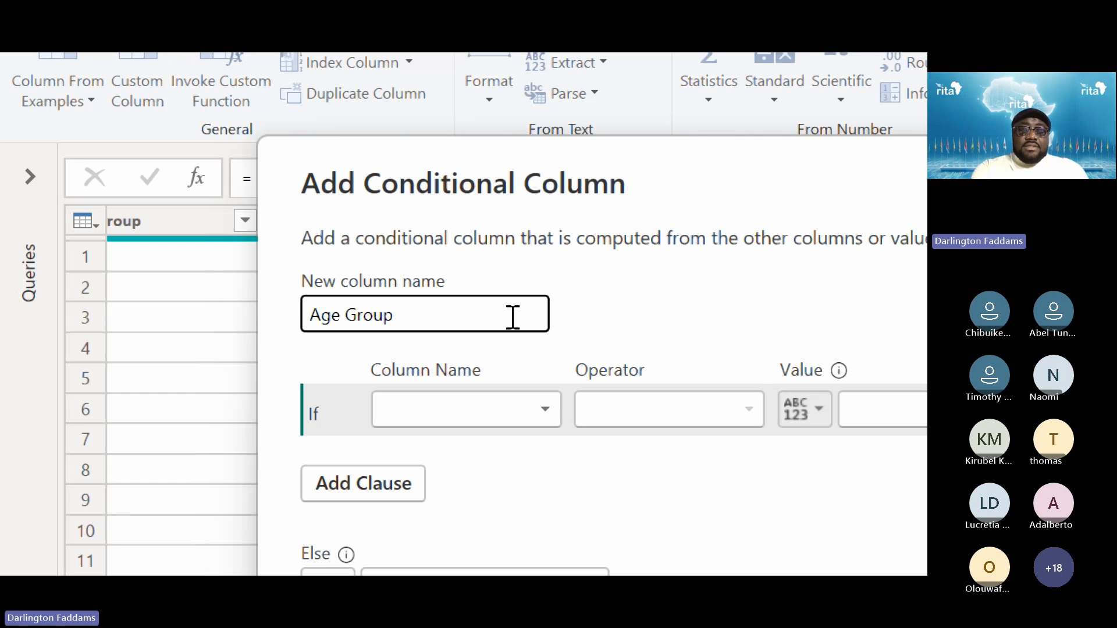
{"action": "type", "text": "New"}
{"action": "left_click_drag", "start_coordinate": [513, 318], "coordinate": [249, 308]}
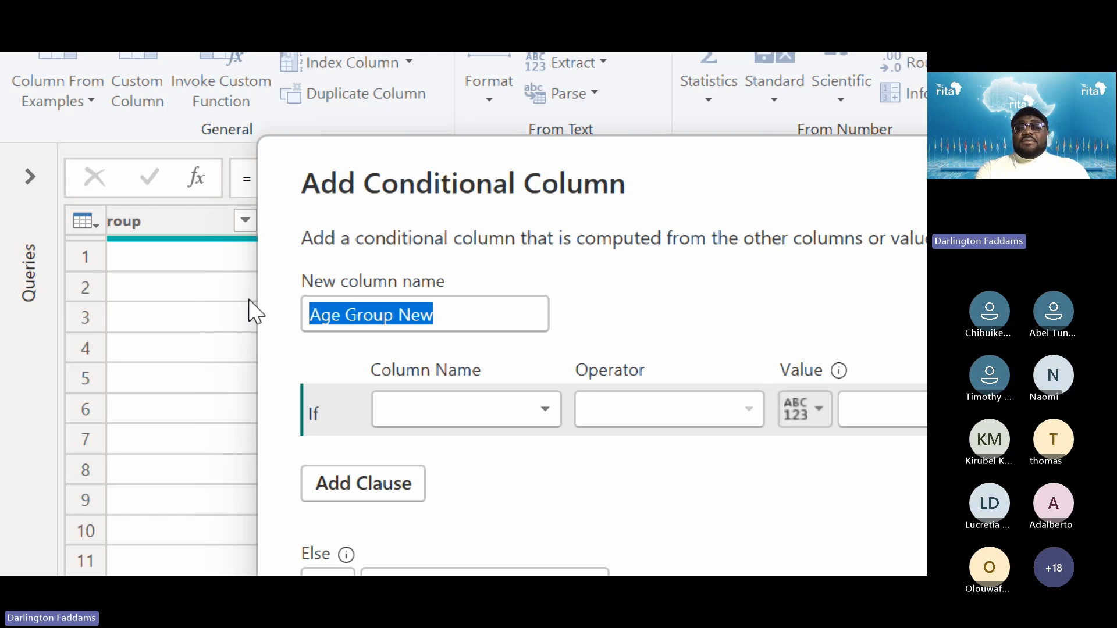
{"action": "left_click", "coordinate": [609, 307]}
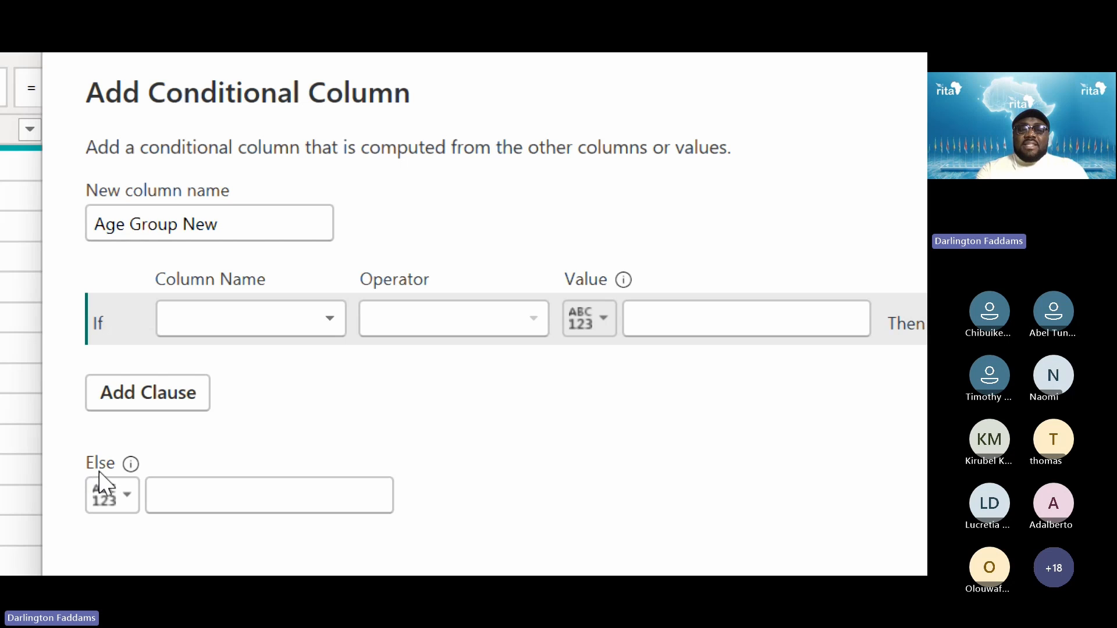
Set the first condition to use the Age column with the operator "is less than or equal to".
{"action": "left_click", "coordinate": [269, 331]}
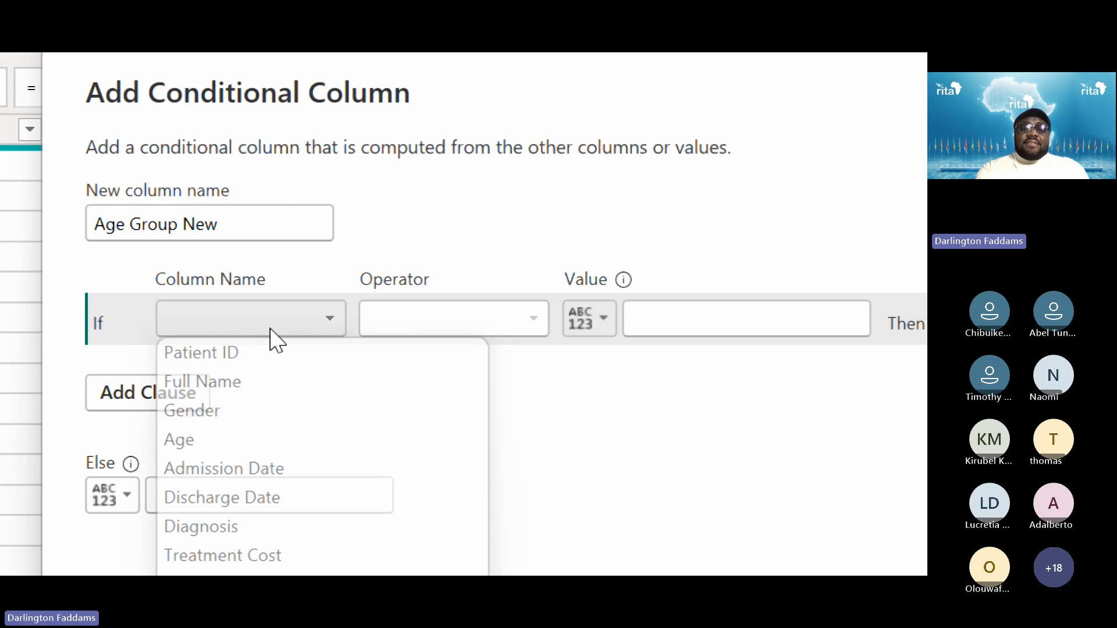
{"action": "left_click", "coordinate": [230, 452]}
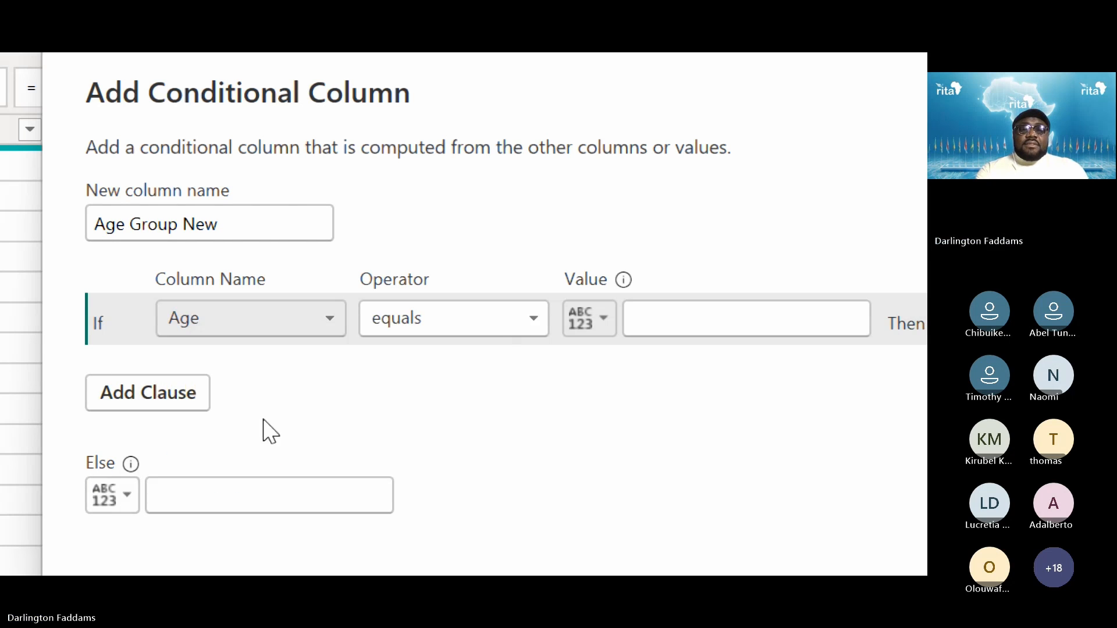
{"action": "left_click", "coordinate": [477, 327]}
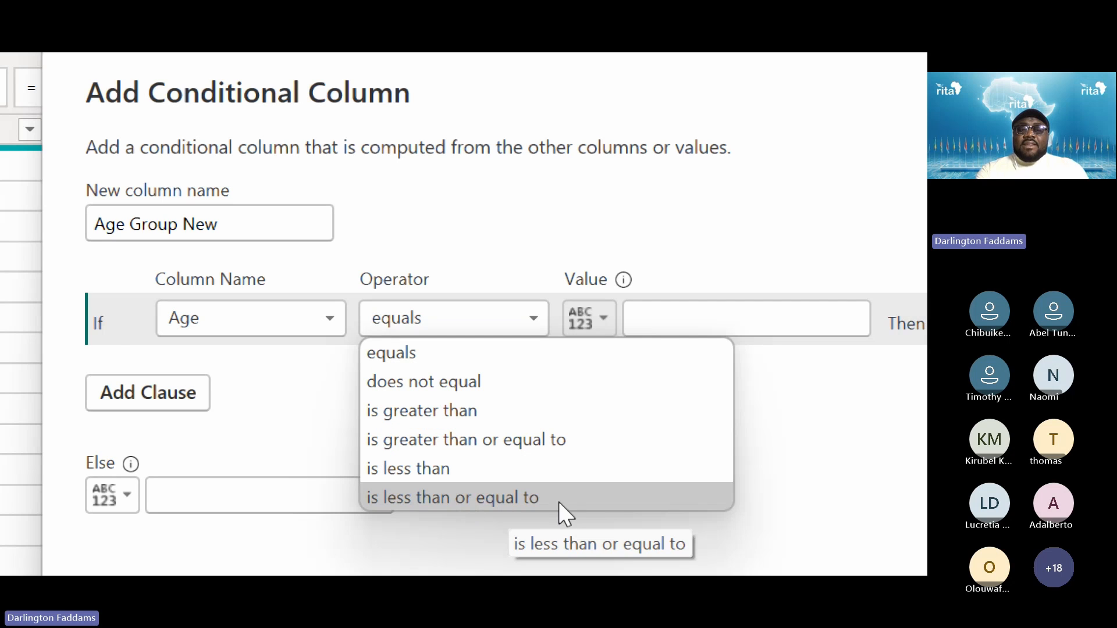
{"action": "left_click", "coordinate": [577, 500]}
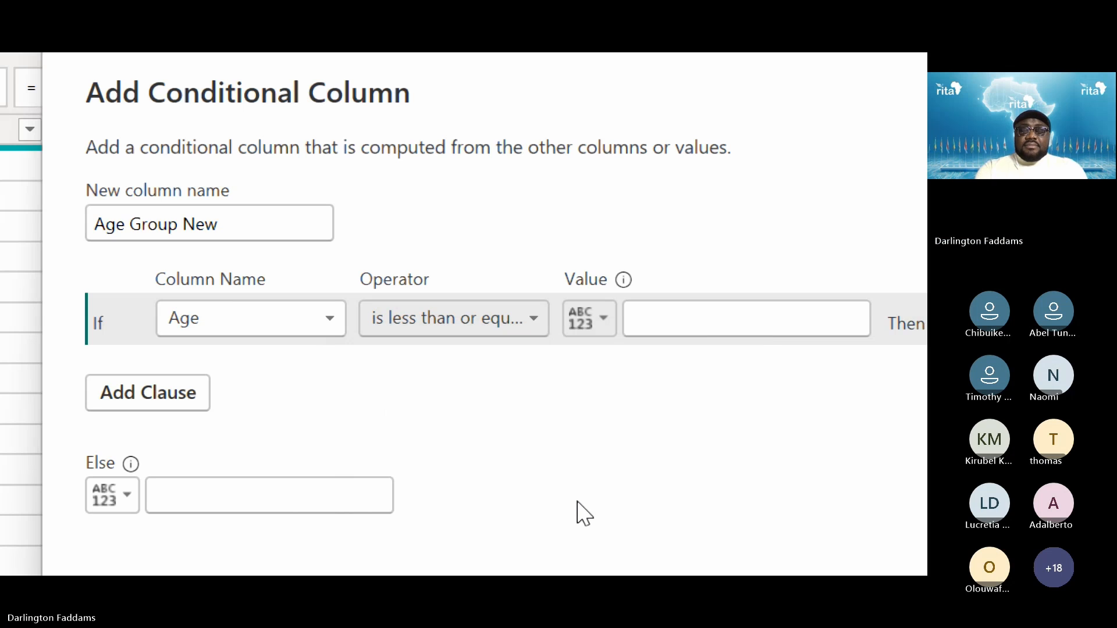
Check the age limits on the presentation slide and complete the first clause with the value 18 and the output Child.
{"action": "key", "text": "super+minus"}
{"action": "key", "text": "alt+Tab"}
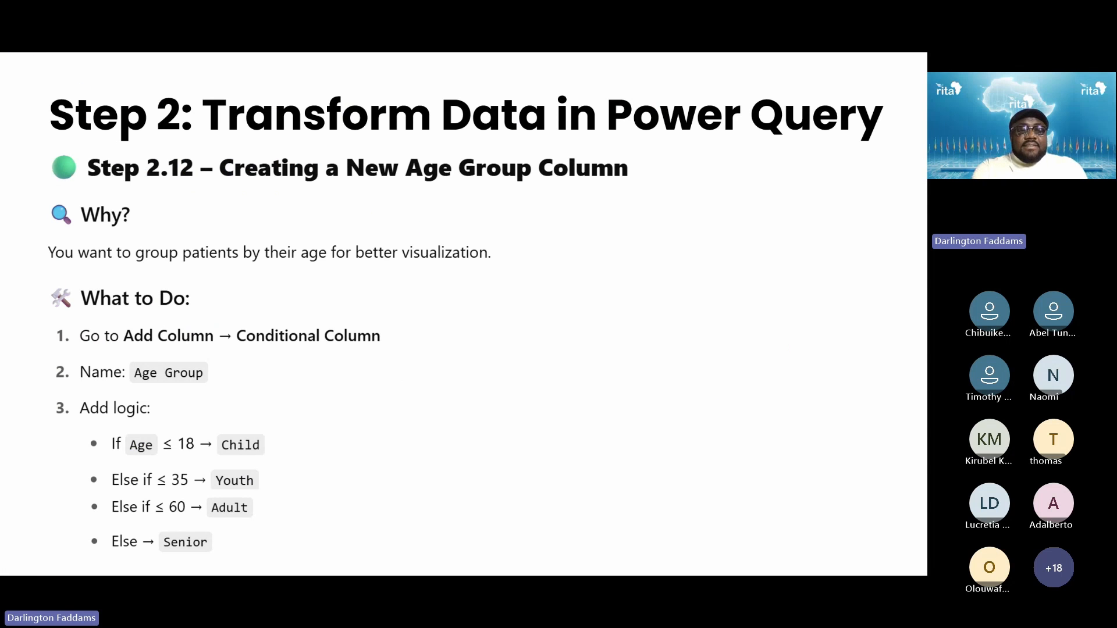
{"action": "key", "text": "alt+Tab"}
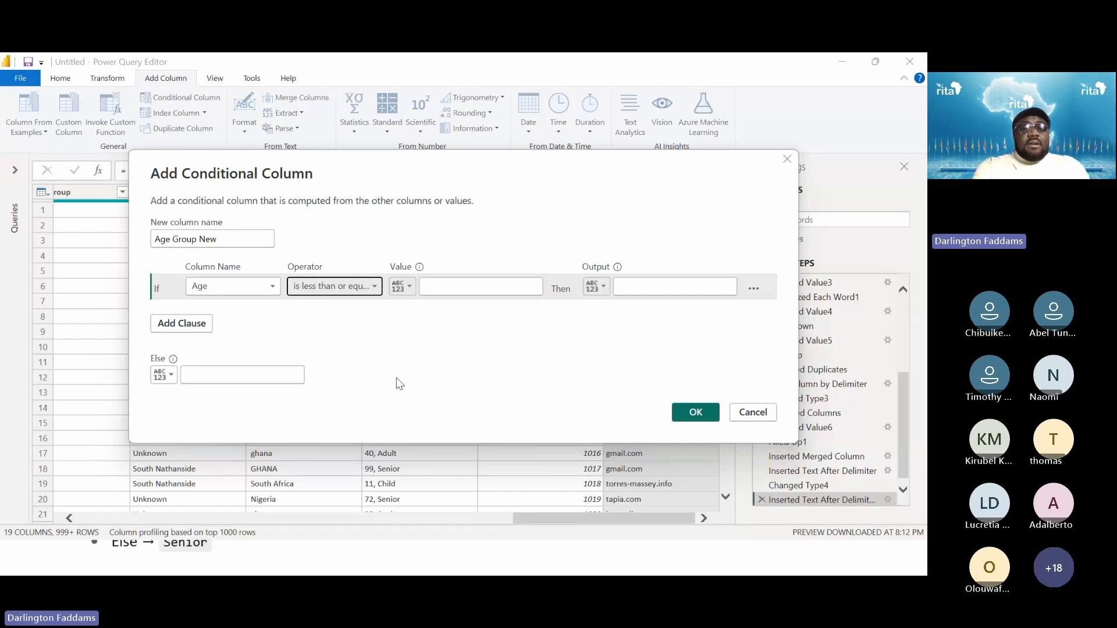
{"action": "key", "text": "super+plus"}
{"action": "left_click", "coordinate": [528, 193]}
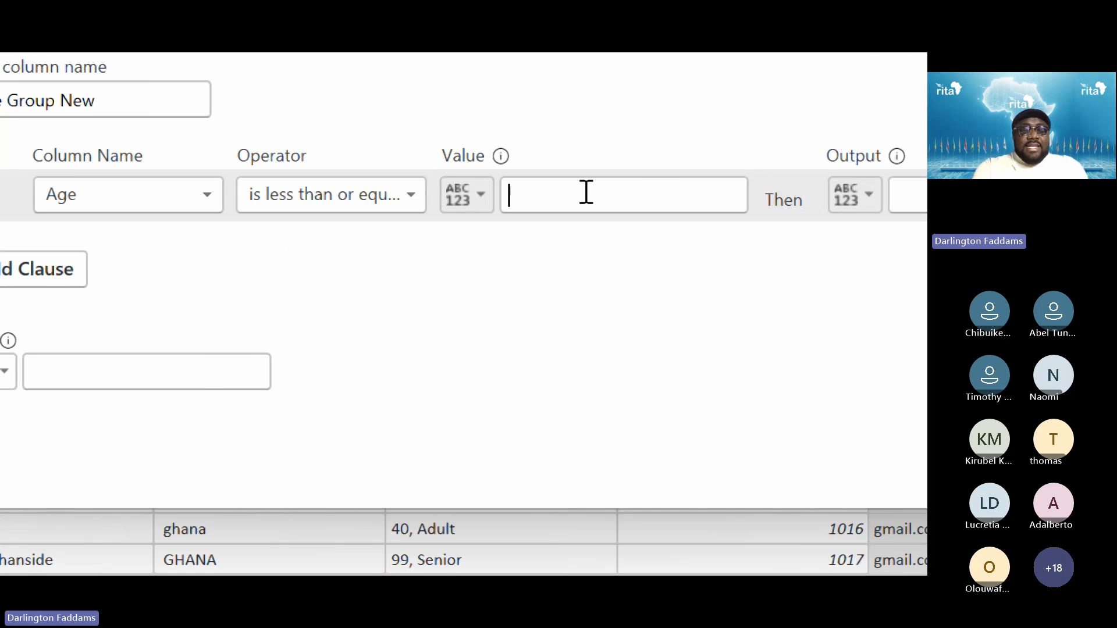
{"action": "type", "text": "18"}
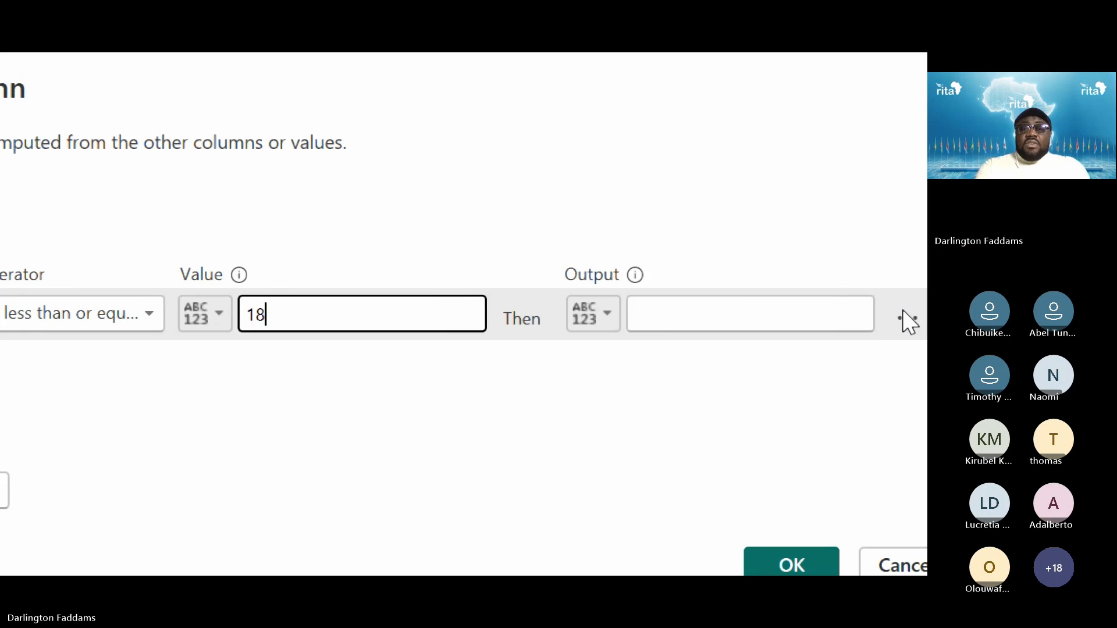
{"action": "left_click", "coordinate": [663, 317]}
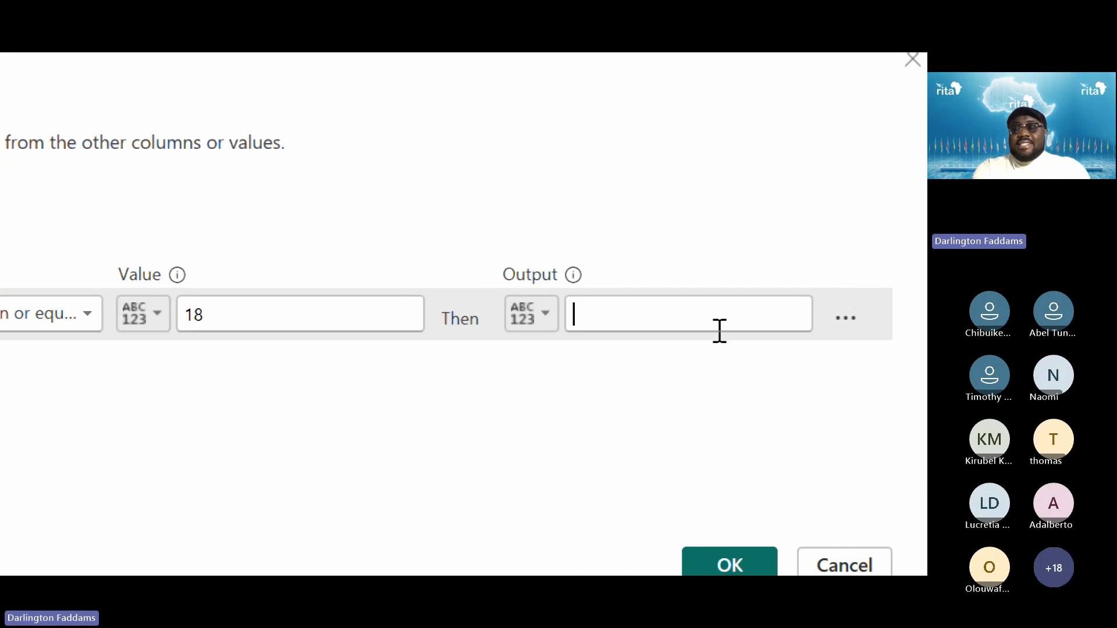
{"action": "type", "text": "Child"}
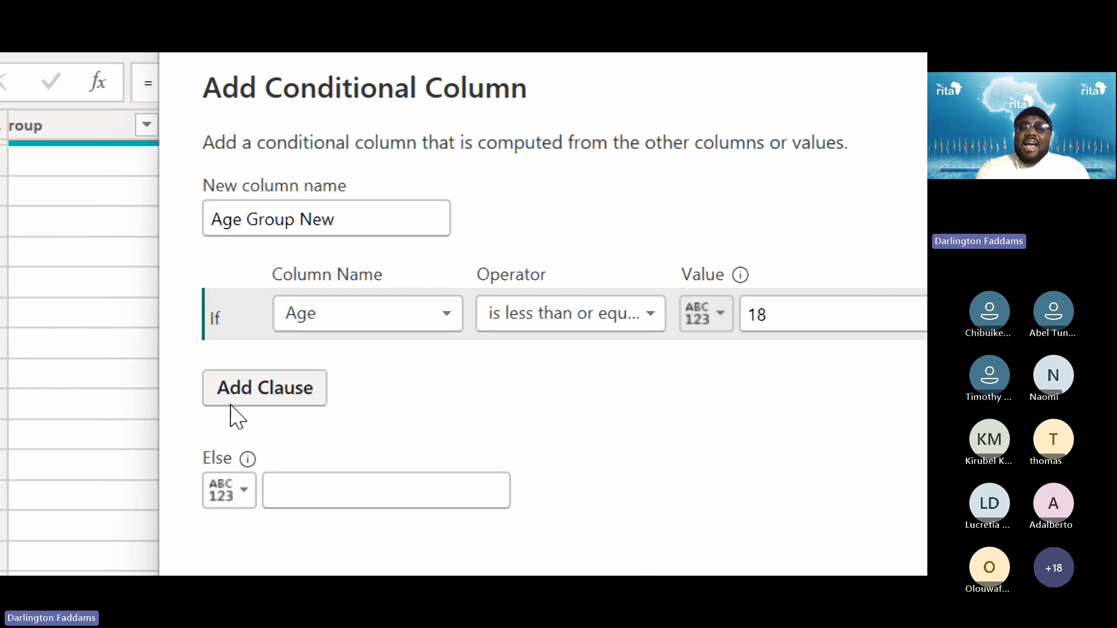
Add a second clause that outputs Youth when Age is less than or equal to 35.
{"action": "left_click", "coordinate": [231, 405]}
{"action": "left_click", "coordinate": [432, 373]}
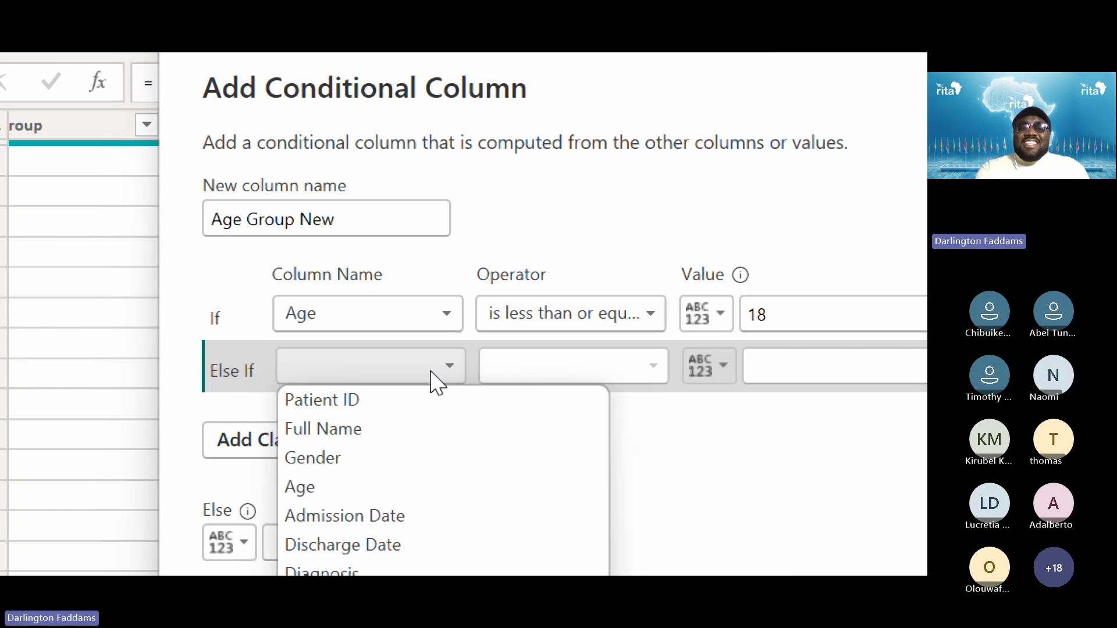
{"action": "left_click", "coordinate": [362, 489]}
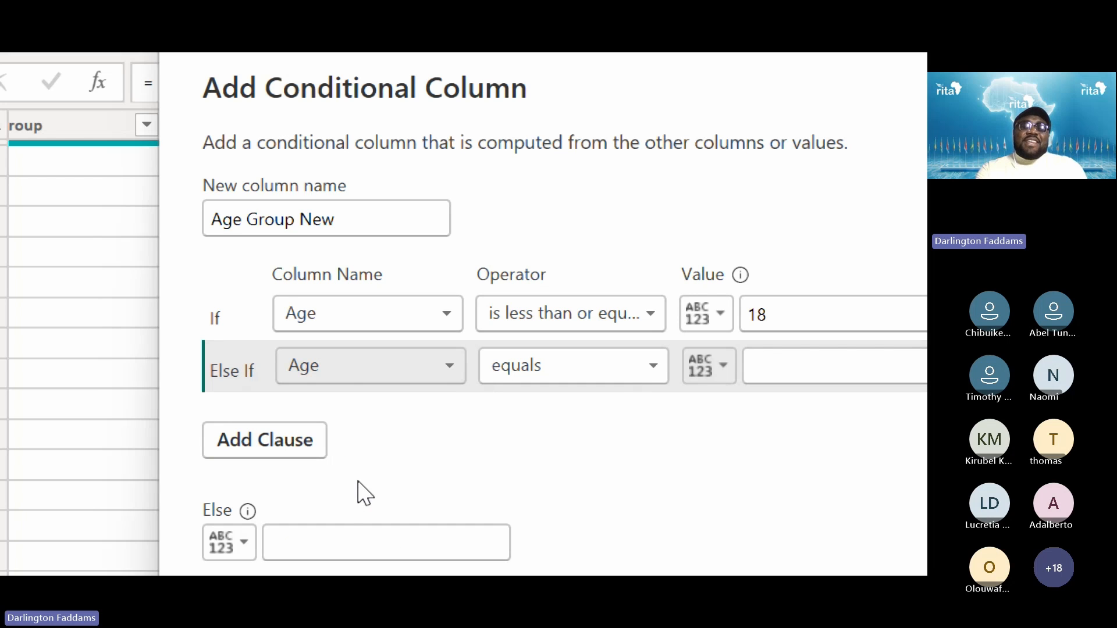
{"action": "left_click", "coordinate": [573, 367]}
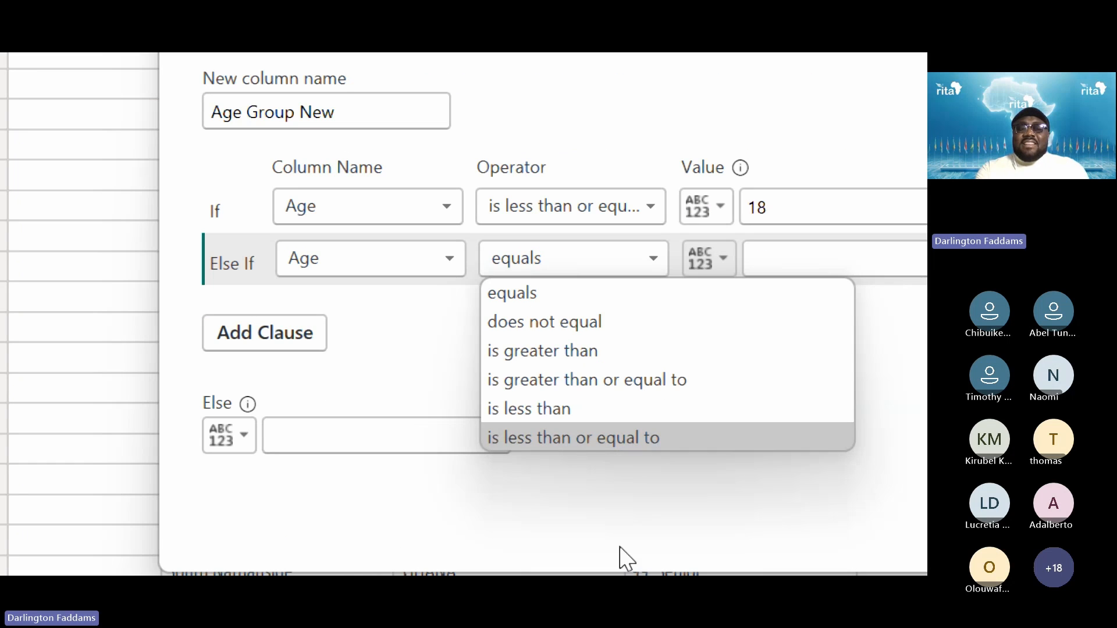
{"action": "left_click", "coordinate": [605, 439]}
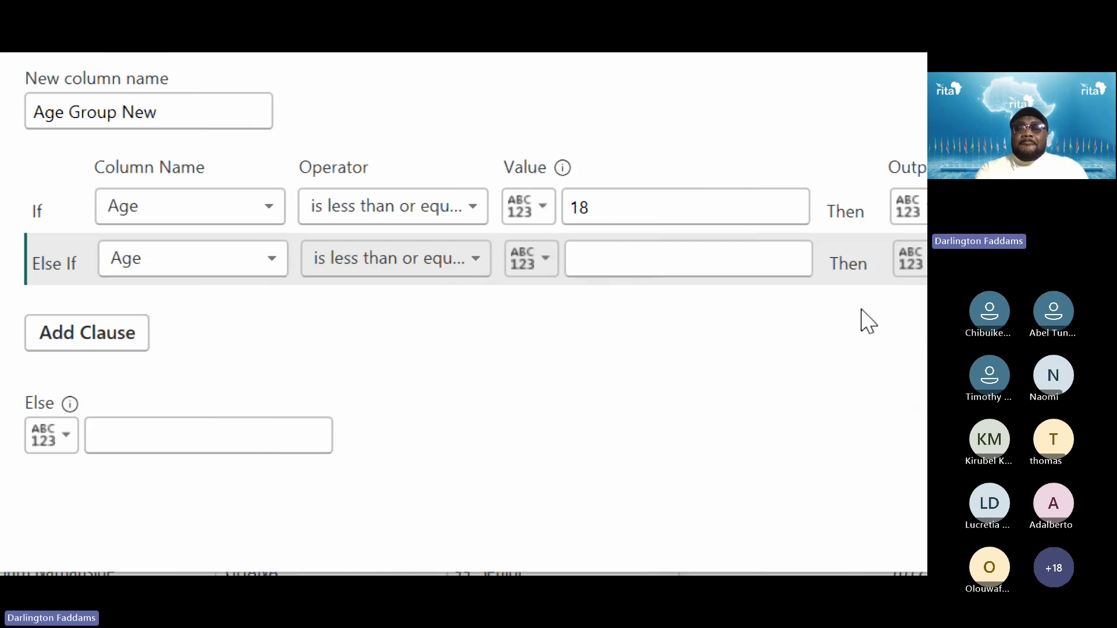
{"action": "left_click", "coordinate": [698, 267]}
{"action": "type", "text": "35"}
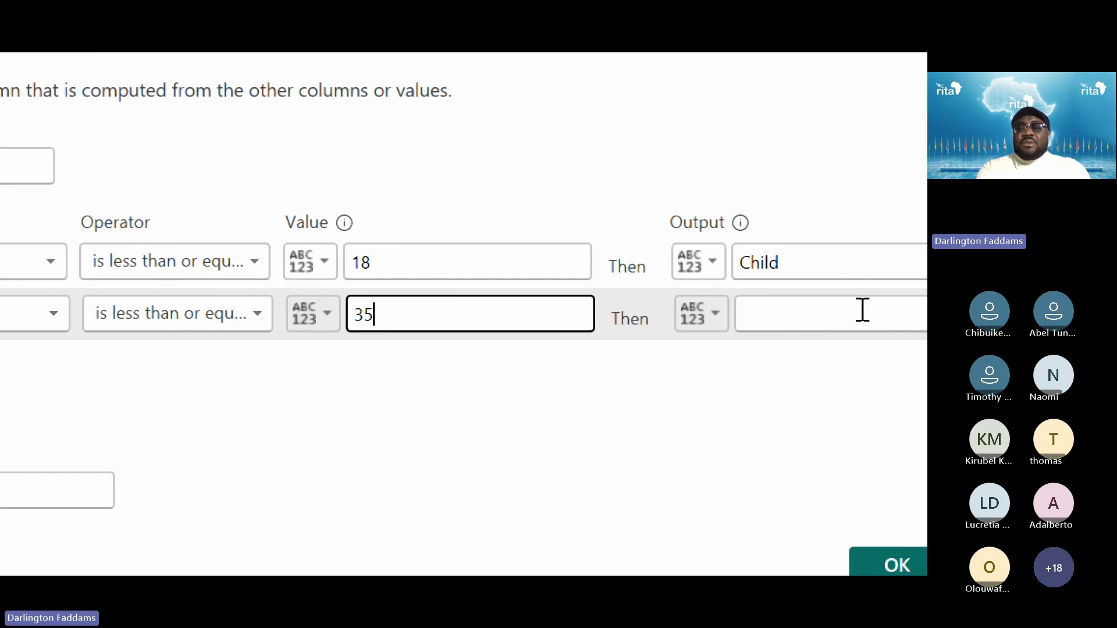
{"action": "left_click", "coordinate": [822, 415]}
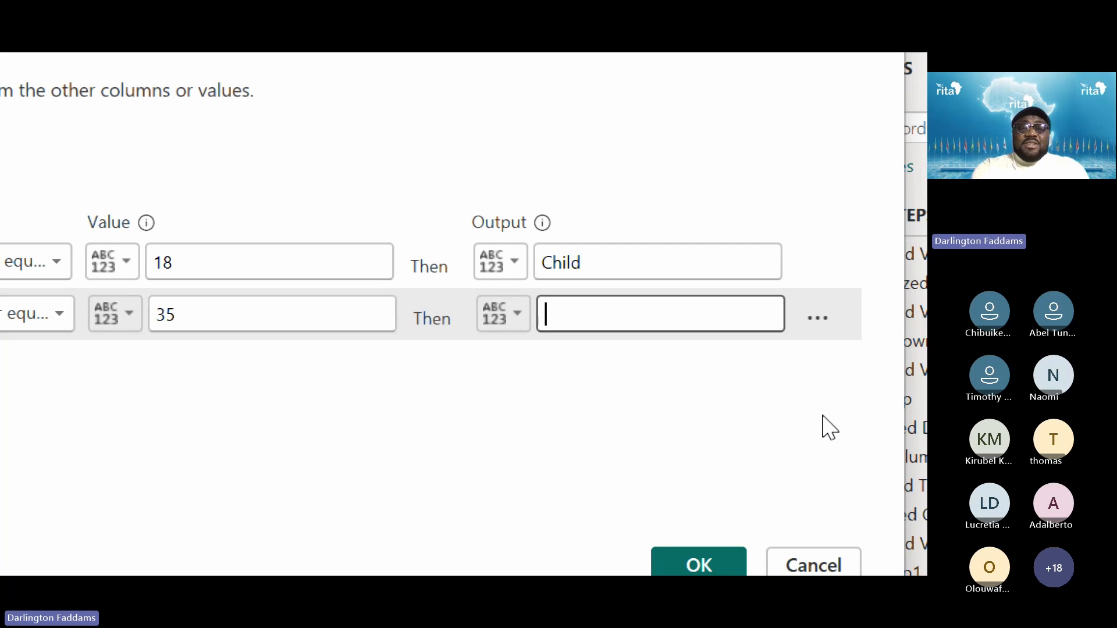
{"action": "type", "text": "Youth"}
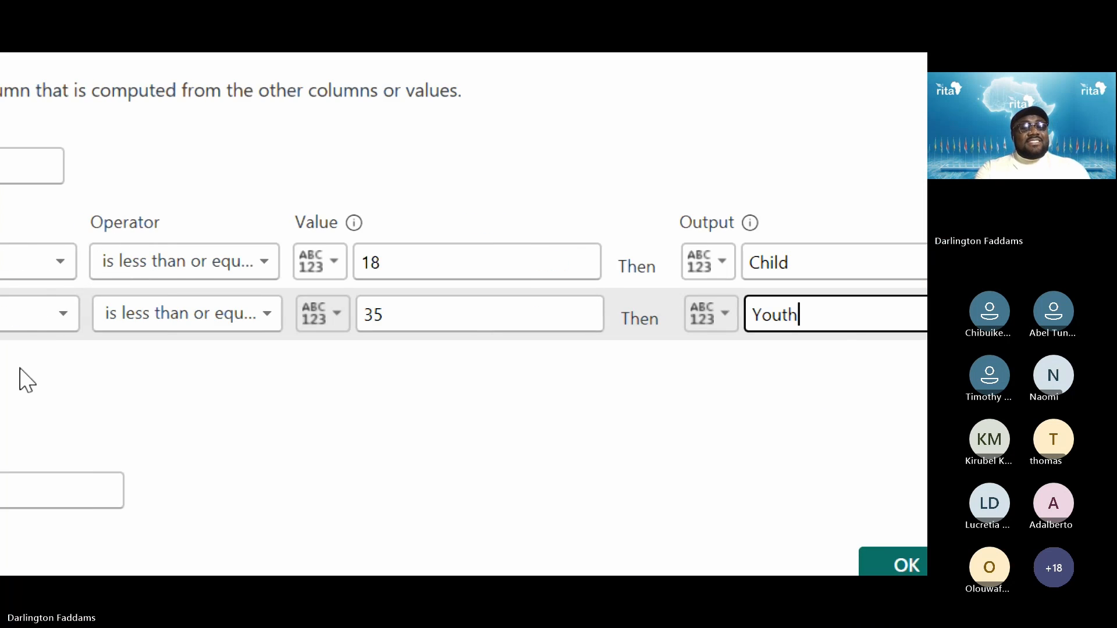
Add a third clause that outputs Adult when Age is less than or equal to 60.
{"action": "left_click", "coordinate": [159, 389]}
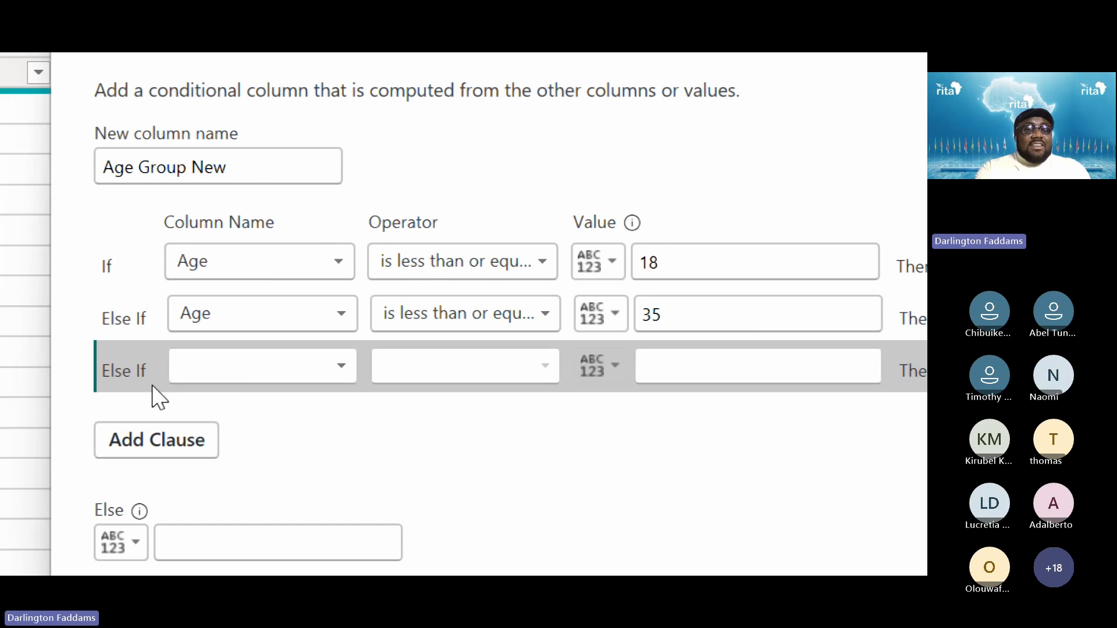
{"action": "left_click", "coordinate": [235, 382]}
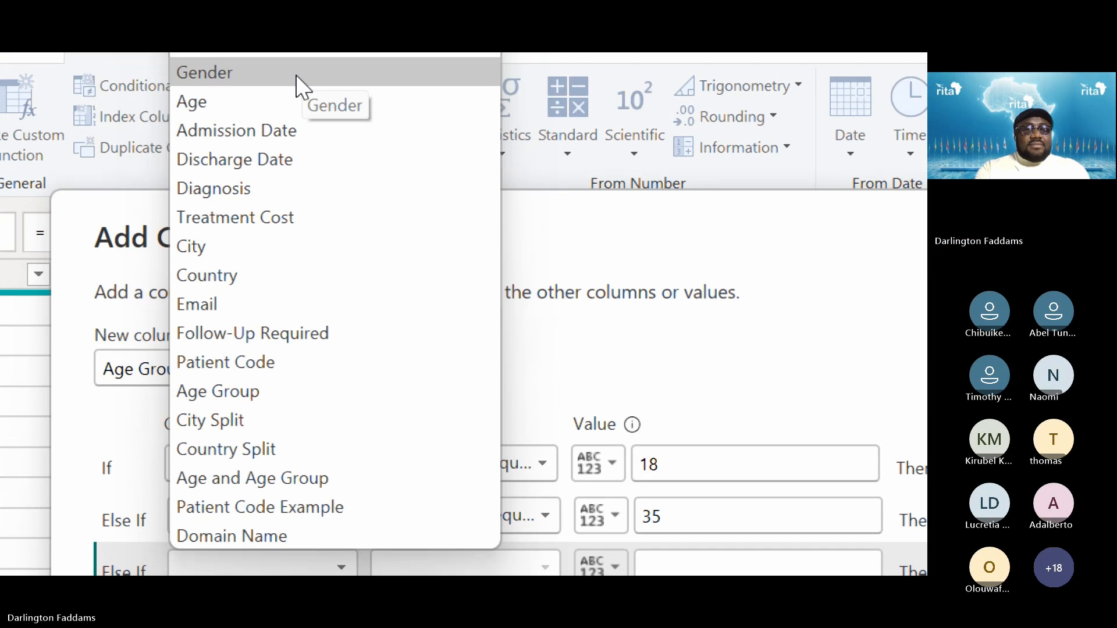
{"action": "left_click", "coordinate": [297, 103]}
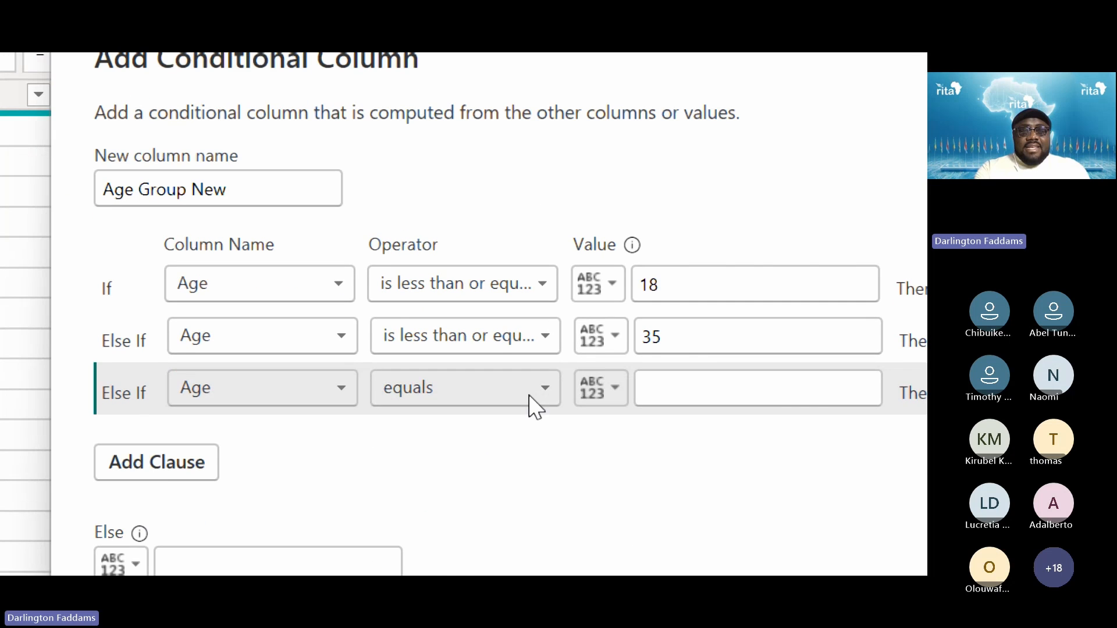
{"action": "left_click", "coordinate": [531, 395]}
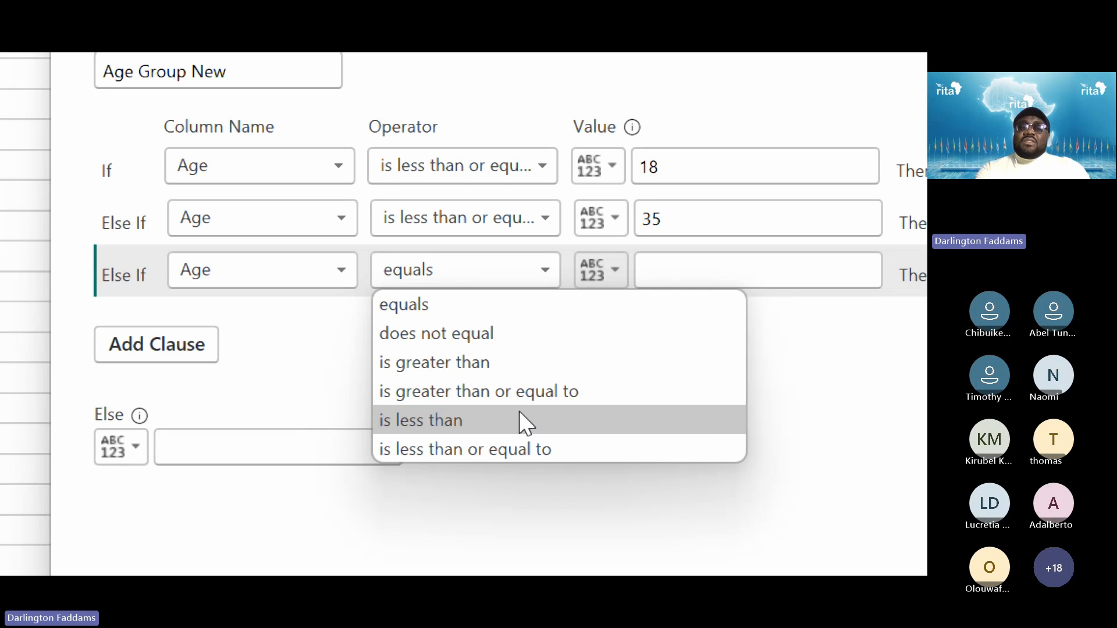
{"action": "left_click", "coordinate": [472, 455]}
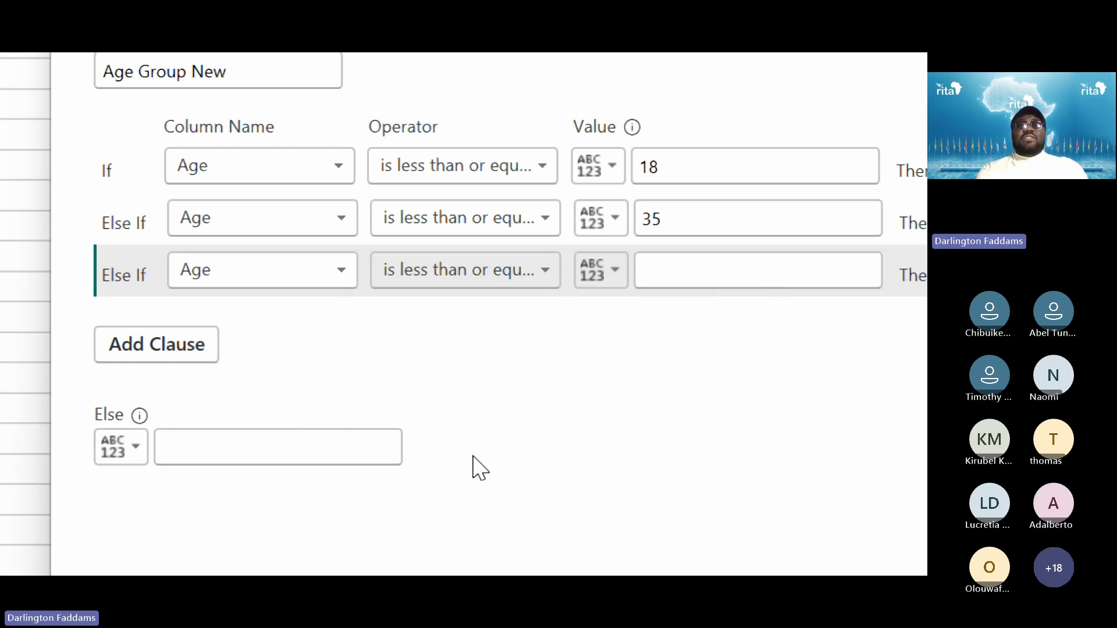
{"action": "left_click", "coordinate": [701, 282]}
{"action": "type", "text": "60"}
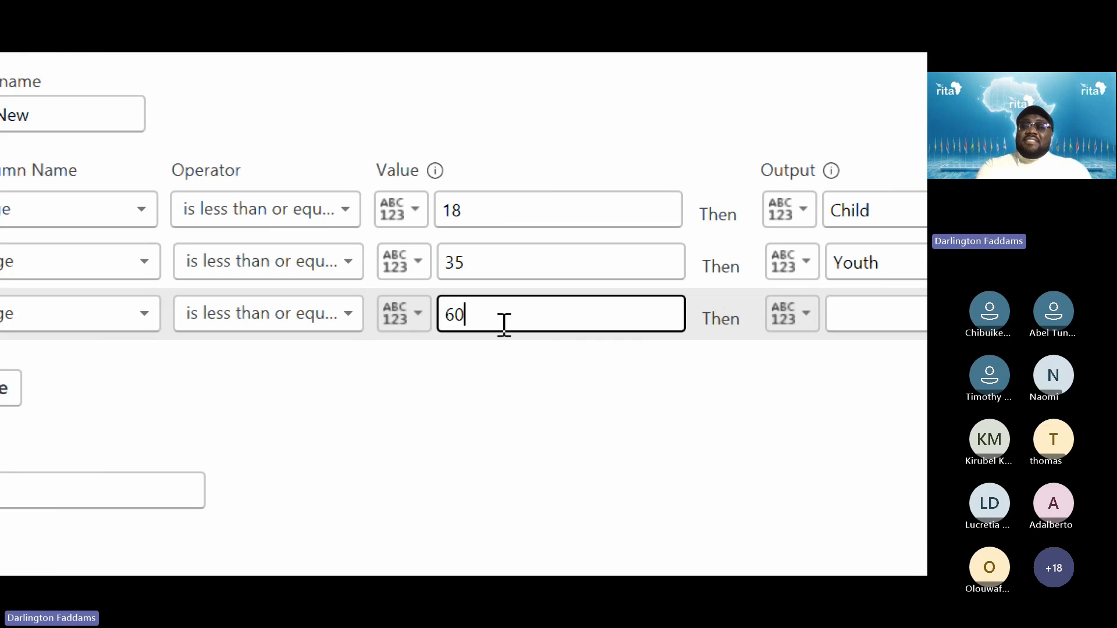
{"action": "left_click", "coordinate": [831, 314]}
{"action": "type", "text": "A"}
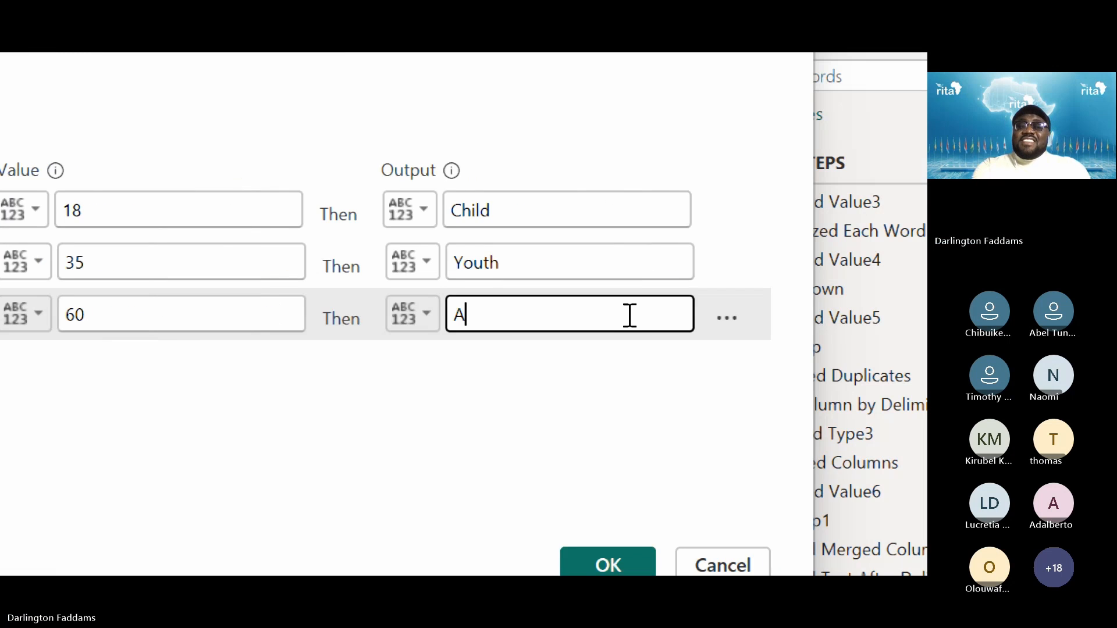
{"action": "type", "text": "dult"}
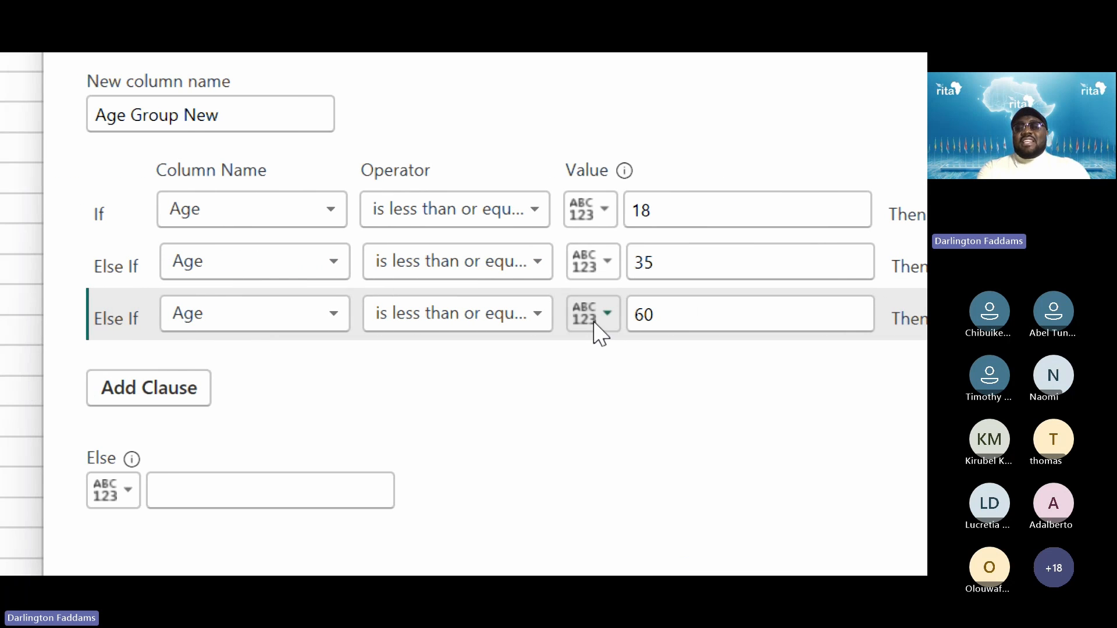
Set the Else output to Senior and create the Age Group New conditional column.
{"action": "left_click_drag", "start_coordinate": [658, 324], "coordinate": [550, 330]}
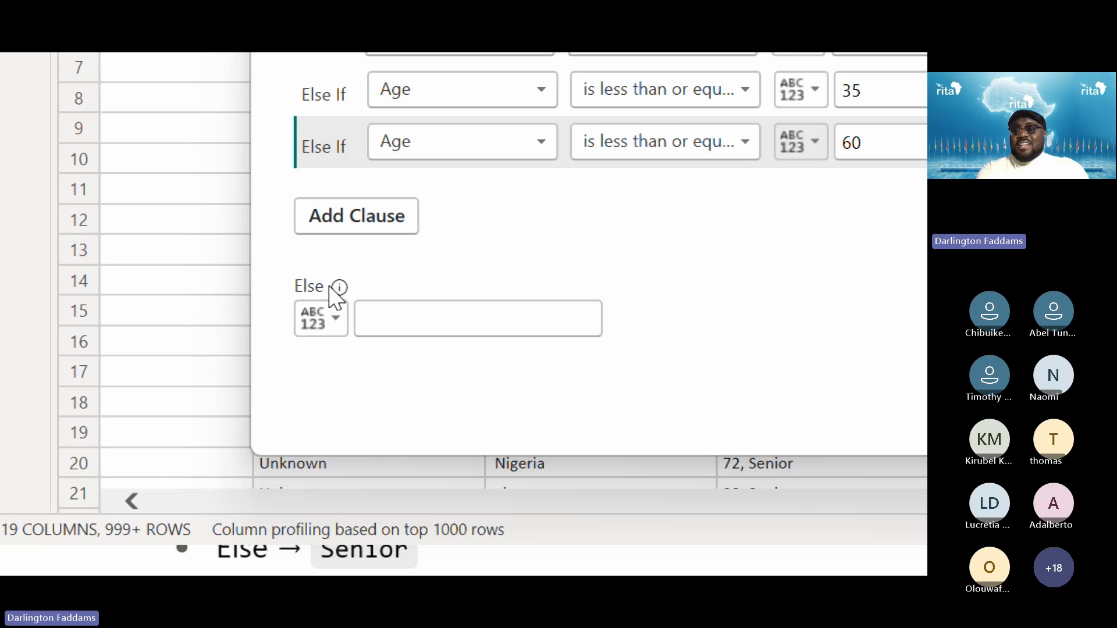
{"action": "left_click", "coordinate": [447, 318]}
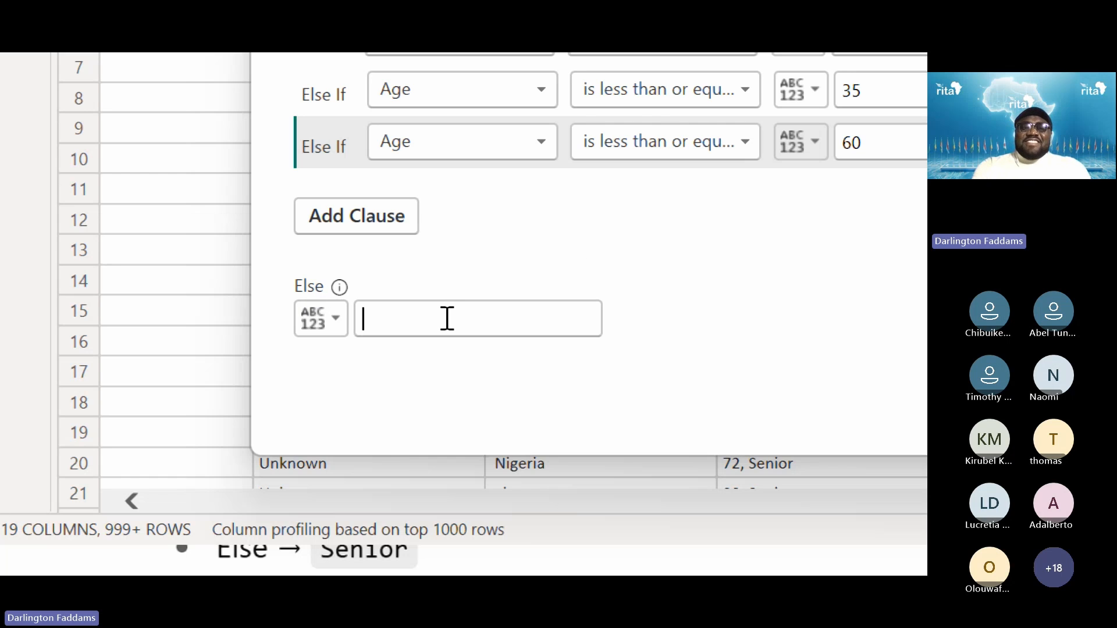
{"action": "type", "text": "S"}
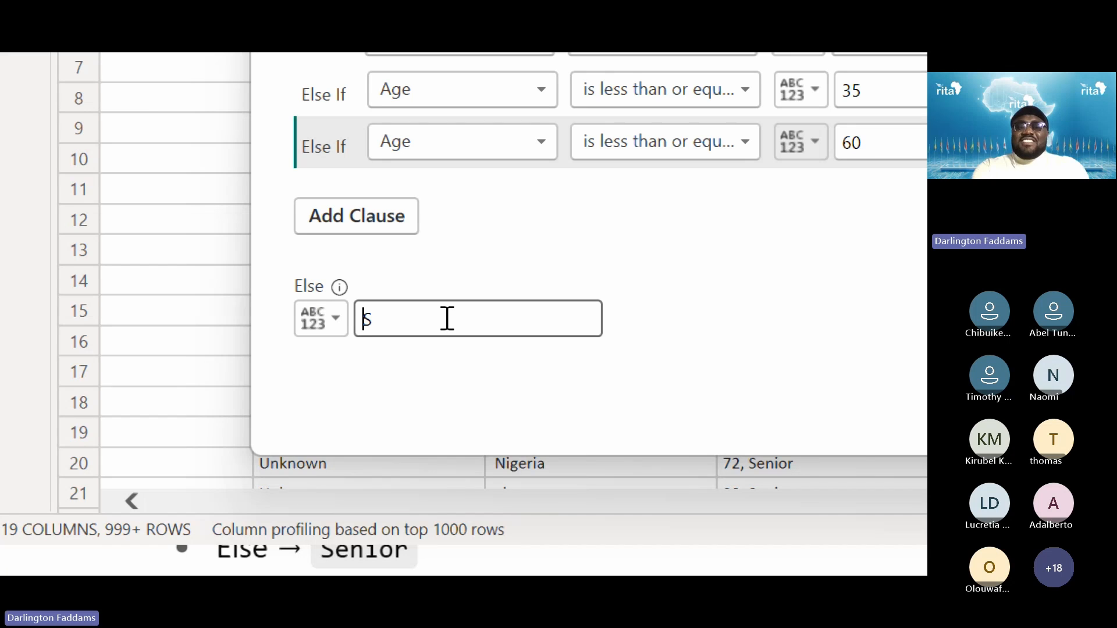
{"action": "type", "text": "enior"}
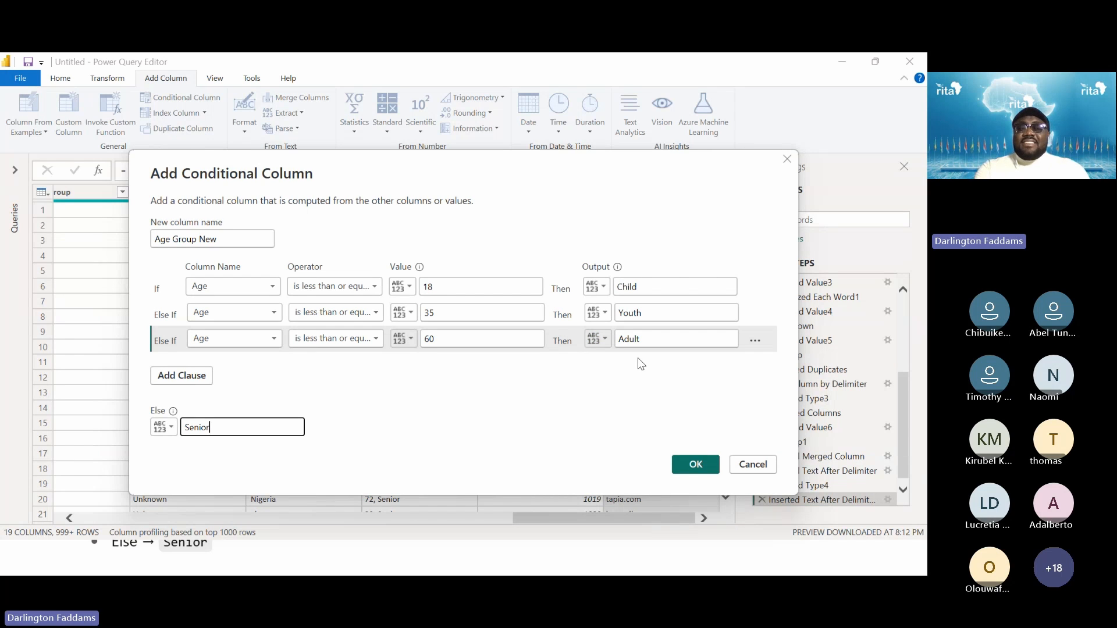
{"action": "left_click", "coordinate": [696, 464]}
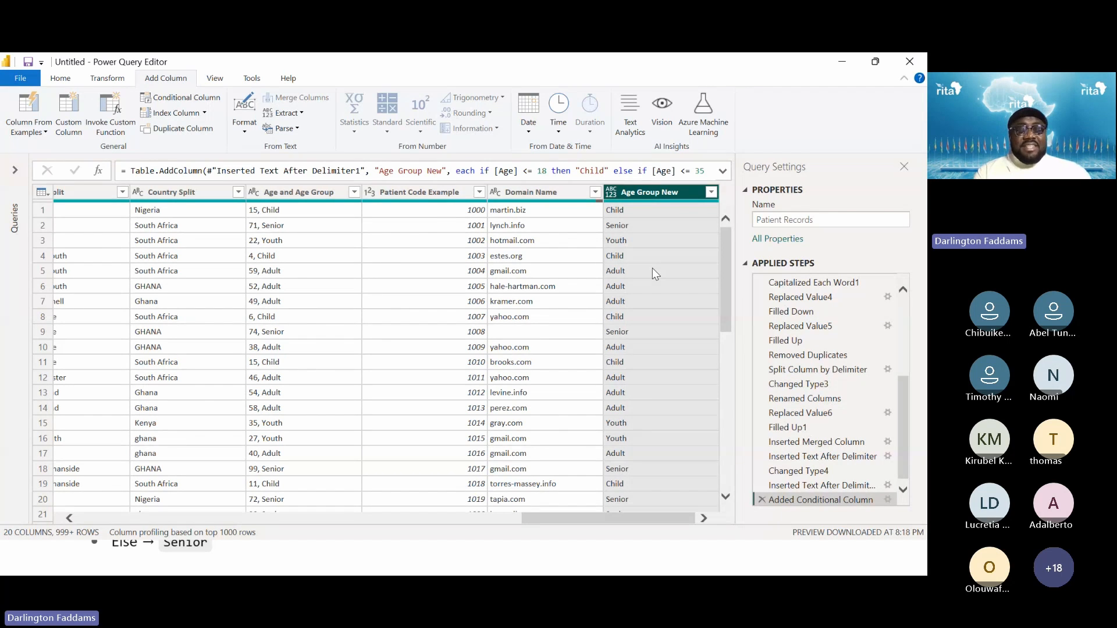
Consult the presentation slide, and filter the Gender column of the Patient Records query to keep only Male.
{"action": "key", "text": "alt+Tab"}
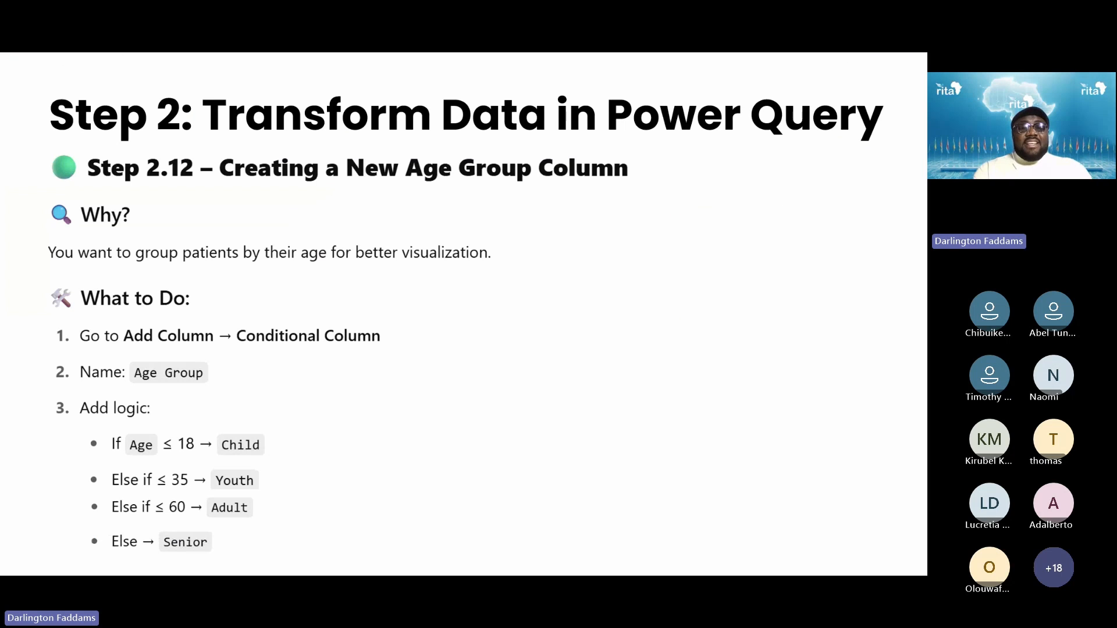
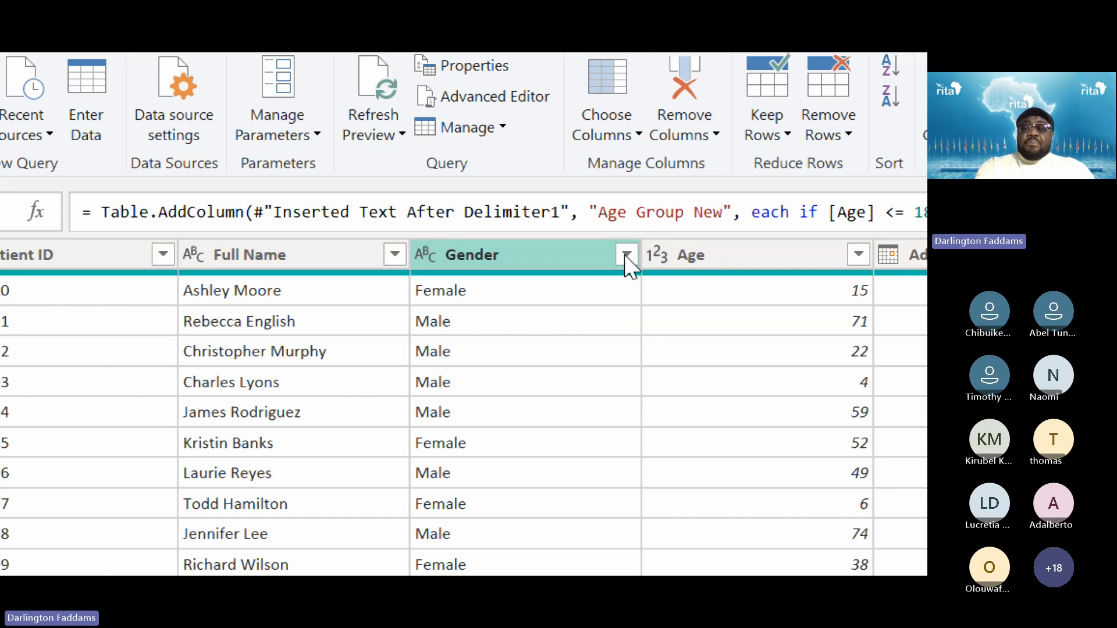
{"action": "key", "text": "super+plus"}
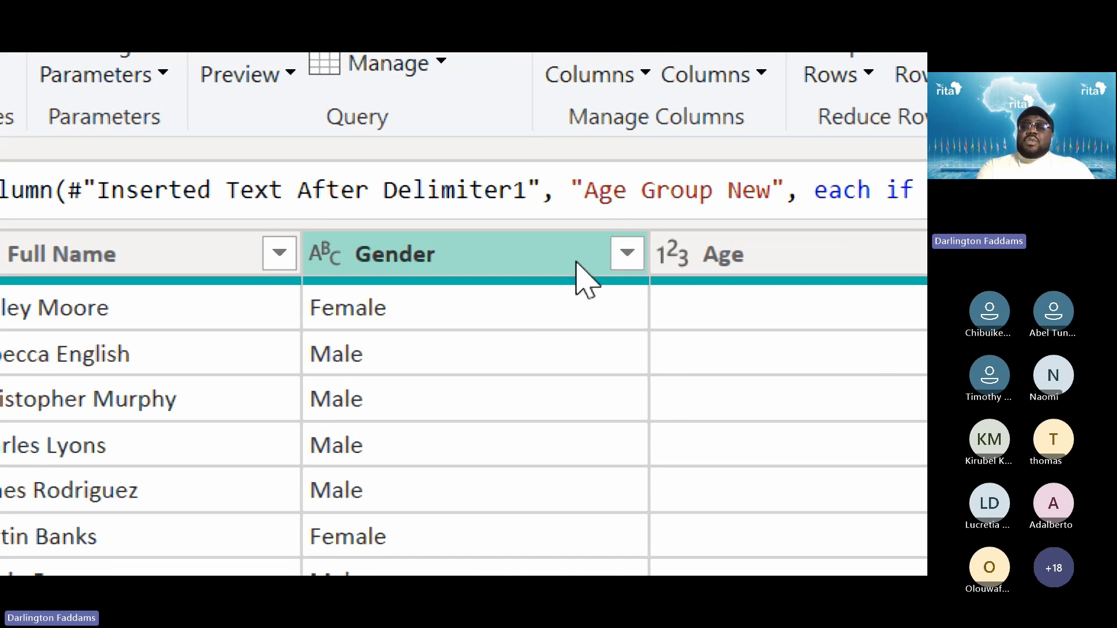
{"action": "left_click", "coordinate": [627, 252]}
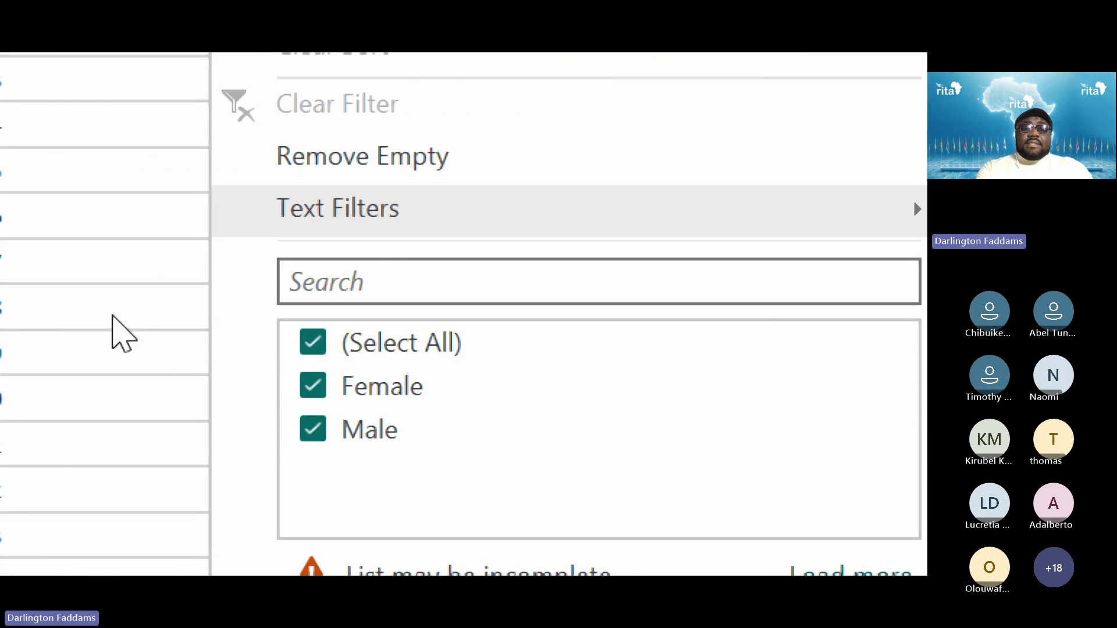
{"action": "left_click", "coordinate": [322, 348]}
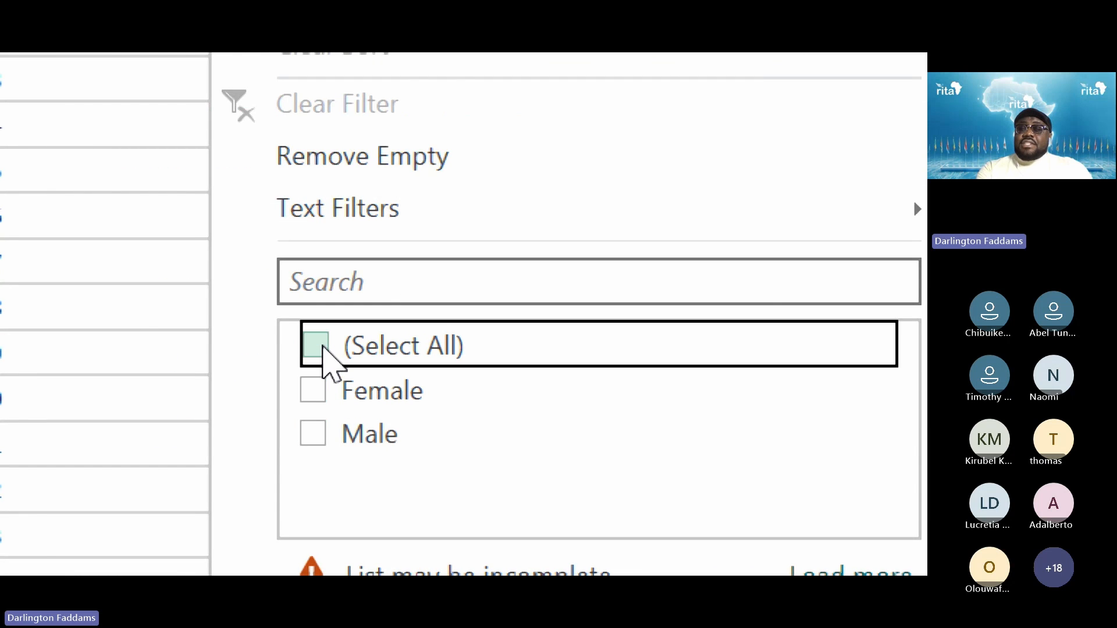
{"action": "left_click", "coordinate": [314, 434]}
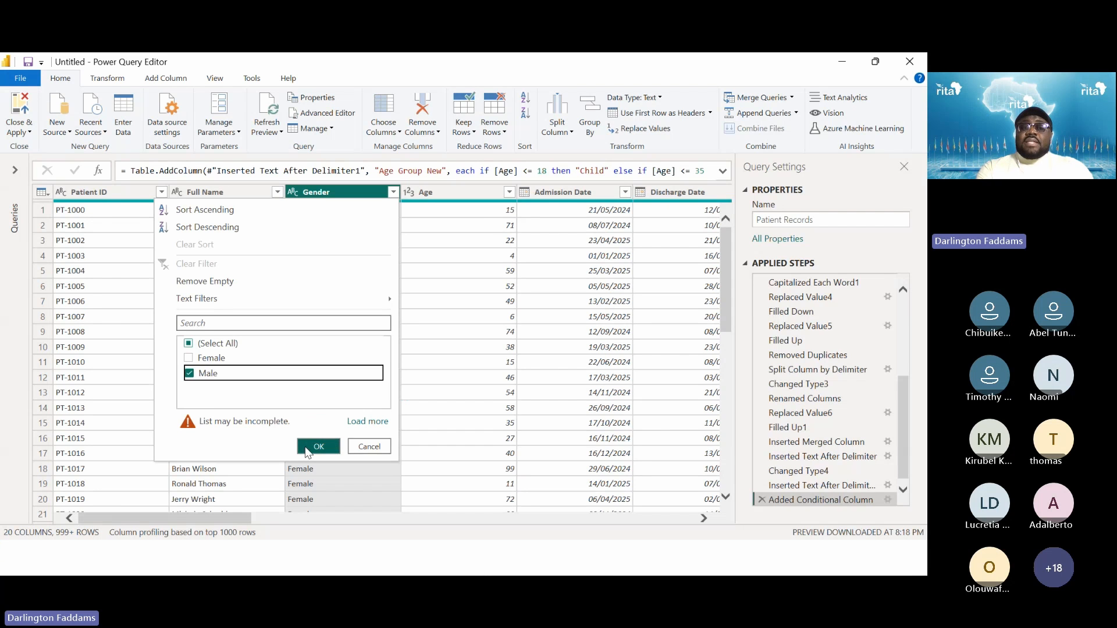
{"action": "left_click", "coordinate": [310, 448]}
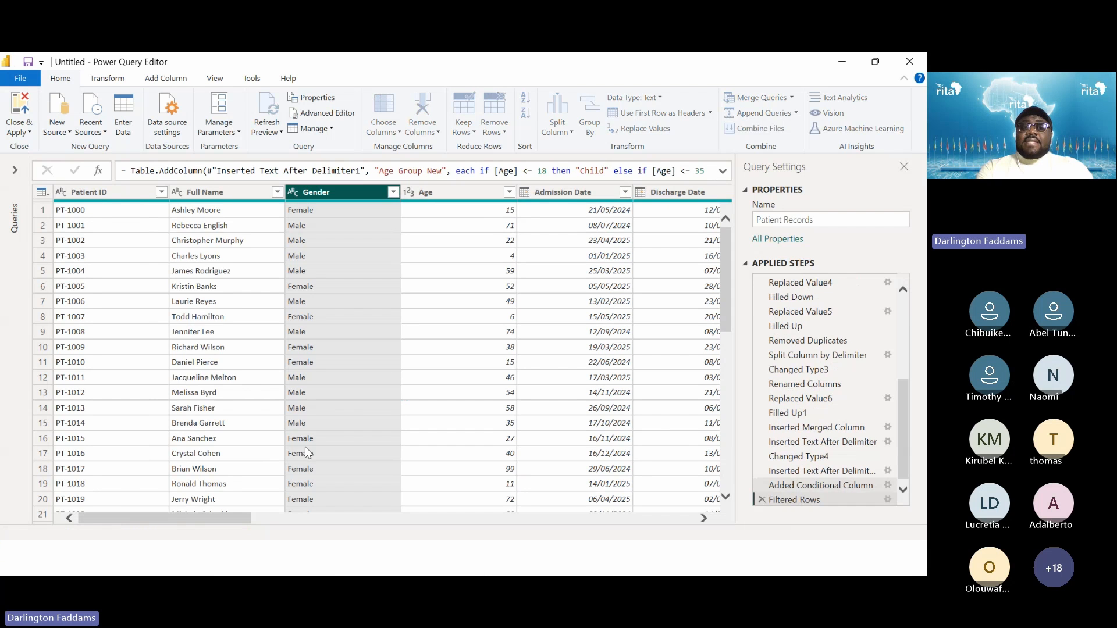
Look through the filtered rows and the Gender column's quality summary, and clear the filter on Gender.
{"action": "scroll", "coordinate": [228, 377], "scroll_direction": "down", "scroll_amount": 6}
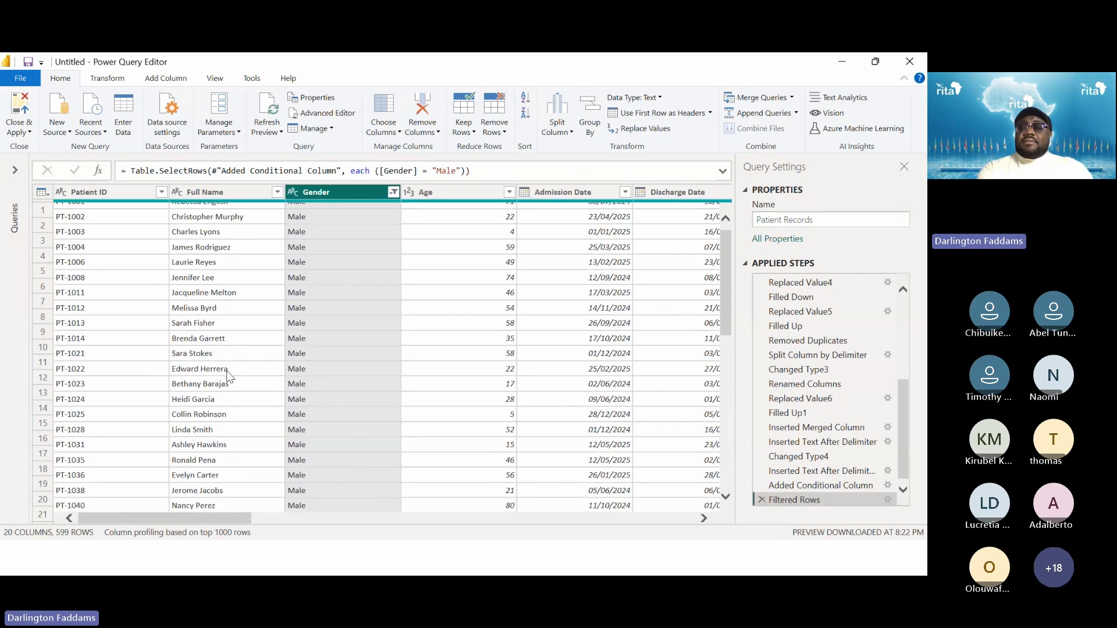
{"action": "scroll", "coordinate": [228, 377], "scroll_direction": "down", "scroll_amount": 10}
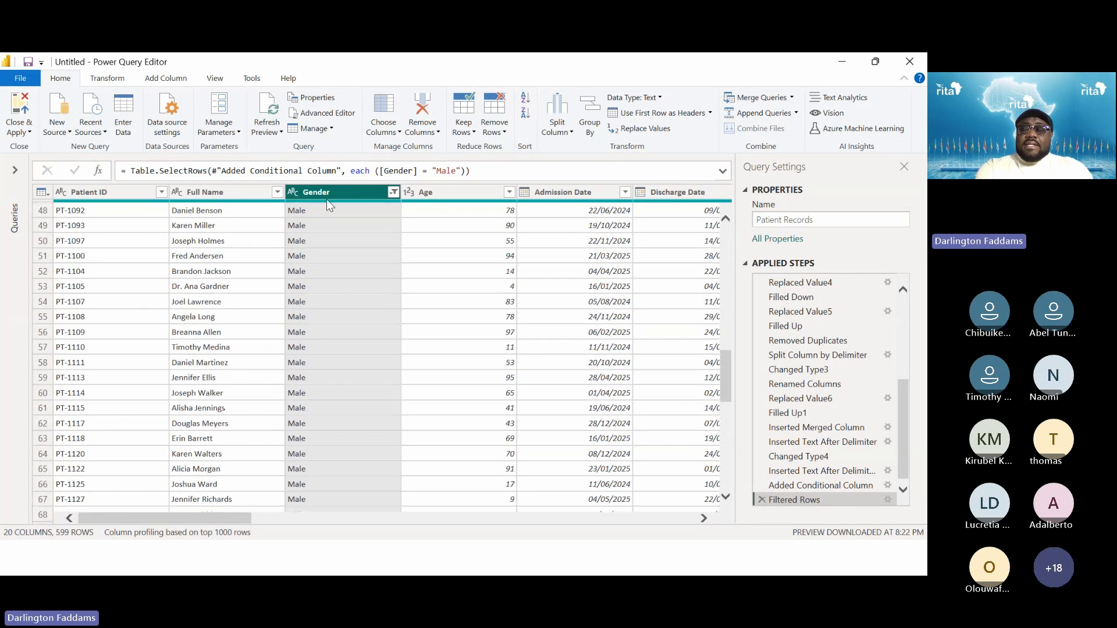
{"action": "key", "text": "super+plus"}
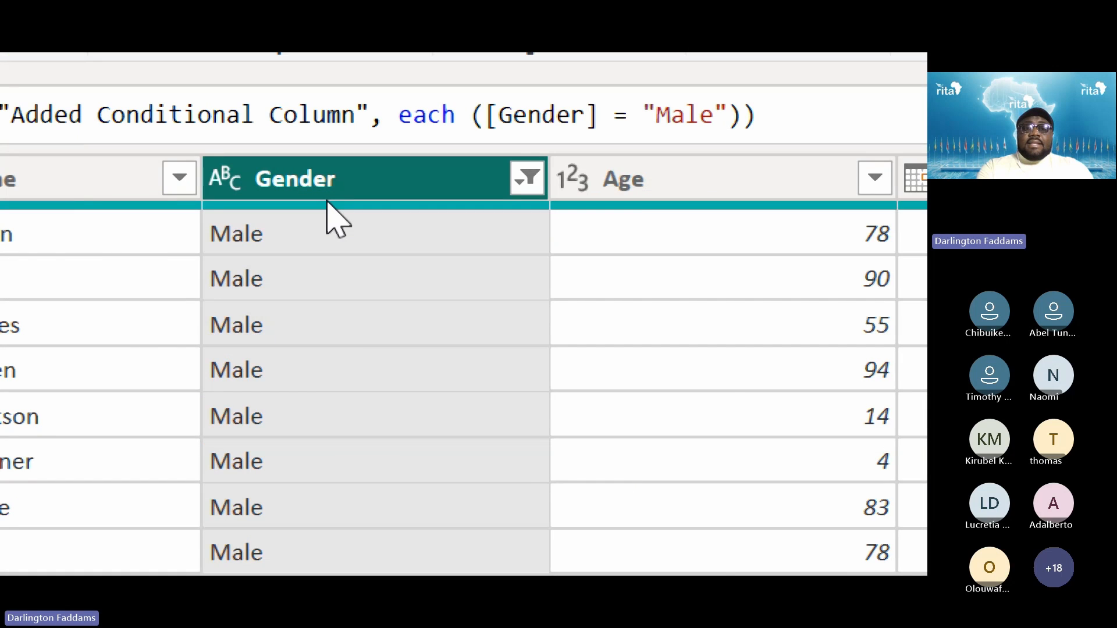
{"action": "mouse_move", "coordinate": [326, 205]}
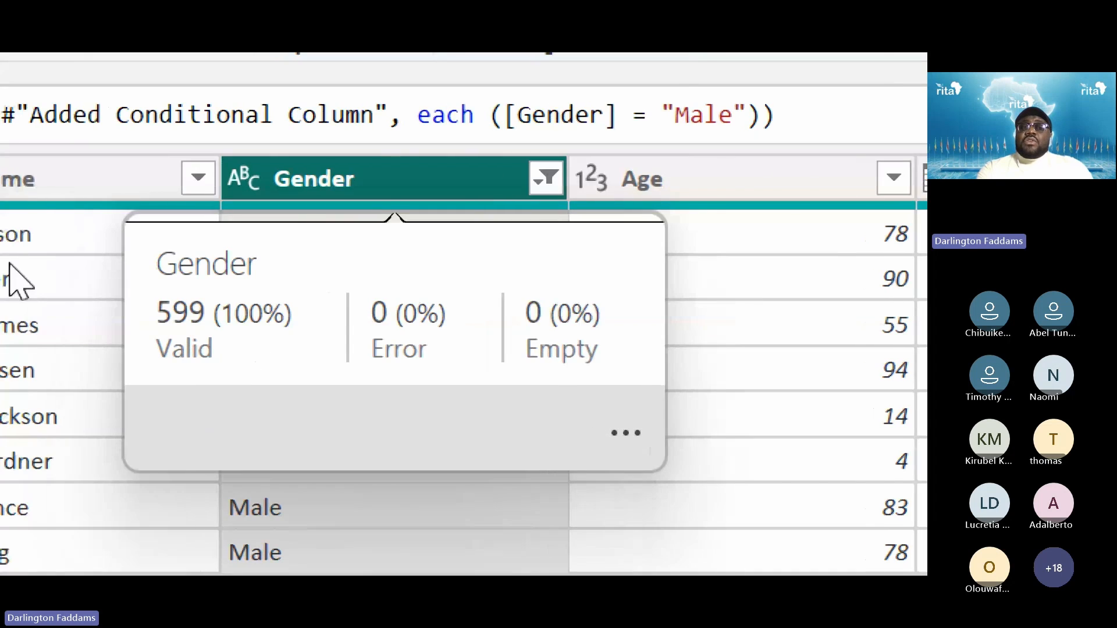
{"action": "scroll", "coordinate": [515, 346], "scroll_direction": "up", "scroll_amount": 6}
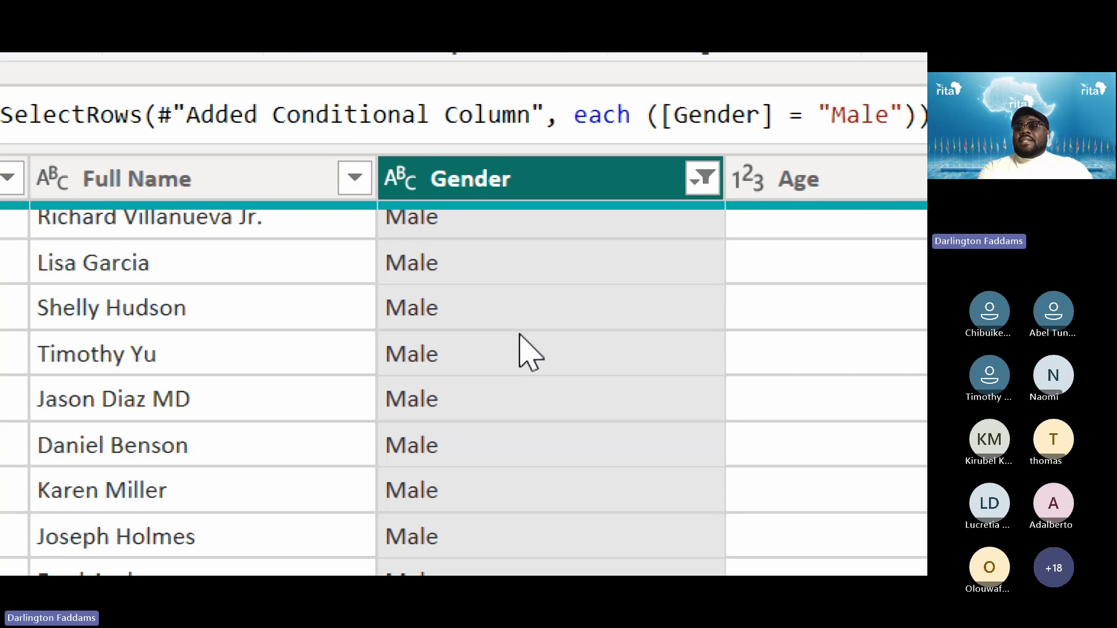
{"action": "scroll", "coordinate": [519, 336], "scroll_direction": "up", "scroll_amount": 3}
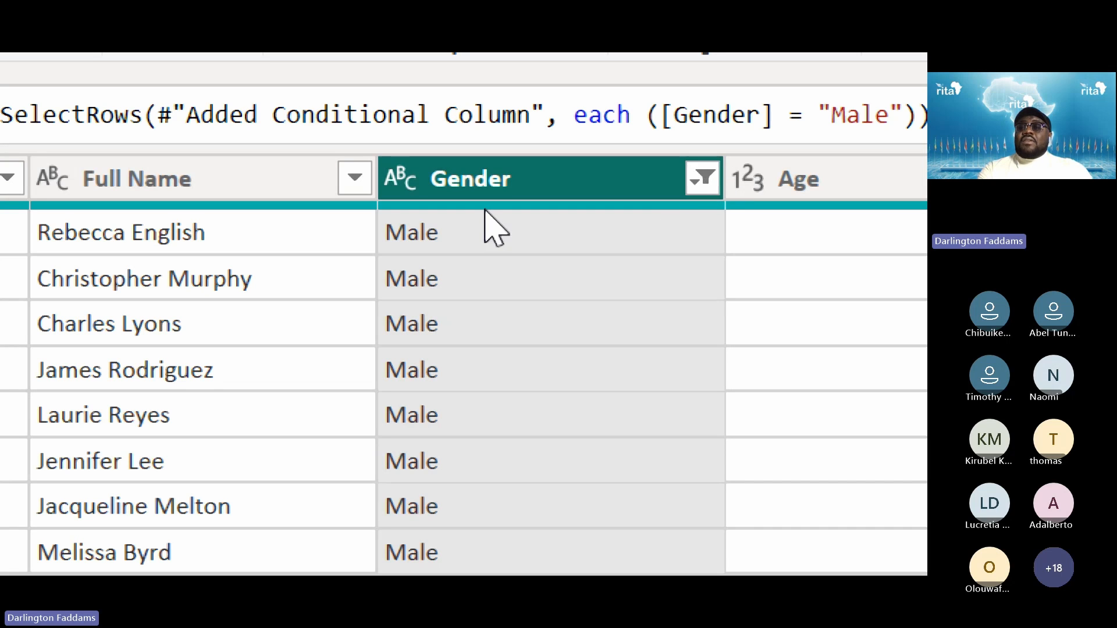
{"action": "left_click", "coordinate": [706, 191]}
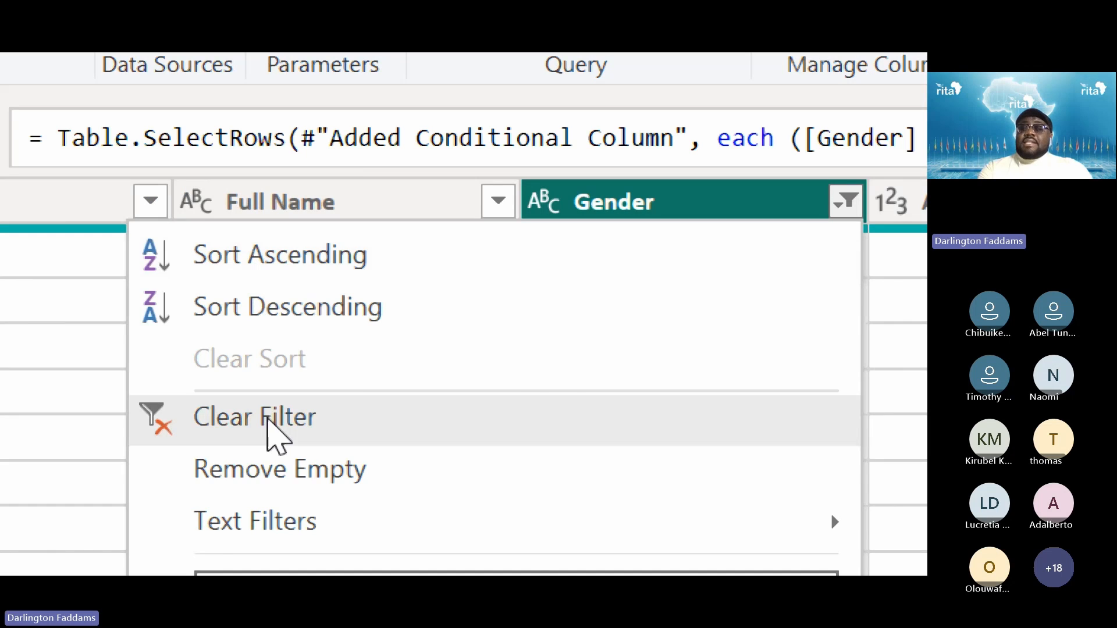
{"action": "left_click", "coordinate": [270, 428]}
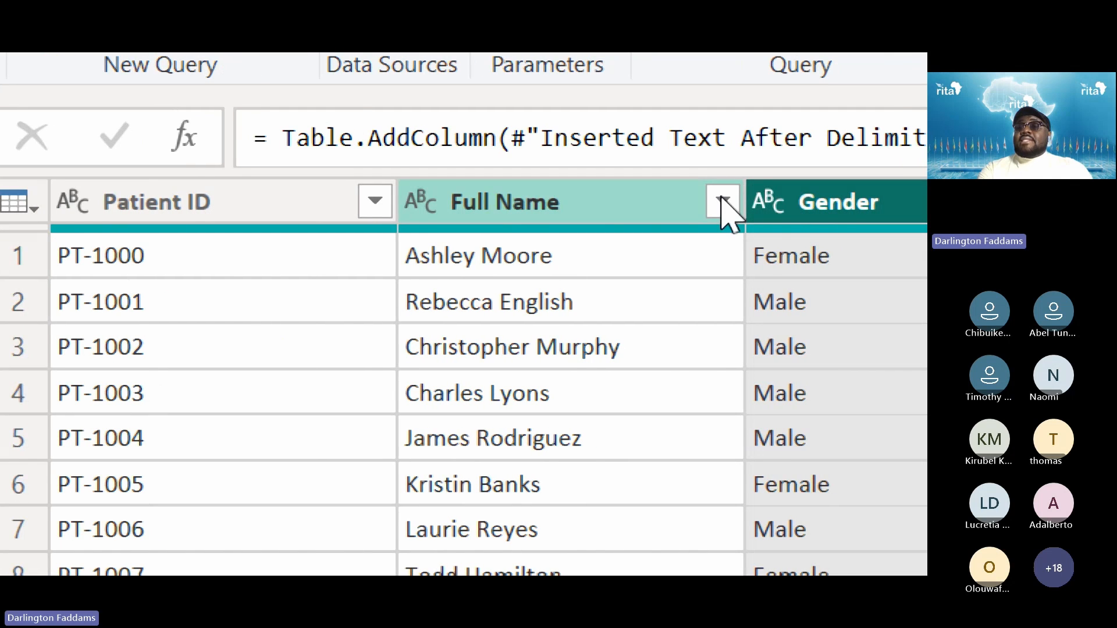
Sort the Full Name column in ascending order, and clear the sort.
{"action": "left_click", "coordinate": [723, 200]}
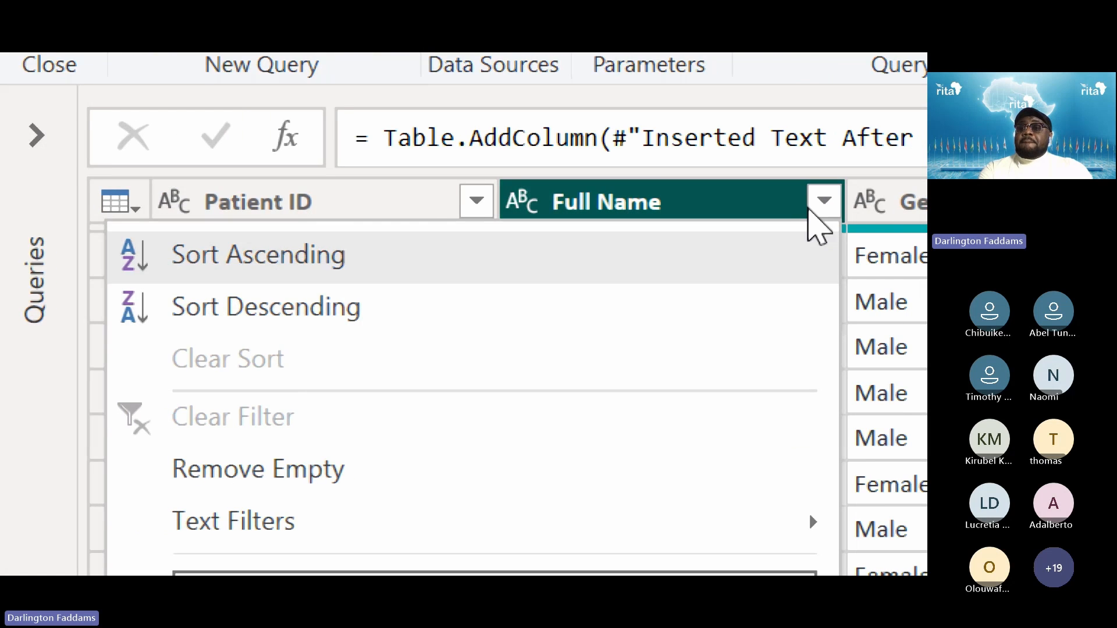
{"action": "left_click", "coordinate": [807, 202]}
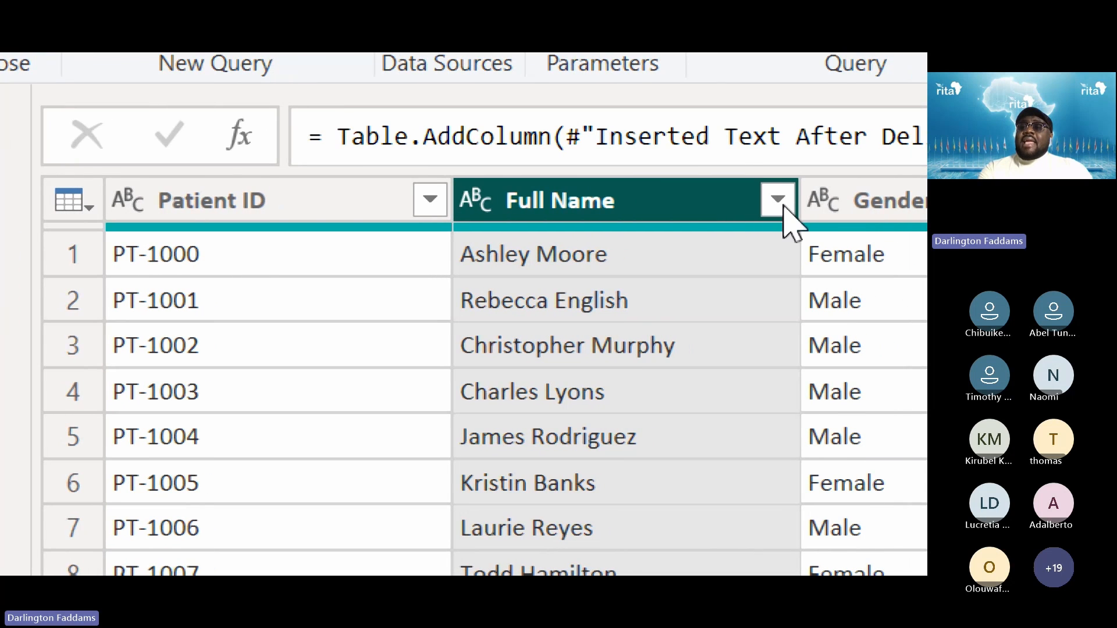
{"action": "left_click", "coordinate": [779, 203]}
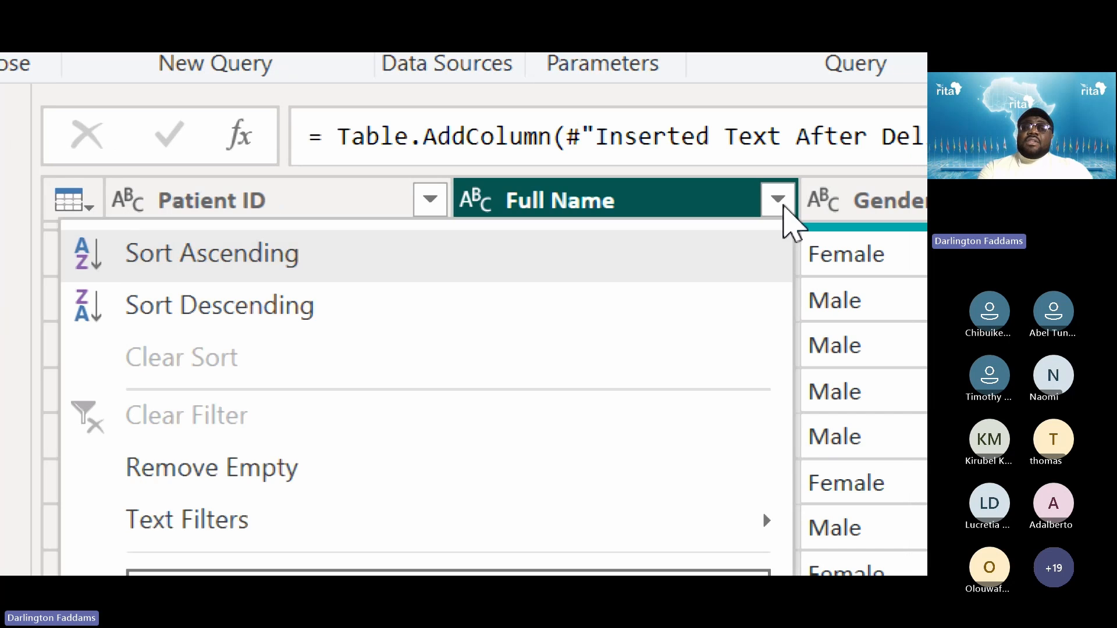
{"action": "left_click", "coordinate": [120, 253]}
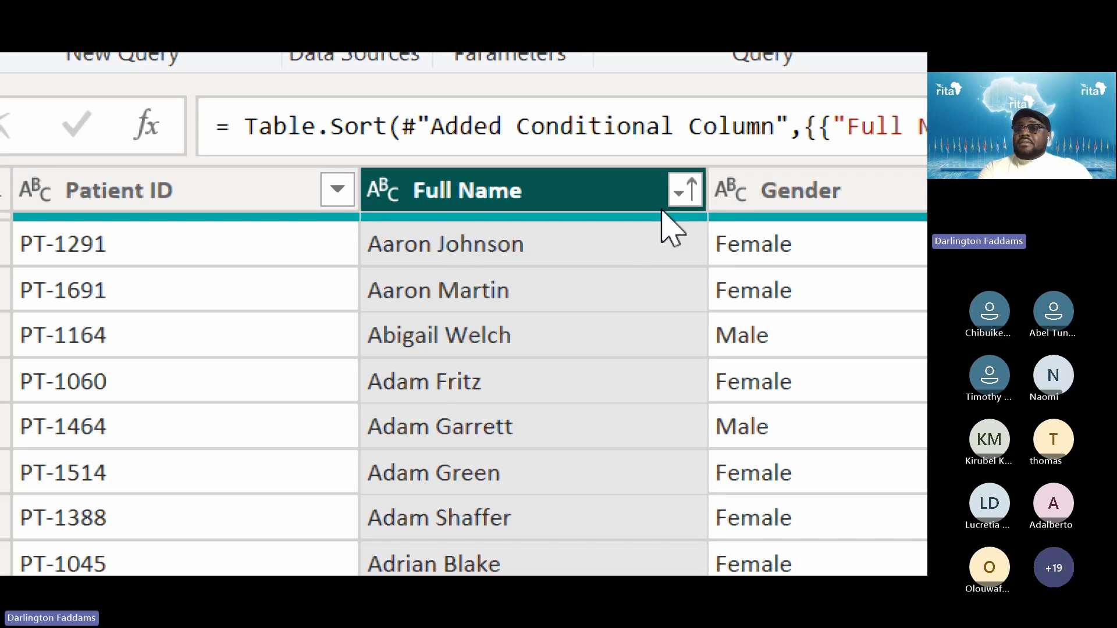
{"action": "left_click", "coordinate": [678, 192]}
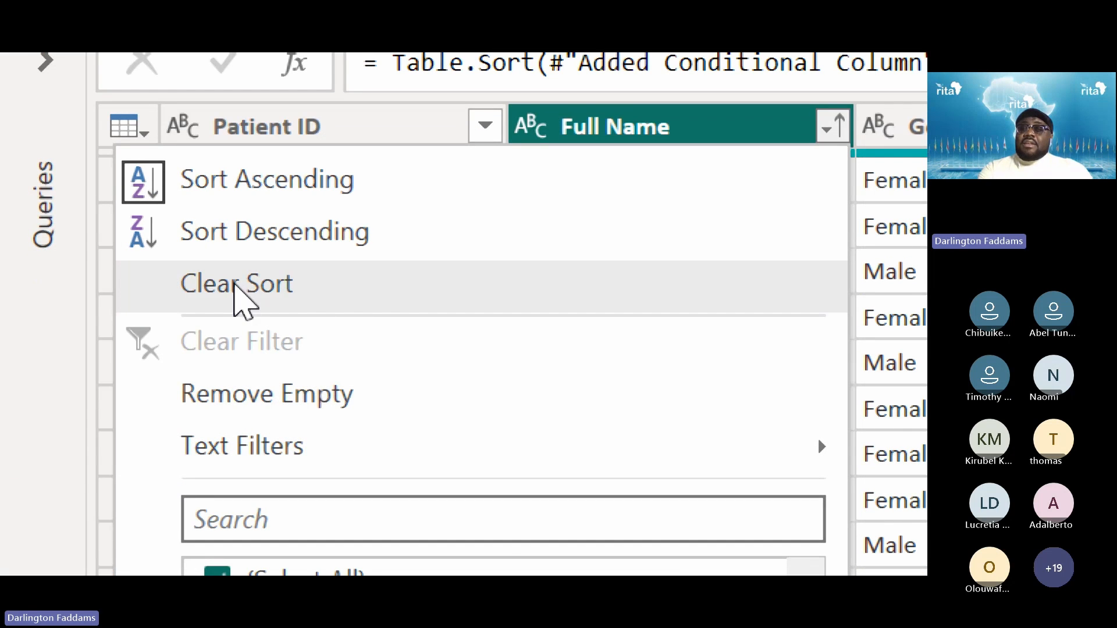
{"action": "left_click", "coordinate": [230, 283]}
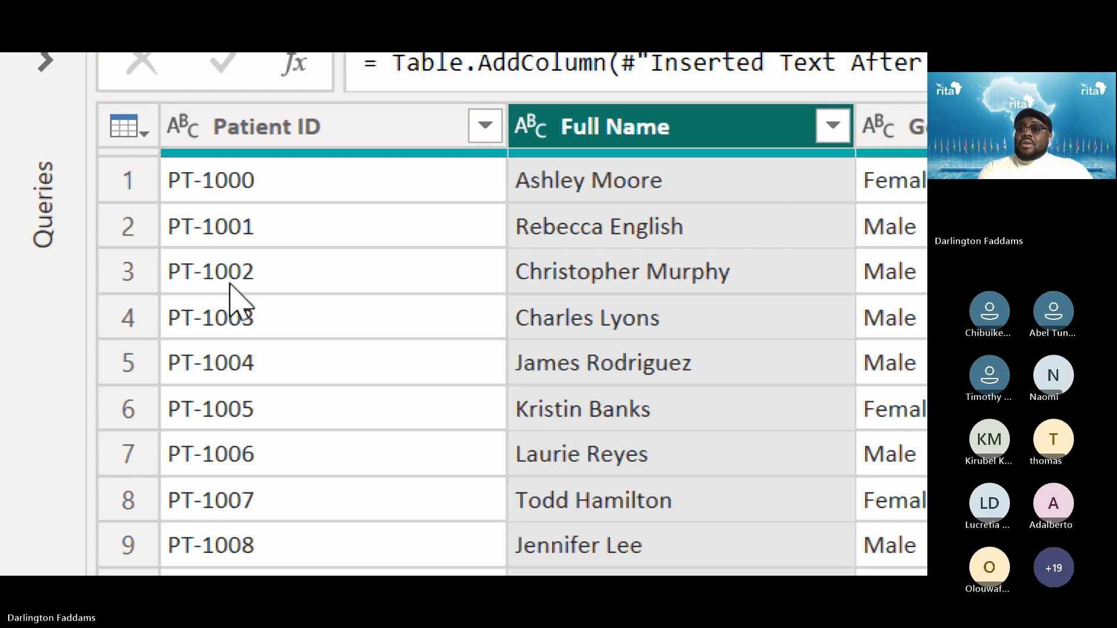
Sort the Full Name column in descending order, and clear that sort.
{"action": "left_click", "coordinate": [828, 126]}
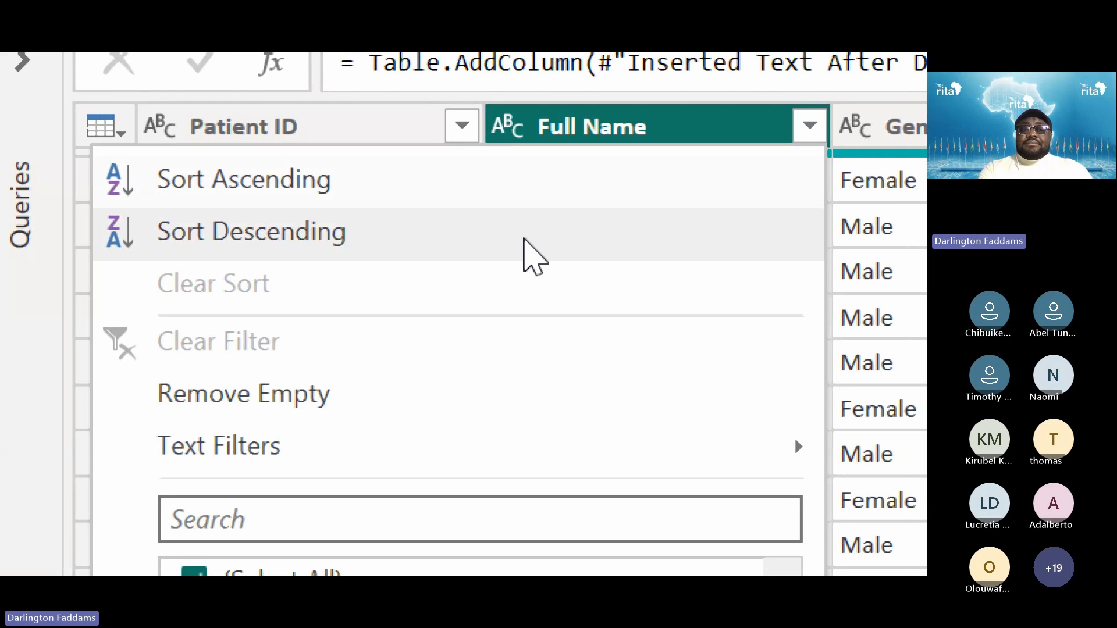
{"action": "left_click", "coordinate": [534, 256]}
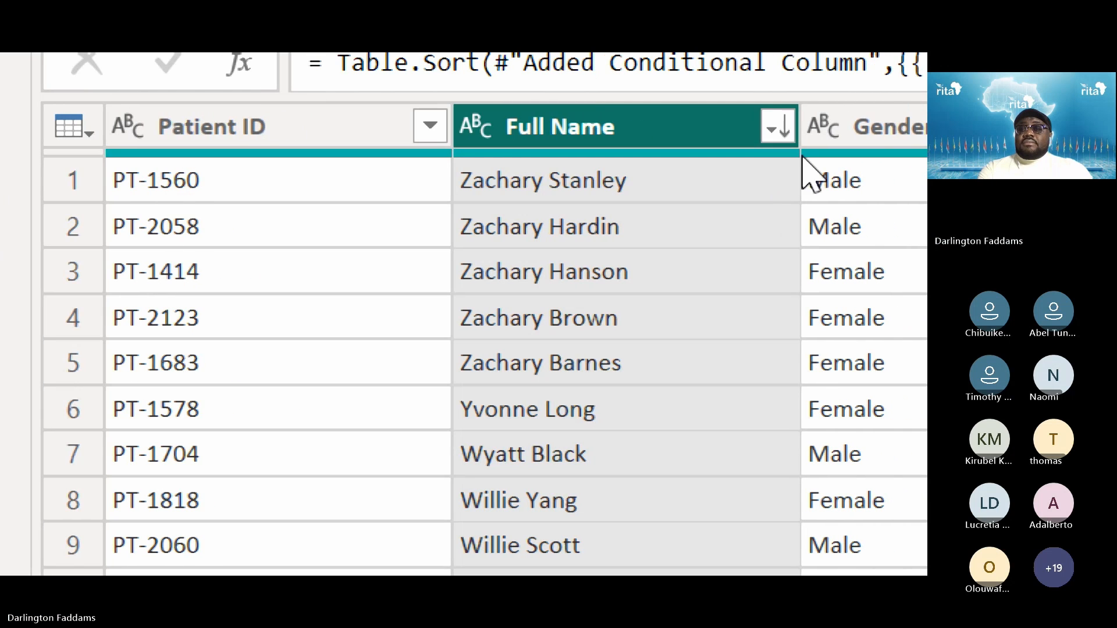
{"action": "left_click", "coordinate": [778, 126]}
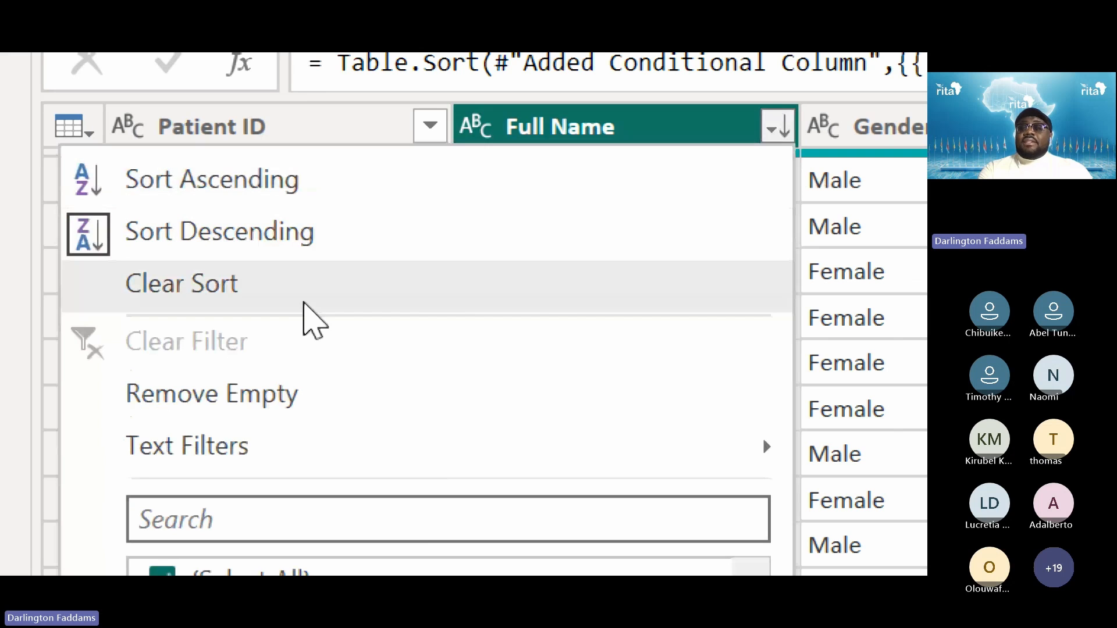
{"action": "left_click", "coordinate": [303, 302]}
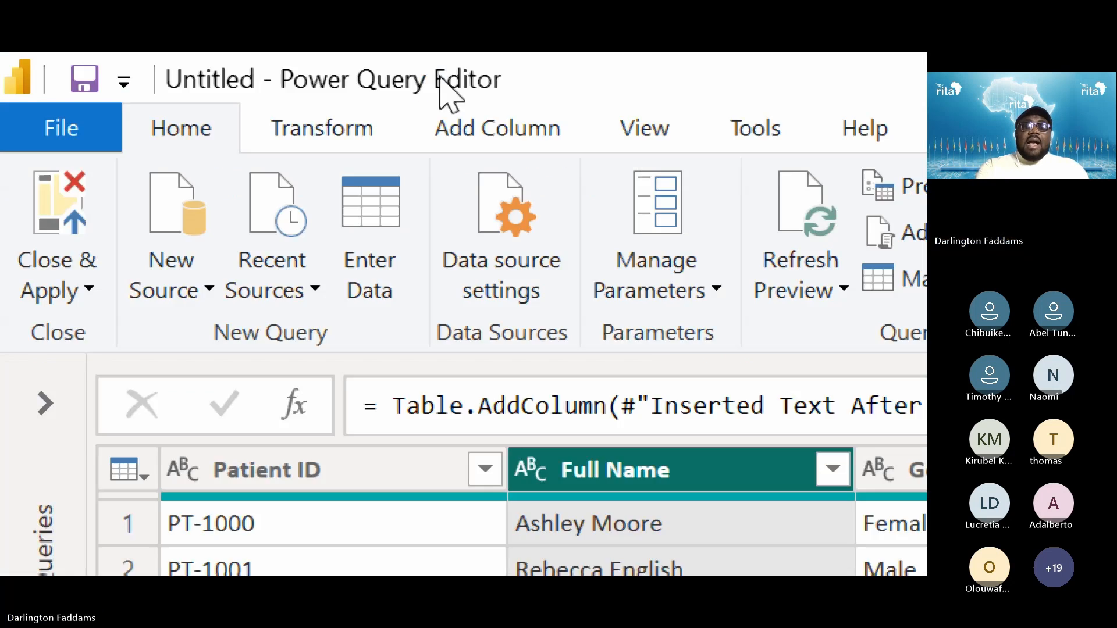
Start a column from examples based on the selected Full Name column, entering the first patient's first name as the sample value.
{"action": "left_click", "coordinate": [470, 123]}
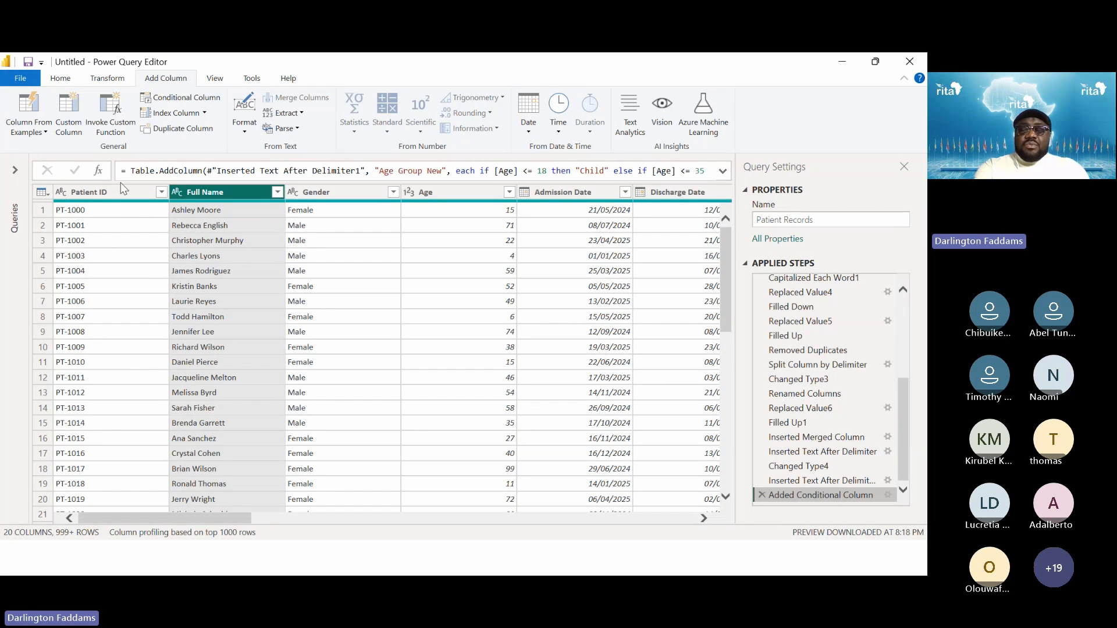
{"action": "key", "text": "super+plus"}
{"action": "key", "text": "super+plus"}
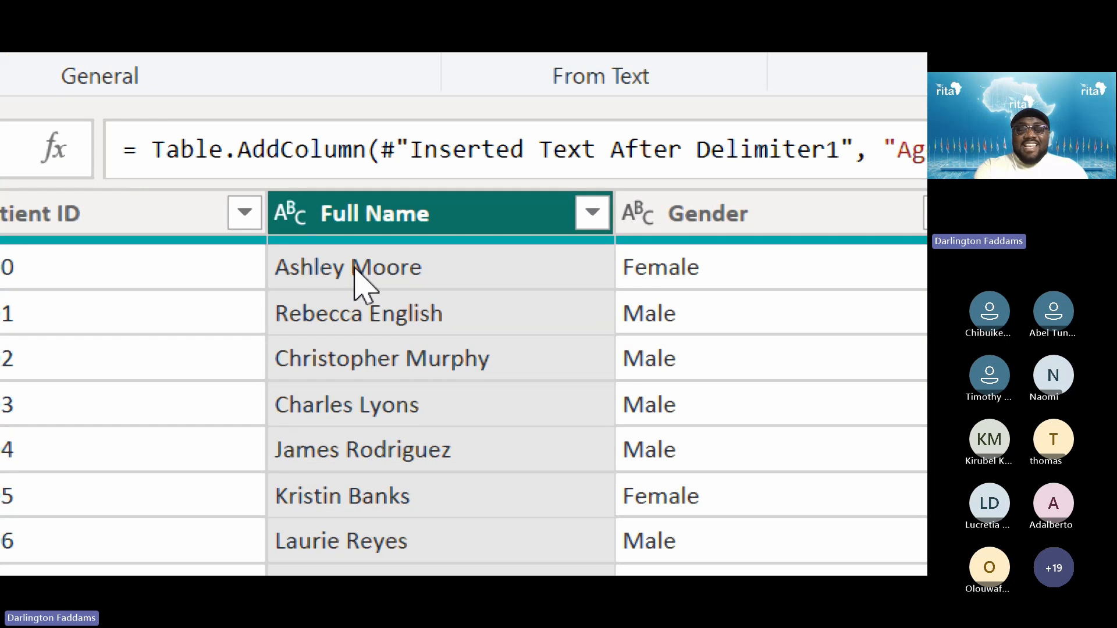
{"action": "key", "text": "super+minus"}
{"action": "key", "text": "super+minus"}
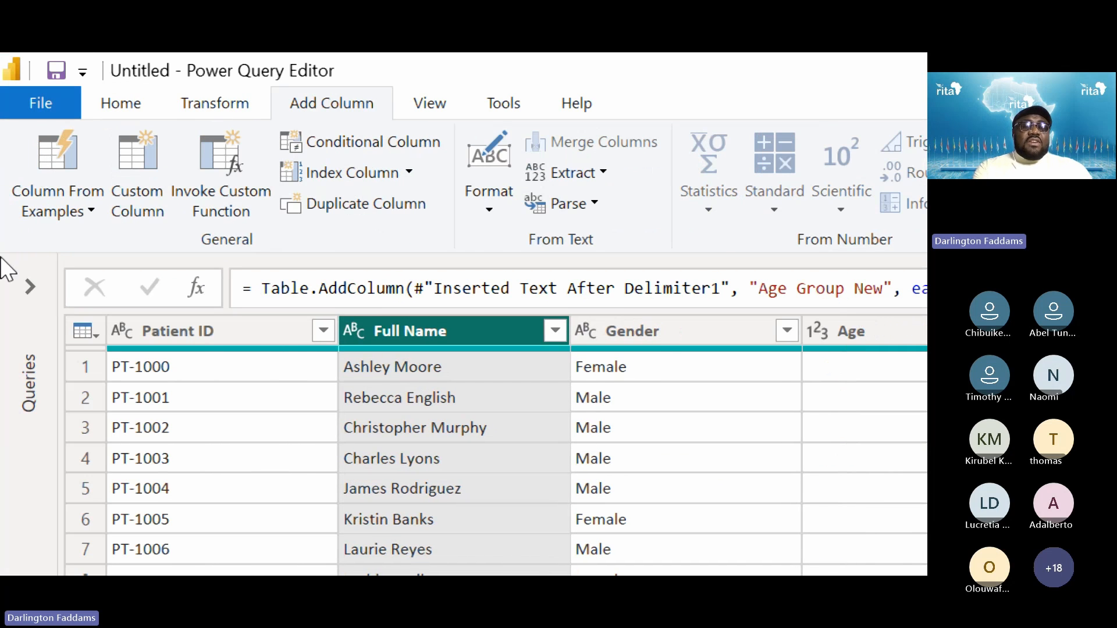
{"action": "left_click", "coordinate": [53, 216]}
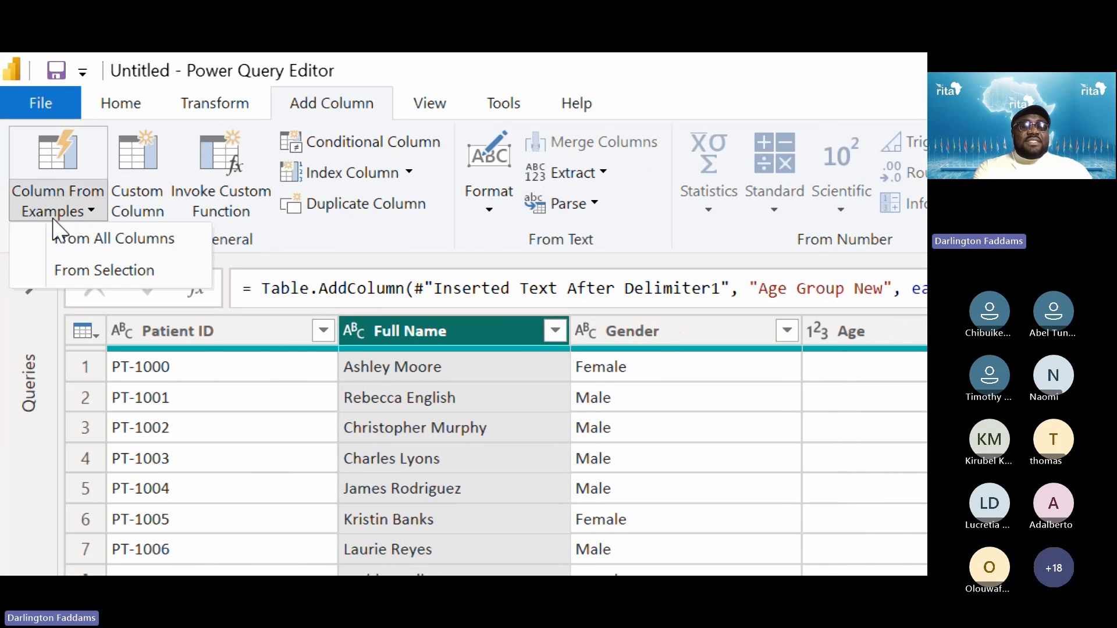
{"action": "left_click", "coordinate": [79, 270]}
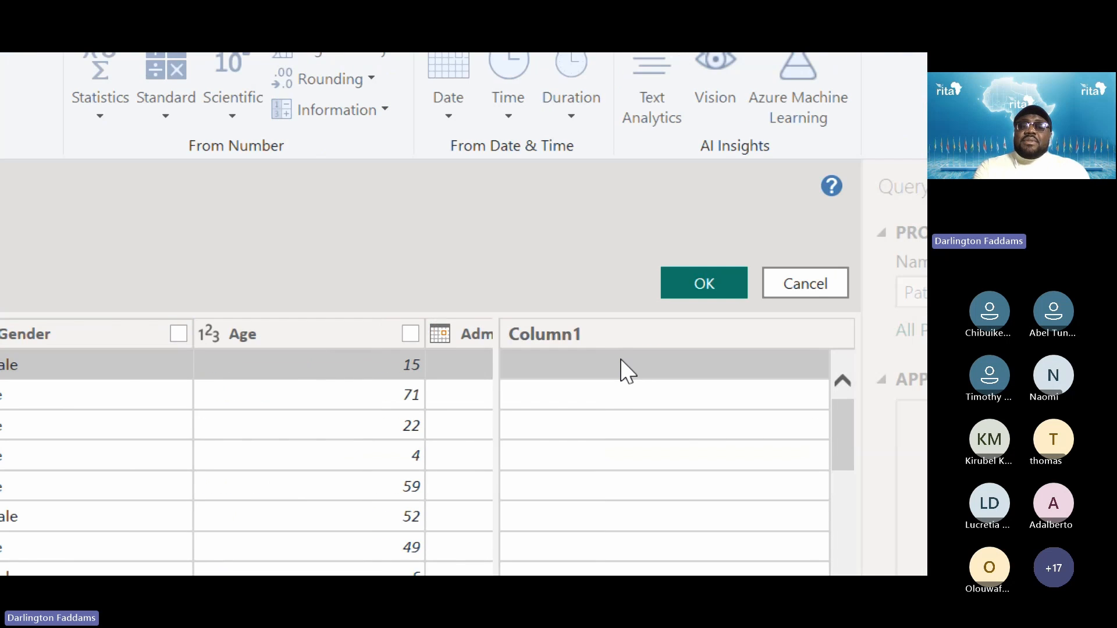
{"action": "left_click", "coordinate": [625, 370]}
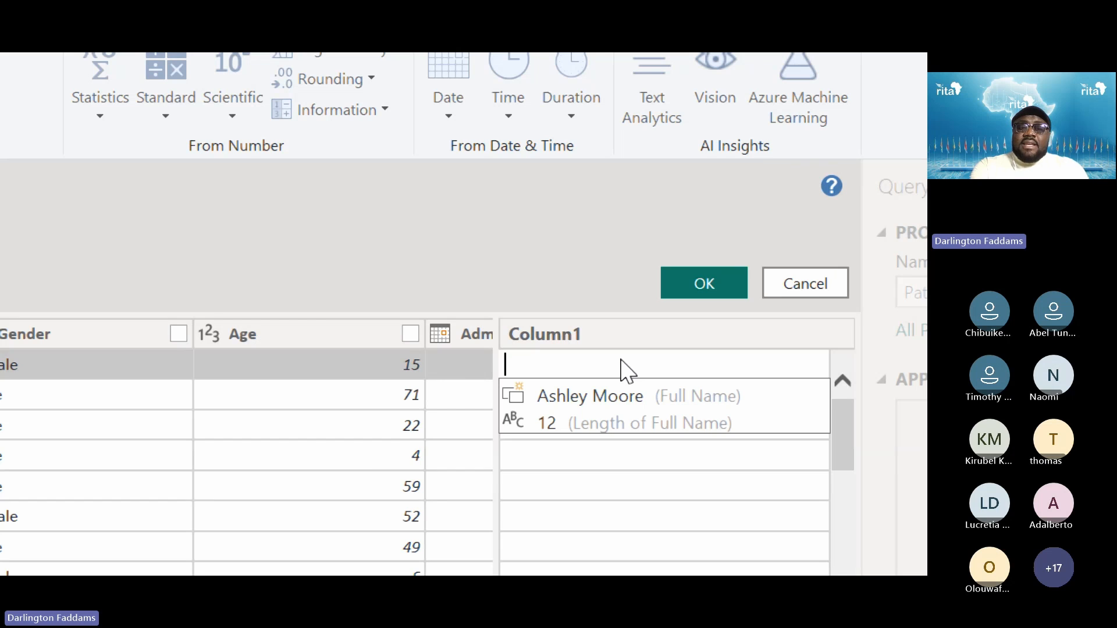
{"action": "type", "text": "aley"}
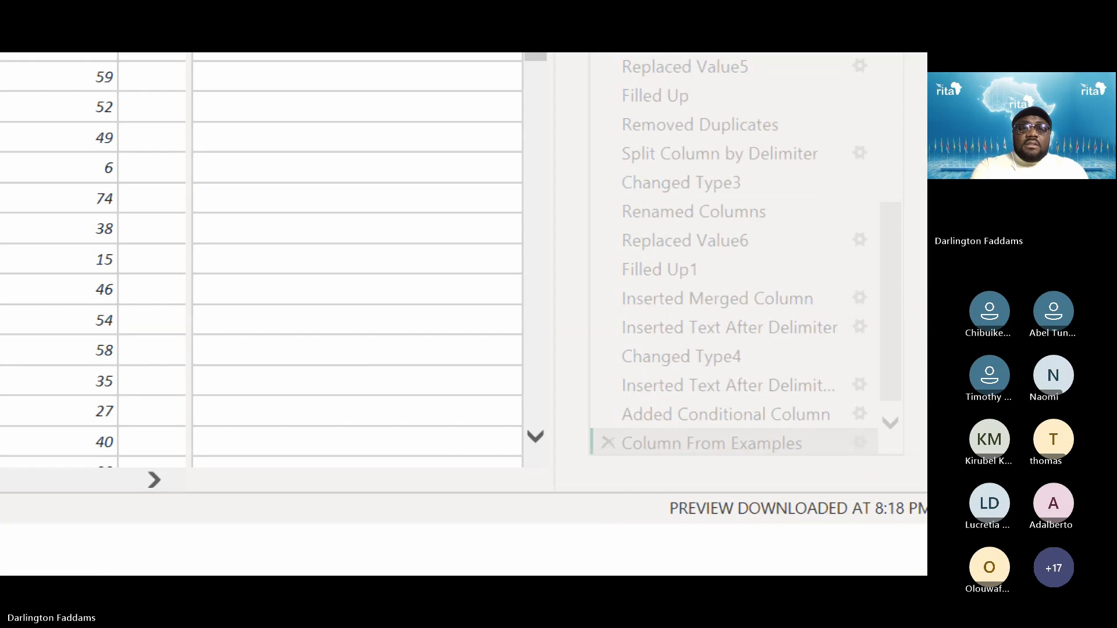
{"action": "key", "text": "Return"}
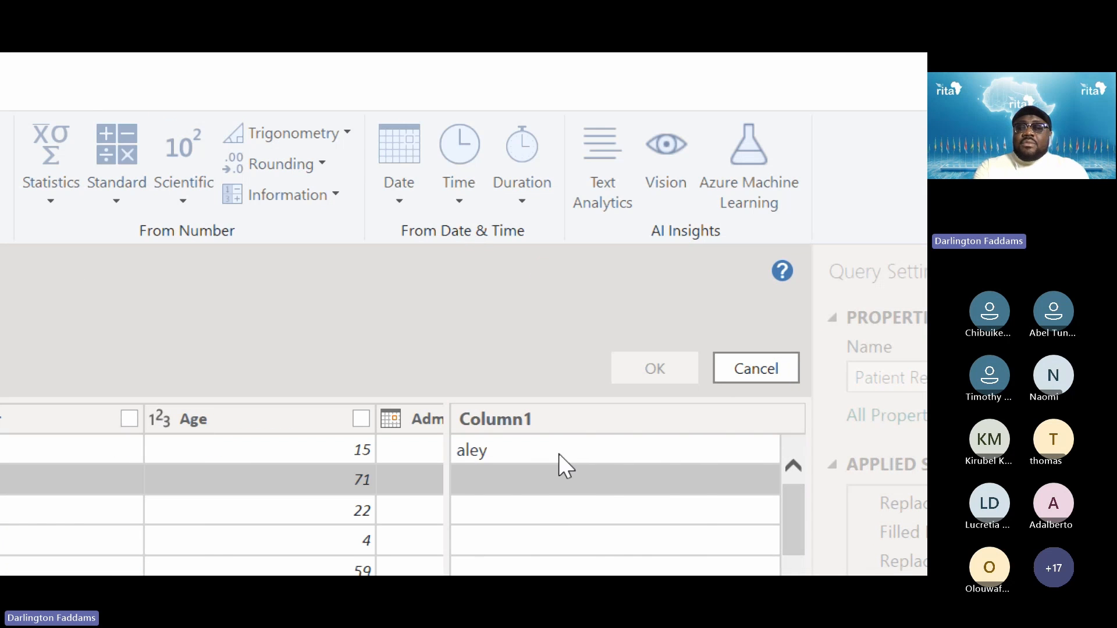
{"action": "left_click", "coordinate": [529, 456]}
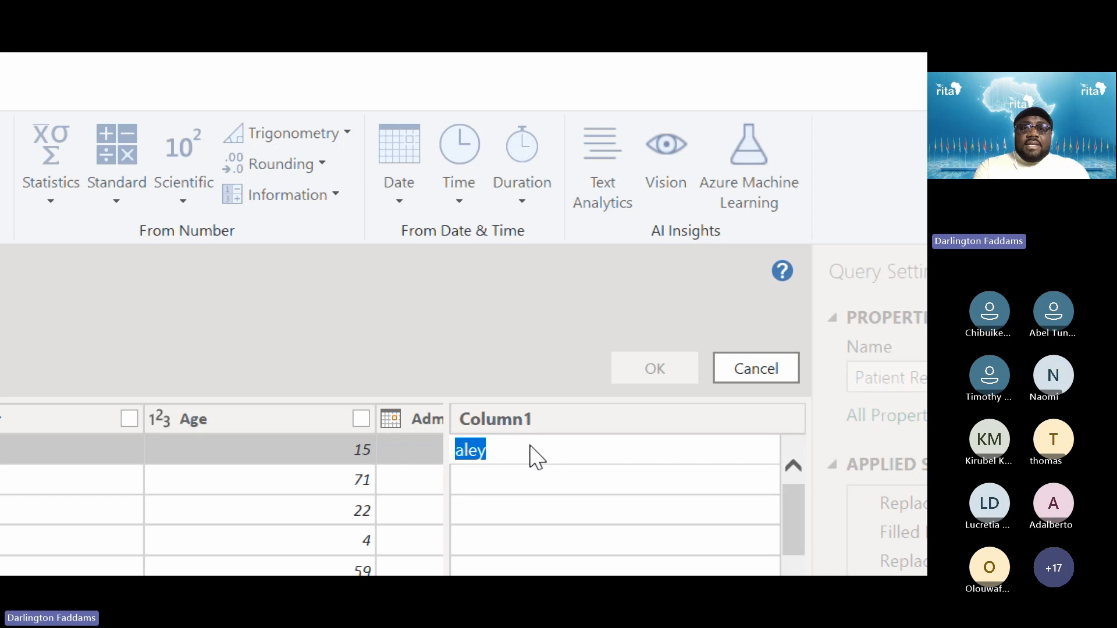
{"action": "type", "text": "Ashley"}
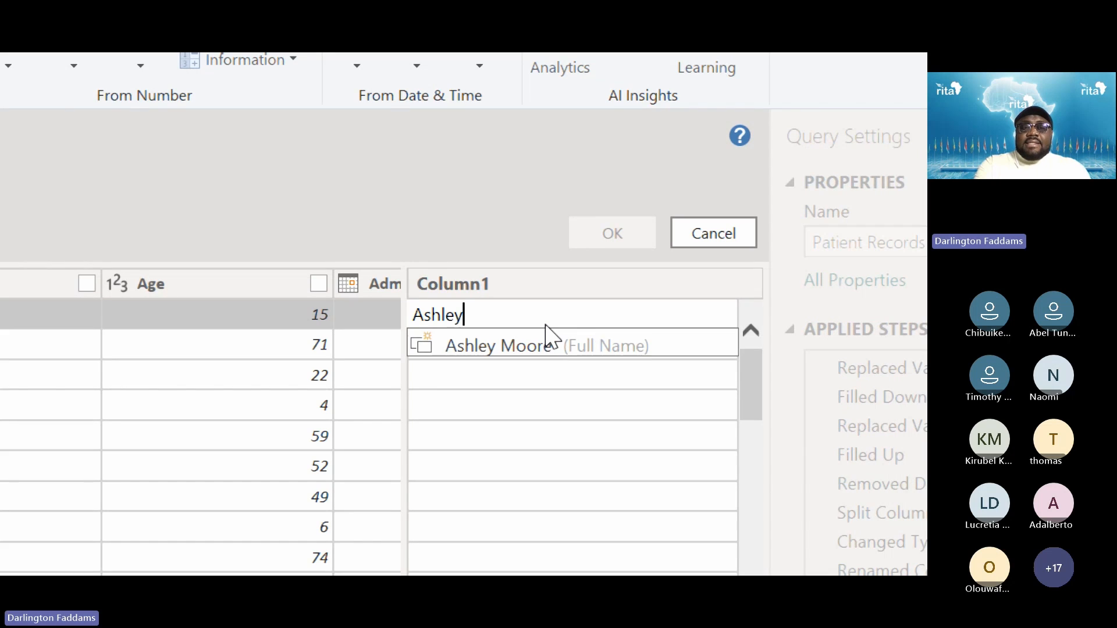
{"action": "key", "text": "Return"}
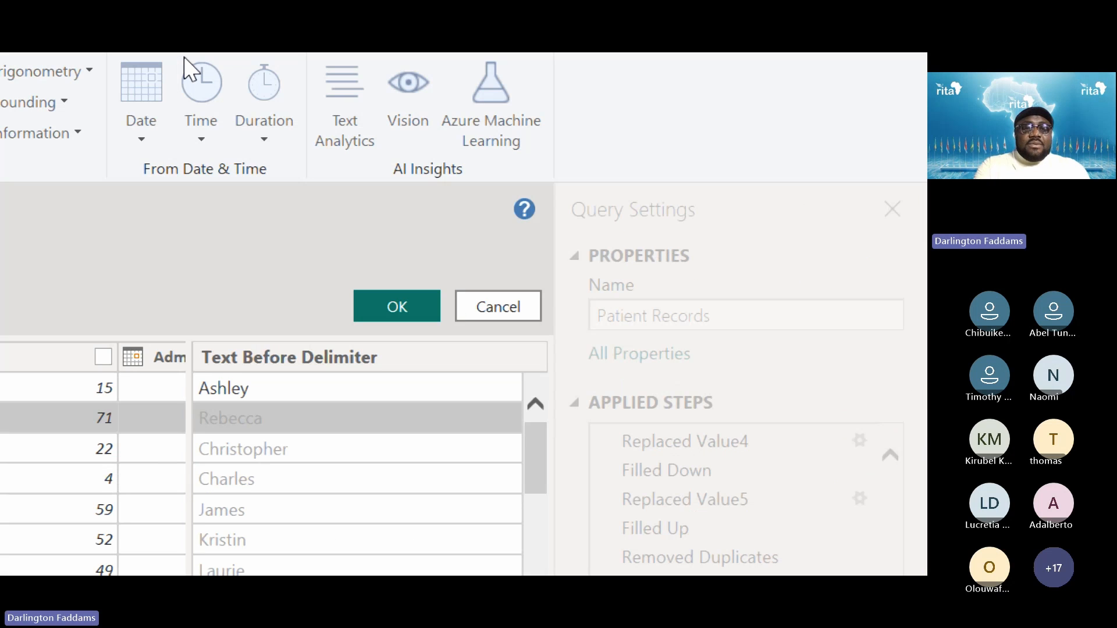
Rename the new example-based column as First Name and add it to the query.
{"action": "double_click", "coordinate": [248, 353]}
{"action": "type", "text": "FIrst"}
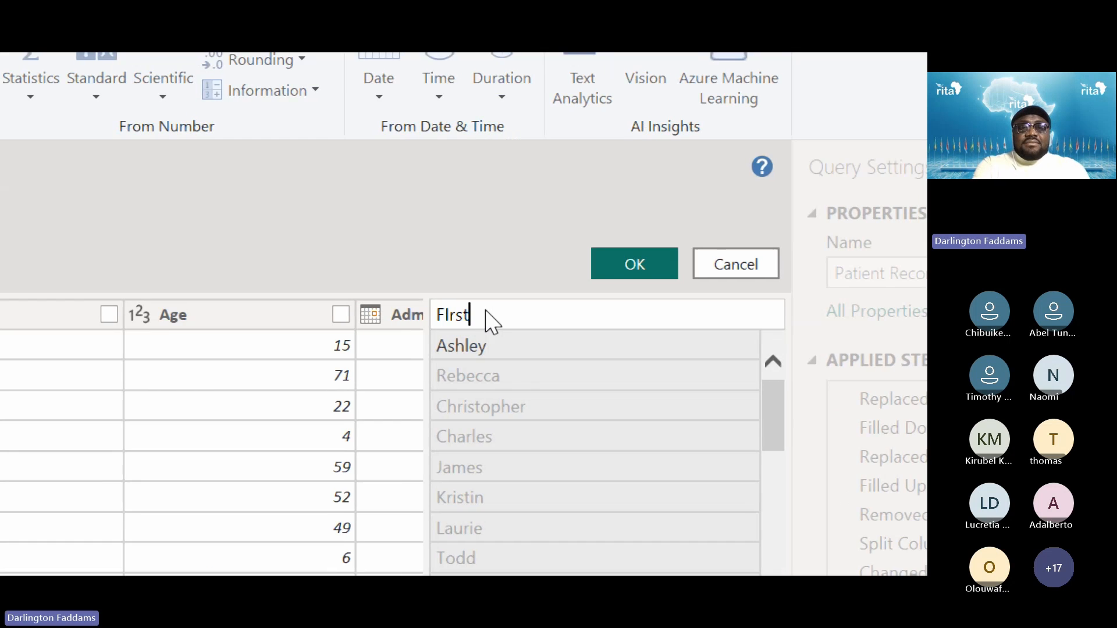
{"action": "key", "text": "BackSpace"}
{"action": "key", "text": "BackSpace"}
{"action": "key", "text": "BackSpace"}
{"action": "type", "text": "ir"}
{"action": "key", "text": "BackSpace"}
{"action": "key", "text": "BackSpace"}
{"action": "key", "text": "BackSpace"}
{"action": "type", "text": "irst Name"}
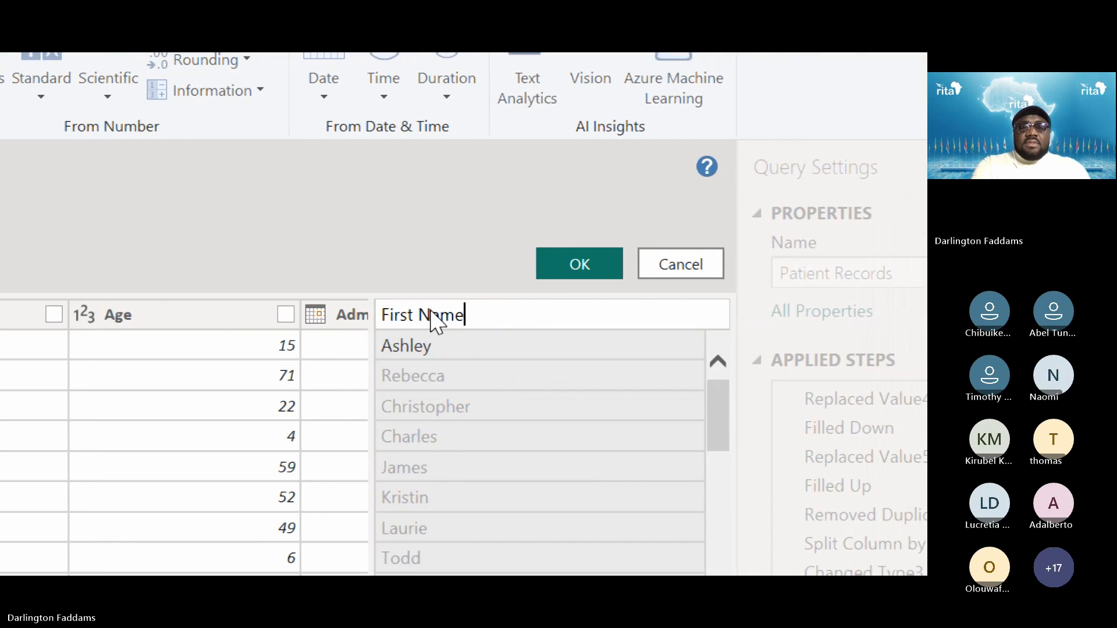
{"action": "key", "text": "Return"}
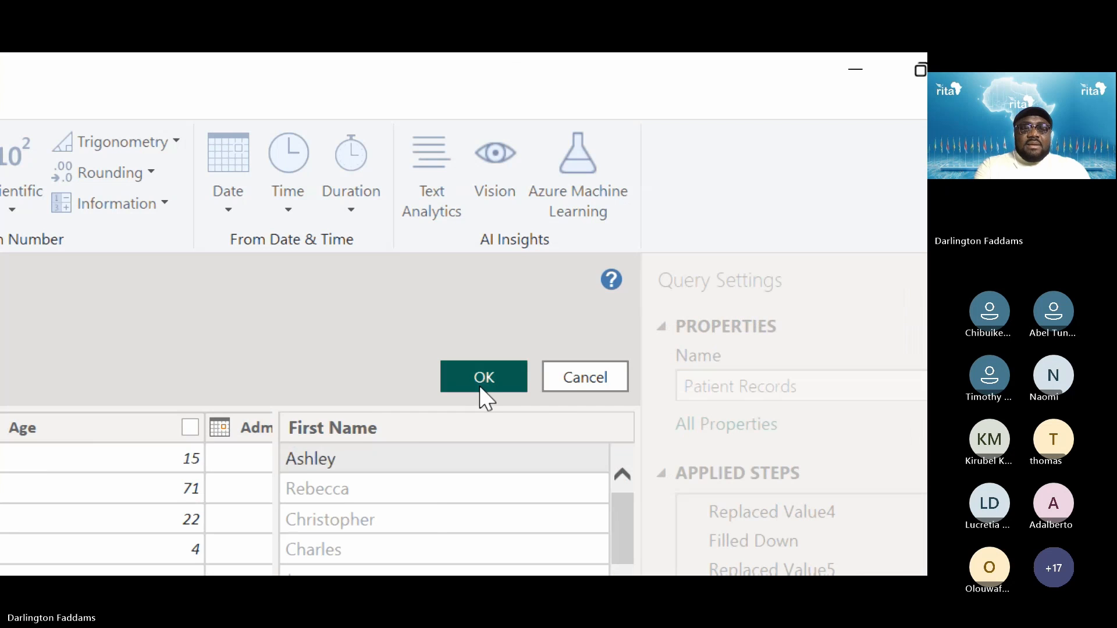
{"action": "left_click", "coordinate": [482, 389]}
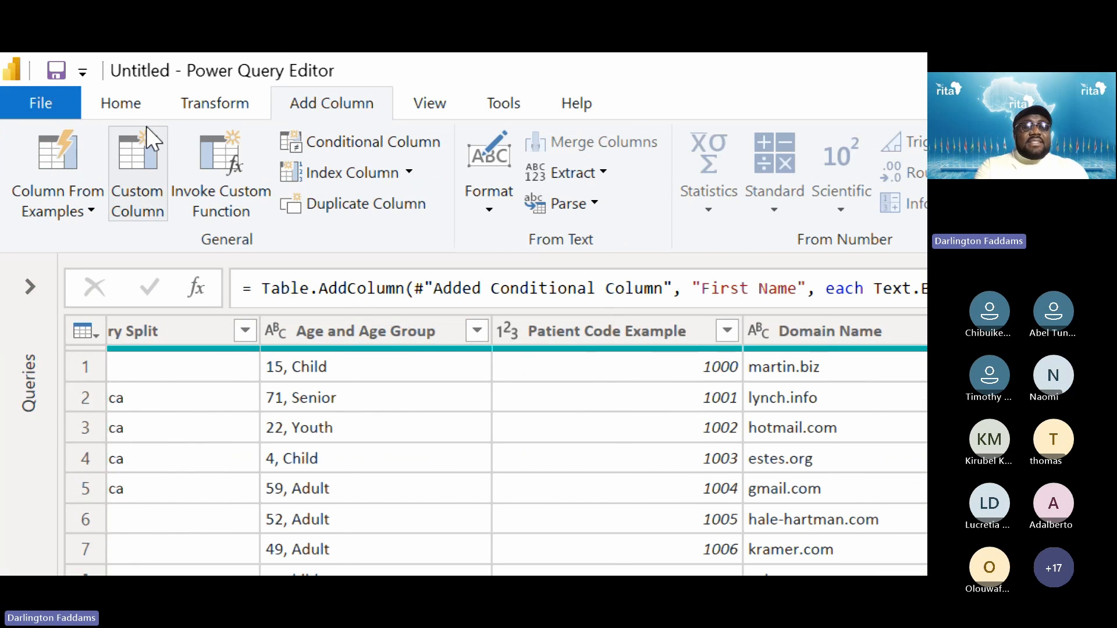
Start another column from examples with Full Name as the source, entering the first patient's last name as the sample value.
{"action": "left_click", "coordinate": [81, 206]}
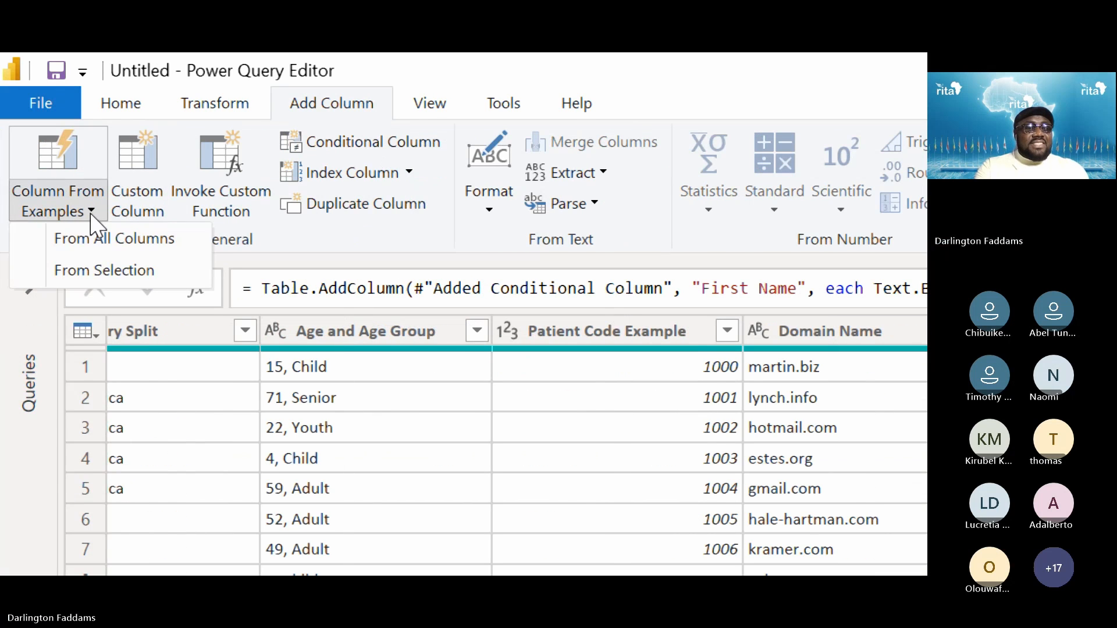
{"action": "left_click", "coordinate": [100, 267]}
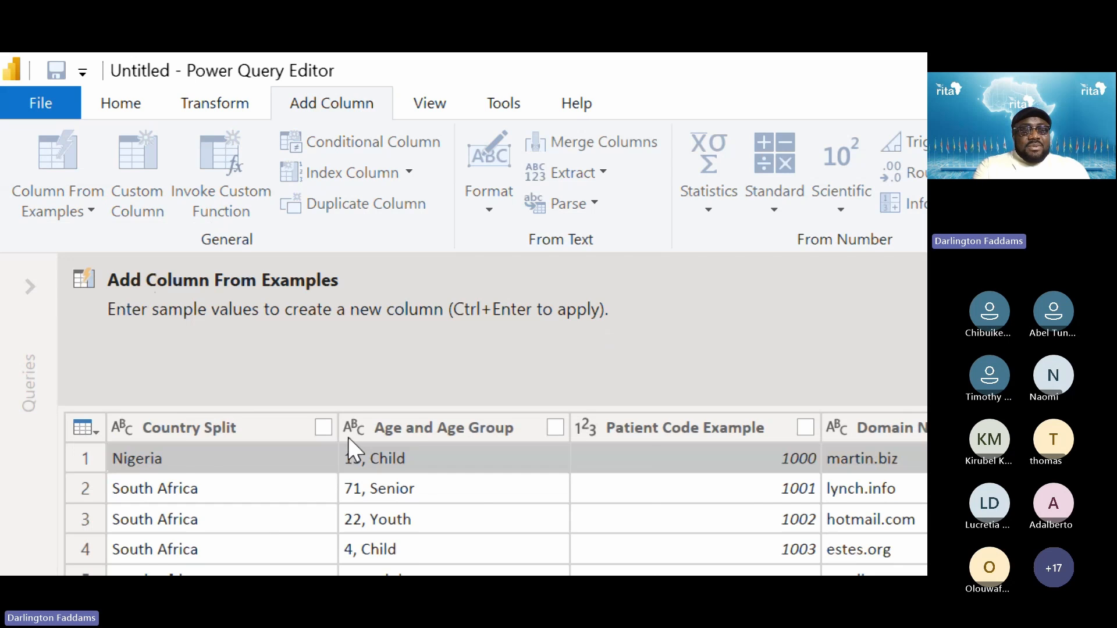
{"action": "scroll", "coordinate": [348, 447], "scroll_direction": "left", "scroll_amount": 10}
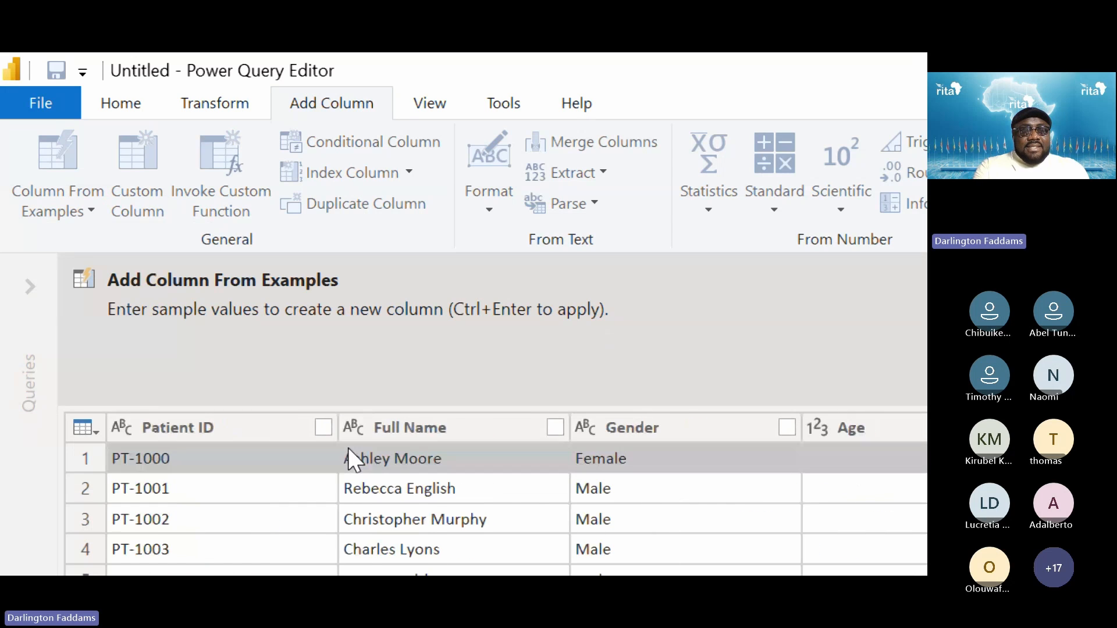
{"action": "left_click", "coordinate": [555, 428]}
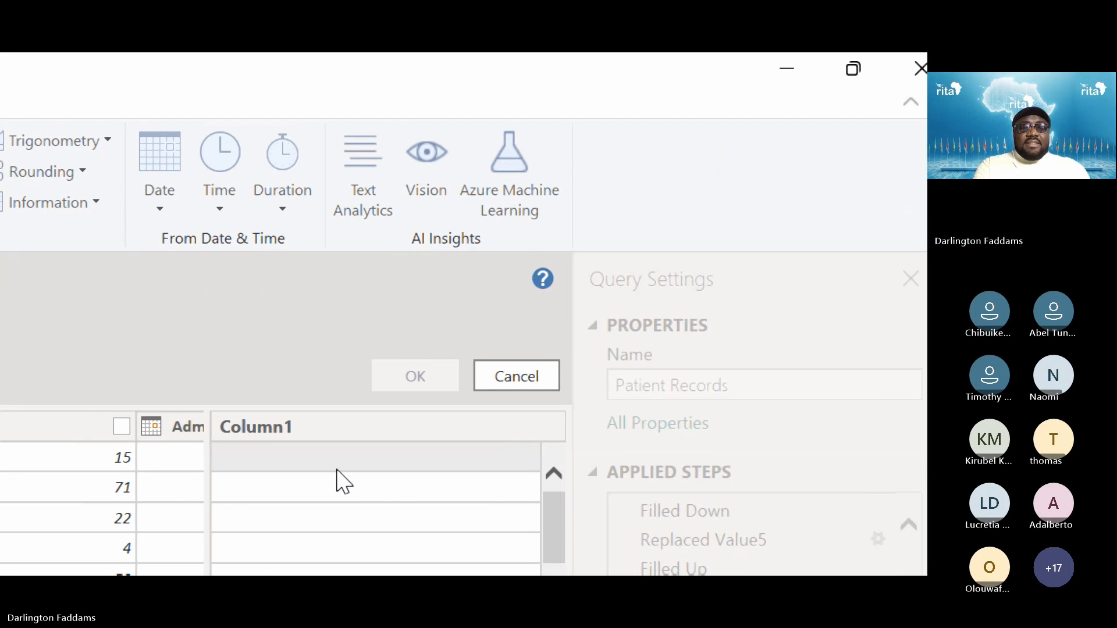
{"action": "left_click", "coordinate": [269, 459]}
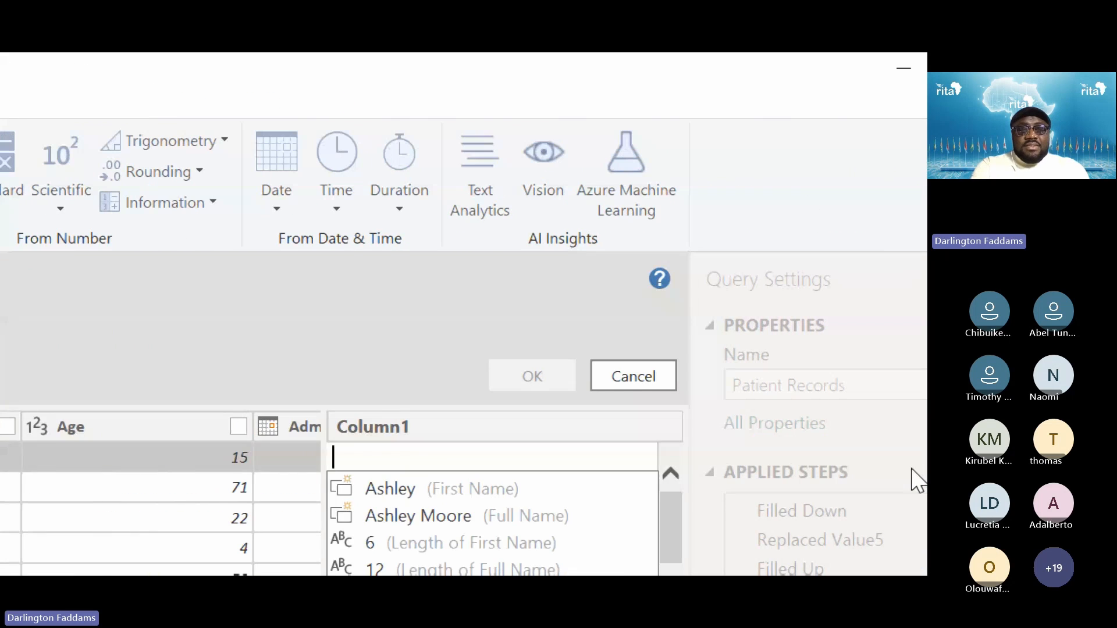
{"action": "left_click", "coordinate": [911, 469]}
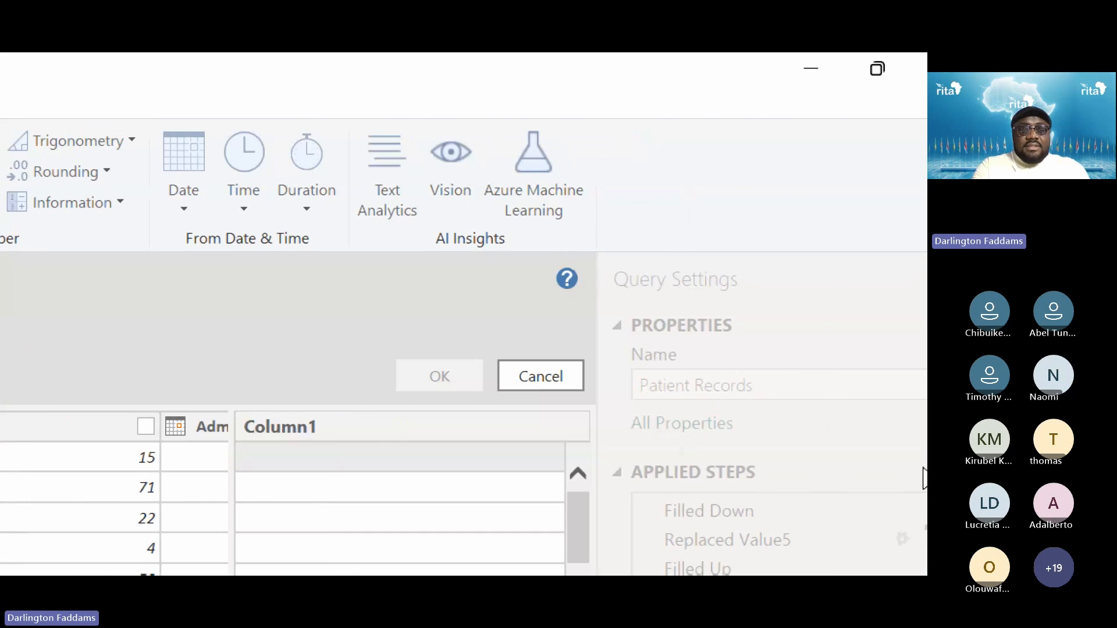
{"action": "left_click", "coordinate": [282, 359]}
{"action": "type", "text": "Moore"}
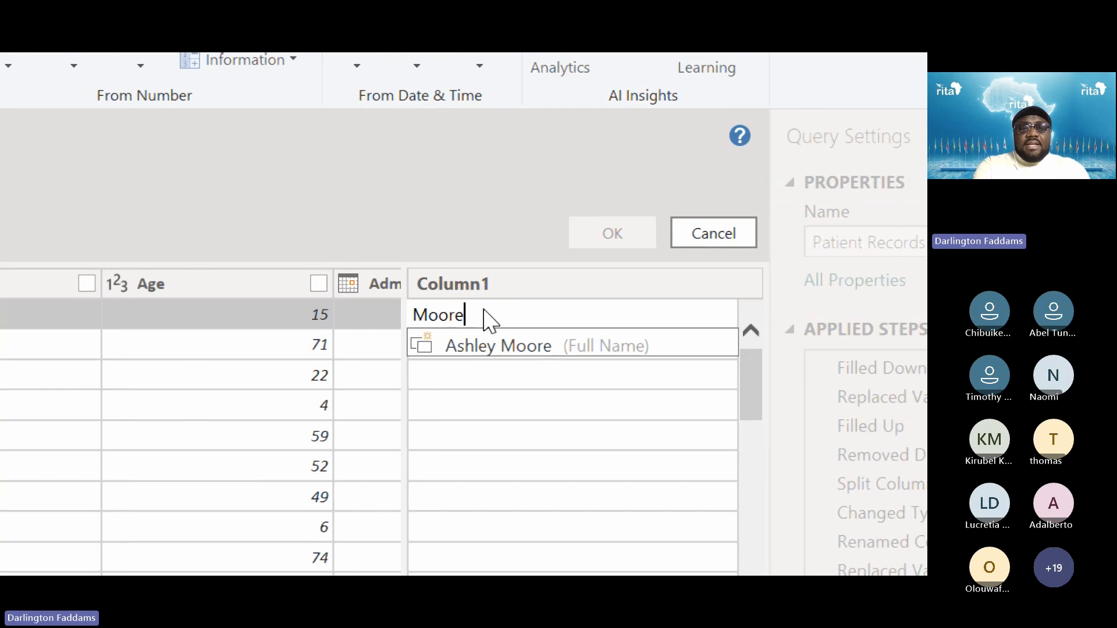
{"action": "key", "text": "Return"}
Rename the second example-based column as Last Name and add it to the query.
{"action": "double_click", "coordinate": [292, 300]}
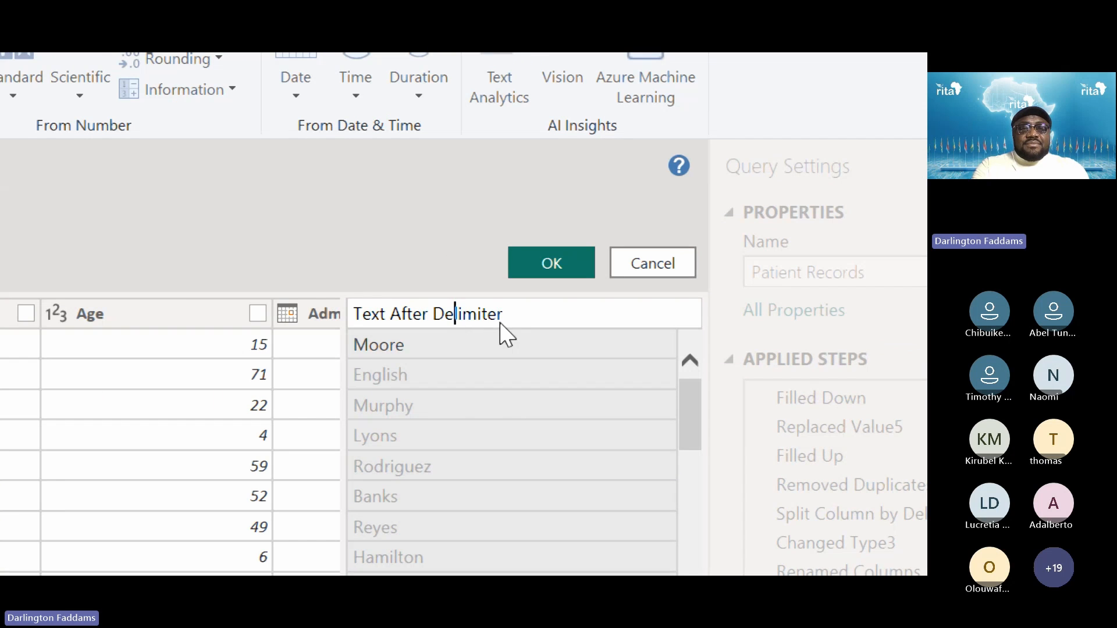
{"action": "left_click_drag", "start_coordinate": [354, 290], "coordinate": [118, 260]}
{"action": "type", "text": "Last Name"}
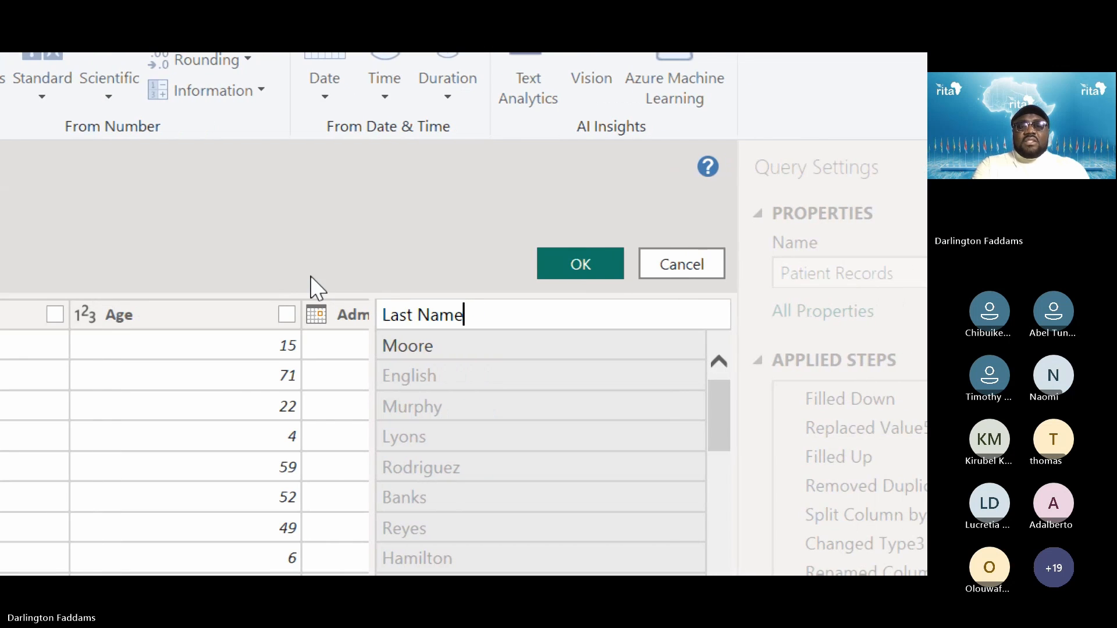
{"action": "left_click", "coordinate": [596, 260]}
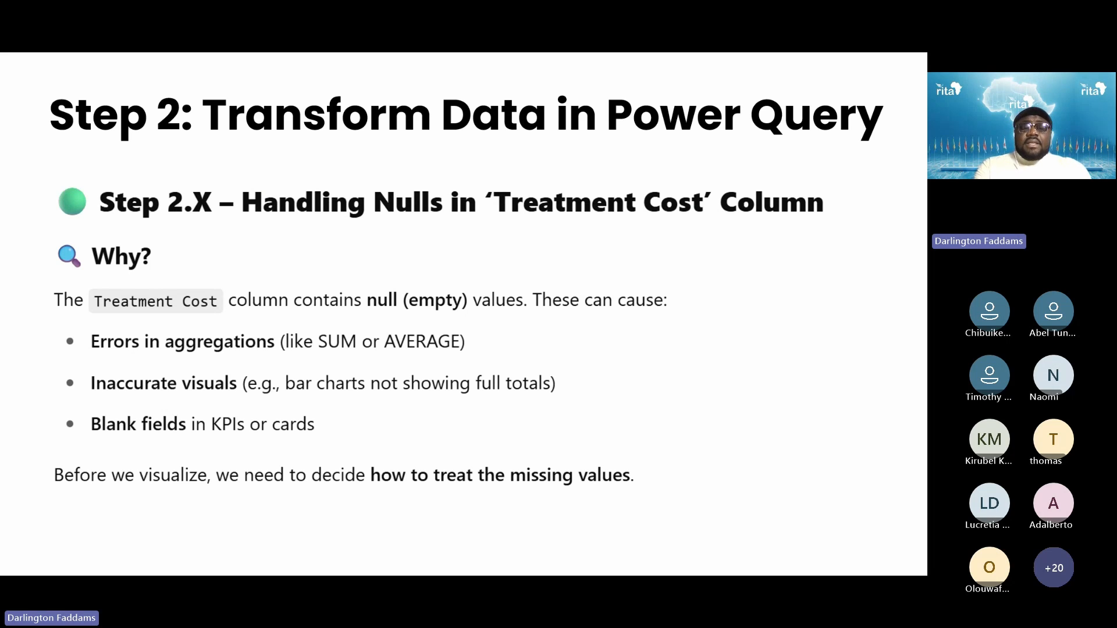
Switch to the Power Query Editor and examine the empty entries in the Domain Name, Email and Treatment Cost columns.
{"action": "key", "text": "alt+Tab"}
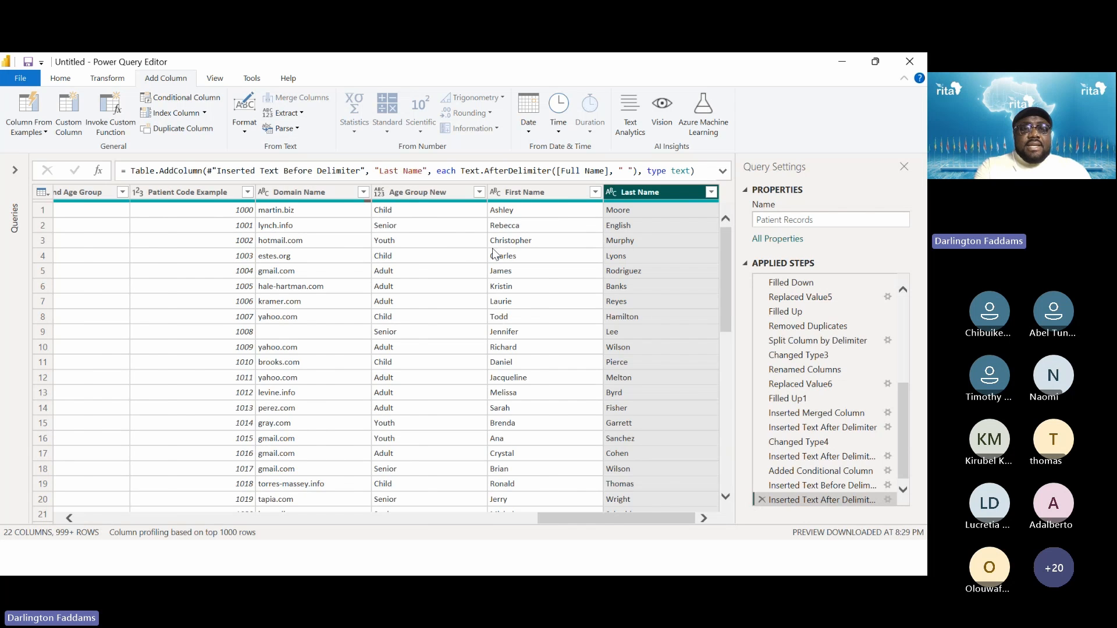
{"action": "scroll", "coordinate": [495, 254], "scroll_direction": "left", "scroll_amount": 1}
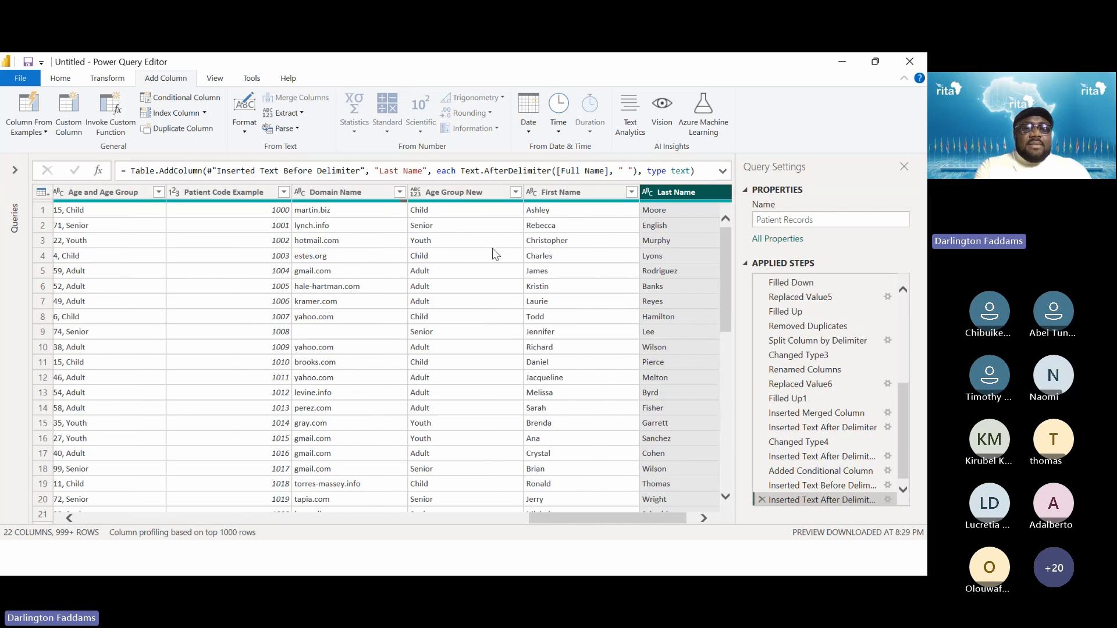
{"action": "left_click", "coordinate": [311, 329]}
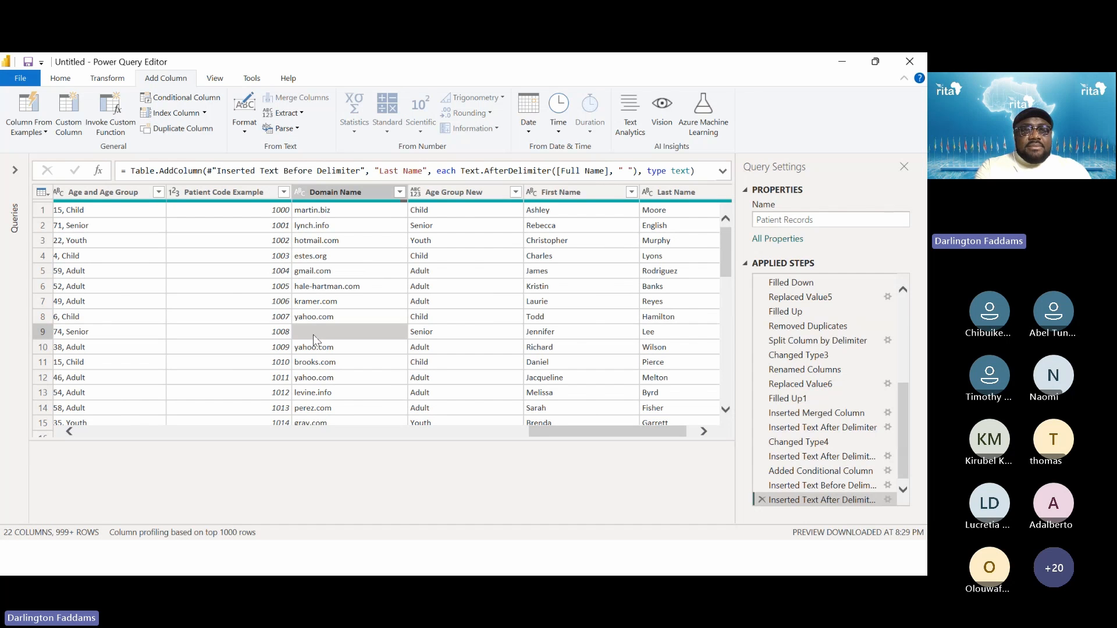
{"action": "scroll", "coordinate": [313, 334], "scroll_direction": "left", "scroll_amount": 5}
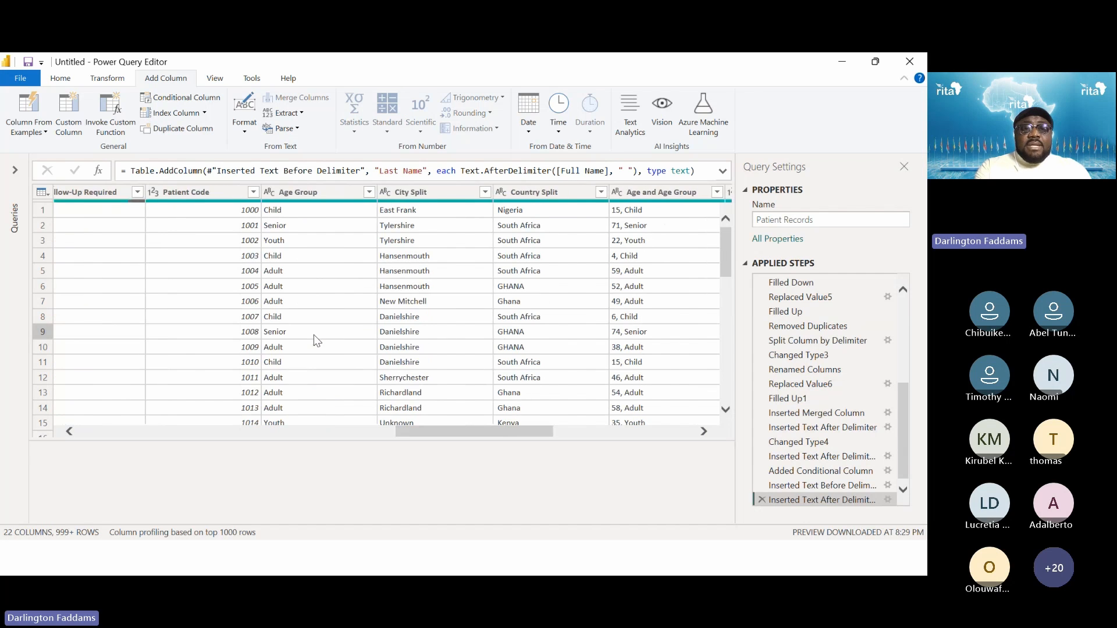
{"action": "left_click", "coordinate": [314, 336]}
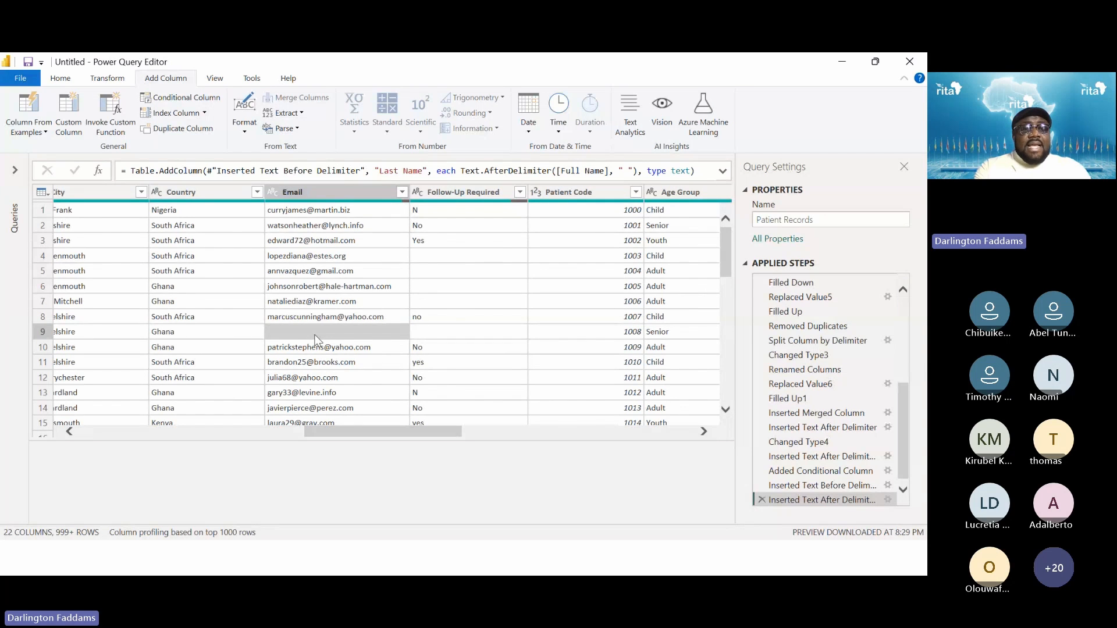
{"action": "scroll", "coordinate": [314, 336], "scroll_direction": "left", "scroll_amount": 5}
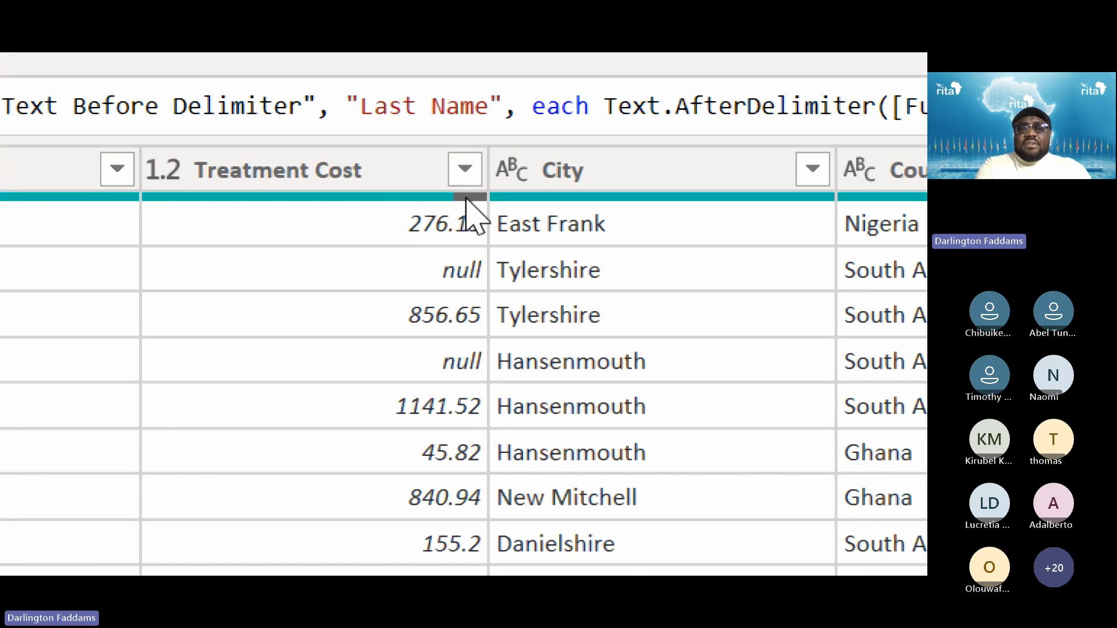
{"action": "mouse_move", "coordinate": [414, 203]}
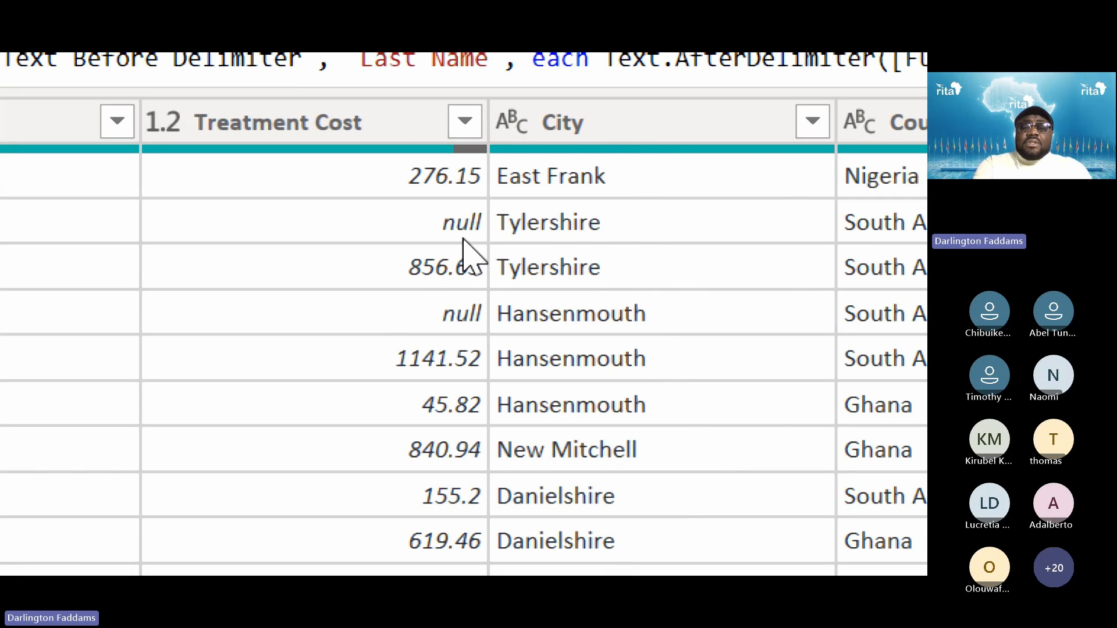
{"action": "key", "text": "alt+Tab"}
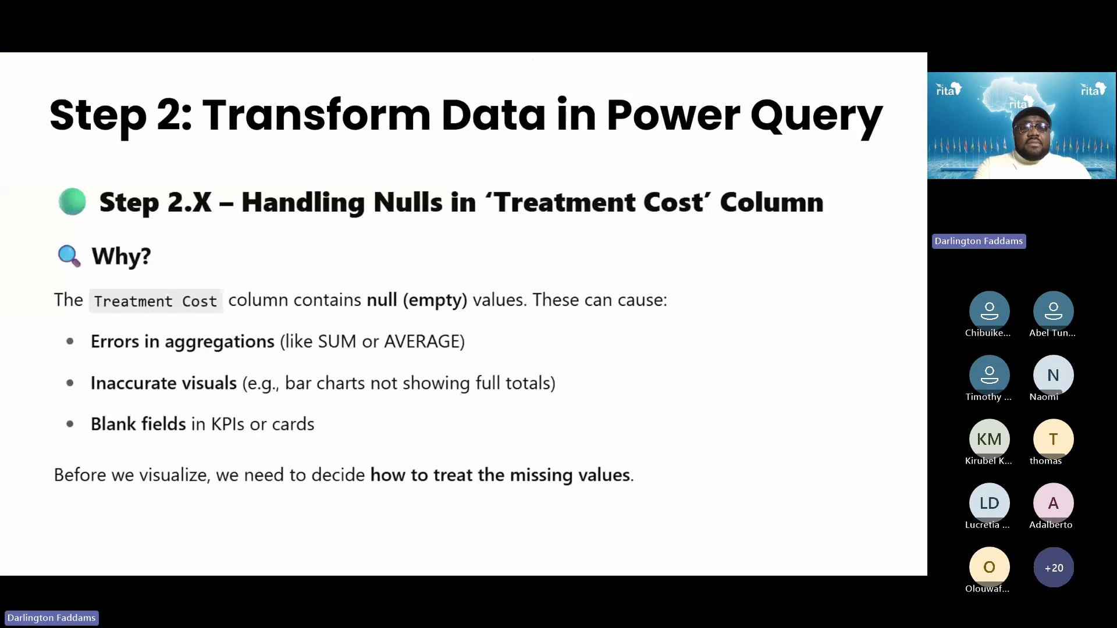
{"action": "key", "text": "Right"}
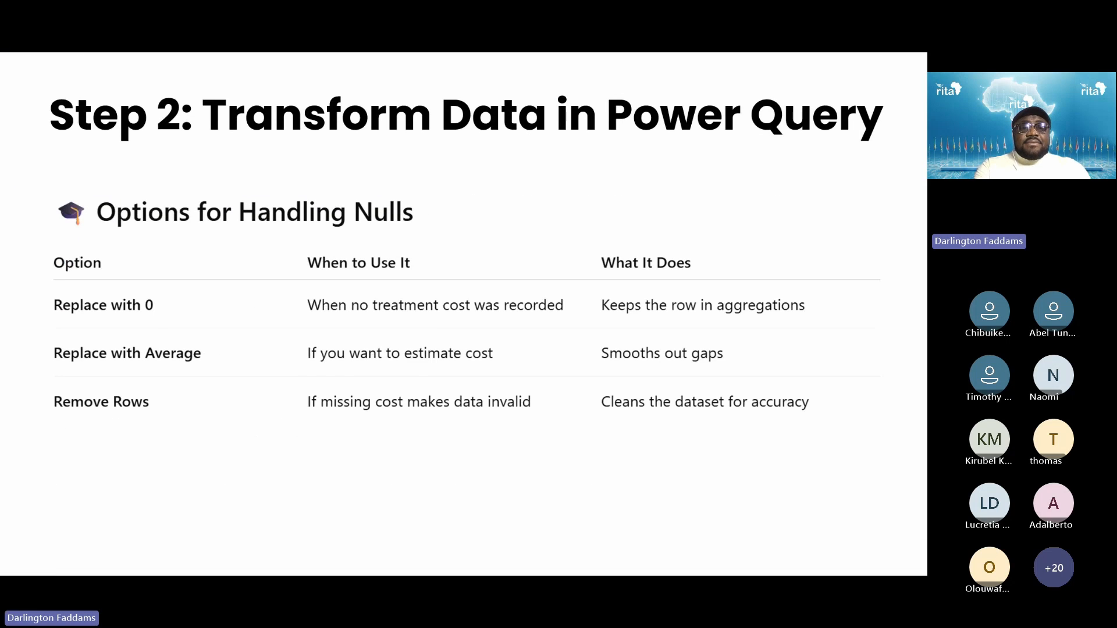
{"action": "key", "text": "Left"}
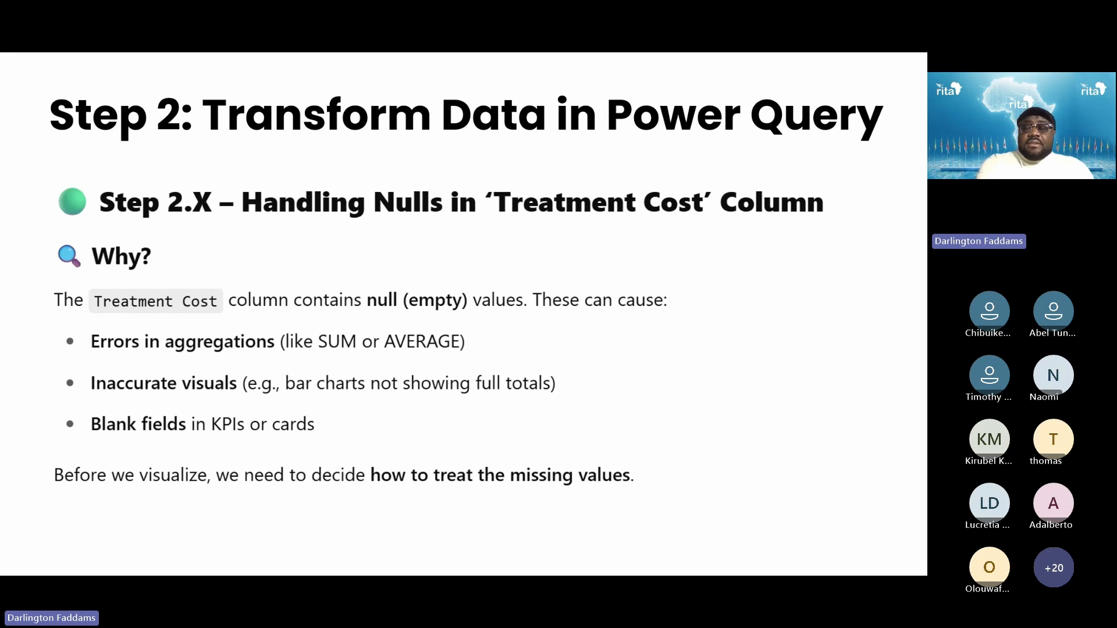
{"action": "key", "text": "super+plus"}
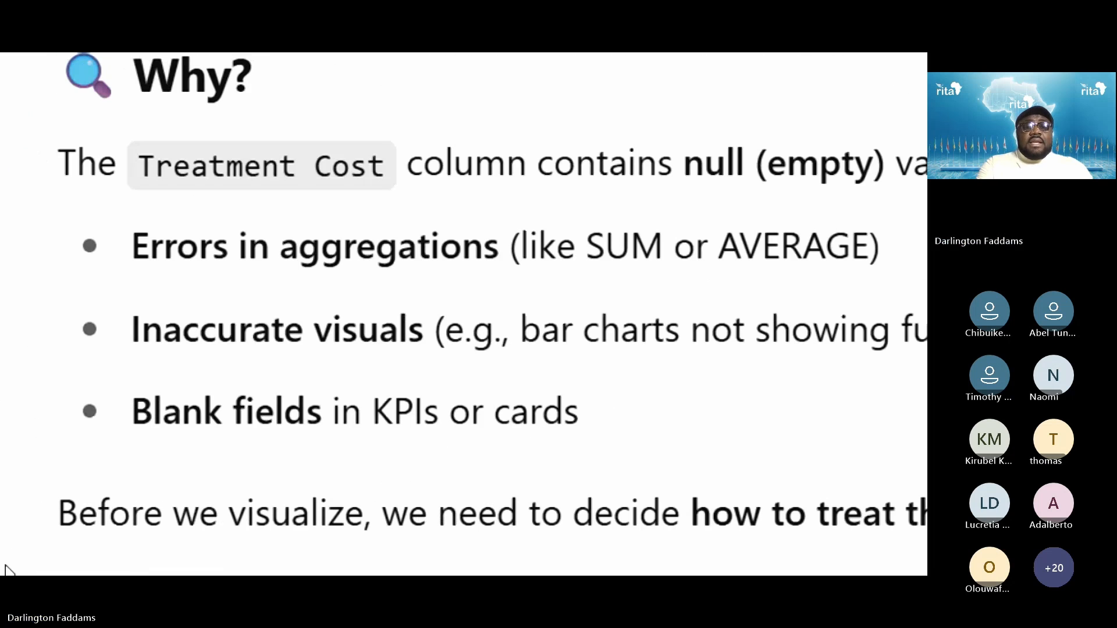
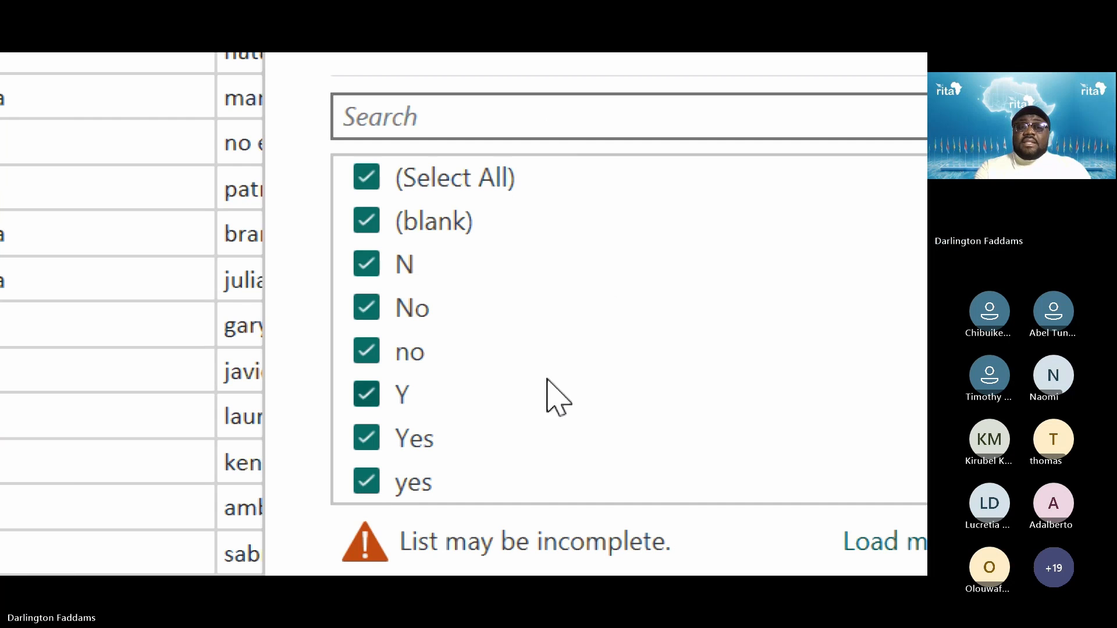
{"action": "key", "text": "super+minus"}
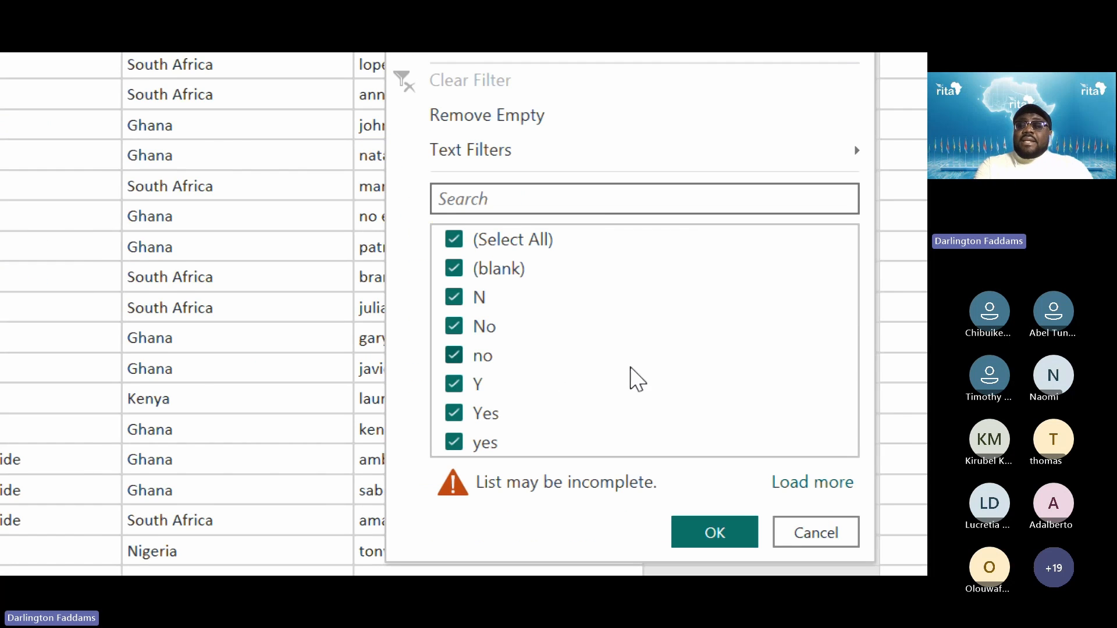
{"action": "left_click", "coordinate": [800, 533]}
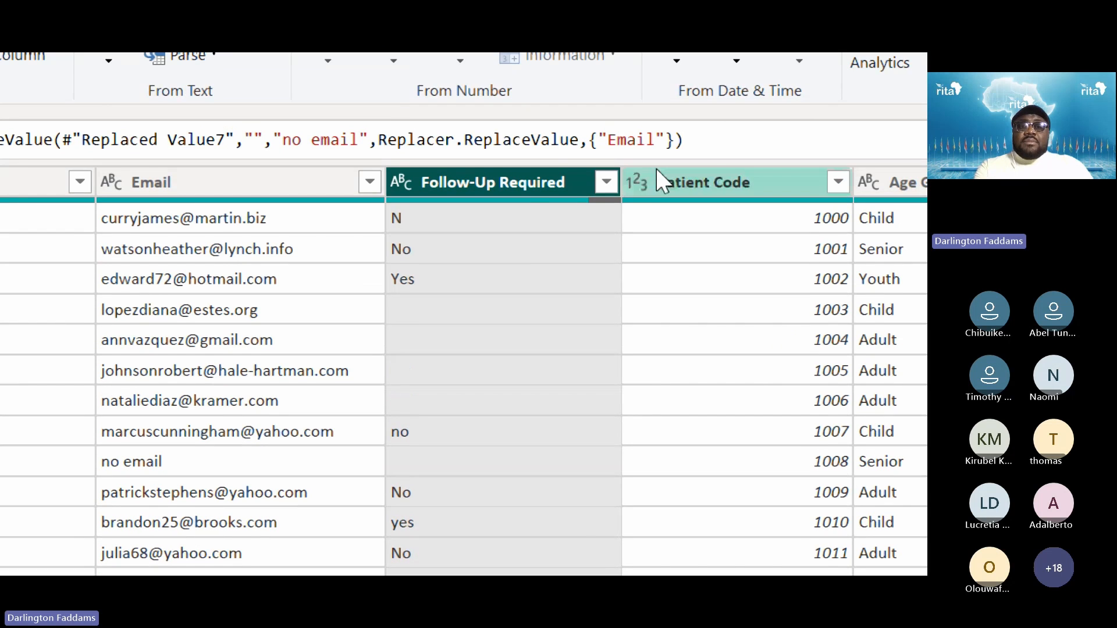
{"action": "right_click", "coordinate": [525, 187]}
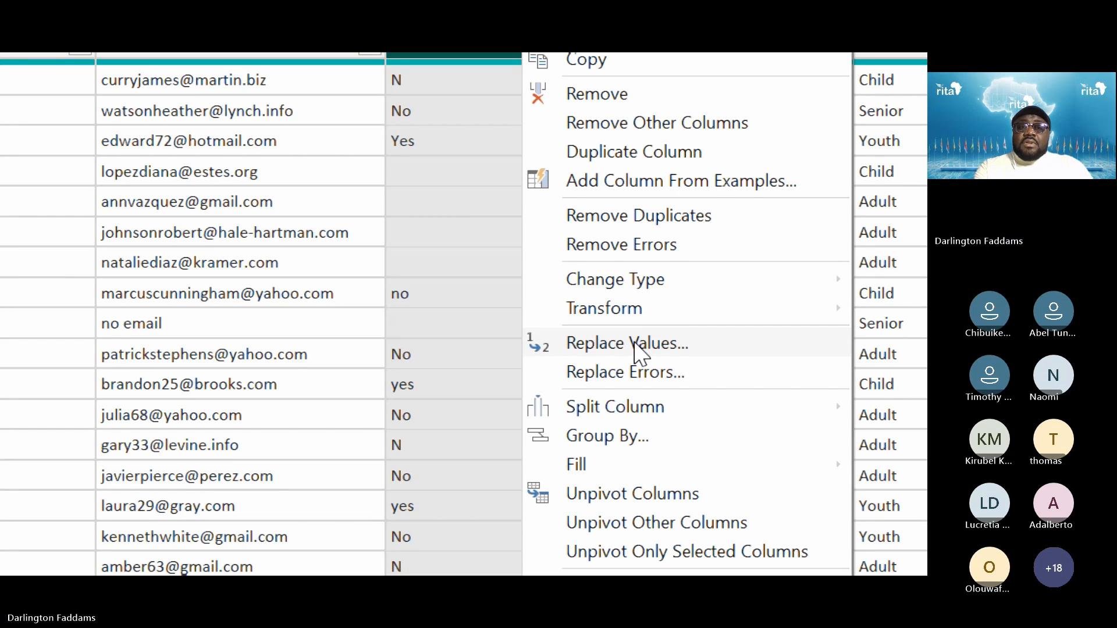
{"action": "left_click", "coordinate": [464, 302]}
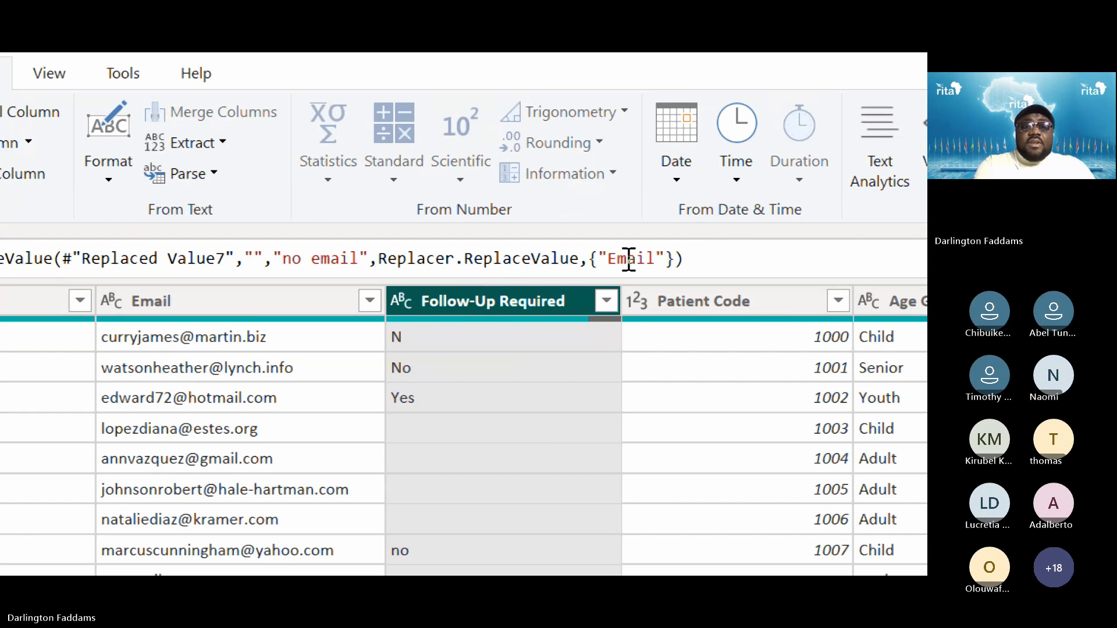
Format the Follow-Up Required column with Capitalize Each Word.
{"action": "key", "text": "super+minus"}
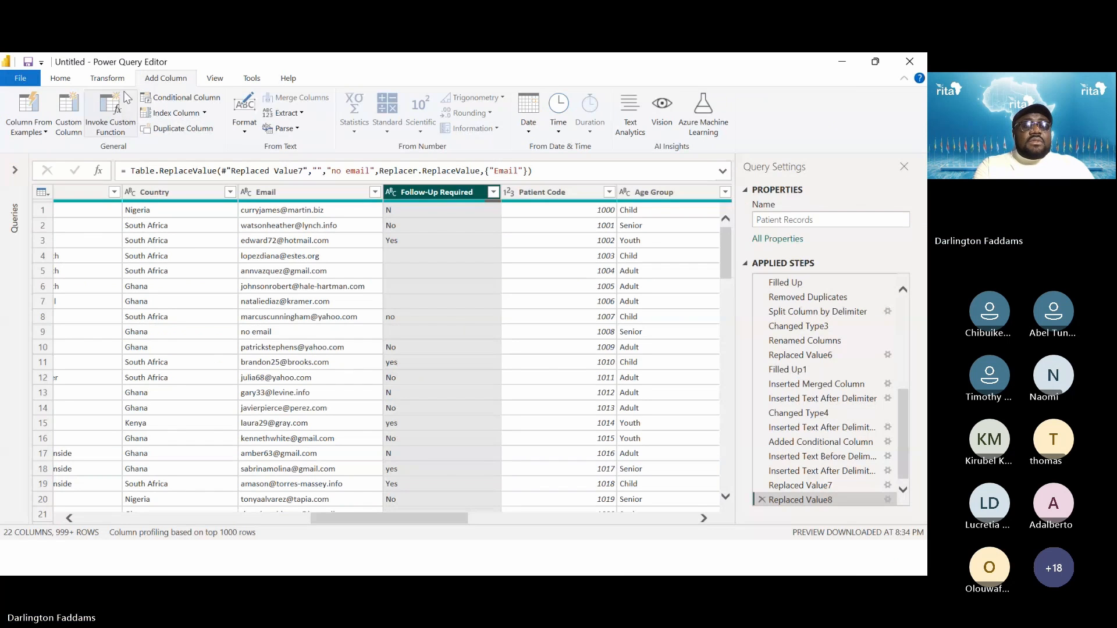
{"action": "left_click", "coordinate": [107, 78]}
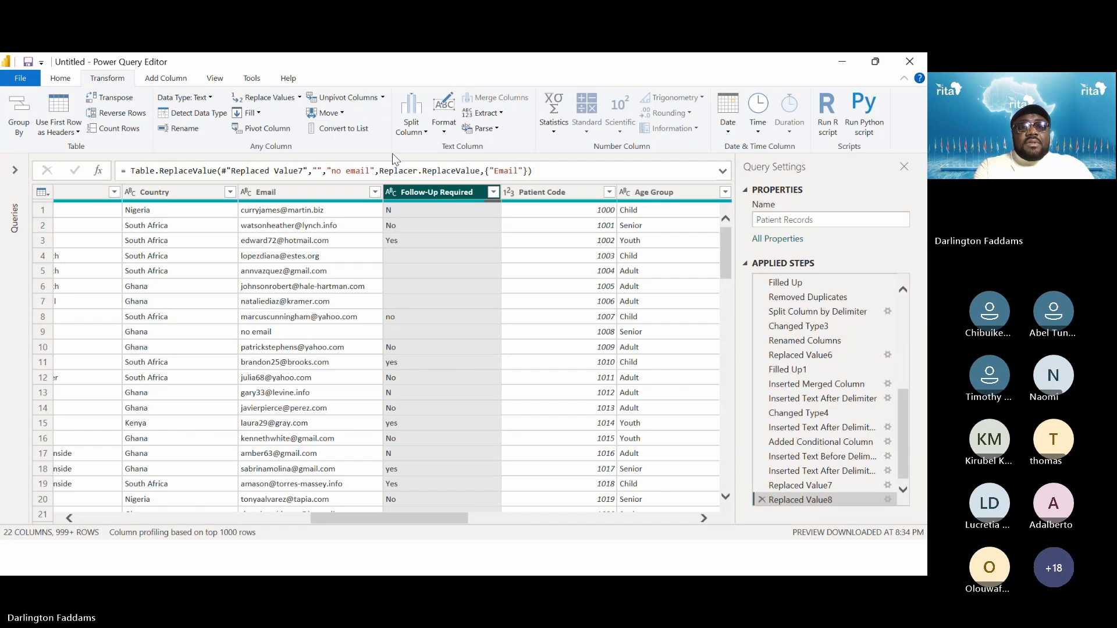
{"action": "left_click", "coordinate": [444, 128]}
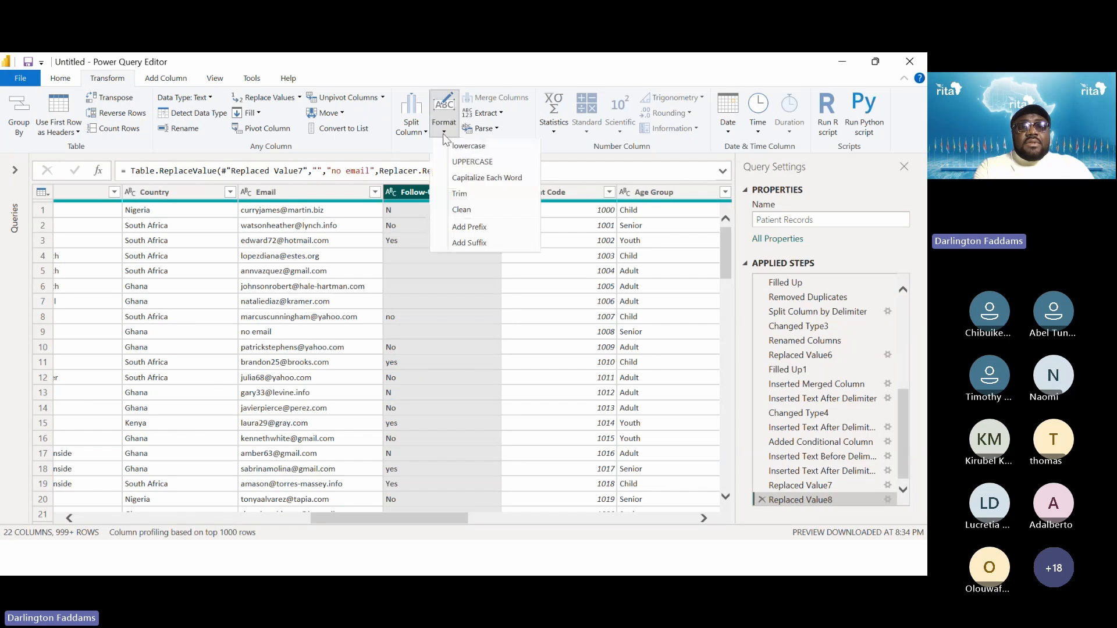
{"action": "left_click", "coordinate": [472, 177]}
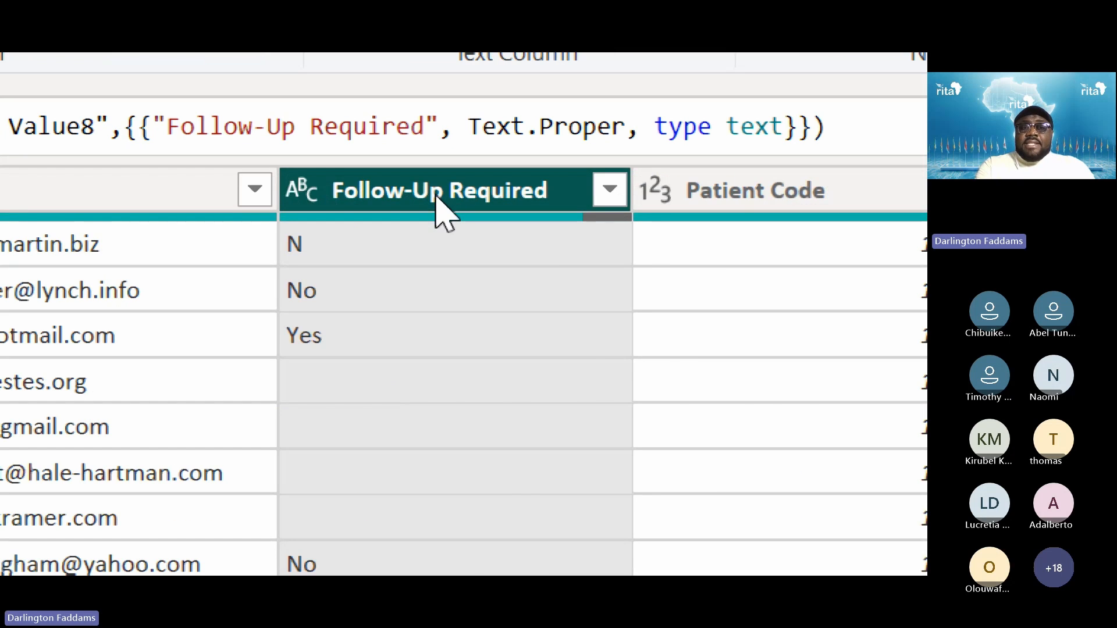
Replace the value N with No in the Follow-Up Required column.
{"action": "right_click", "coordinate": [438, 197]}
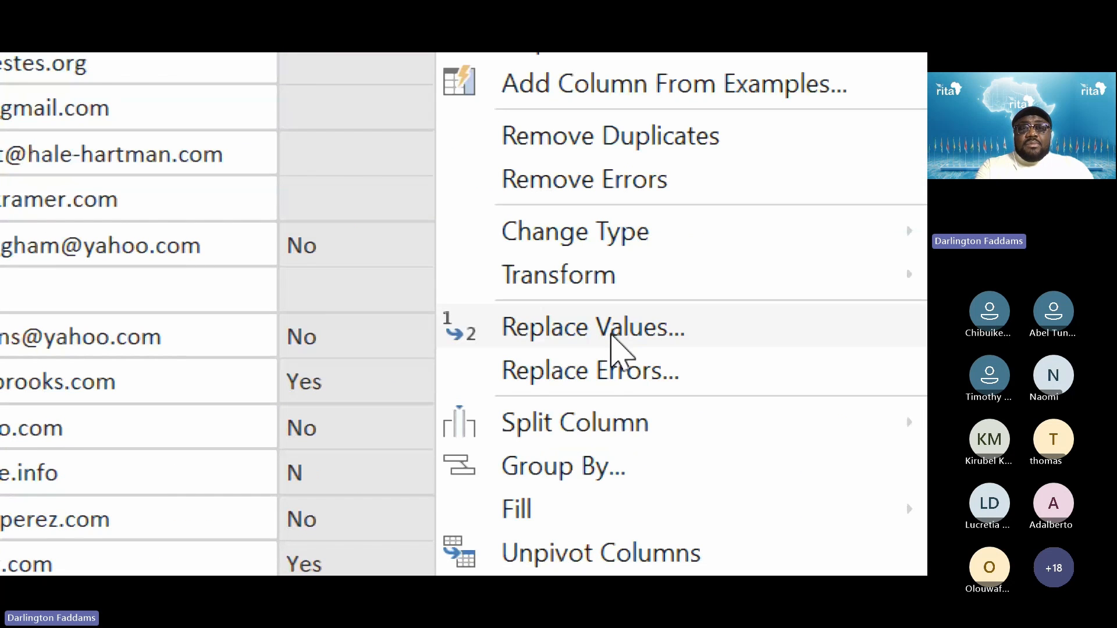
{"action": "left_click", "coordinate": [612, 330]}
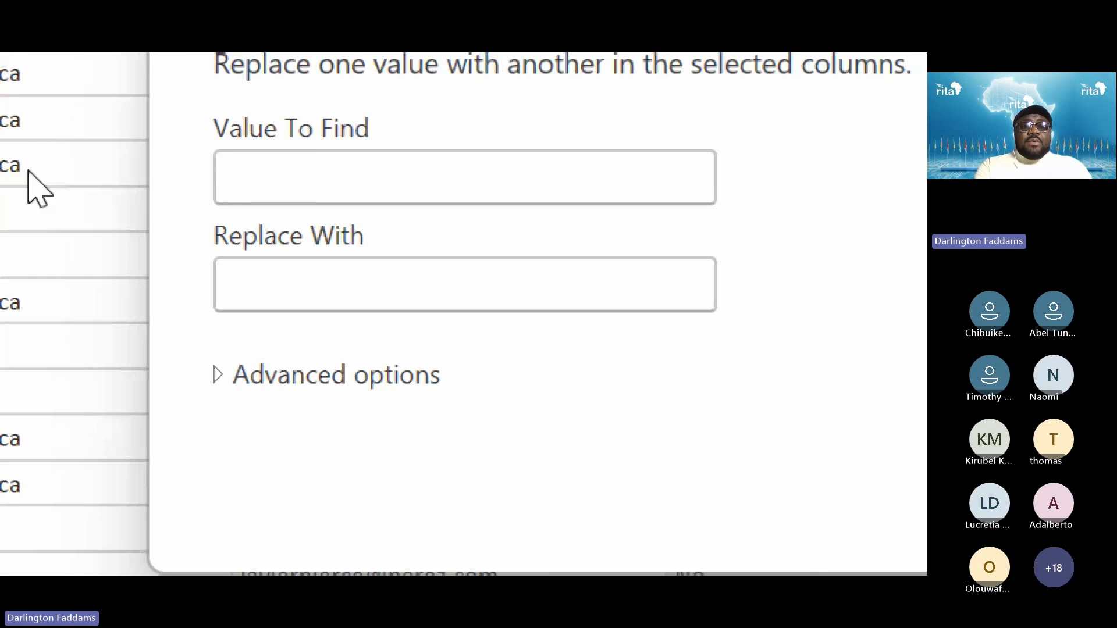
{"action": "type", "text": "N"}
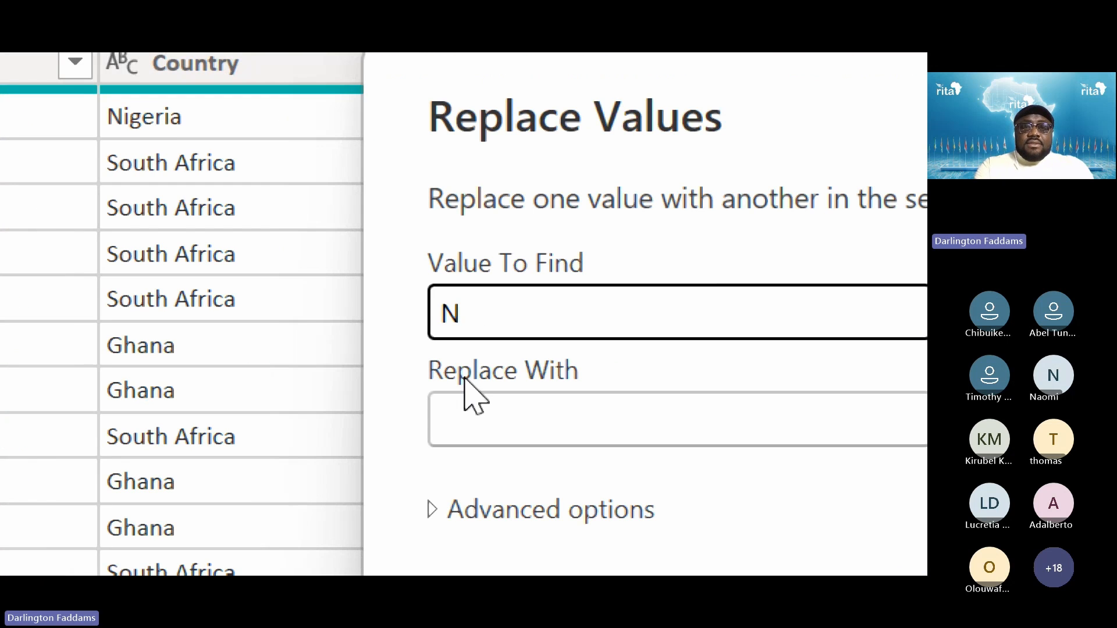
{"action": "left_click", "coordinate": [461, 411]}
{"action": "type", "text": "No"}
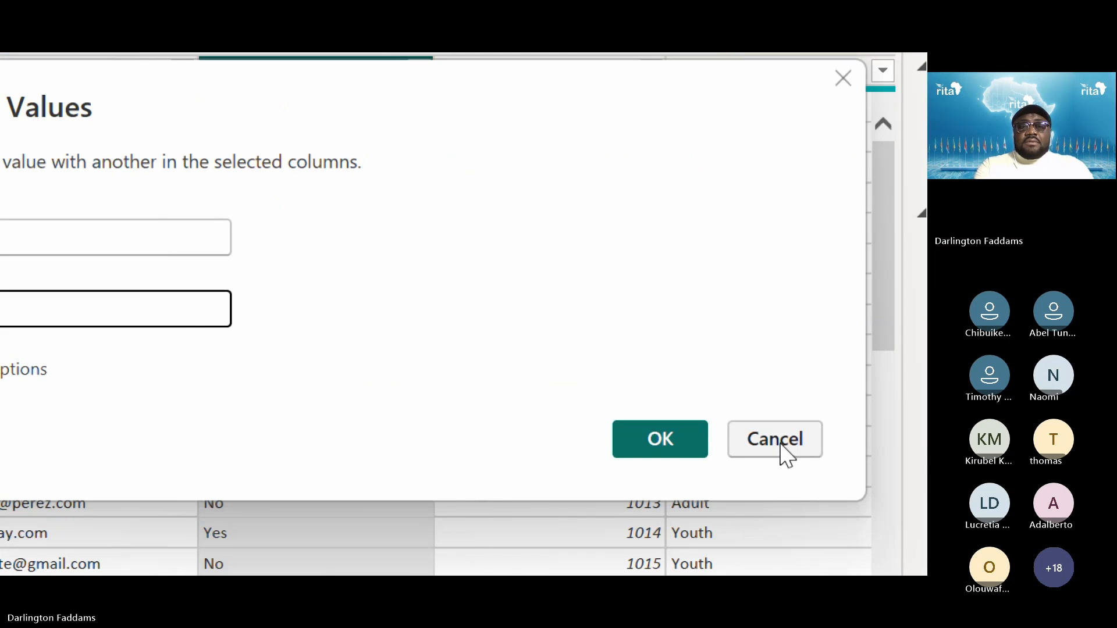
{"action": "left_click", "coordinate": [674, 442]}
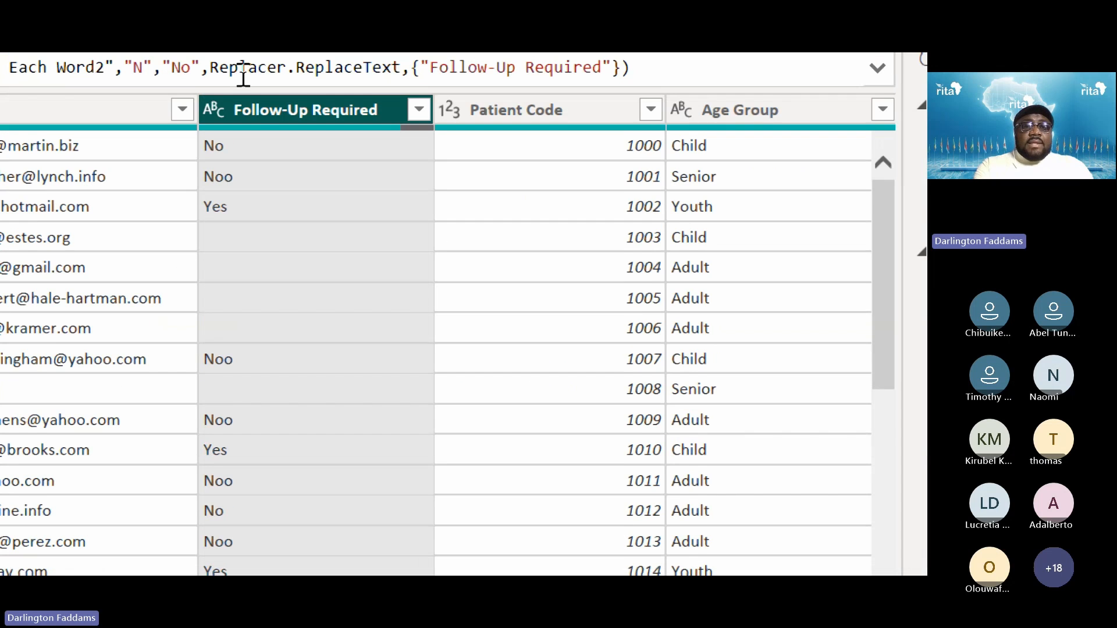
Replace the value Y with Yes in the Follow-Up Required column.
{"action": "right_click", "coordinate": [251, 115]}
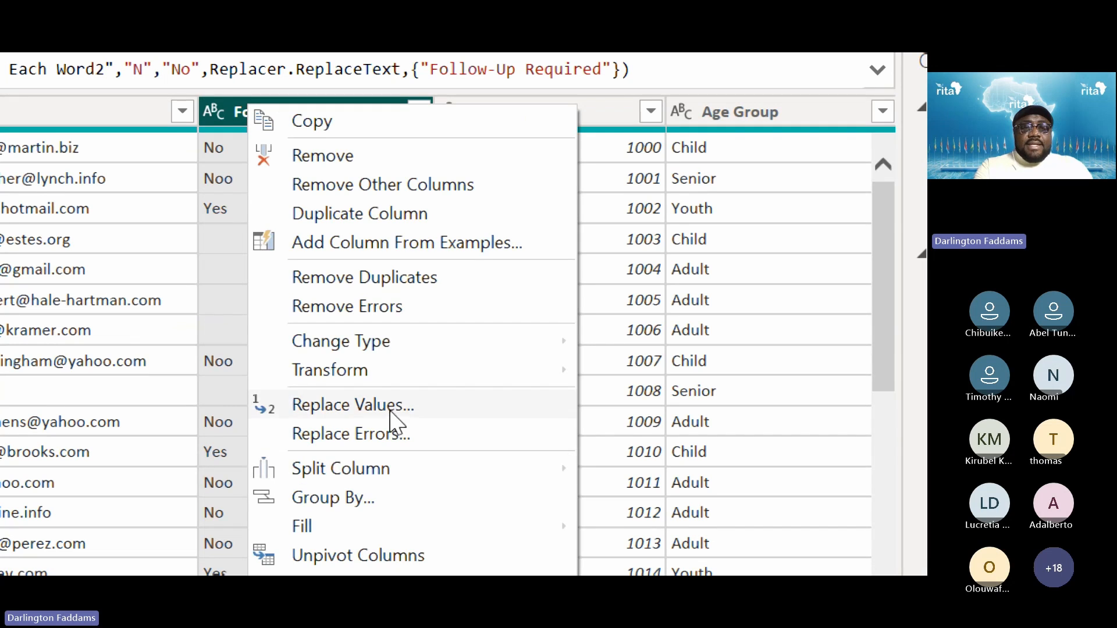
{"action": "left_click", "coordinate": [391, 414]}
{"action": "type", "text": "Y"}
{"action": "left_click", "coordinate": [338, 363]}
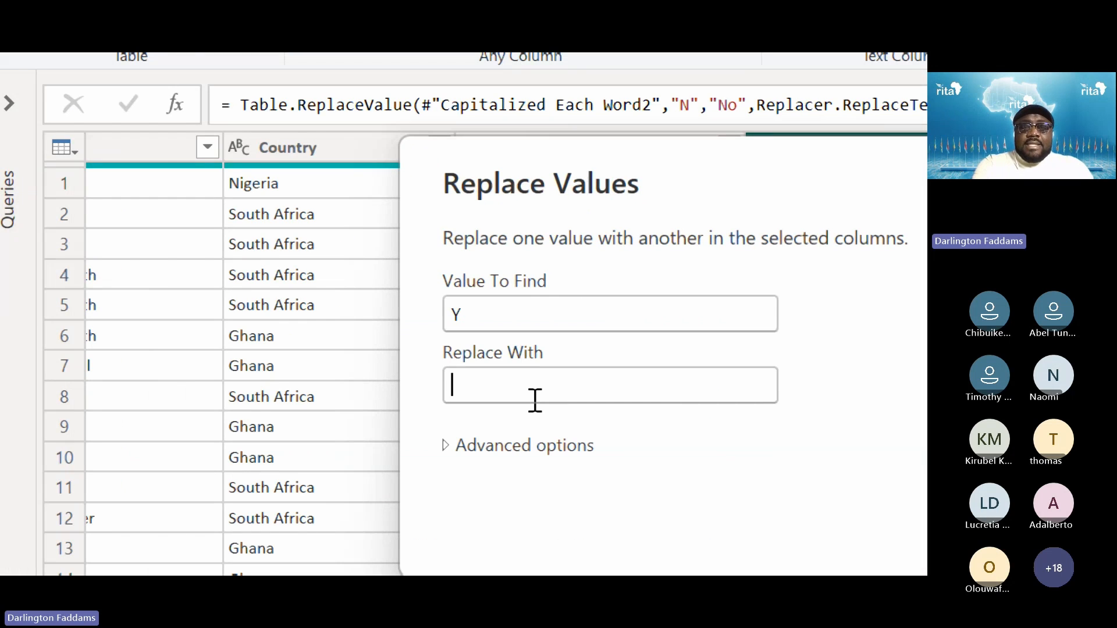
{"action": "type", "text": "Yes"}
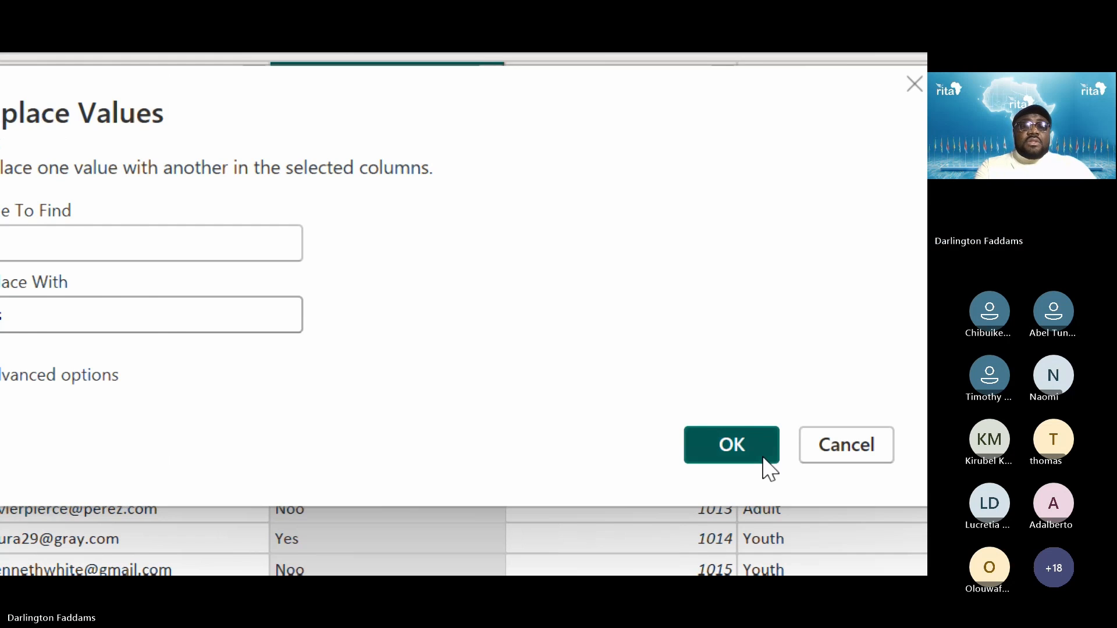
{"action": "left_click", "coordinate": [762, 456]}
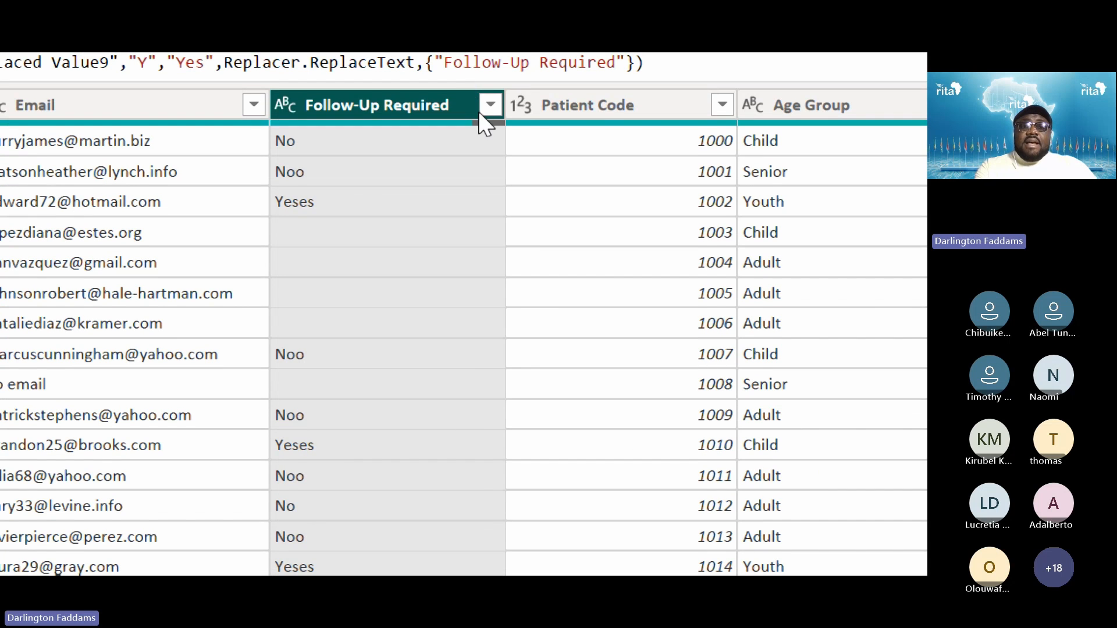
Inspect a malformed Noo entry in the Follow-Up Required column and replace Noo with No throughout that column.
{"action": "left_click", "coordinate": [364, 172]}
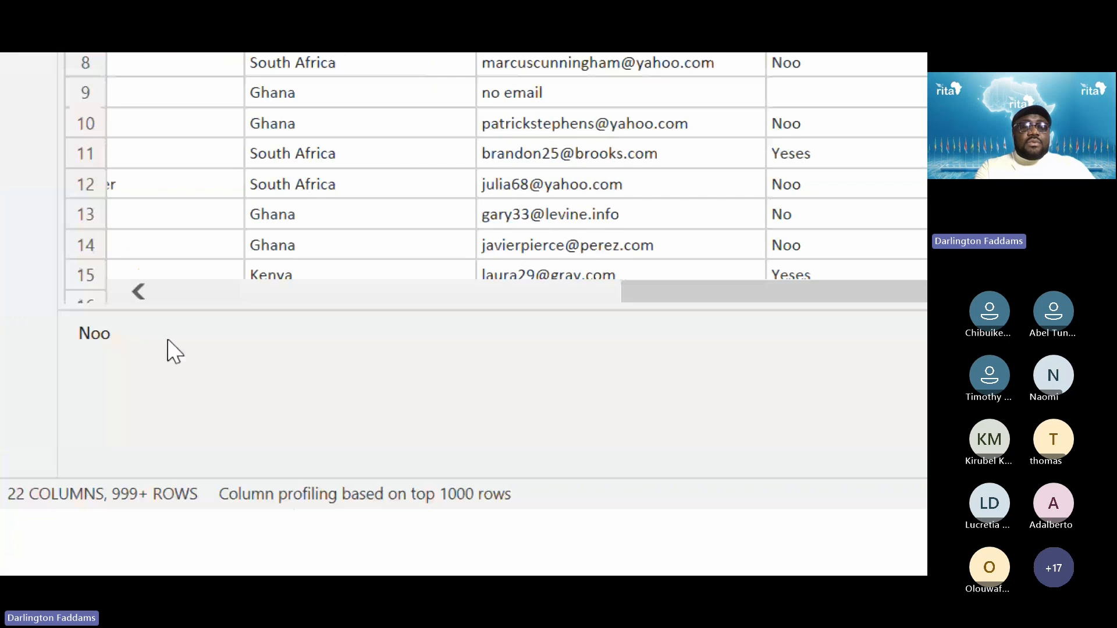
{"action": "double_click", "coordinate": [102, 333]}
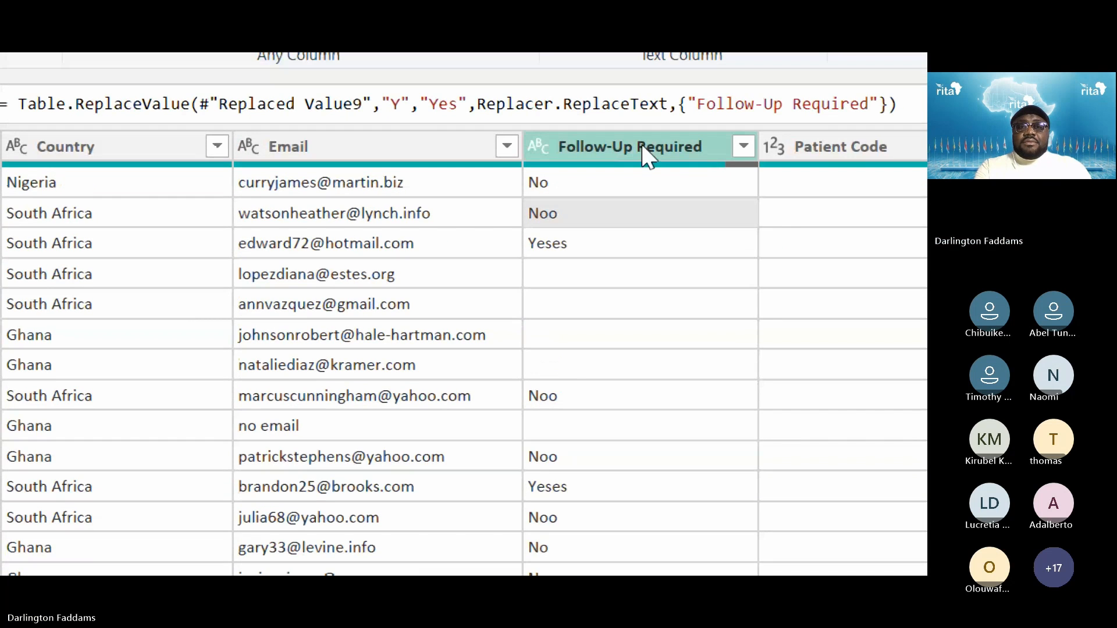
{"action": "left_click", "coordinate": [642, 148]}
{"action": "right_click", "coordinate": [644, 148]}
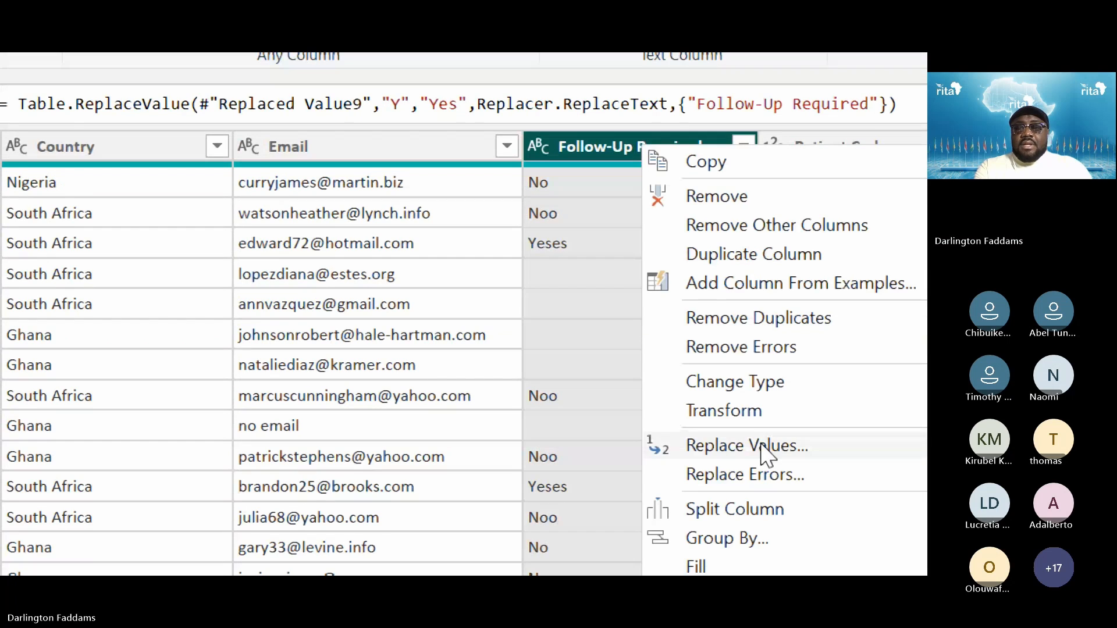
{"action": "left_click", "coordinate": [756, 445]}
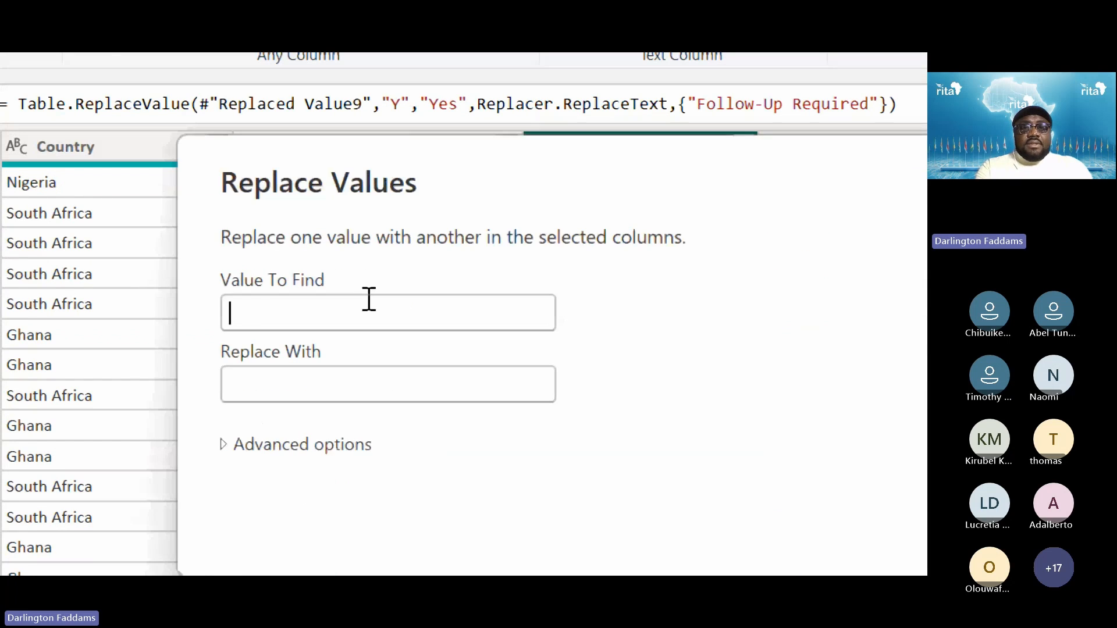
{"action": "type", "text": "Noo"}
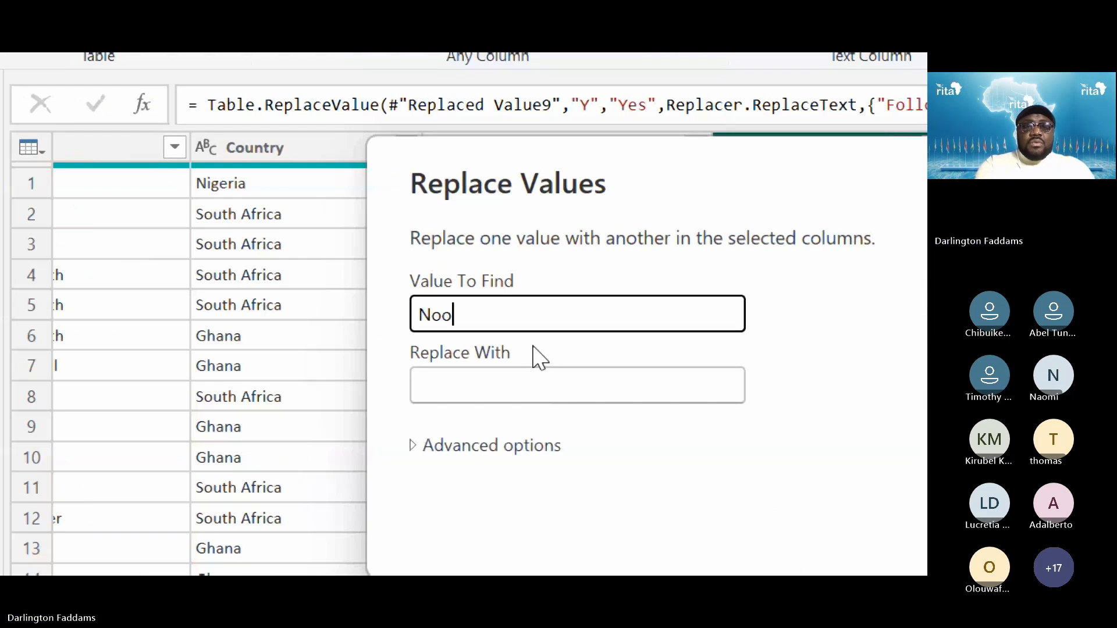
{"action": "key", "text": "Tab"}
{"action": "type", "text": "No"}
{"action": "left_click", "coordinate": [701, 459]}
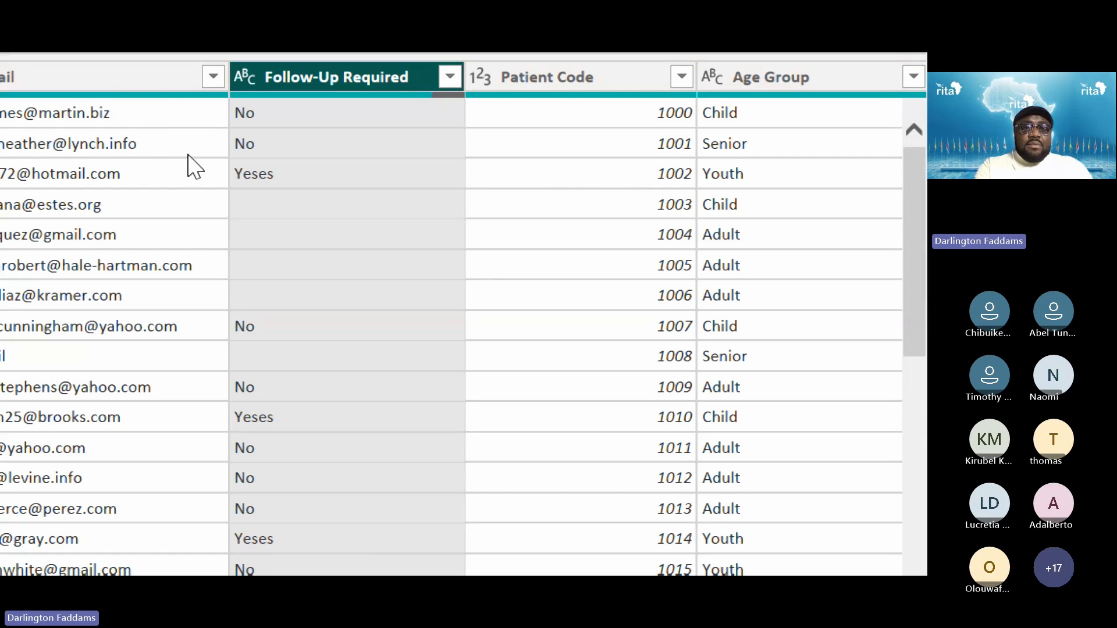
Inspect a malformed Yeses entry in the Follow-Up Required column and replace Yeses with Yes throughout that column.
{"action": "left_click", "coordinate": [259, 175]}
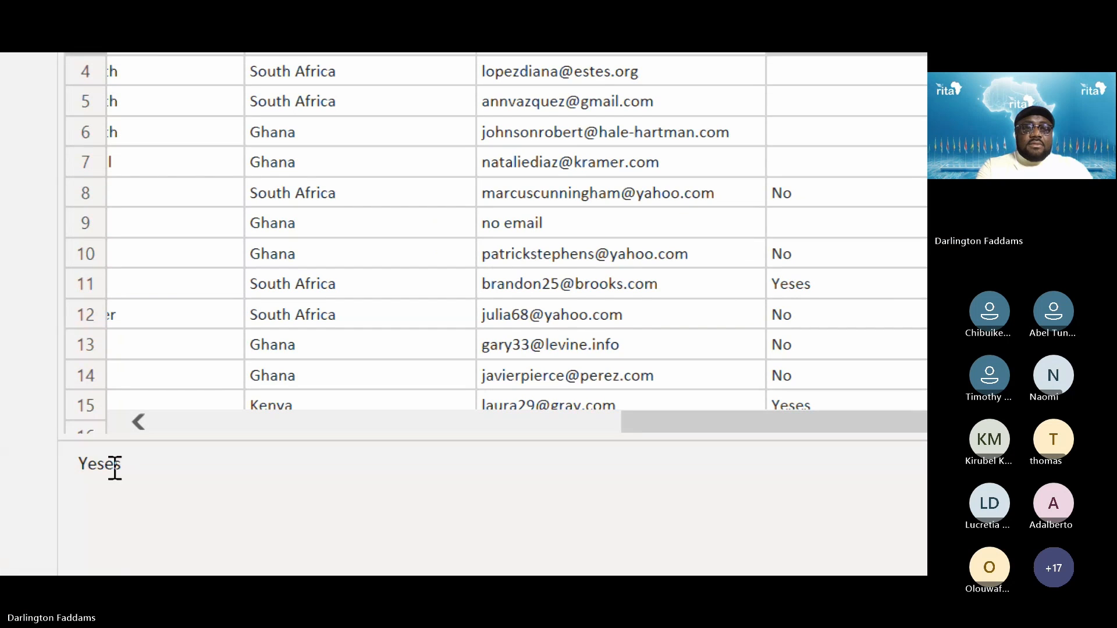
{"action": "double_click", "coordinate": [99, 464]}
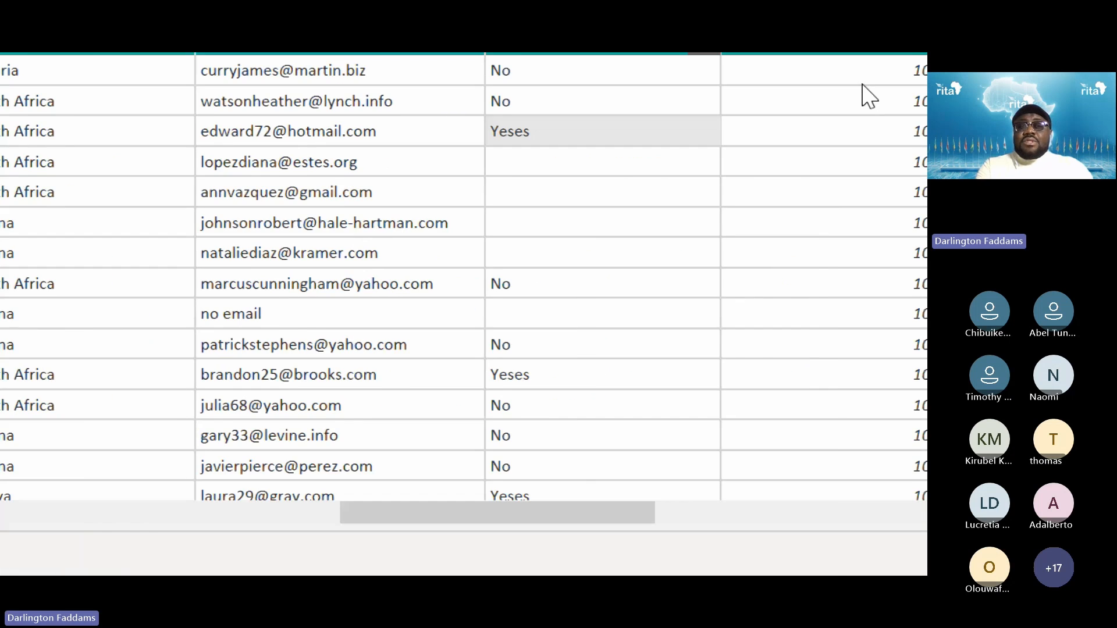
{"action": "right_click", "coordinate": [493, 218]}
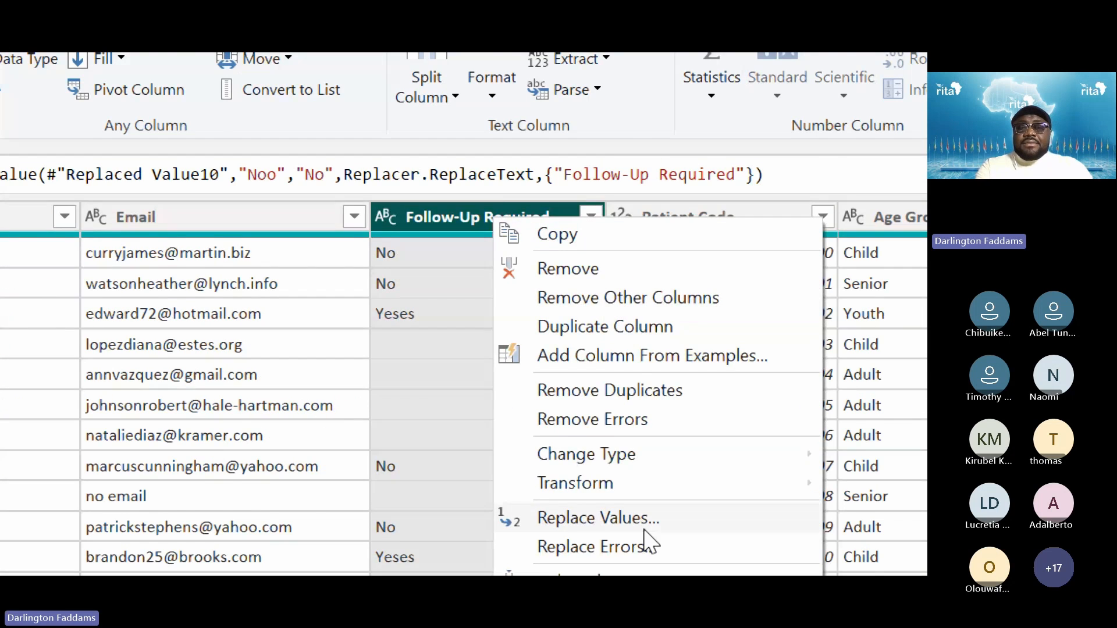
{"action": "left_click", "coordinate": [602, 443]}
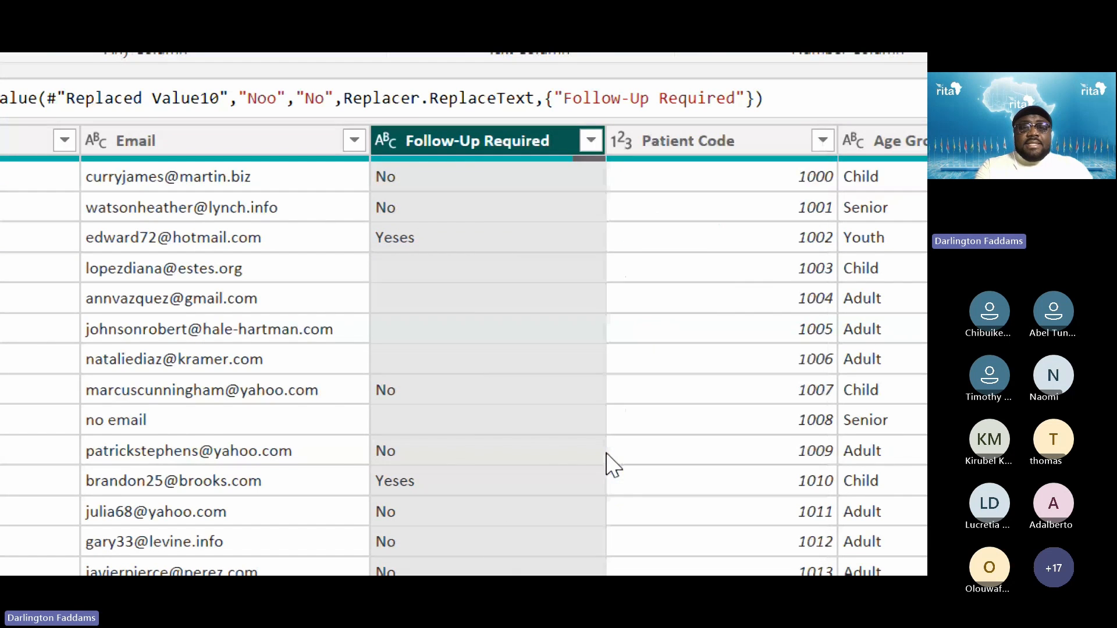
{"action": "type", "text": "Yeses"}
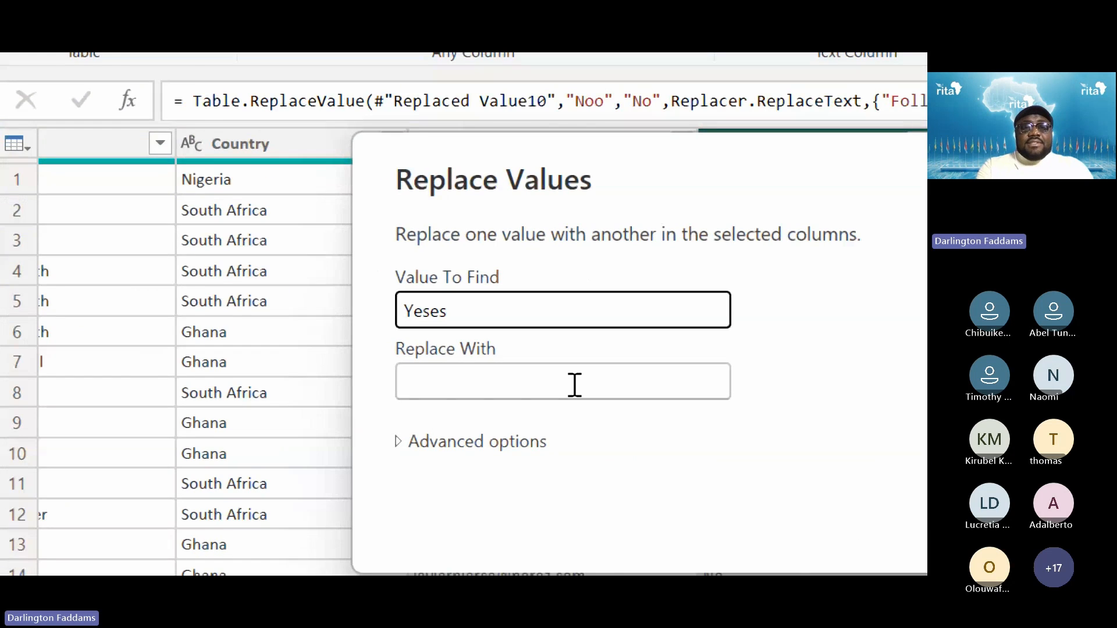
{"action": "left_click", "coordinate": [314, 352]}
{"action": "type", "text": "Yeses"}
{"action": "key", "text": "BackSpace"}
{"action": "key", "text": "BackSpace"}
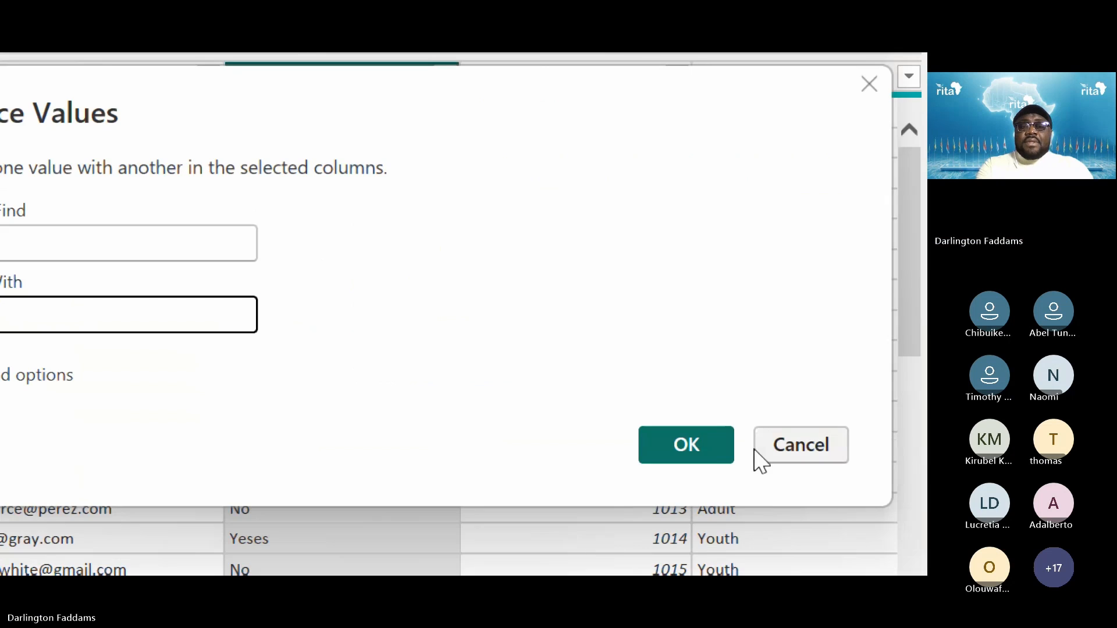
{"action": "left_click", "coordinate": [699, 442]}
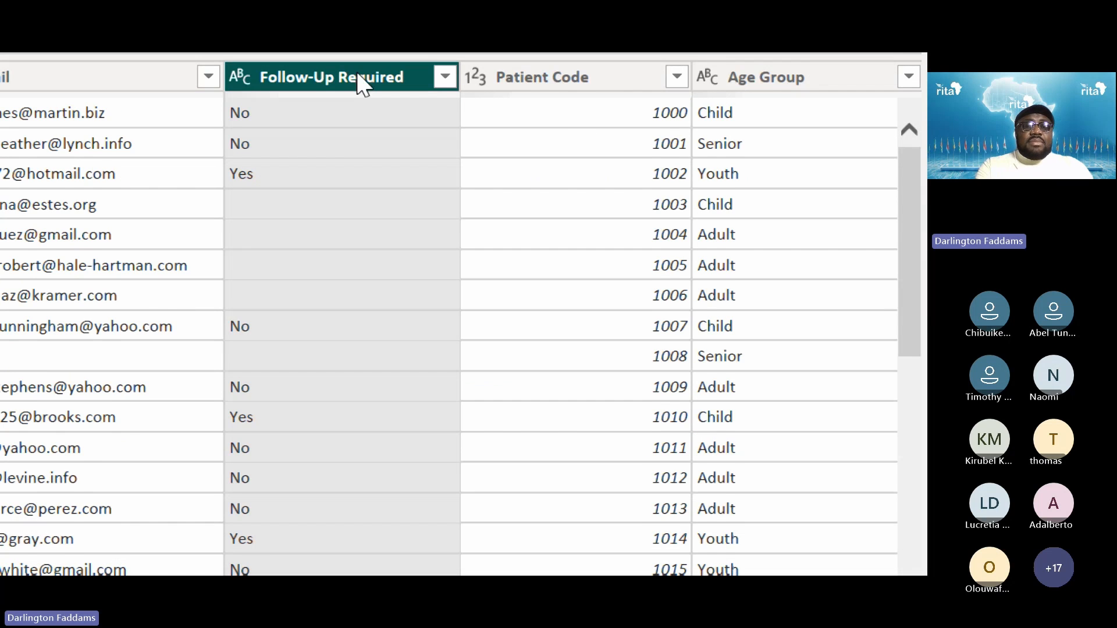
Replace the blank values in the Follow-Up Required column with unknown and check the column's list of distinct values.
{"action": "right_click", "coordinate": [299, 110]}
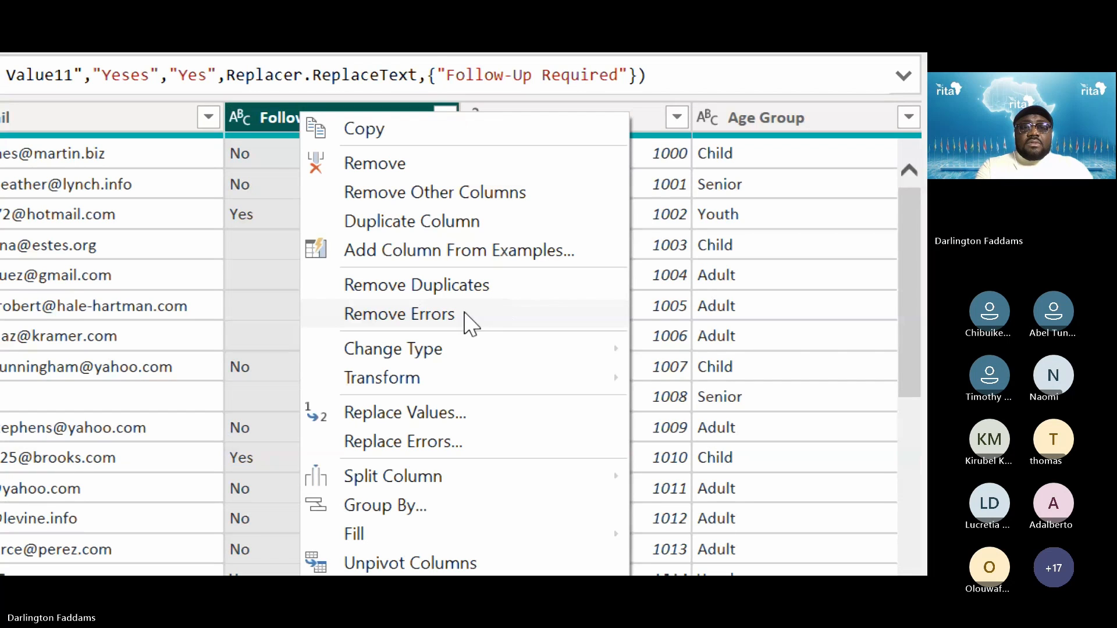
{"action": "left_click", "coordinate": [437, 416]}
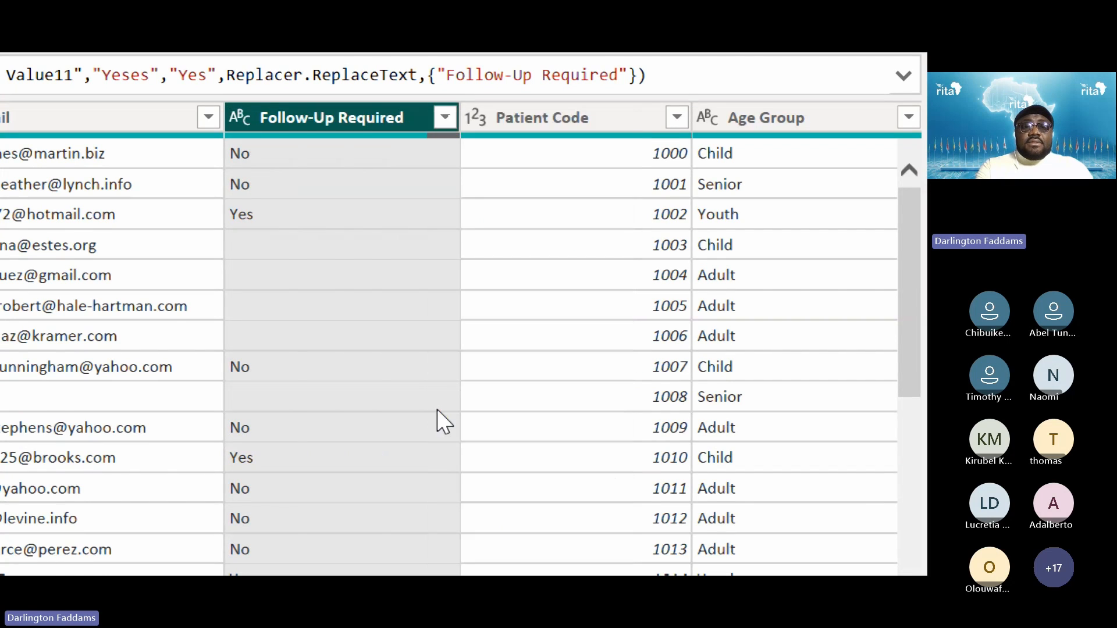
{"action": "left_click", "coordinate": [187, 361]}
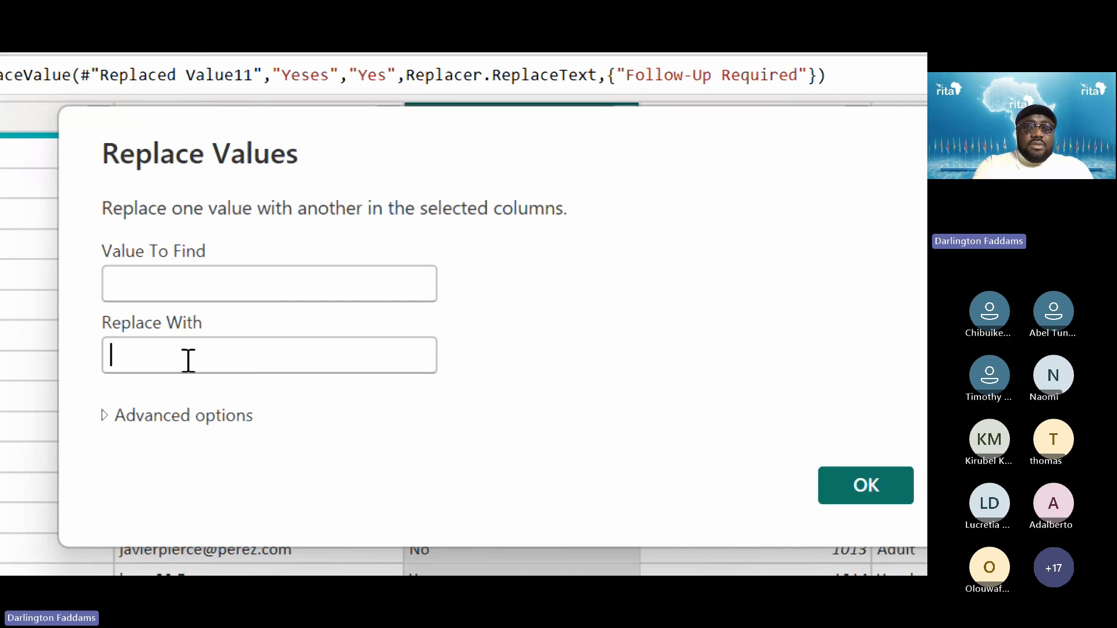
{"action": "type", "text": "nu"}
{"action": "key", "text": "BackSpace"}
{"action": "key", "text": "BackSpace"}
{"action": "type", "text": "unknown"}
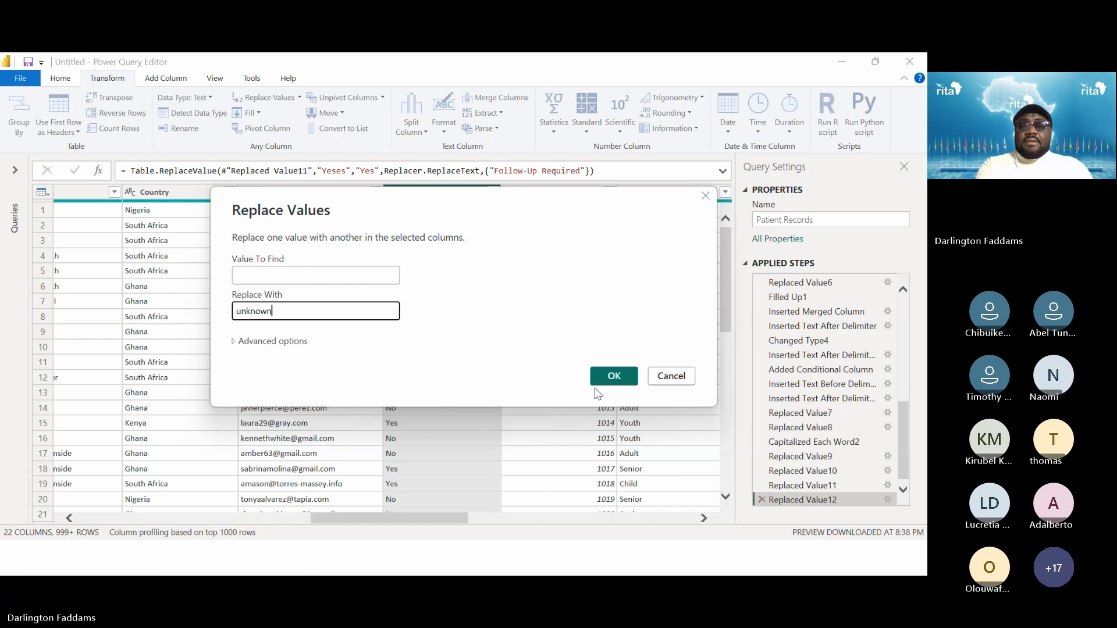
{"action": "left_click", "coordinate": [612, 376]}
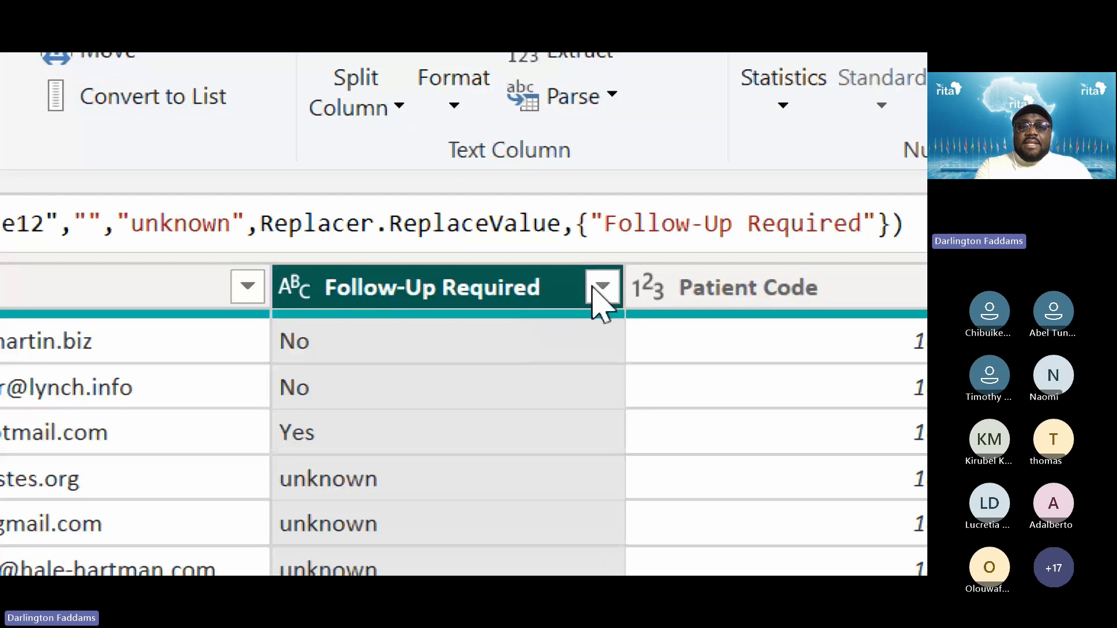
{"action": "left_click", "coordinate": [594, 289]}
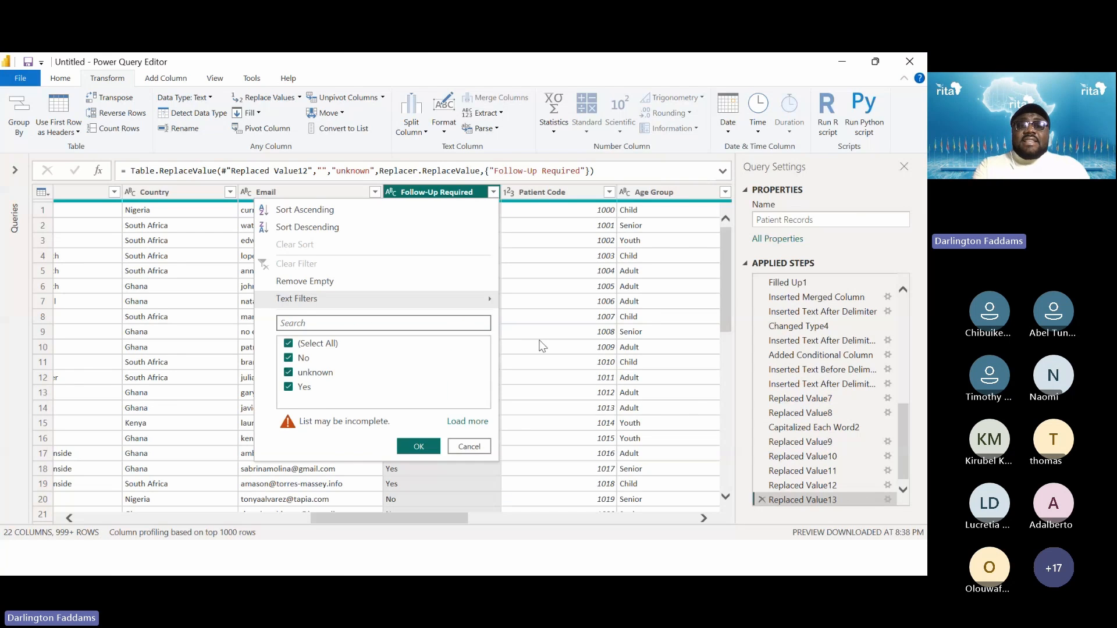
{"action": "left_click", "coordinate": [538, 346]}
Switch to the slides, read the tip about using "Unknown" and the Step 2.17 instructions, and return to Power Query Editor.
{"action": "key", "text": "alt+Tab"}
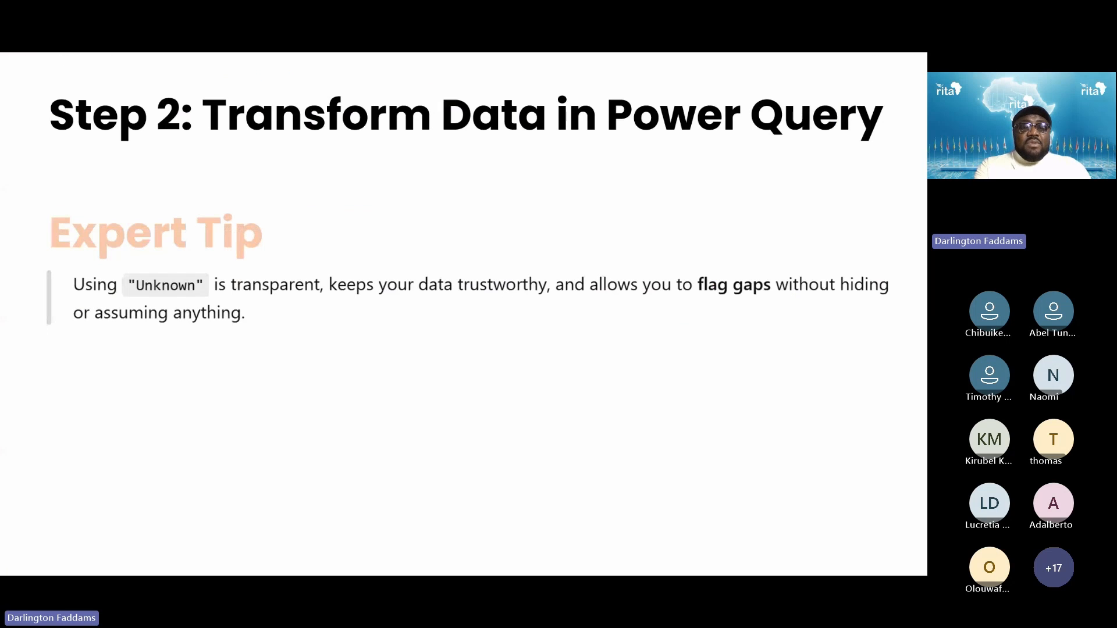
{"action": "key", "text": "super+plus"}
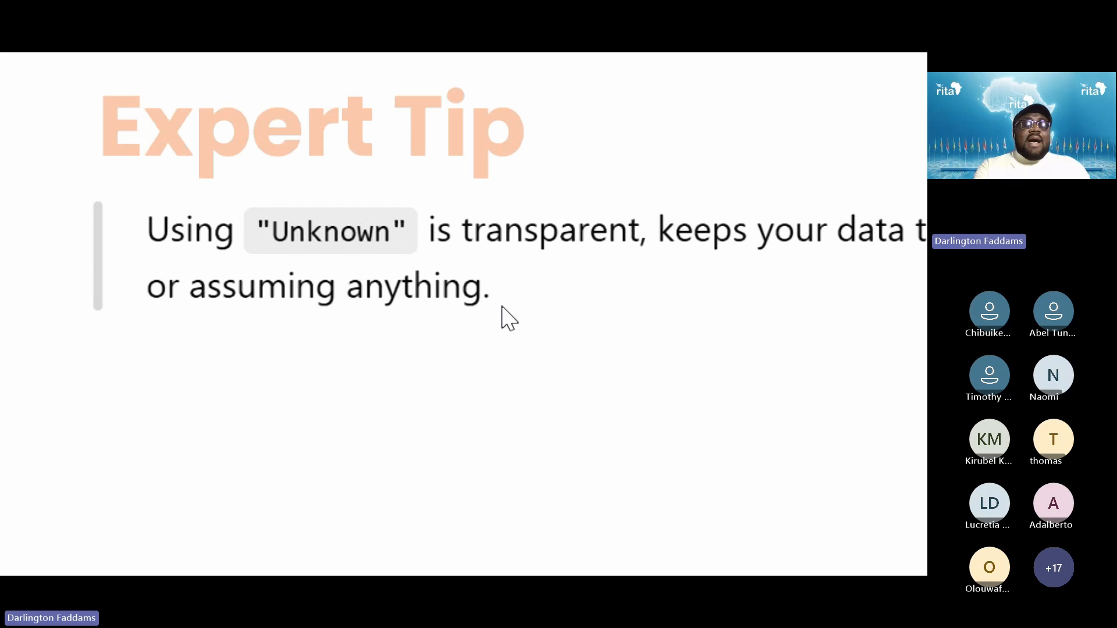
{"action": "key", "text": "super+minus"}
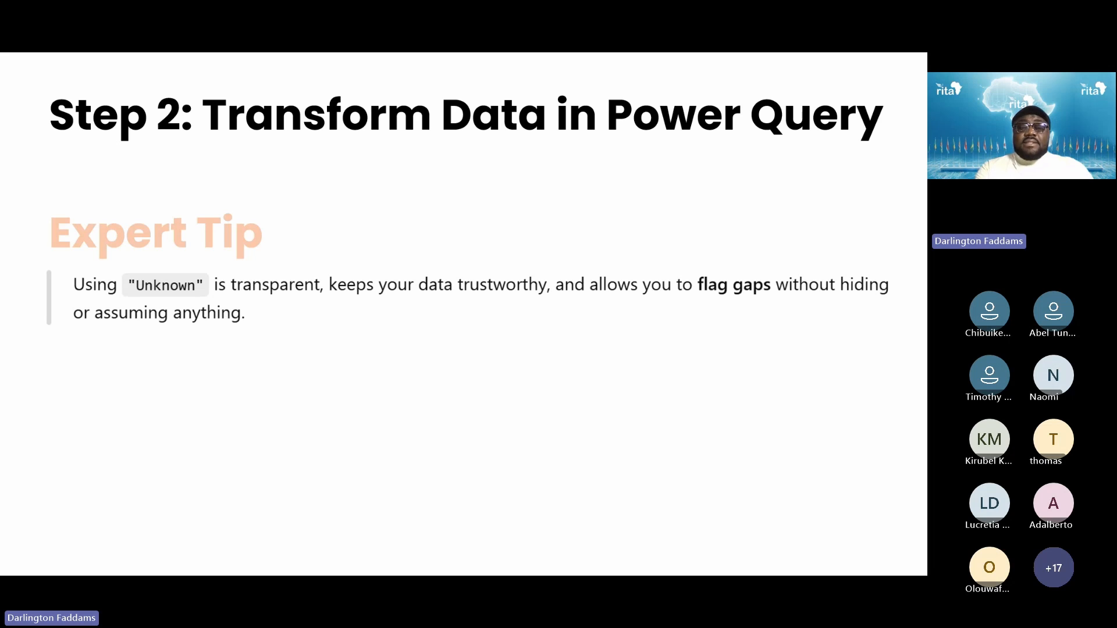
{"action": "key", "text": "Right"}
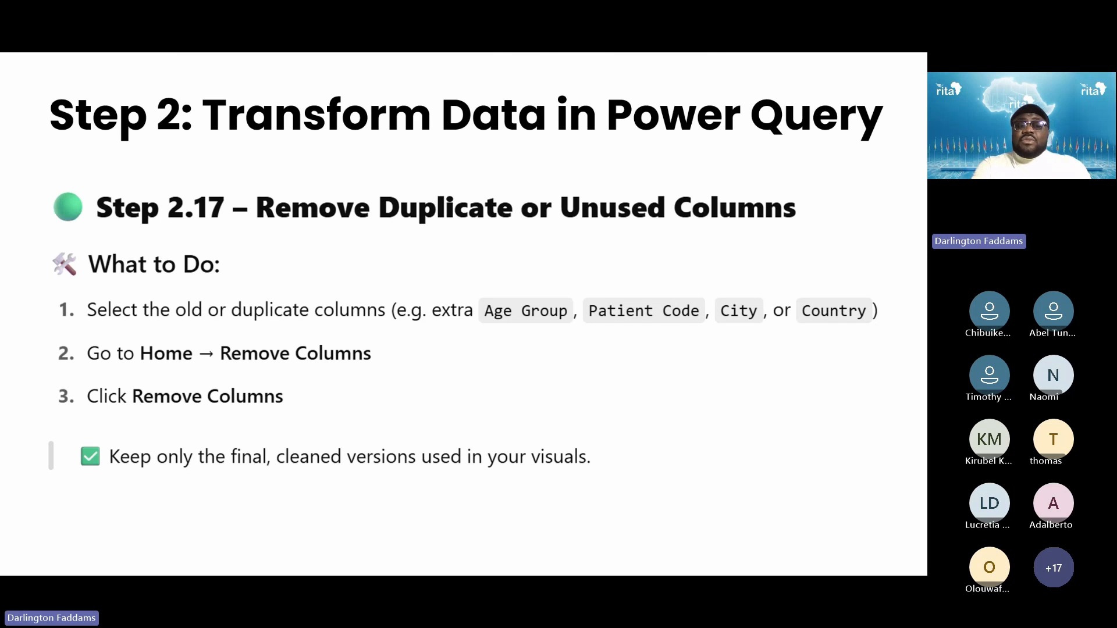
{"action": "key", "text": "alt+Tab"}
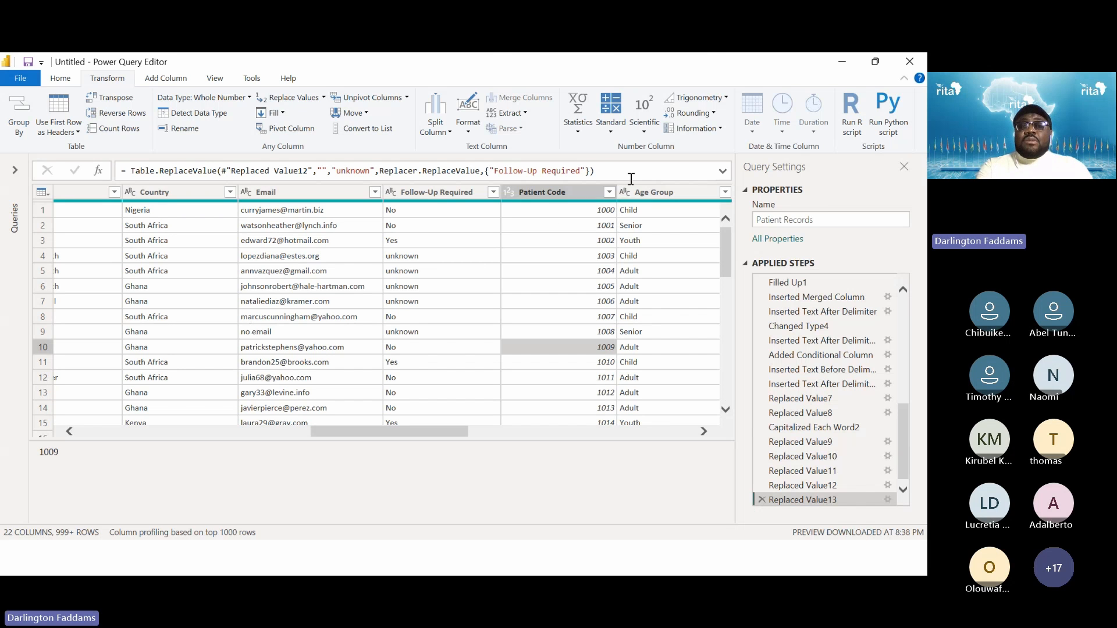
Look through the derived and duplicate columns and remove the Age Group column next to Patient Code.
{"action": "left_click", "coordinate": [591, 192]}
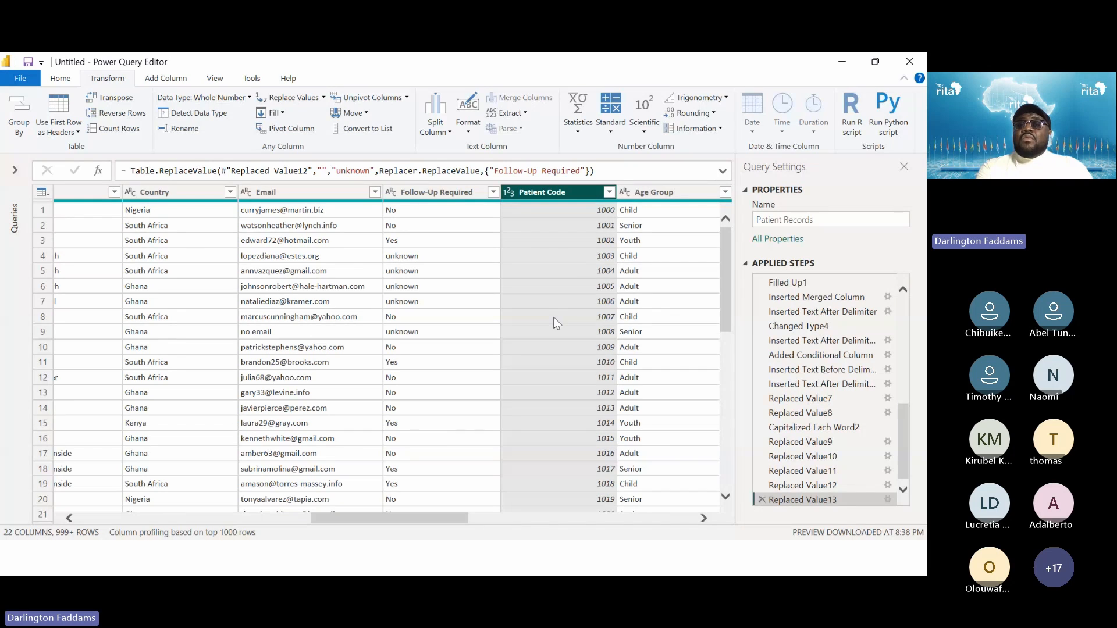
{"action": "scroll", "coordinate": [556, 323], "scroll_direction": "right", "scroll_amount": 6}
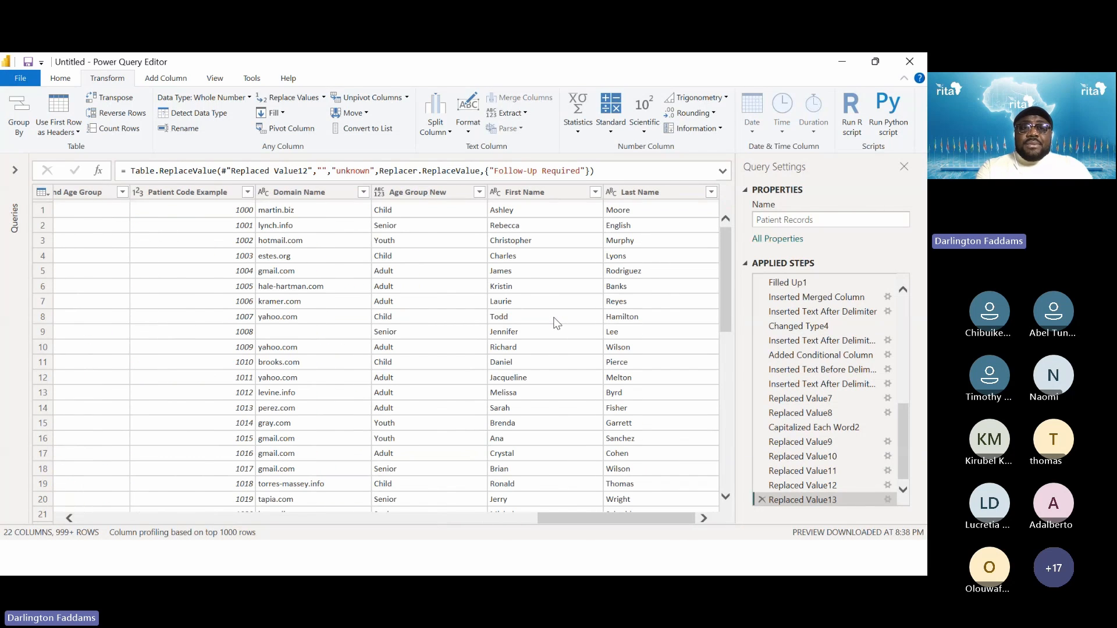
{"action": "left_click", "coordinate": [417, 192]}
{"action": "scroll", "coordinate": [381, 230], "scroll_direction": "left", "scroll_amount": 3}
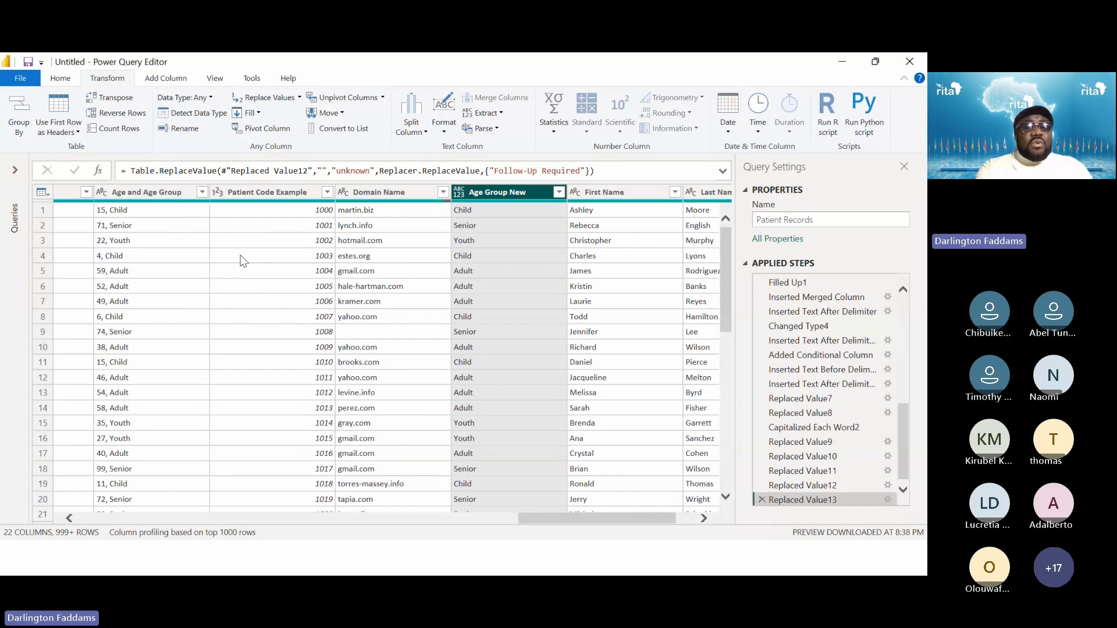
{"action": "scroll", "coordinate": [197, 249], "scroll_direction": "left", "scroll_amount": 1}
{"action": "scroll", "coordinate": [196, 247], "scroll_direction": "left", "scroll_amount": 3}
{"action": "left_click", "coordinate": [197, 247]}
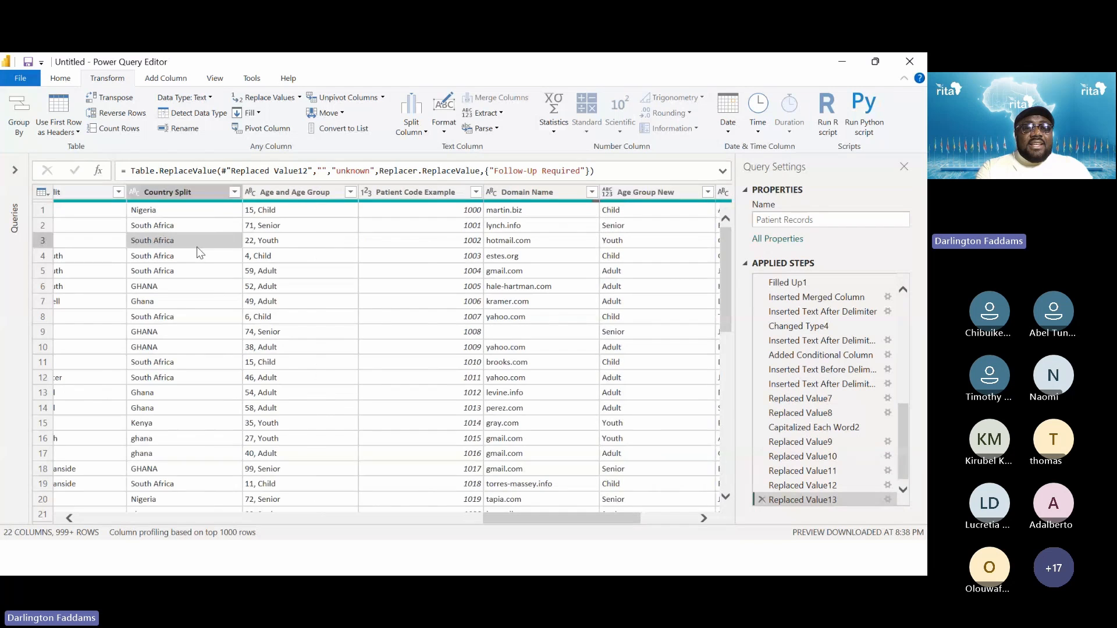
{"action": "scroll", "coordinate": [198, 250], "scroll_direction": "left", "scroll_amount": 3}
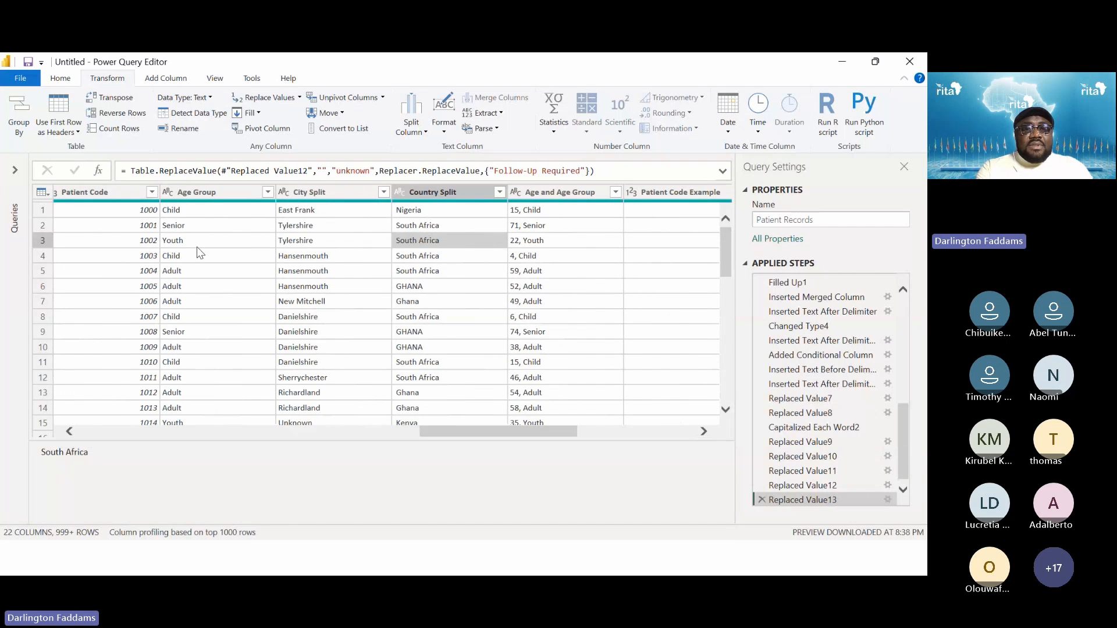
{"action": "left_click", "coordinate": [202, 194]}
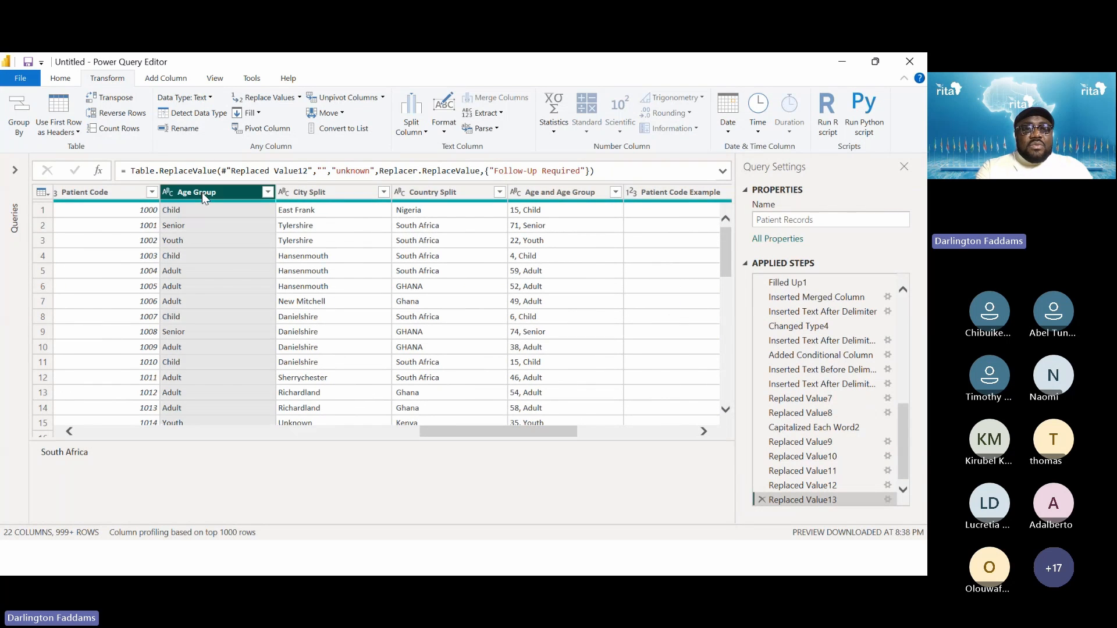
{"action": "right_click", "coordinate": [201, 194]}
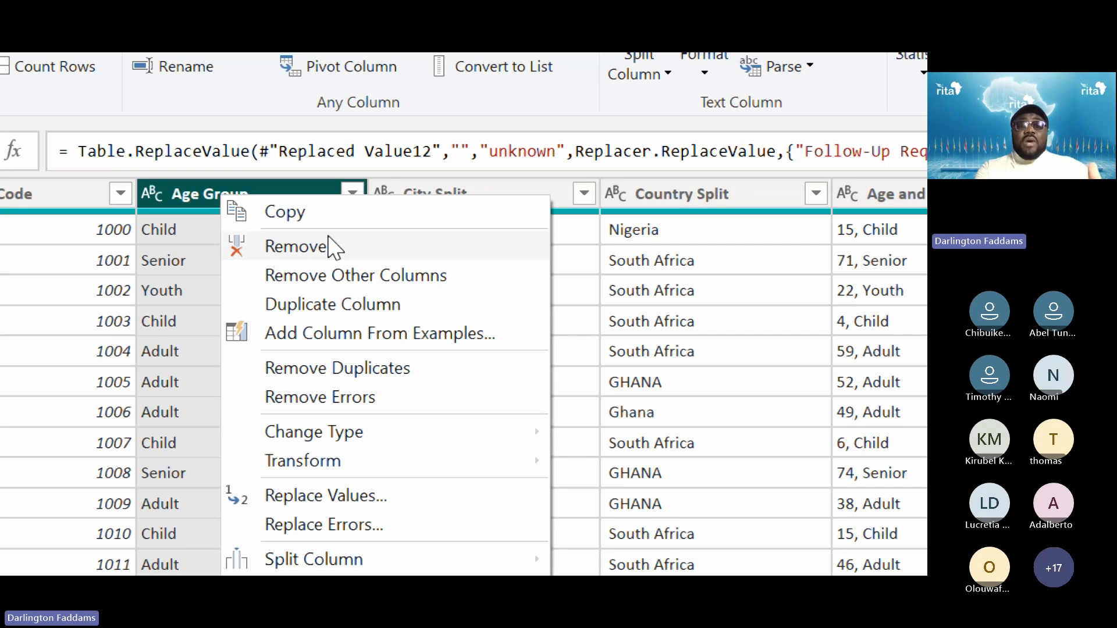
{"action": "left_click", "coordinate": [281, 247]}
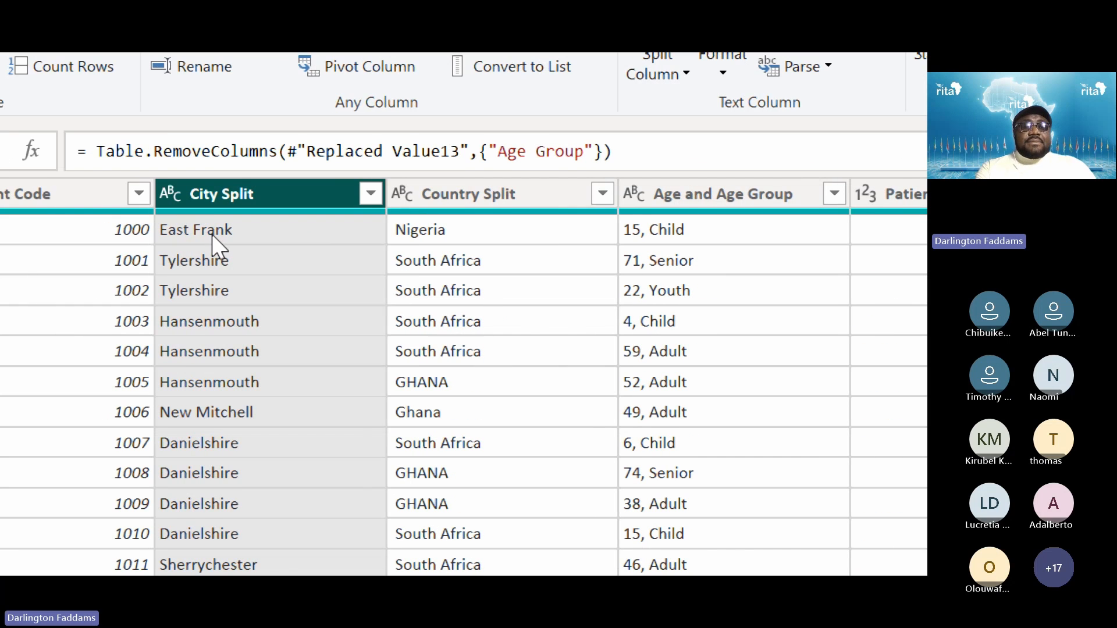
Remove the City Split column from the query.
{"action": "scroll", "coordinate": [219, 247], "scroll_direction": "left", "scroll_amount": 5}
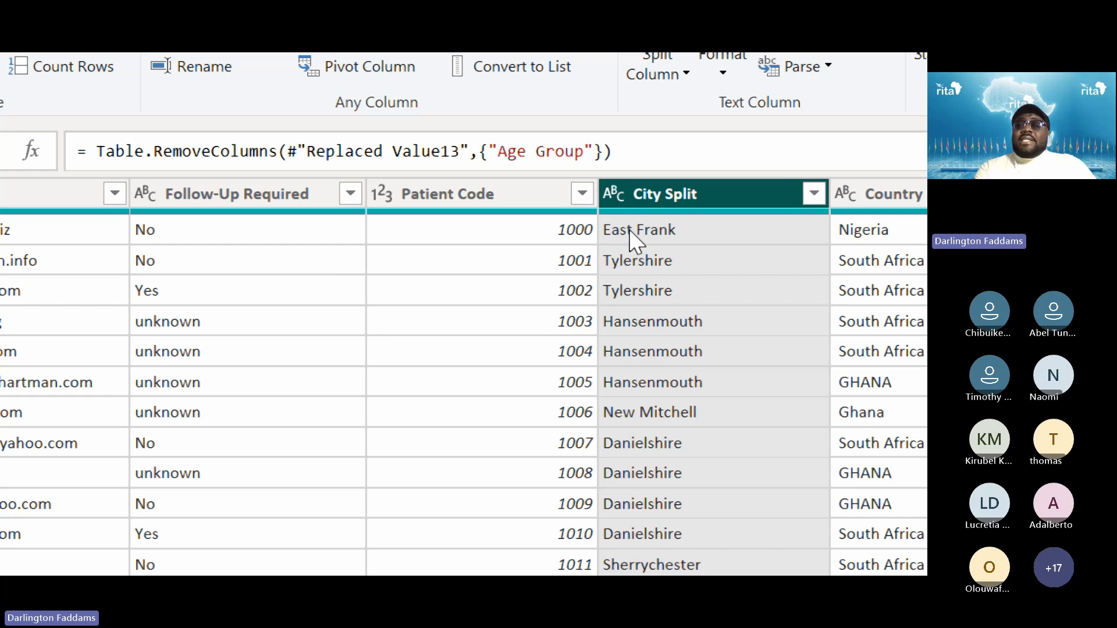
{"action": "right_click", "coordinate": [676, 187]}
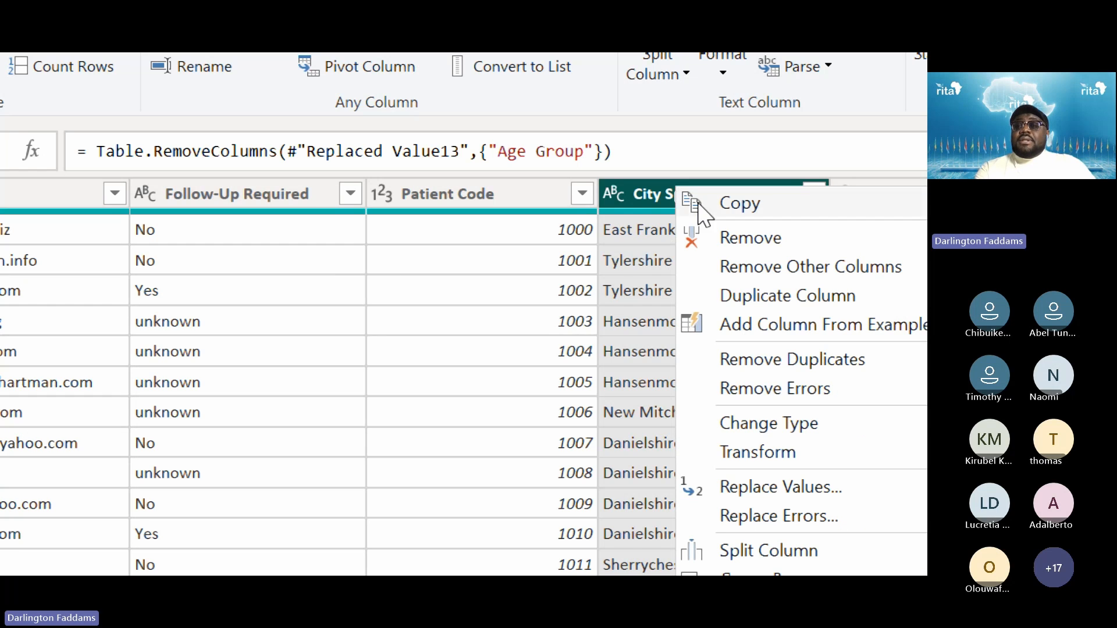
{"action": "left_click", "coordinate": [692, 238]}
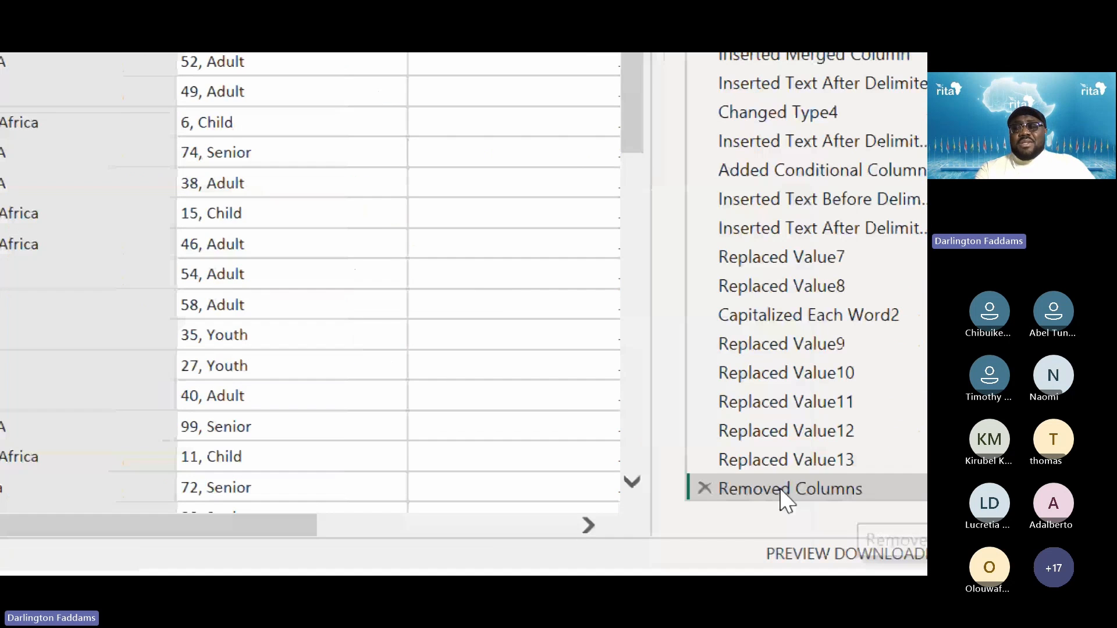
Go back to the Replaced Value13 applied step and remove the City column there as an inserted intermediate step.
{"action": "left_click", "coordinate": [759, 466]}
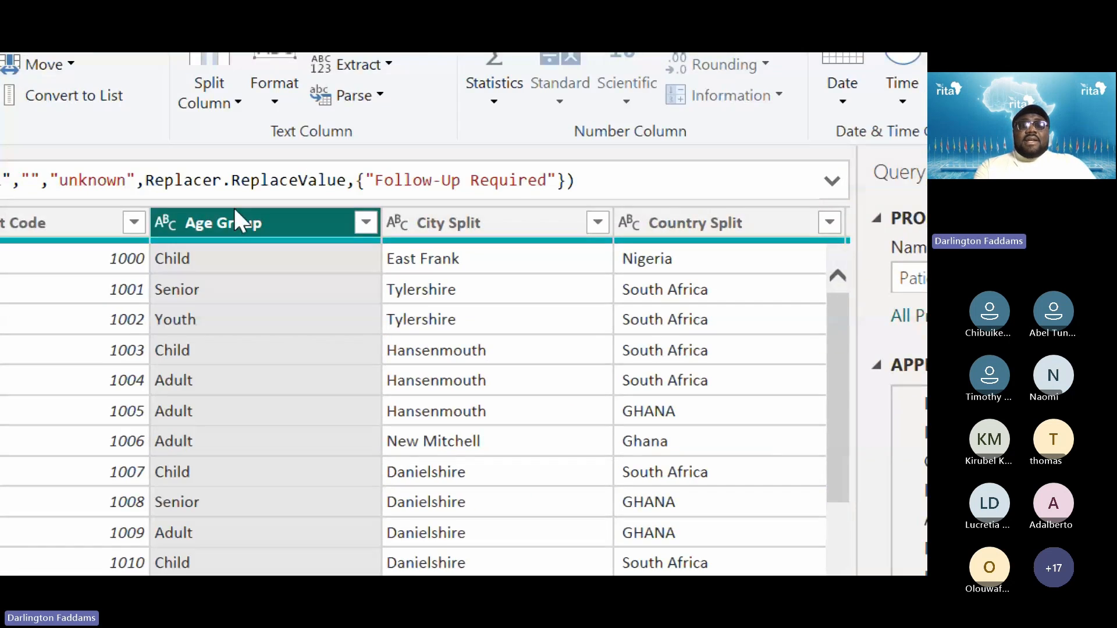
{"action": "left_click", "coordinate": [469, 224]}
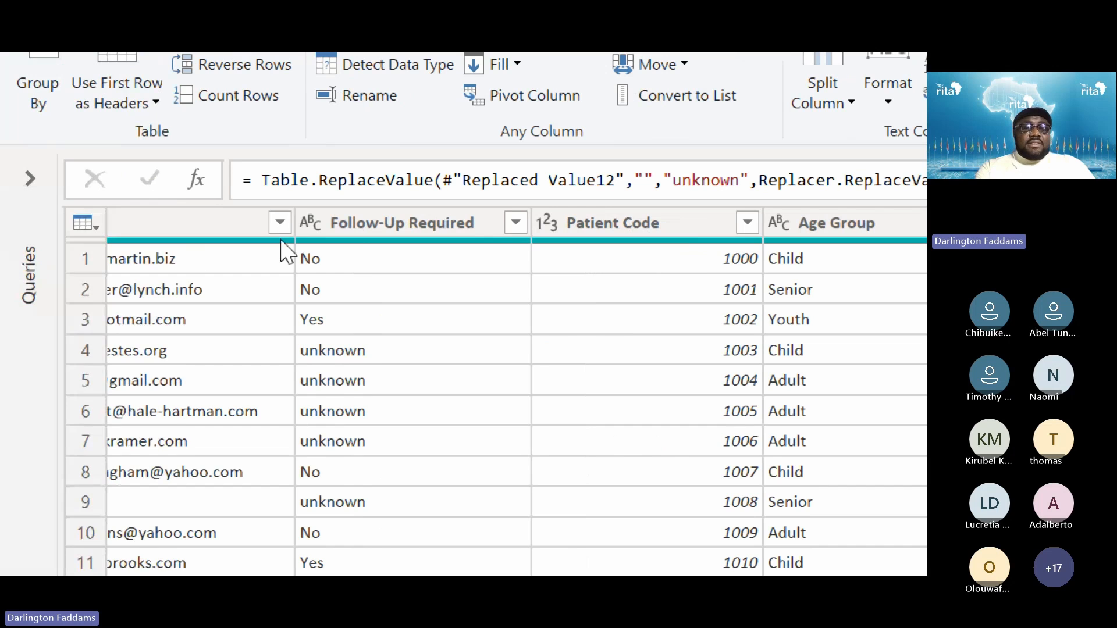
{"action": "mouse_move", "coordinate": [287, 252]}
{"action": "scroll", "coordinate": [421, 379], "scroll_direction": "left", "scroll_amount": 6}
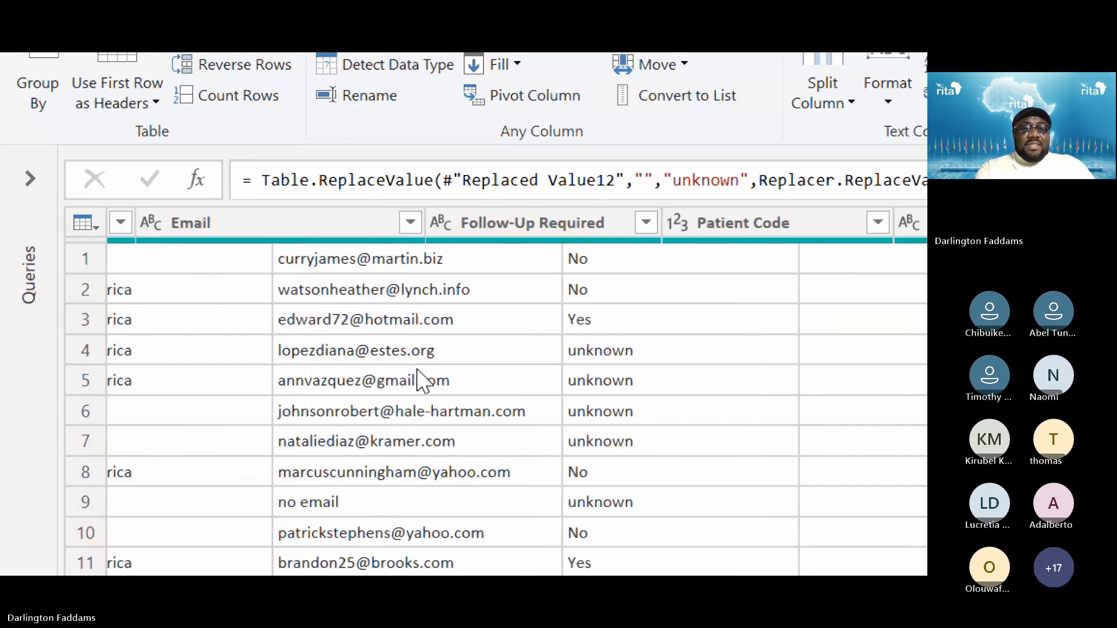
{"action": "scroll", "coordinate": [422, 379], "scroll_direction": "left", "scroll_amount": 2}
{"action": "left_click", "coordinate": [278, 231]}
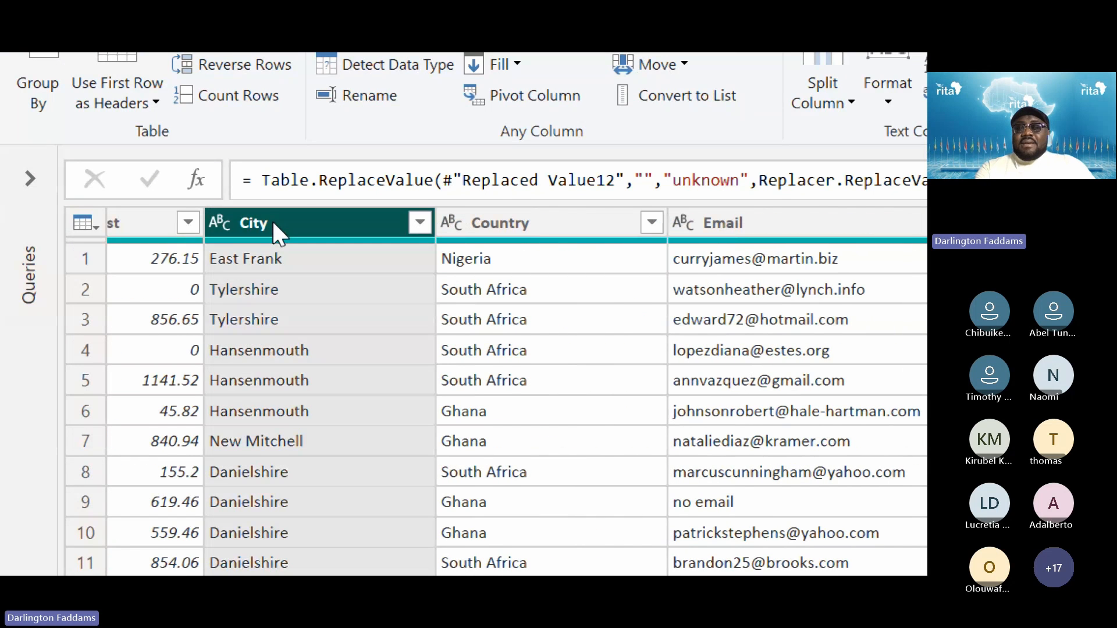
{"action": "right_click", "coordinate": [274, 223]}
{"action": "left_click", "coordinate": [324, 275]}
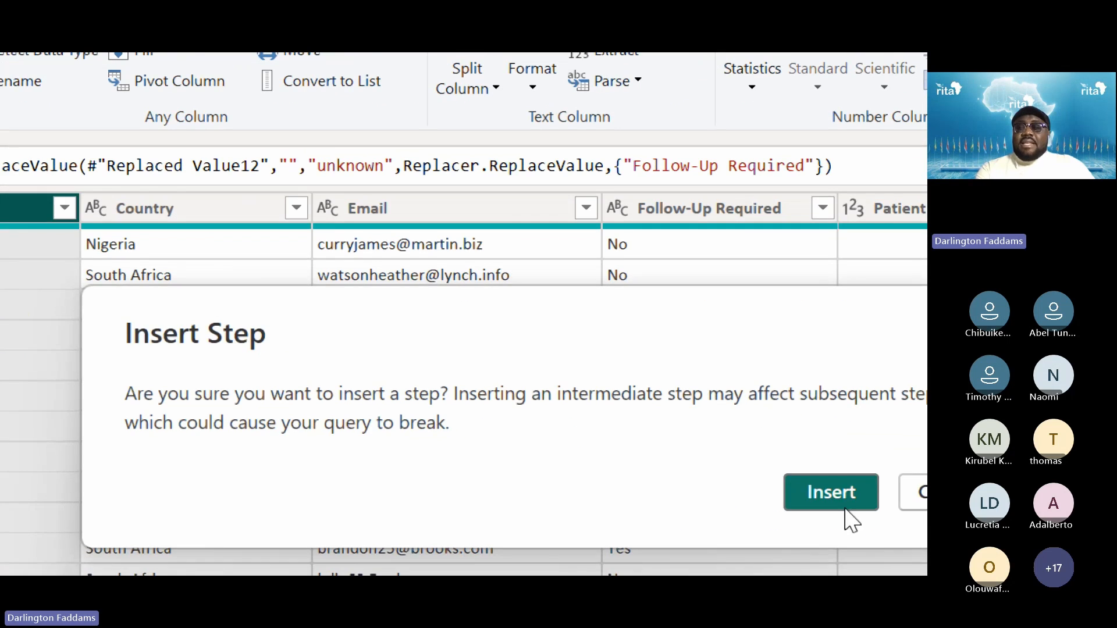
{"action": "left_click", "coordinate": [846, 511]}
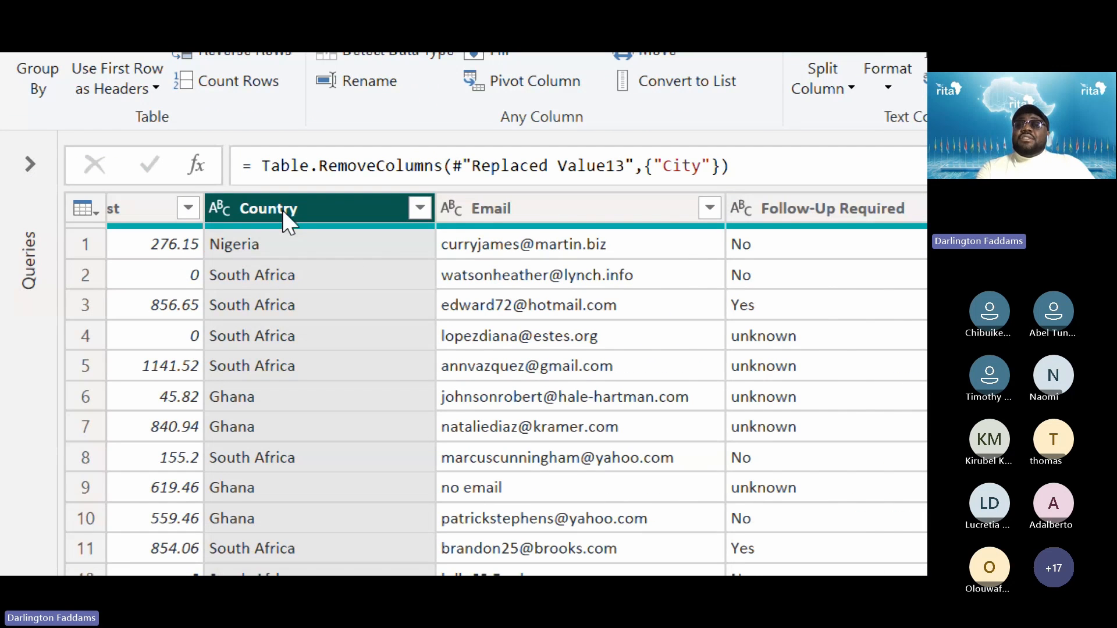
Check the distinct values in Country and Country Split, and remove the Country Split column as an inserted intermediate step.
{"action": "left_click", "coordinate": [420, 207]}
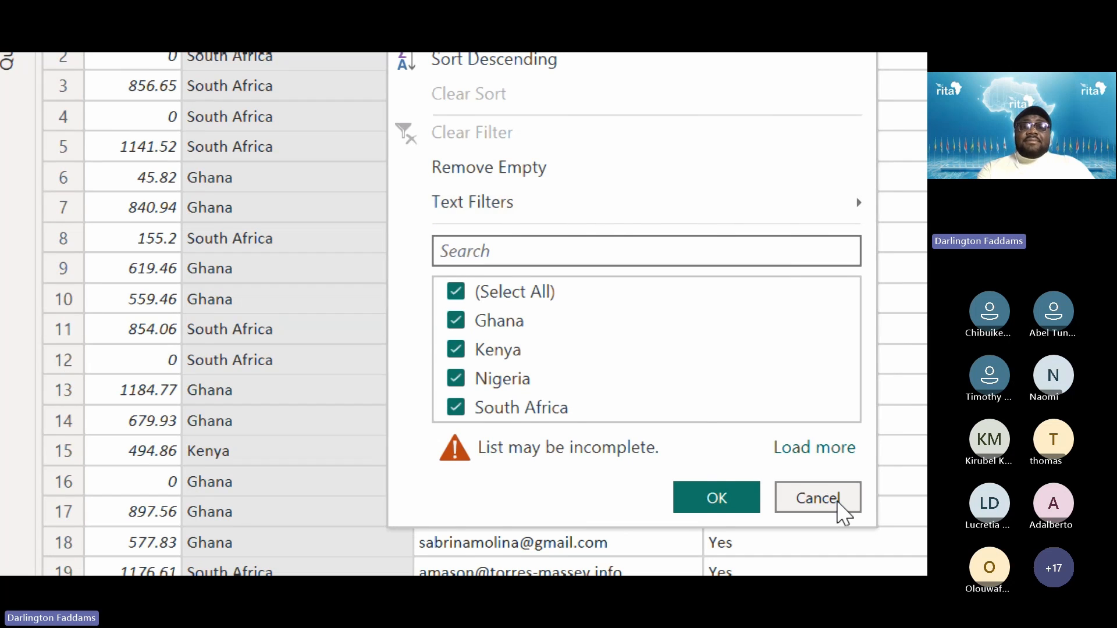
{"action": "left_click", "coordinate": [837, 502]}
{"action": "scroll", "coordinate": [623, 274], "scroll_direction": "right", "scroll_amount": 5}
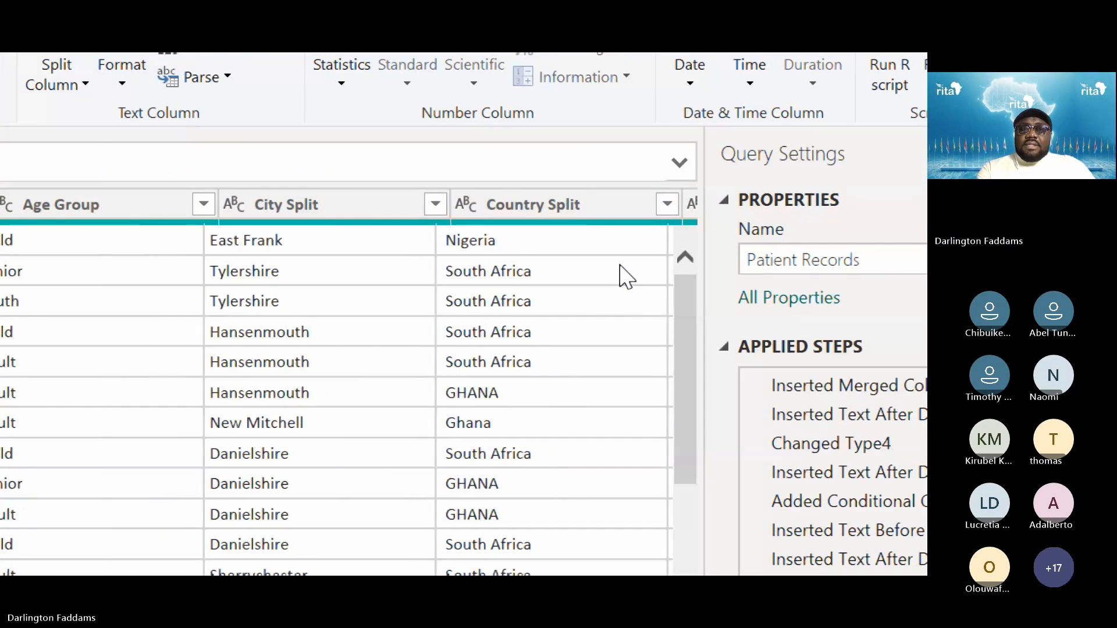
{"action": "scroll", "coordinate": [623, 274], "scroll_direction": "right", "scroll_amount": 2}
{"action": "left_click", "coordinate": [546, 212]}
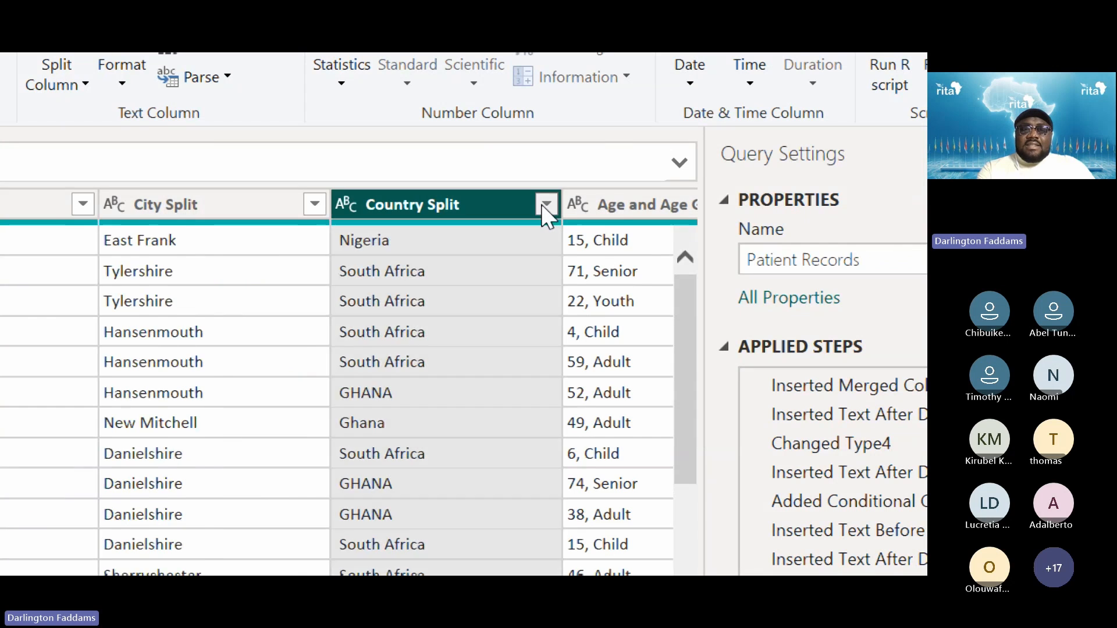
{"action": "left_click", "coordinate": [545, 205]}
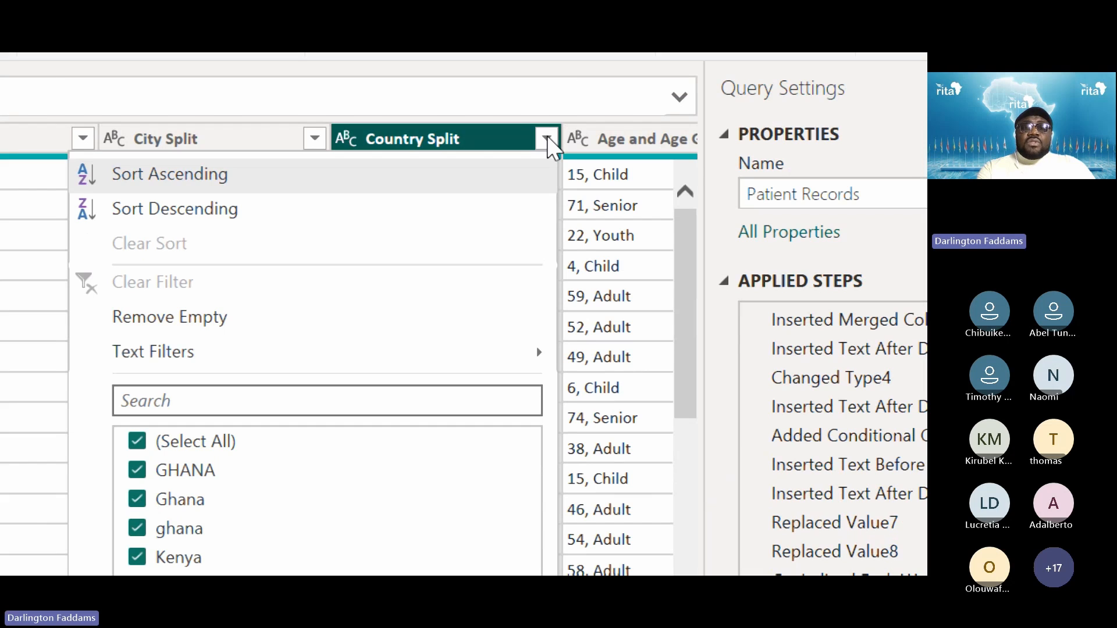
{"action": "left_click", "coordinate": [546, 120]}
{"action": "right_click", "coordinate": [474, 140]}
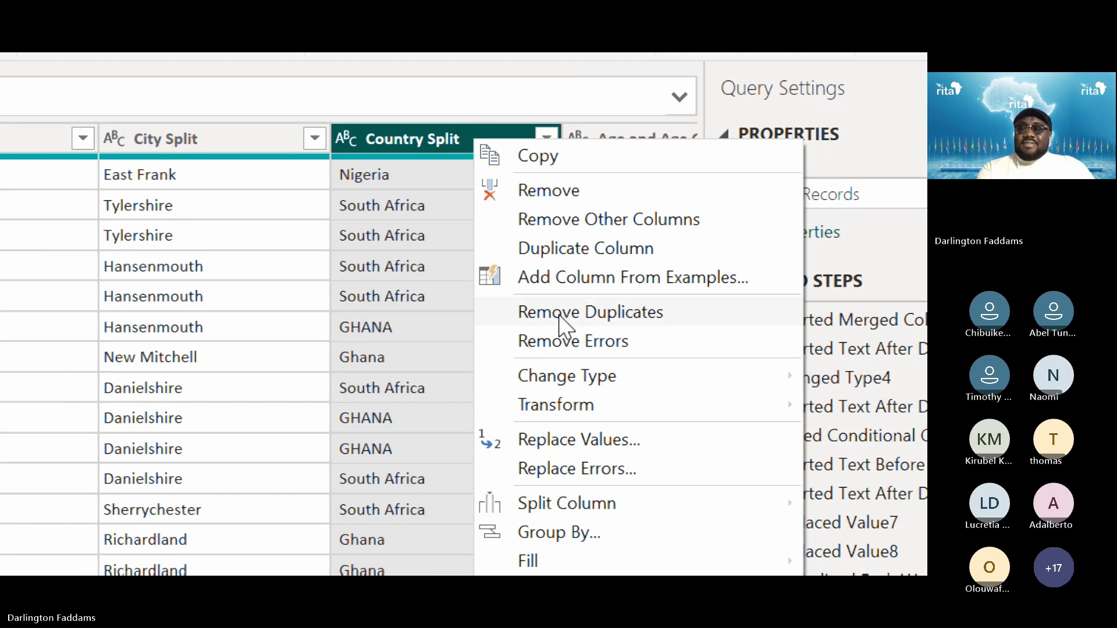
{"action": "left_click", "coordinate": [537, 188]}
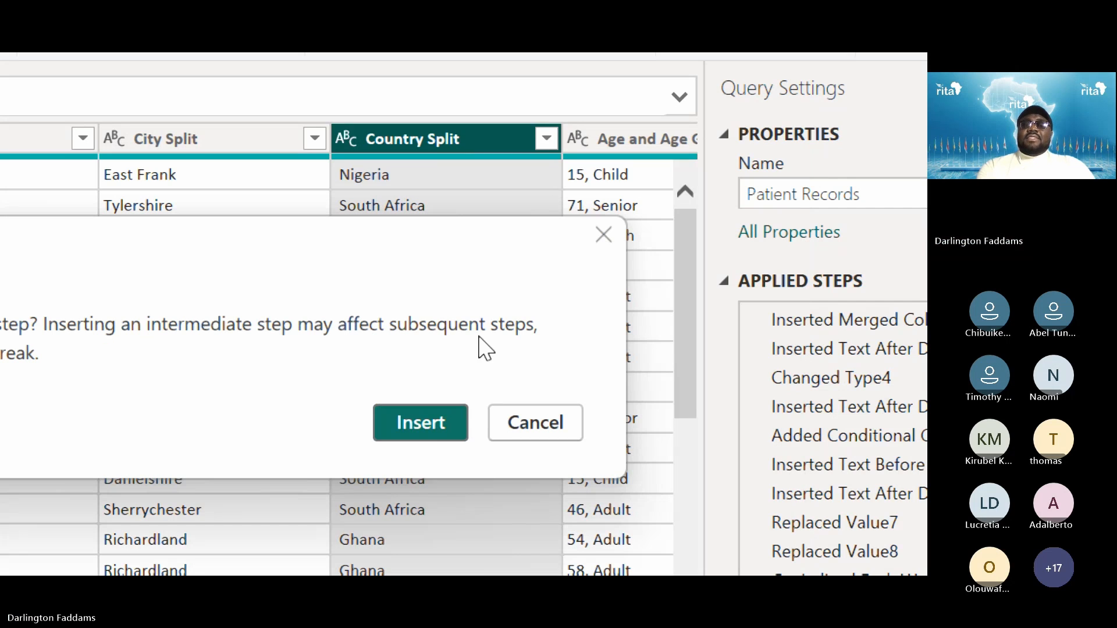
{"action": "left_click", "coordinate": [431, 424]}
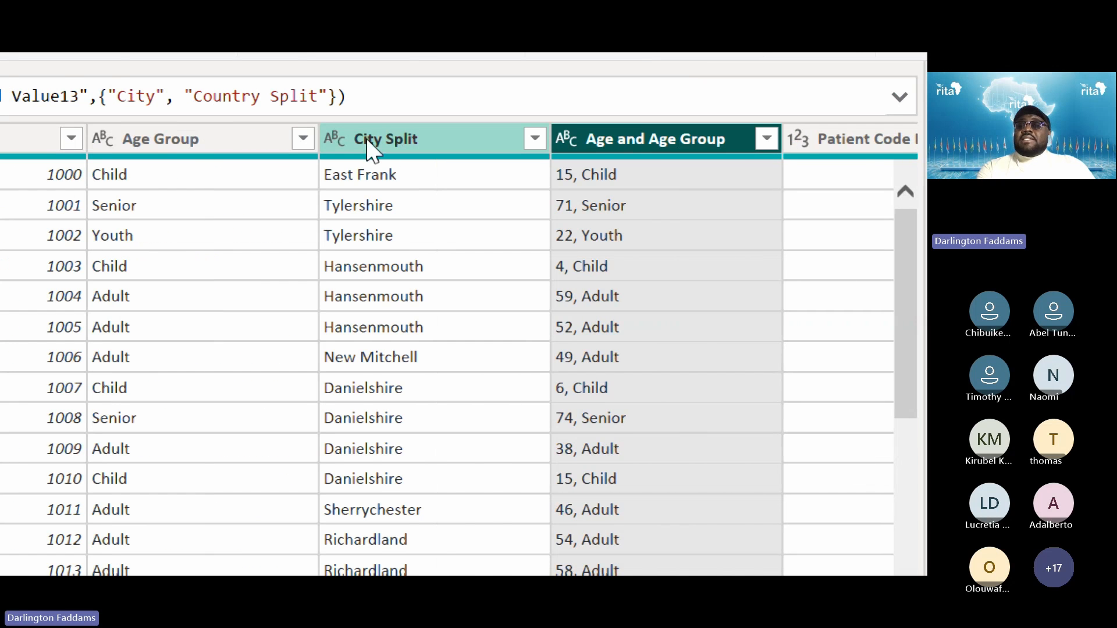
Rename the City Split column to City, accepting the insertion of an intermediate step.
{"action": "double_click", "coordinate": [378, 142]}
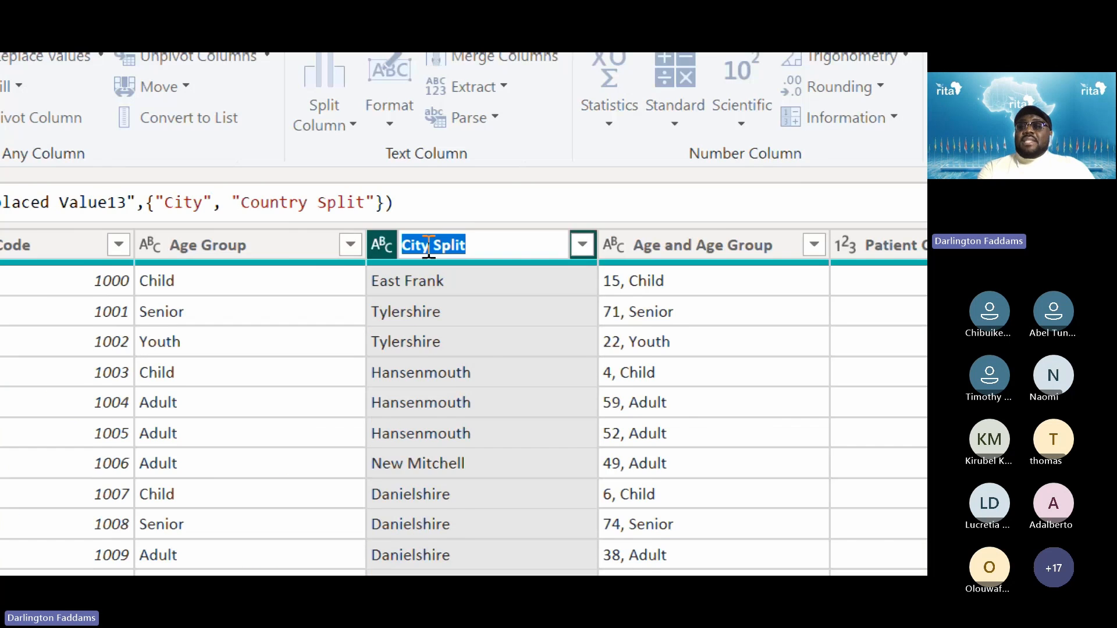
{"action": "left_click", "coordinate": [514, 320]}
{"action": "key", "text": "BackSpace"}
{"action": "key", "text": "BackSpace"}
{"action": "key", "text": "BackSpace"}
{"action": "key", "text": "BackSpace"}
{"action": "key", "text": "BackSpace"}
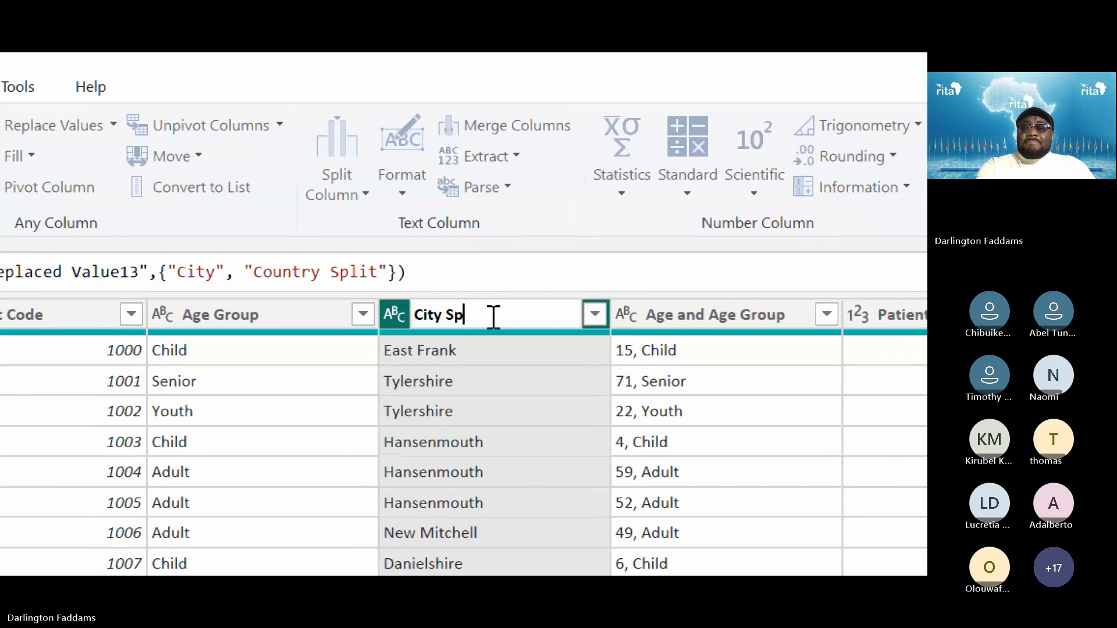
{"action": "key", "text": "Return"}
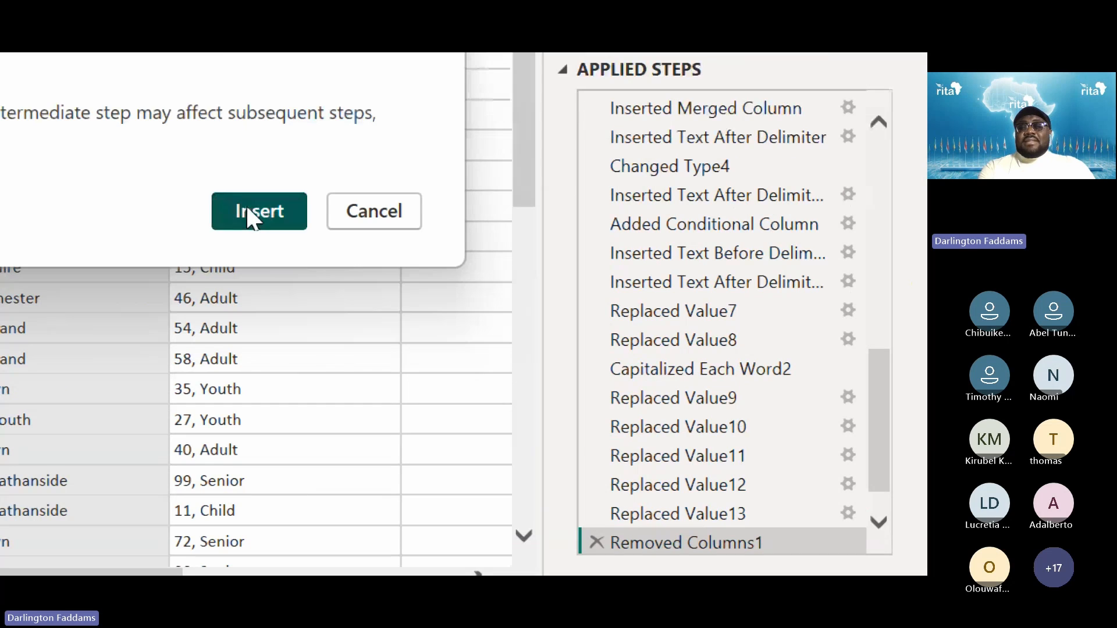
{"action": "left_click", "coordinate": [380, 248]}
Delete the last Removed Columns applied step that follows Renamed Columns1.
{"action": "scroll", "coordinate": [810, 528], "scroll_direction": "down", "scroll_amount": 1}
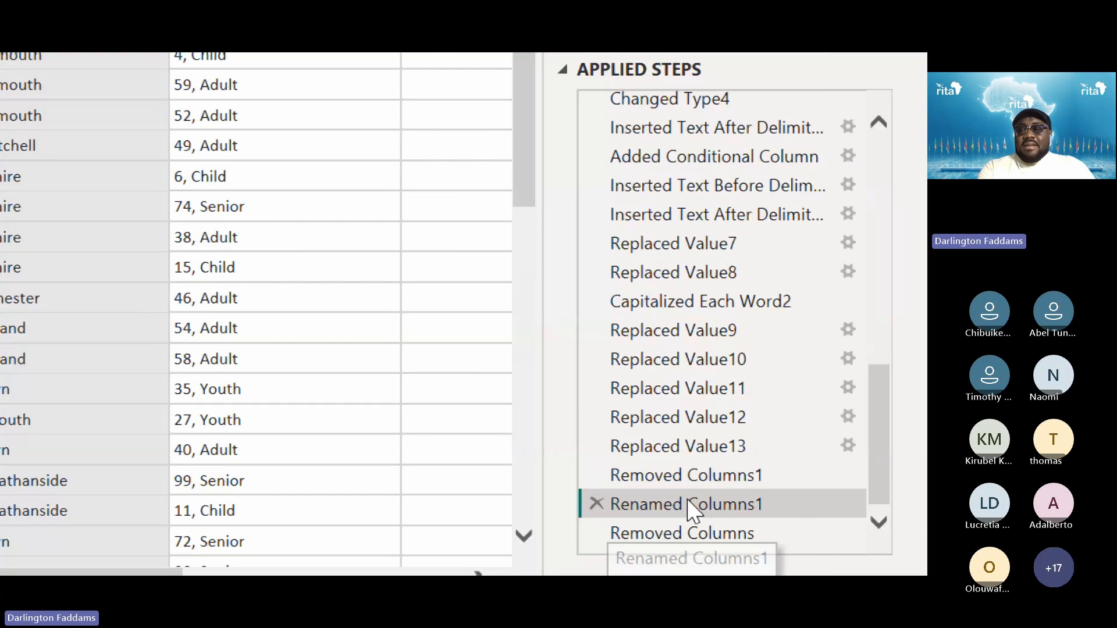
{"action": "right_click", "coordinate": [614, 533]}
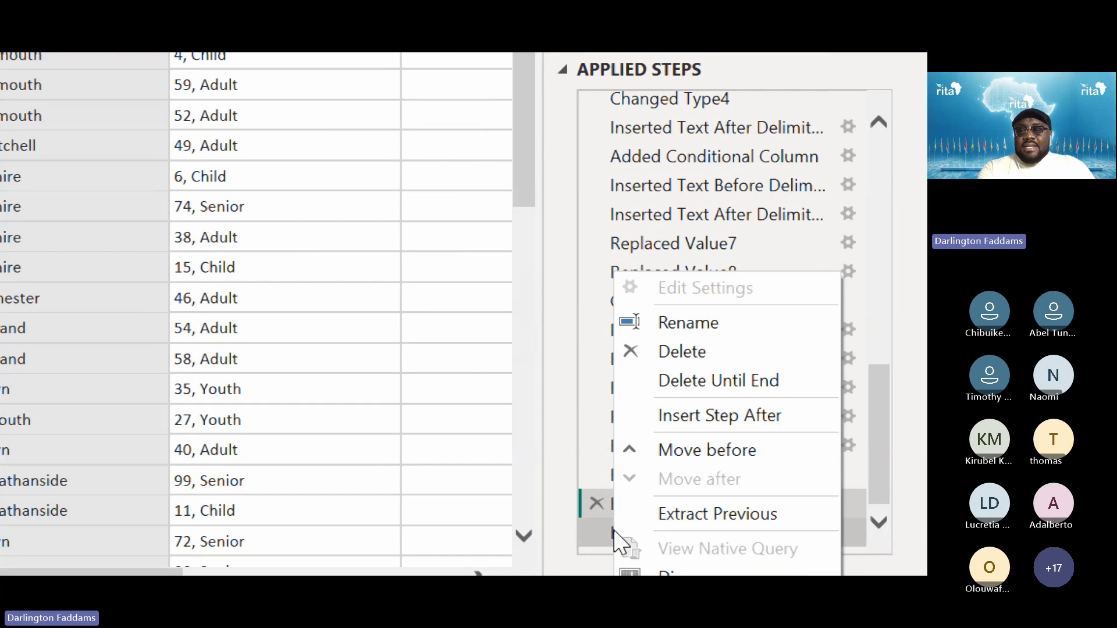
{"action": "left_click", "coordinate": [746, 352]}
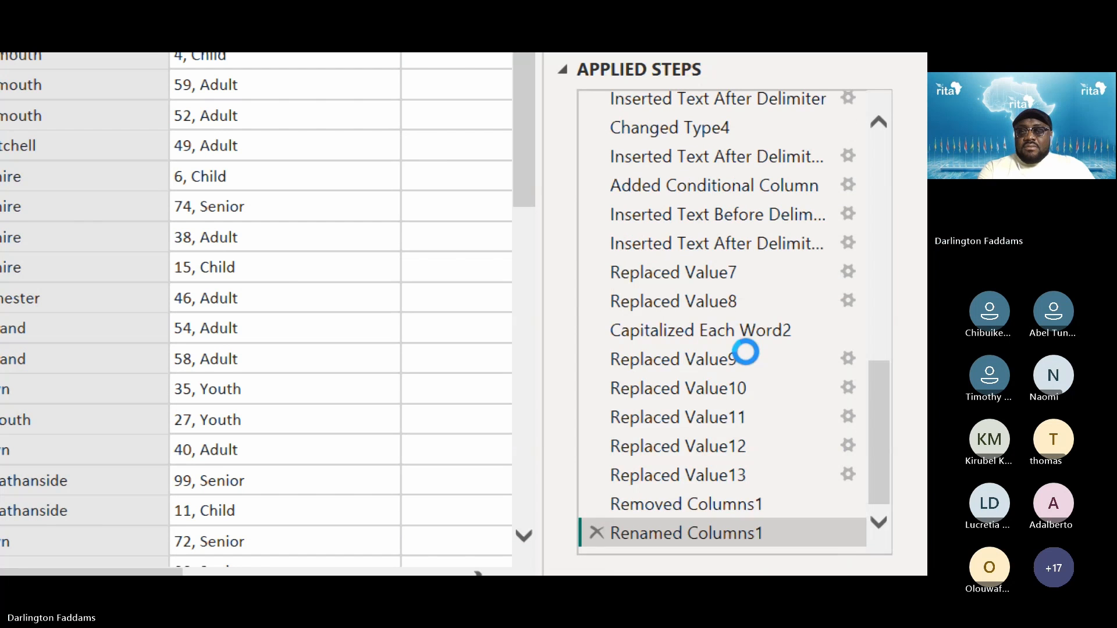
Move the renamed City column so it sits between Treatment Cost and Country.
{"action": "scroll", "coordinate": [280, 282], "scroll_direction": "left", "scroll_amount": 1}
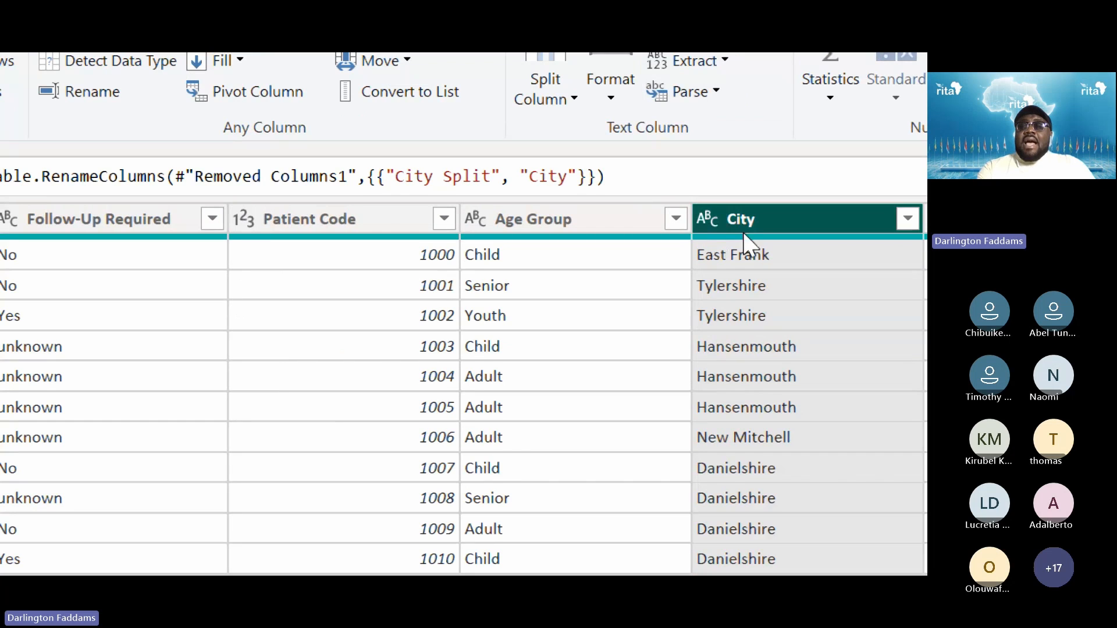
{"action": "mouse_move", "coordinate": [741, 219]}
{"action": "left_mouse_down"}
{"action": "mouse_move", "coordinate": [11, 251]}
{"action": "mouse_move", "coordinate": [3, 224]}
{"action": "mouse_move", "coordinate": [399, 219]}
{"action": "mouse_move", "coordinate": [306, 211]}
{"action": "left_mouse_up"}
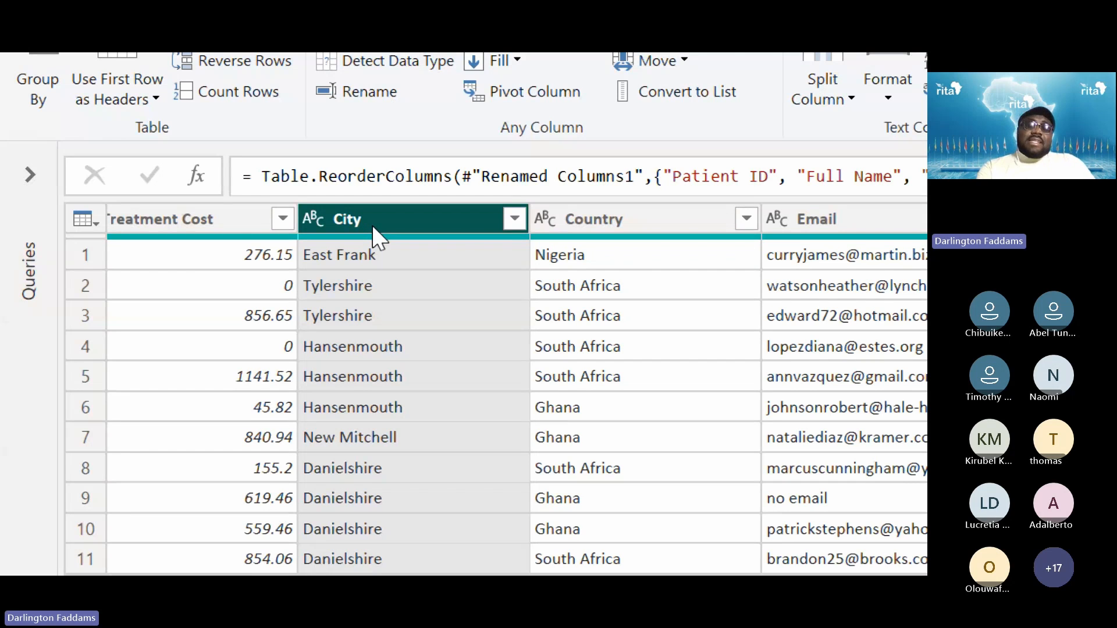
{"action": "left_click", "coordinate": [668, 218]}
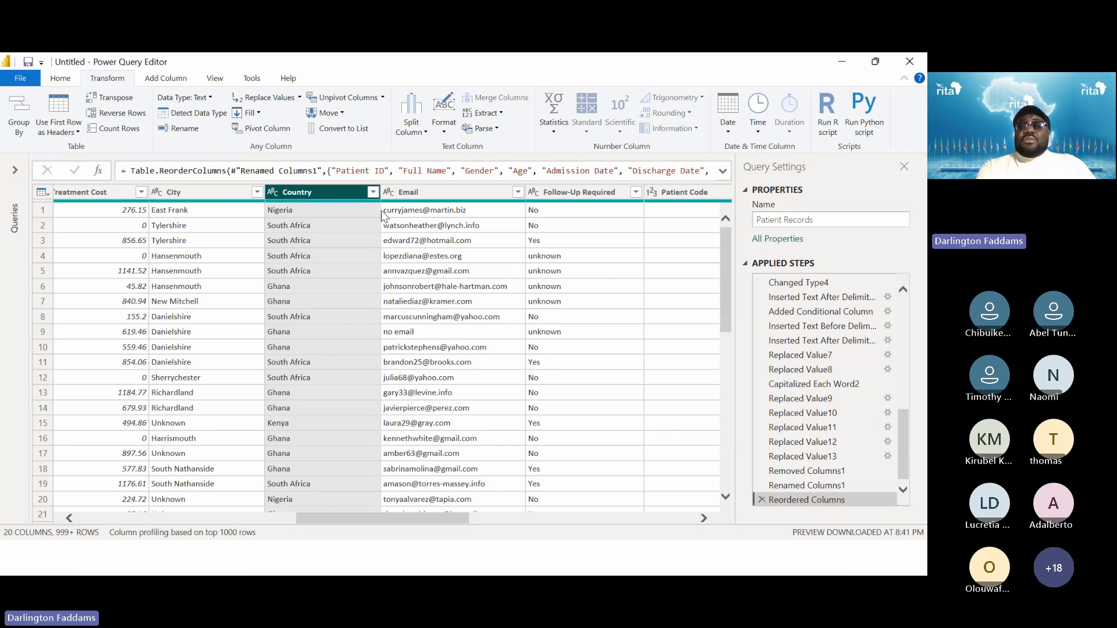
Look through the remaining derived columns and remove the Domain Name column.
{"action": "scroll", "coordinate": [643, 209], "scroll_direction": "right", "scroll_amount": 5}
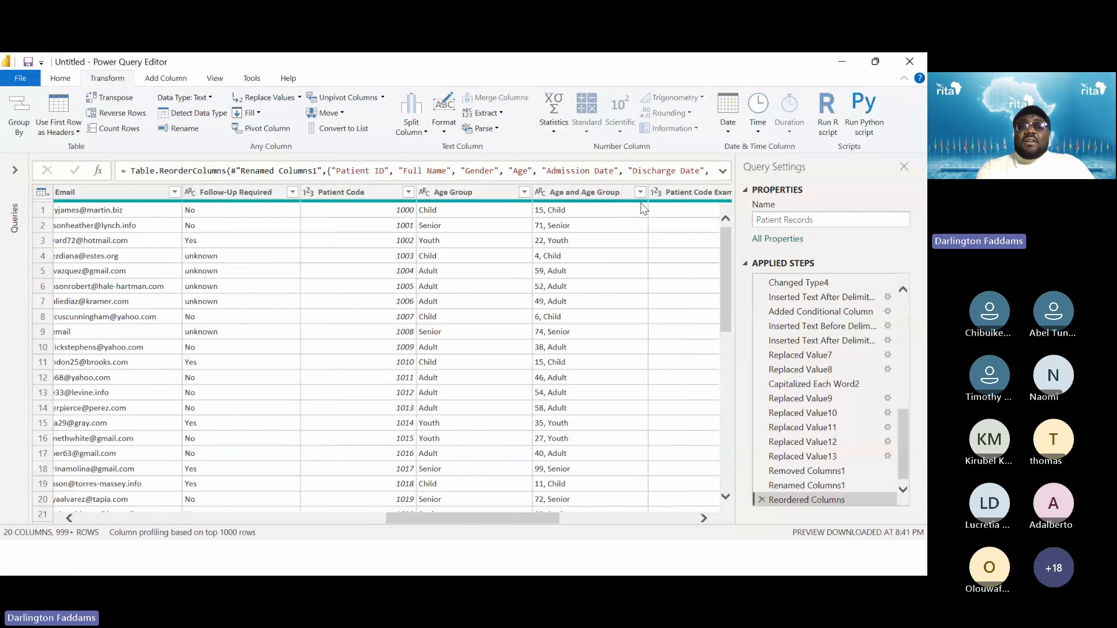
{"action": "scroll", "coordinate": [643, 210], "scroll_direction": "right", "scroll_amount": 3}
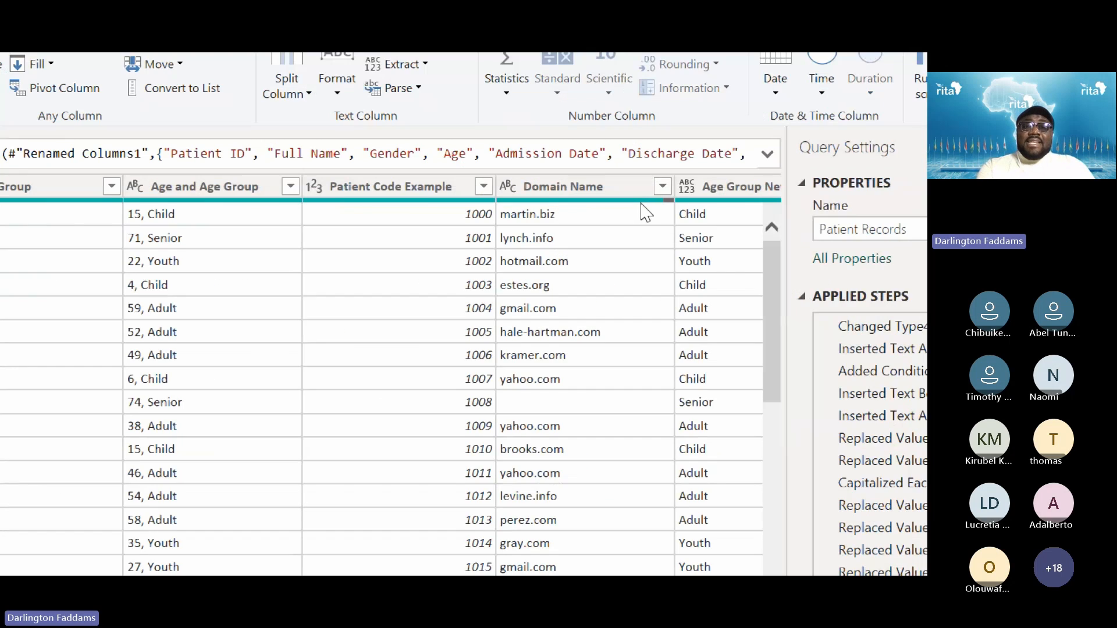
{"action": "scroll", "coordinate": [618, 263], "scroll_direction": "right", "scroll_amount": 2}
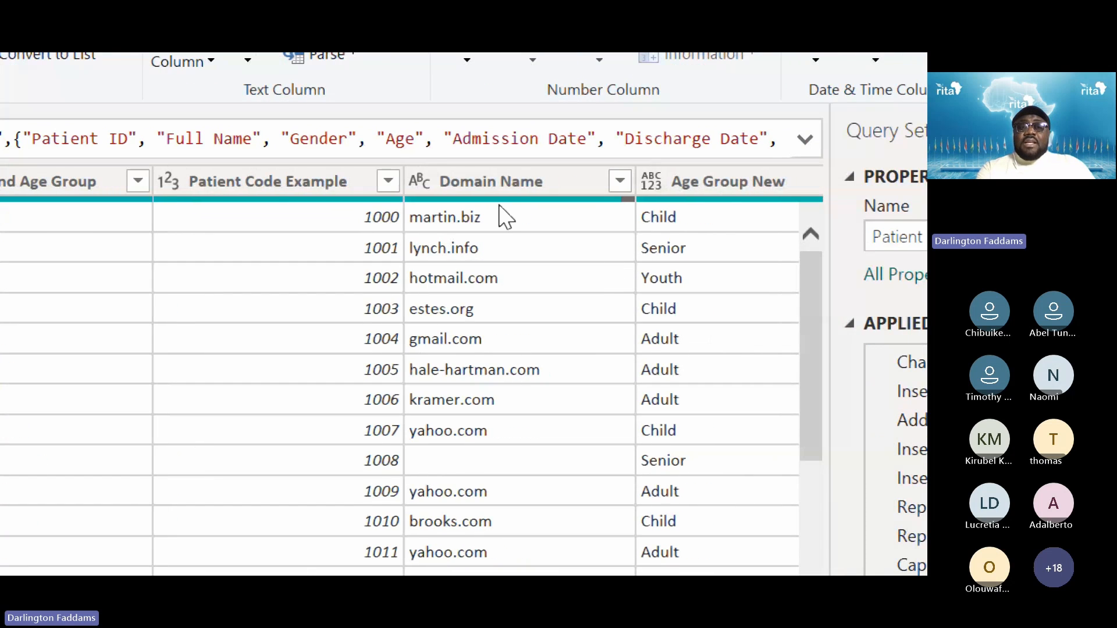
{"action": "left_click", "coordinate": [494, 184]}
{"action": "right_click", "coordinate": [493, 180]}
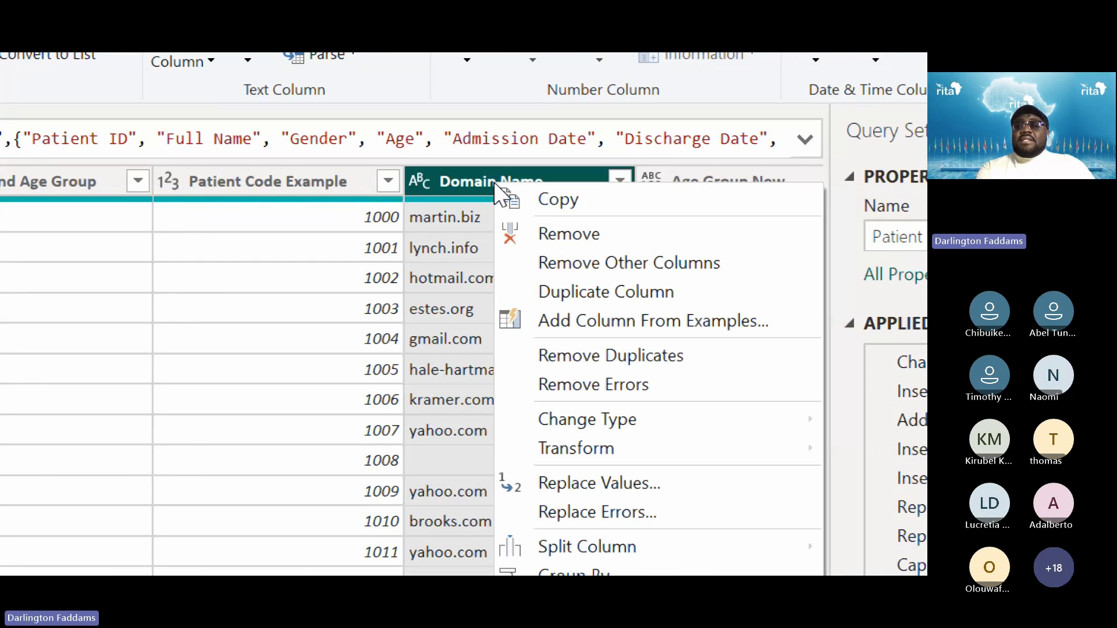
{"action": "left_click", "coordinate": [551, 235]}
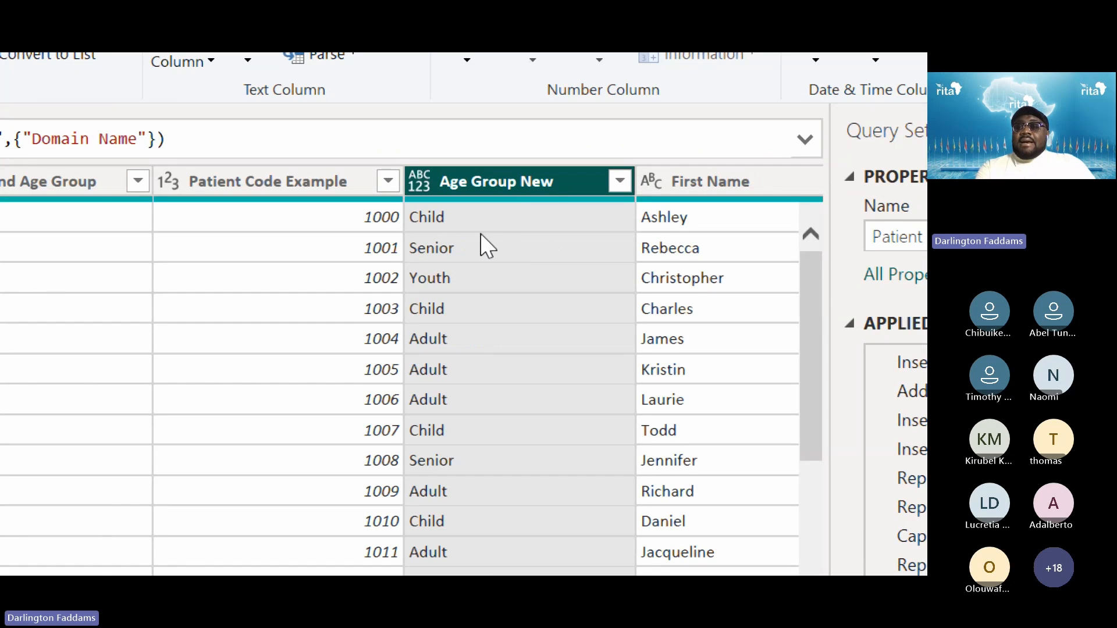
Remove the First Name and Last Name columns from the query.
{"action": "left_click", "coordinate": [663, 191]}
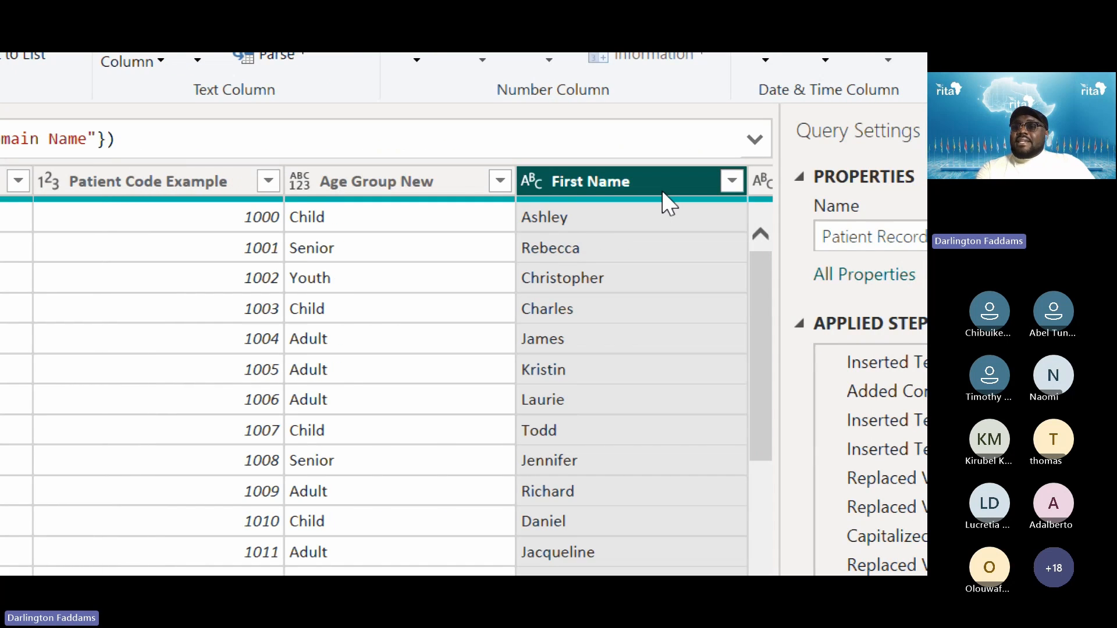
{"action": "right_click", "coordinate": [661, 190]}
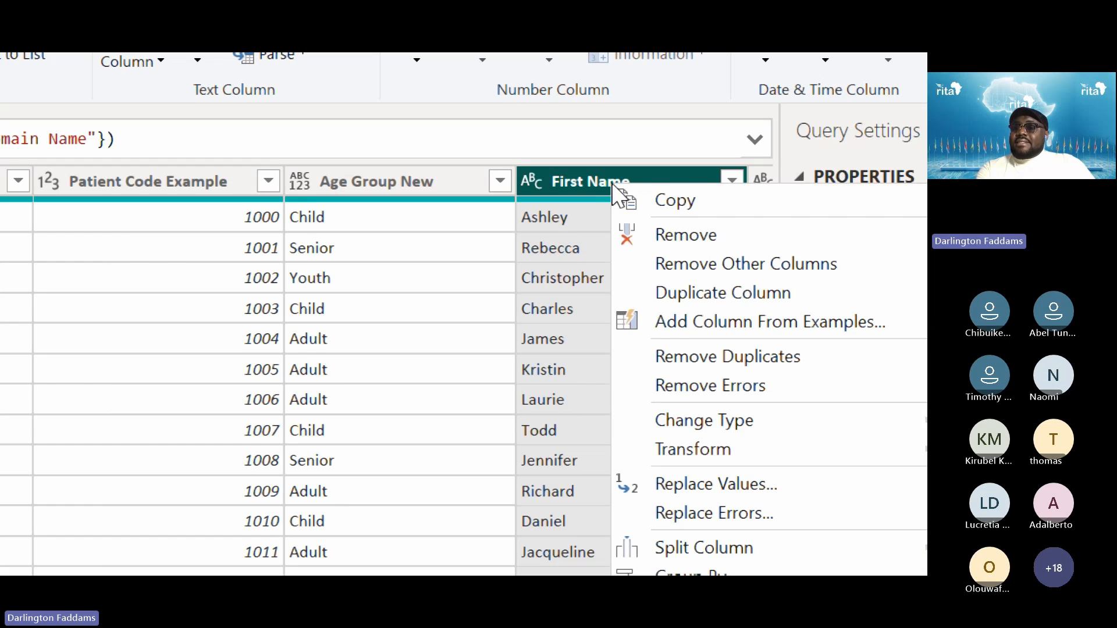
{"action": "left_click", "coordinate": [676, 239]}
{"action": "right_click", "coordinate": [580, 182]}
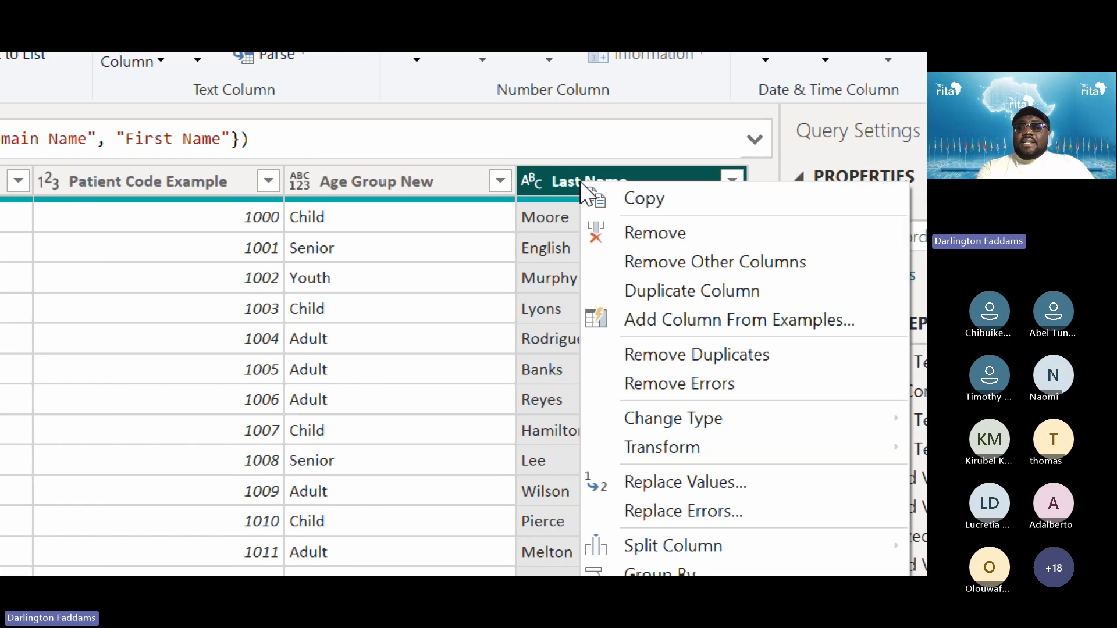
{"action": "left_click", "coordinate": [638, 233]}
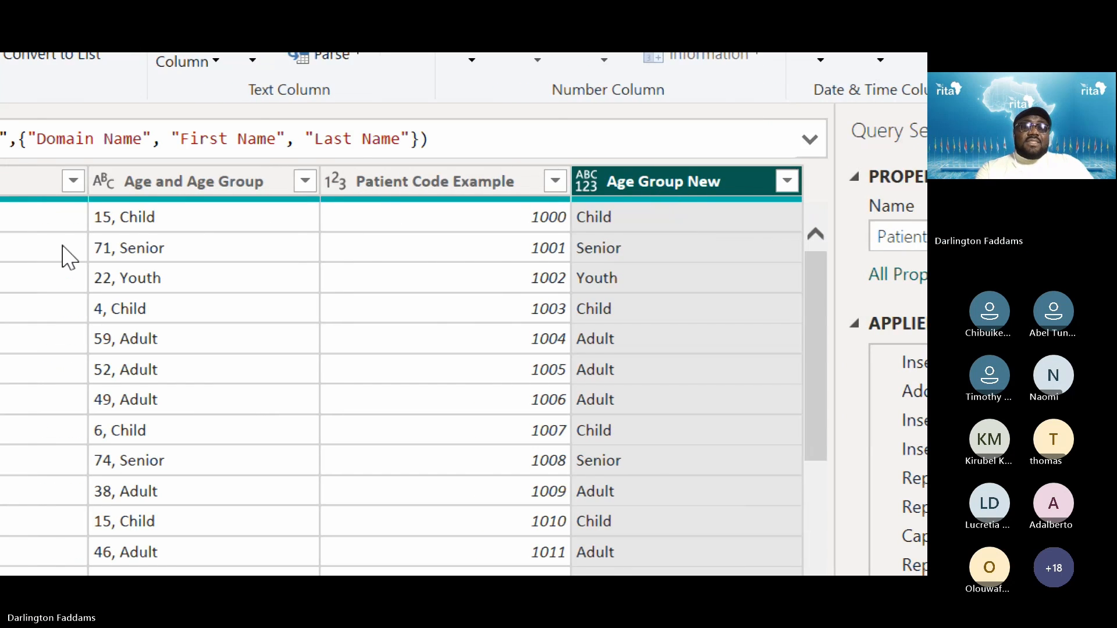
Remove the Age and Age Group column and the original Age Group column.
{"action": "left_click", "coordinate": [205, 185]}
{"action": "right_click", "coordinate": [203, 179]}
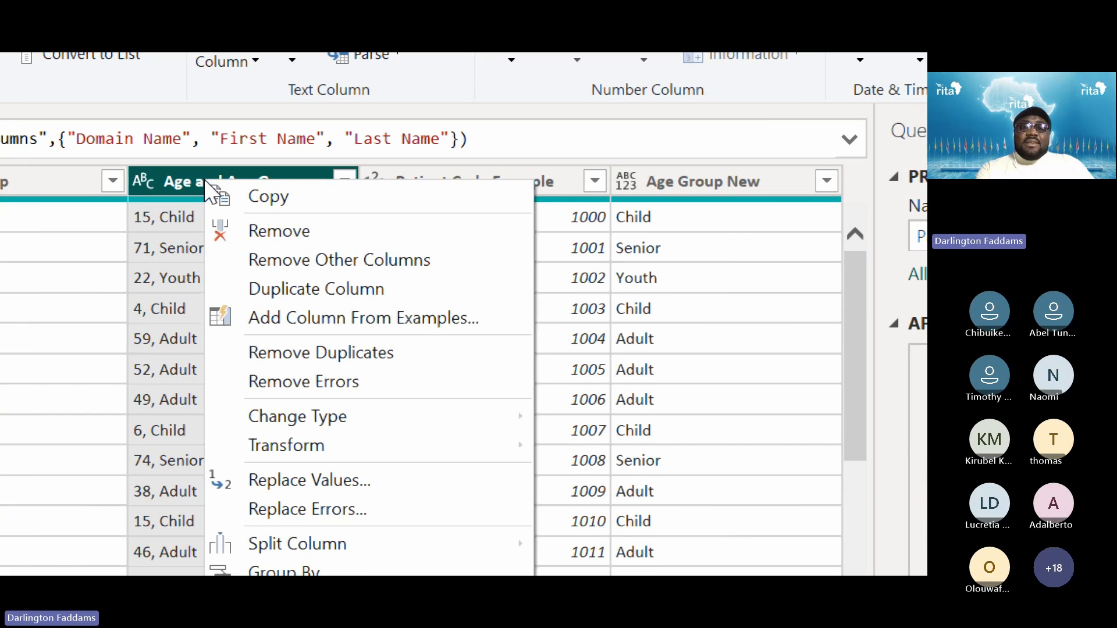
{"action": "left_click", "coordinate": [253, 231]}
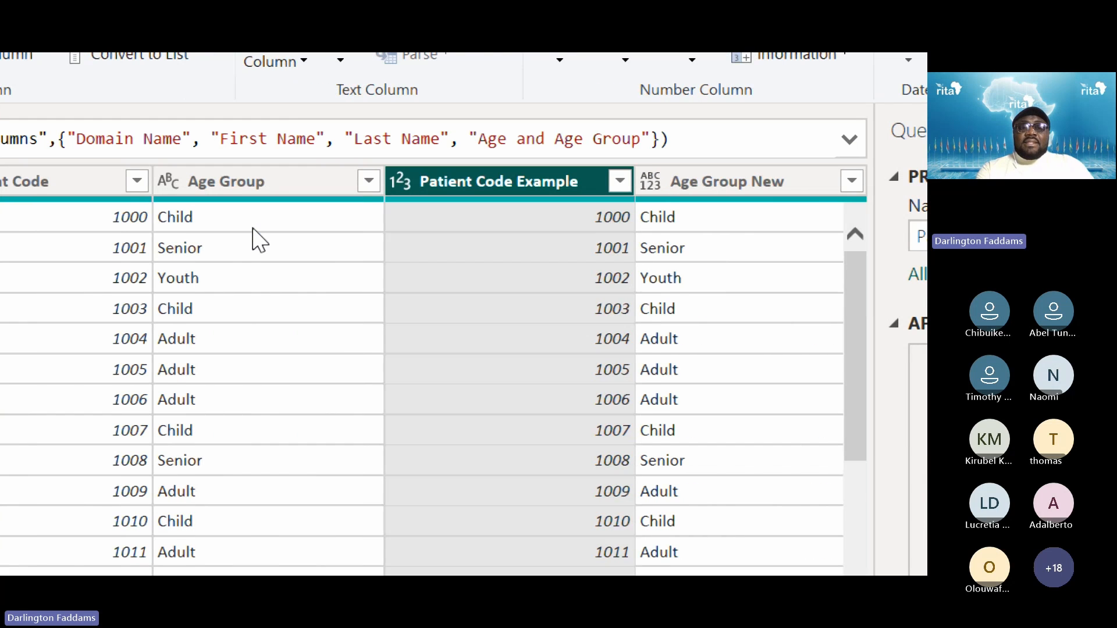
{"action": "left_click", "coordinate": [239, 187]}
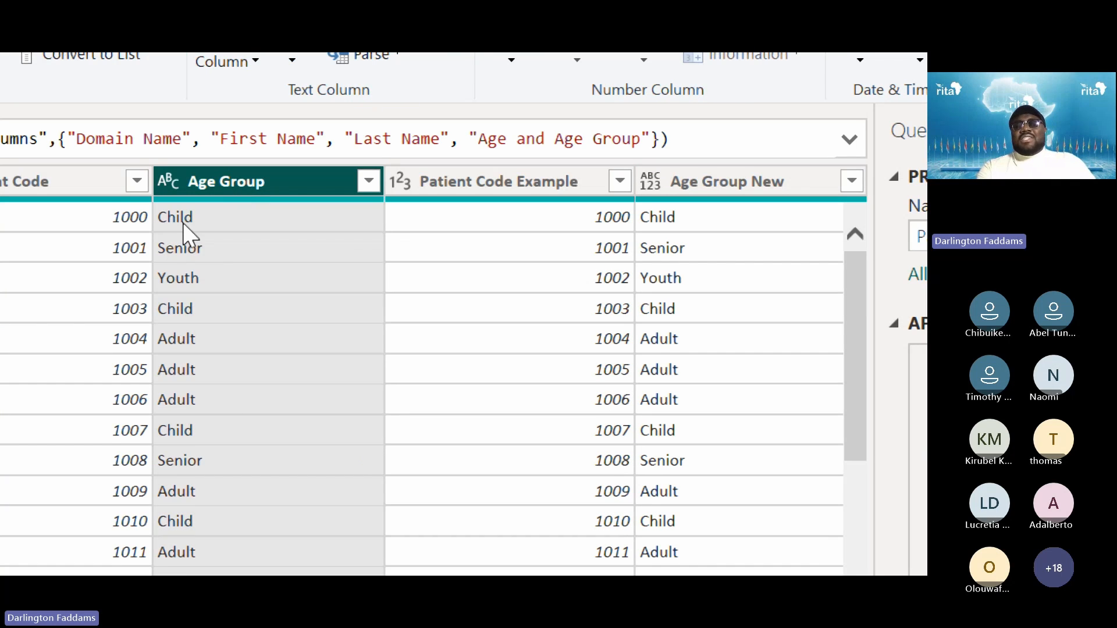
{"action": "right_click", "coordinate": [203, 195]}
{"action": "left_click", "coordinate": [256, 238]}
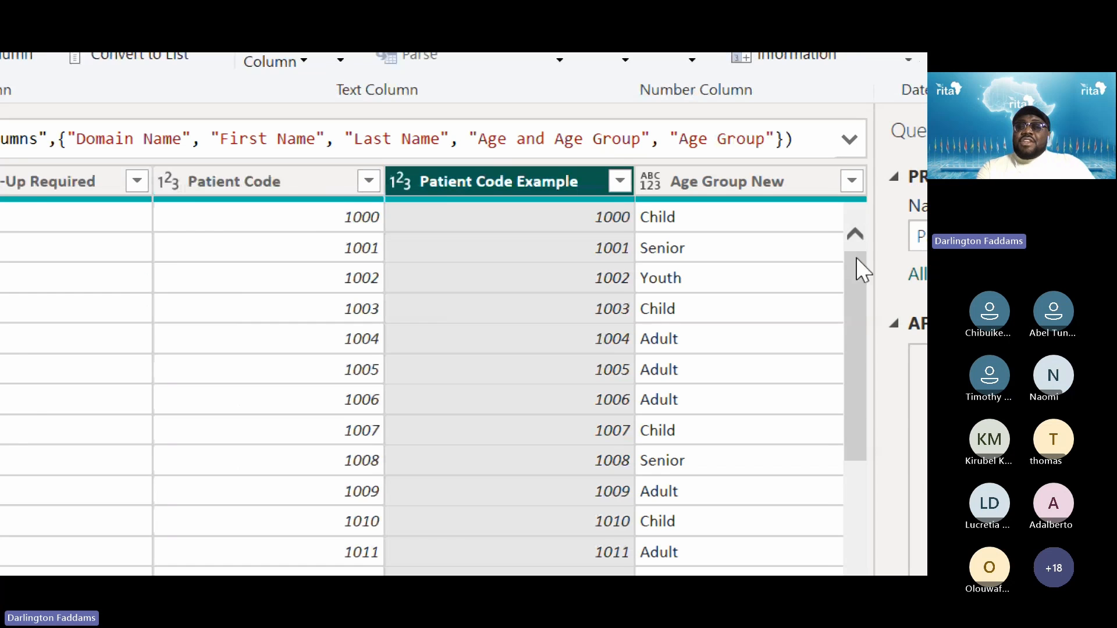
Rename the Age Group New column to Age Group.
{"action": "double_click", "coordinate": [660, 177]}
{"action": "left_click", "coordinate": [663, 178]}
{"action": "key", "text": "BackSpace"}
{"action": "key", "text": "BackSpace"}
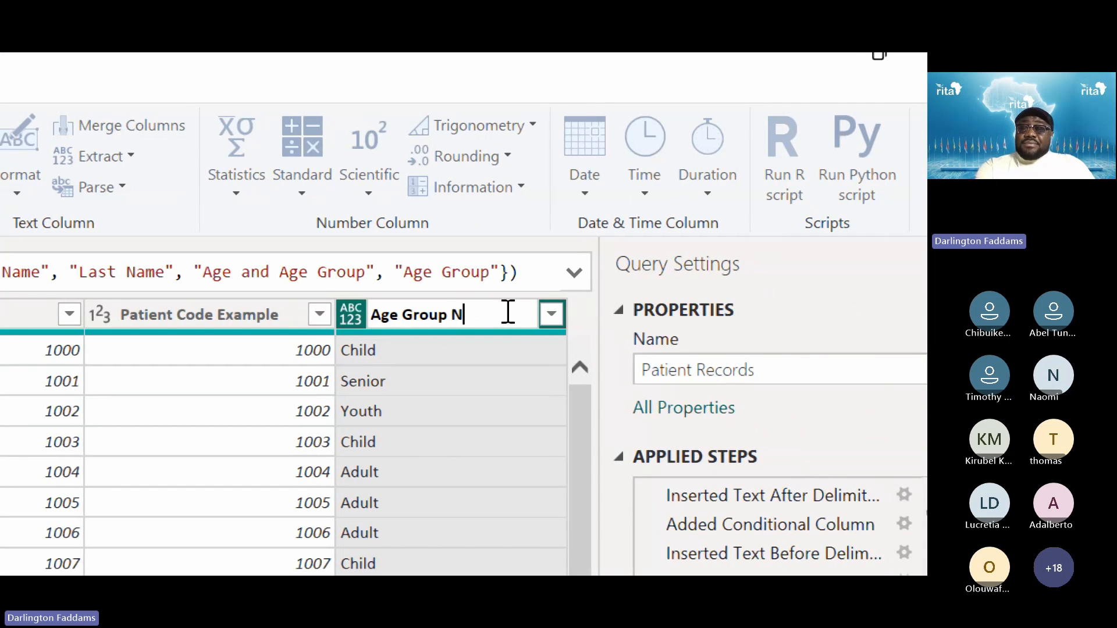
{"action": "key", "text": "BackSpace"}
{"action": "key", "text": "BackSpace"}
{"action": "key", "text": "Return"}
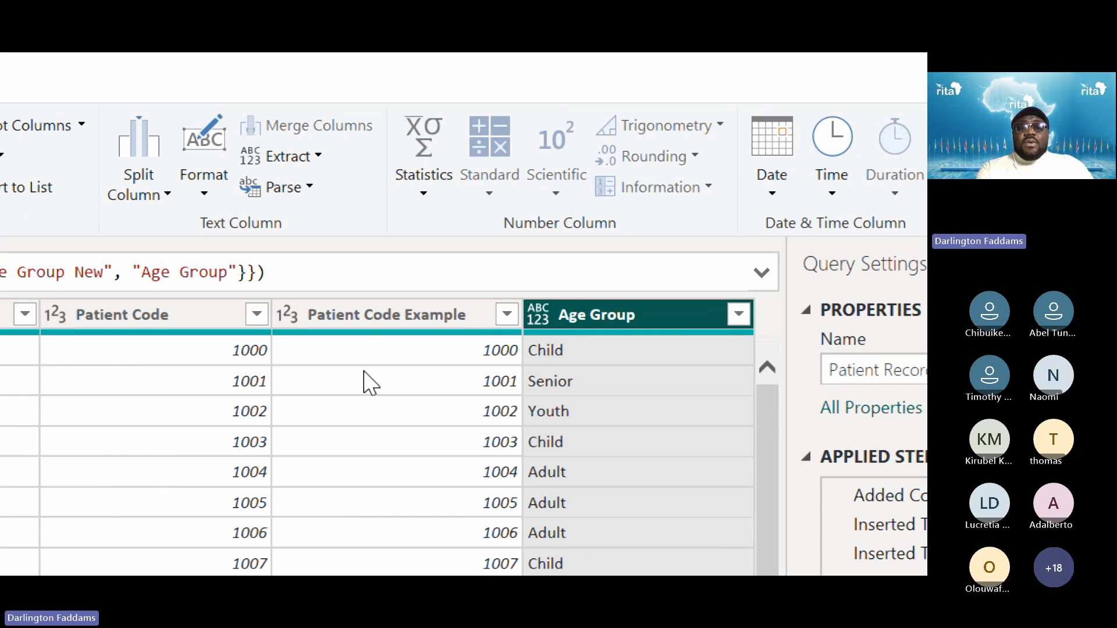
Remove the Patient Code column, keeping Patient Code Example.
{"action": "left_click", "coordinate": [360, 317]}
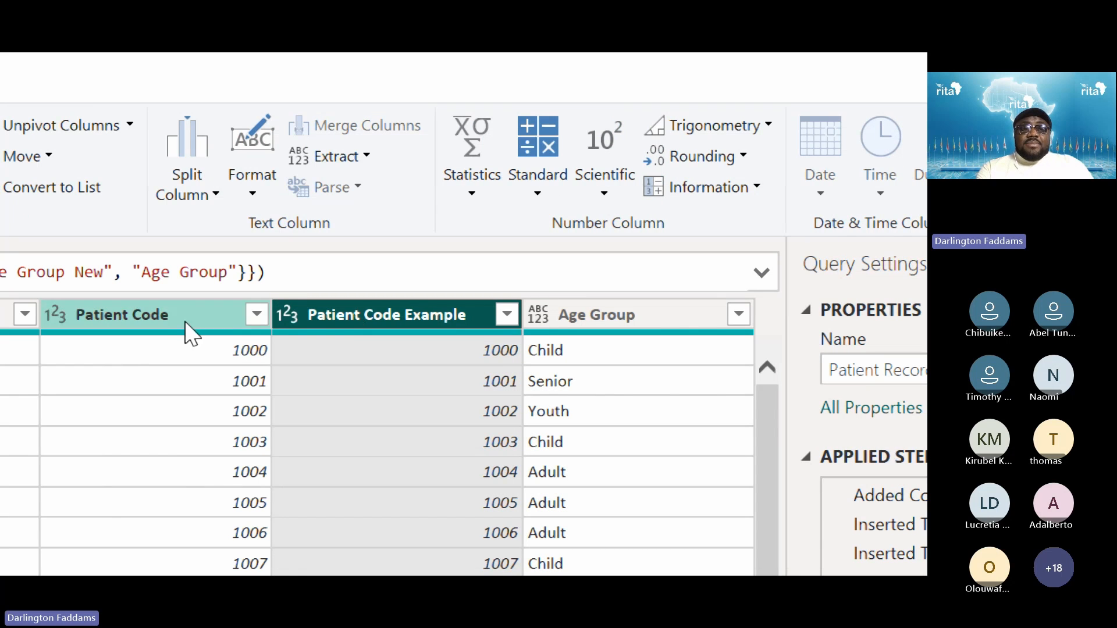
{"action": "left_click", "coordinate": [168, 316]}
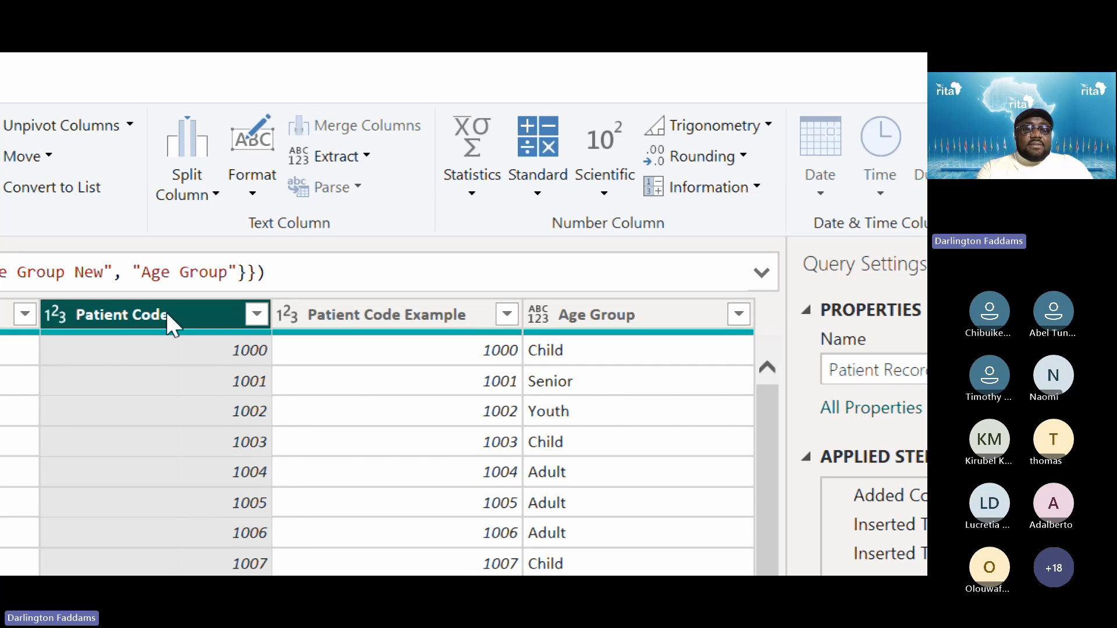
{"action": "right_click", "coordinate": [168, 315]}
{"action": "left_click", "coordinate": [245, 365]}
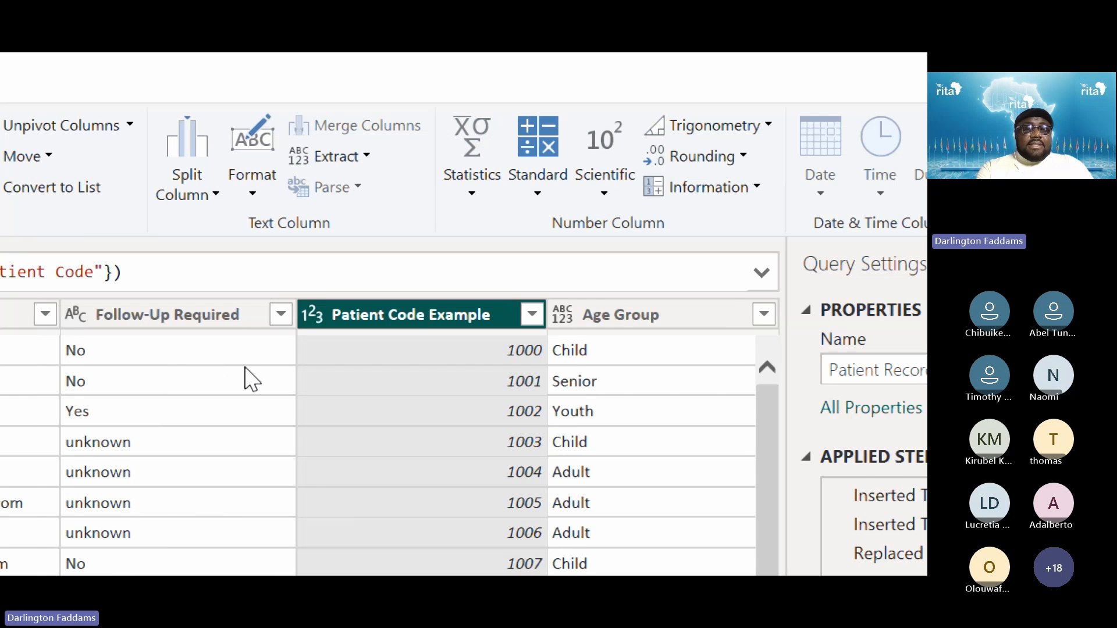
Rename the Patient Code Example column to Patient Code.
{"action": "double_click", "coordinate": [512, 303]}
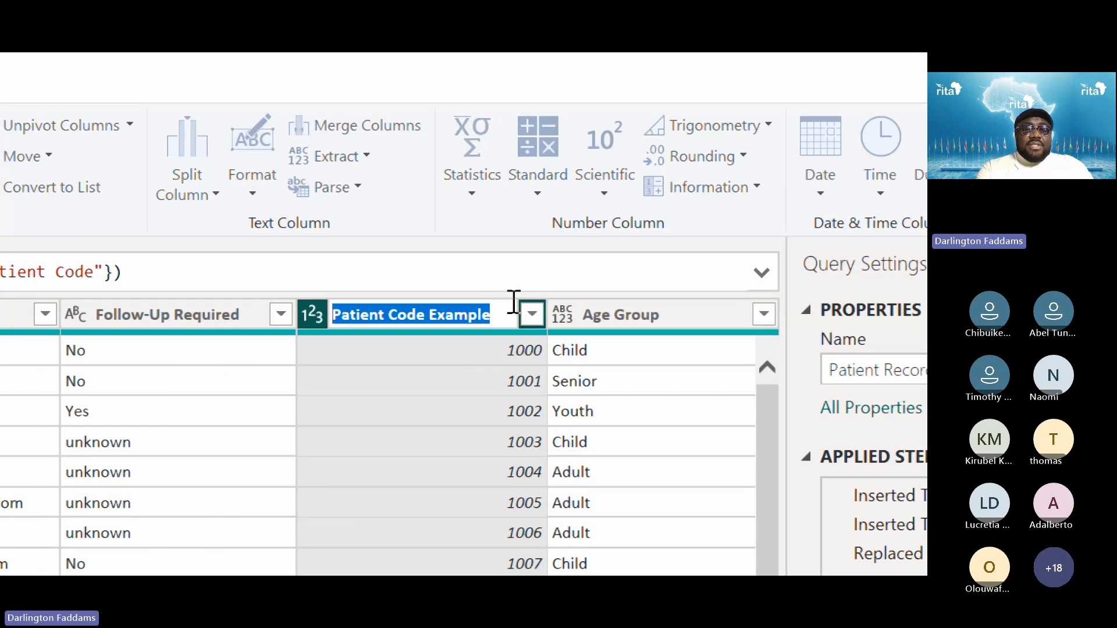
{"action": "double_click", "coordinate": [482, 312]}
{"action": "key", "text": "BackSpace"}
{"action": "key", "text": "Return"}
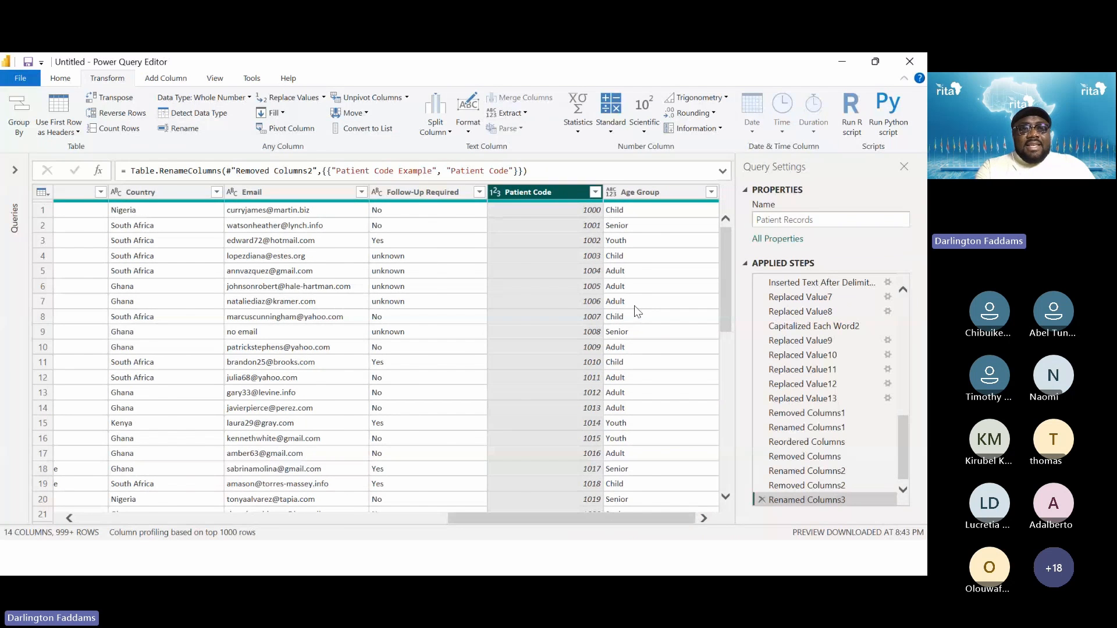
Review all remaining columns of the Patient Records query, from Patient ID through Age Group.
{"action": "scroll", "coordinate": [637, 311], "scroll_direction": "left", "scroll_amount": 3}
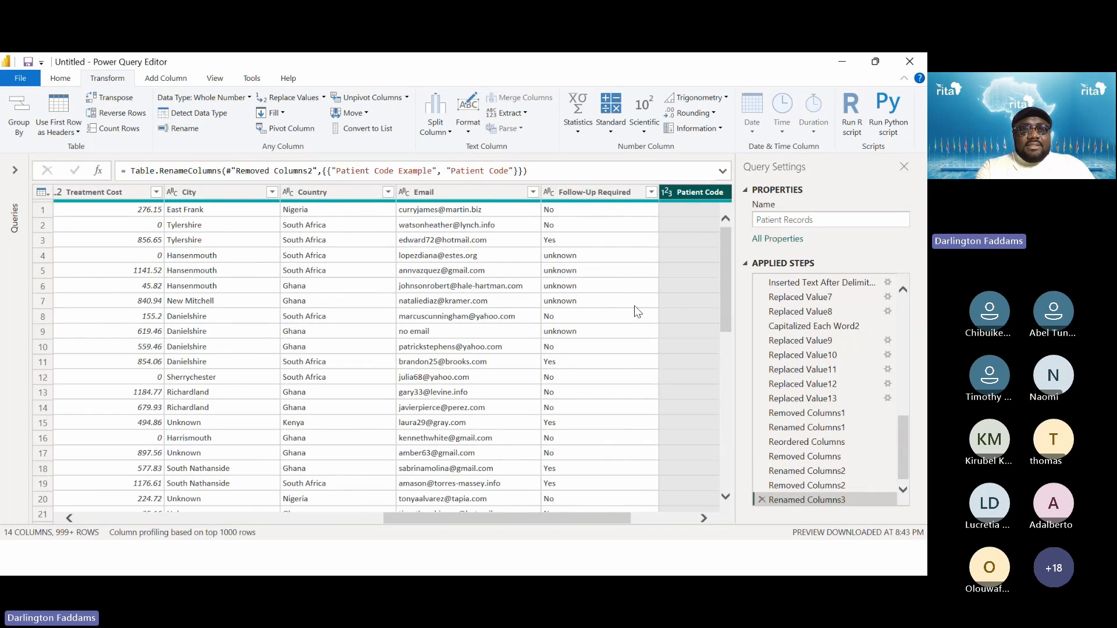
{"action": "scroll", "coordinate": [637, 311], "scroll_direction": "left", "scroll_amount": 5}
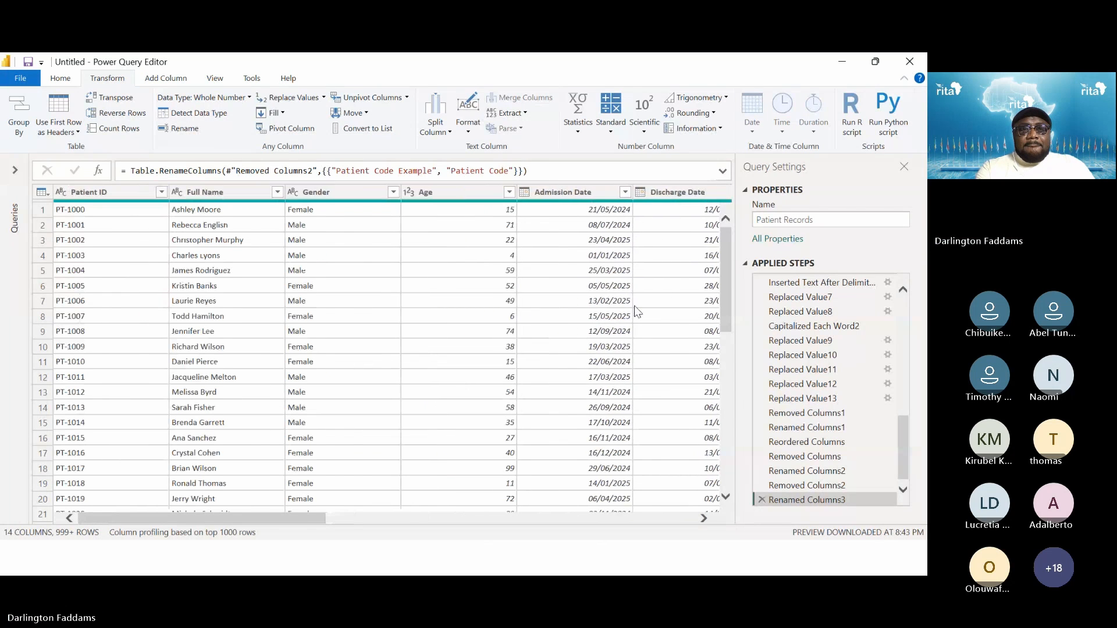
{"action": "scroll", "coordinate": [637, 311], "scroll_direction": "right", "scroll_amount": 5}
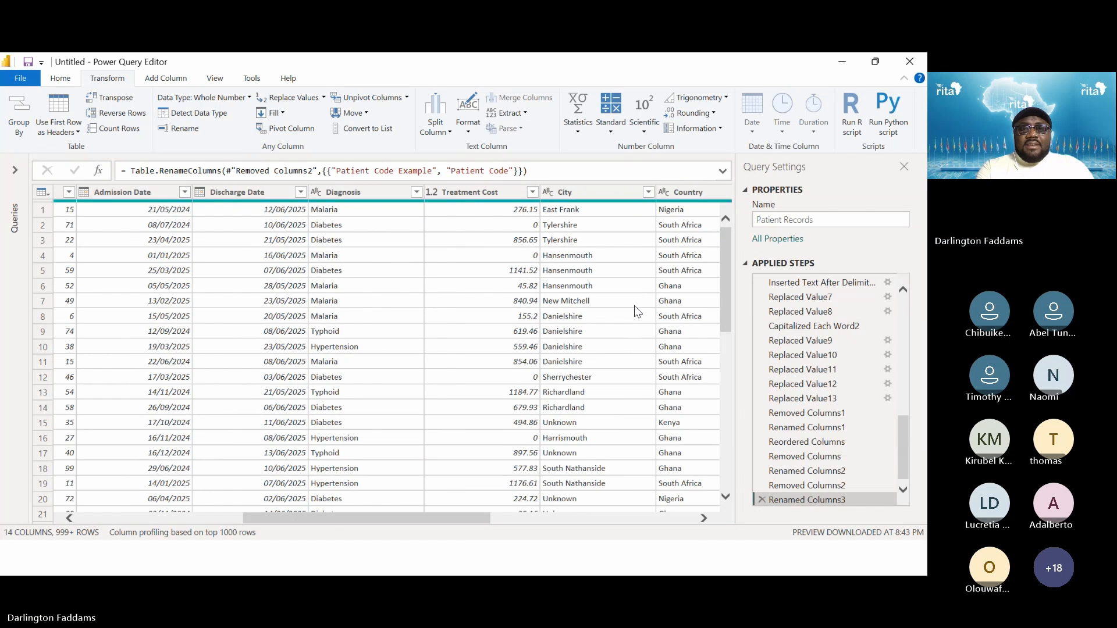
{"action": "scroll", "coordinate": [637, 312], "scroll_direction": "right", "scroll_amount": 5}
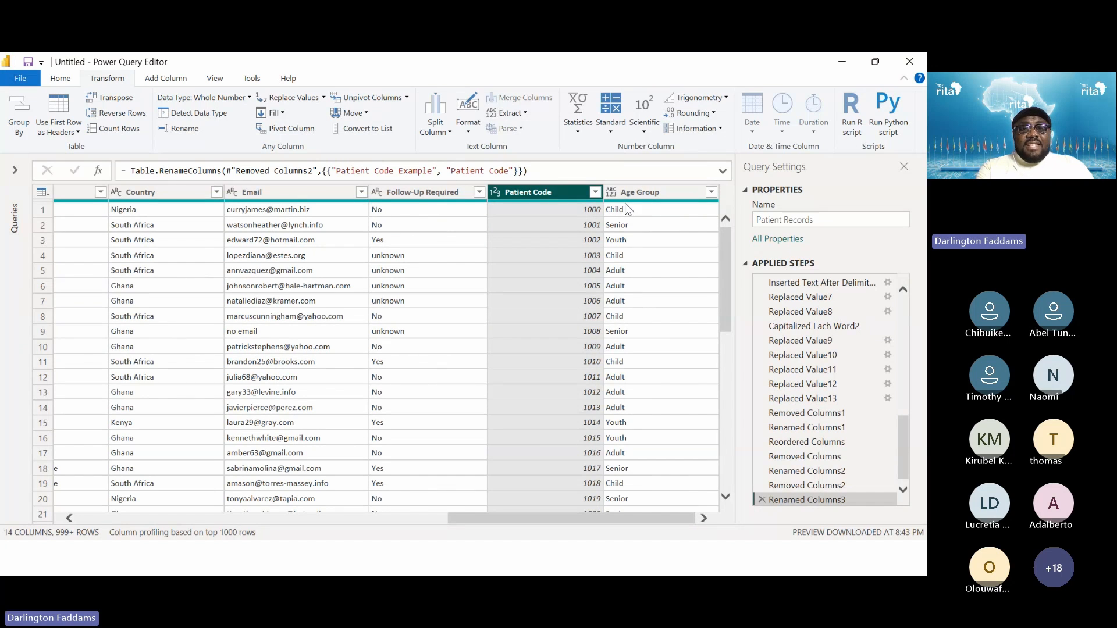
{"action": "scroll", "coordinate": [501, 213], "scroll_direction": "left", "scroll_amount": 3}
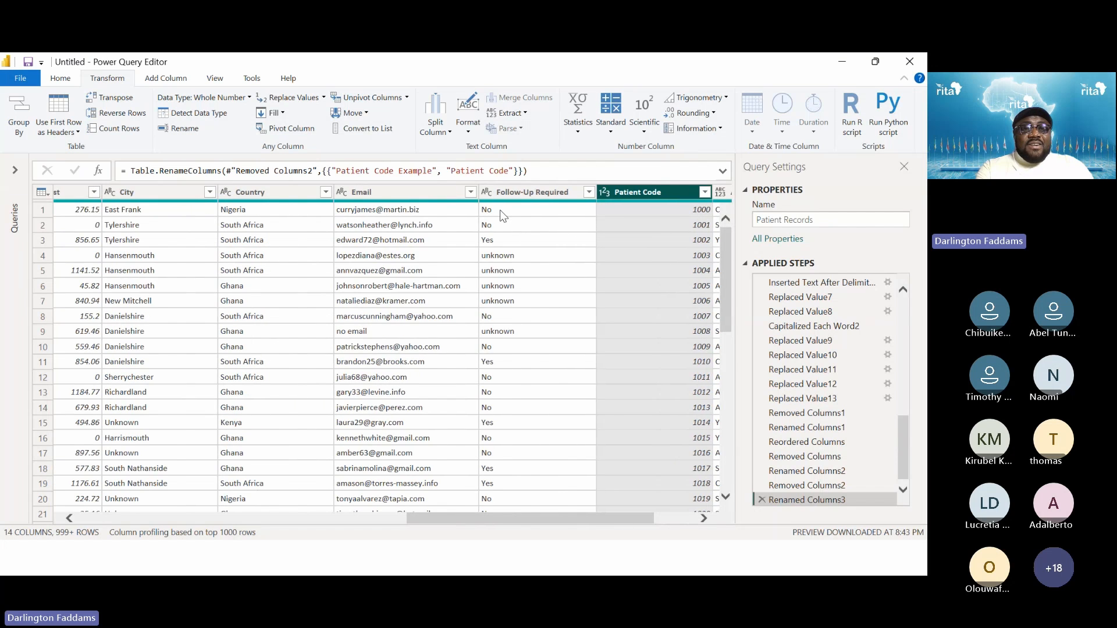
{"action": "scroll", "coordinate": [503, 216], "scroll_direction": "left", "scroll_amount": 6}
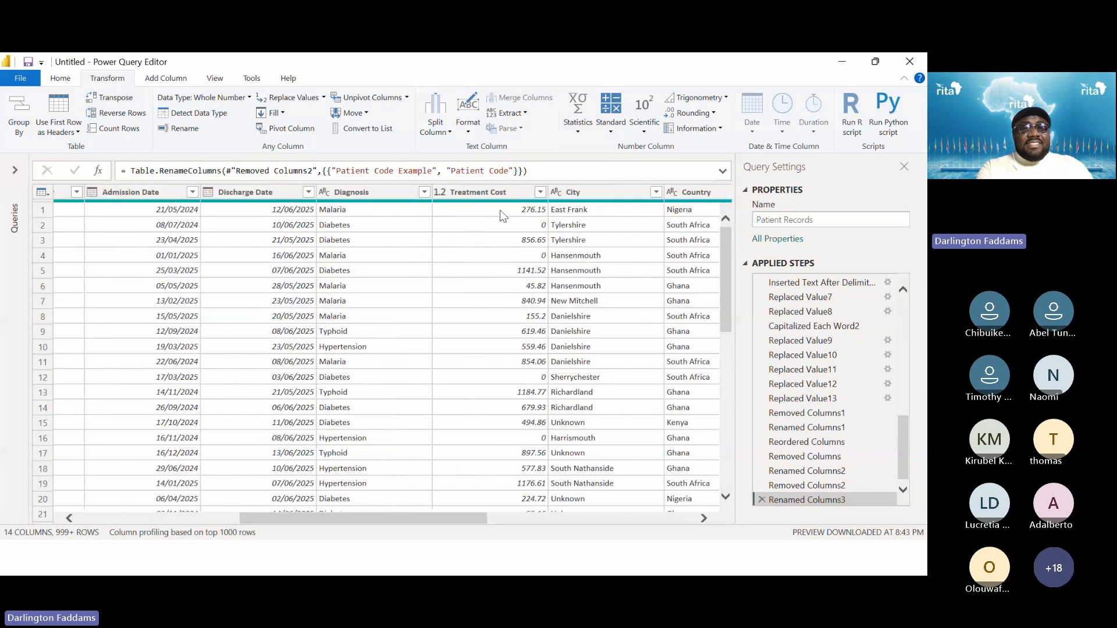
{"action": "scroll", "coordinate": [503, 216], "scroll_direction": "left", "scroll_amount": 4}
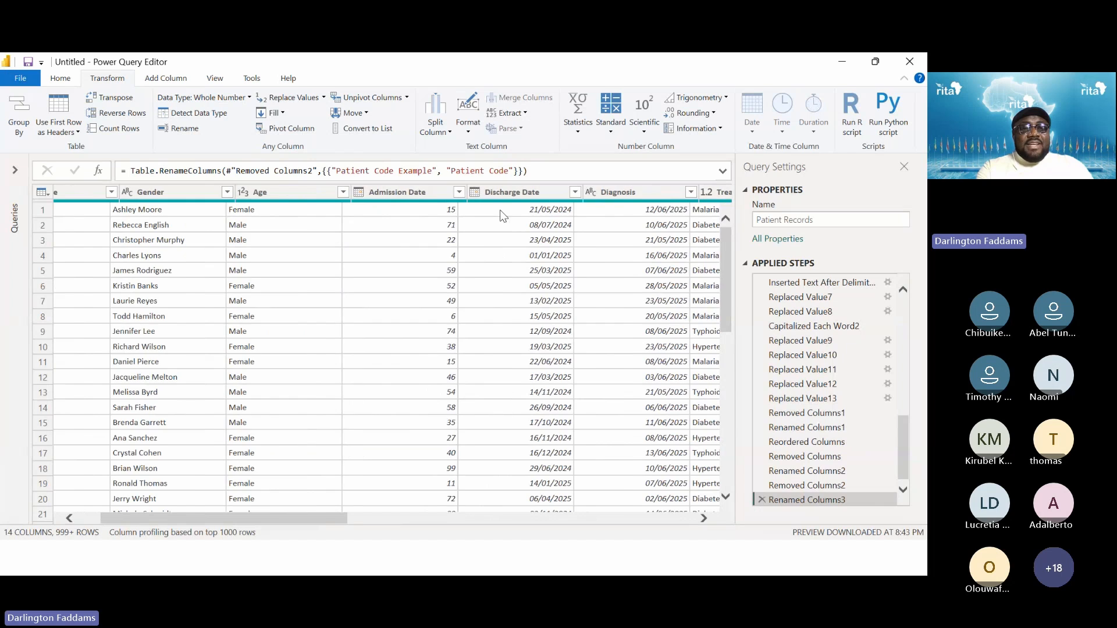
{"action": "scroll", "coordinate": [504, 215], "scroll_direction": "left", "scroll_amount": 3}
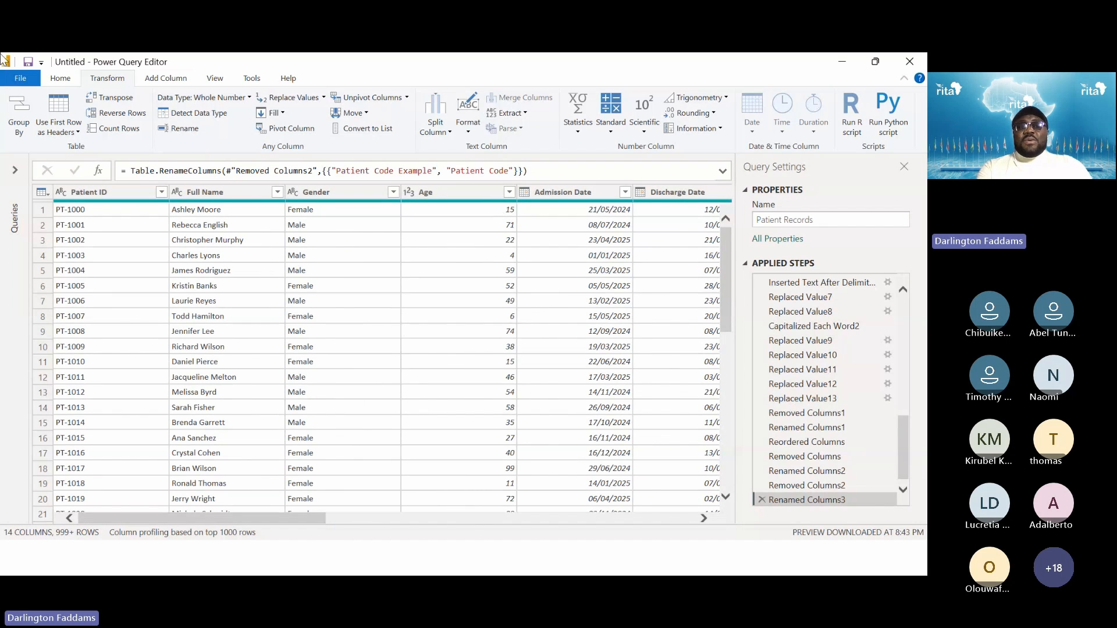
Close the query editor, apply the changes to the data model, and bring up the load progress window.
{"action": "left_click", "coordinate": [61, 79]}
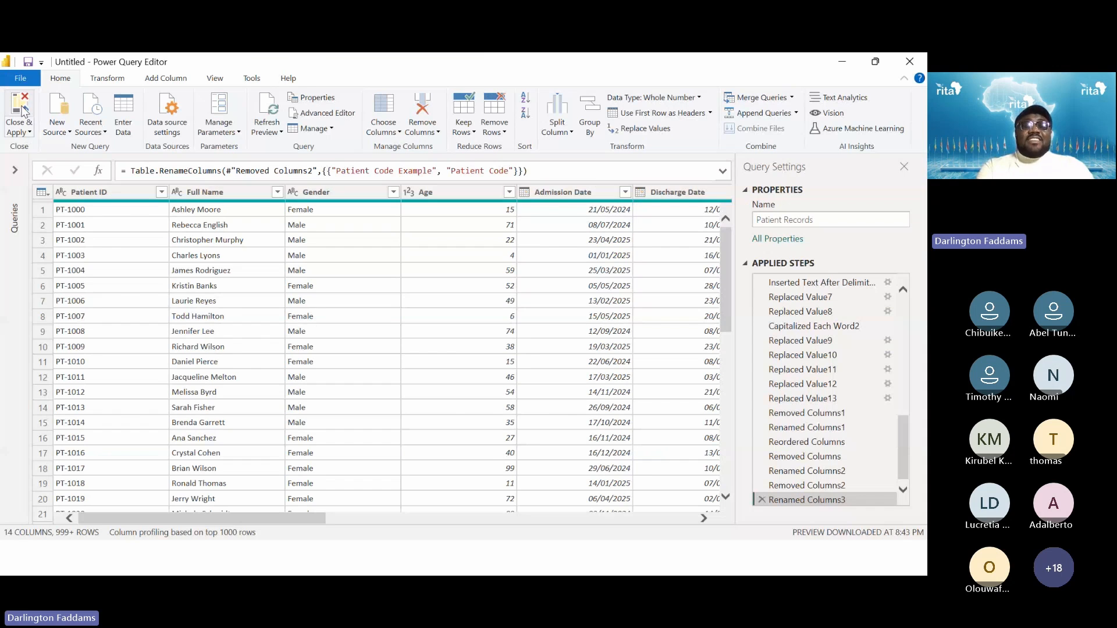
{"action": "left_click", "coordinate": [25, 112]}
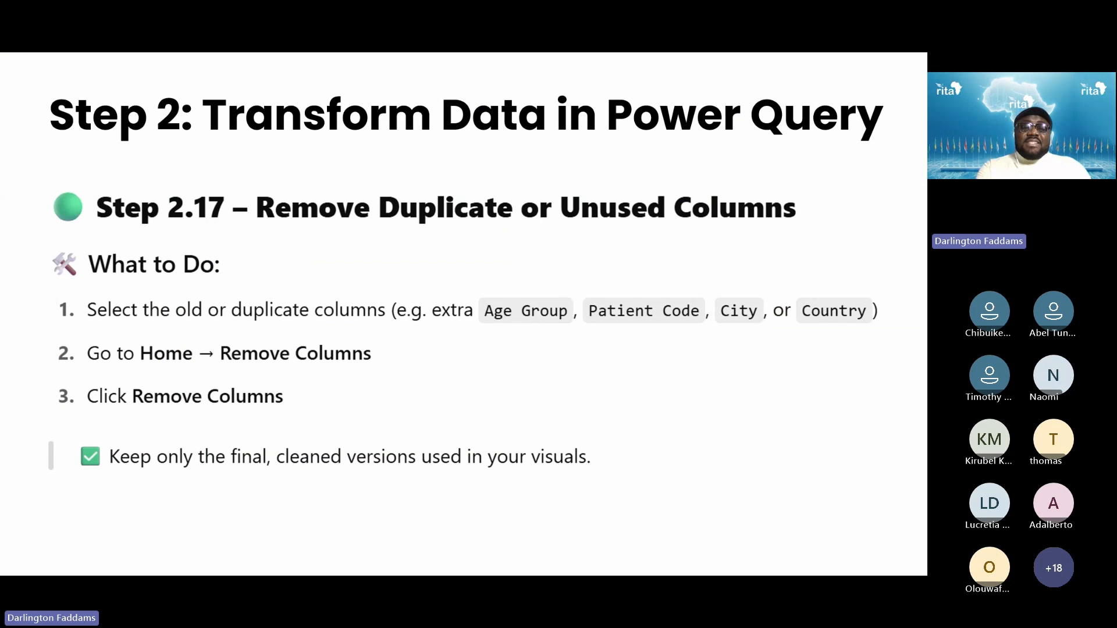
{"action": "key", "text": "super"}
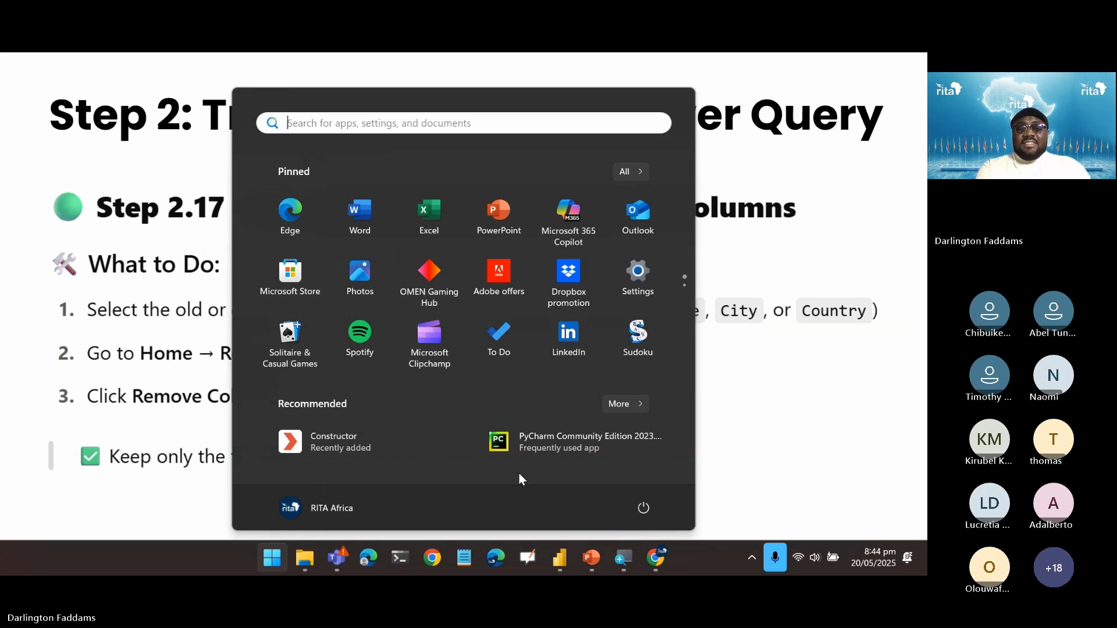
{"action": "mouse_move", "coordinate": [560, 564]}
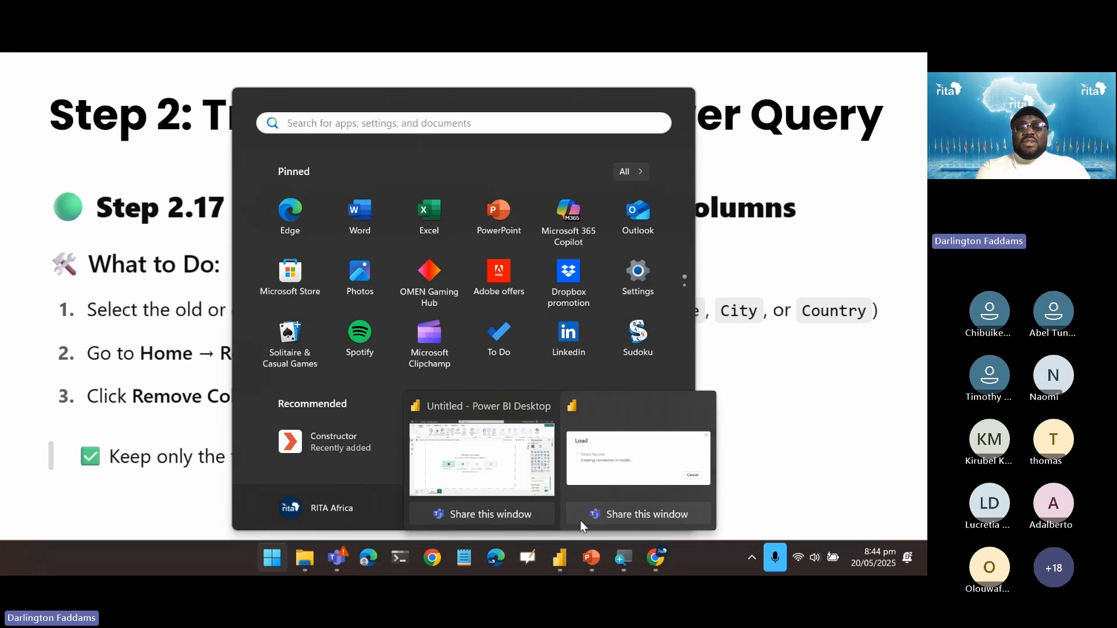
{"action": "left_click", "coordinate": [638, 458]}
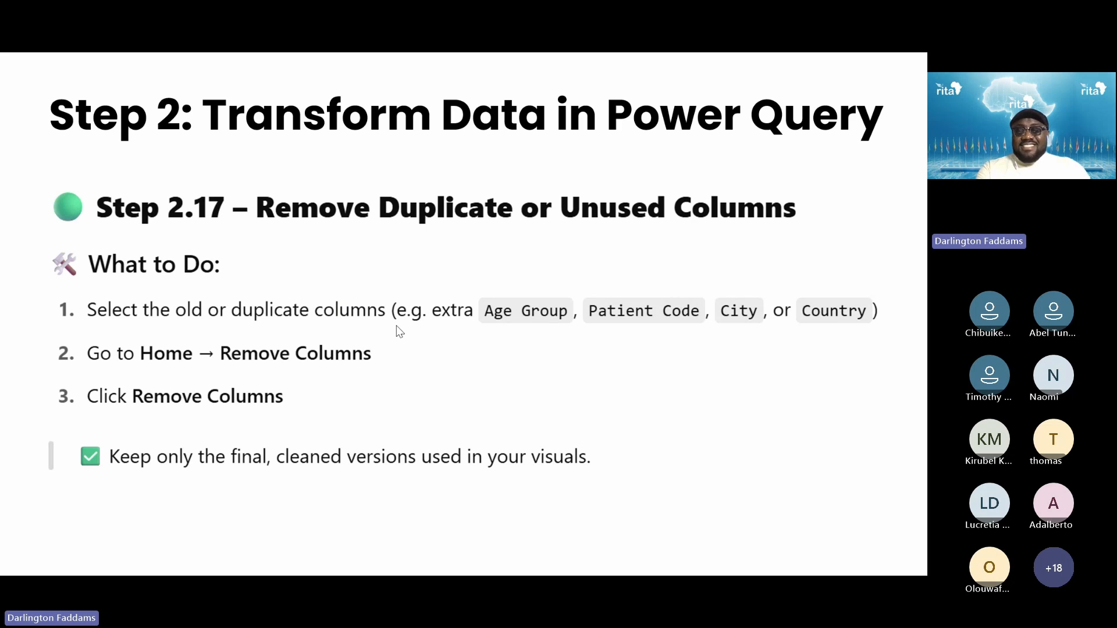
Switch to the Power BI Desktop report window and expand the Patient Records table to list its fields.
{"action": "key", "text": "super"}
{"action": "left_click", "coordinate": [566, 560]}
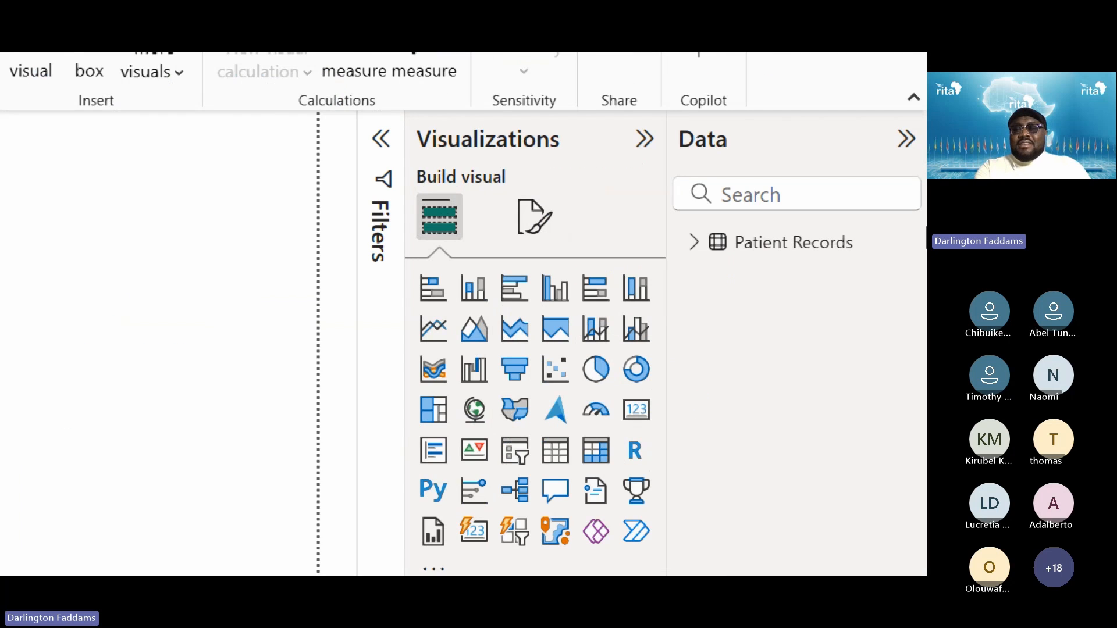
{"action": "left_click", "coordinate": [690, 255]}
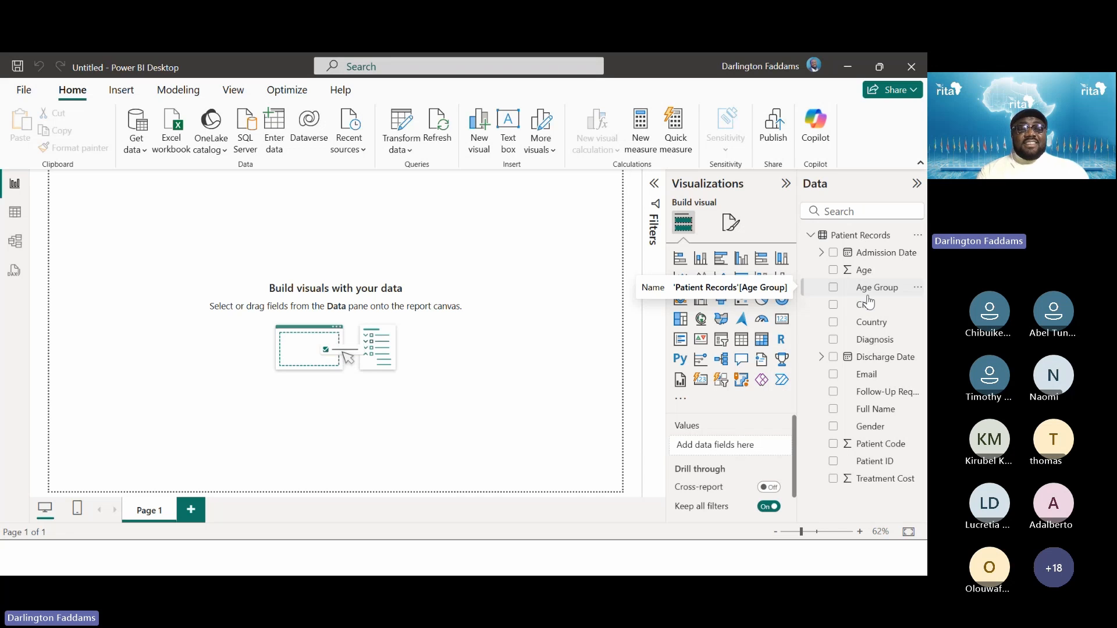
{"action": "key", "text": "alt+Tab"}
{"action": "key", "text": "Tab"}
{"action": "key", "text": "Tab"}
{"action": "key", "text": "Tab"}
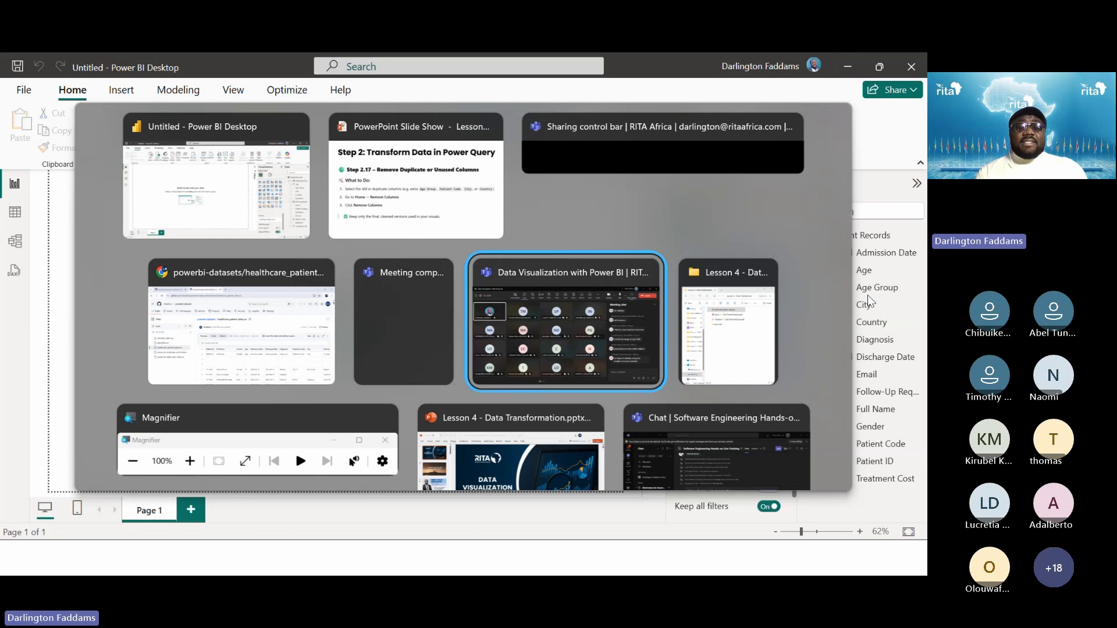
{"action": "key", "text": "alt+Tab"}
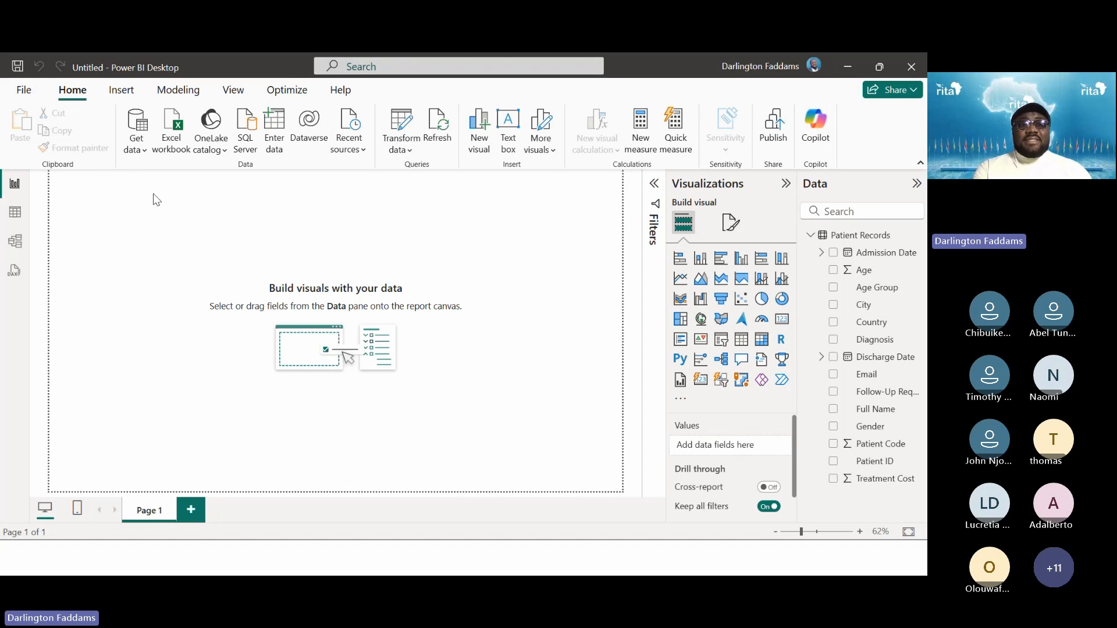
Save the report on this device as a Power BI file named healthcare_report in the Lesson 4 folder.
{"action": "left_click", "coordinate": [24, 91]}
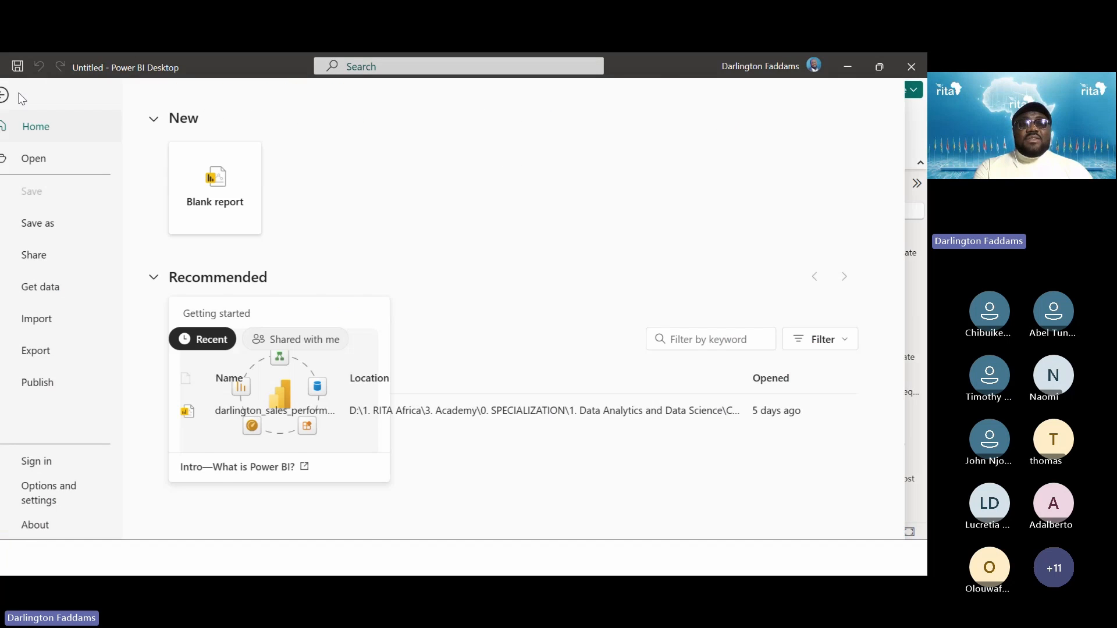
{"action": "left_click", "coordinate": [72, 224]}
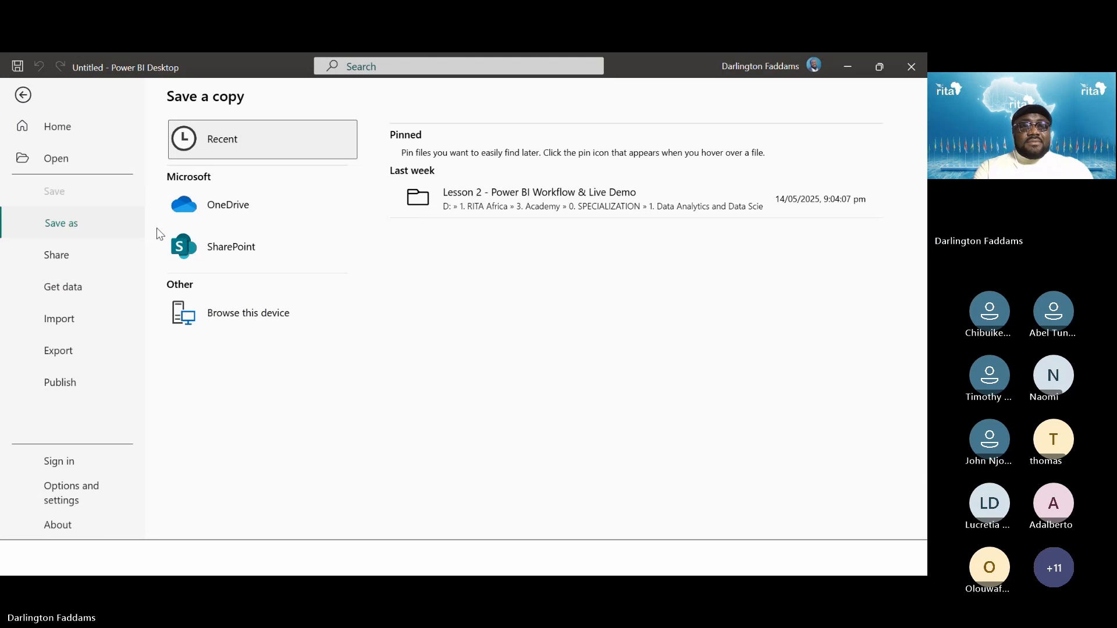
{"action": "left_click", "coordinate": [200, 326]}
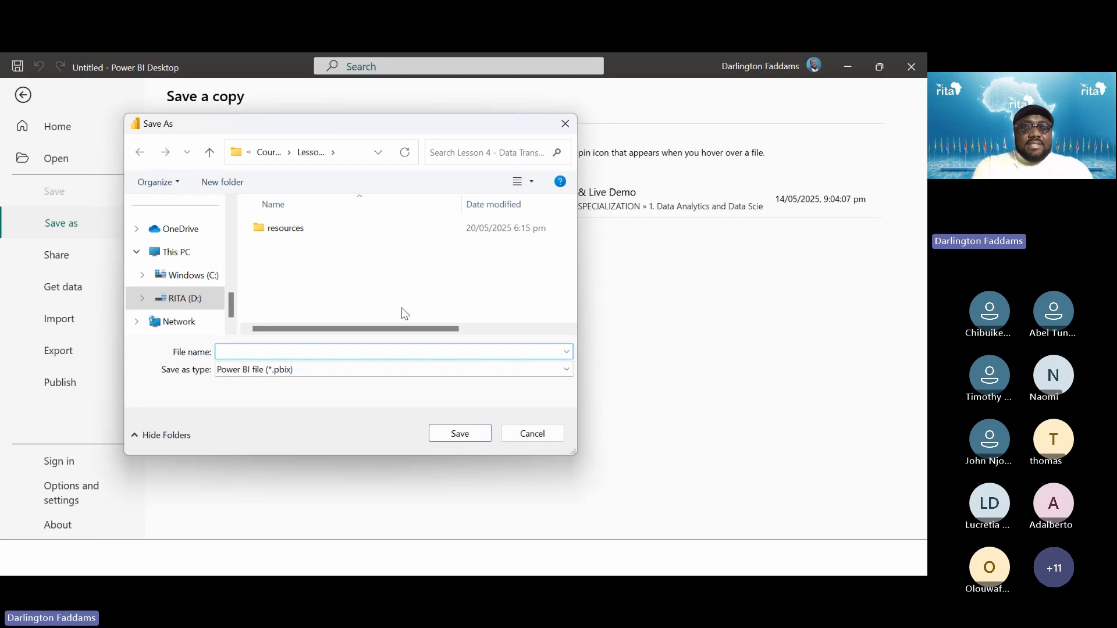
{"action": "type", "text": "heal"}
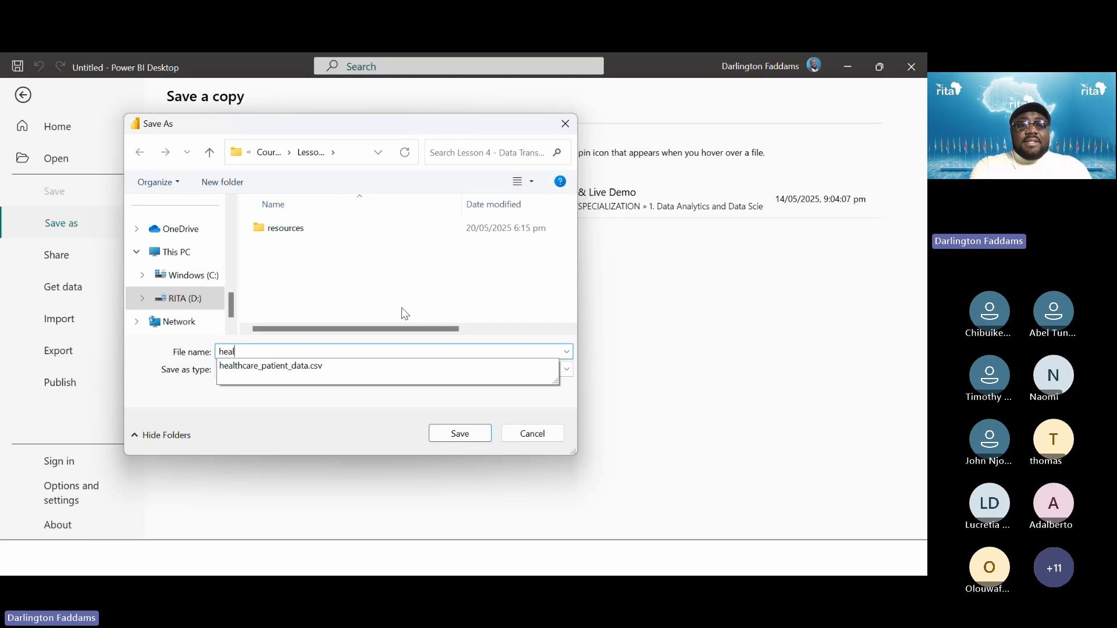
{"action": "type", "text": "thcare"}
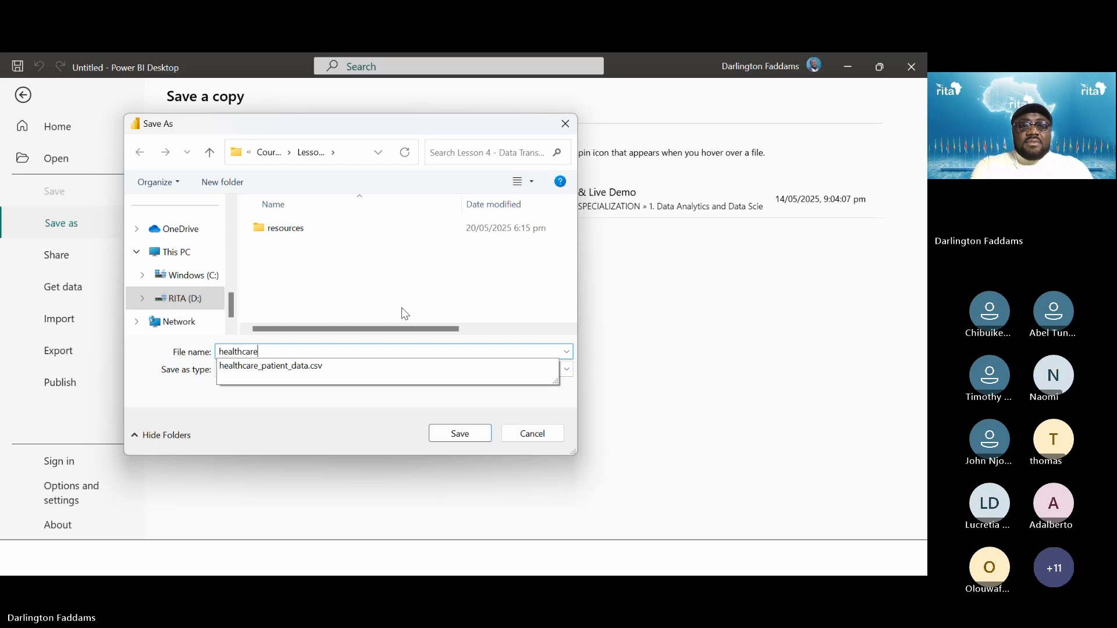
{"action": "type", "text": "_report"}
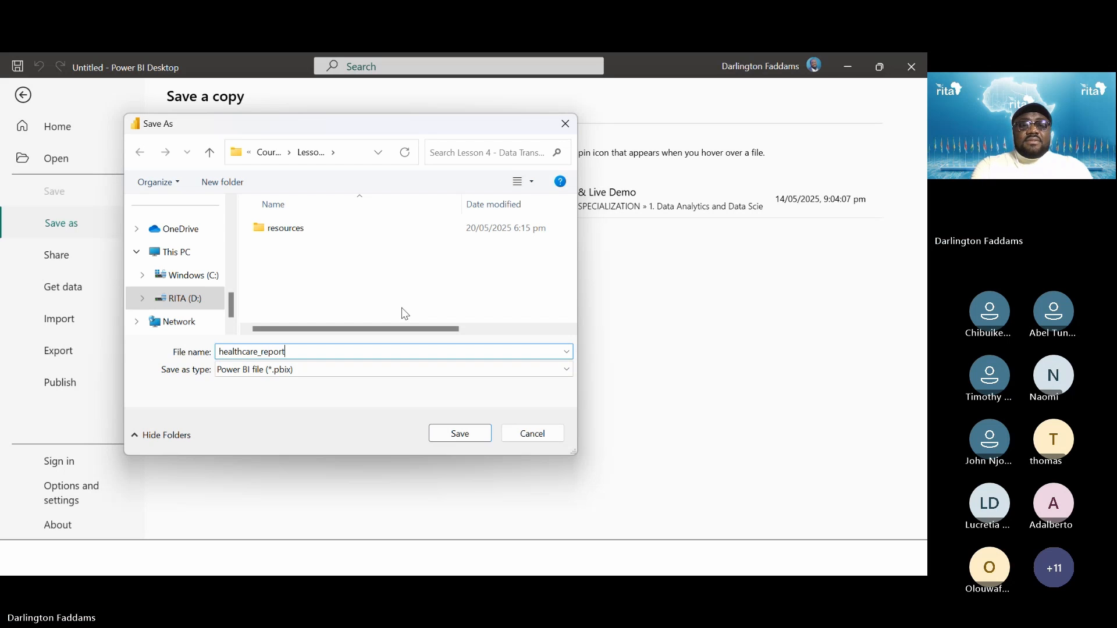
{"action": "left_click", "coordinate": [471, 438]}
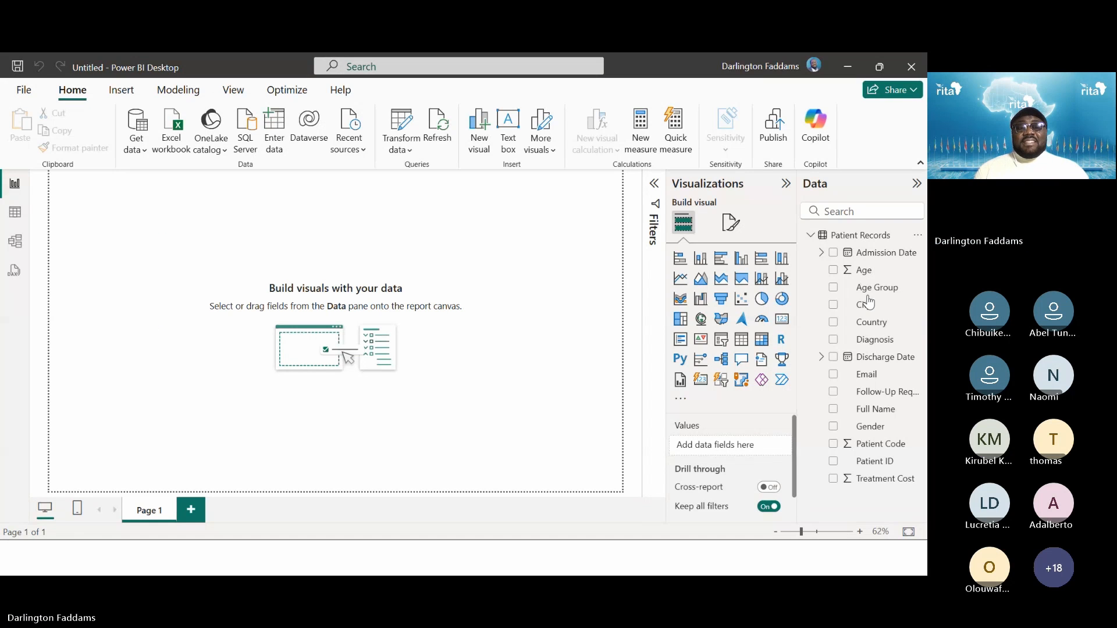